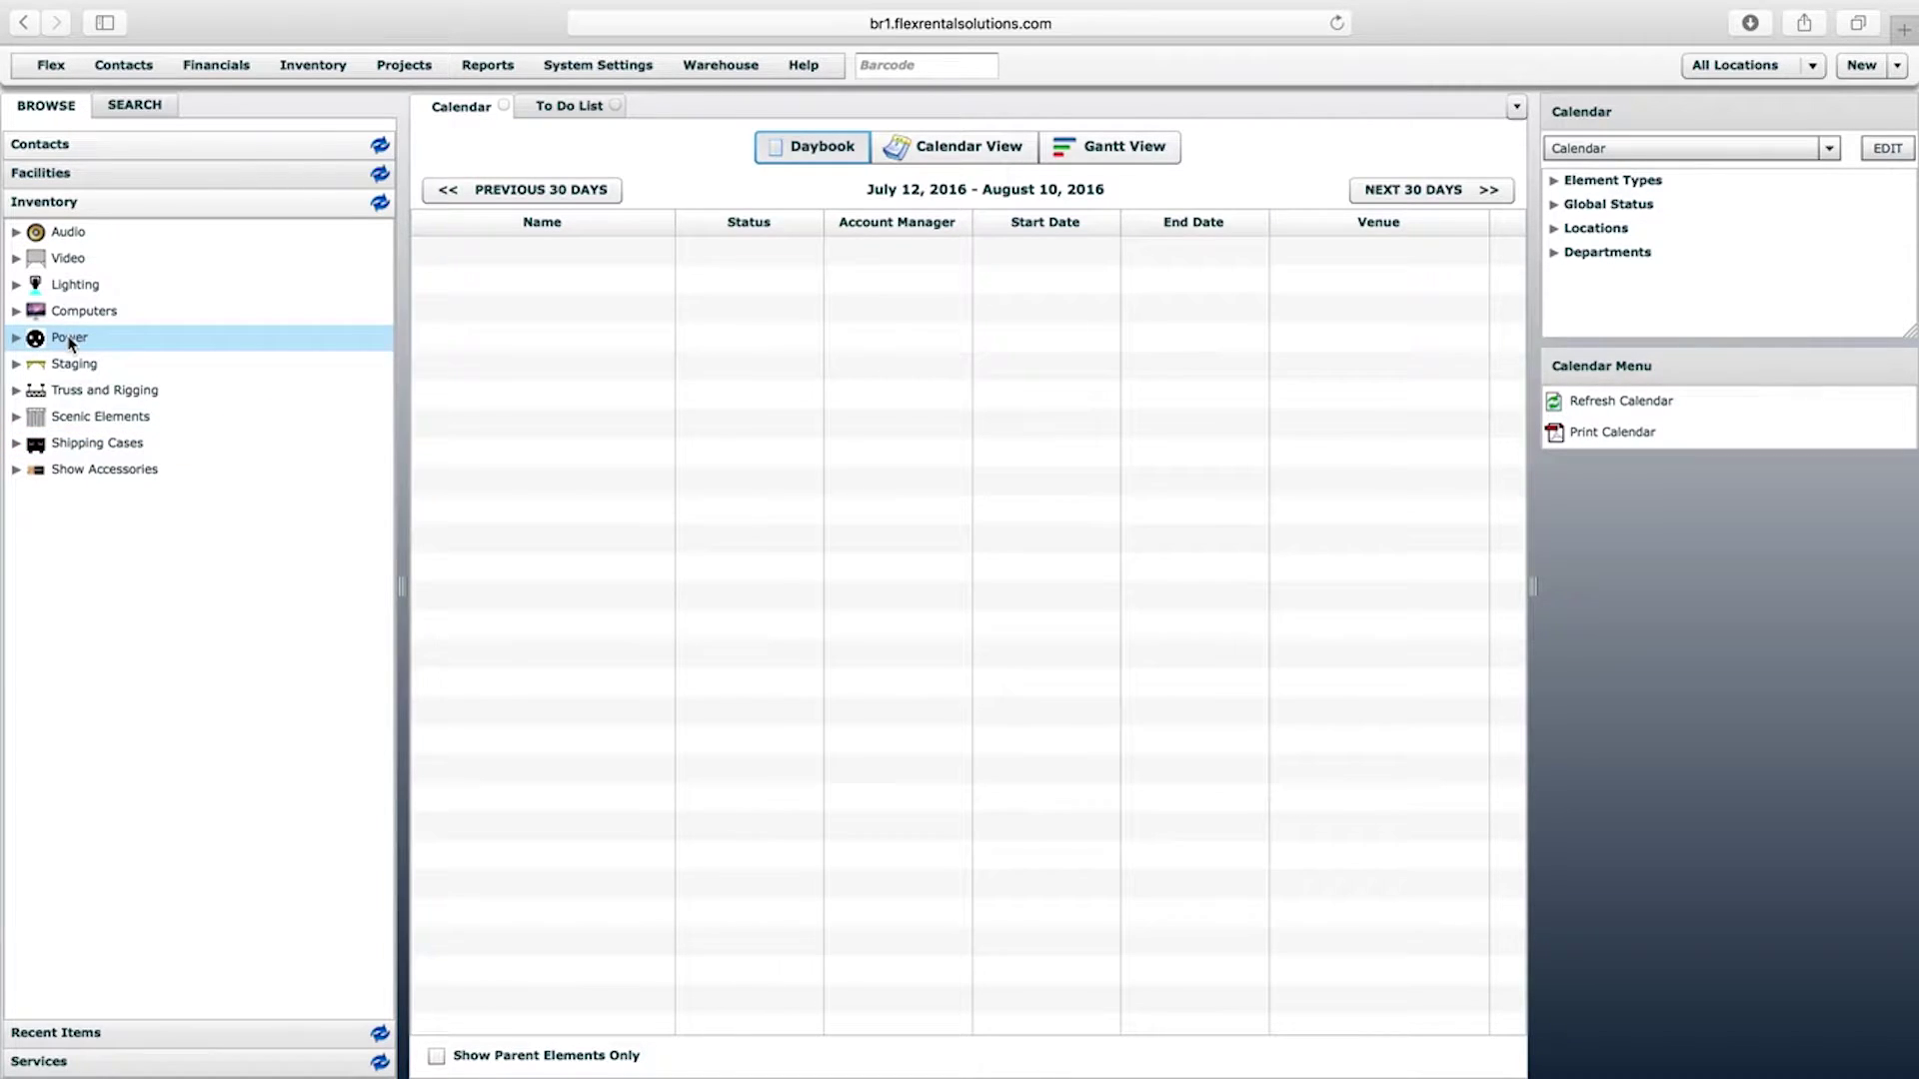
Start a new inventory item in the Intelligent Lighting group under Lighting and name it "VL2500 Wash"
click(17, 286)
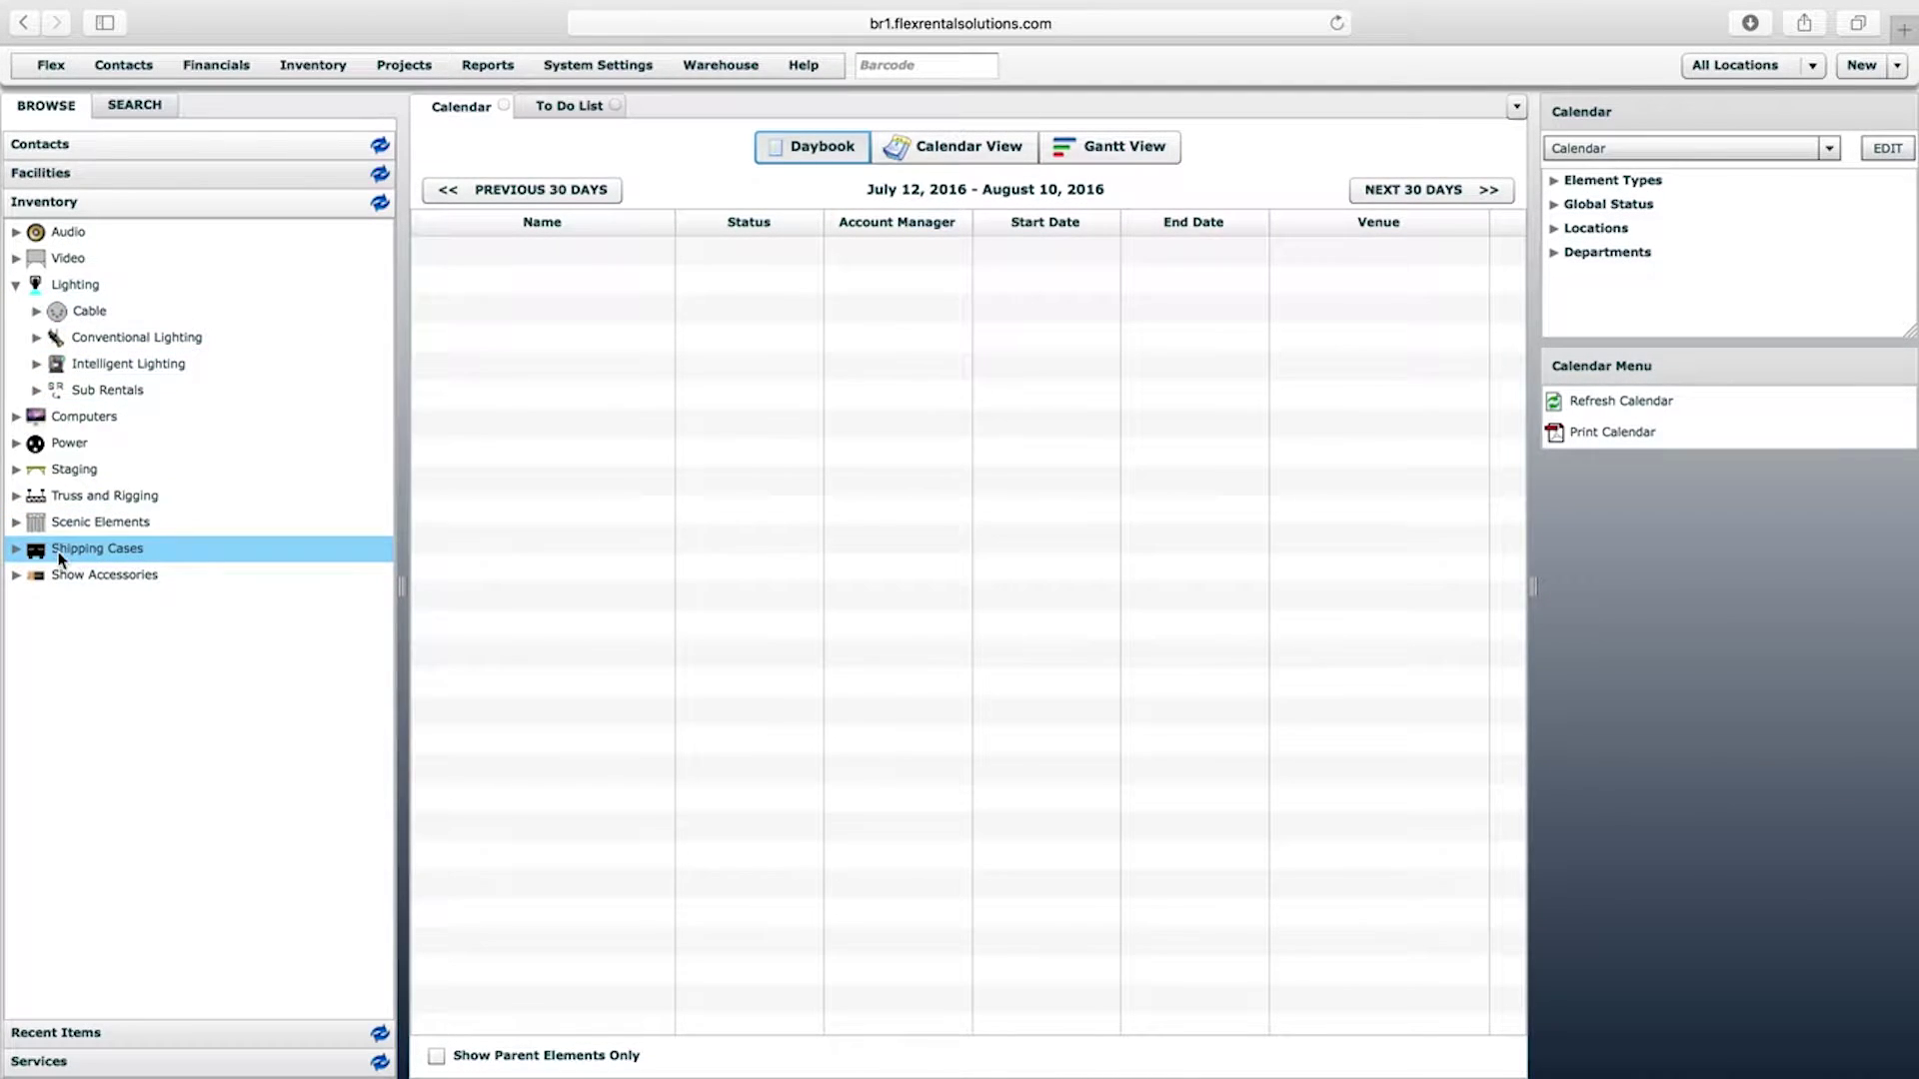
click(37, 365)
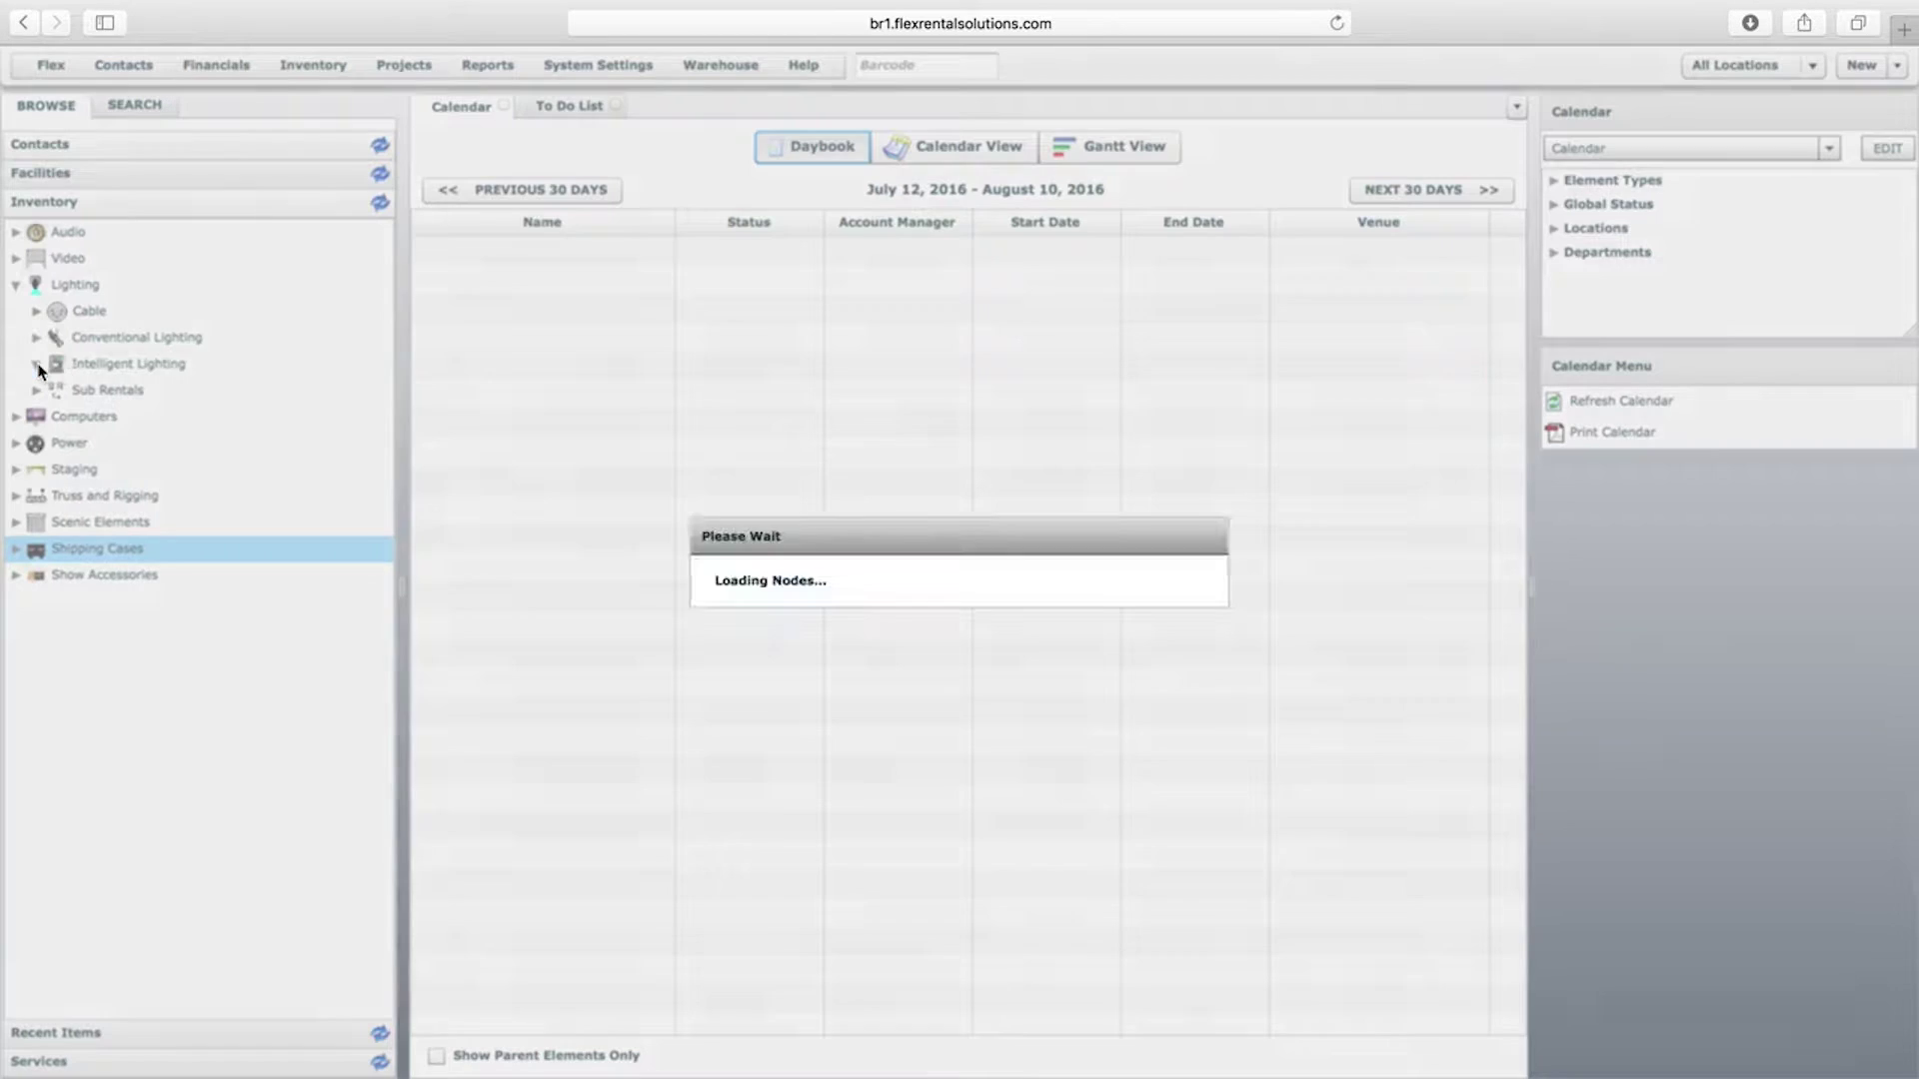
right_click(112, 362)
click(190, 493)
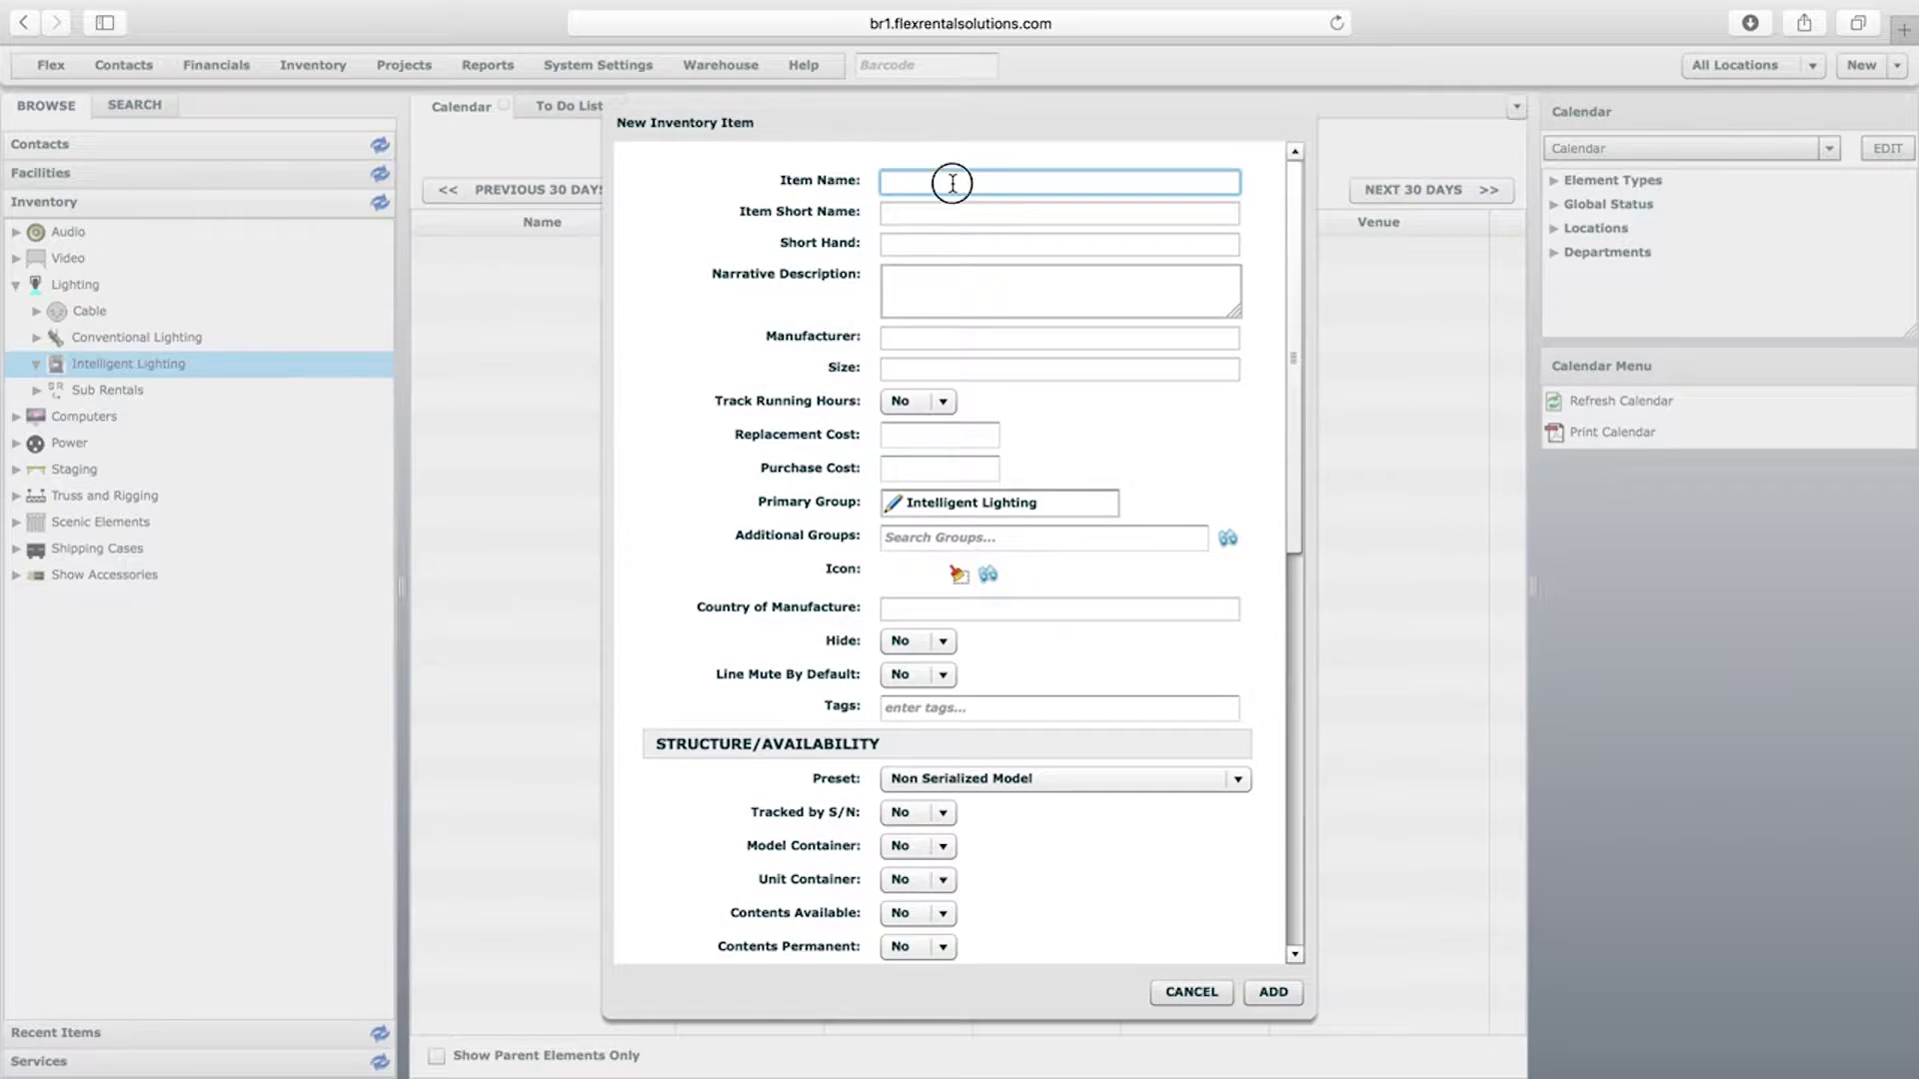
text(VL2500 Wash)
click(971, 217)
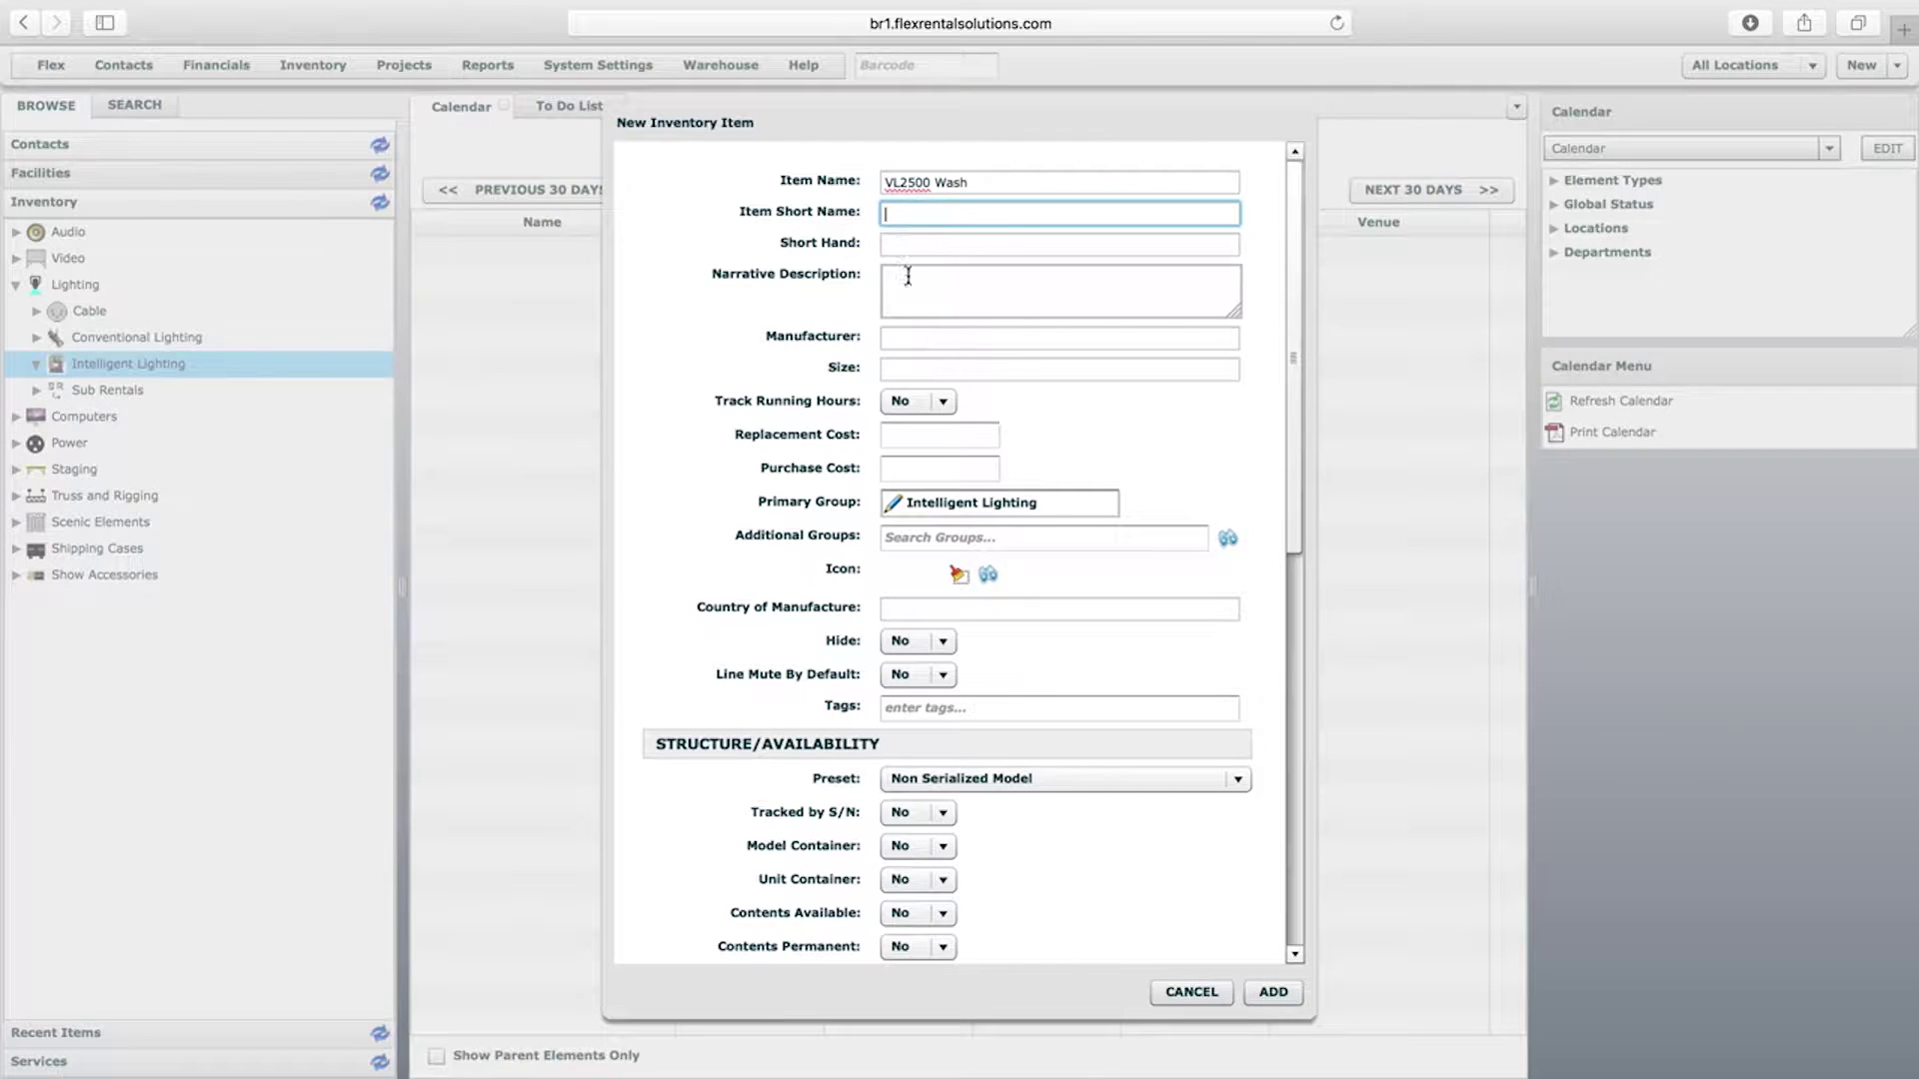
Set the new item's structure preset to Serialized Model and add the item to the inventory
drag(1302, 472, 1297, 708)
click(1236, 298)
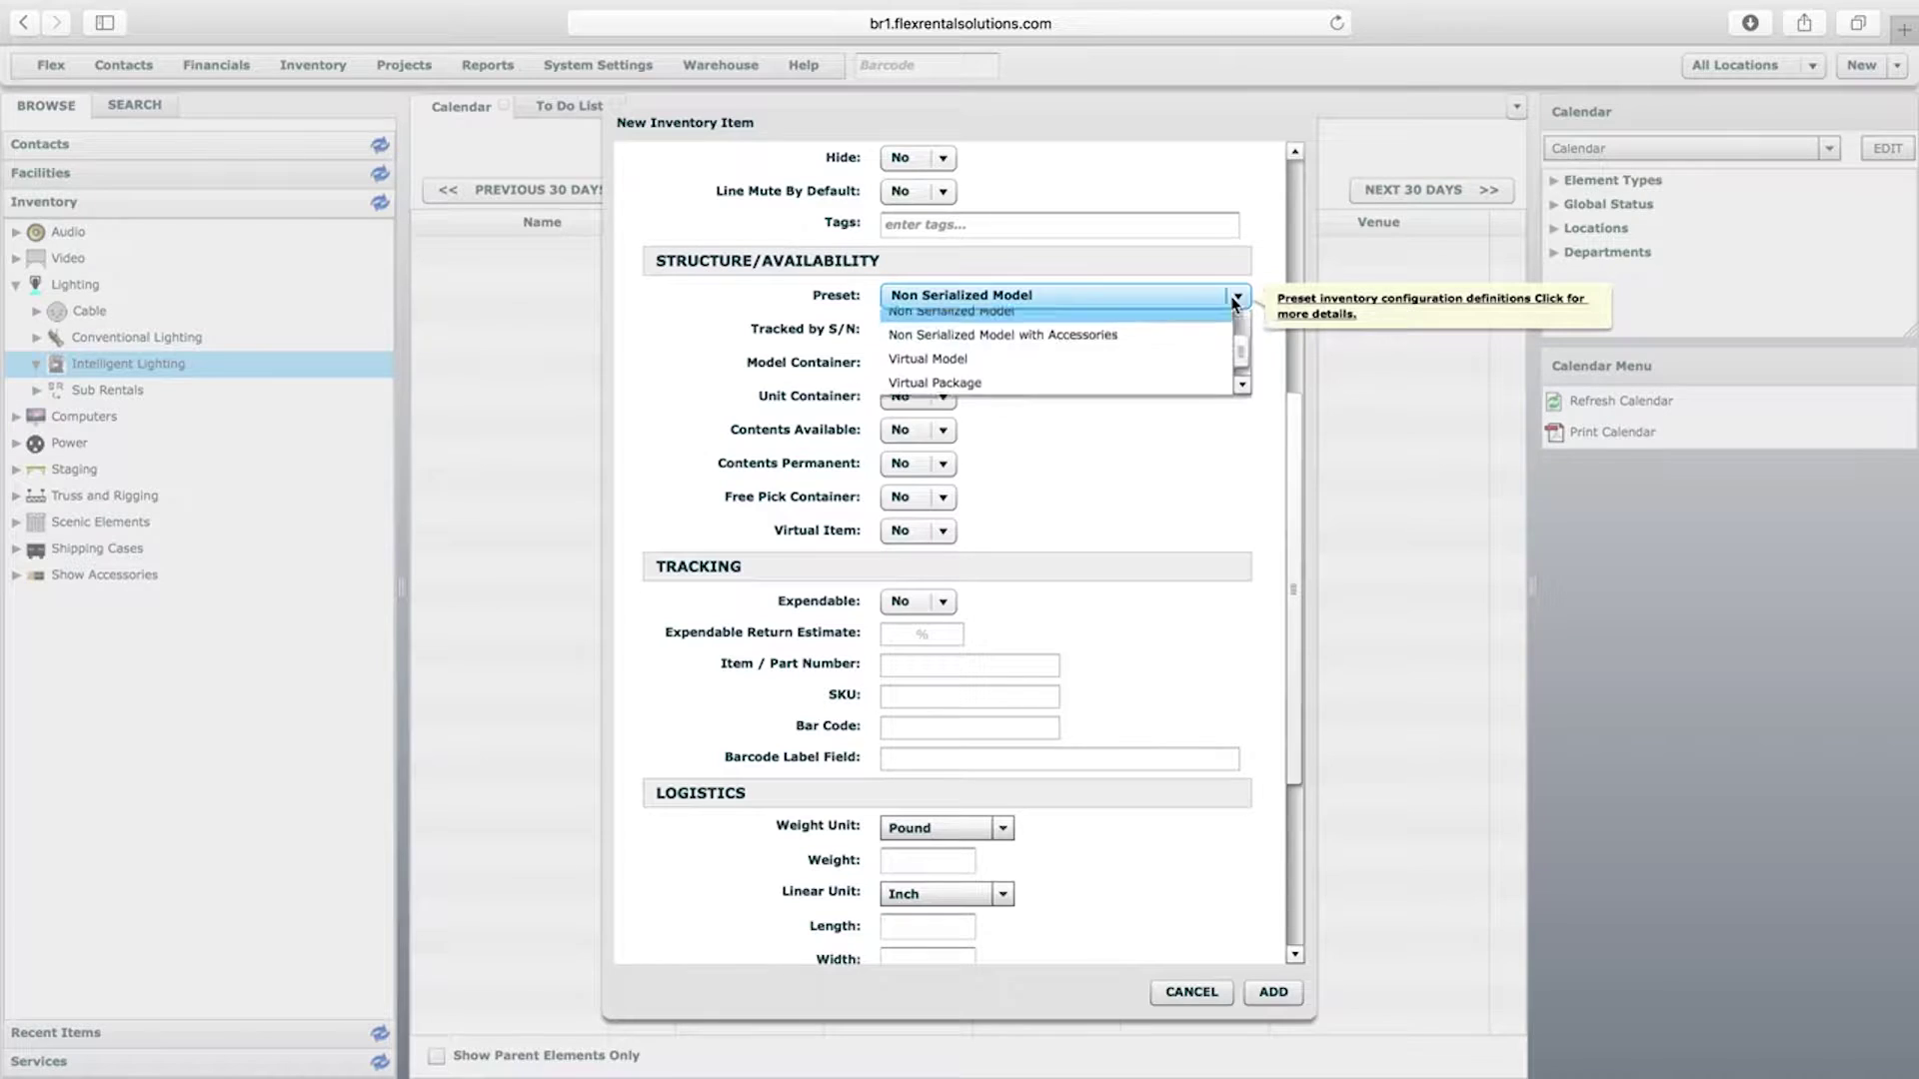
scroll(1241, 356, up, 3)
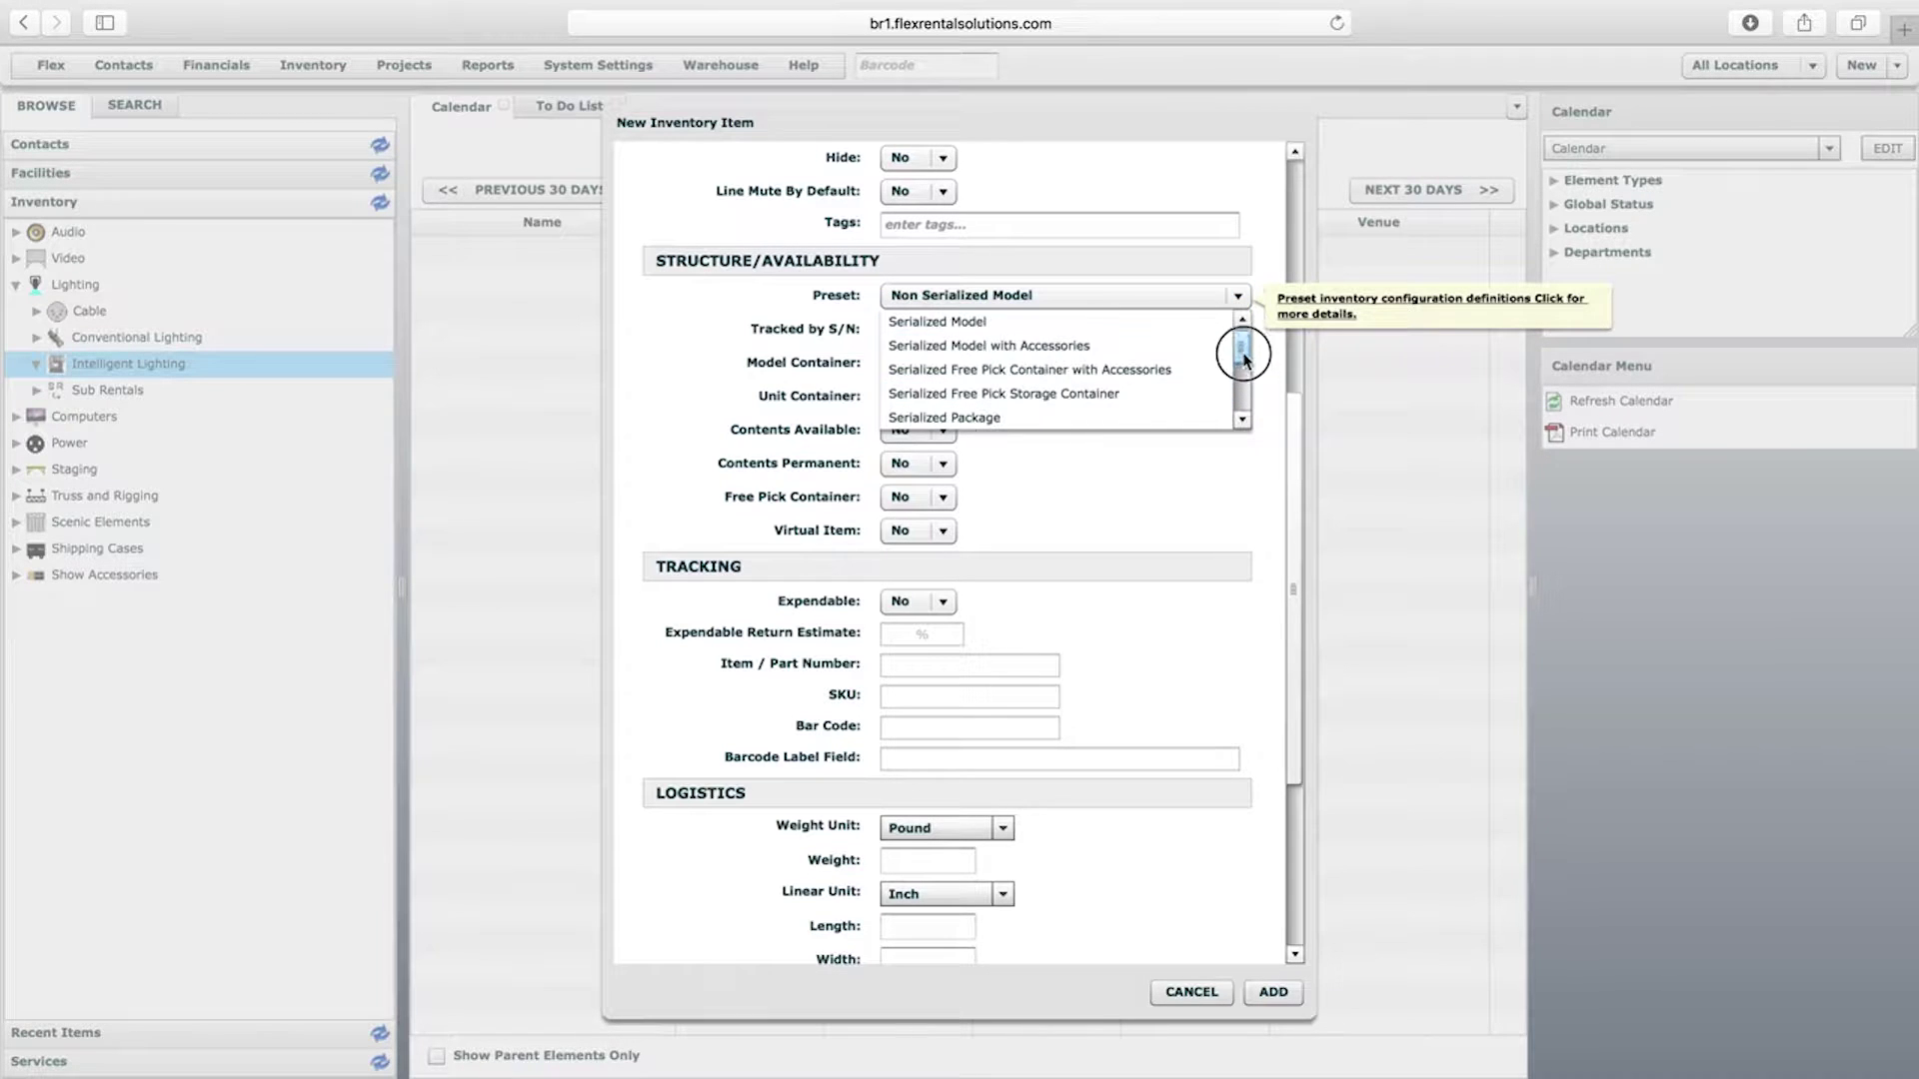
click(1110, 323)
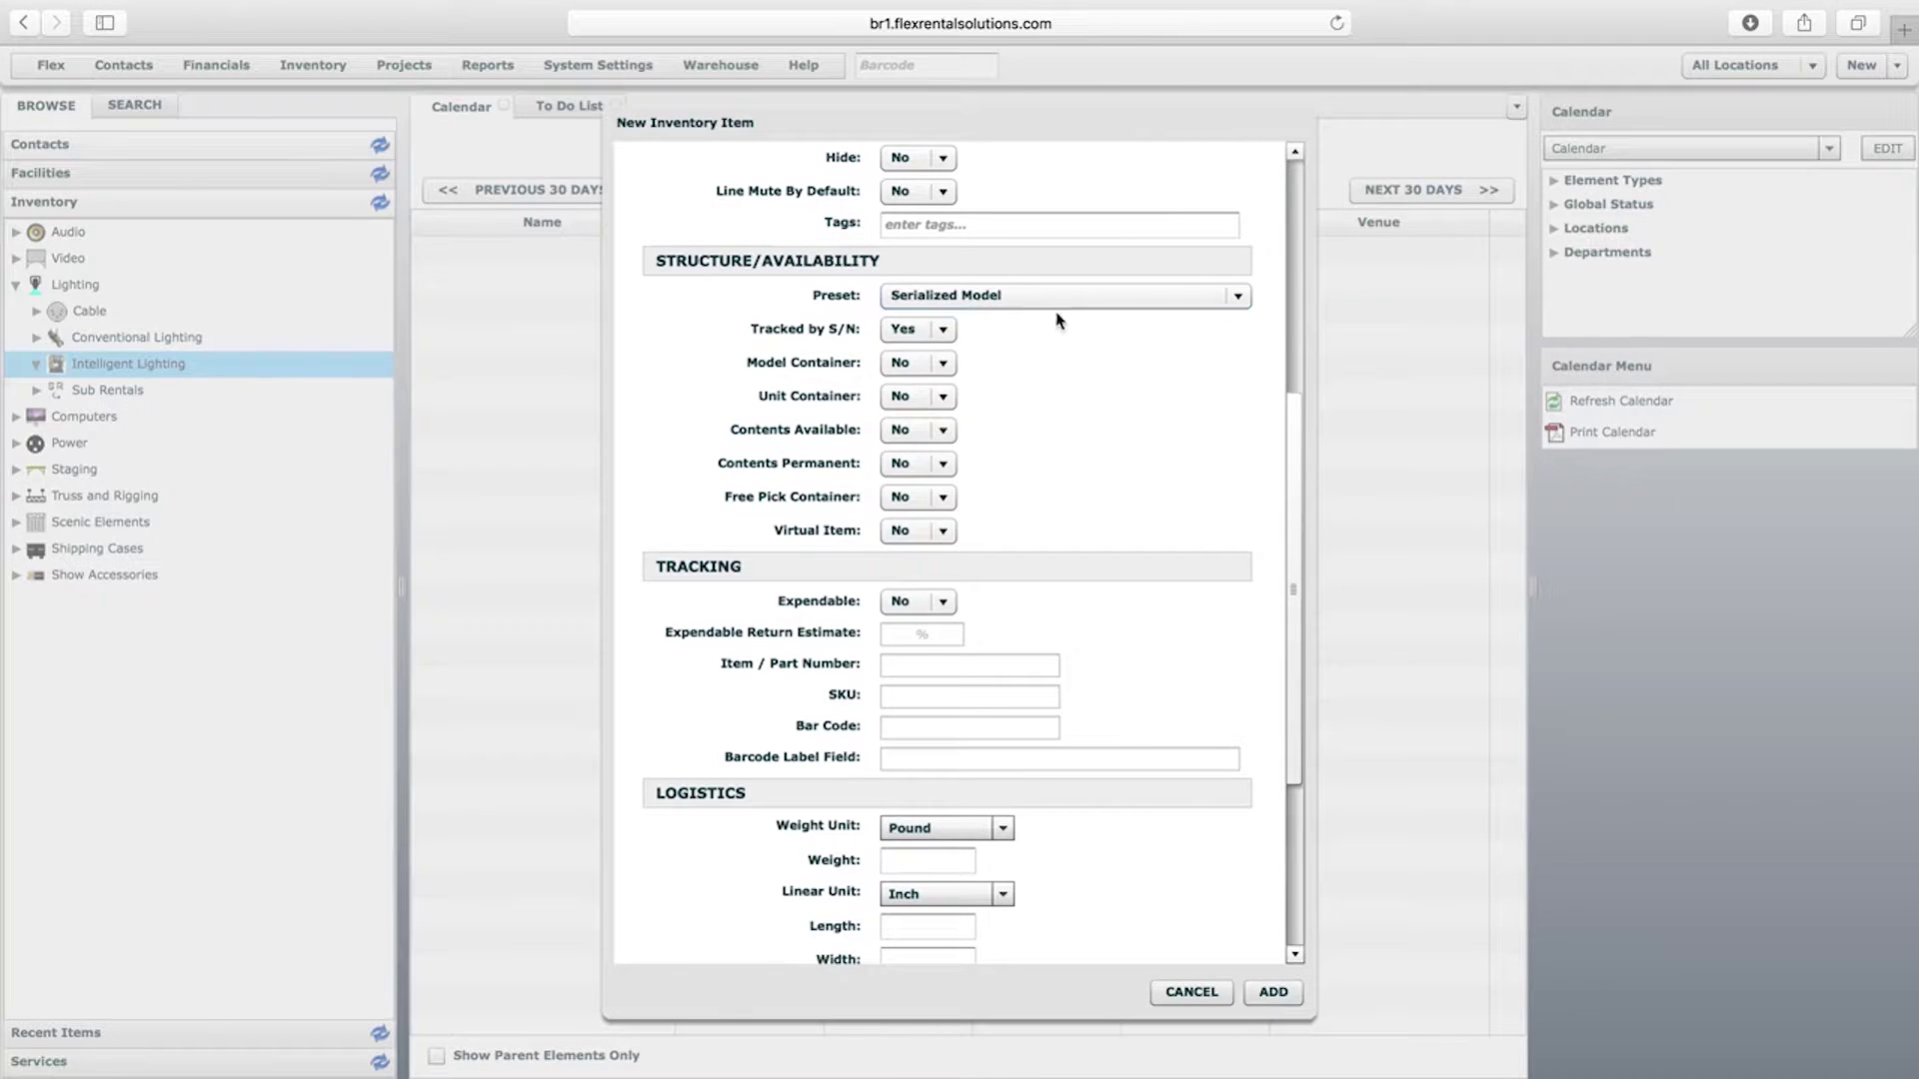
click(1270, 993)
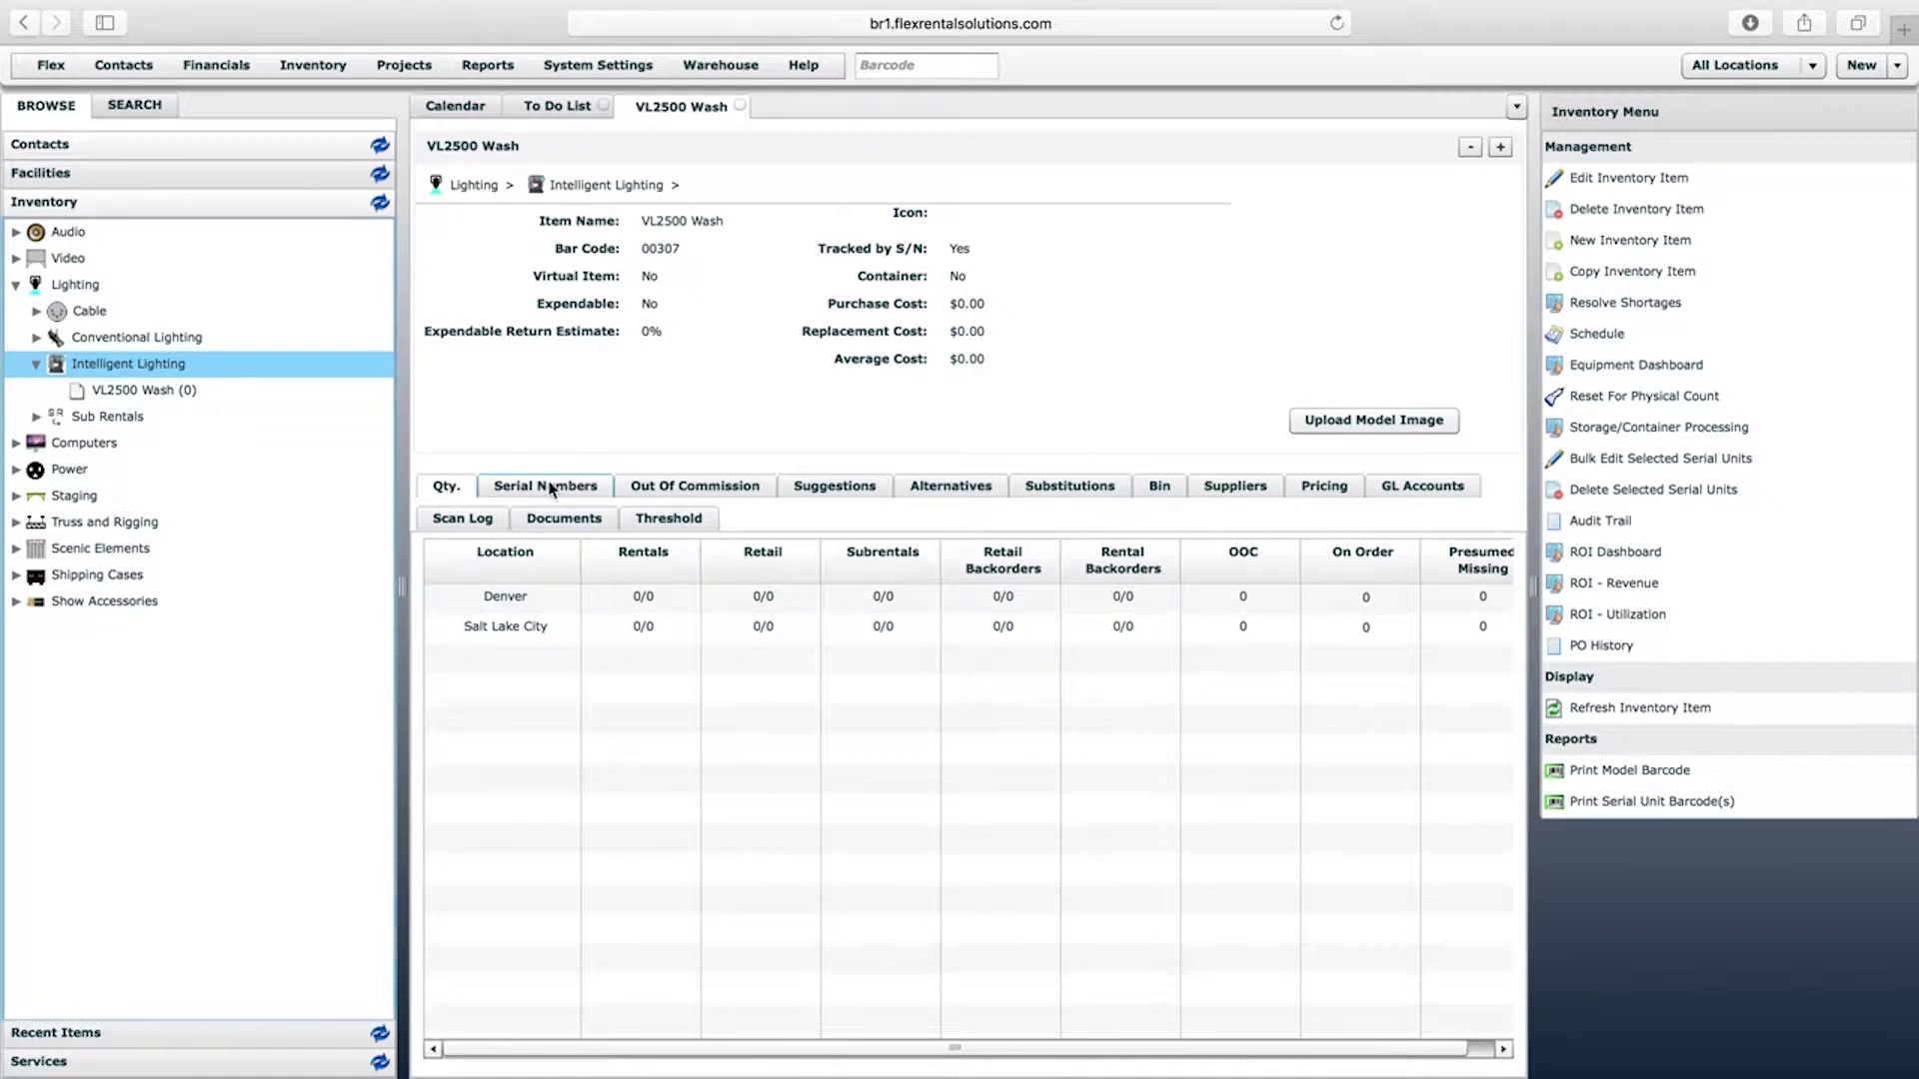
Add serialized units with a quantity of 4 to the VL2500 Wash item
click(546, 485)
click(1449, 602)
drag(1415, 578, 1374, 578)
text(4)
click(1469, 578)
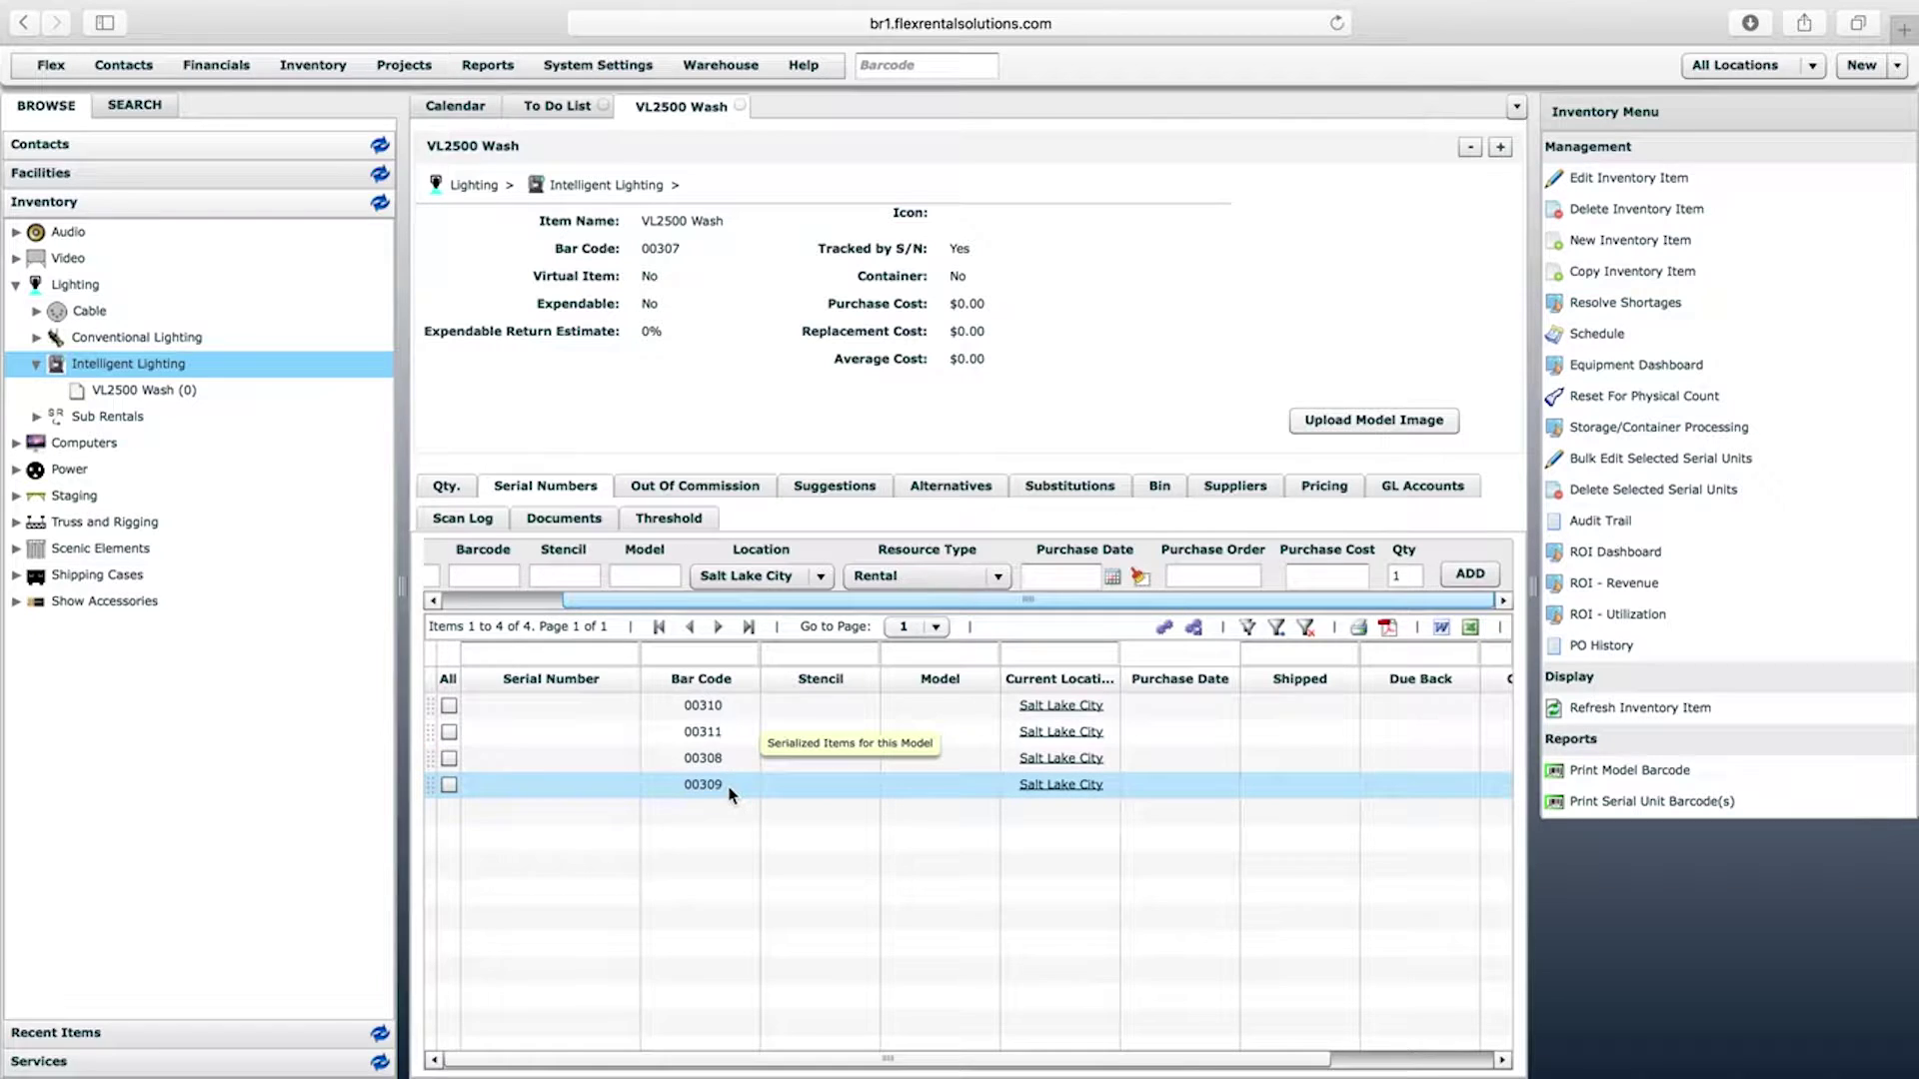
click(17, 576)
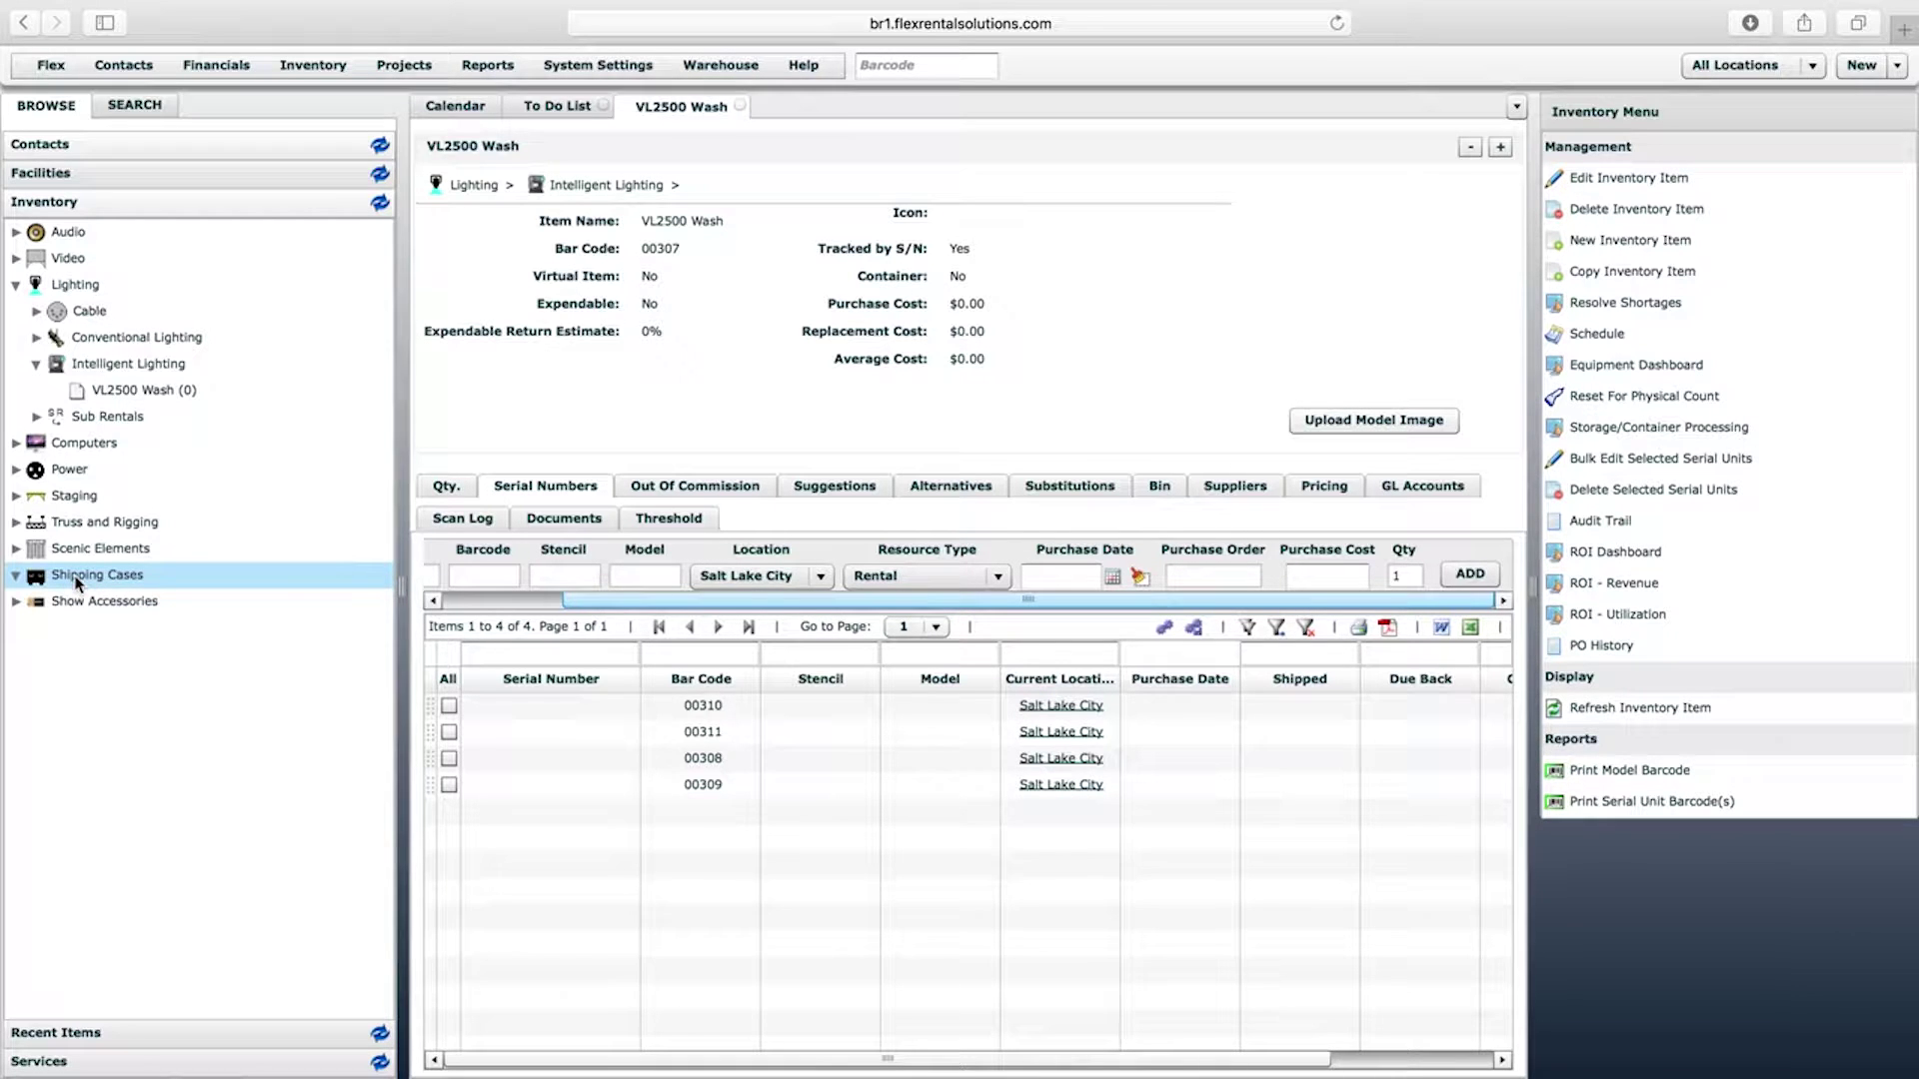
click(77, 287)
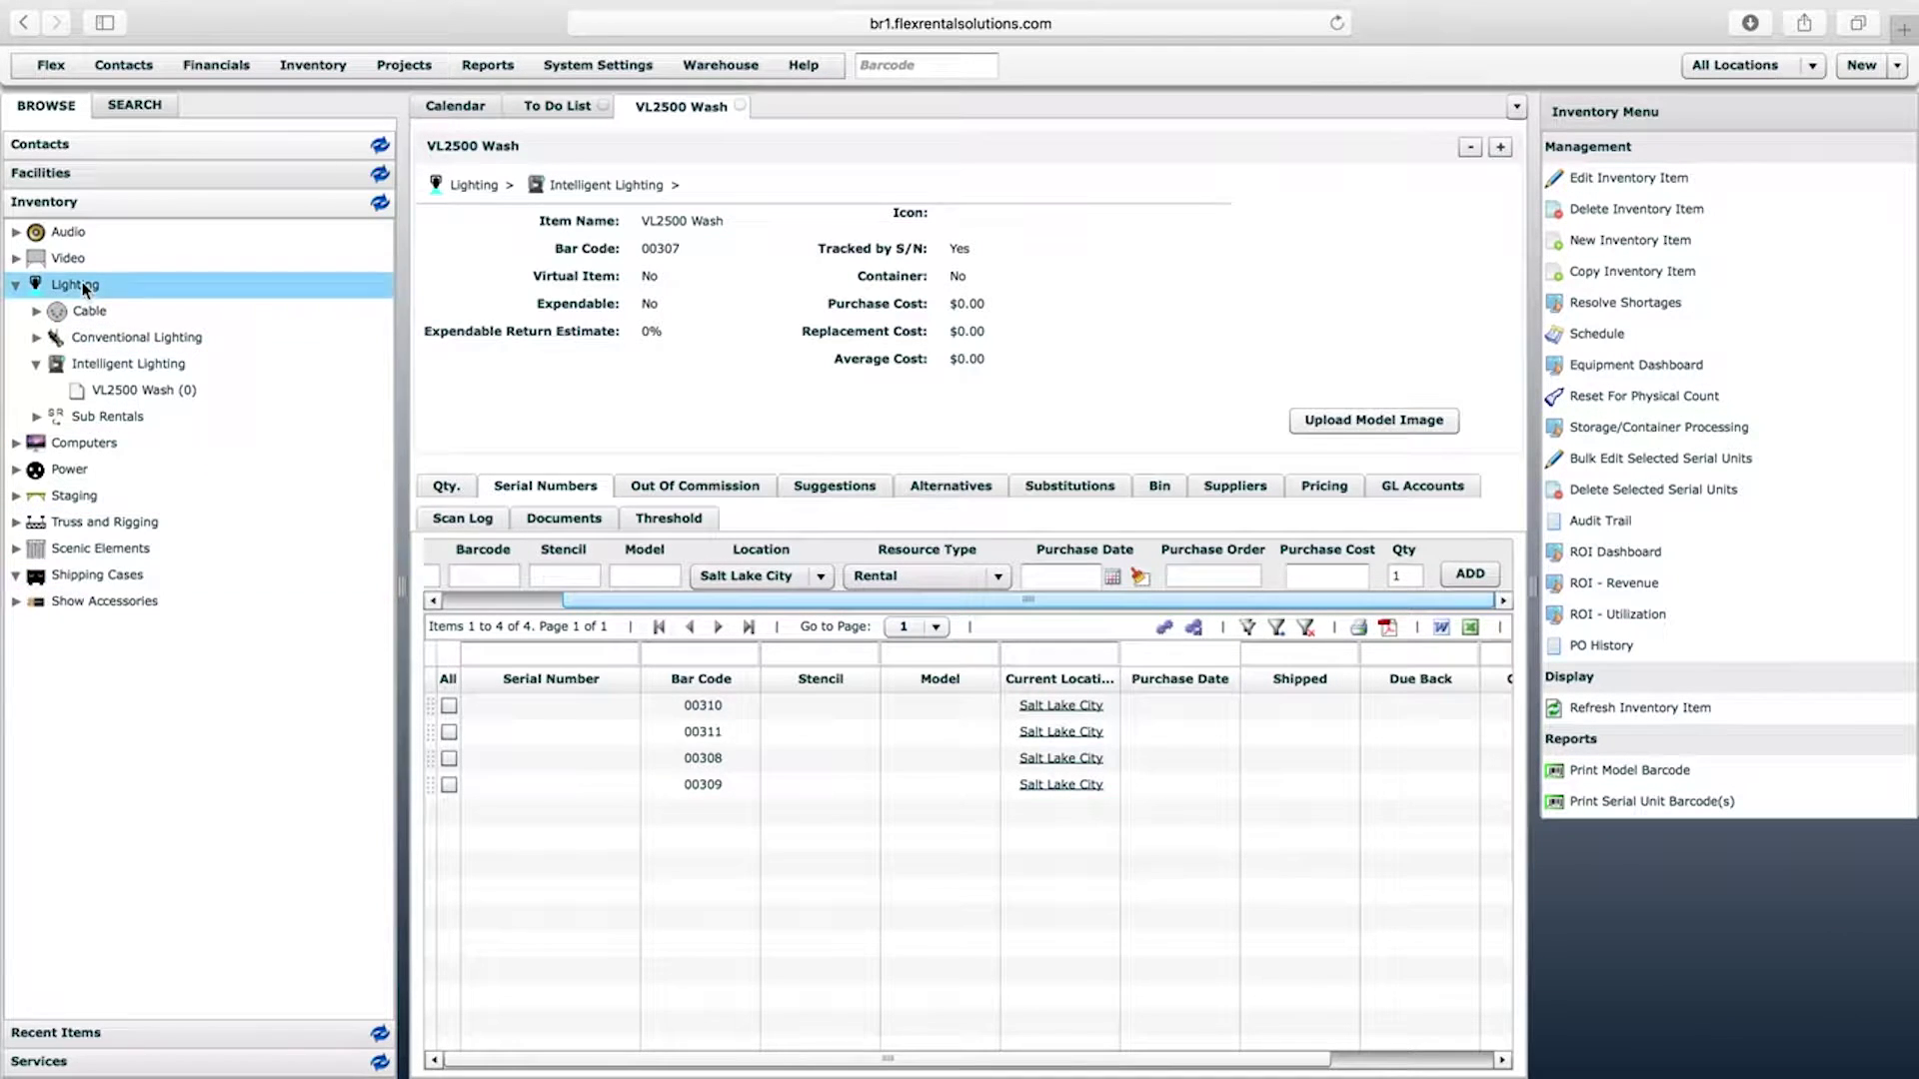
click(16, 259)
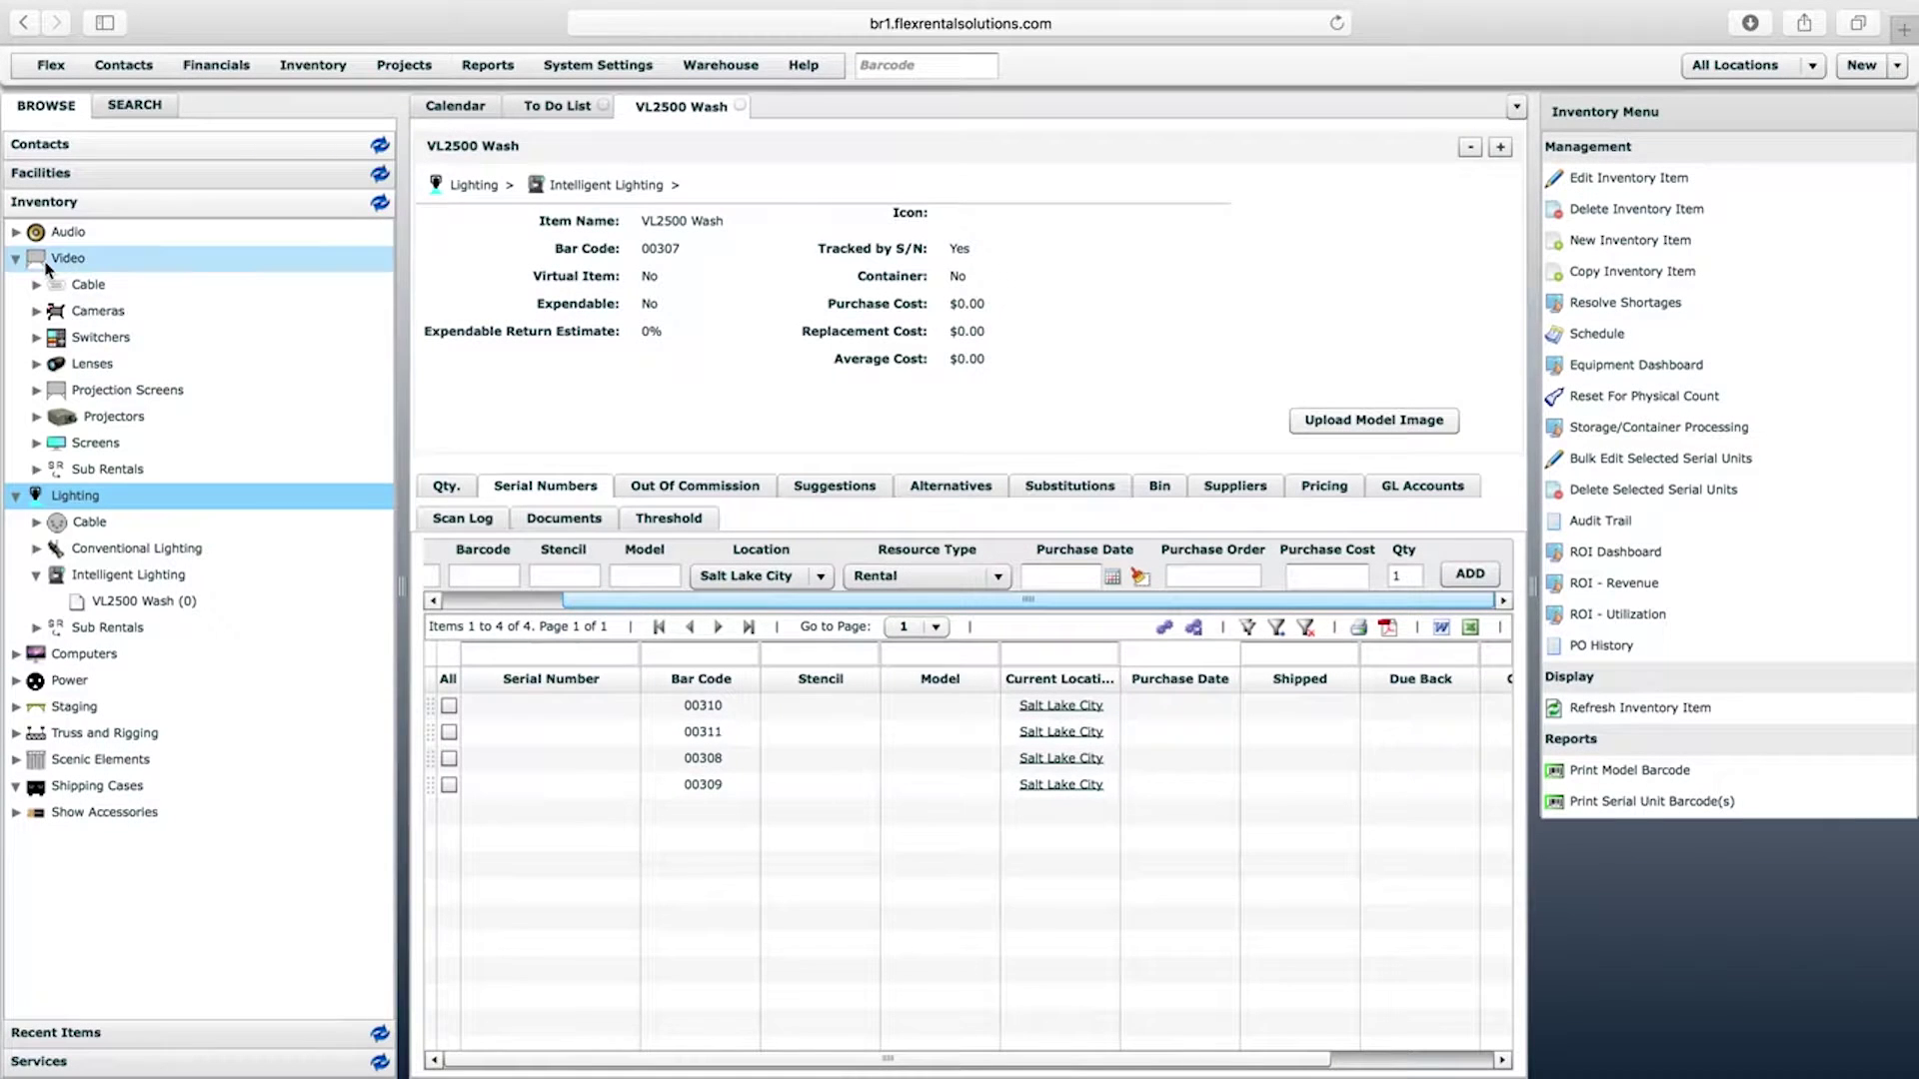
click(16, 263)
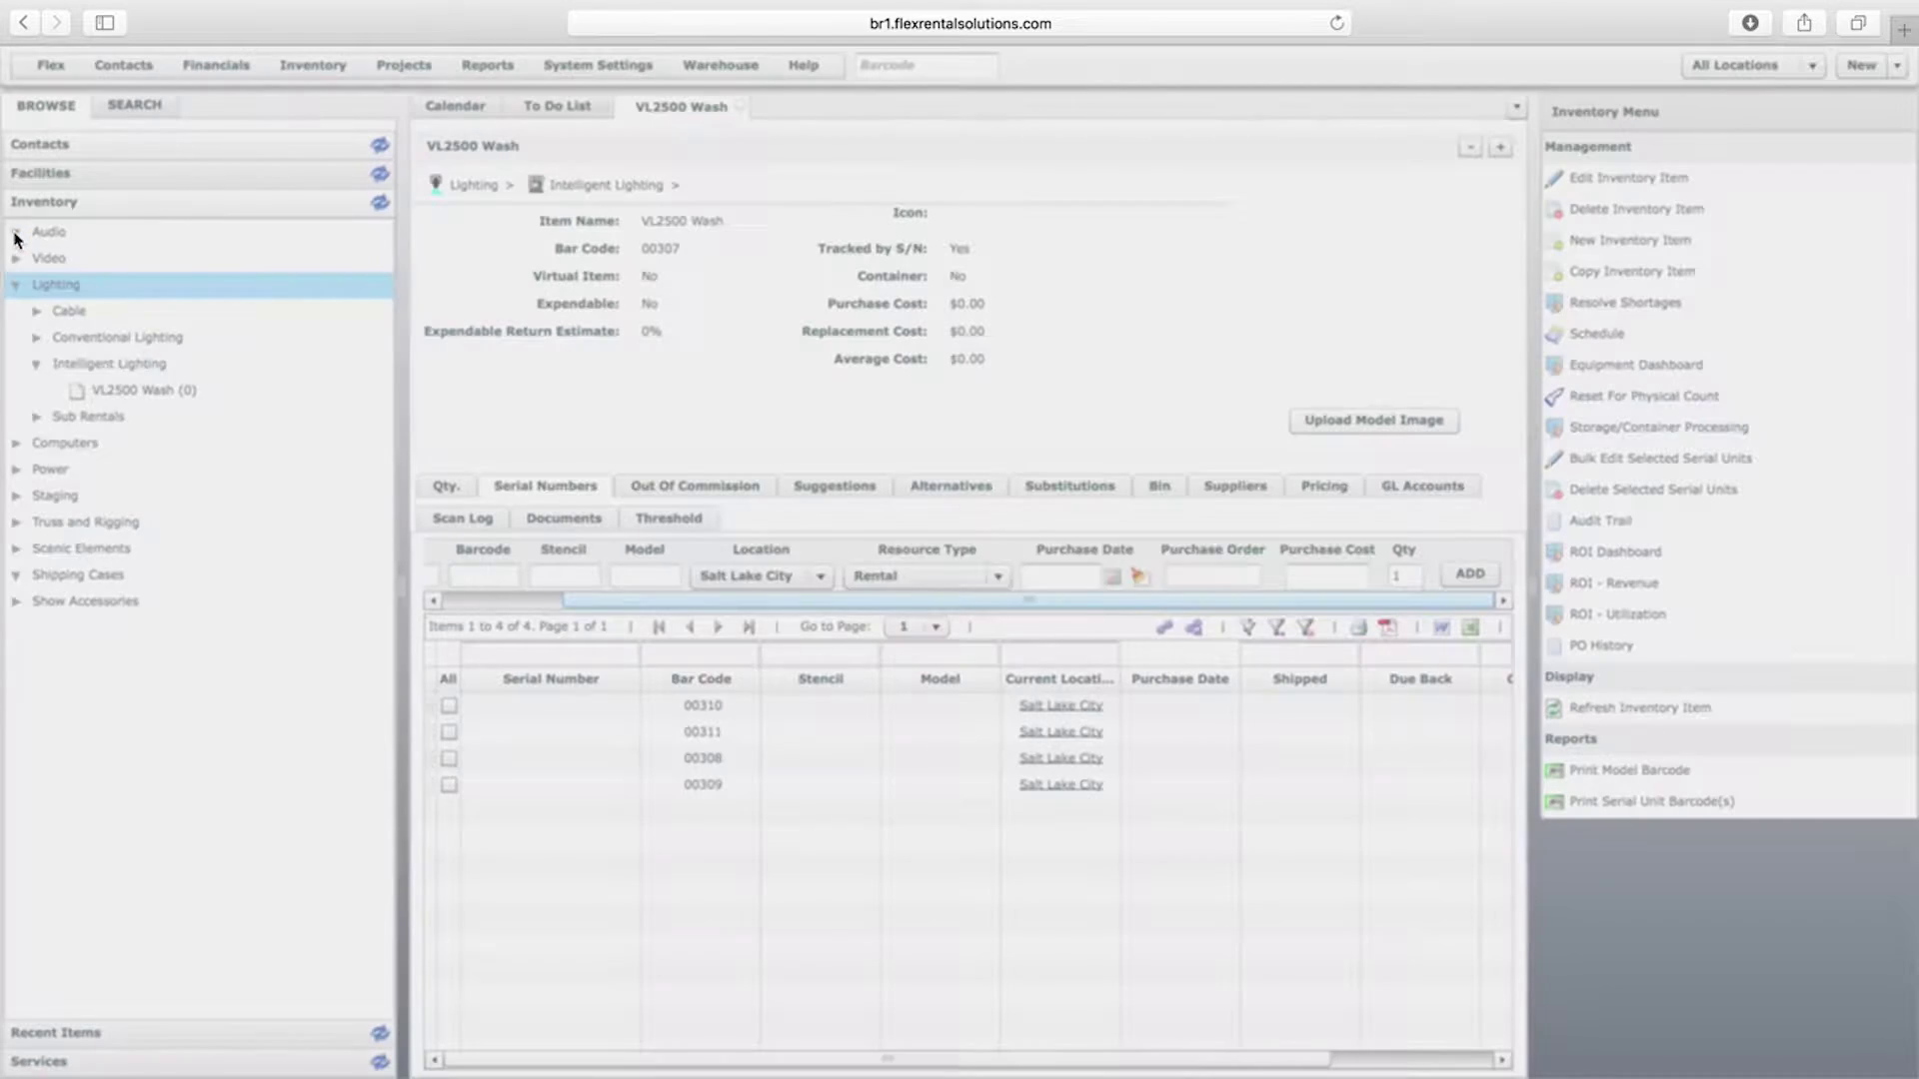
Start a new child group under the Audio inventory group and name it "Audio Cases"
click(16, 234)
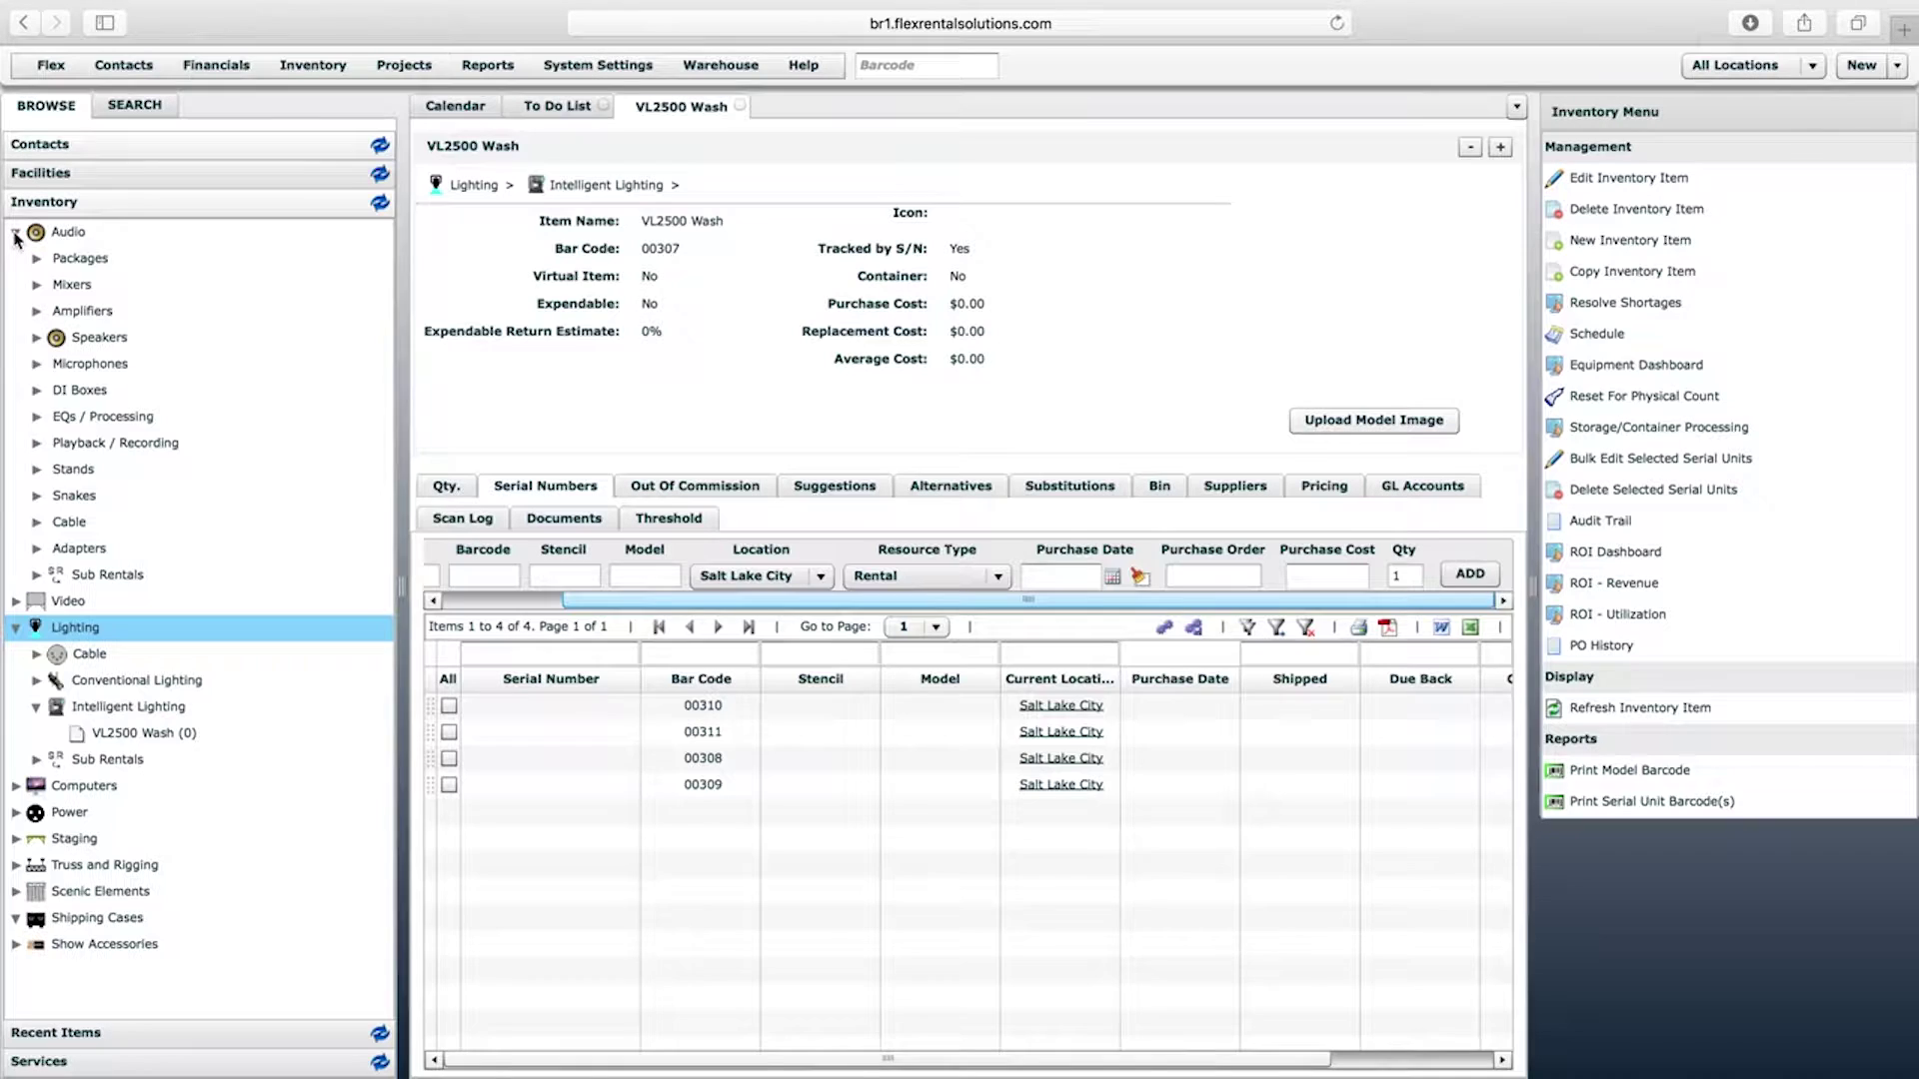
click(79, 240)
right_click(80, 240)
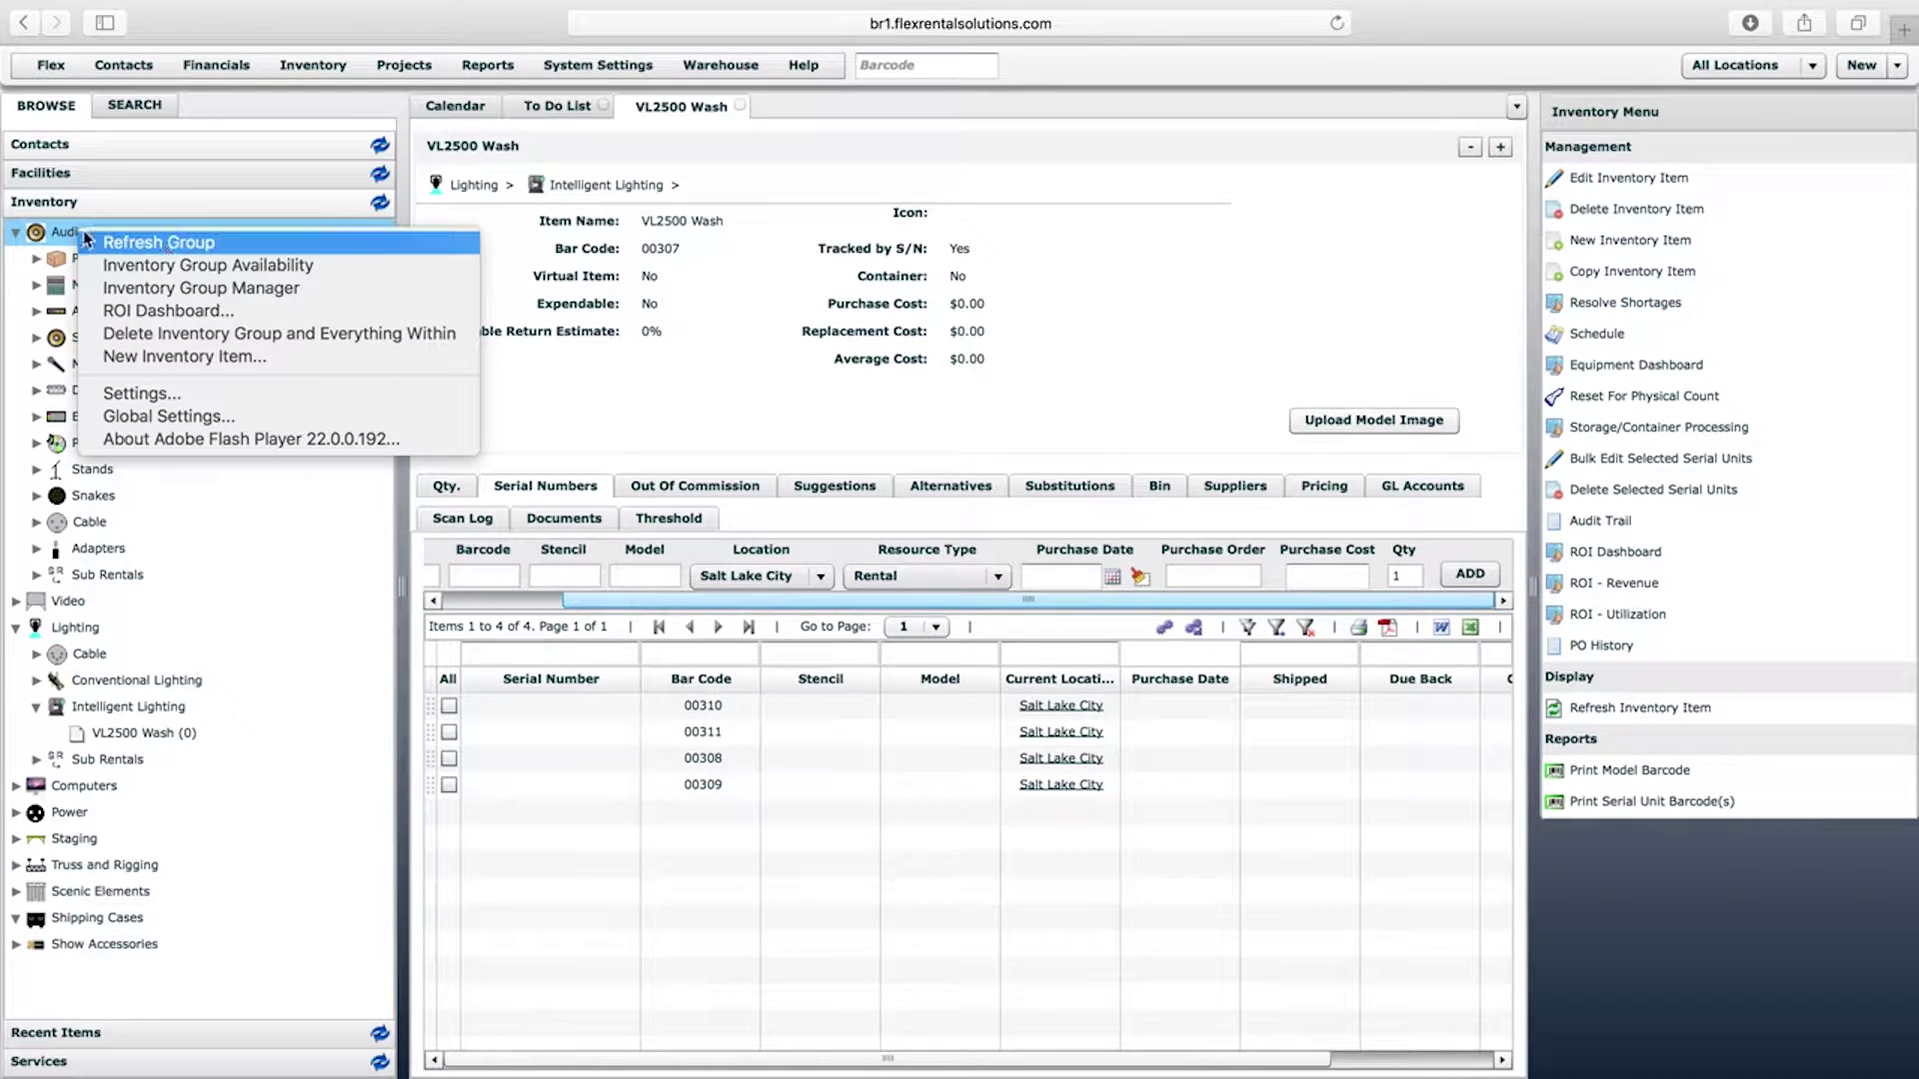
click(173, 290)
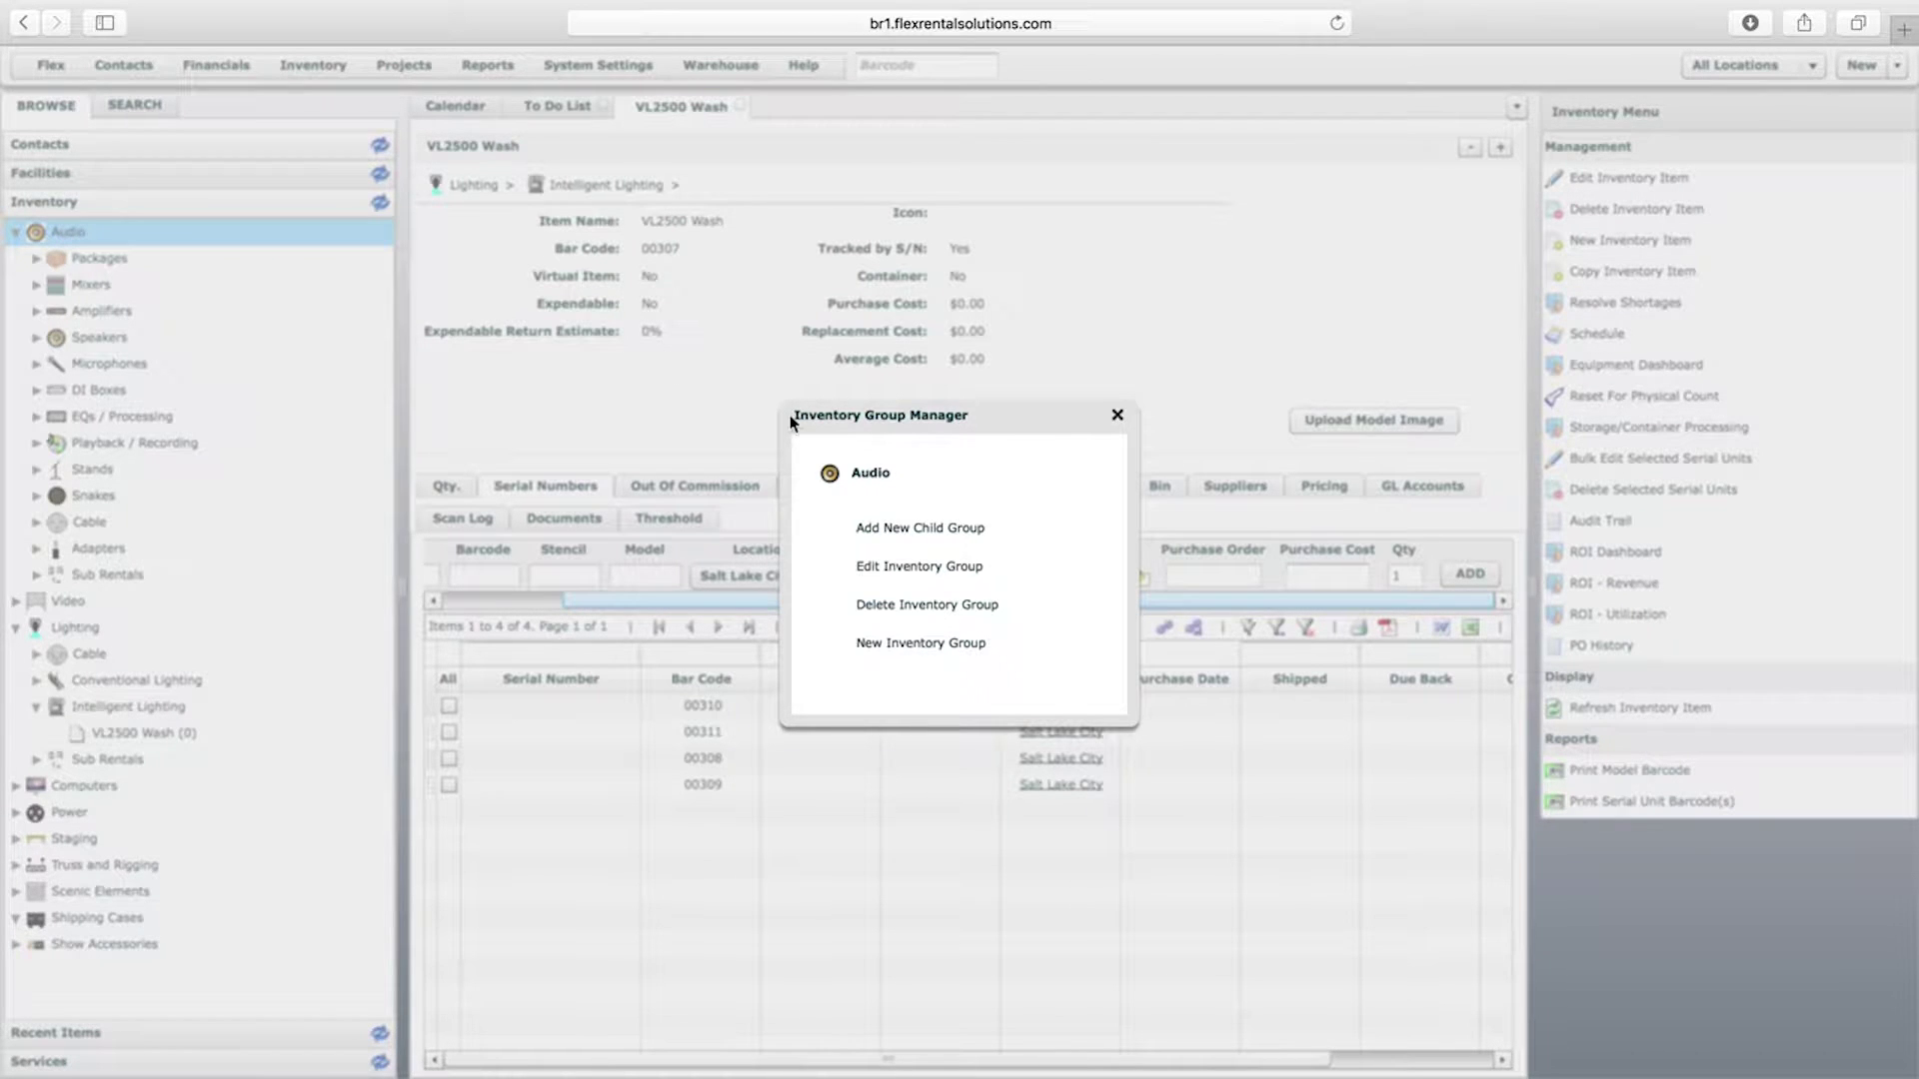
click(918, 538)
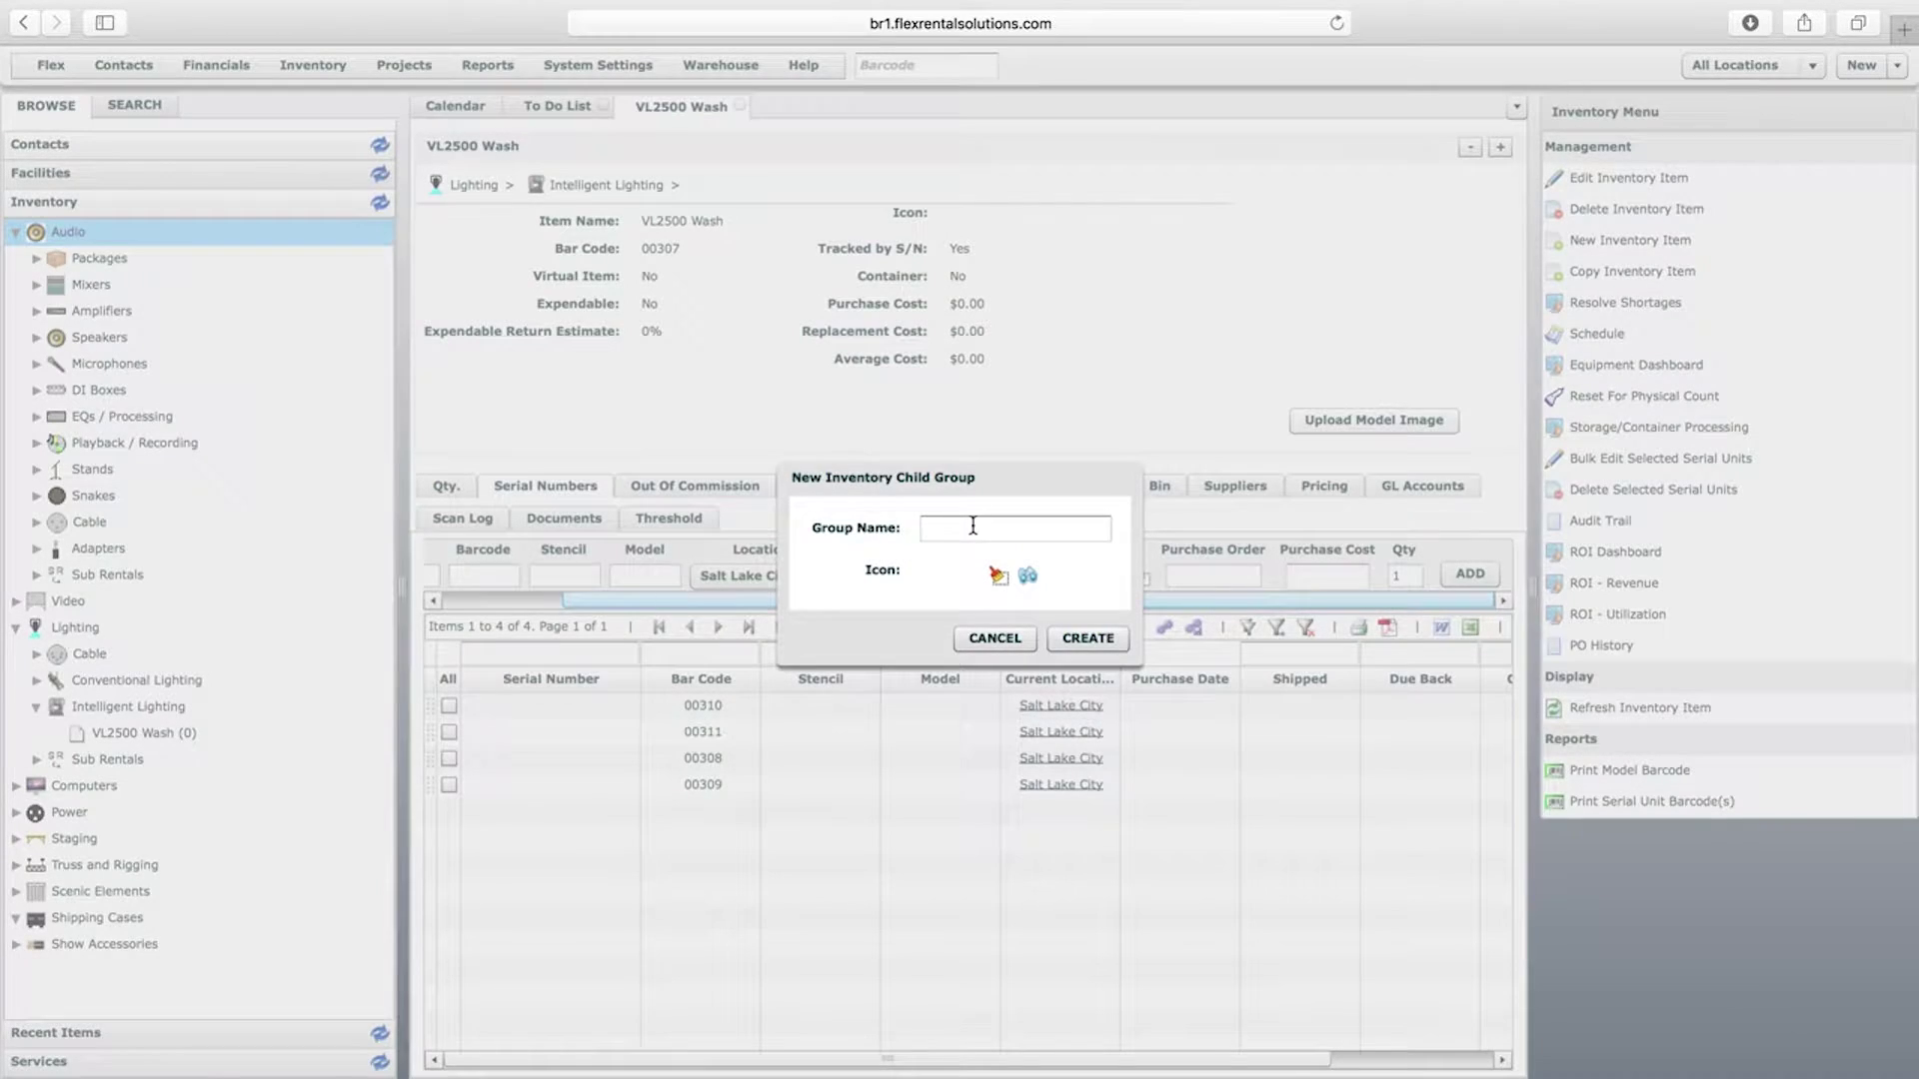
click(972, 527)
text(Audio Cases)
Find an icon with the search term "case", assign the open black case icon to Audio Cases, and create the group
click(1028, 575)
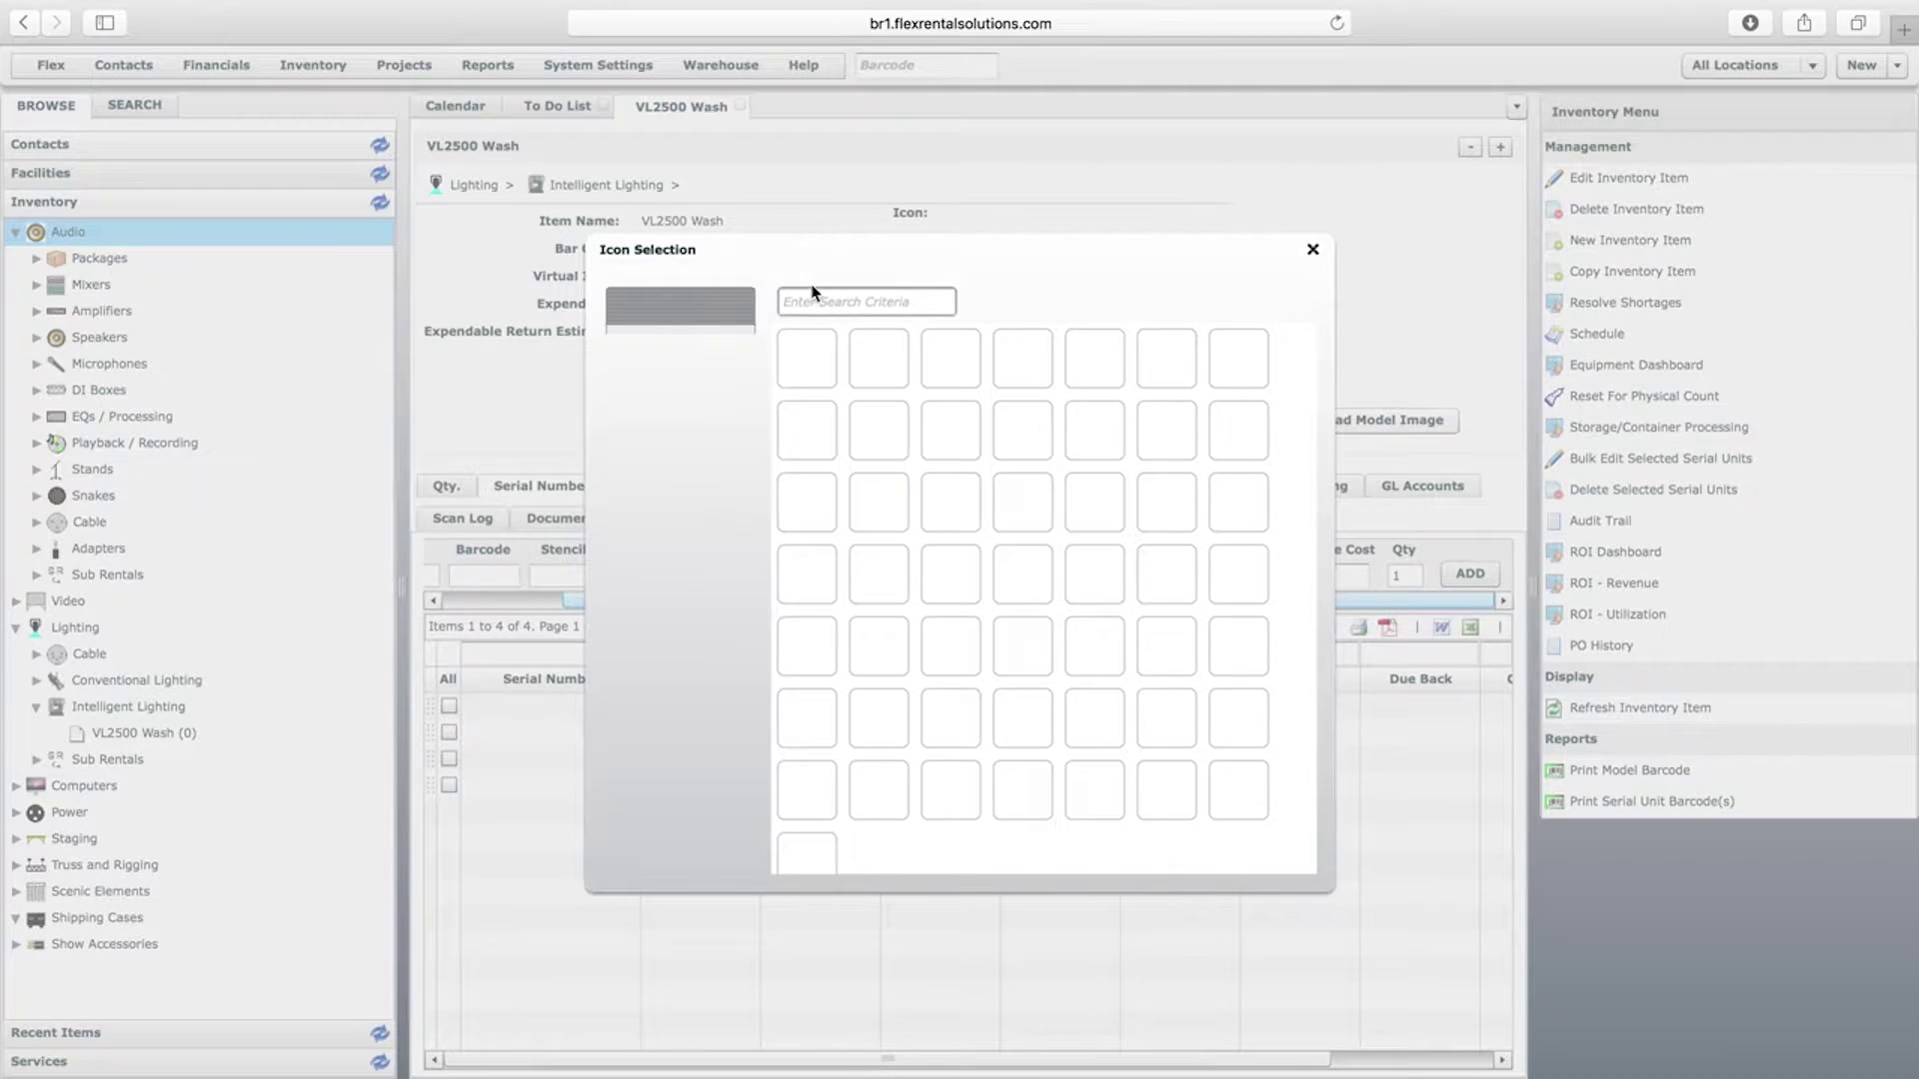
click(828, 301)
text(dase)
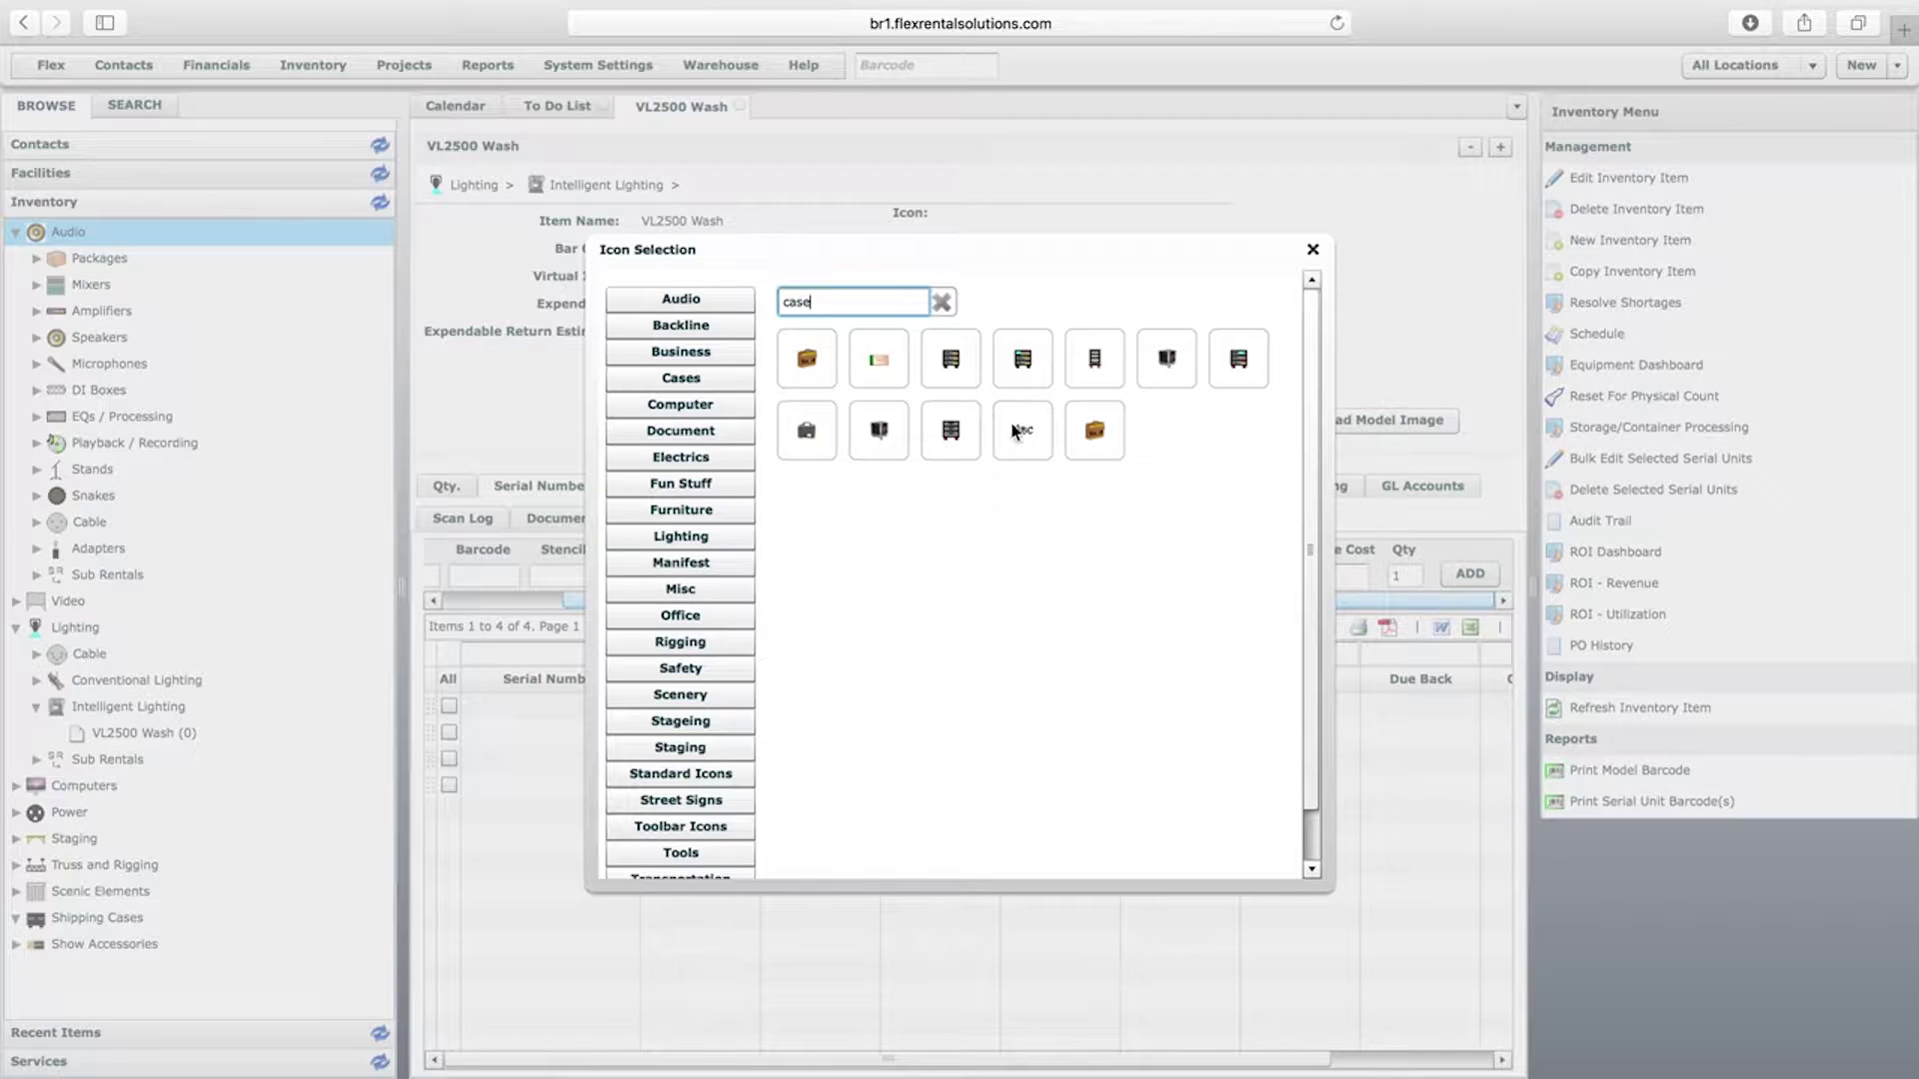
click(1169, 362)
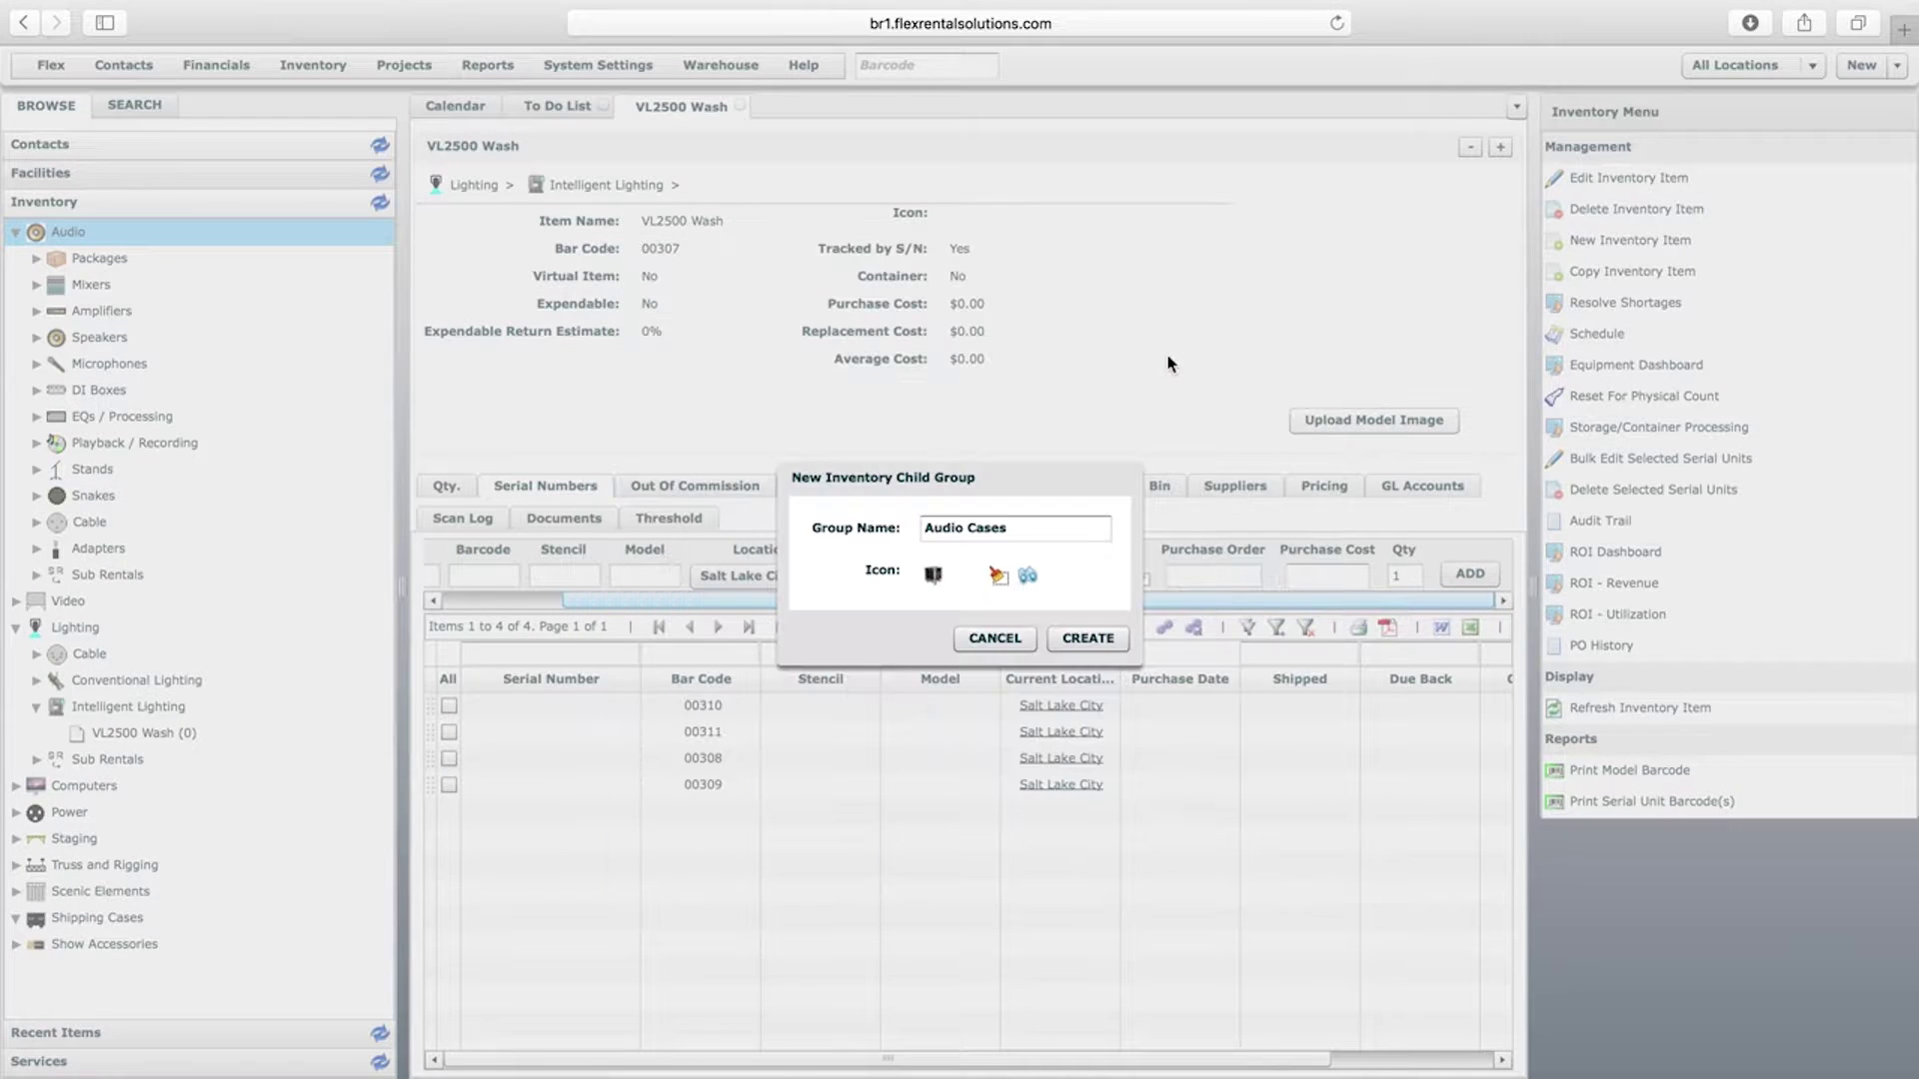
click(1088, 638)
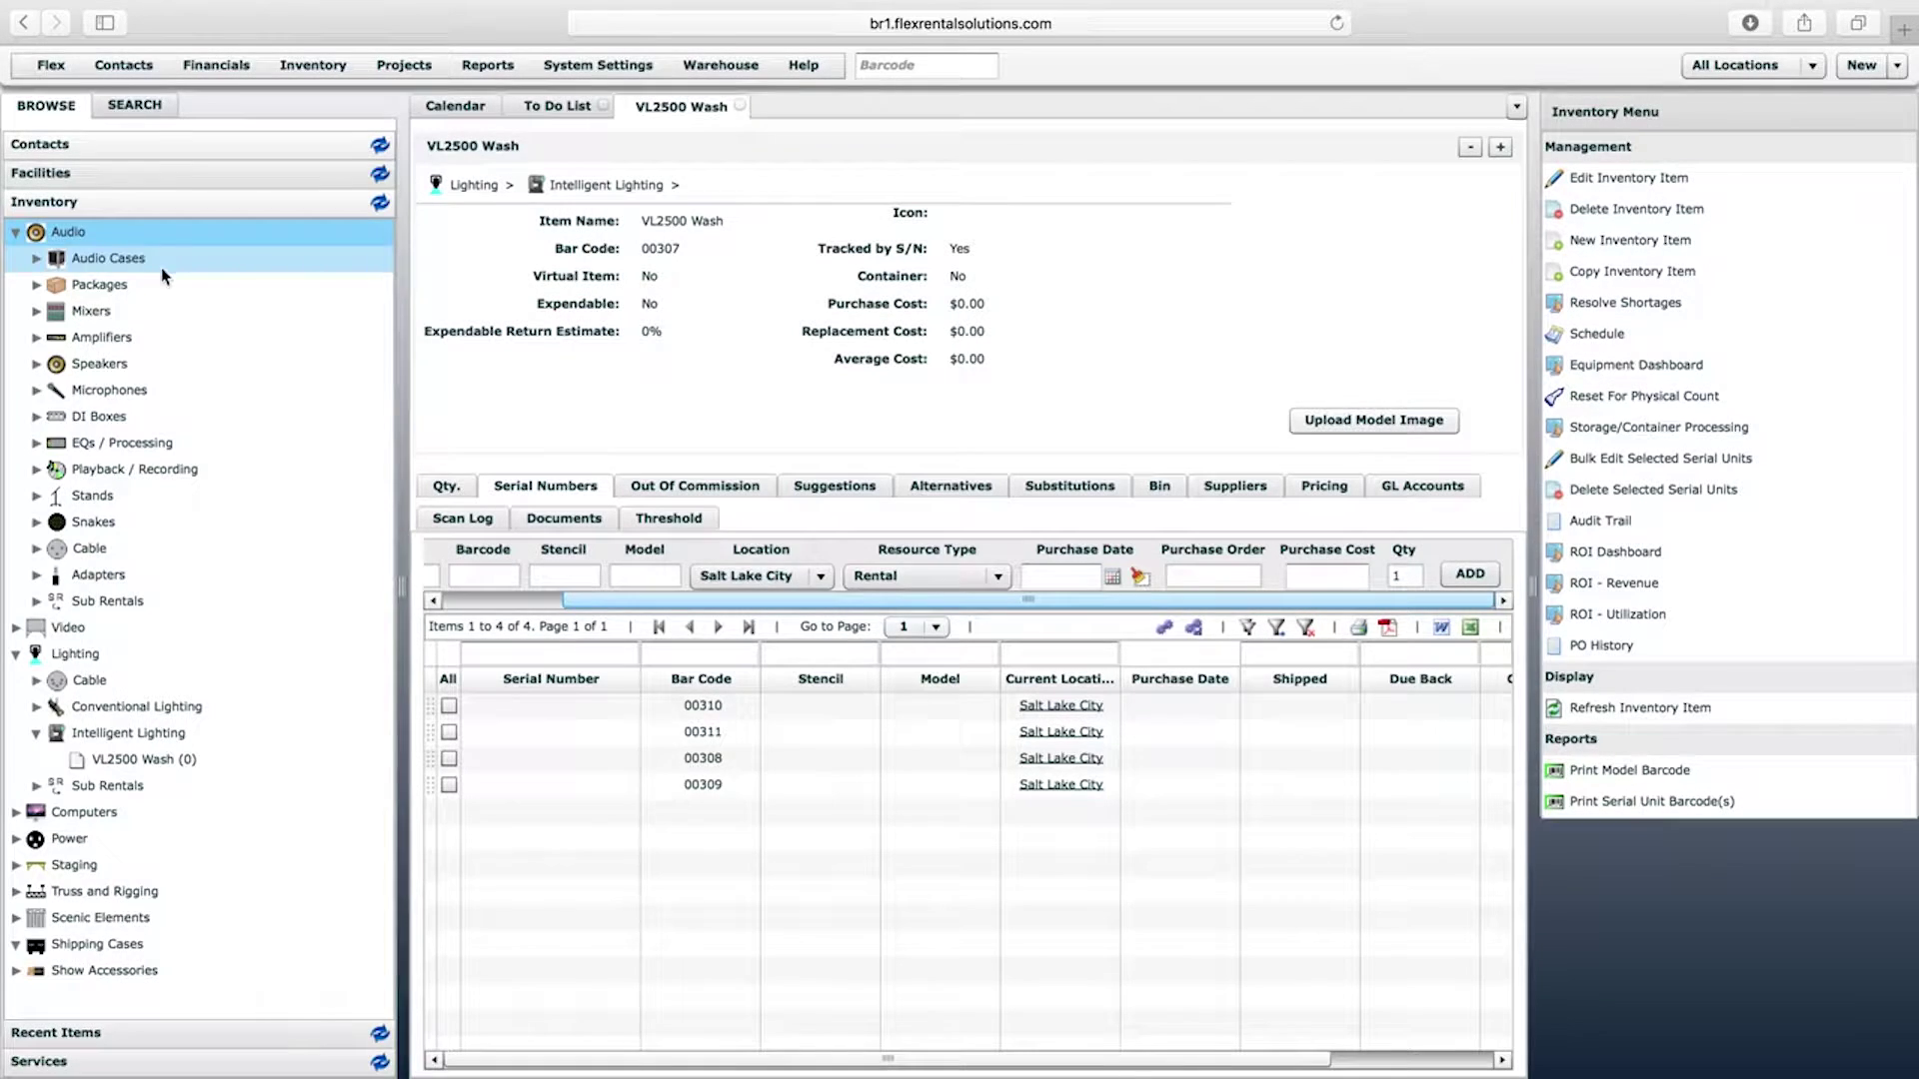
click(104, 264)
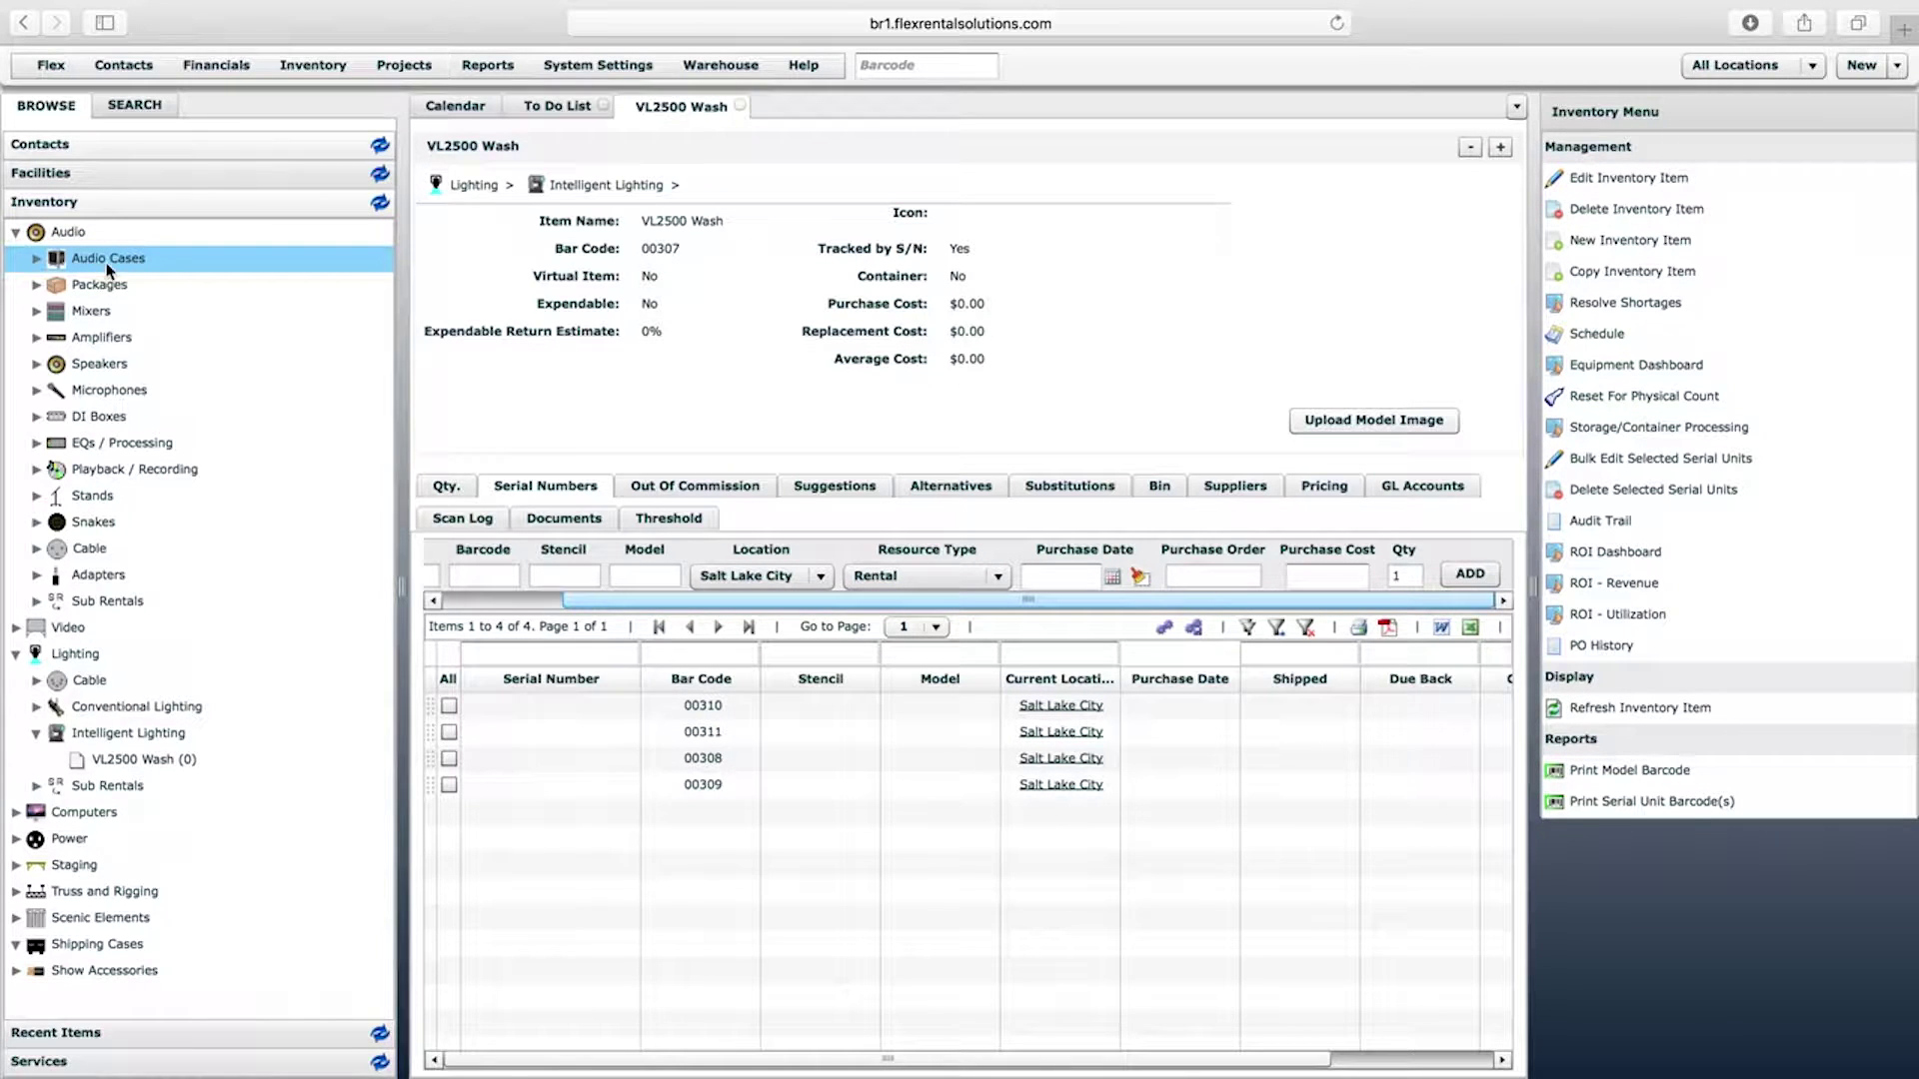
Start a new child group under the Lighting inventory group and name it "Lighting Cases"
click(76, 656)
right_click(76, 661)
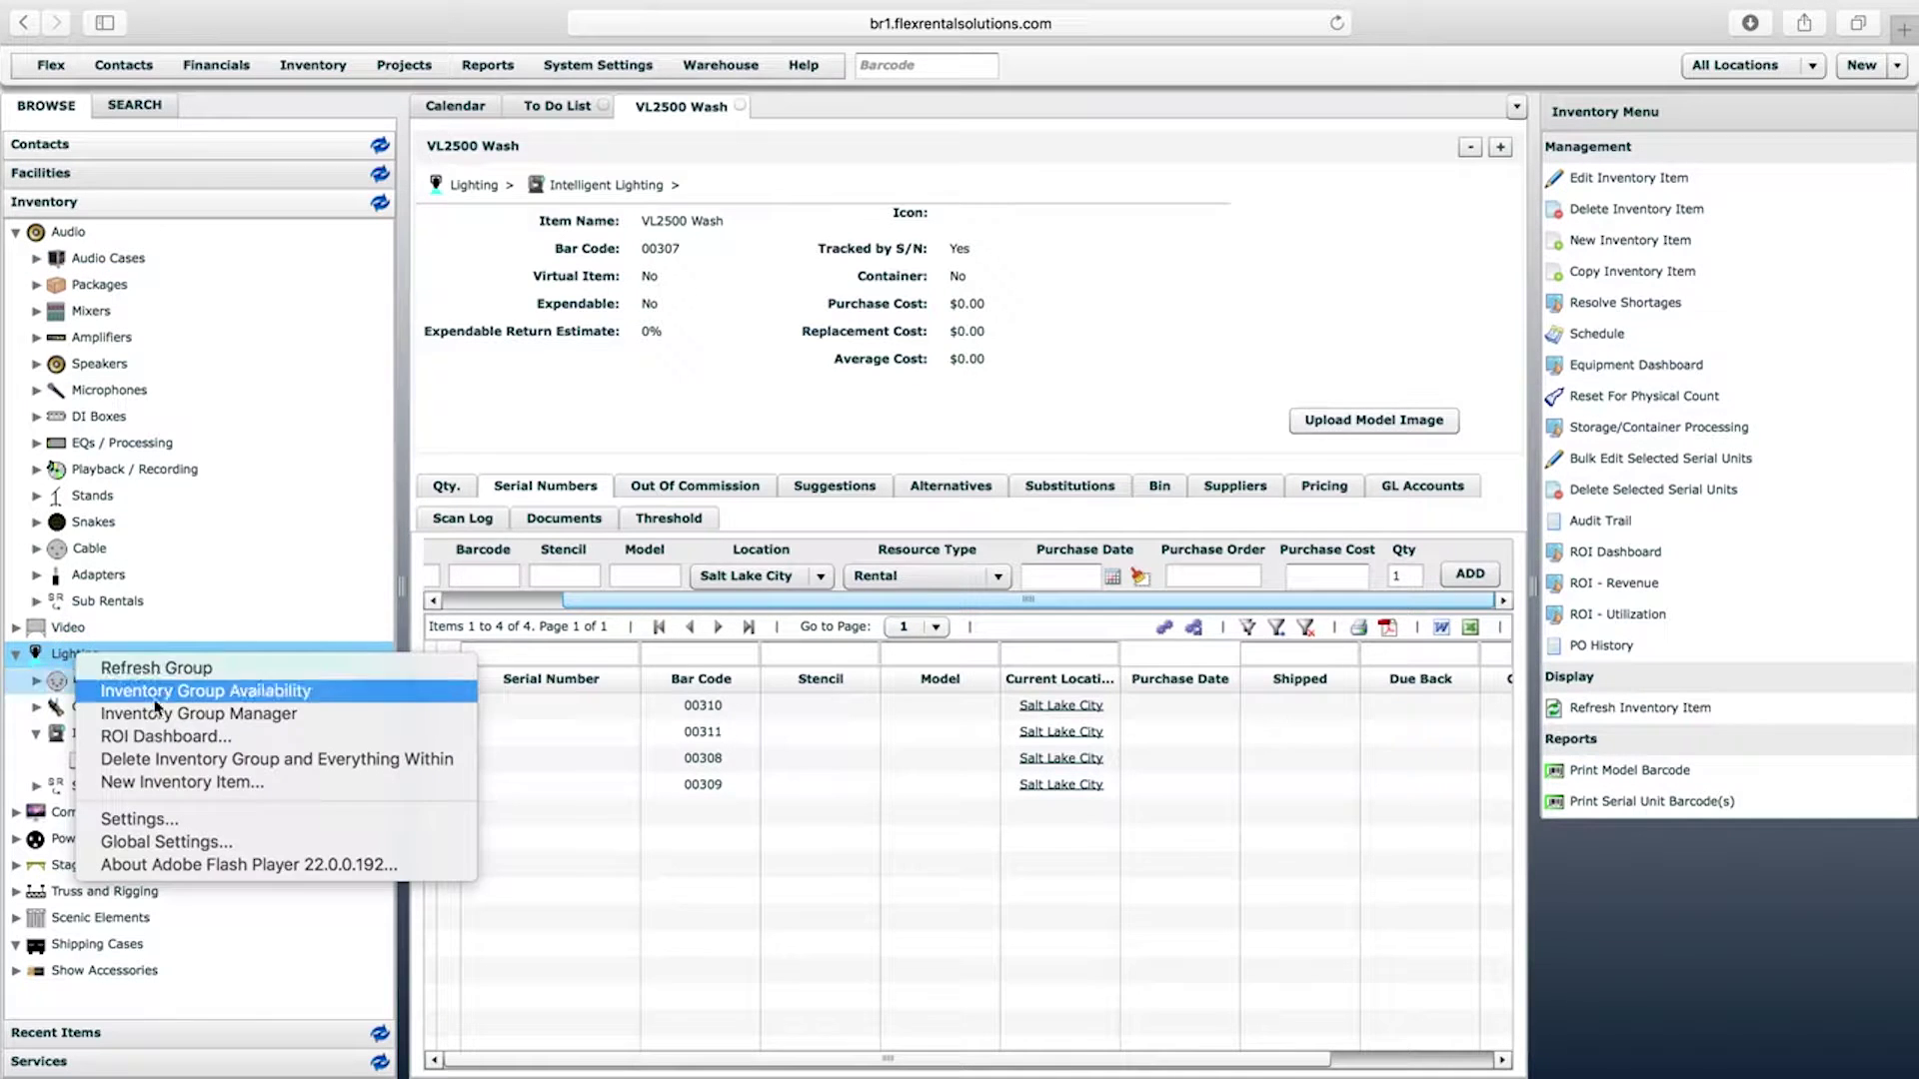
click(173, 718)
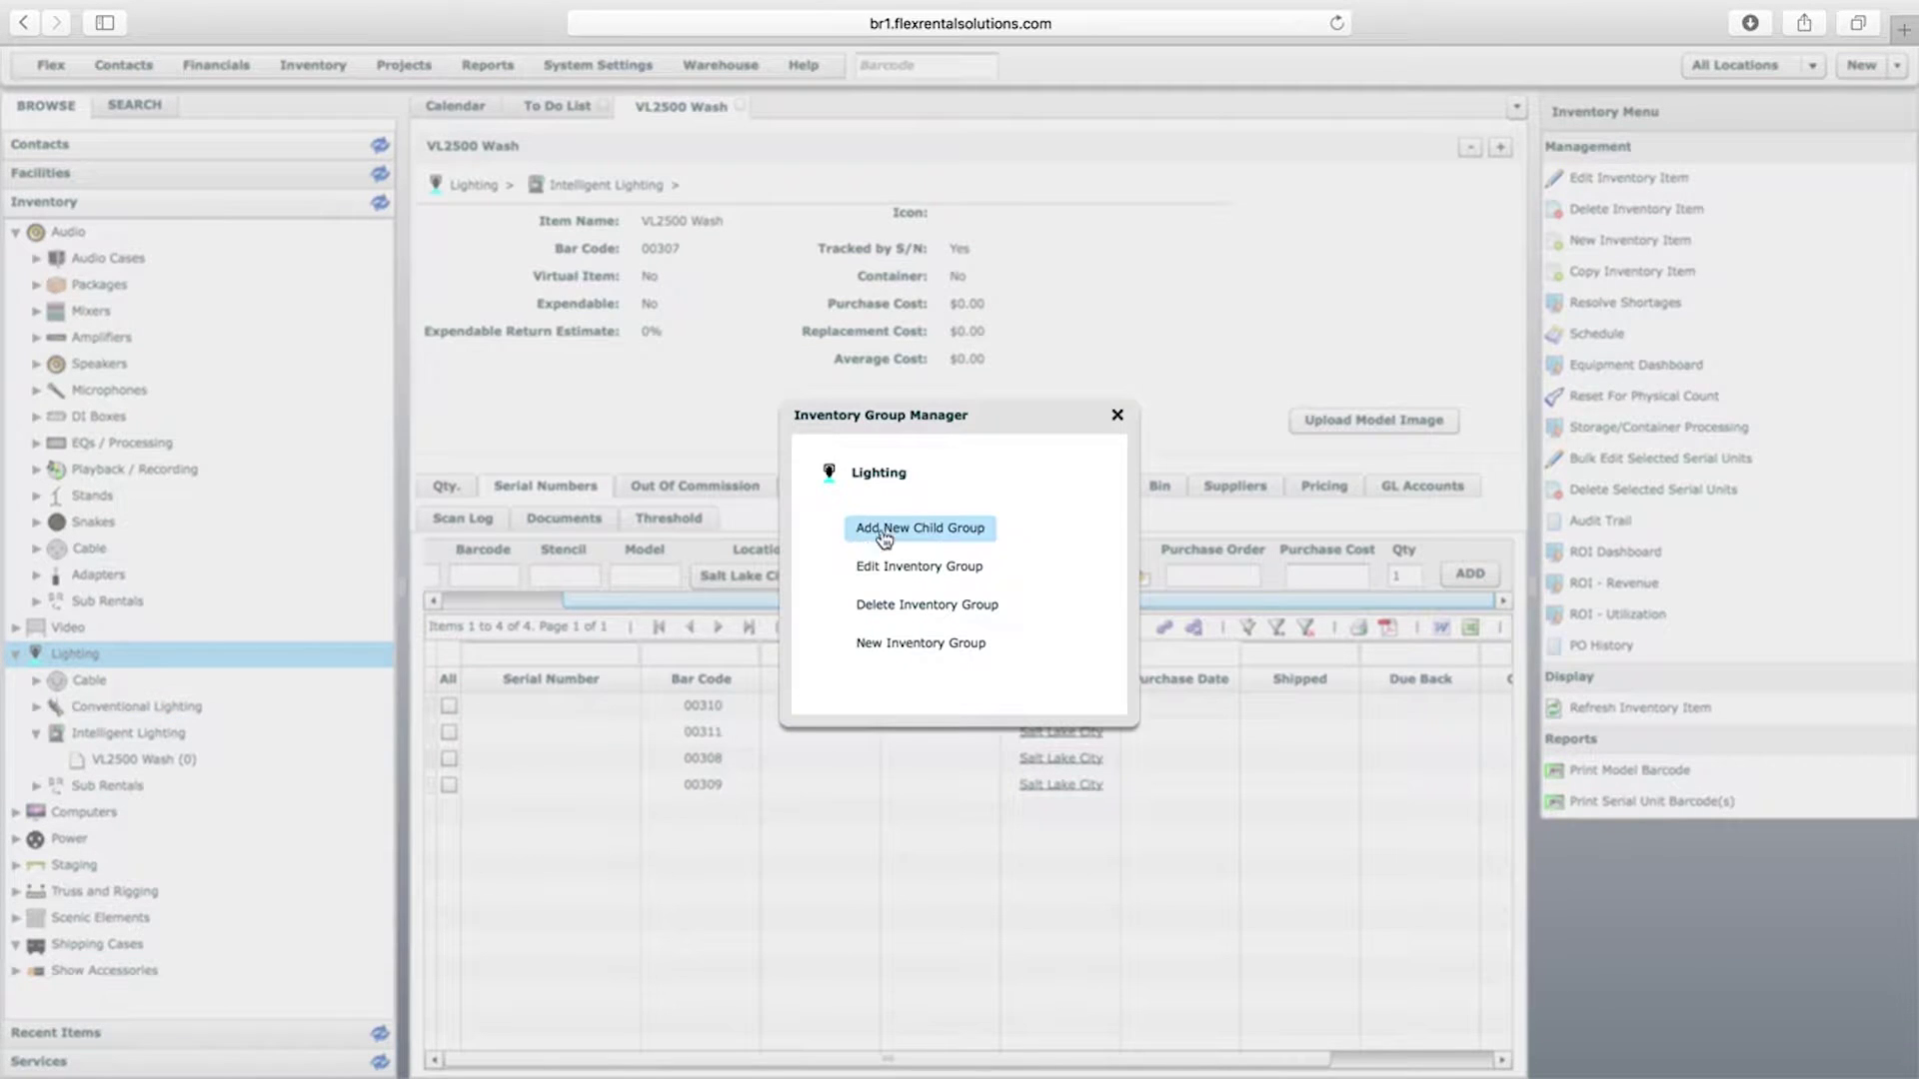
click(886, 529)
click(958, 534)
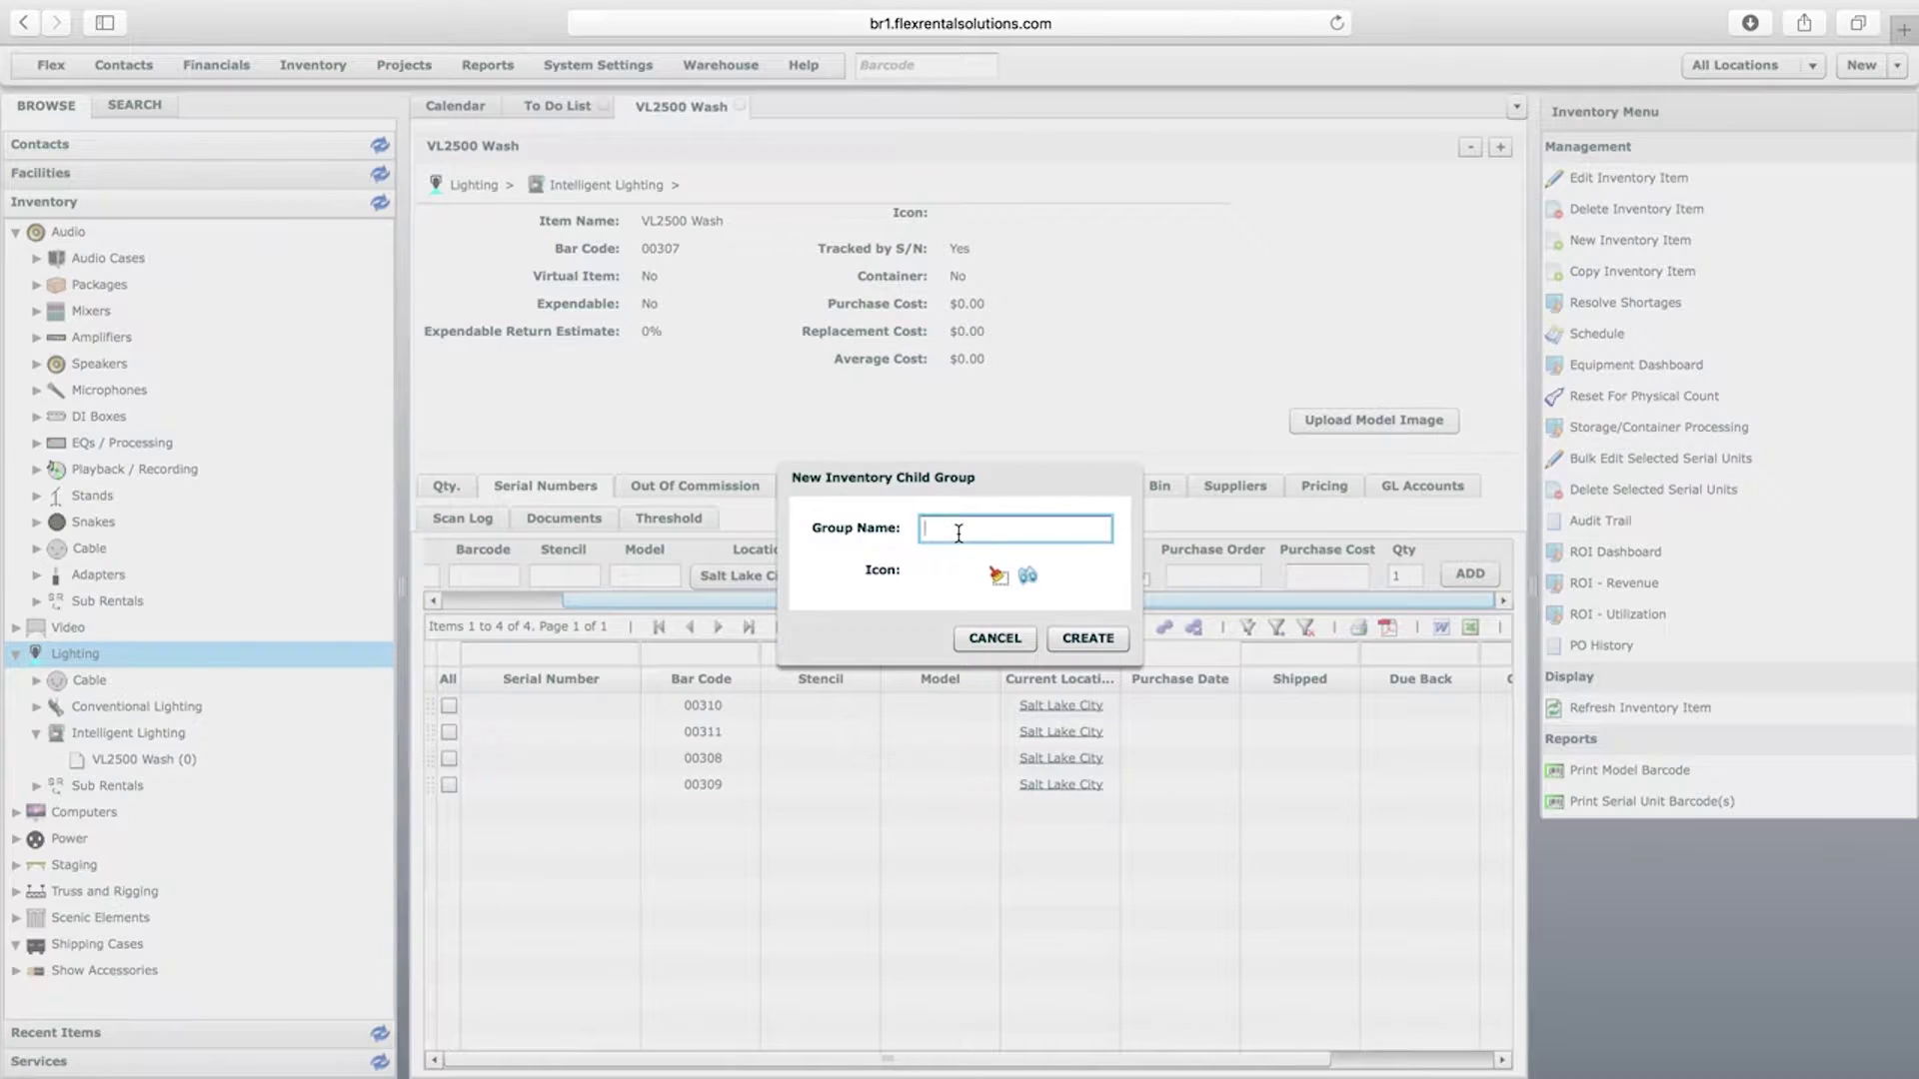
text(Lighting Cases)
Find an icon with the search term "case", assign the wide black wheeled case icon to Lighting Cases, and create the group
click(1027, 576)
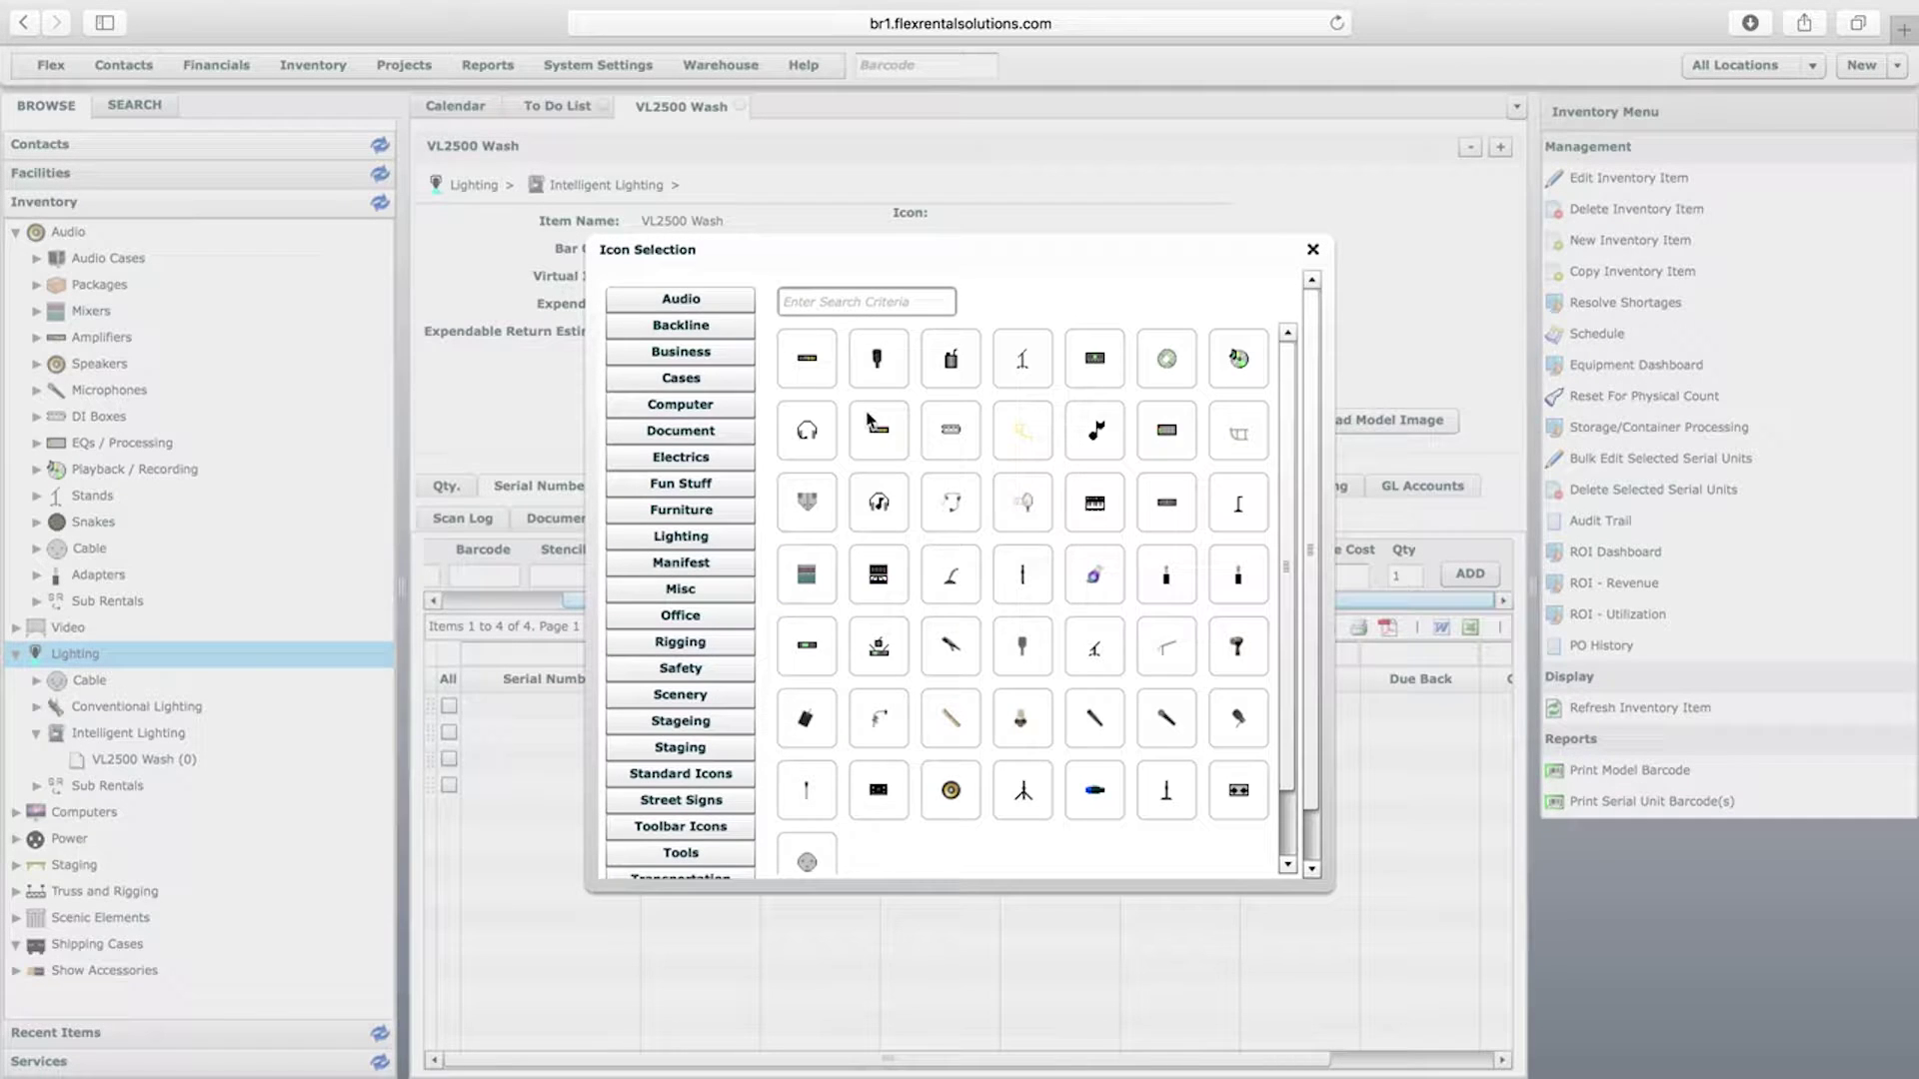
click(815, 301)
text(case)
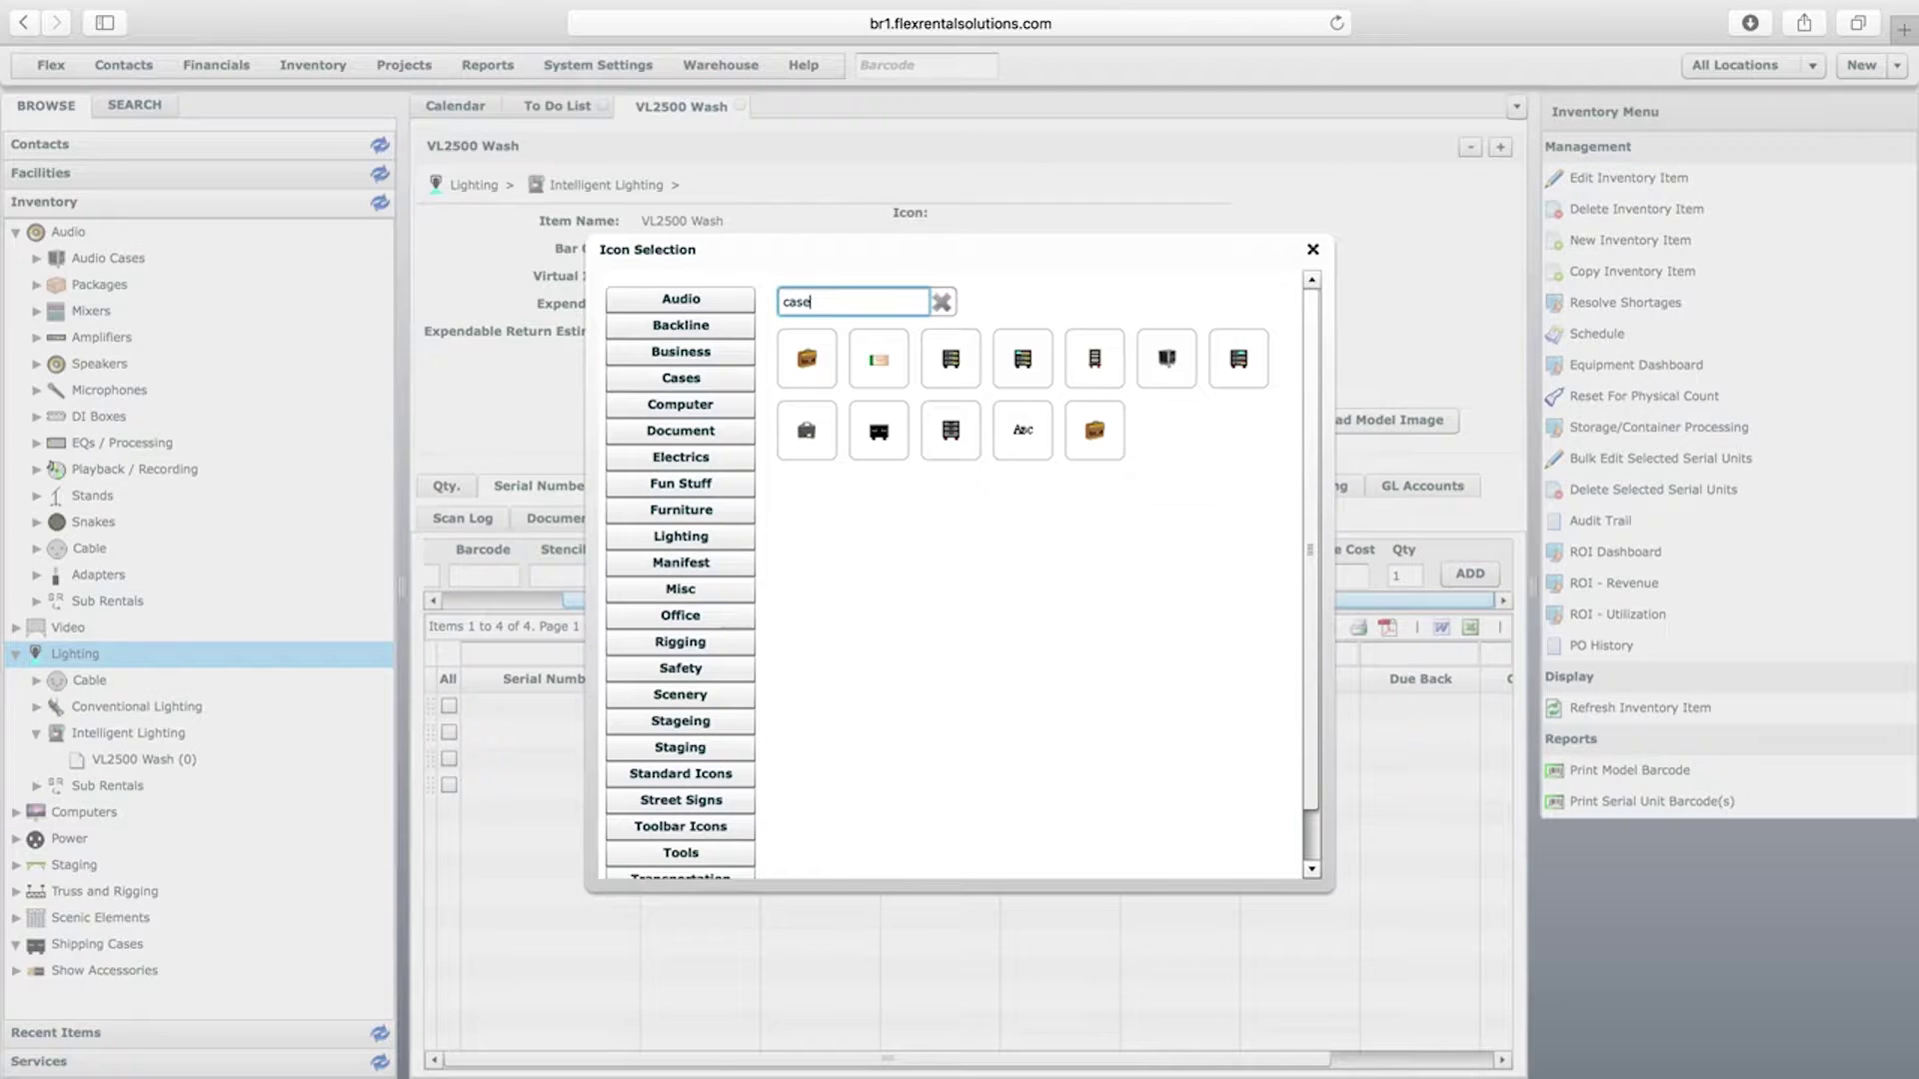
click(879, 440)
click(1103, 643)
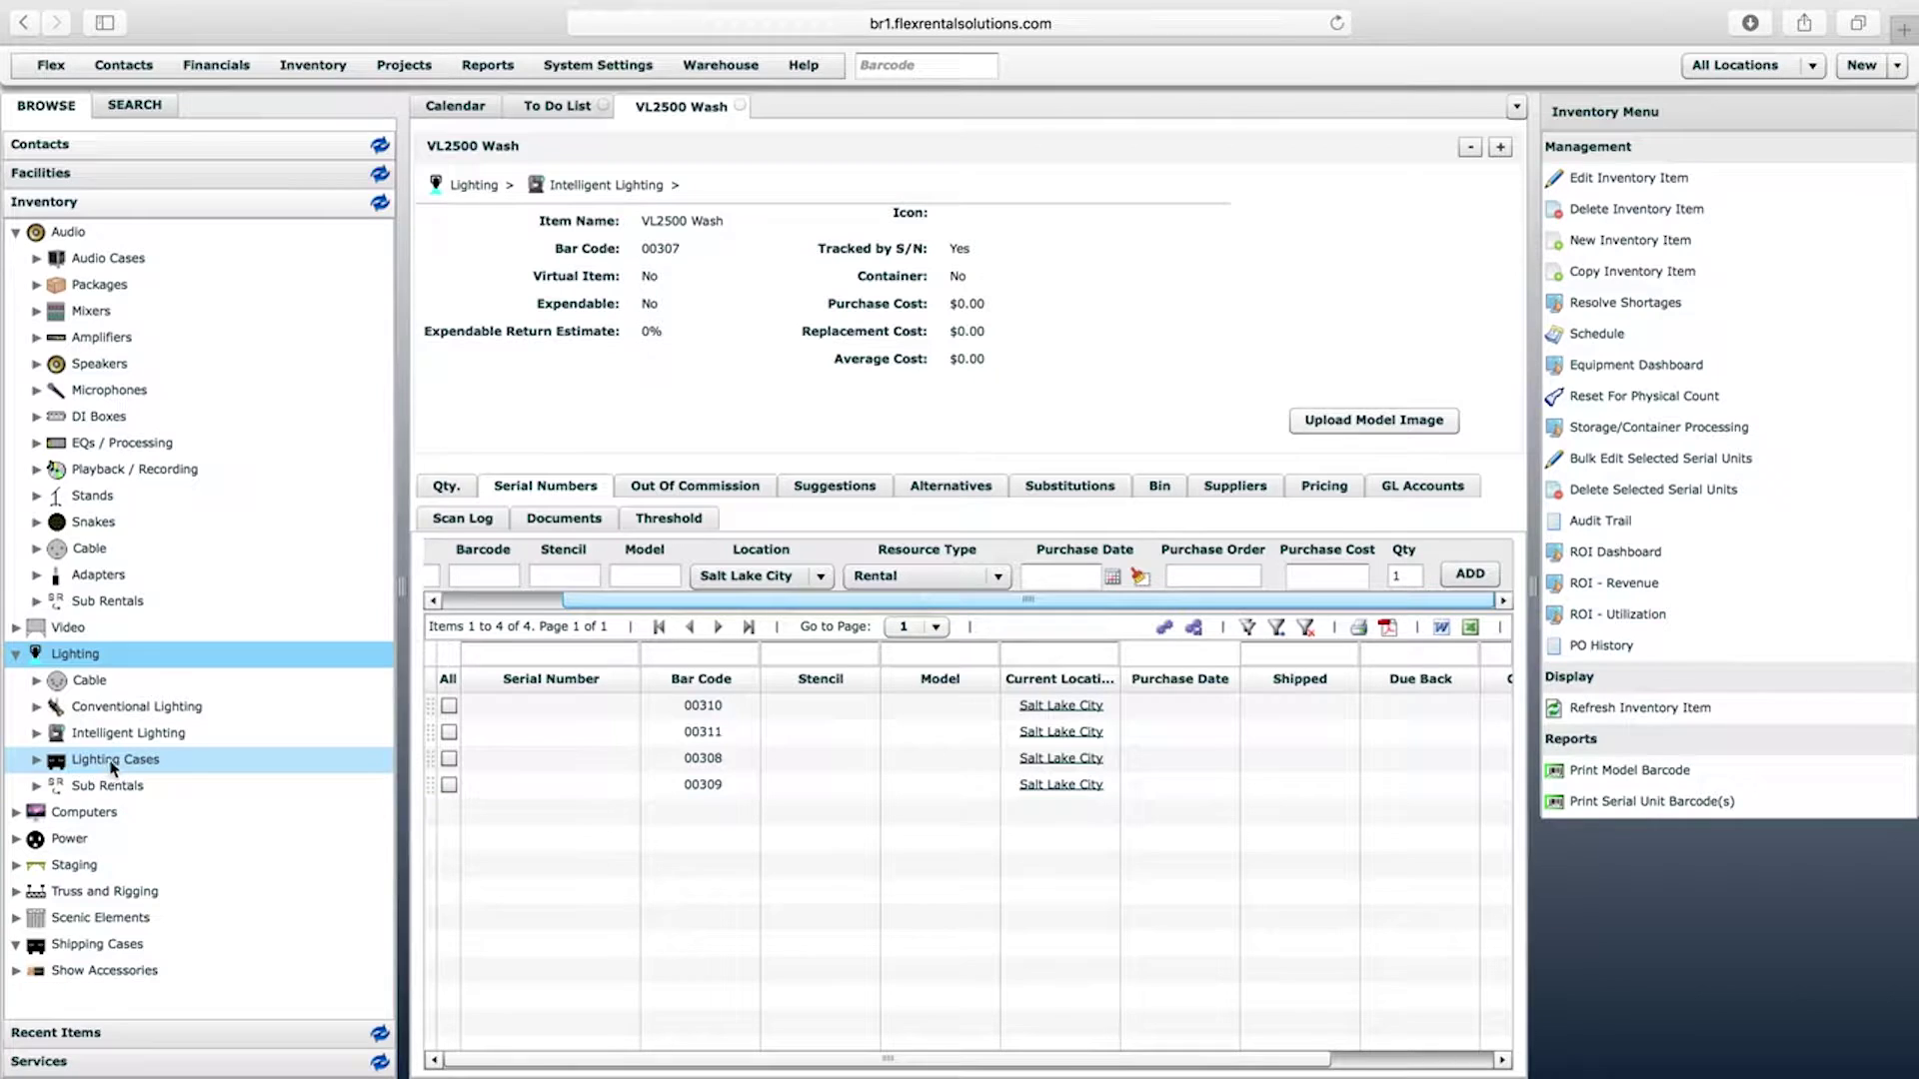
click(118, 945)
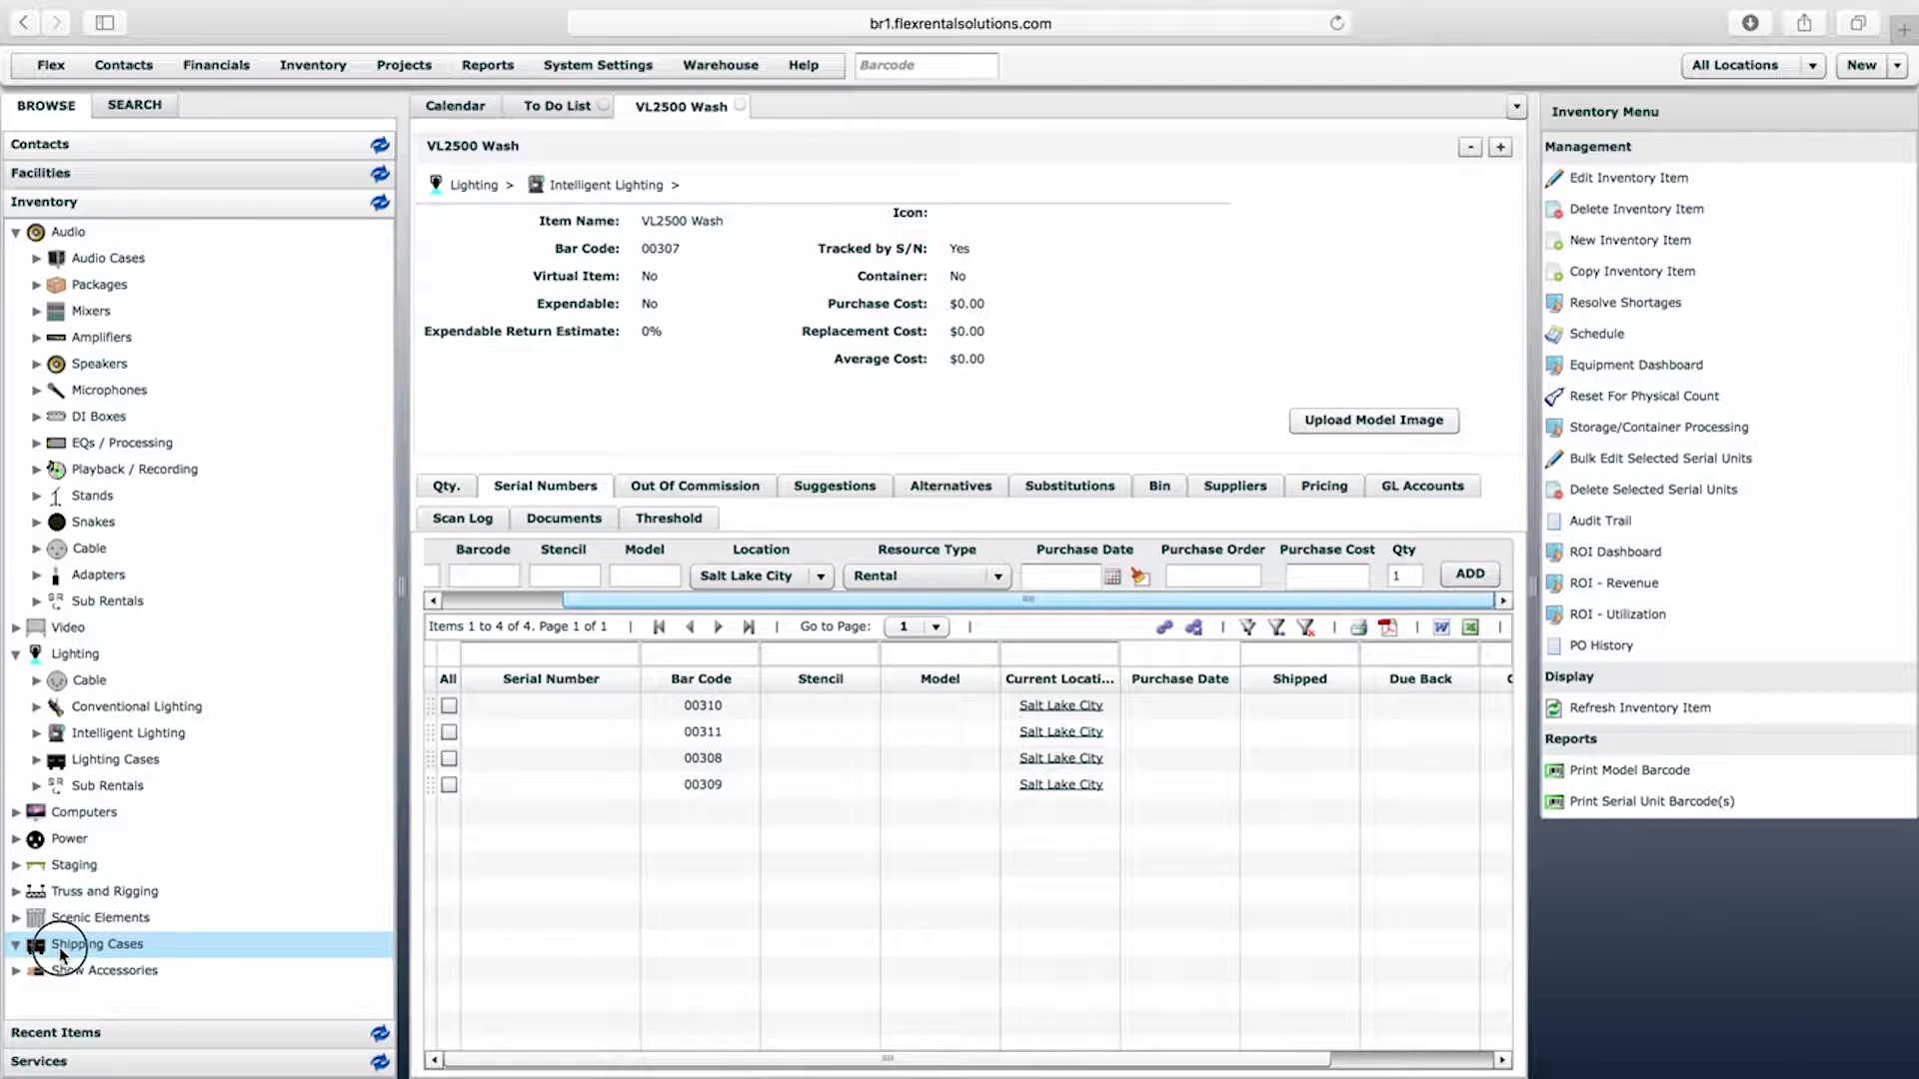
click(93, 769)
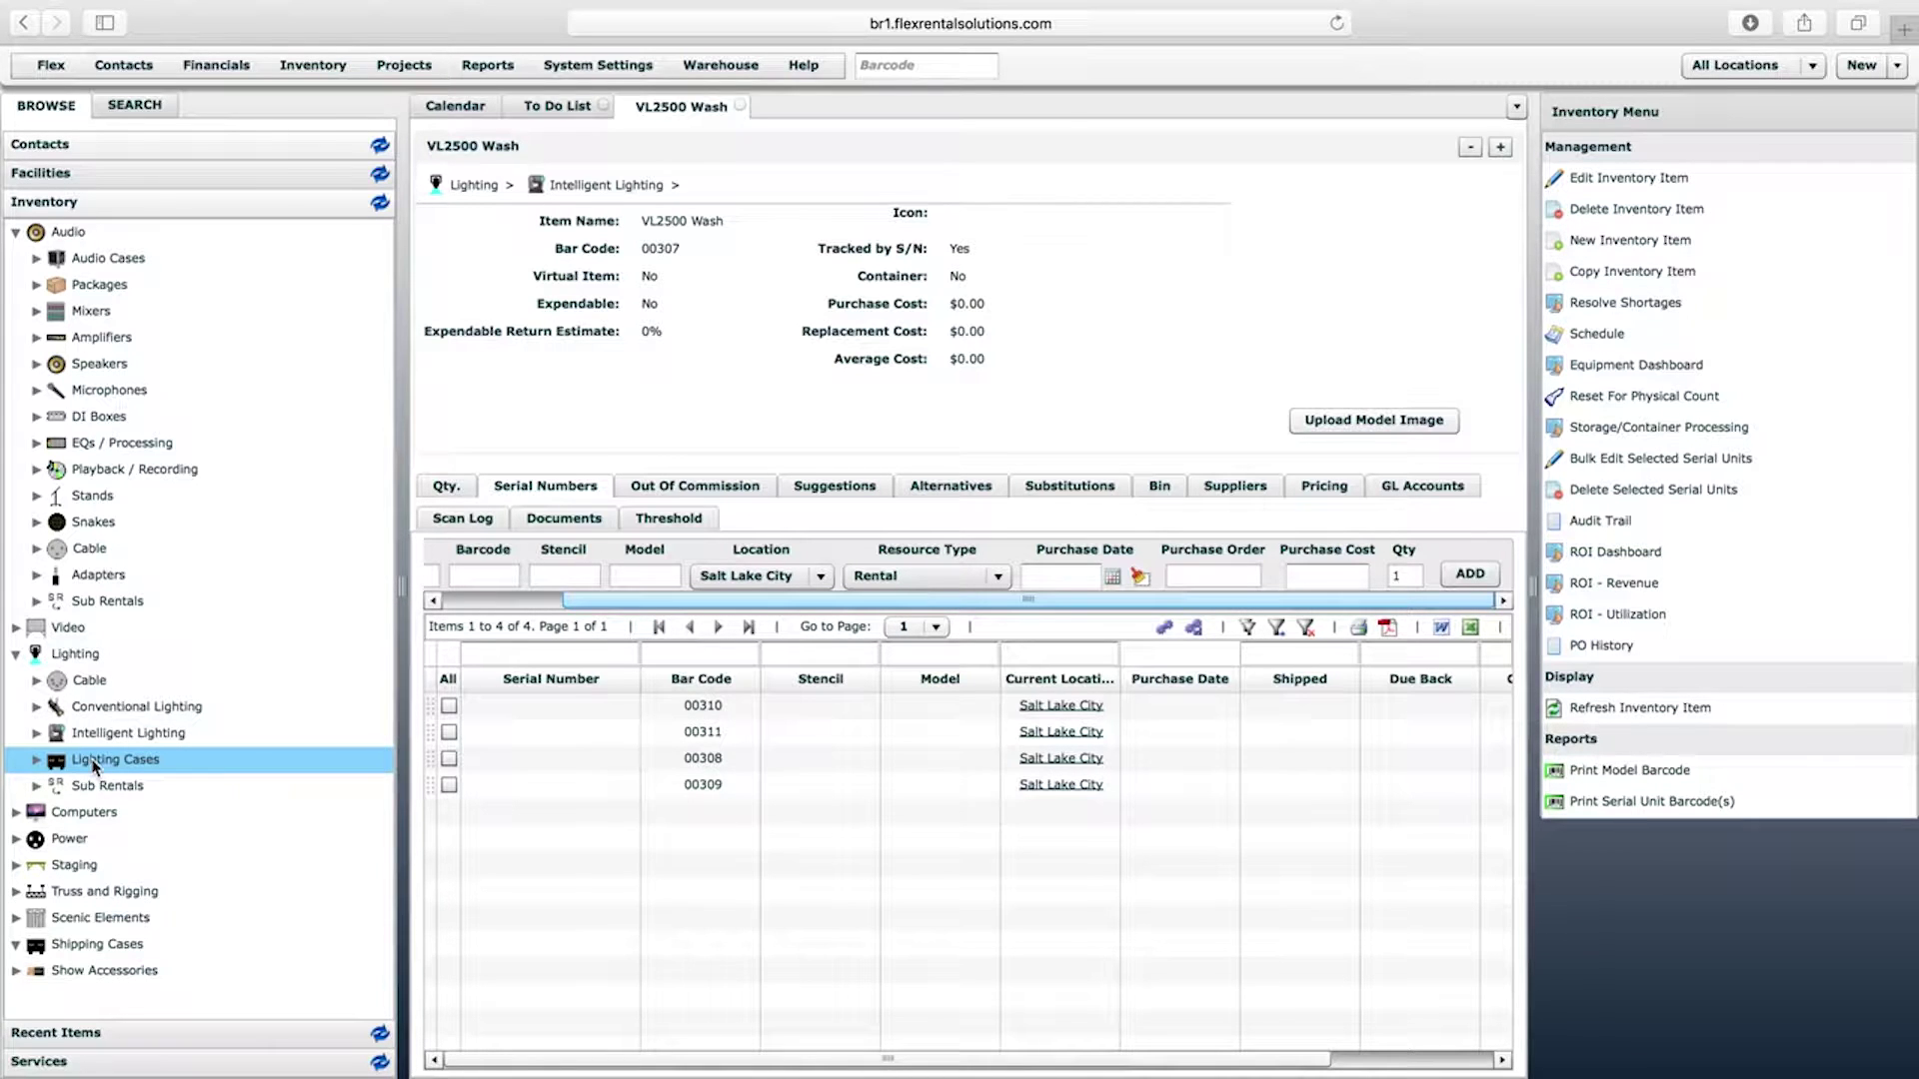
click(66, 656)
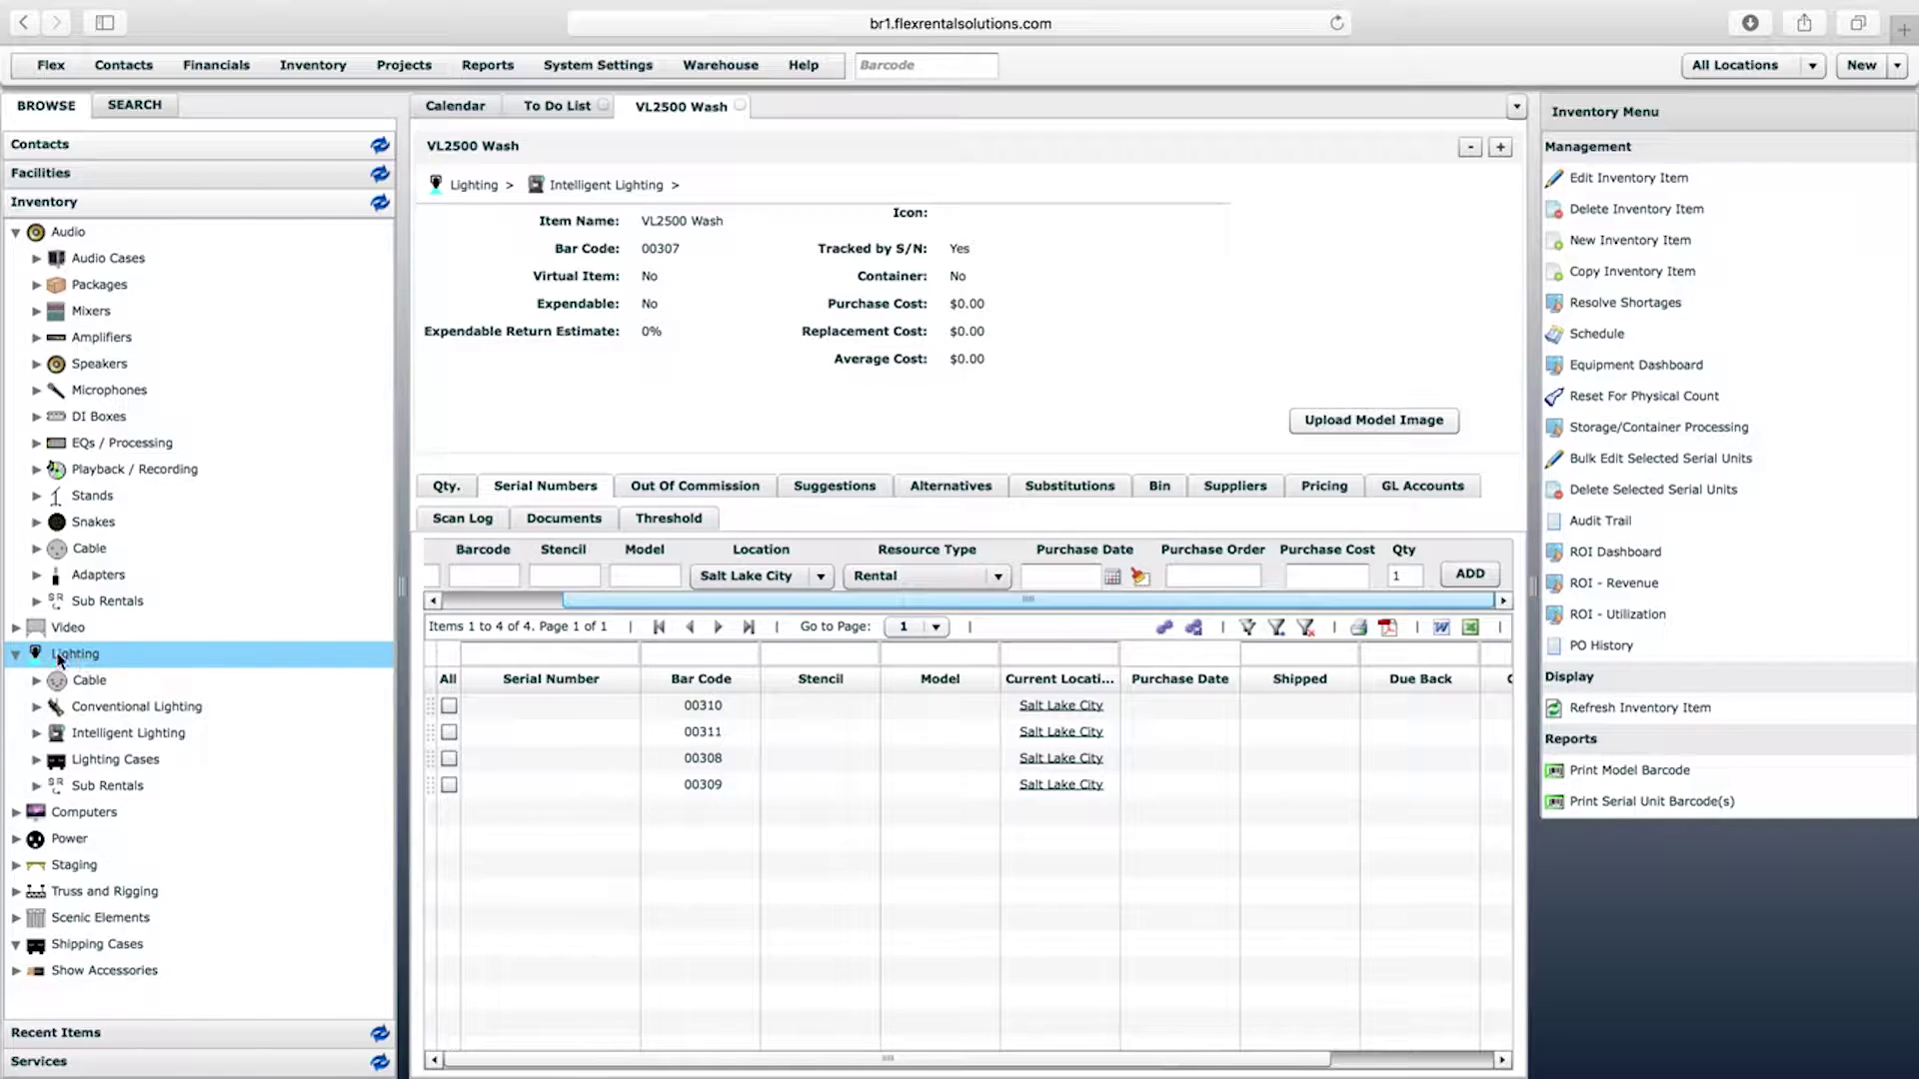
click(58, 950)
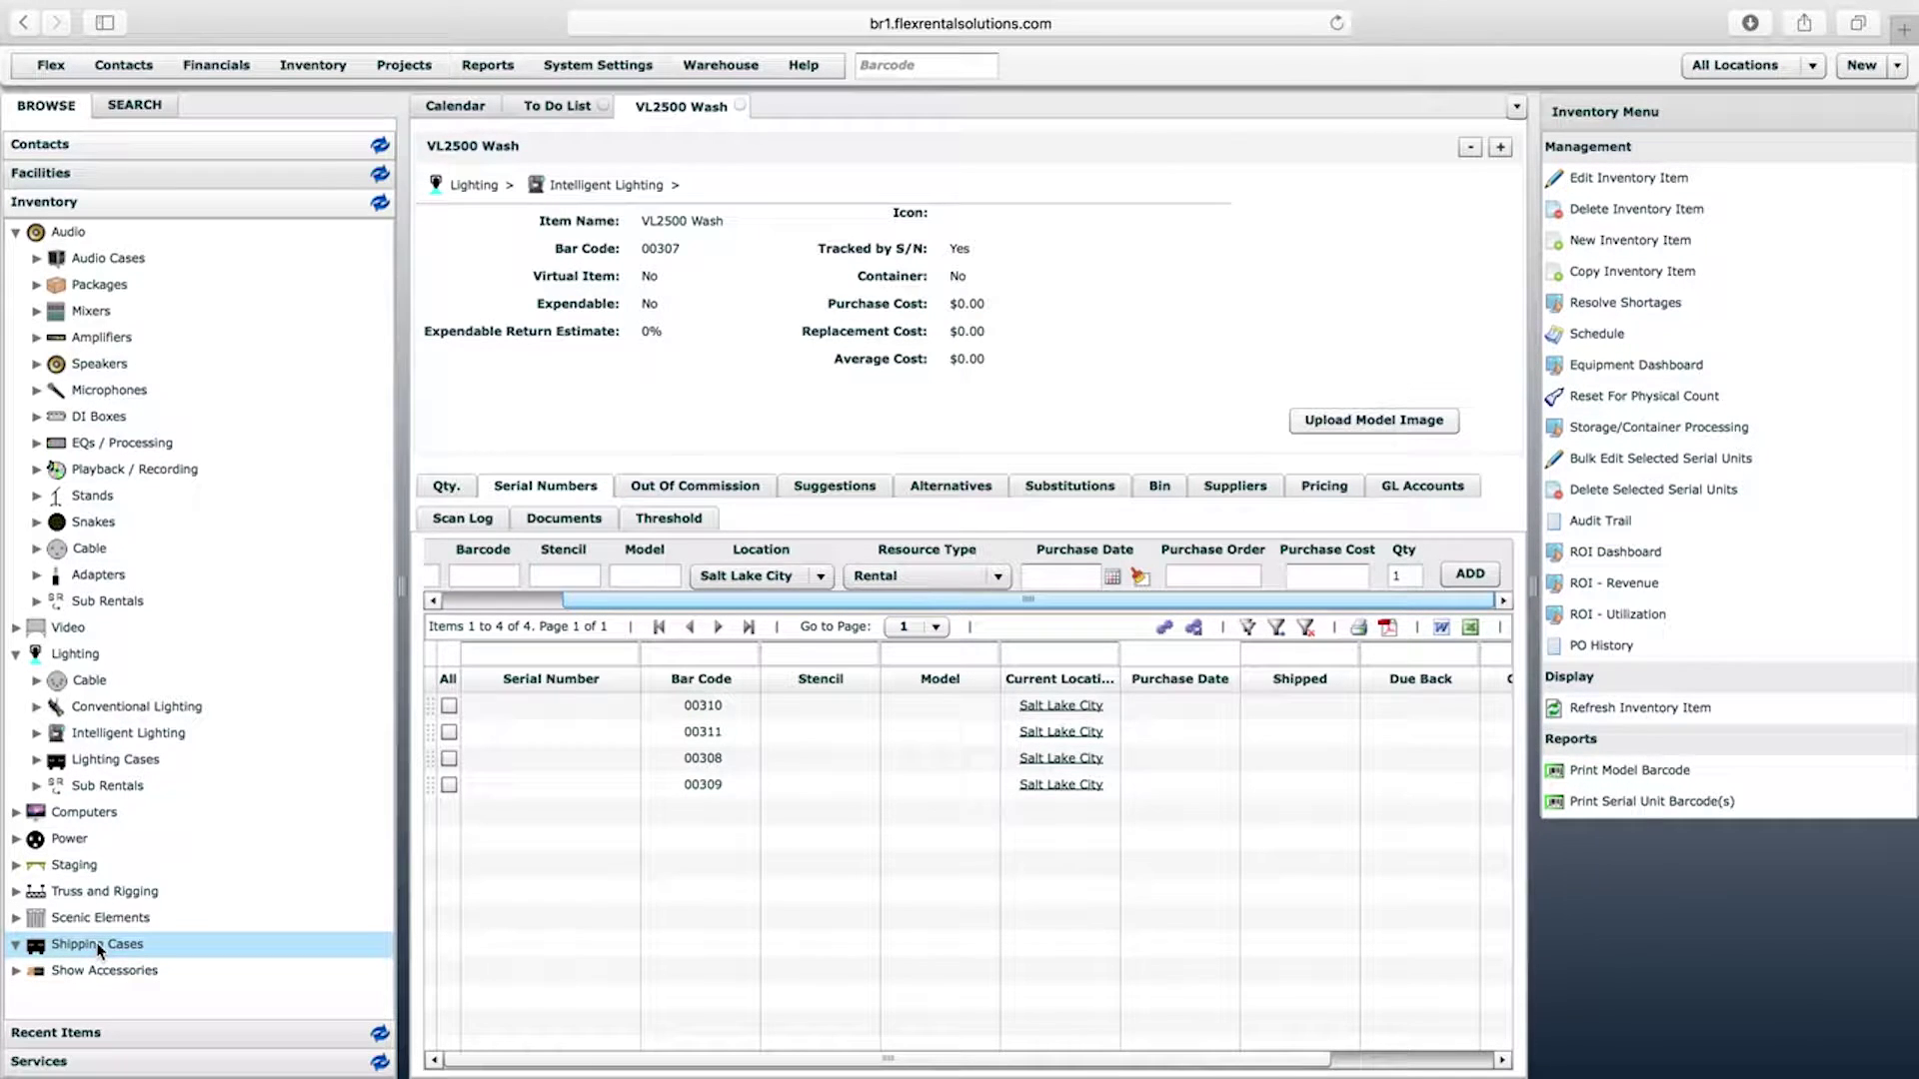
click(100, 761)
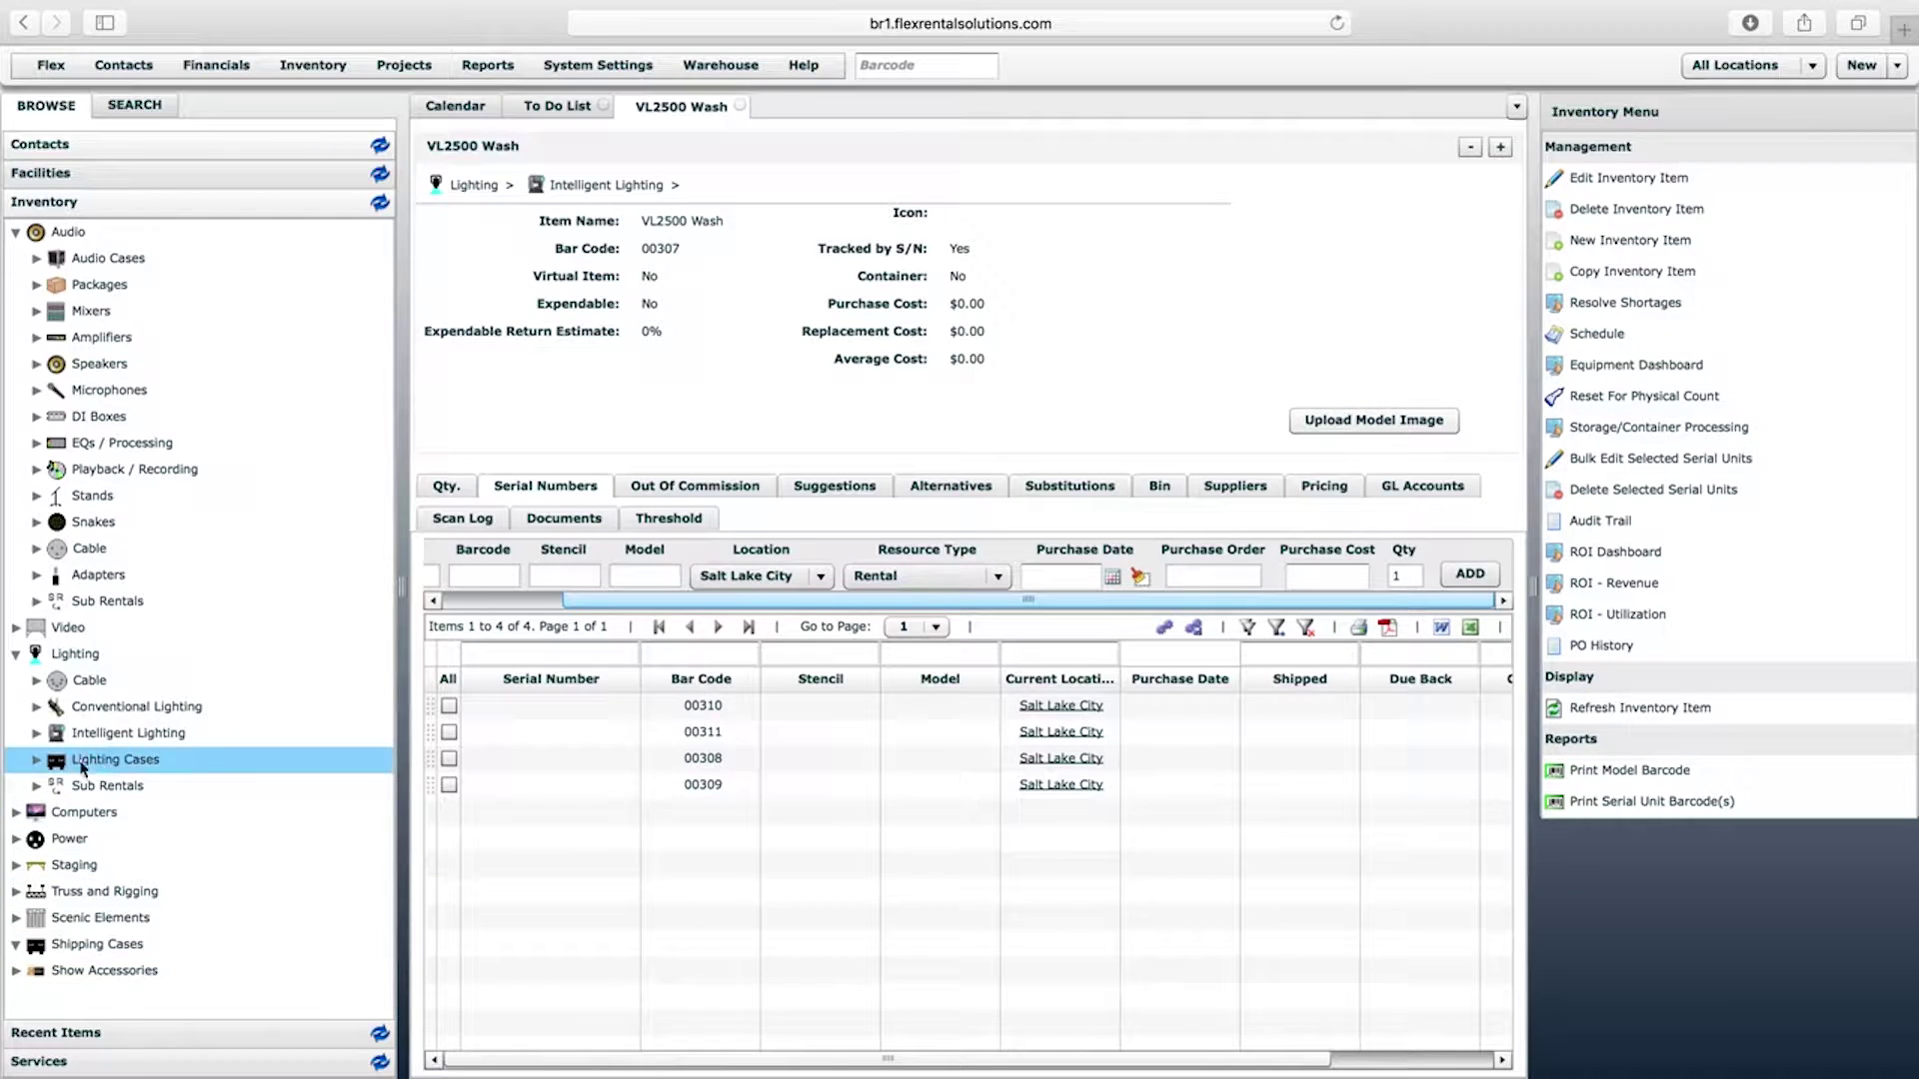
Start a new inventory item in the Lighting Cases group and name it "VL2500 Shipping Case"
click(138, 771)
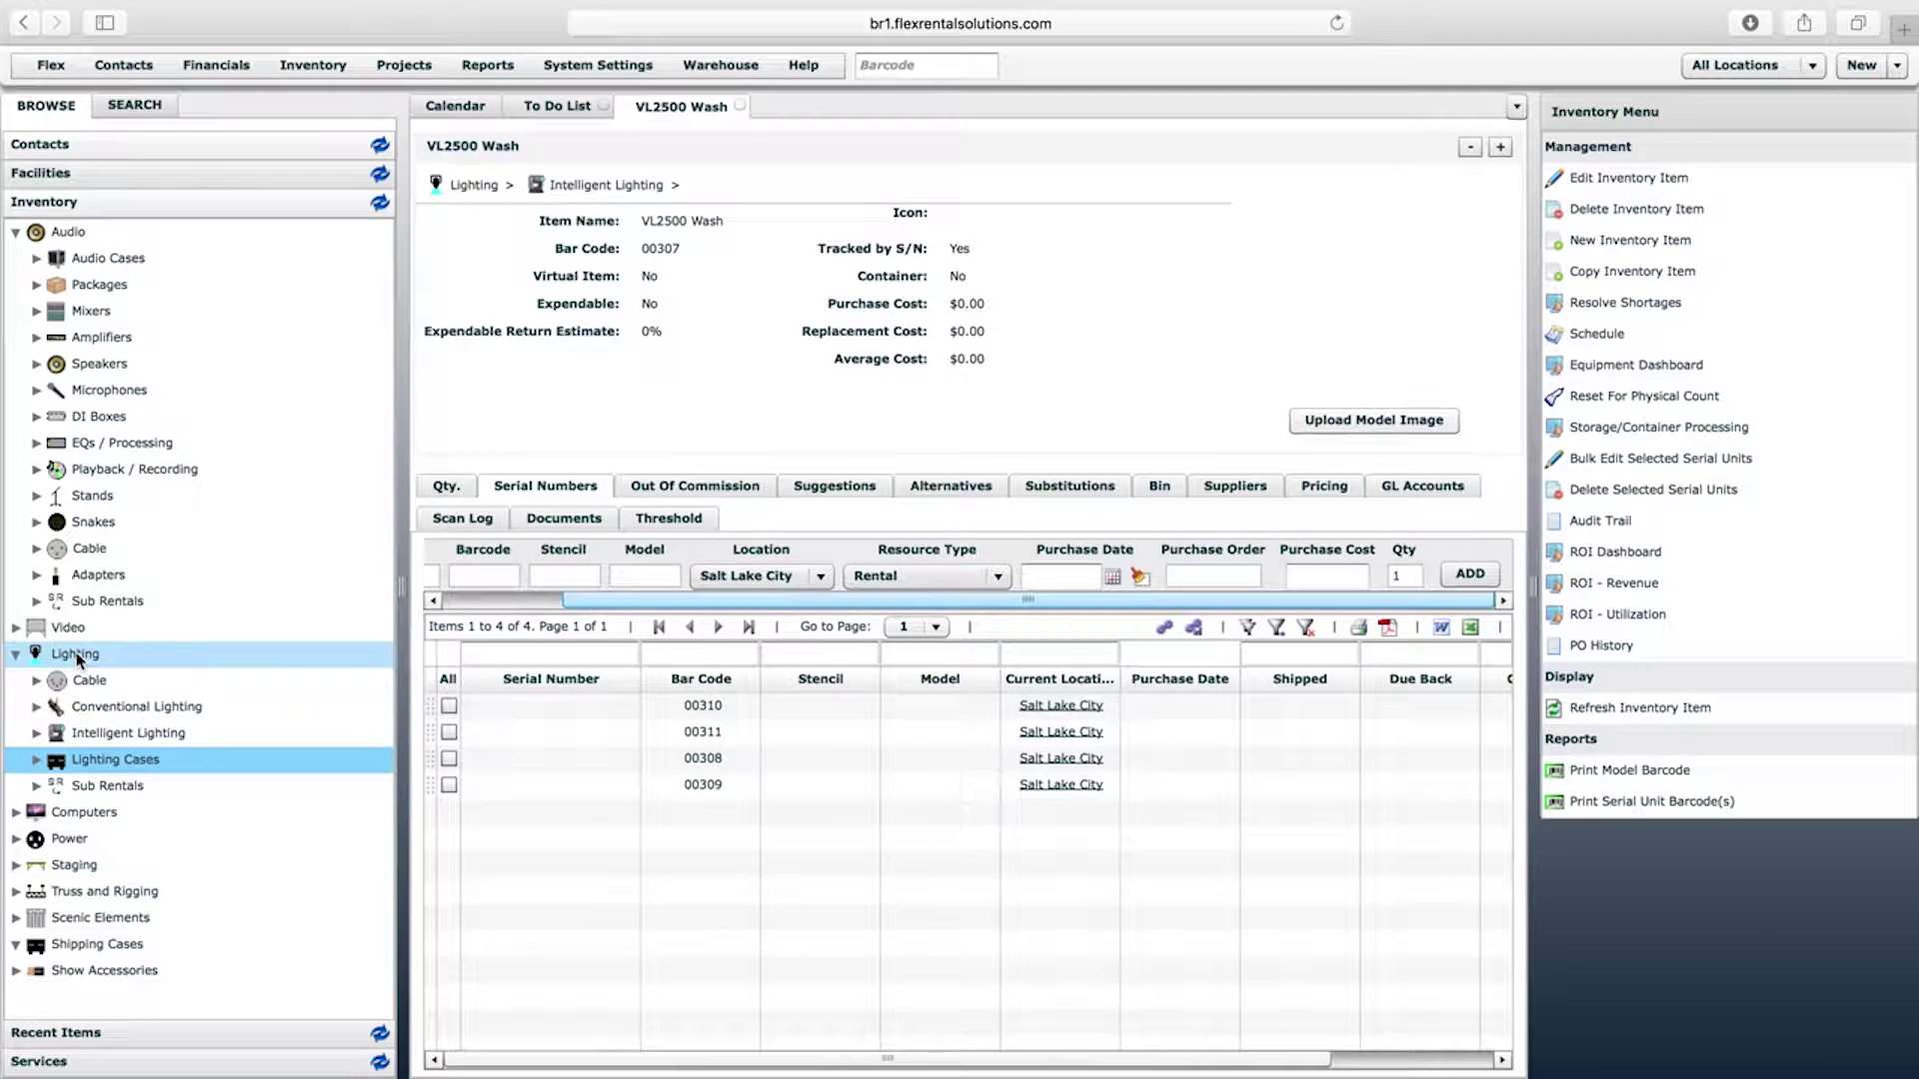
right_click(102, 770)
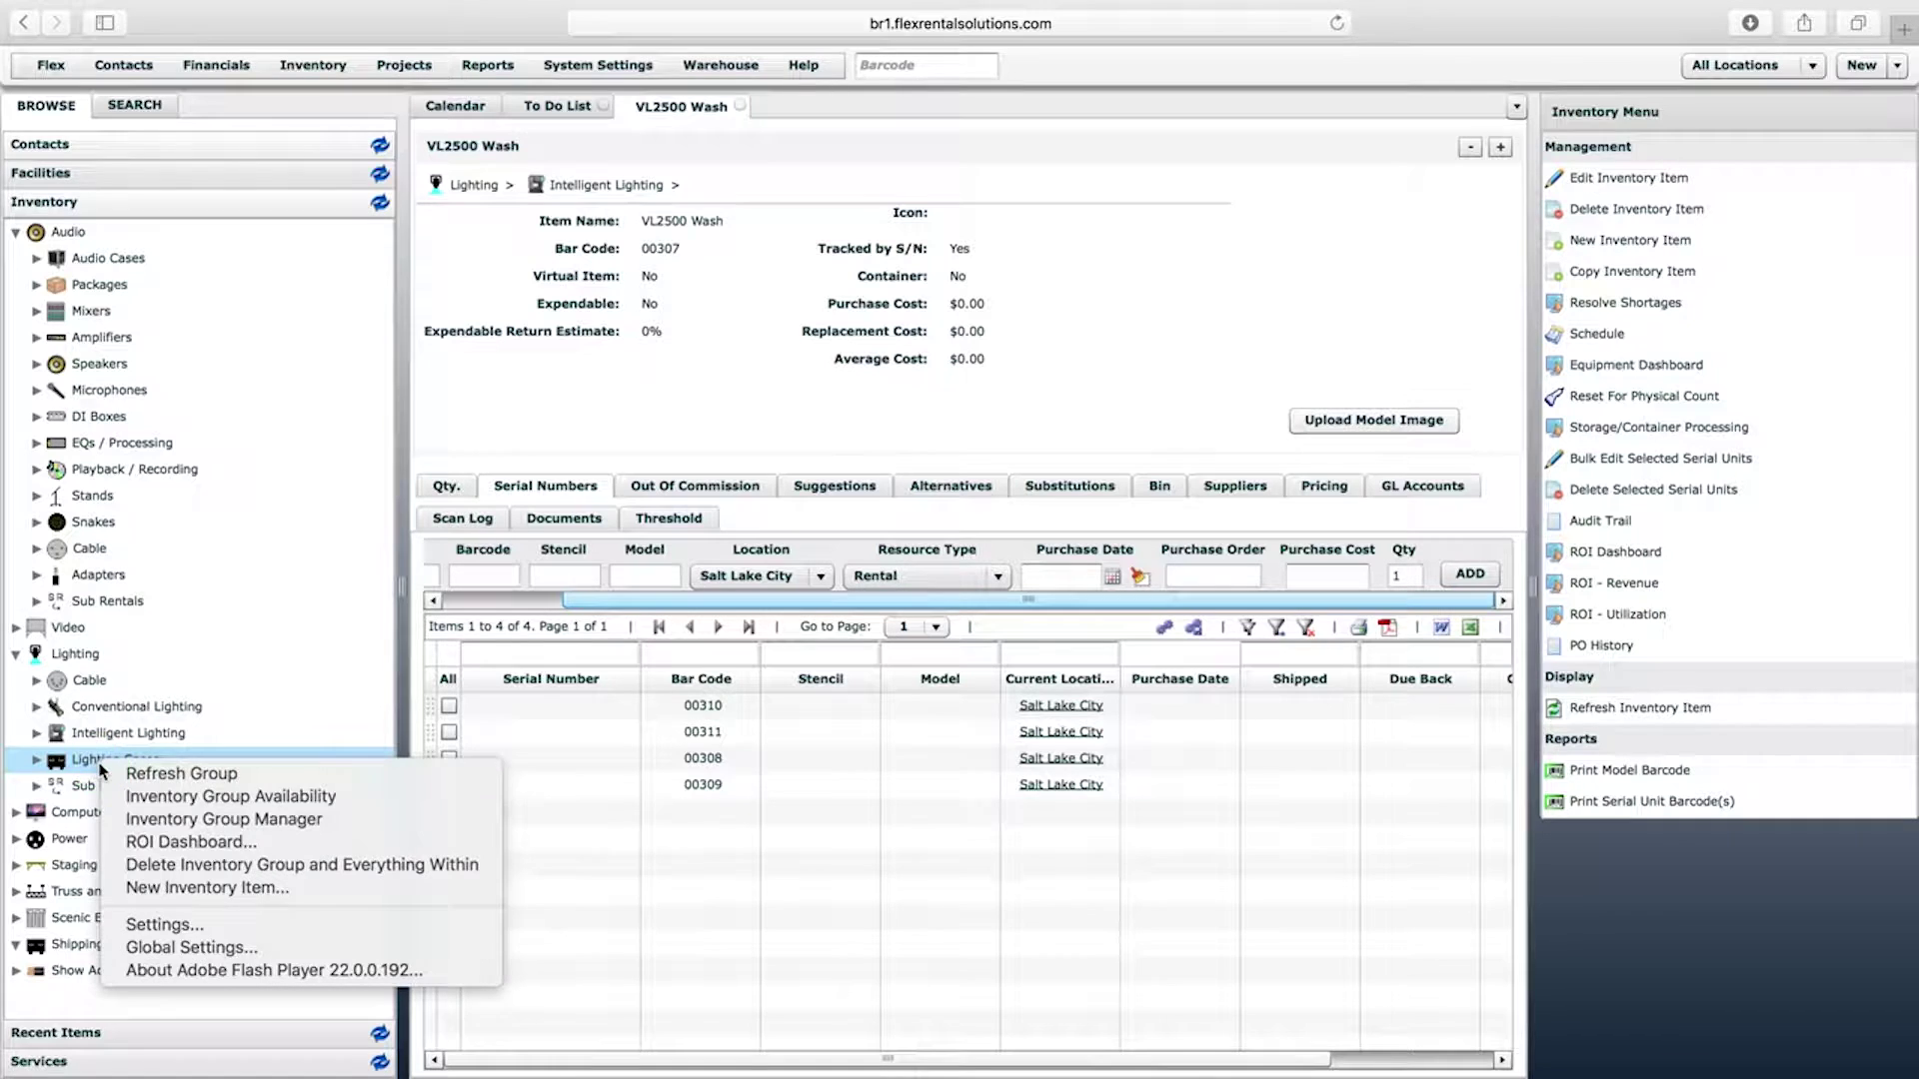
click(185, 889)
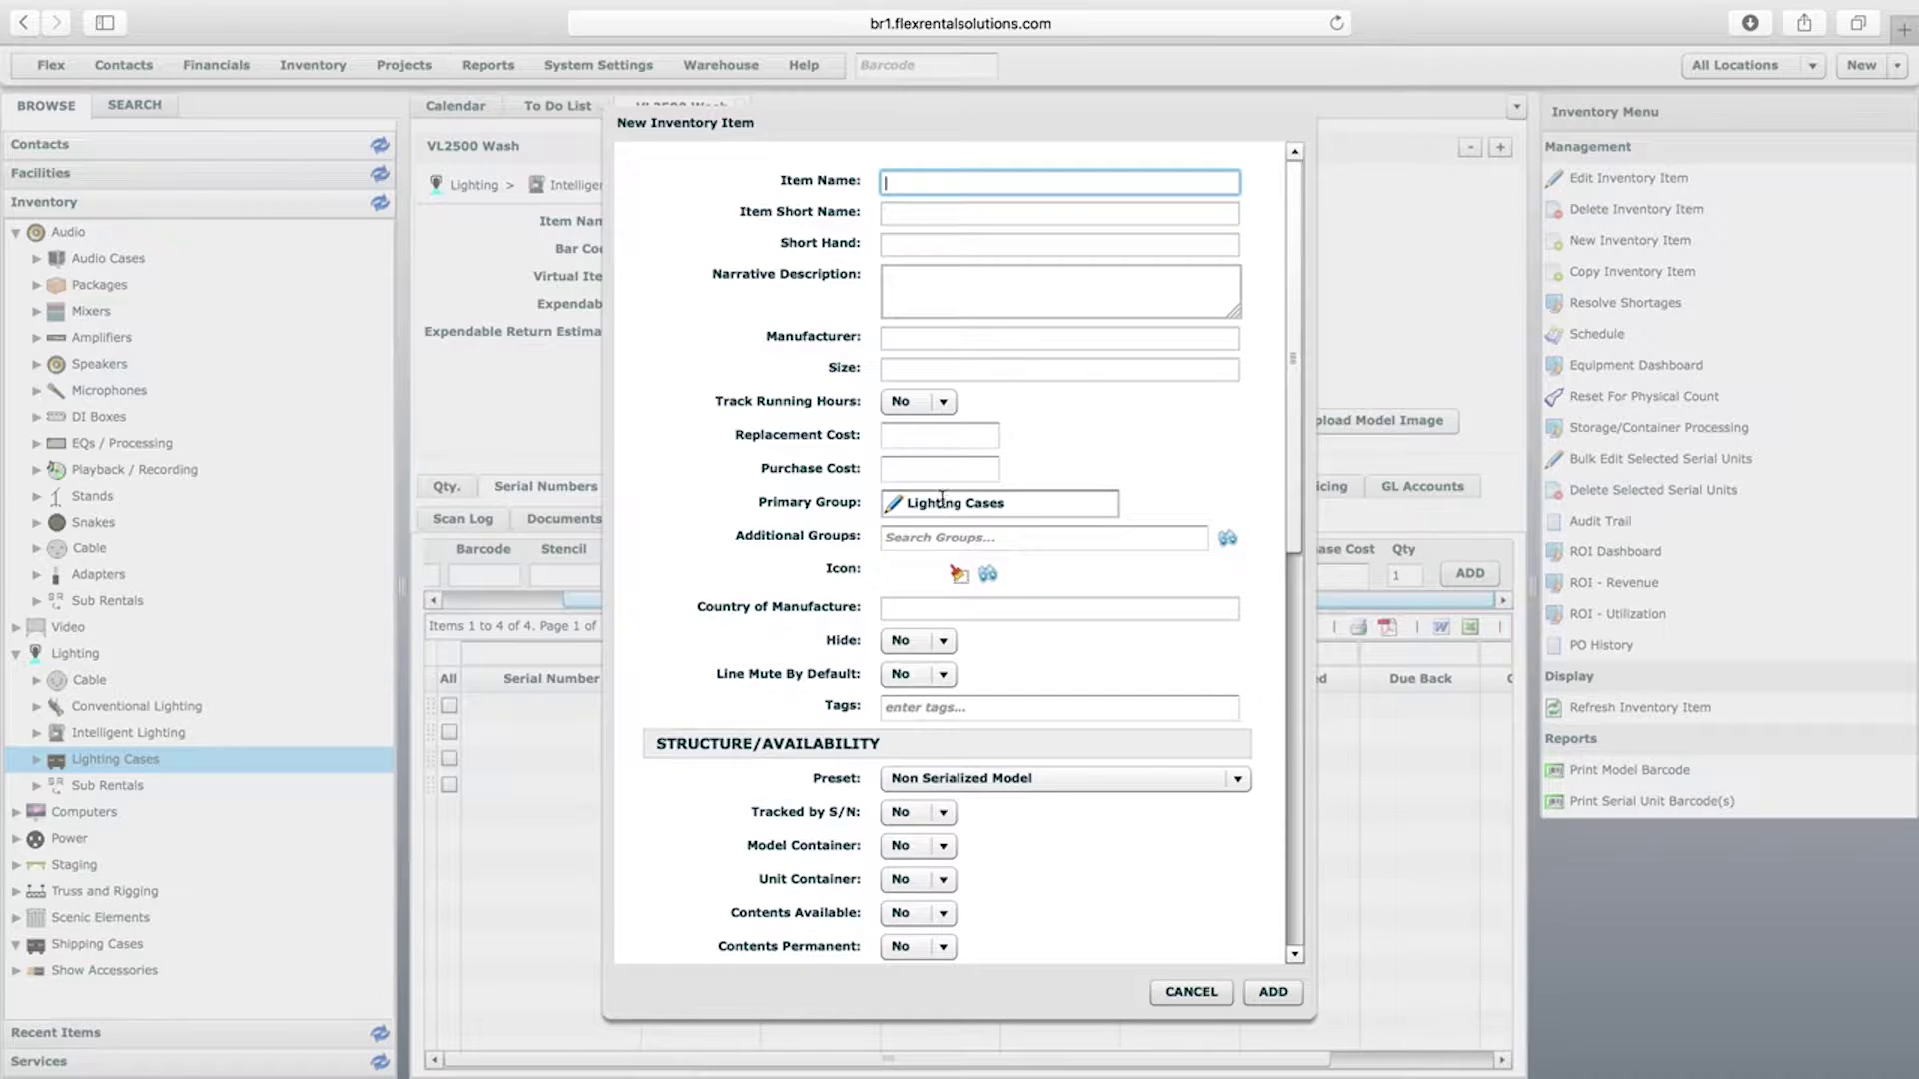
mouse_move(924, 183)
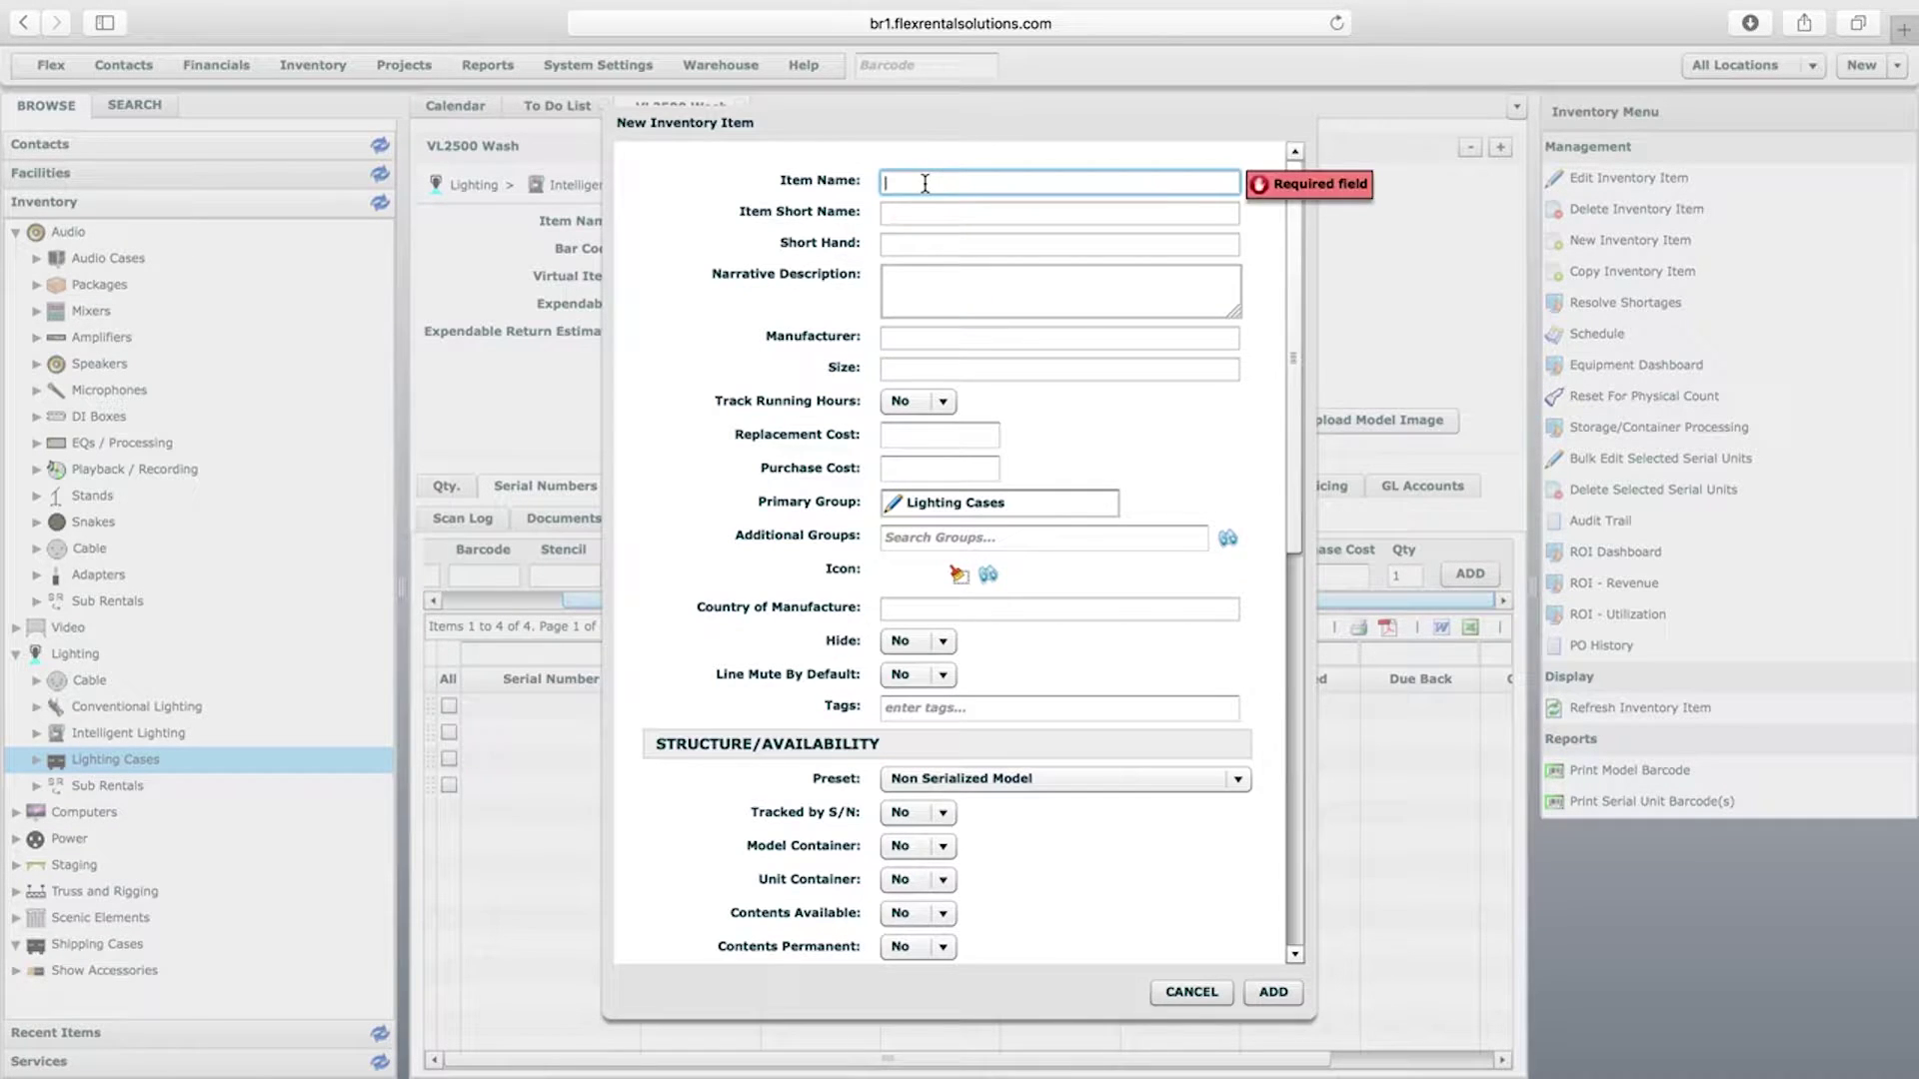
text(VL2500 )
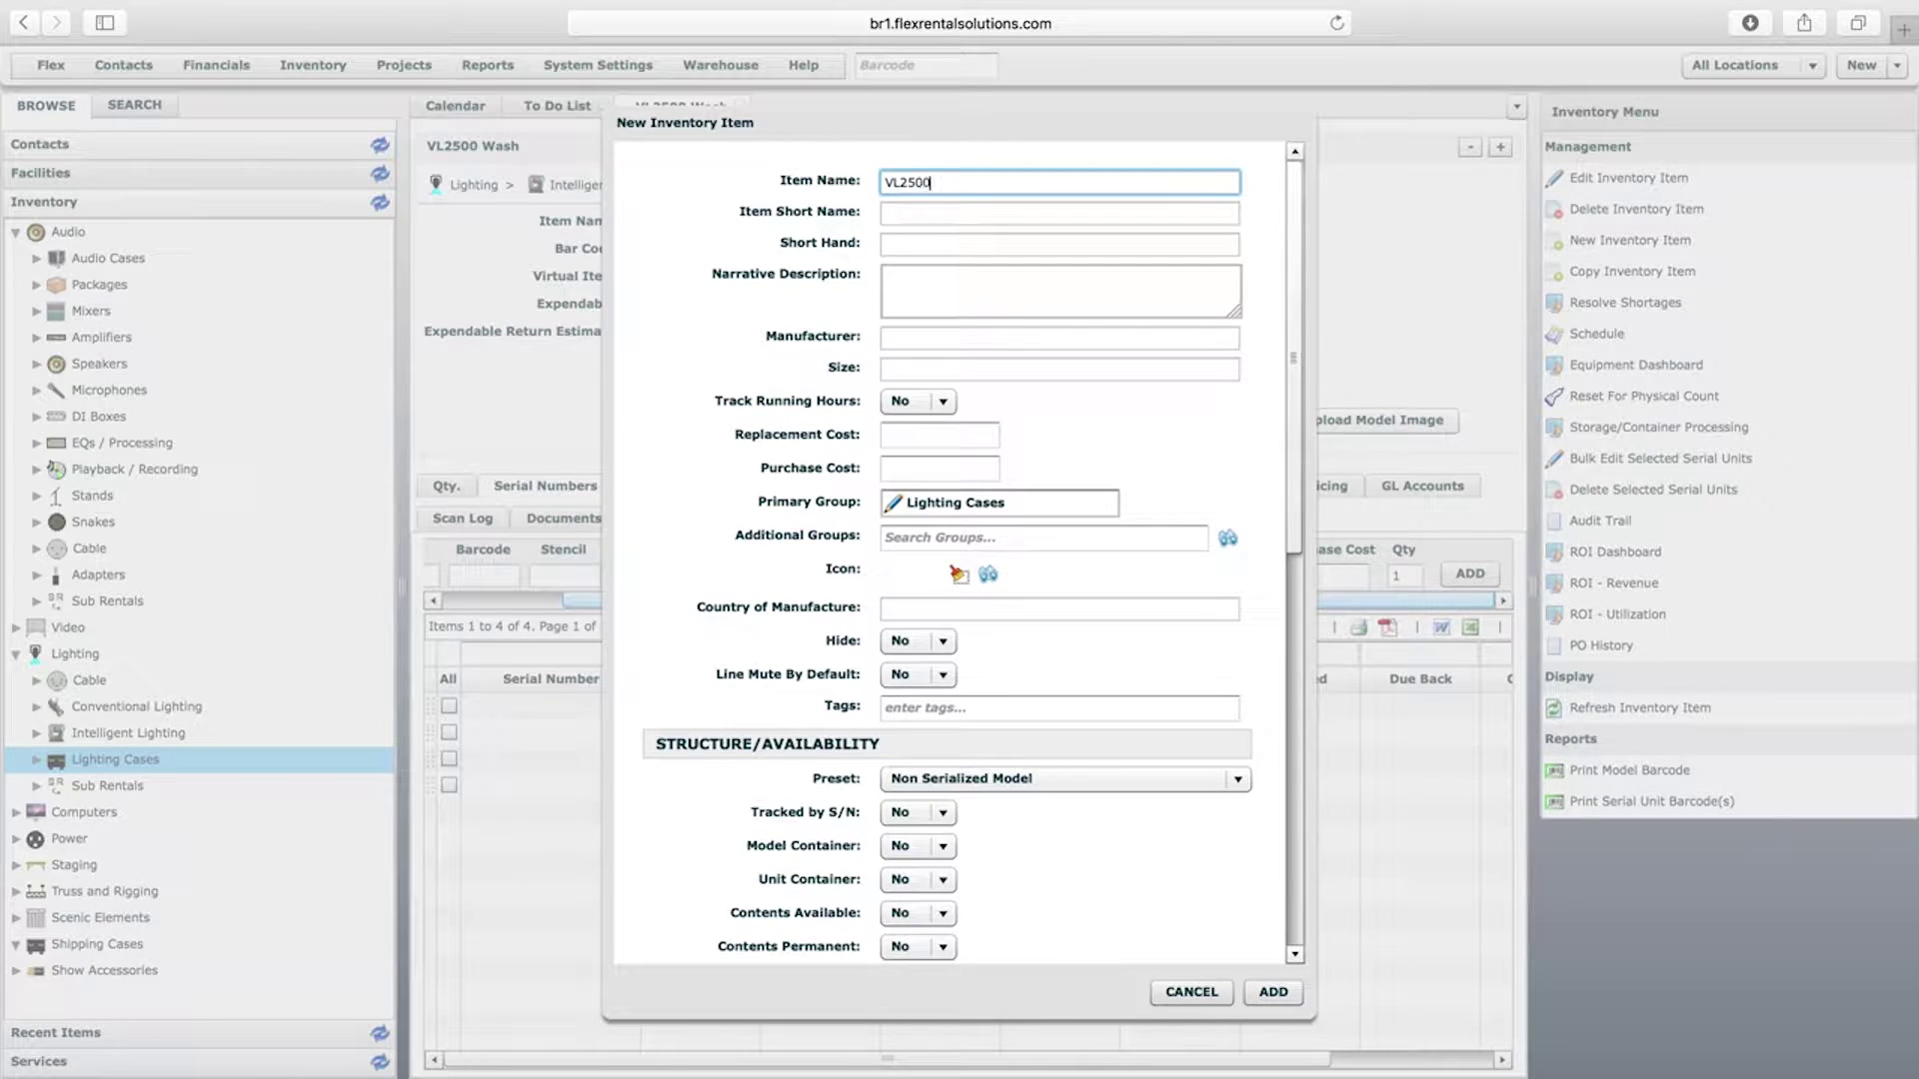
text(Shipping C)
Set the new case's structure preset to Serialized Storage
drag(1300, 245, 1307, 410)
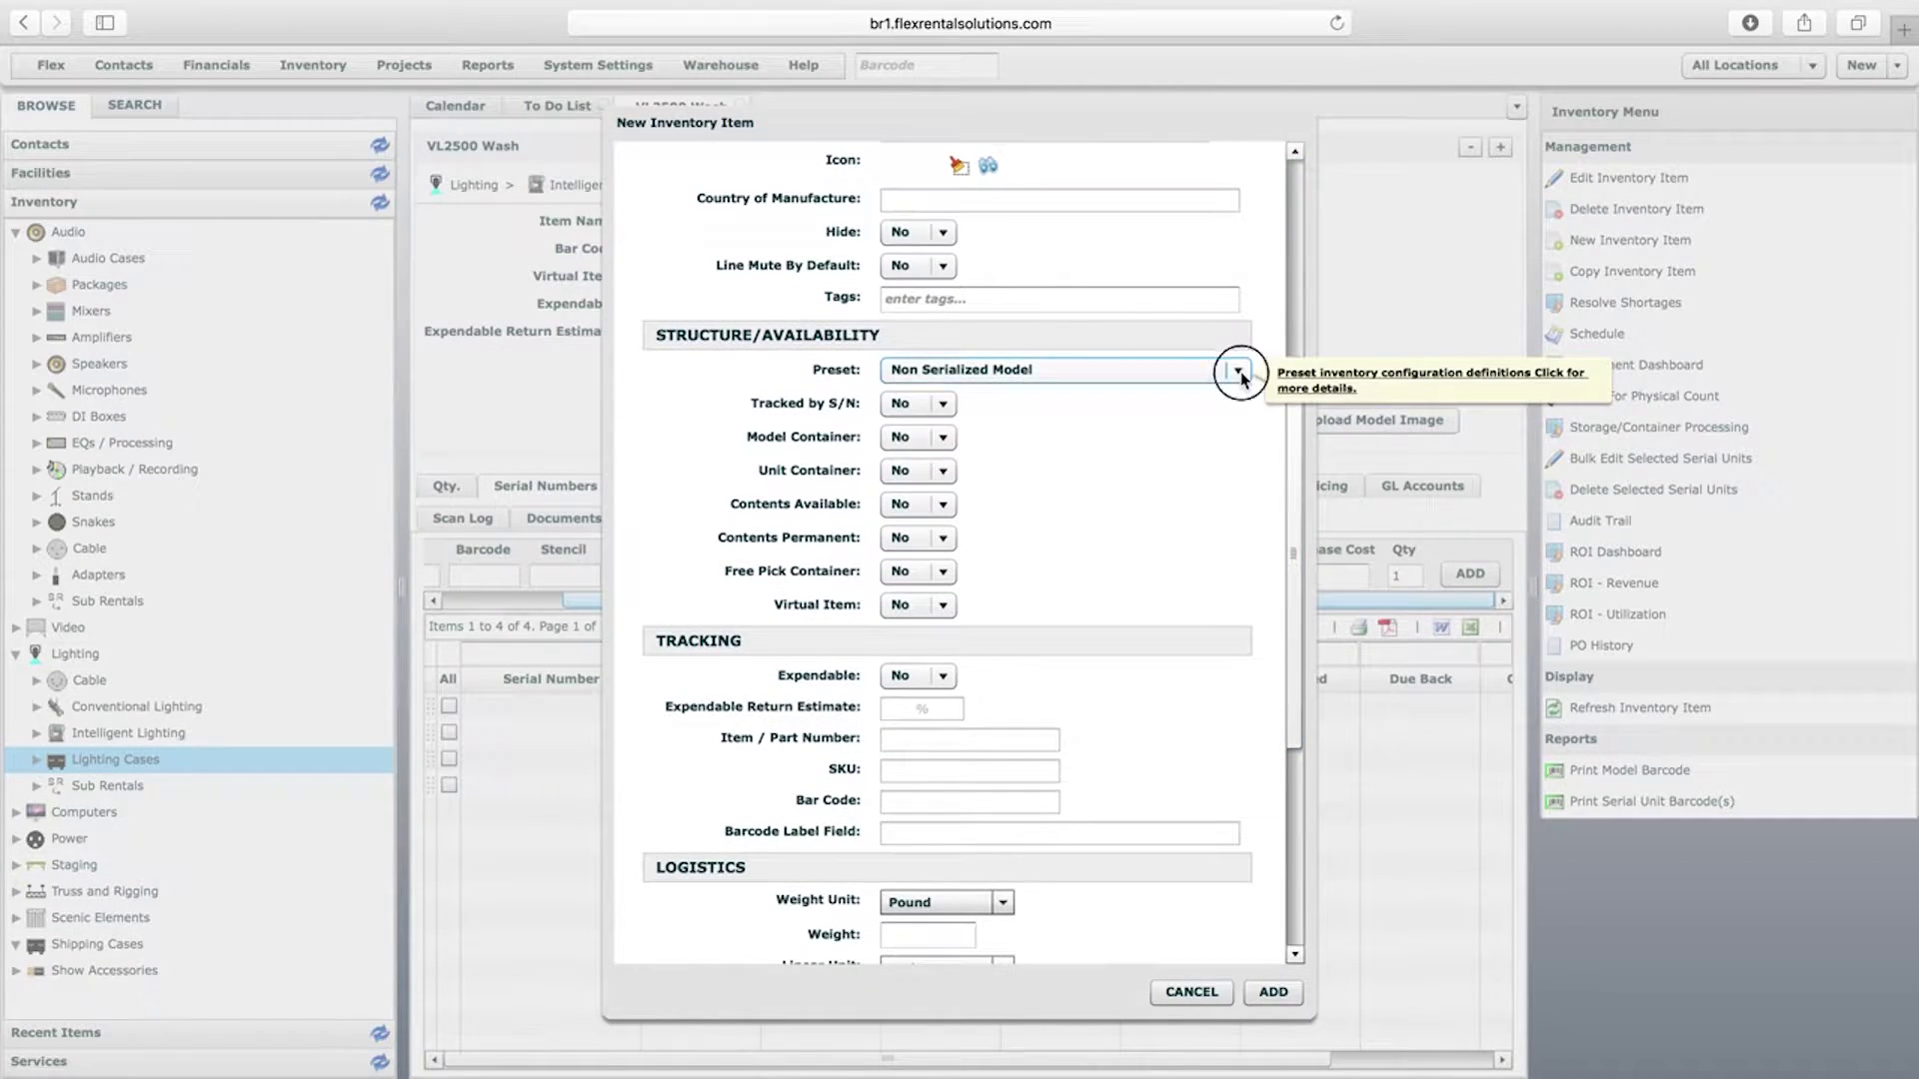
click(1239, 371)
click(1242, 398)
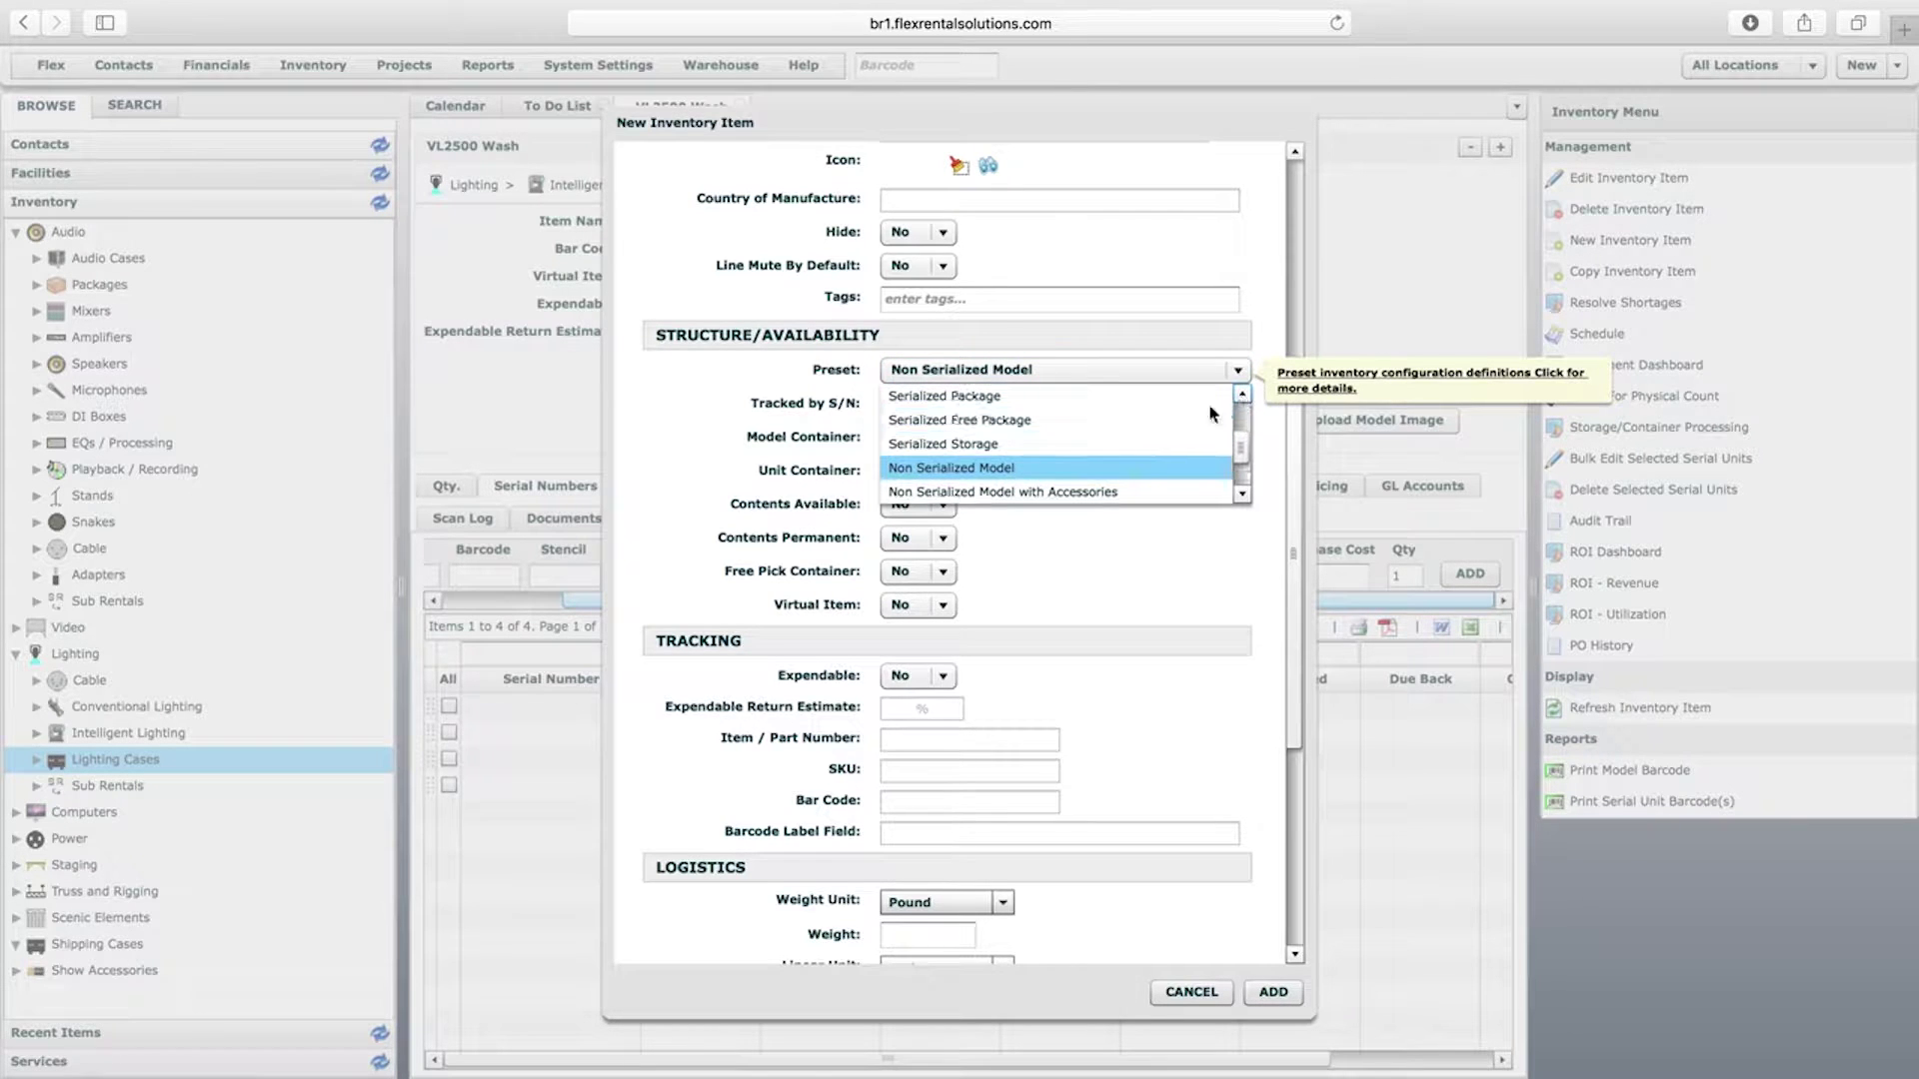
click(975, 446)
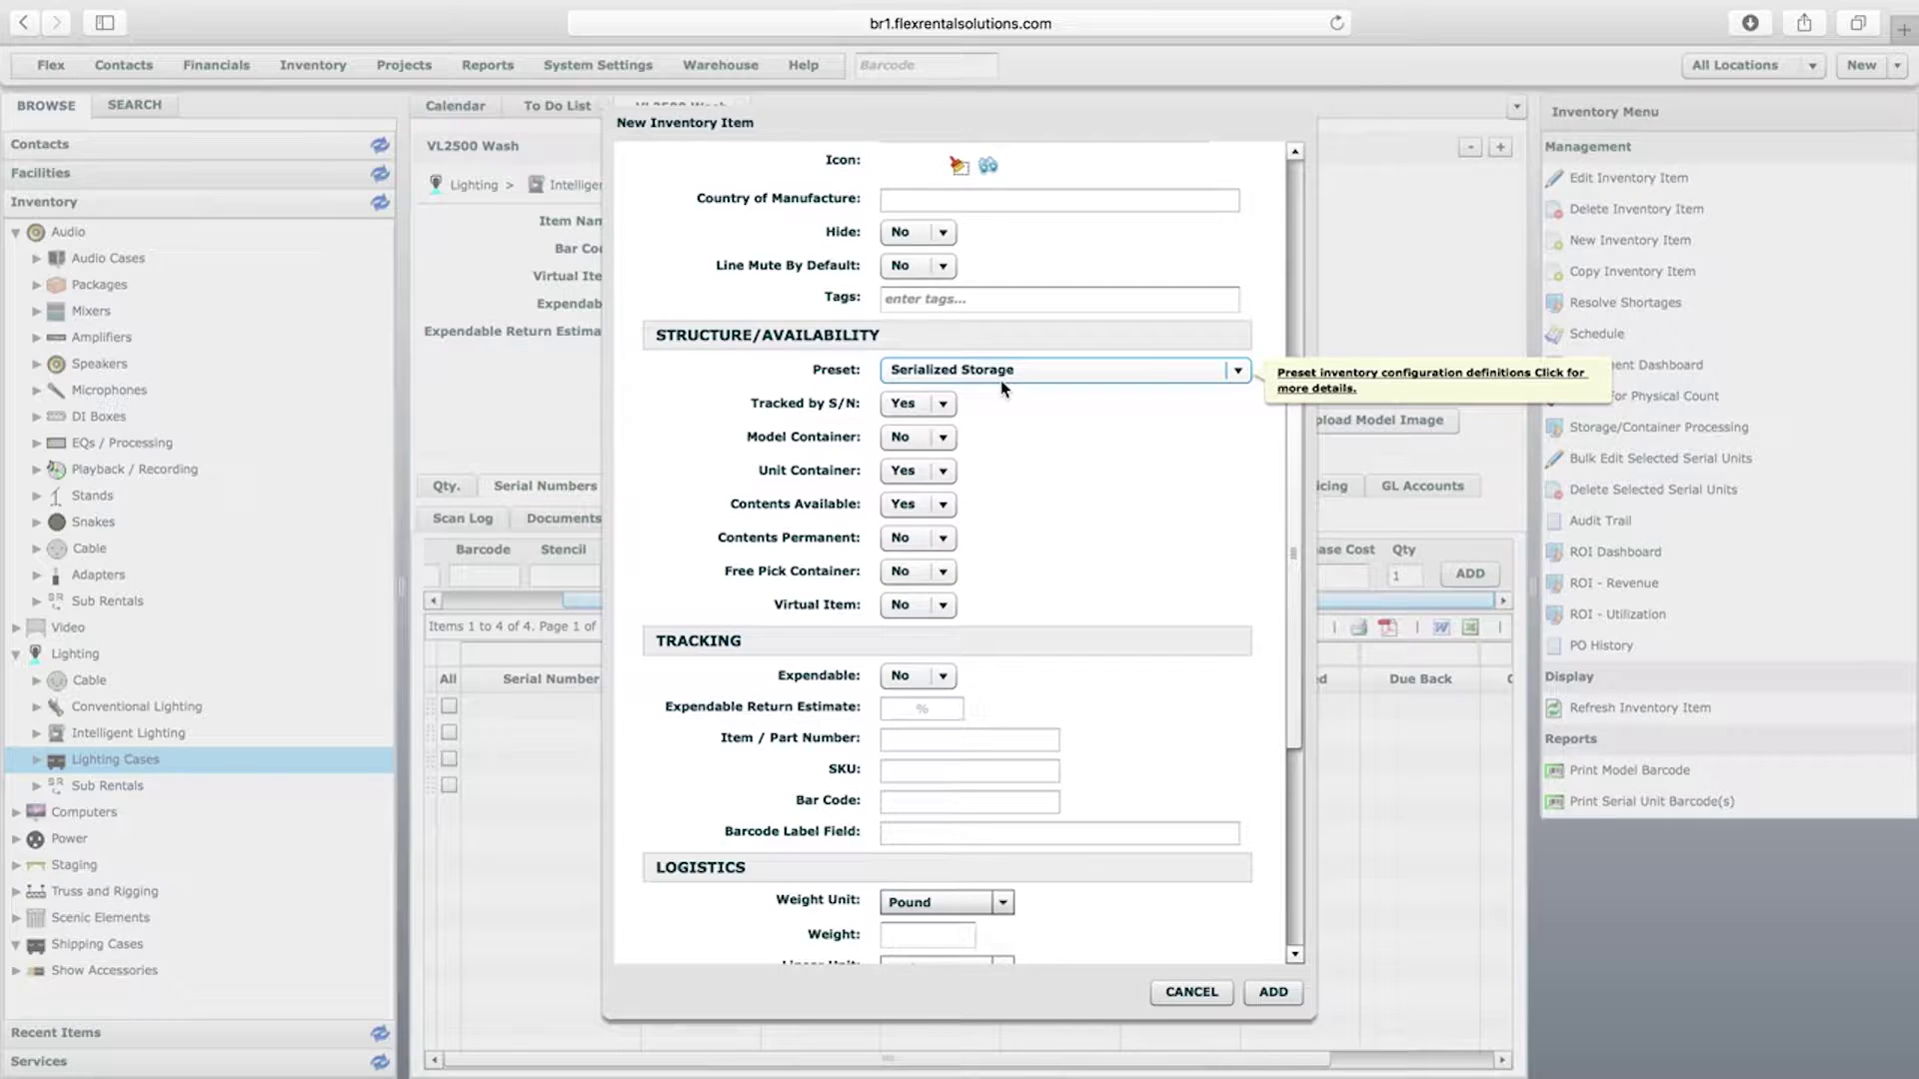
Switch the new case's structure preset to Serialized Package
click(1000, 379)
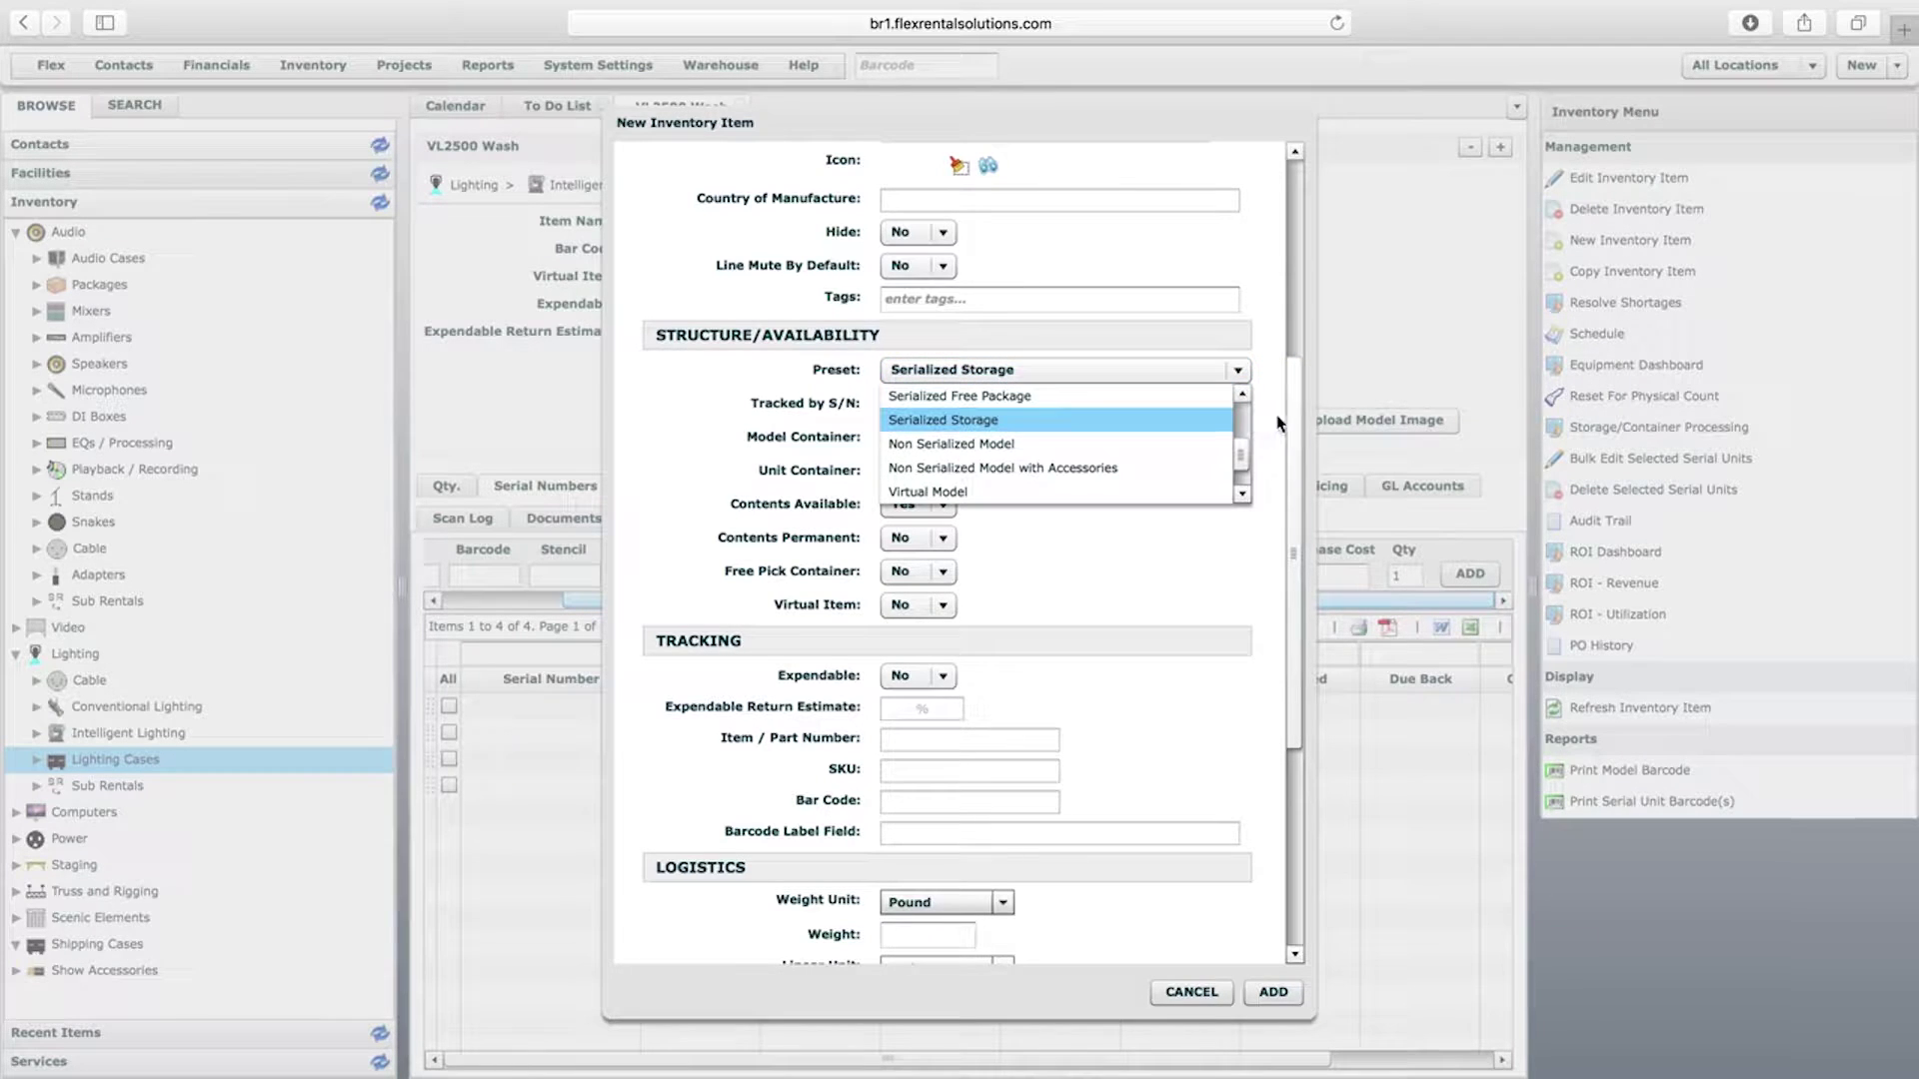
click(1243, 394)
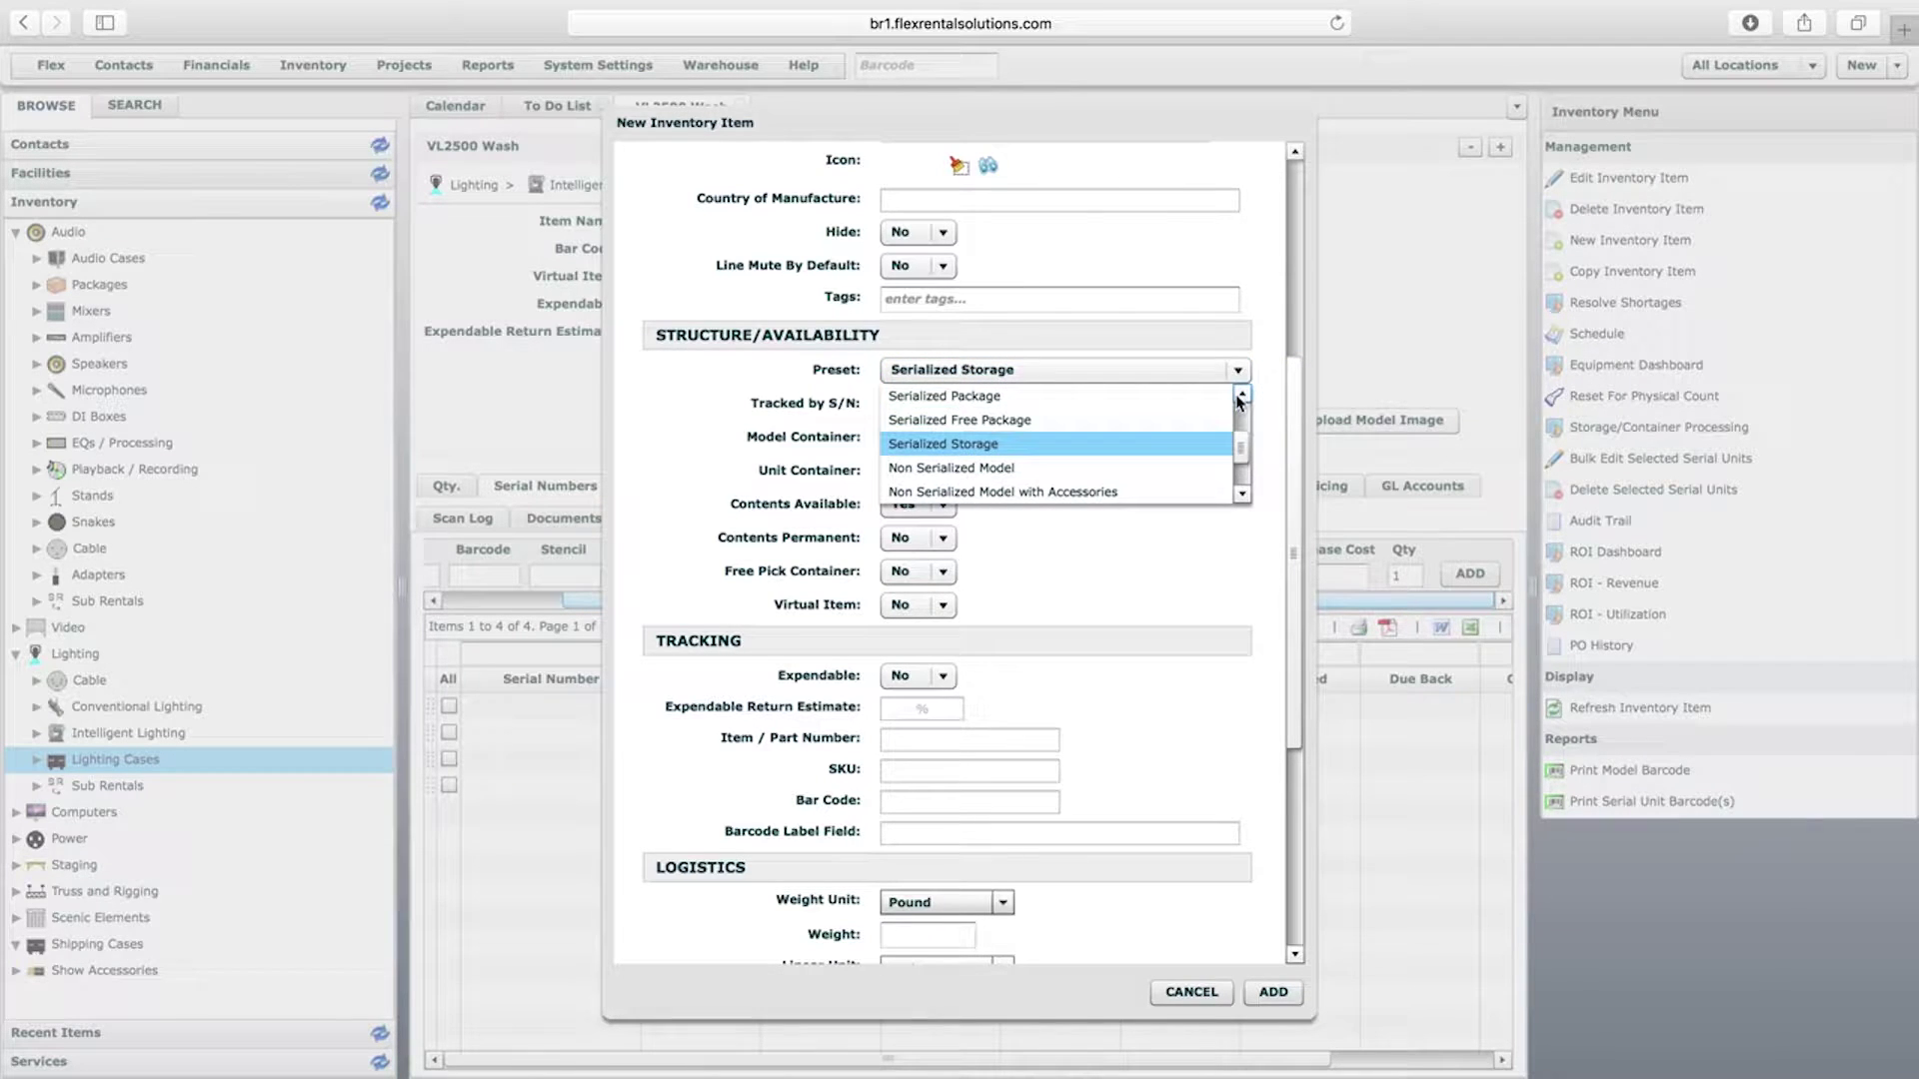
click(1149, 396)
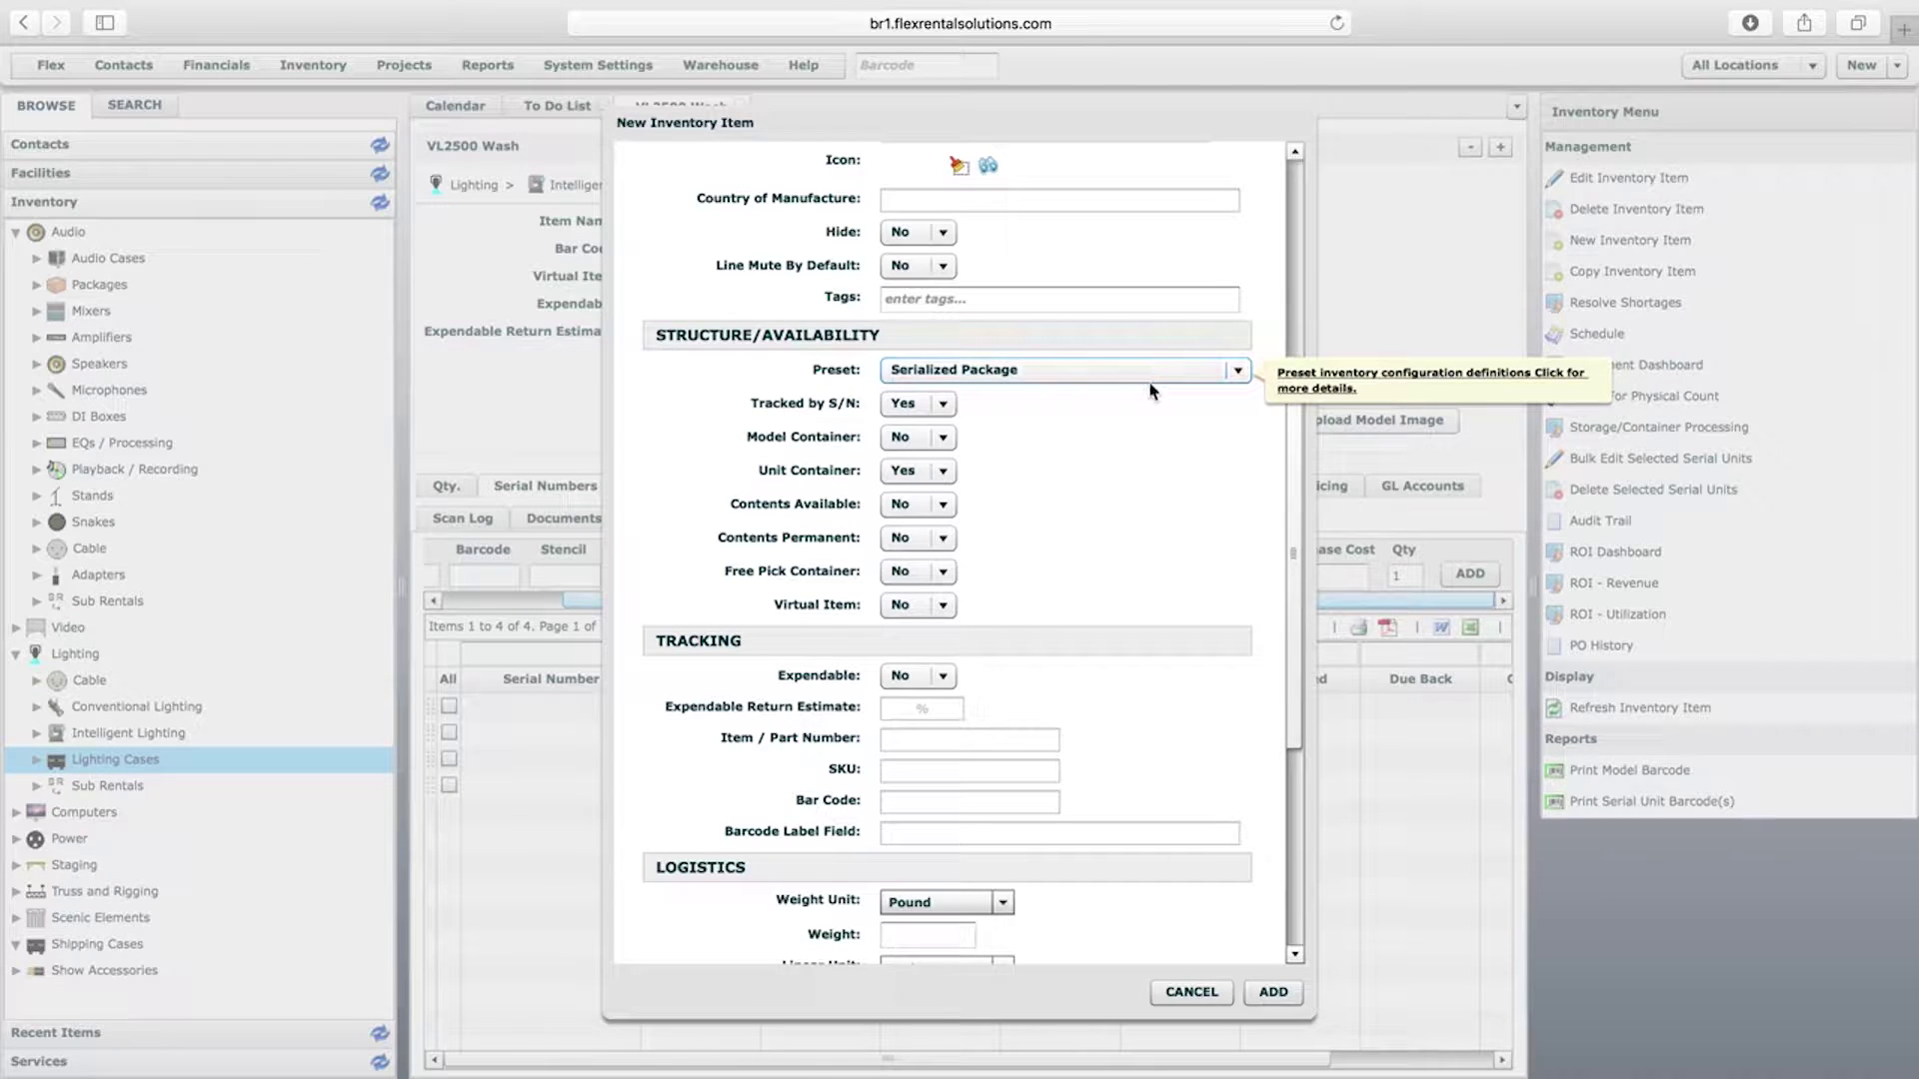
Return the preset to Serialized Storage and add the shipping case to the inventory
click(974, 380)
scroll(966, 449, up, 2)
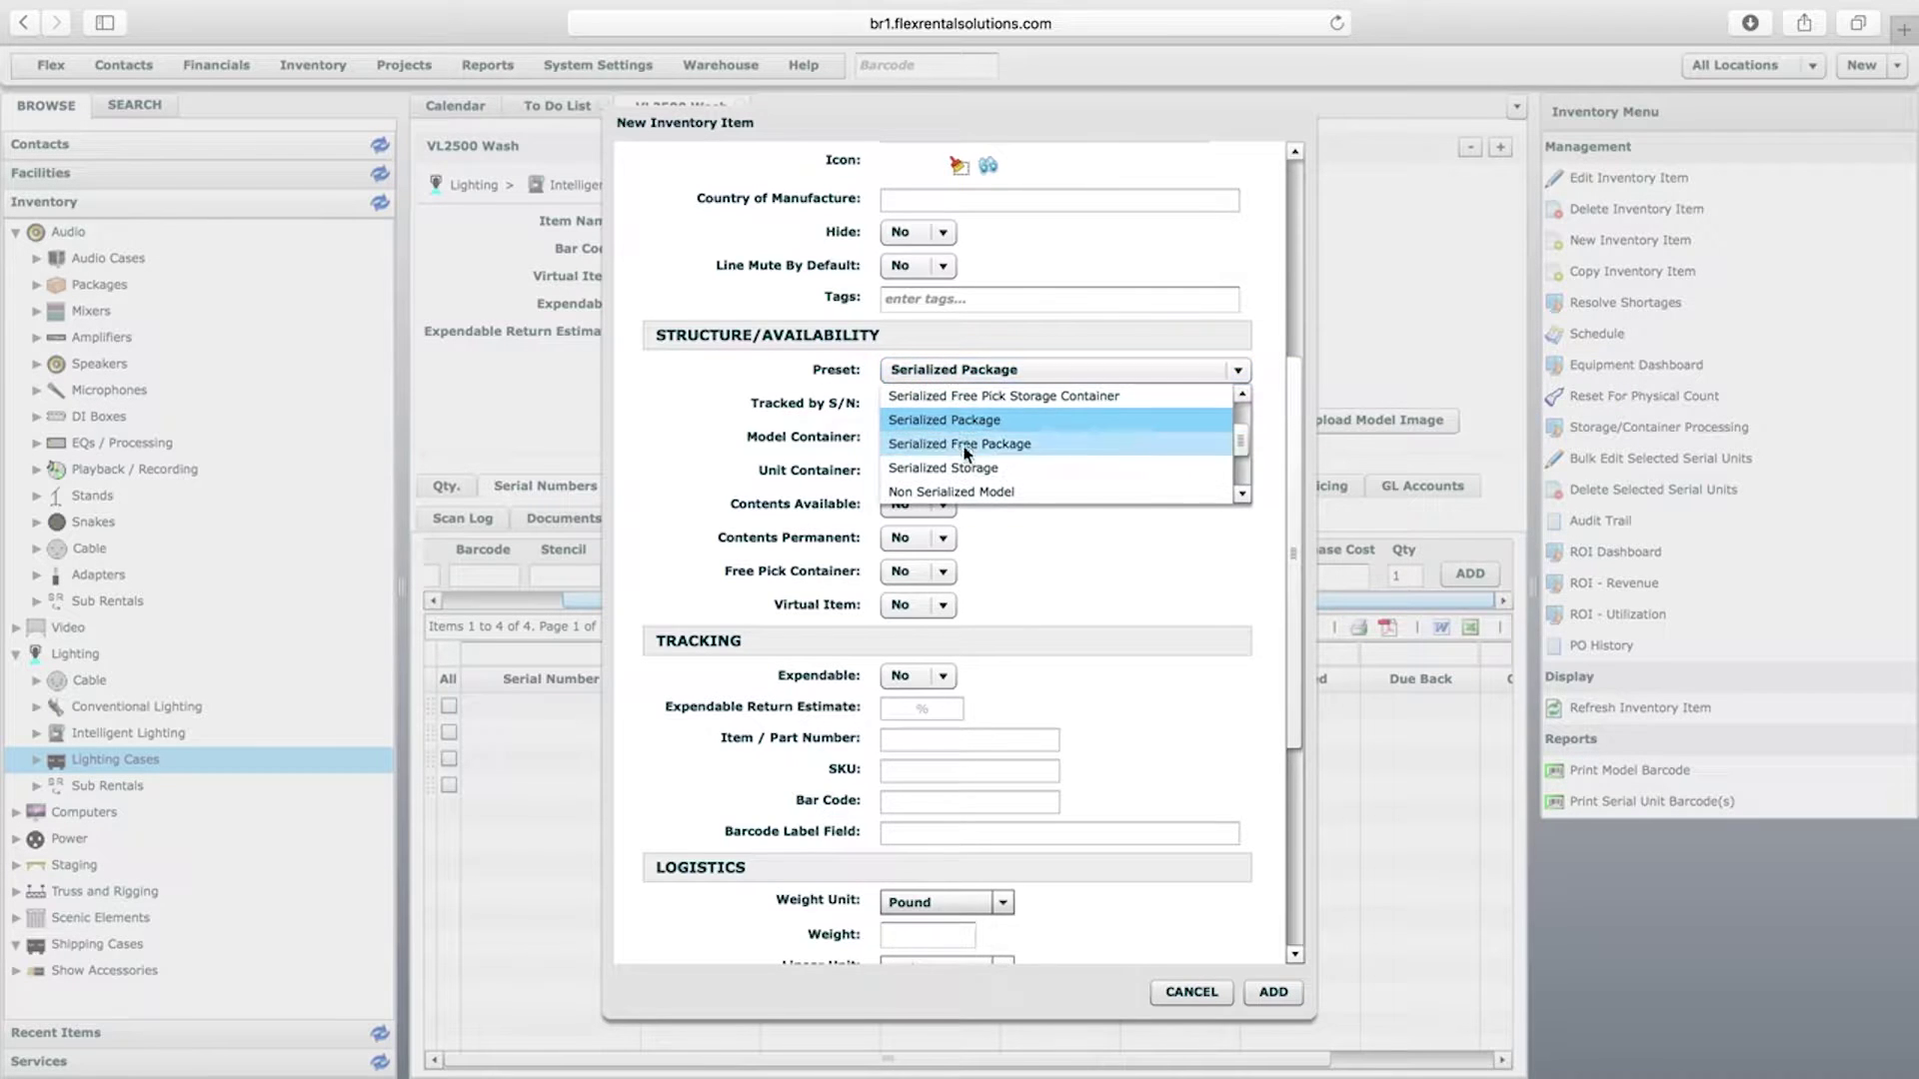
click(965, 470)
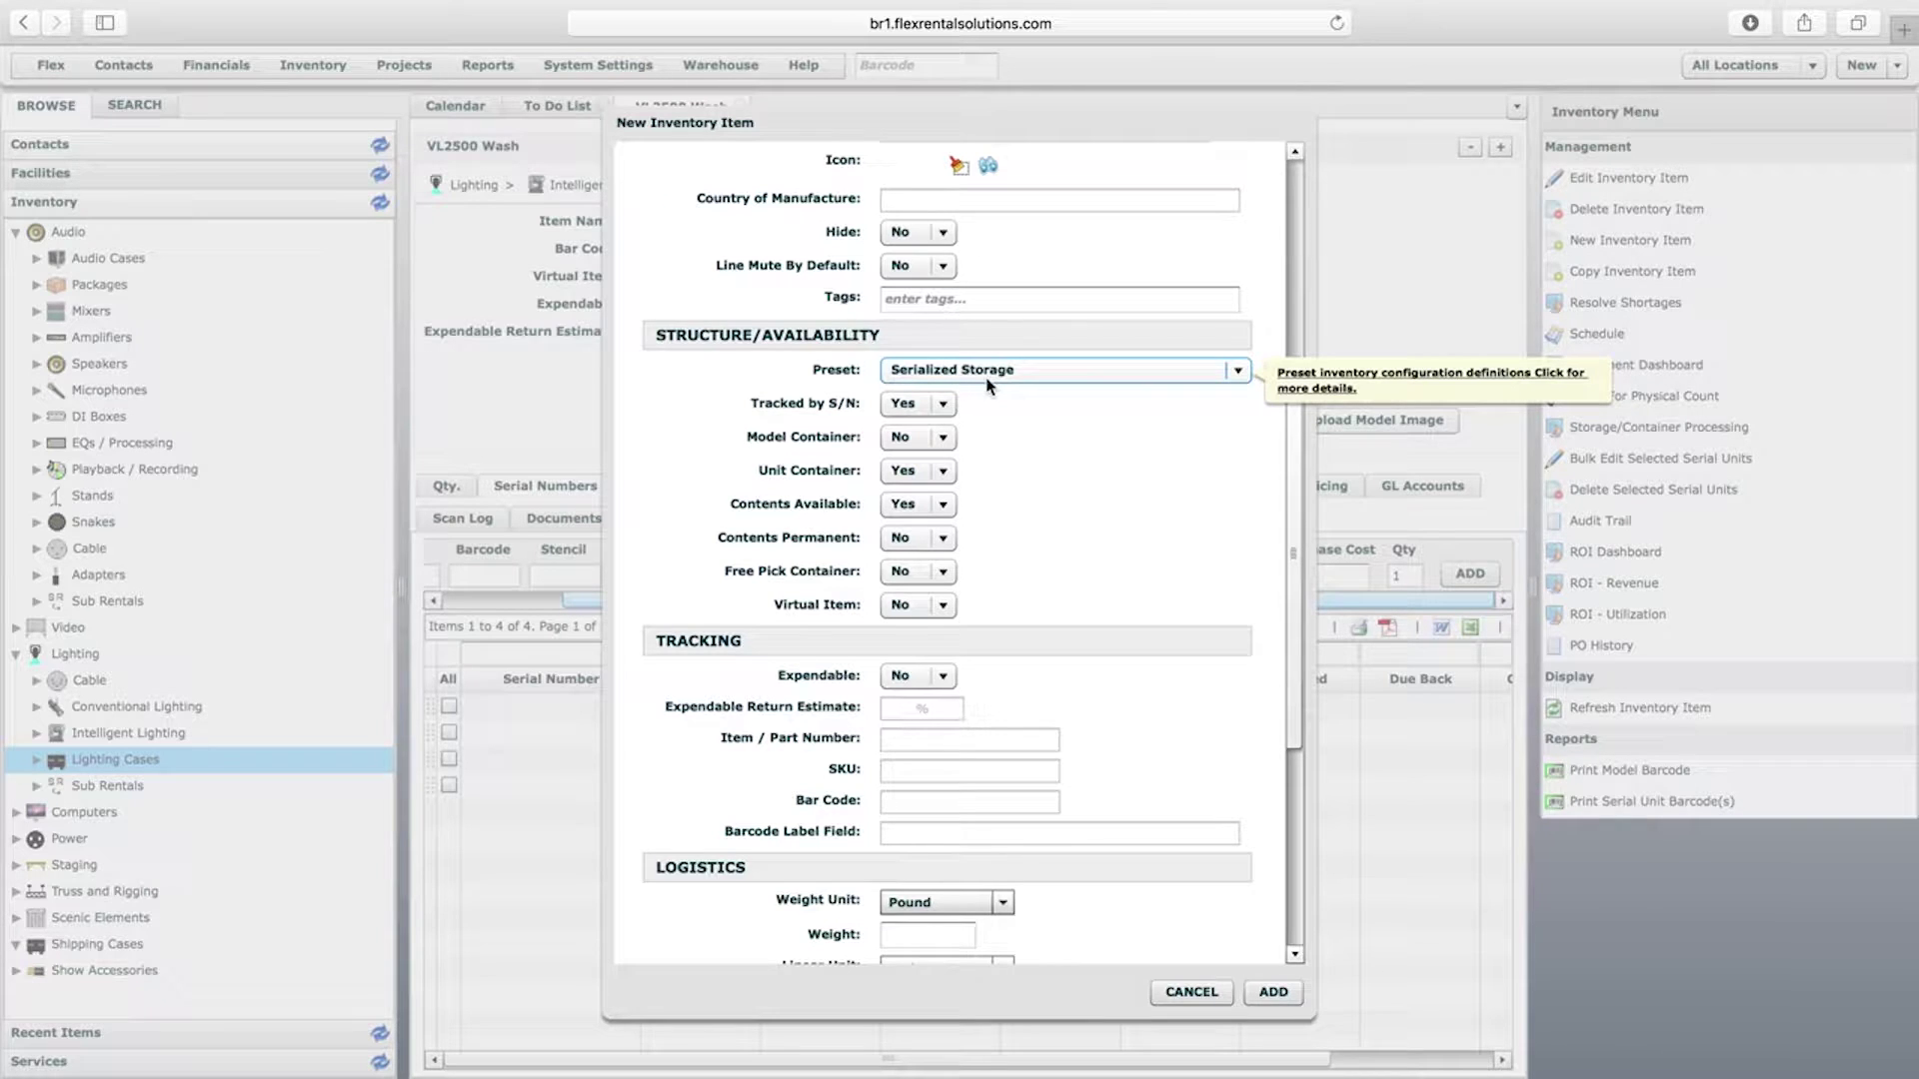
click(1277, 992)
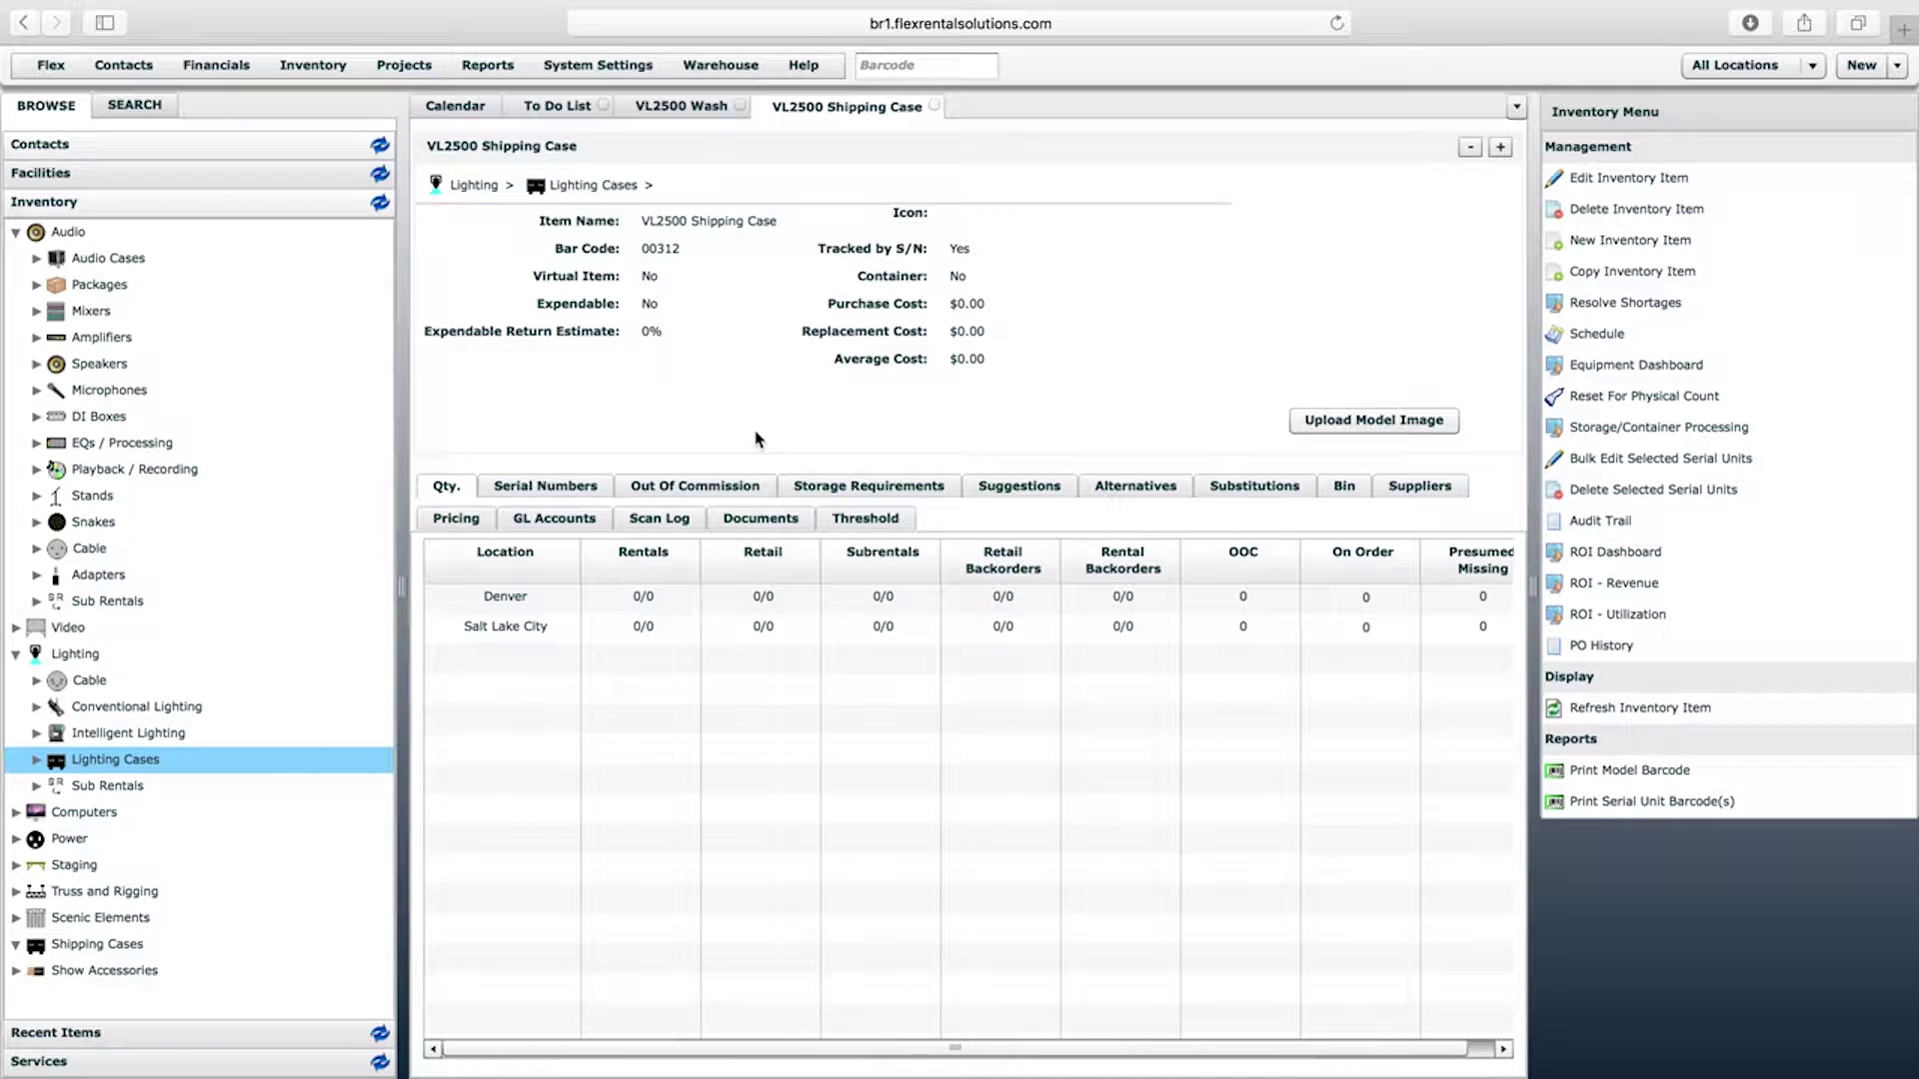
Add two serialized units of the VL2500 Shipping Case with location Salt Lake City and resource type Rental
click(520, 488)
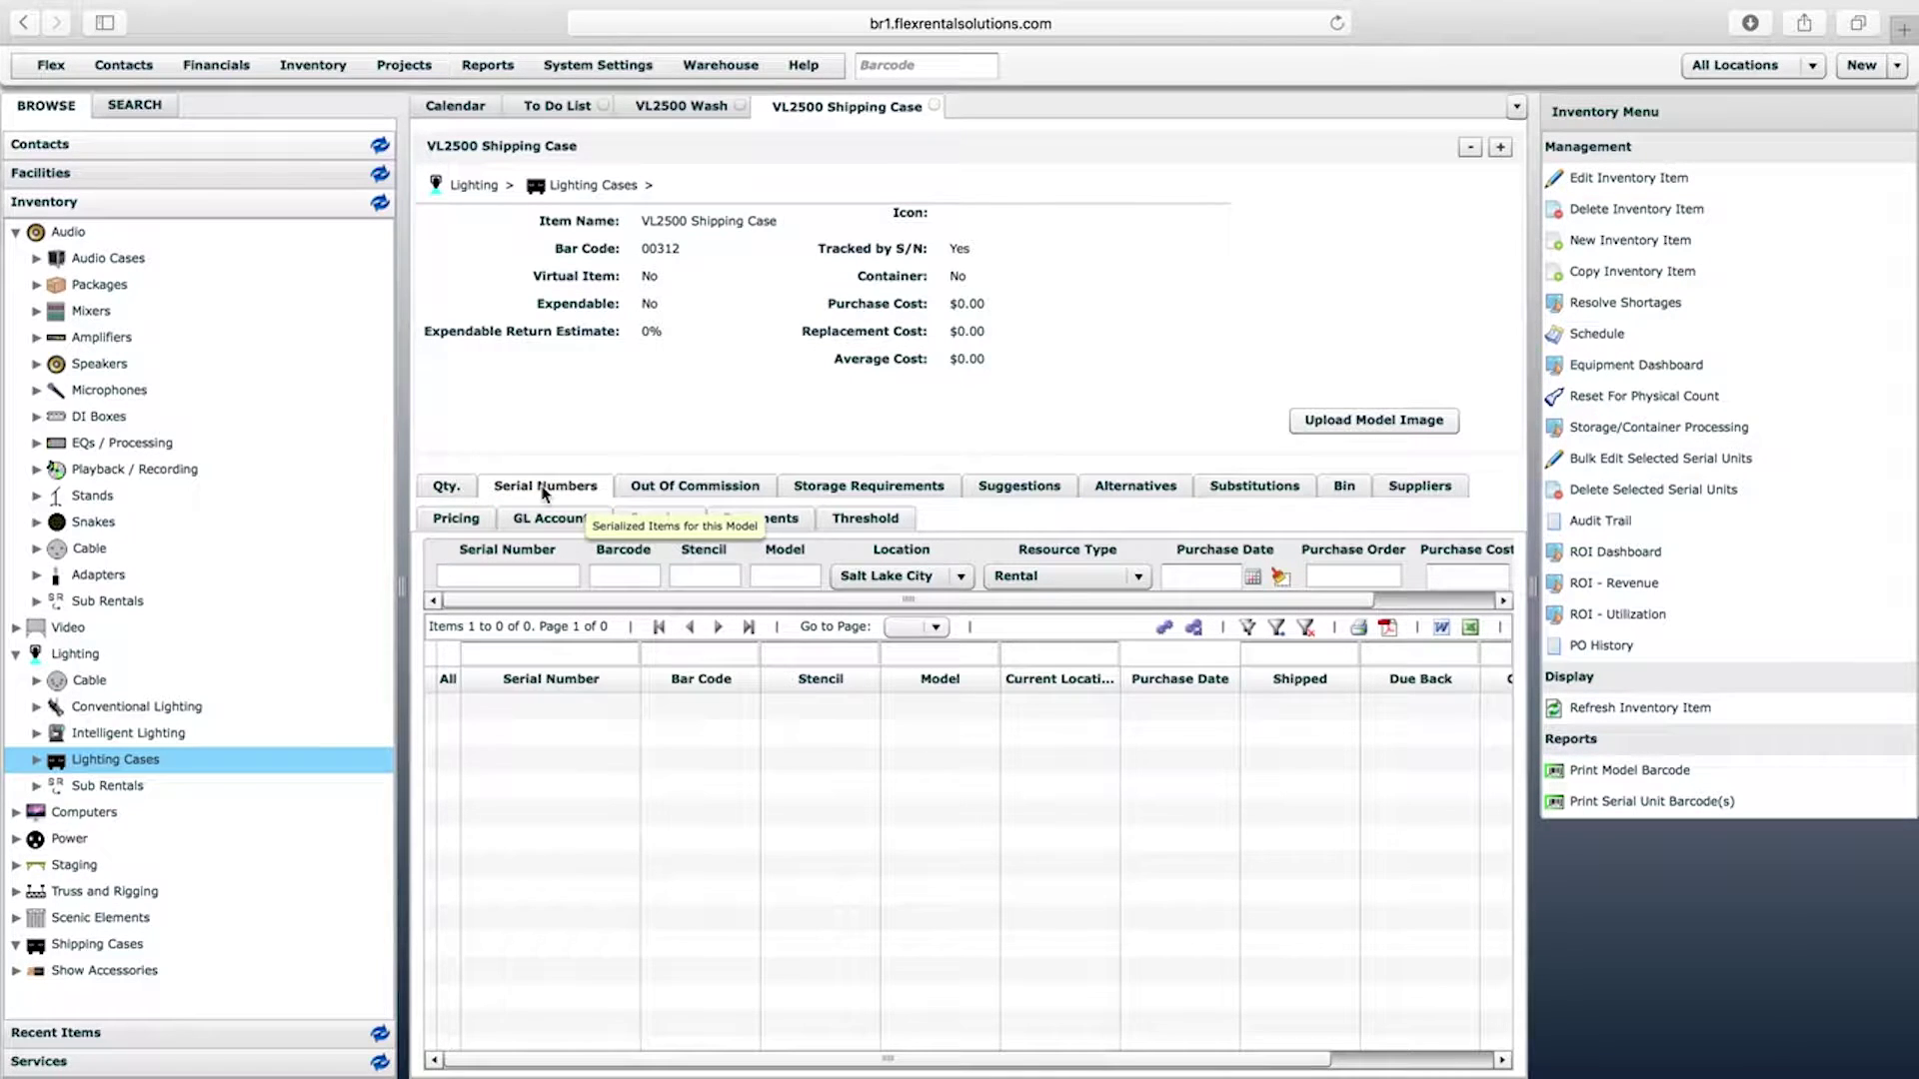
drag(1339, 602, 1477, 598)
click(1421, 578)
text(2)
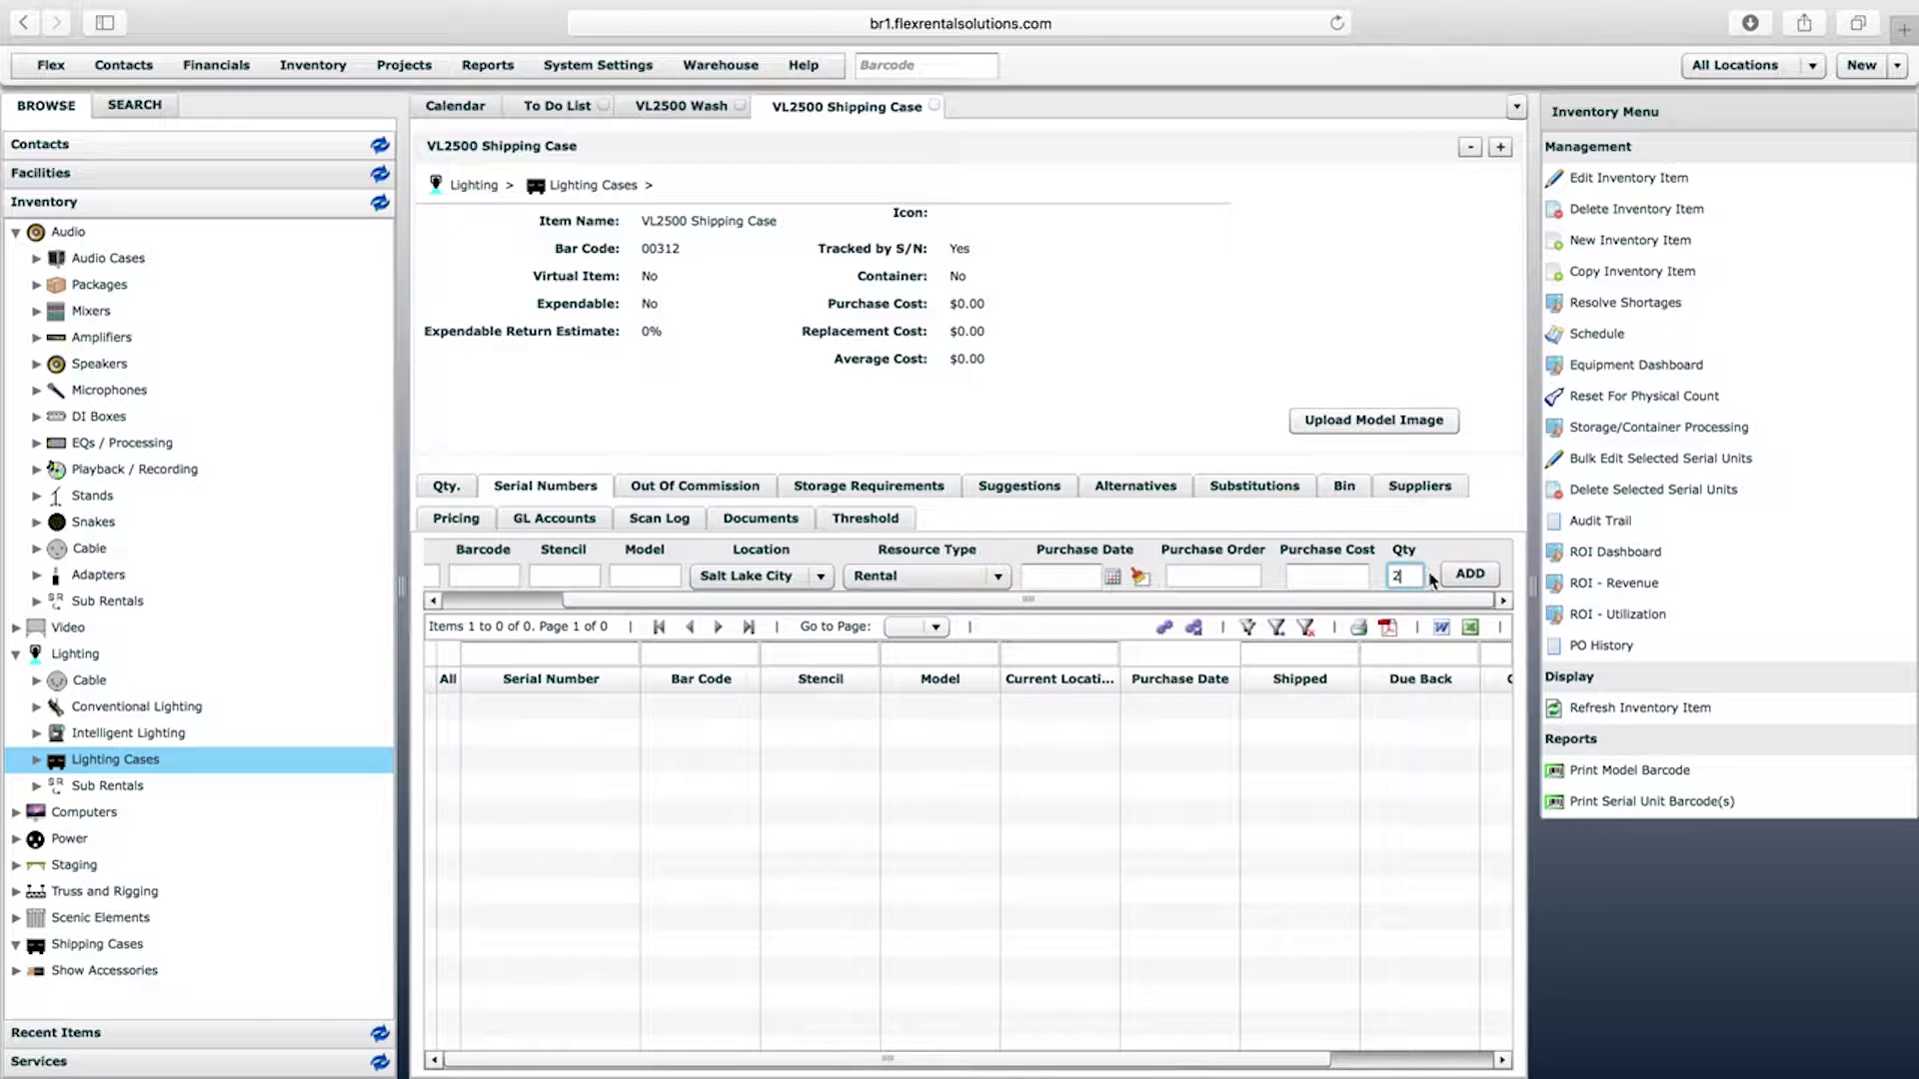
click(1487, 577)
click(1472, 578)
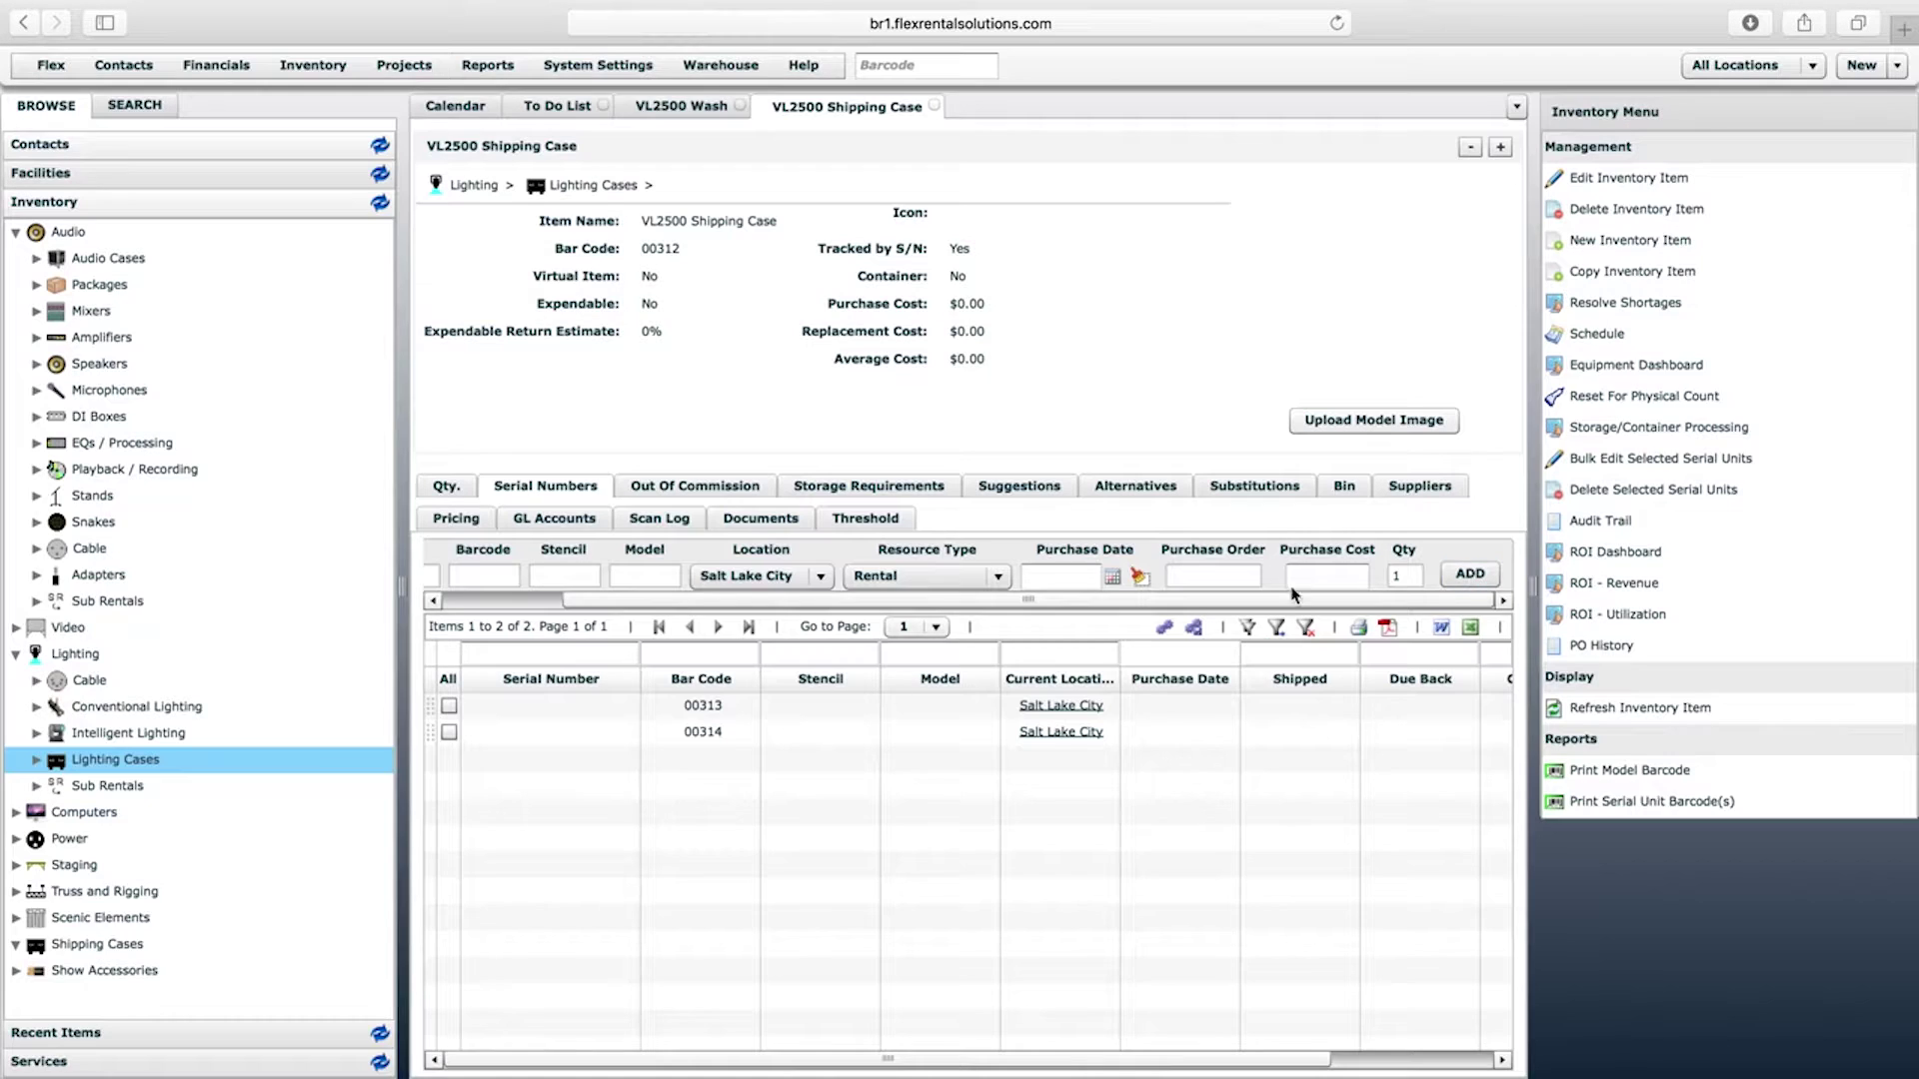
Examine the shipping case's individual serial units and the model's storage requirements
click(712, 738)
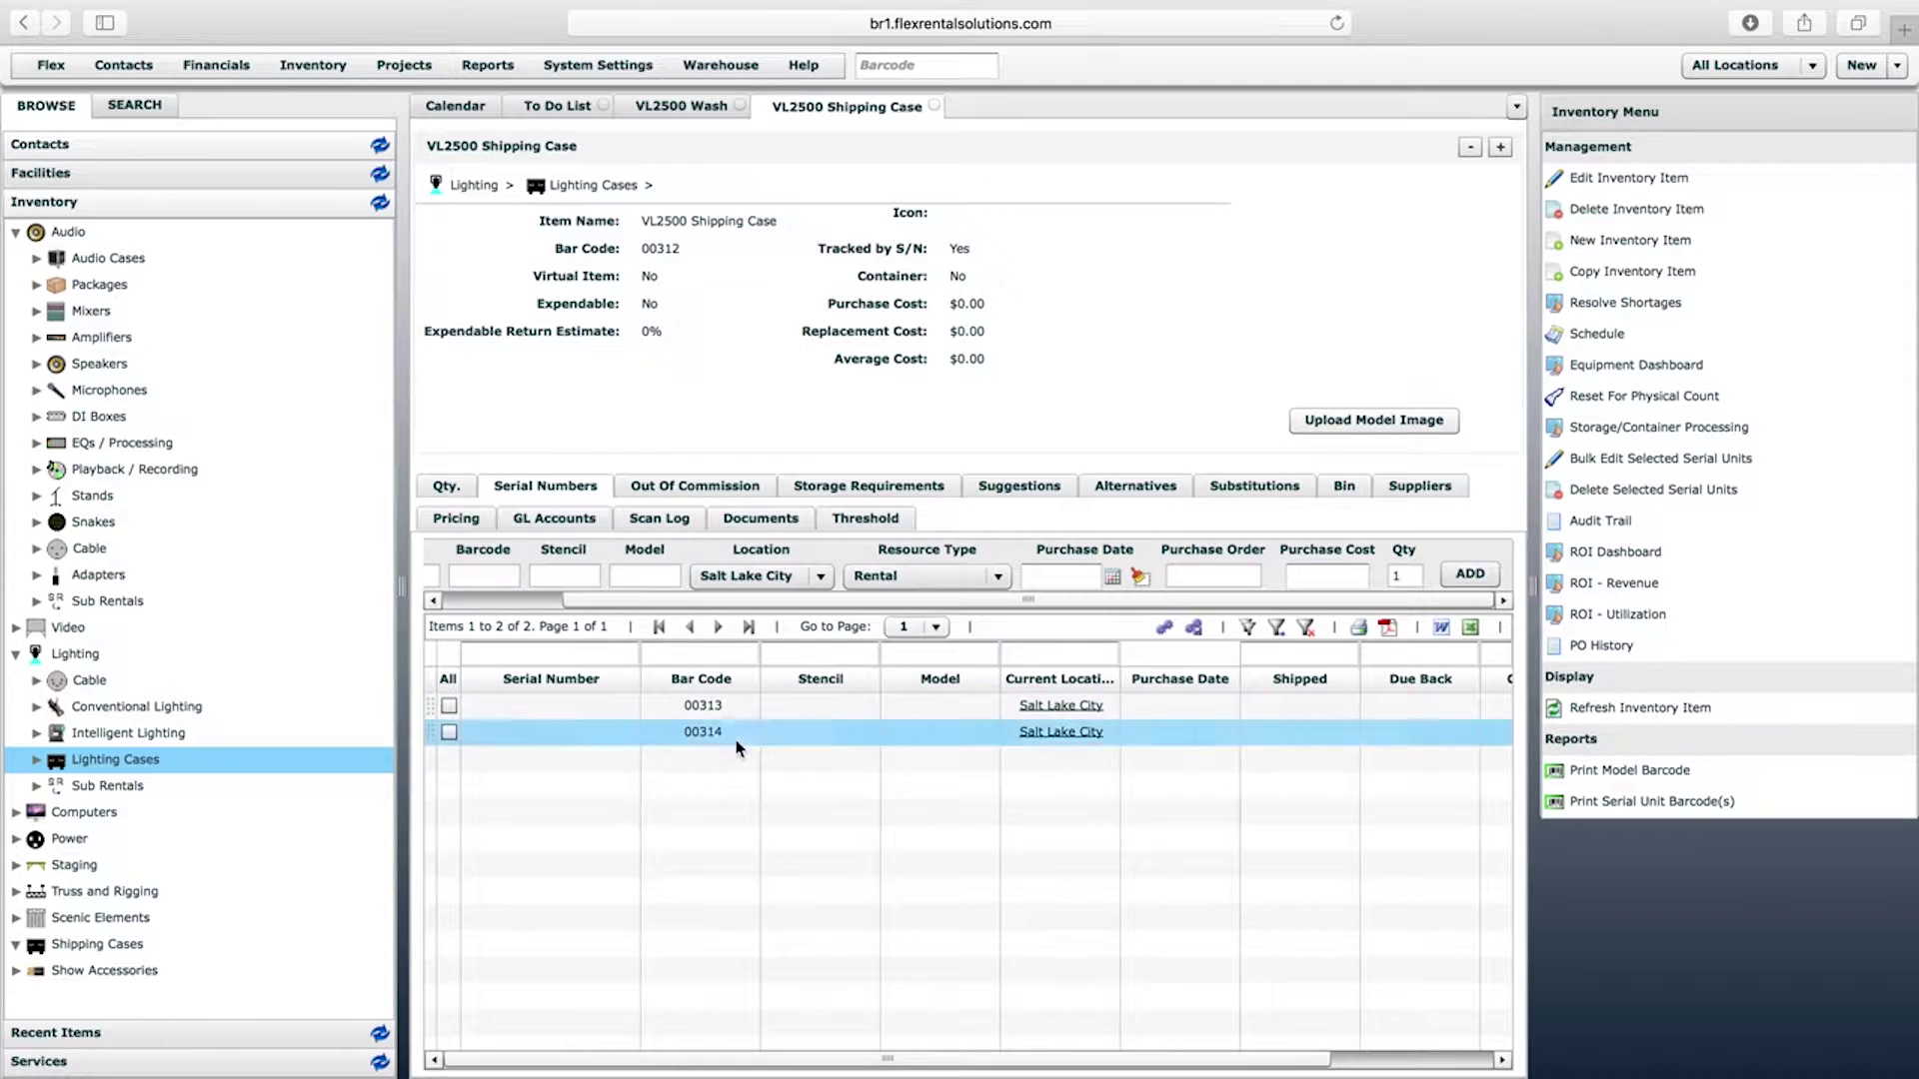
click(724, 704)
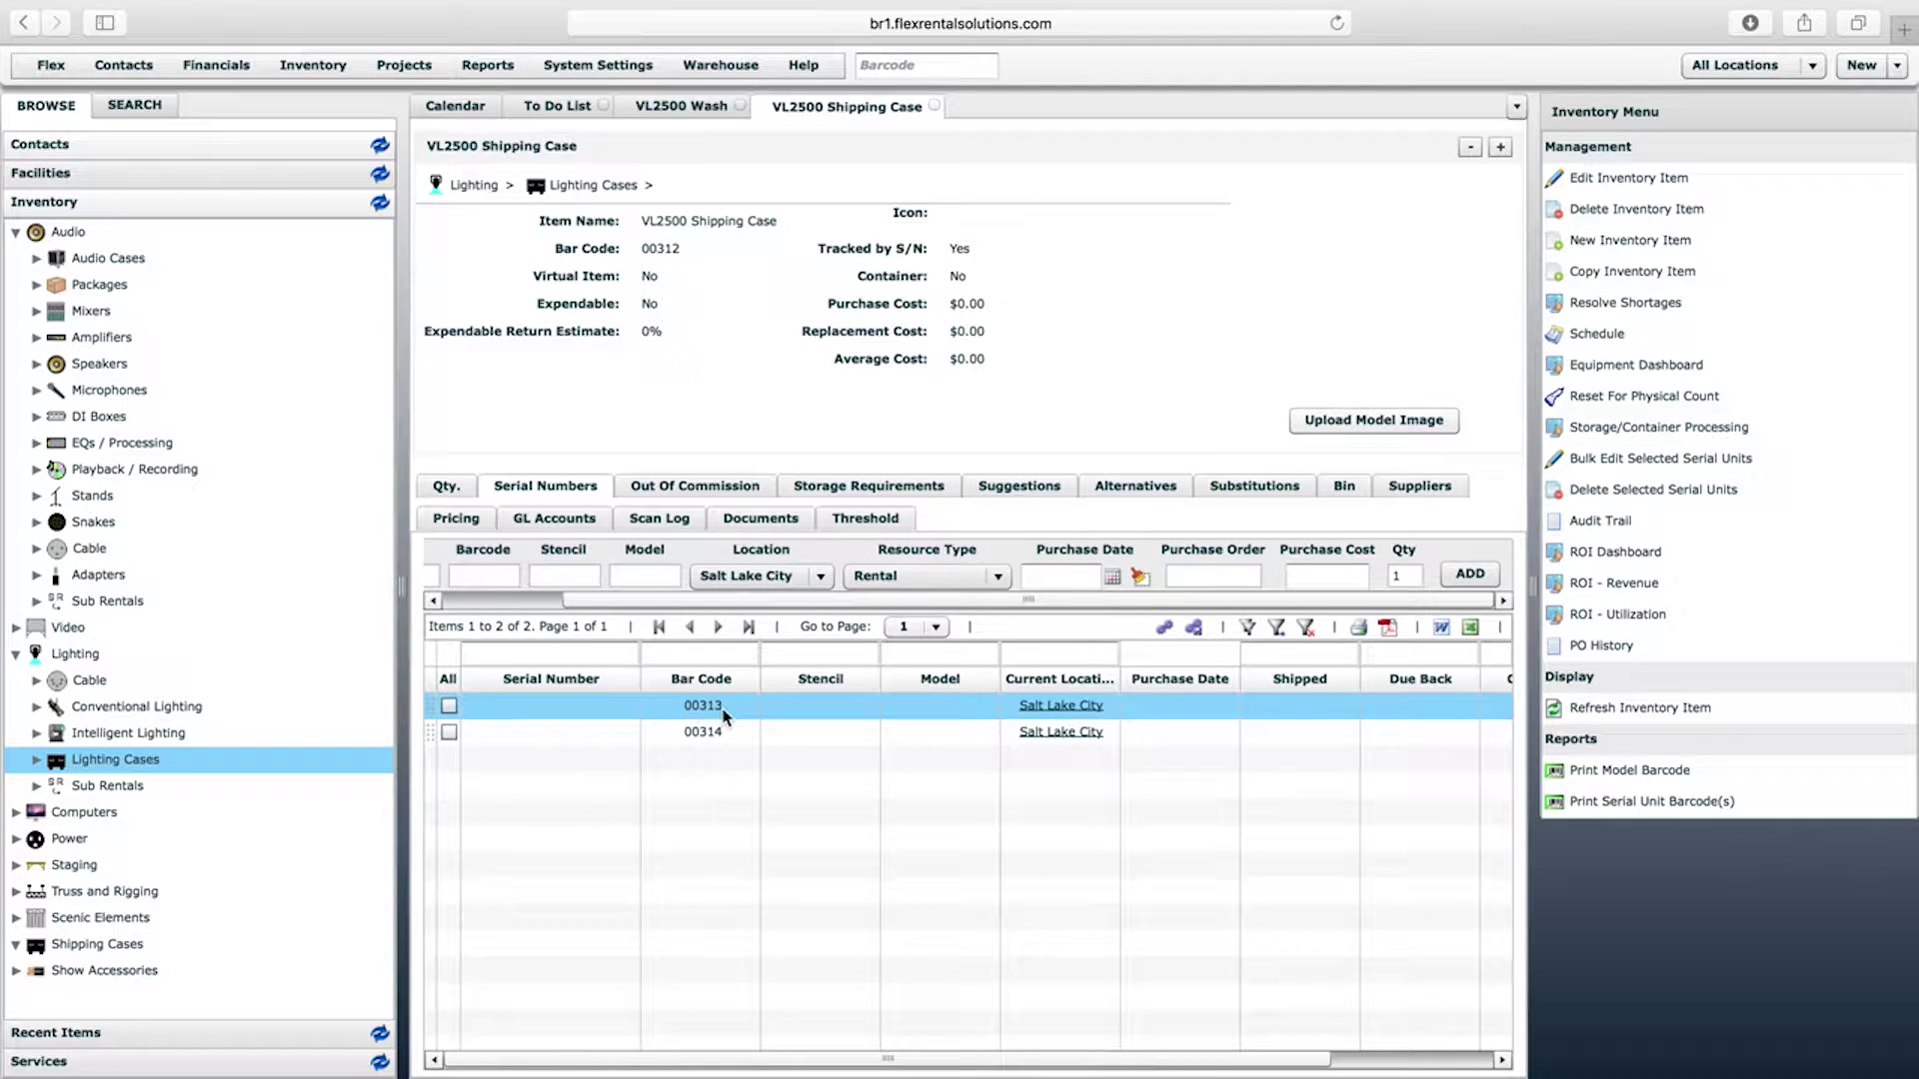
click(722, 737)
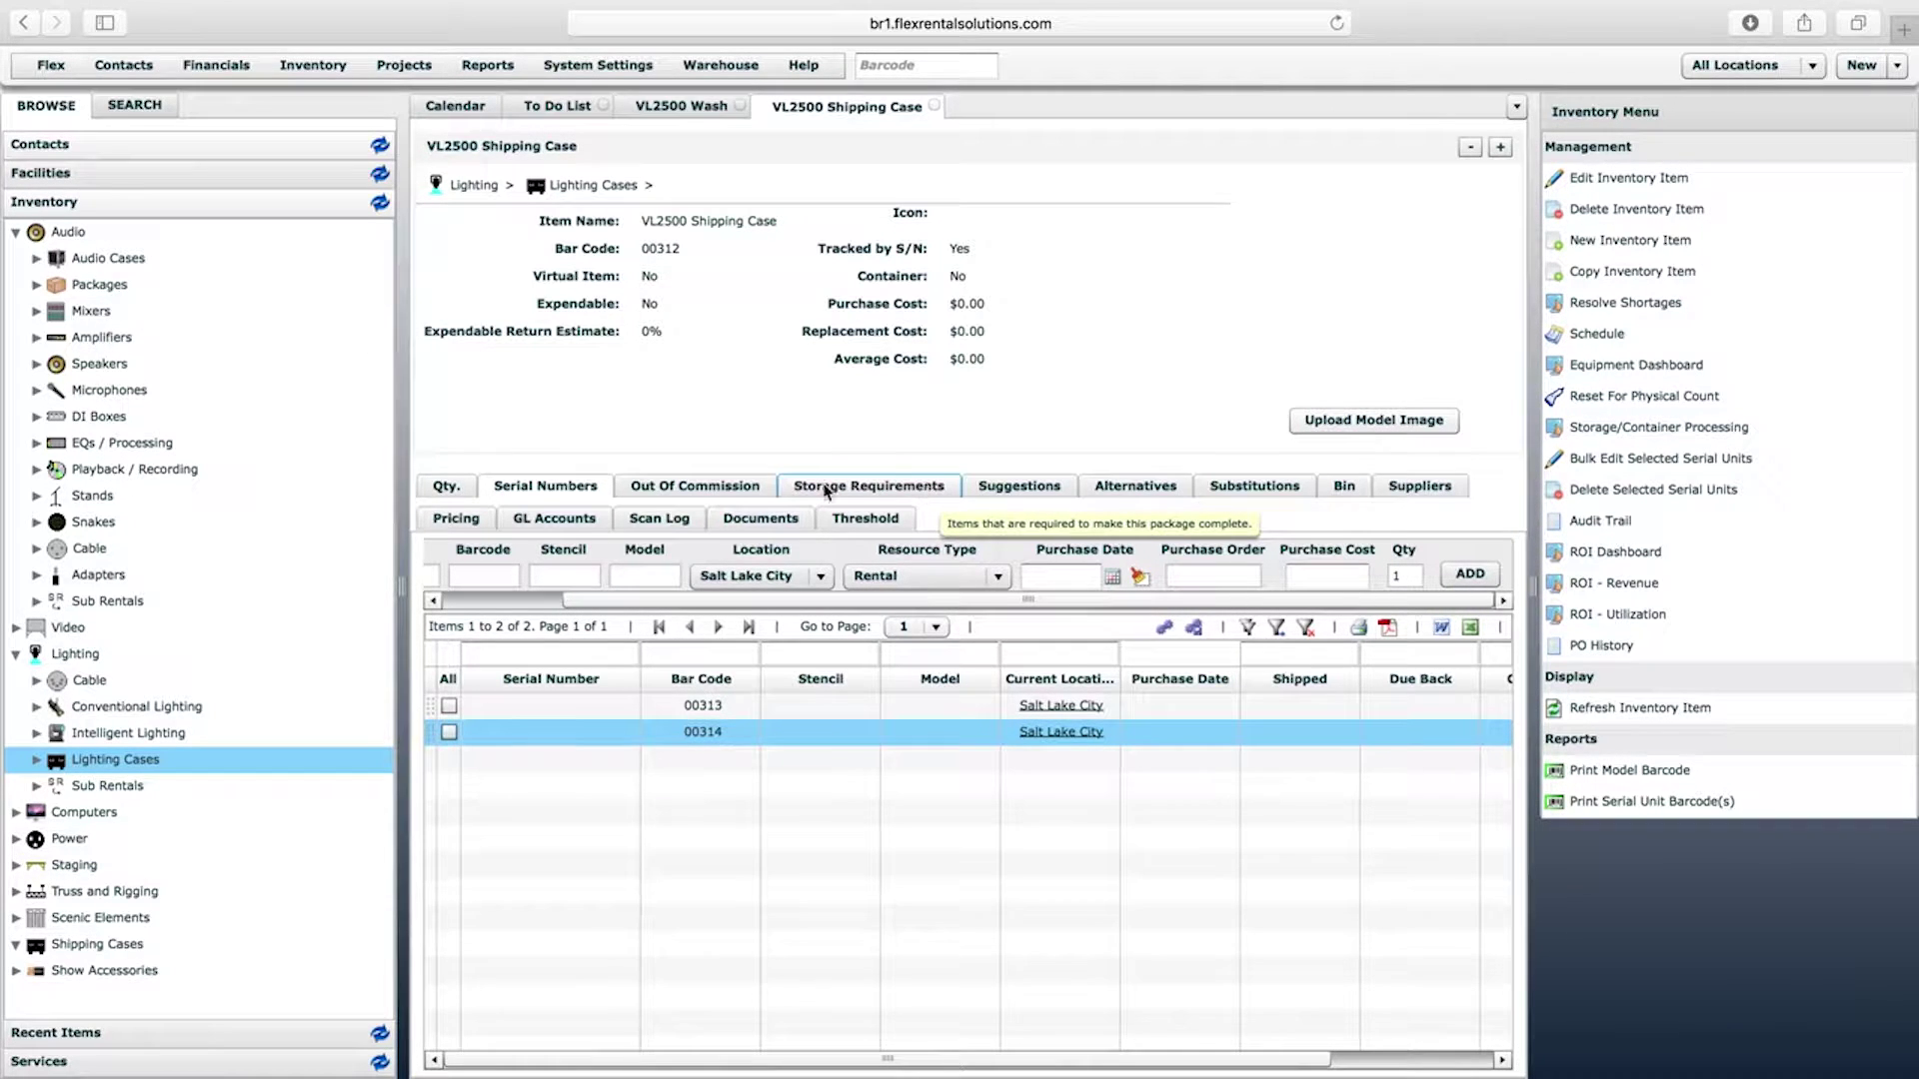
click(893, 488)
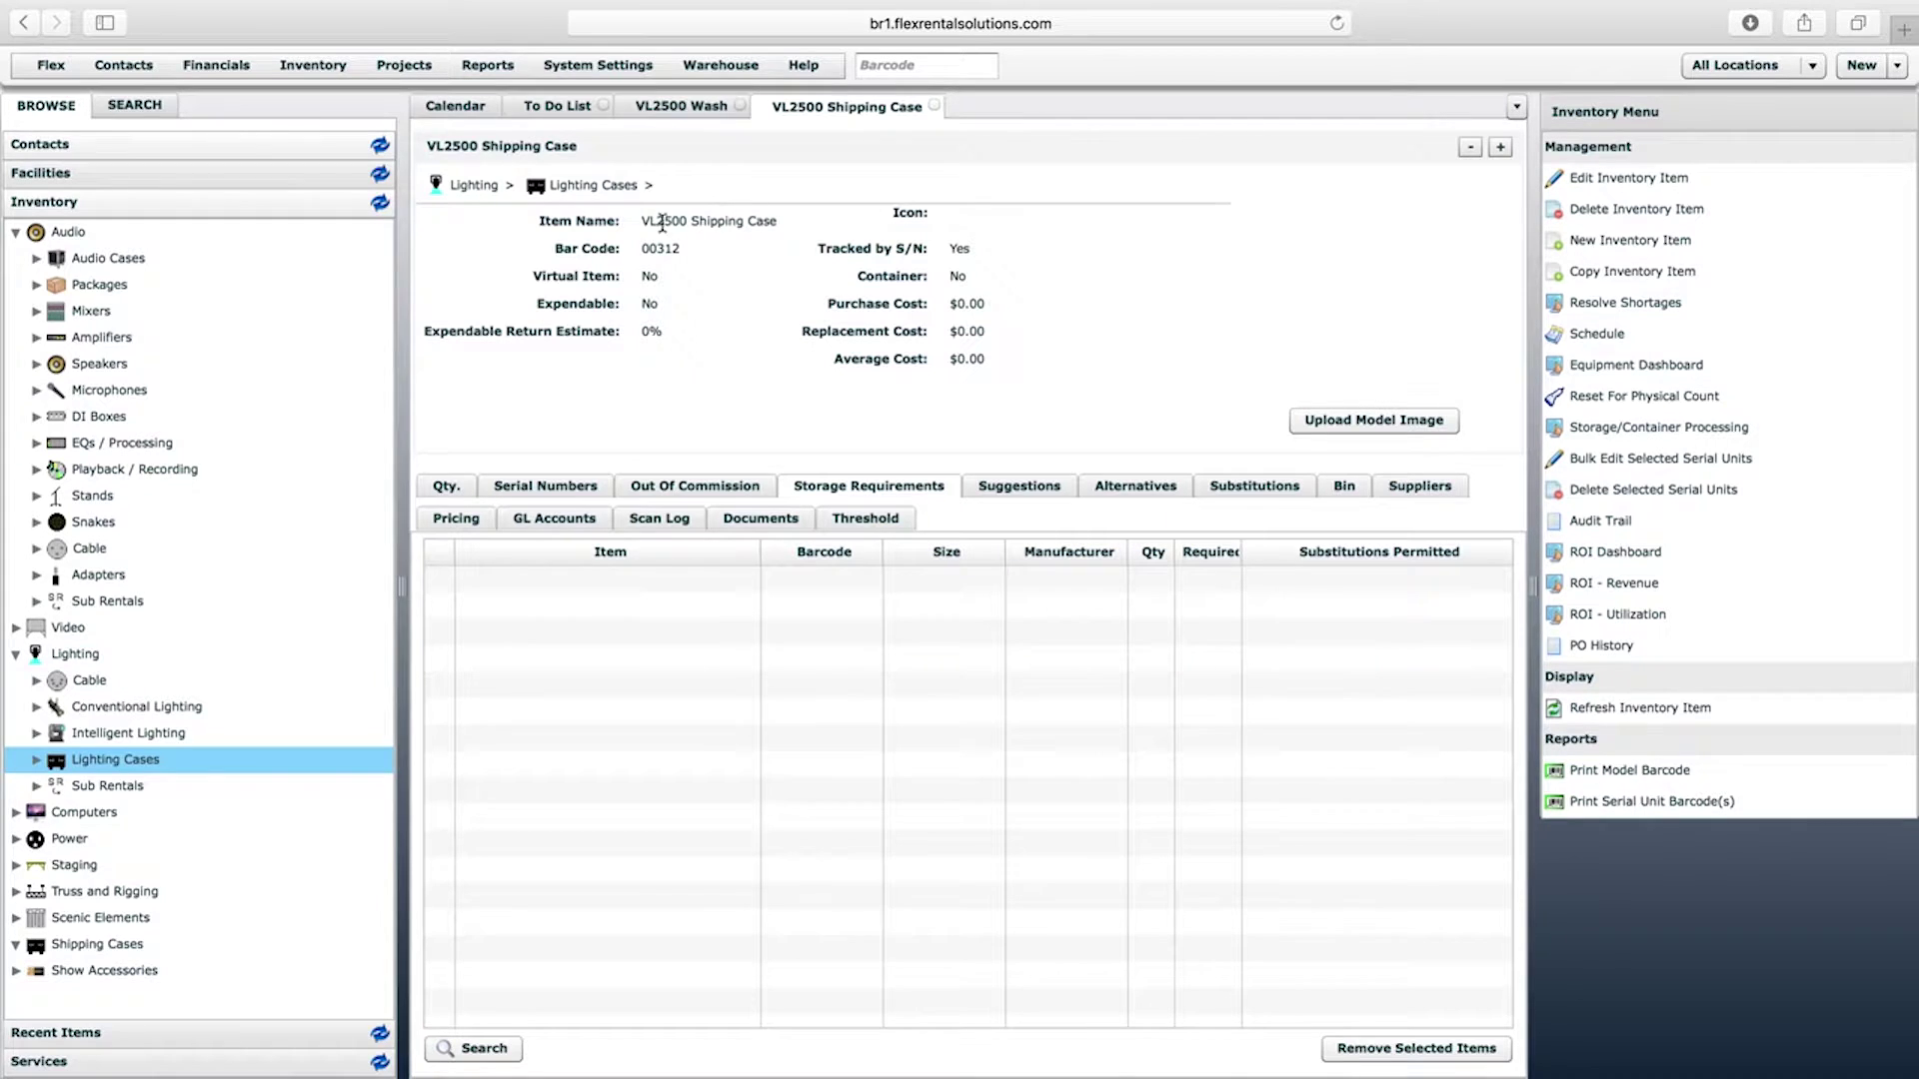
drag(640, 221, 766, 224)
click(765, 223)
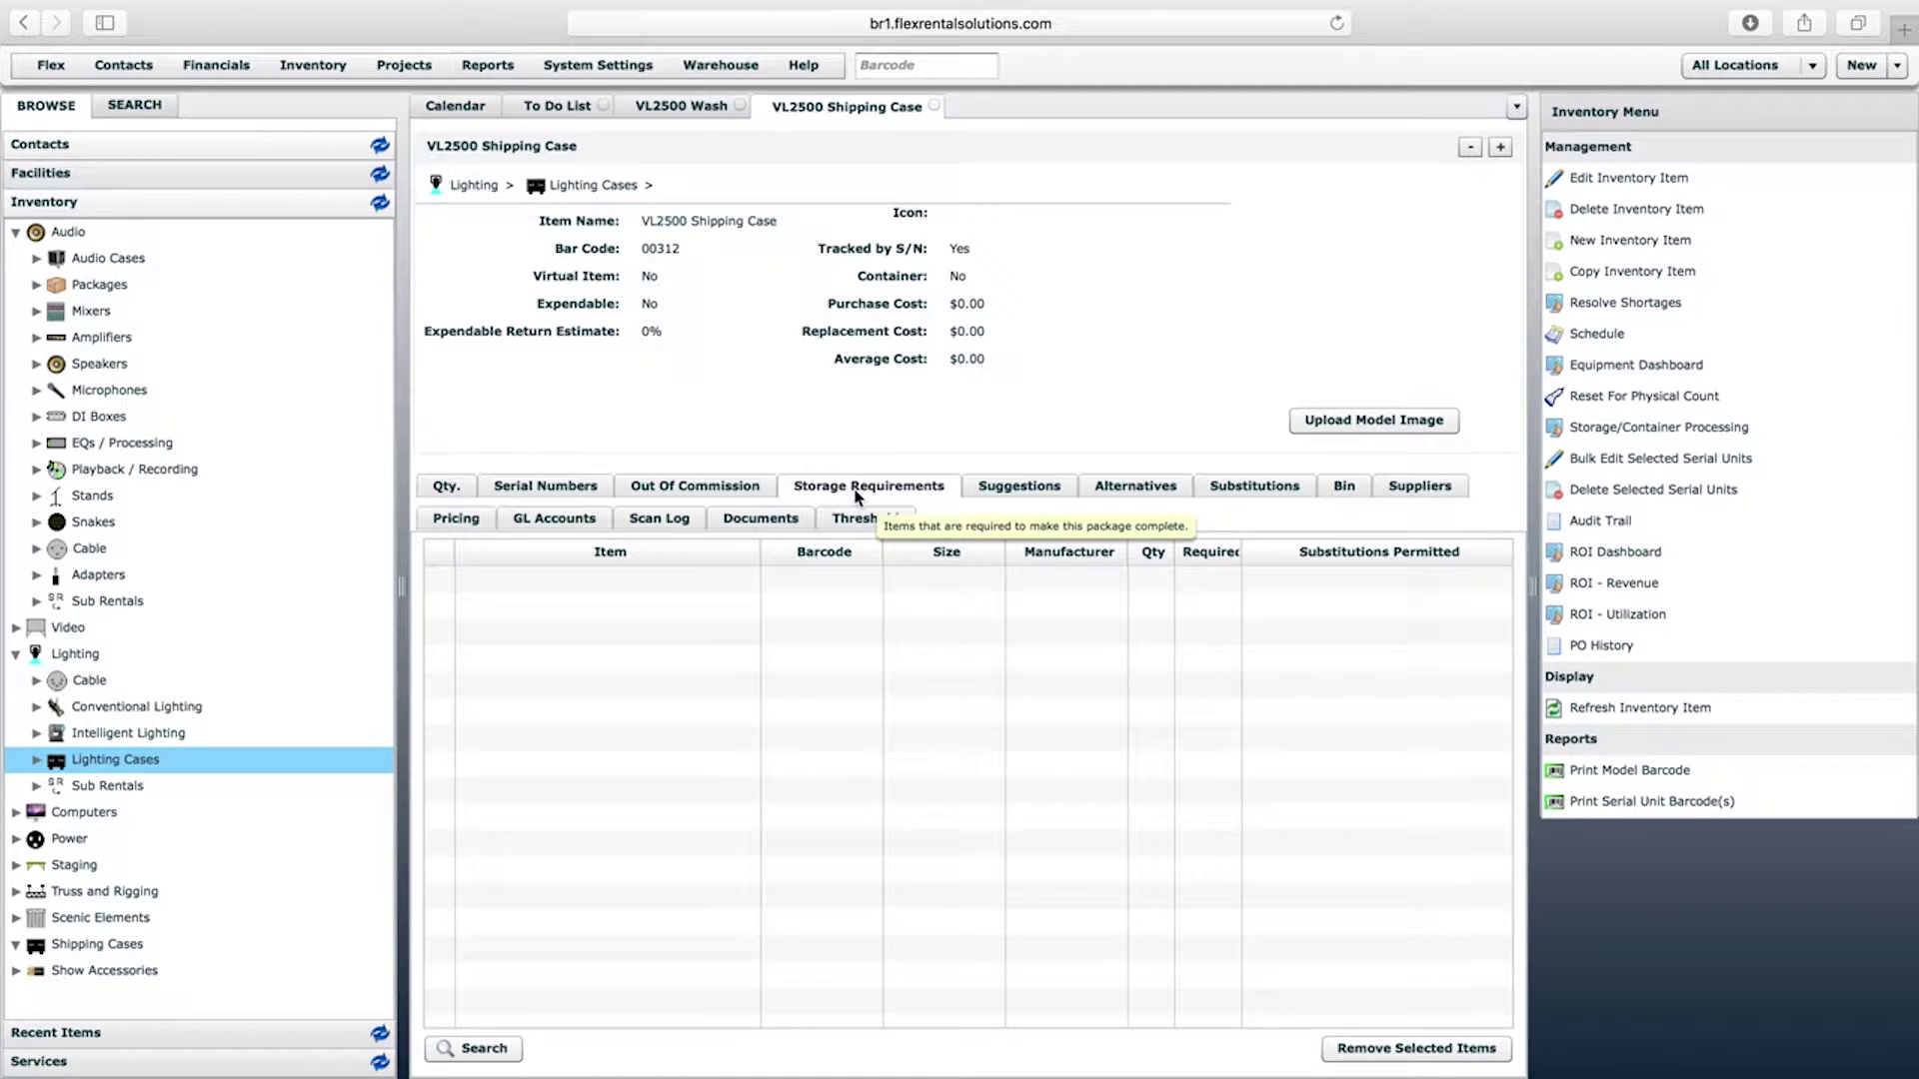
click(546, 487)
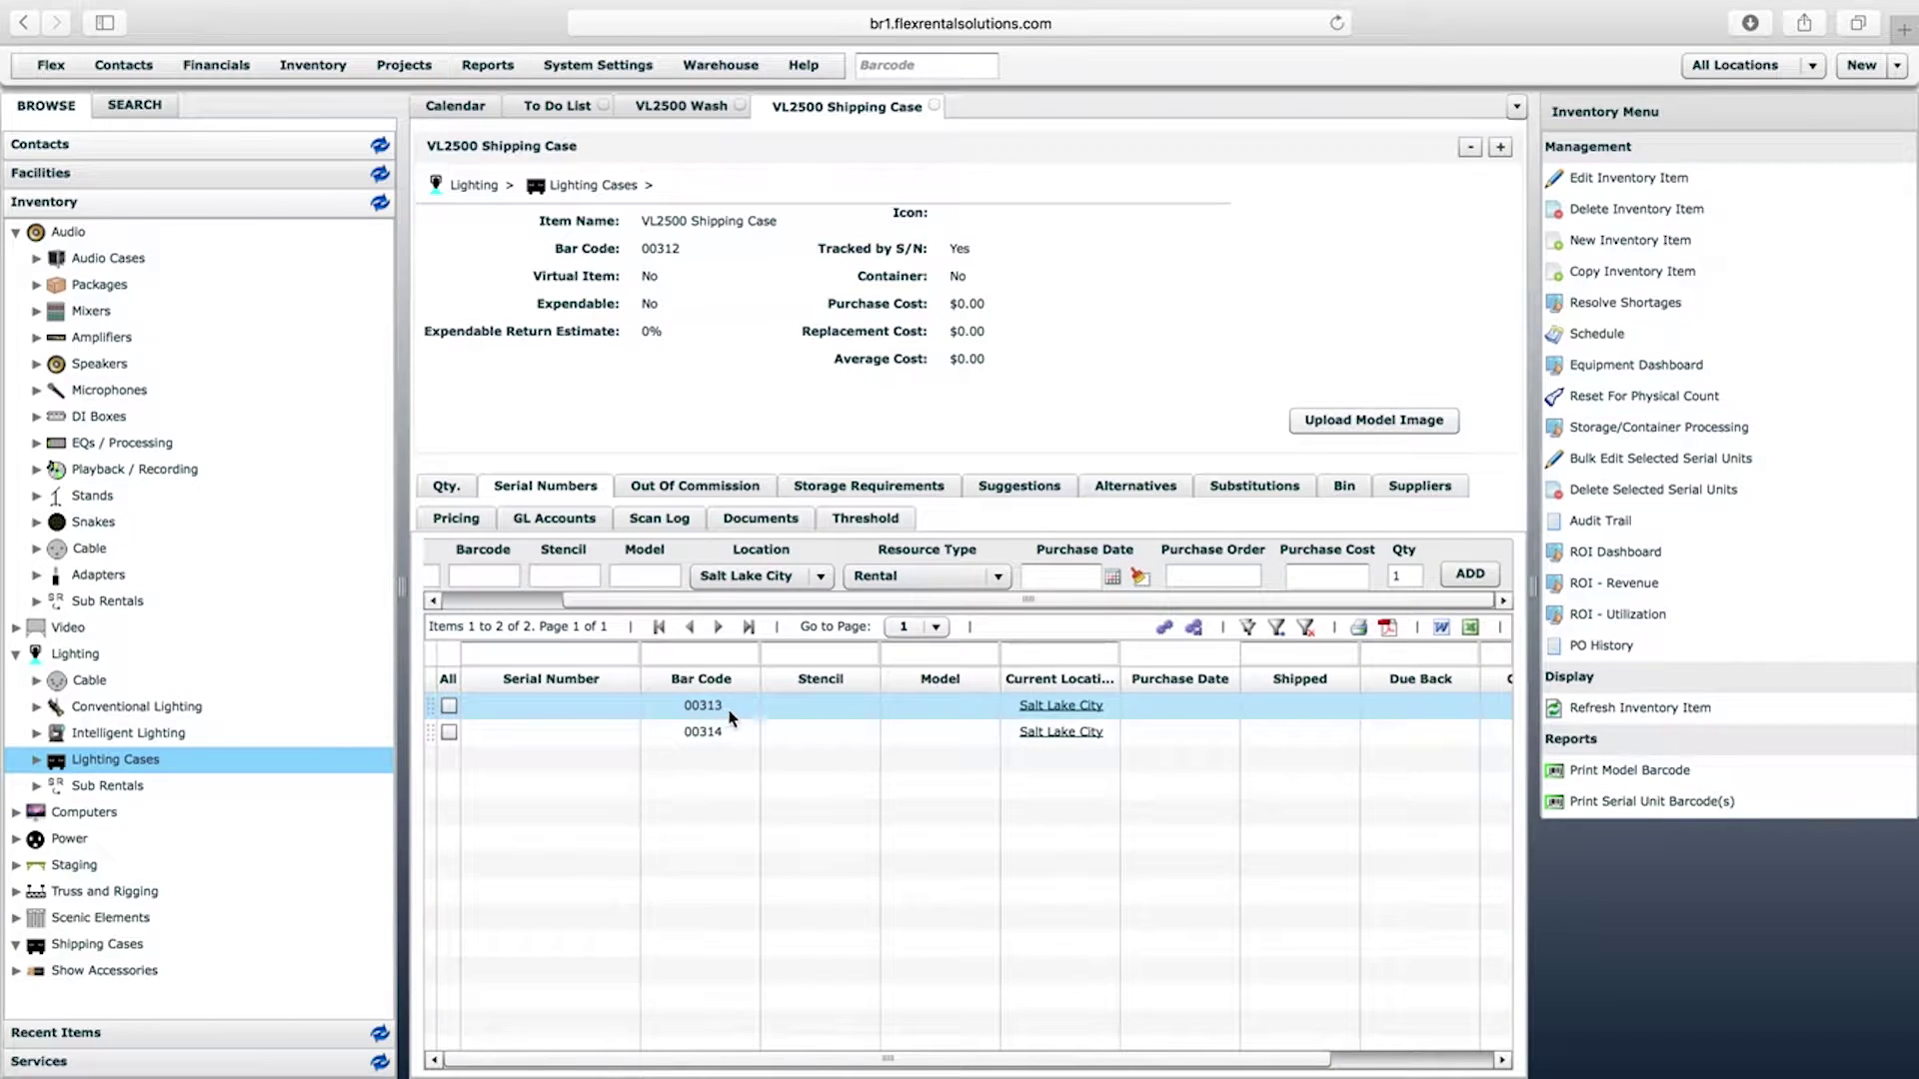
Add VL2500 Wash from Intelligent Lighting to the shipping case's storage requirements with a quantity of 2
click(878, 490)
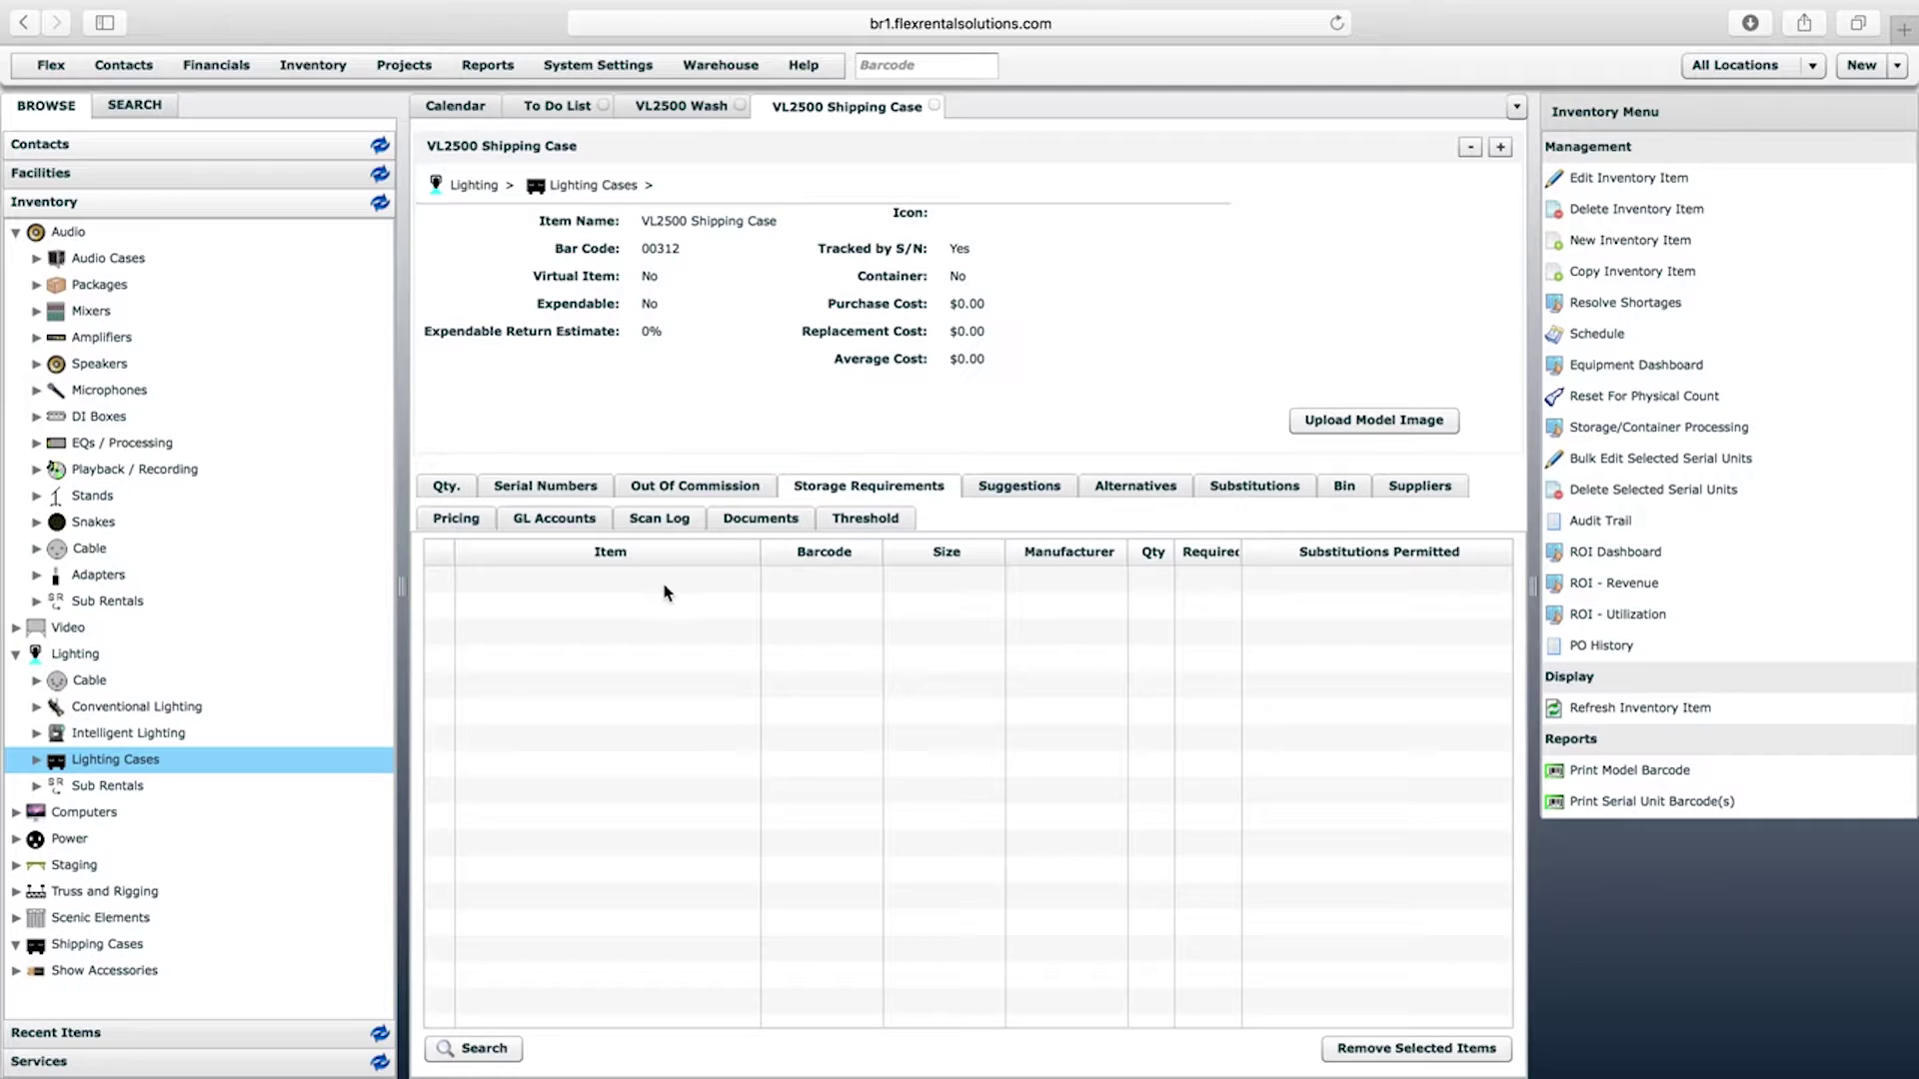
click(38, 735)
drag(130, 757, 580, 628)
text(2)
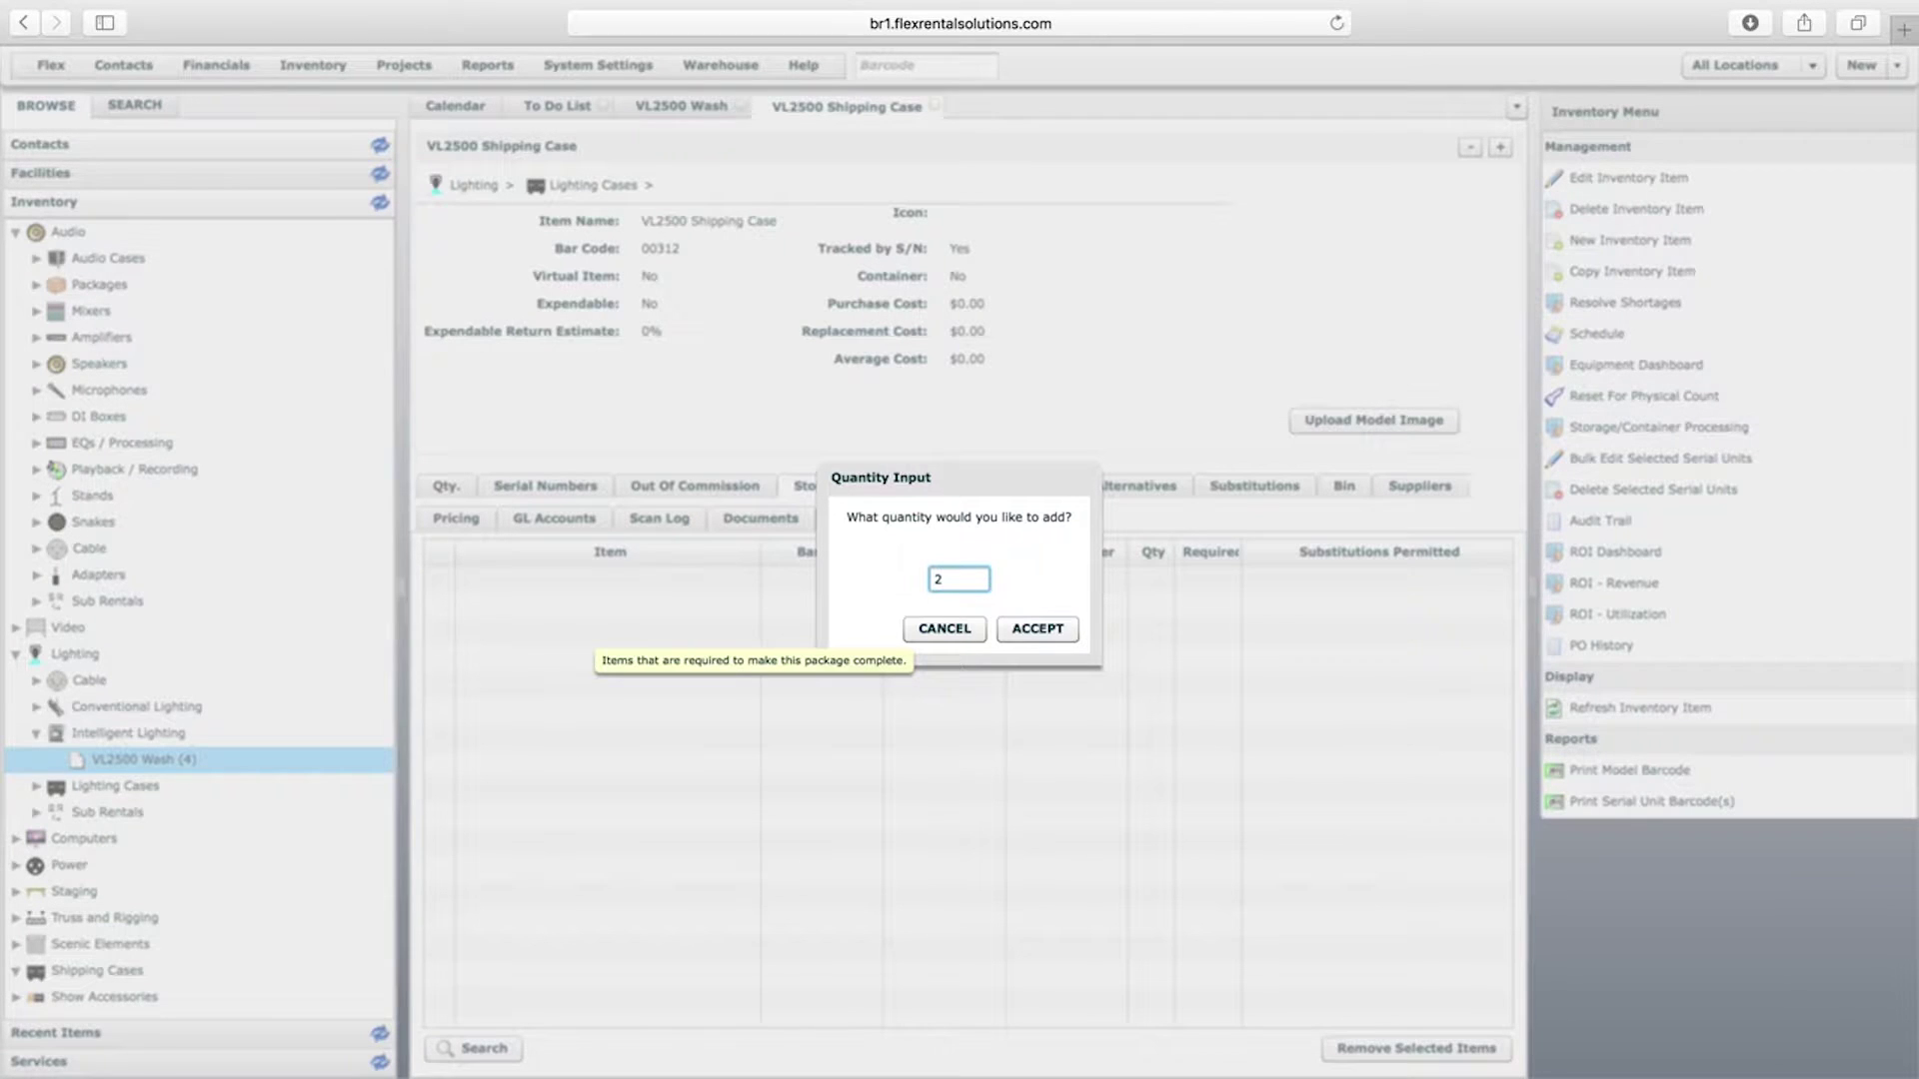
key(Return)
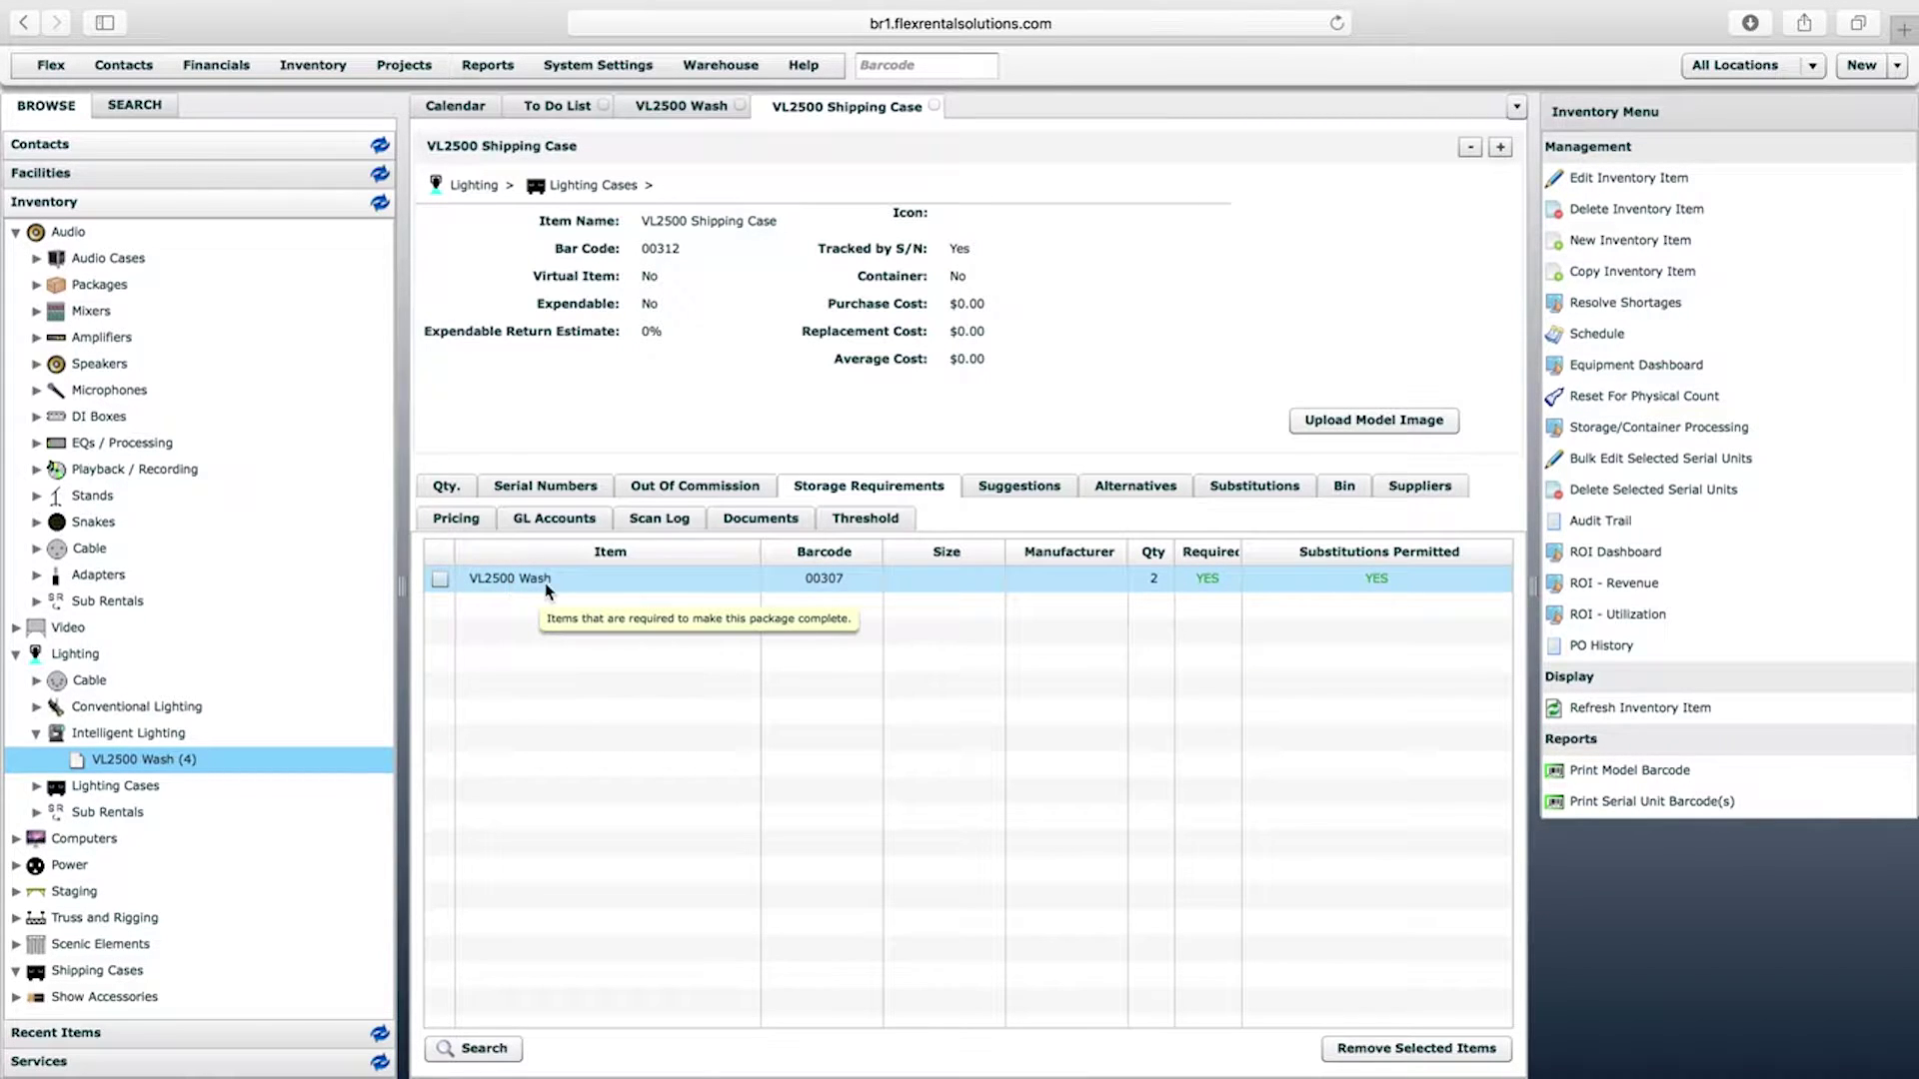
Compare the VL2500 Wash serial units with the shipping case's storage requirements
click(700, 108)
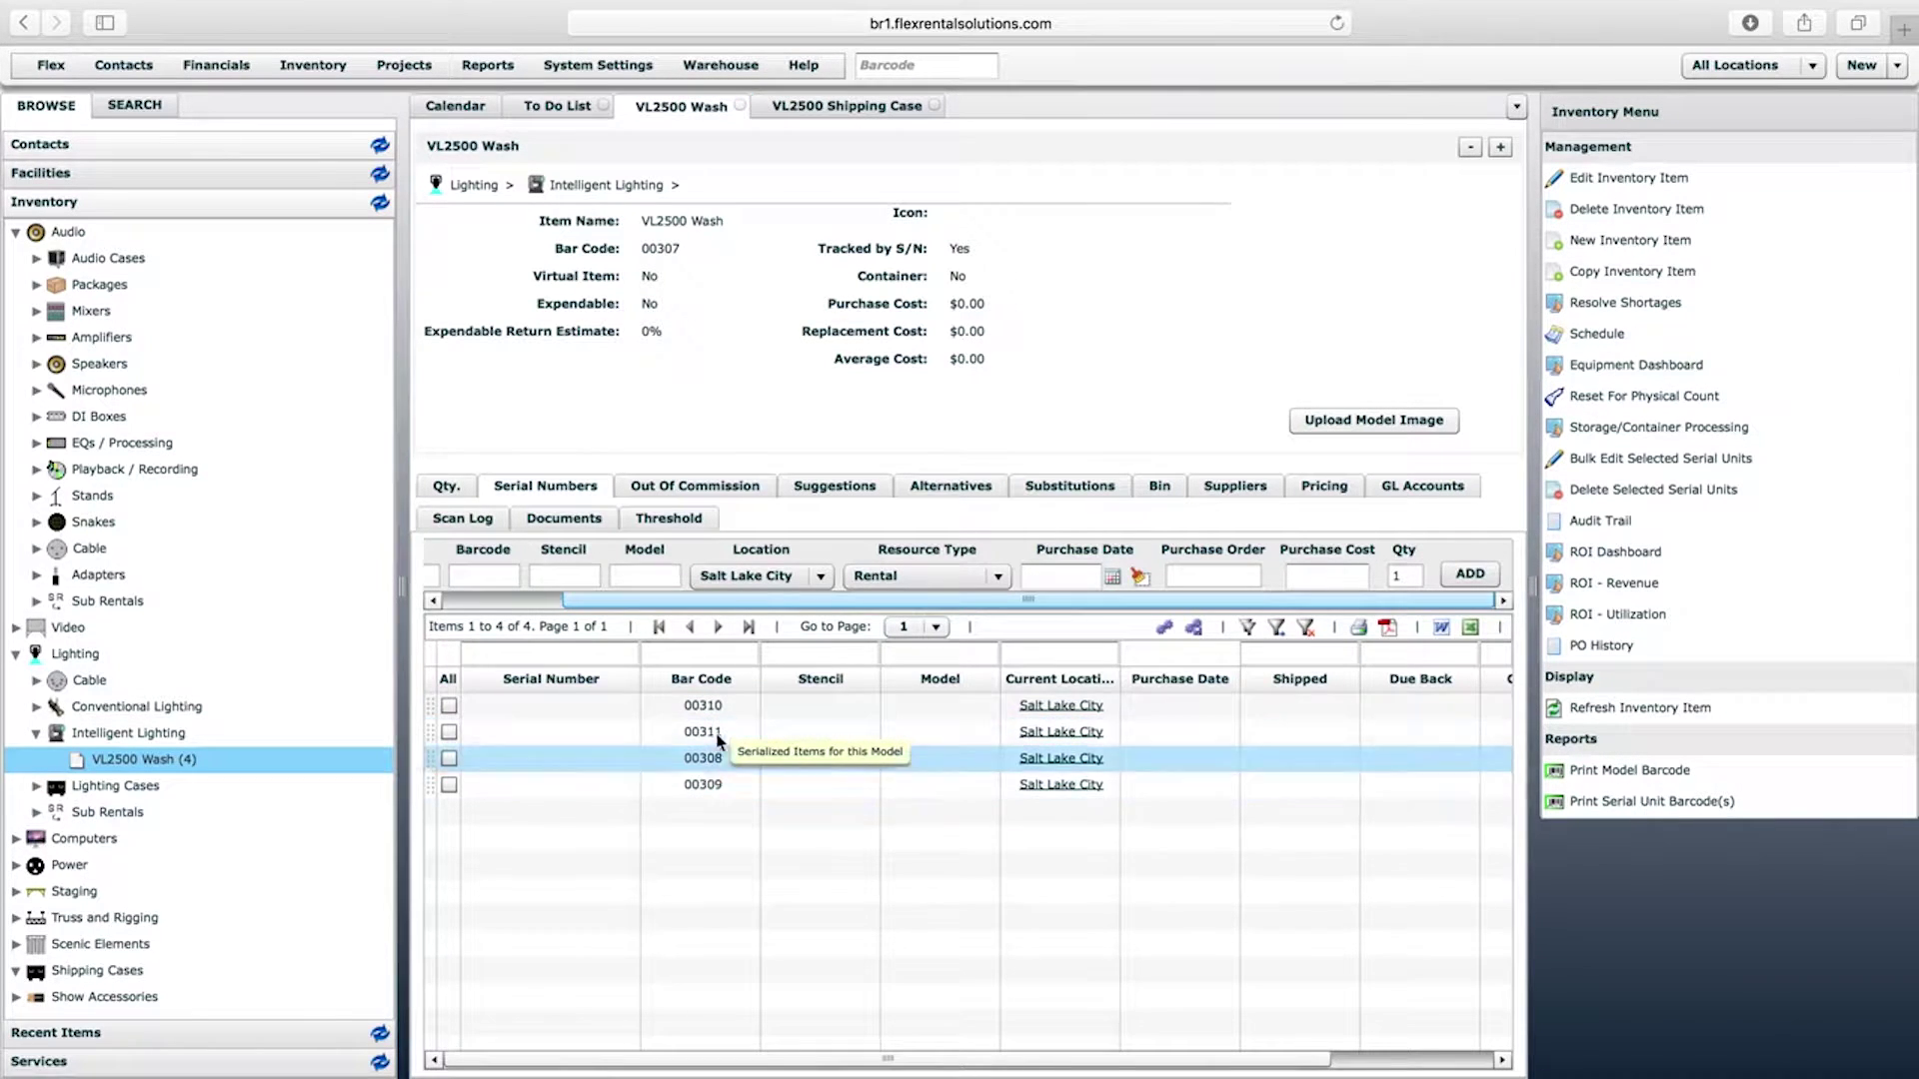
click(847, 107)
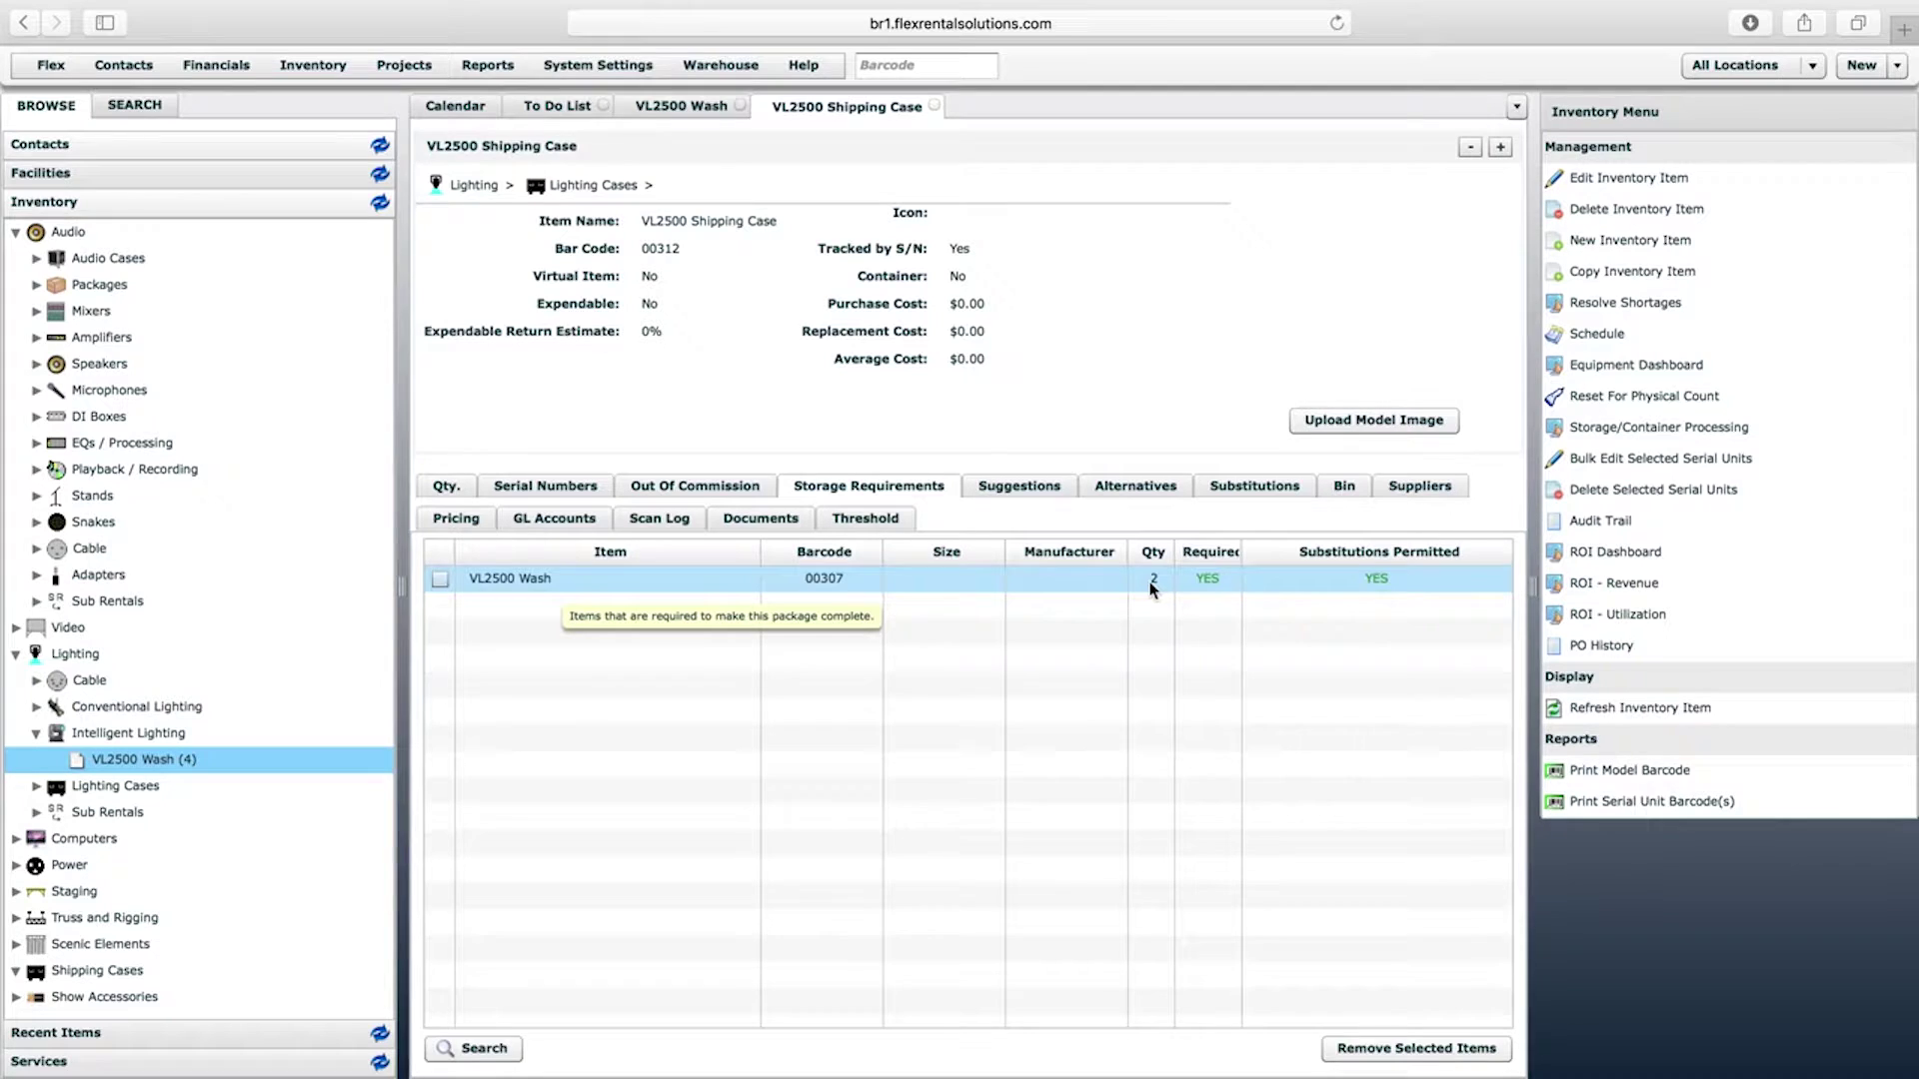
click(672, 395)
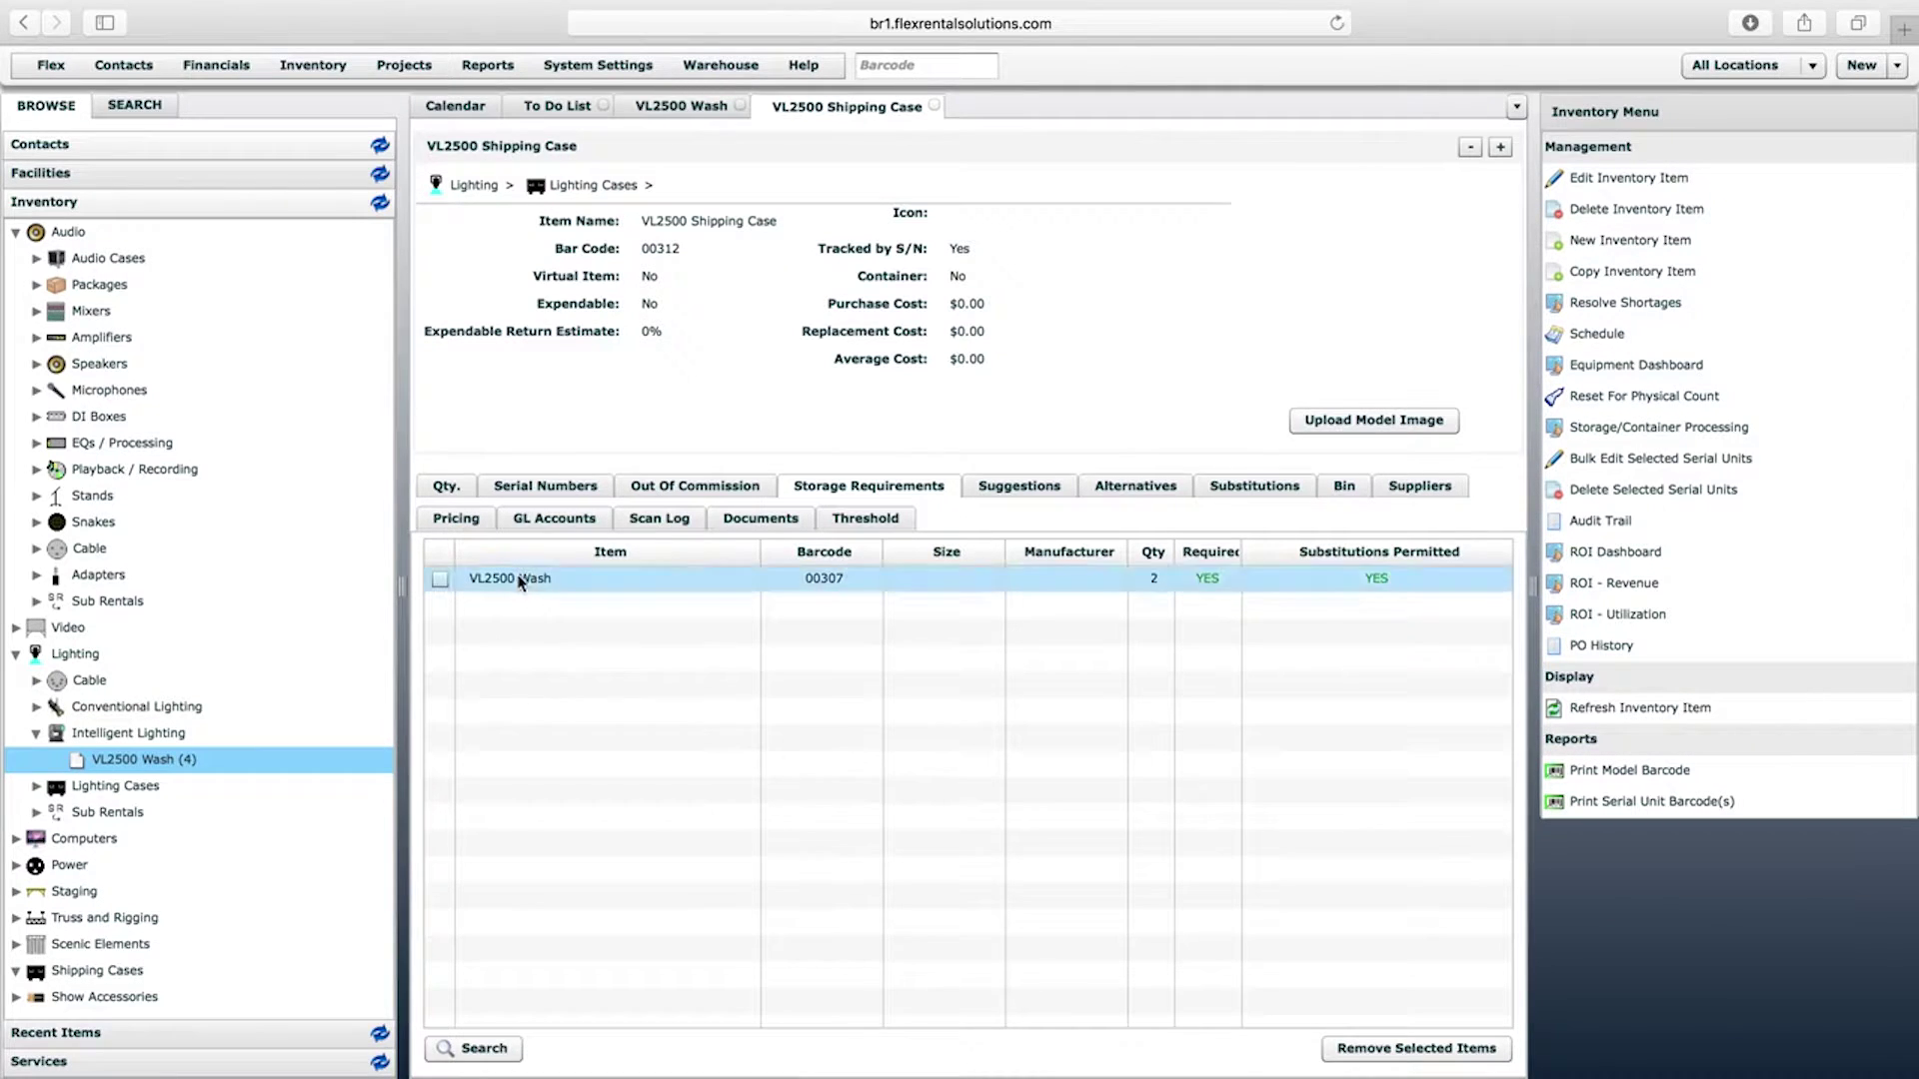
Create a child group named "Accessories" under the Lighting inventory group
right_click(78, 660)
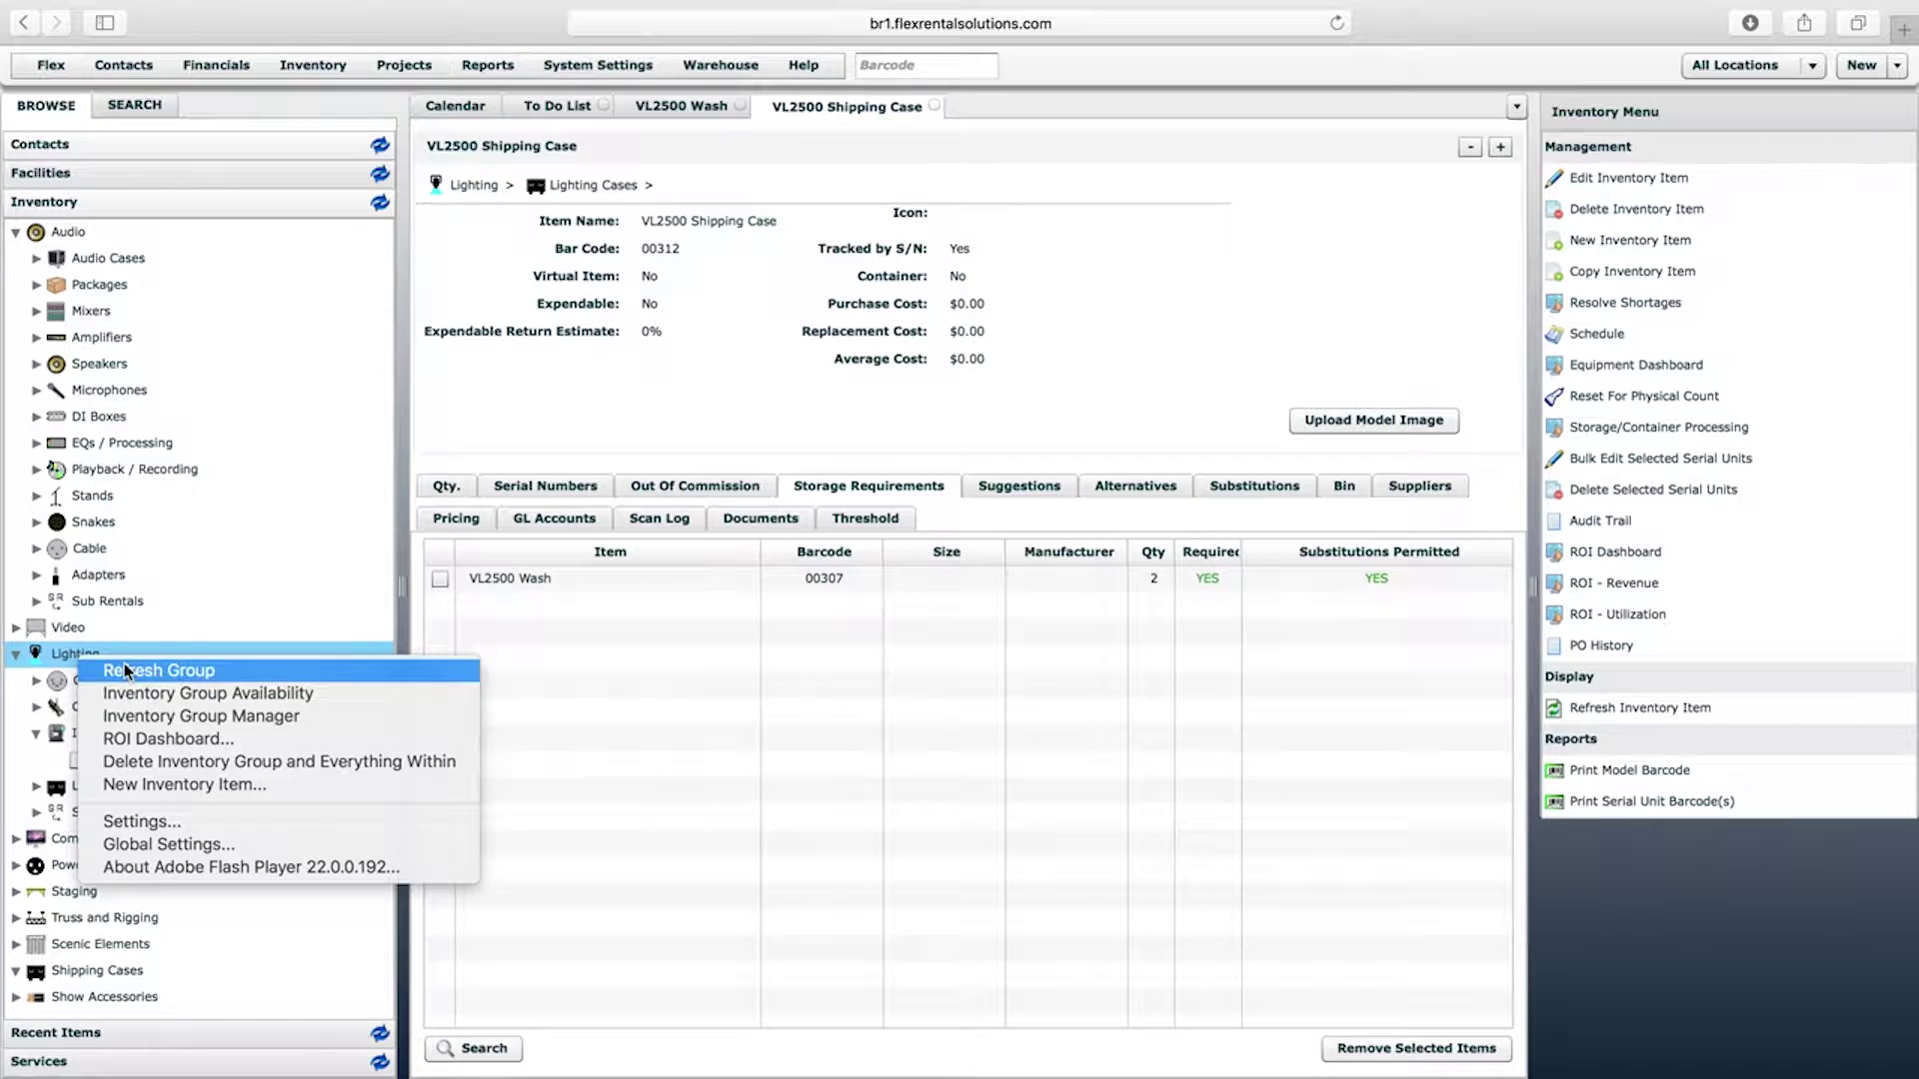
click(160, 716)
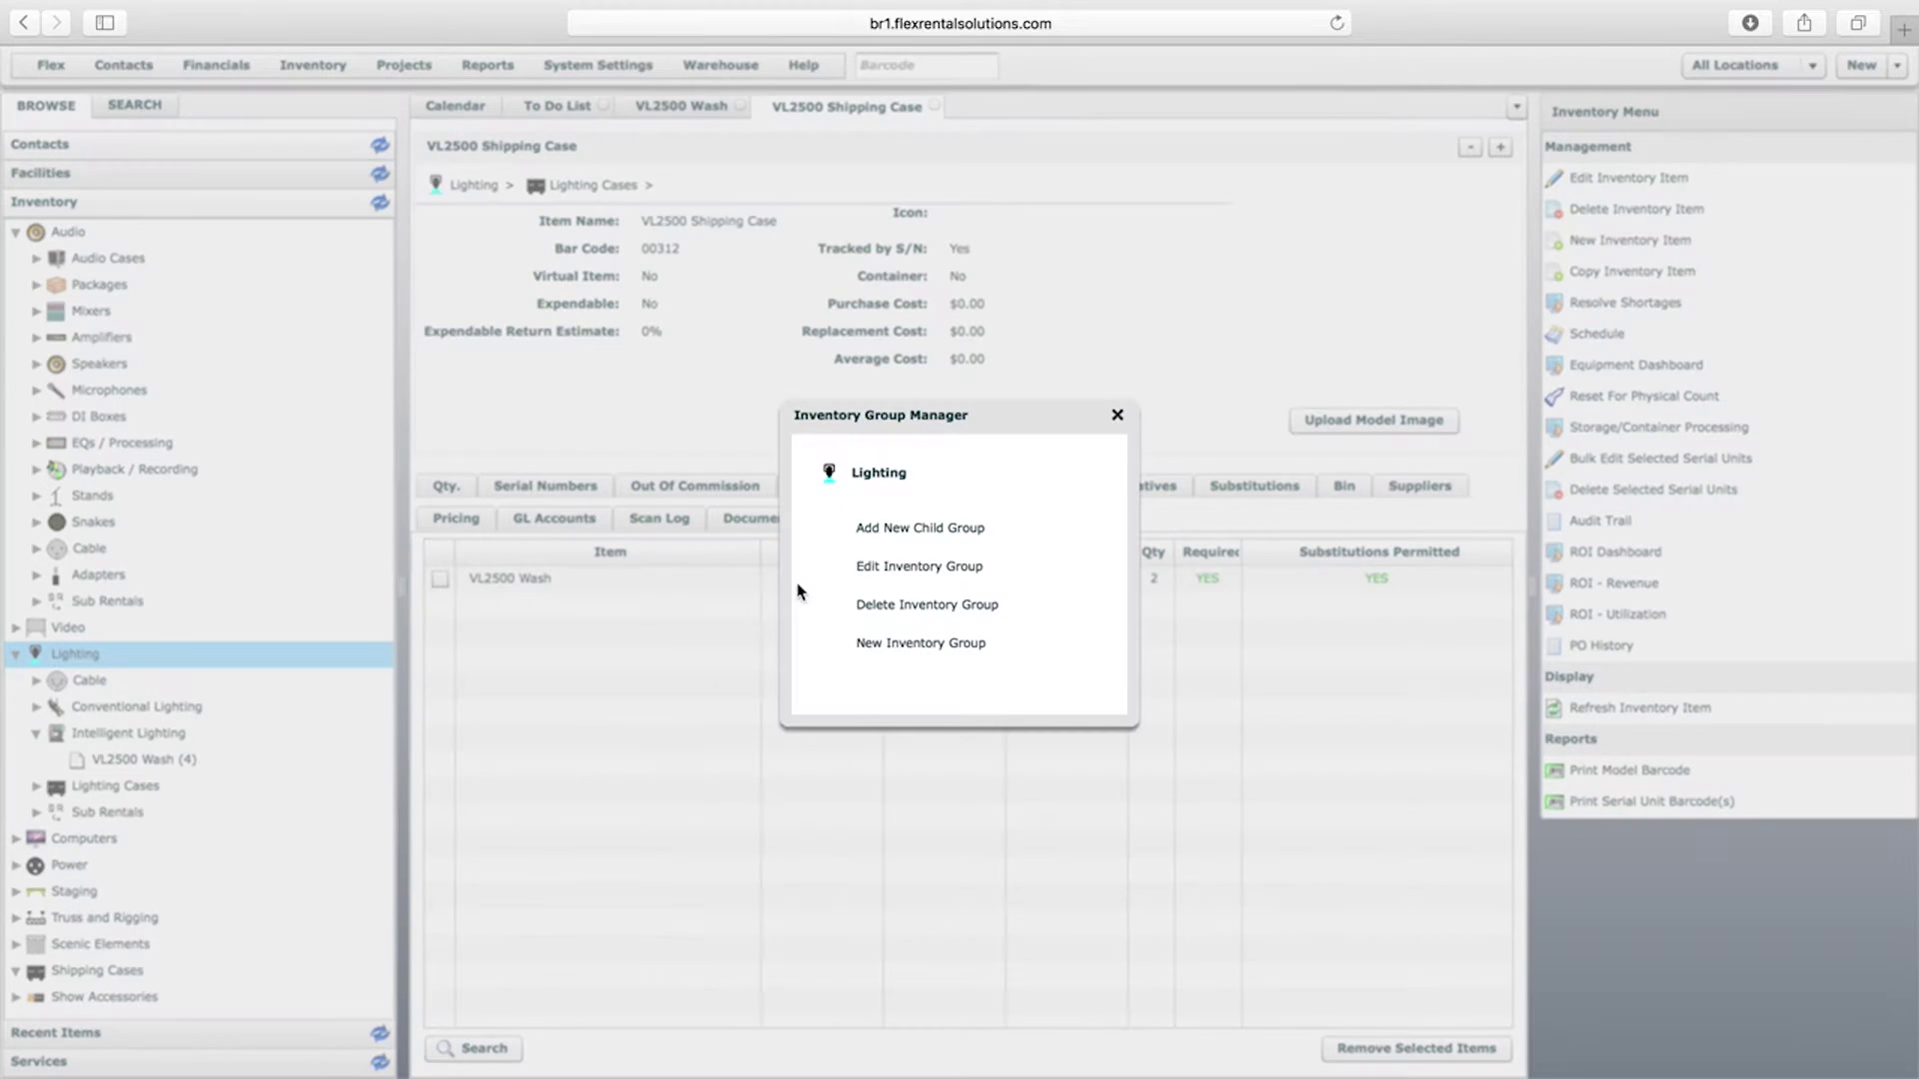
click(879, 526)
click(997, 533)
text(Accessories)
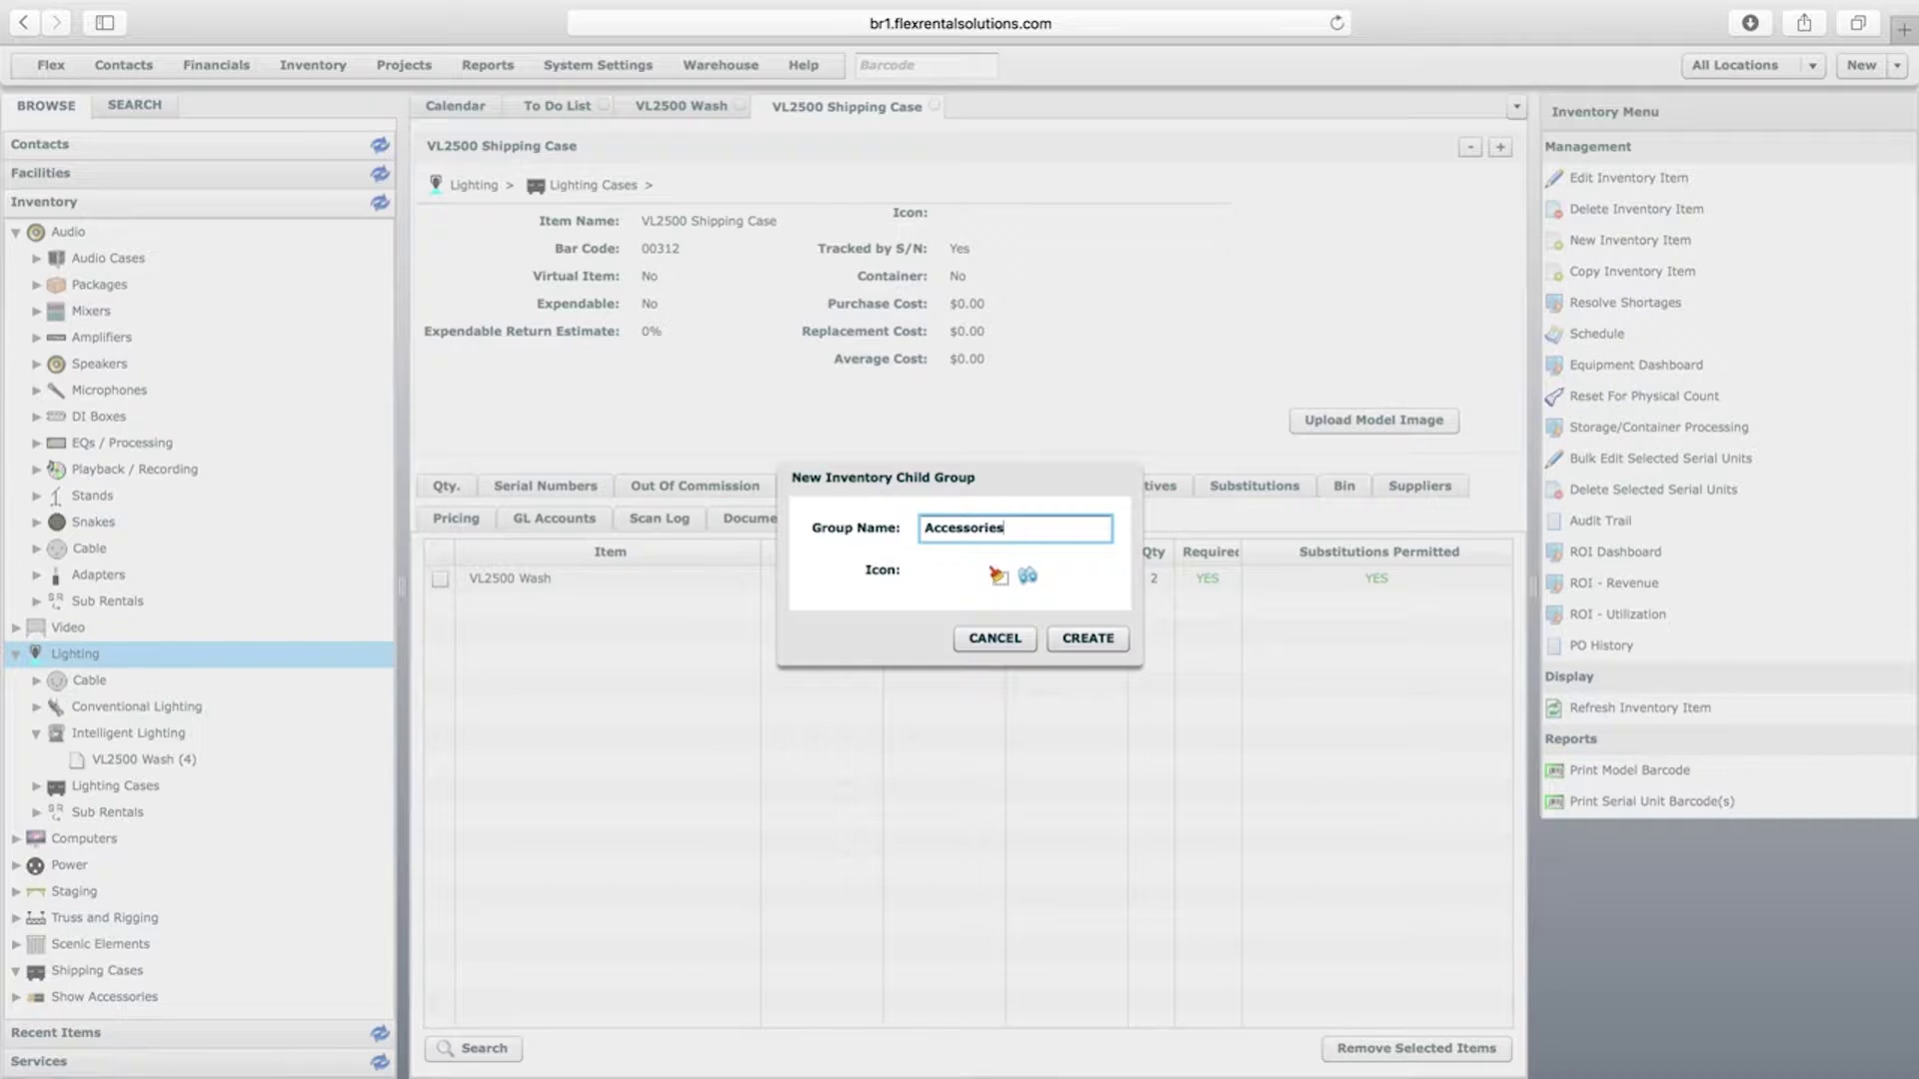
click(1088, 639)
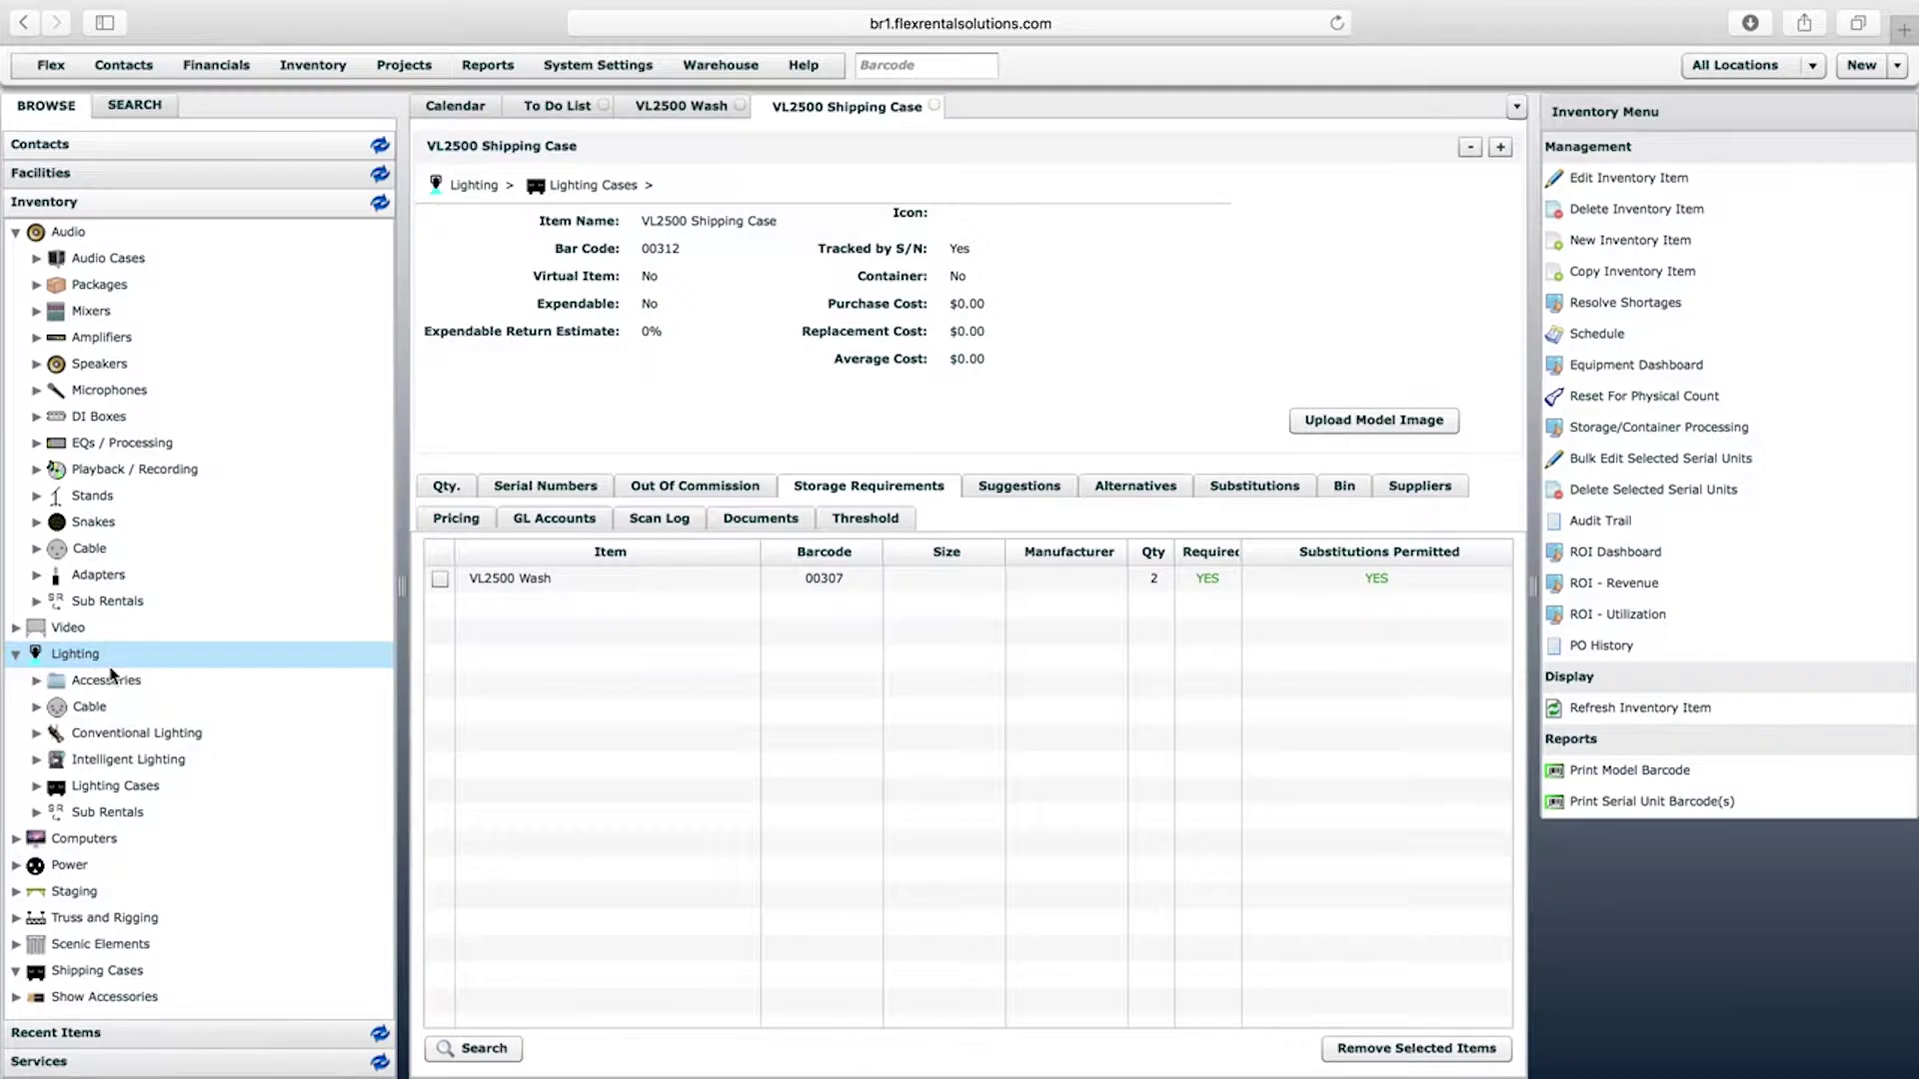
Add a new inventory item named "Lighting Safety Cable" to the Lighting Accessories group, using the Non Serialized Model preset
click(108, 683)
right_click(108, 686)
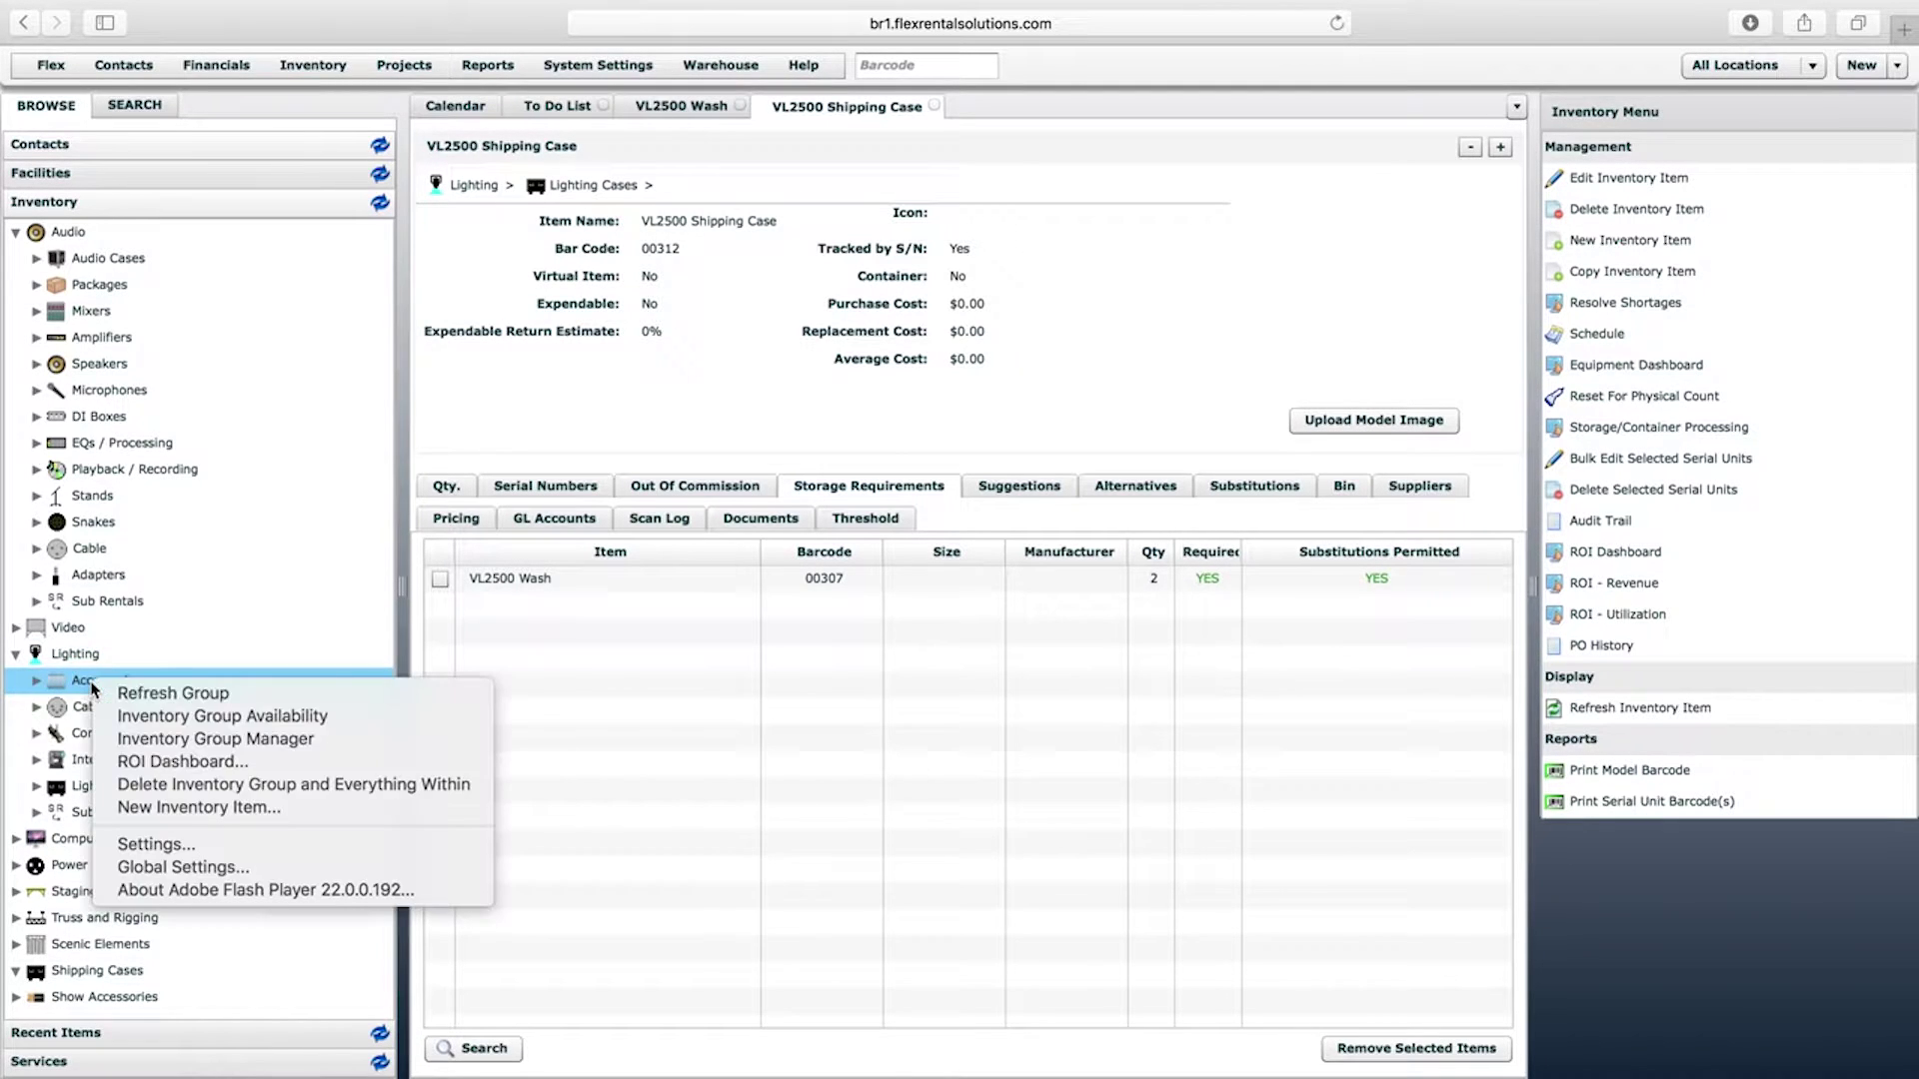
click(163, 809)
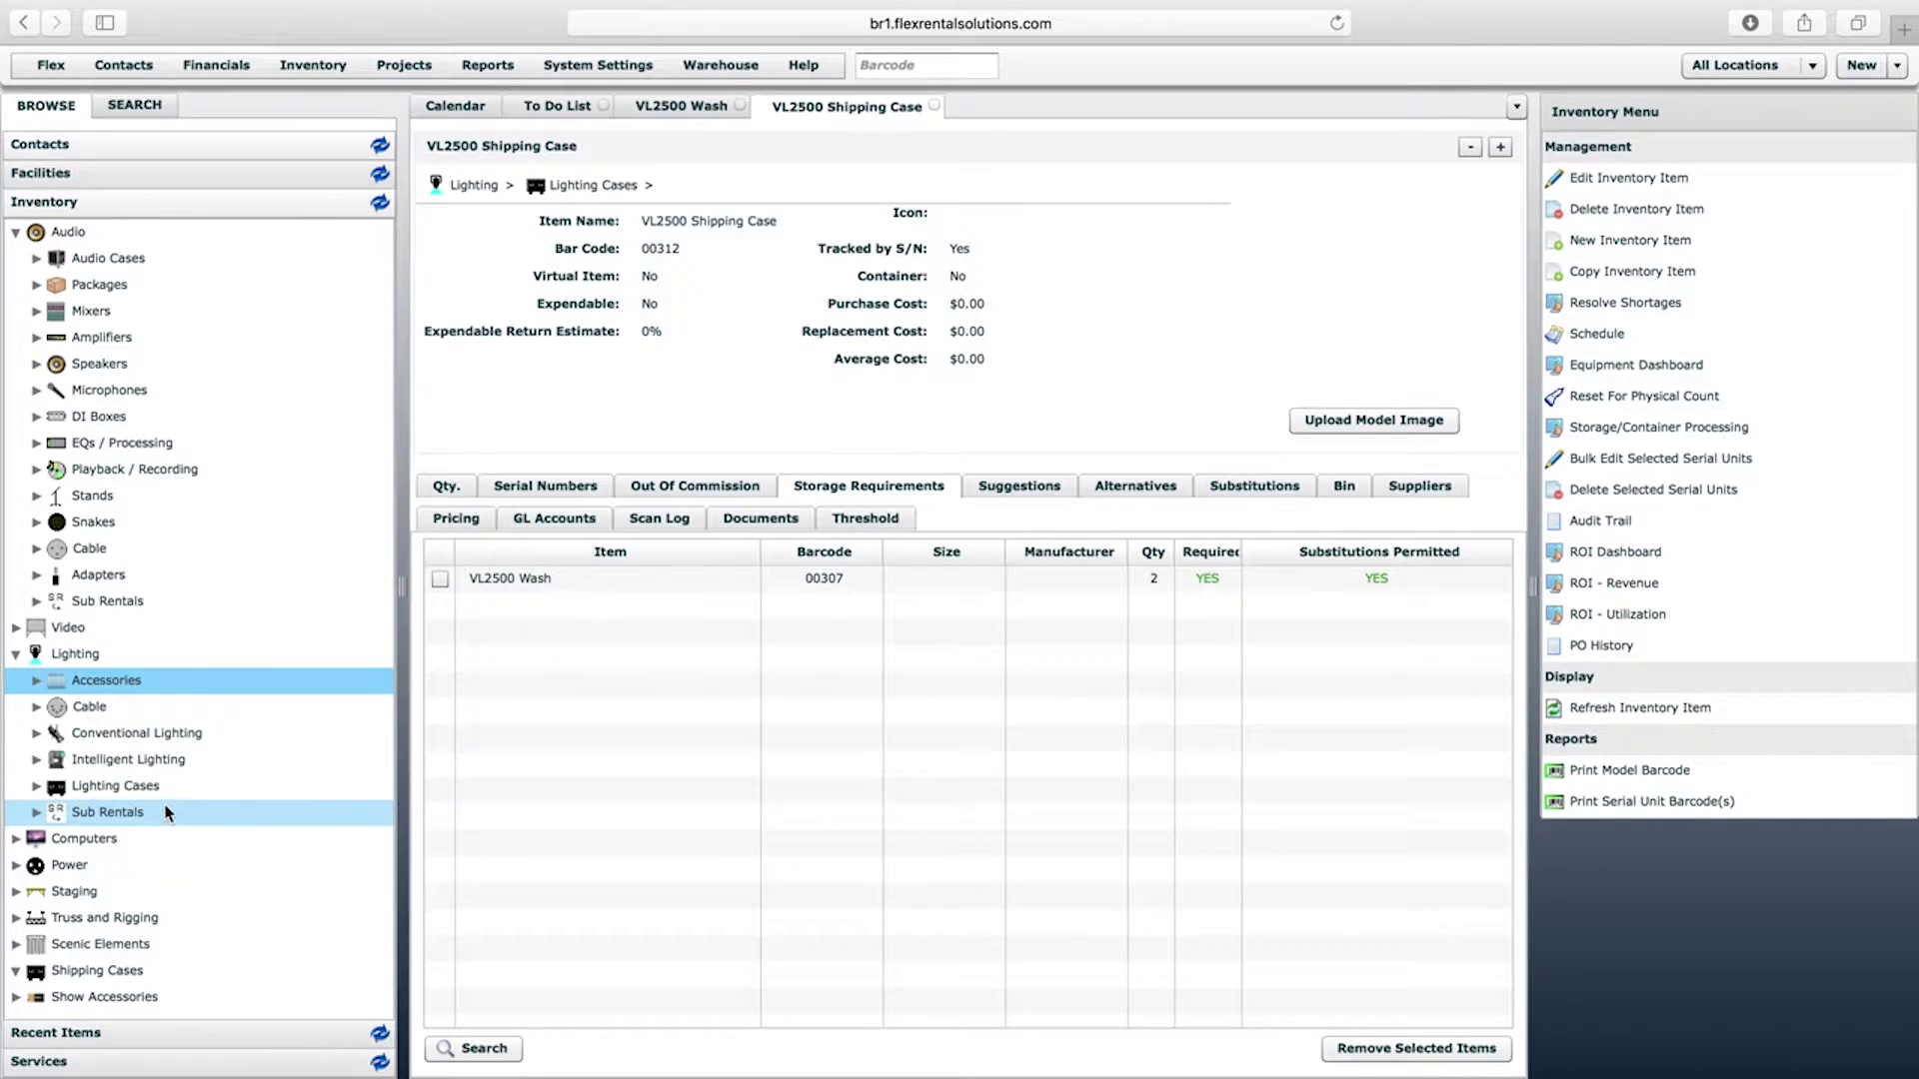
scroll(921, 160, down, 2)
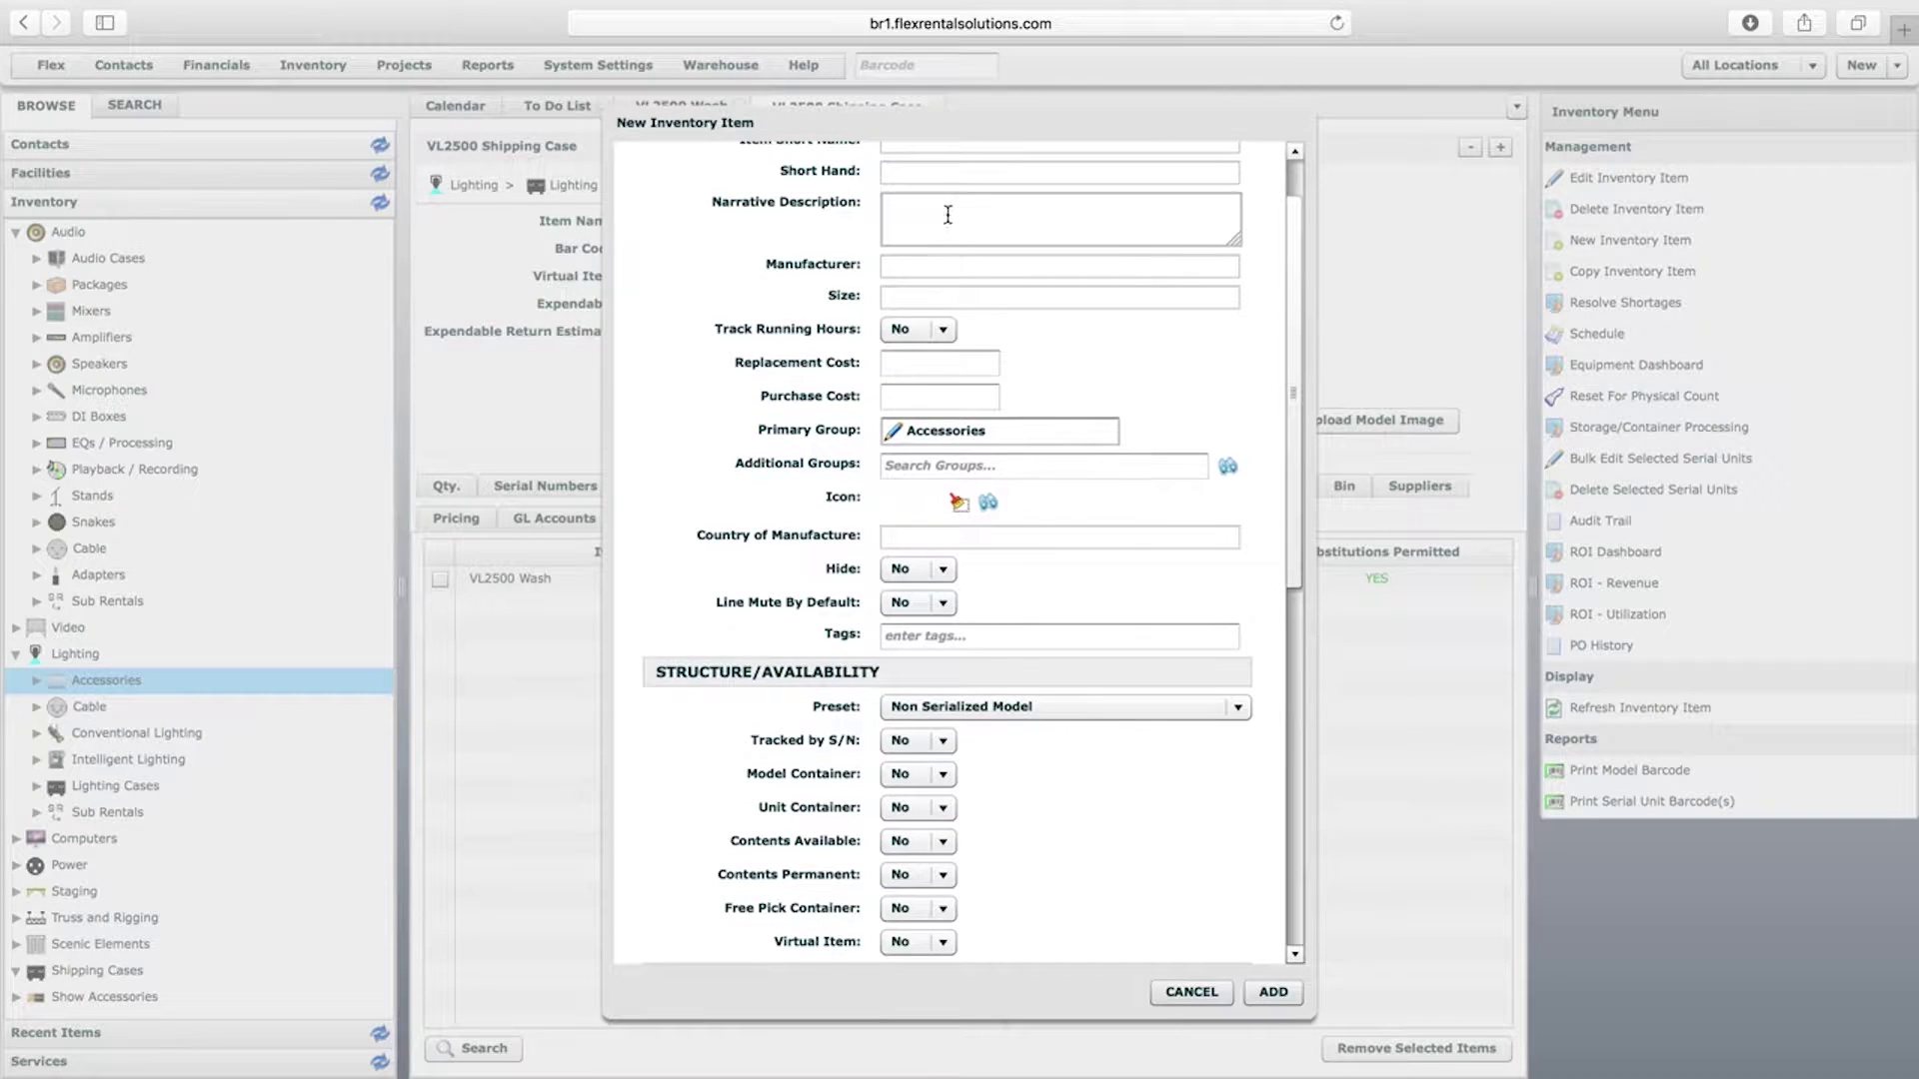
scroll(946, 210, up, 2)
text(Lighting Safety Cable)
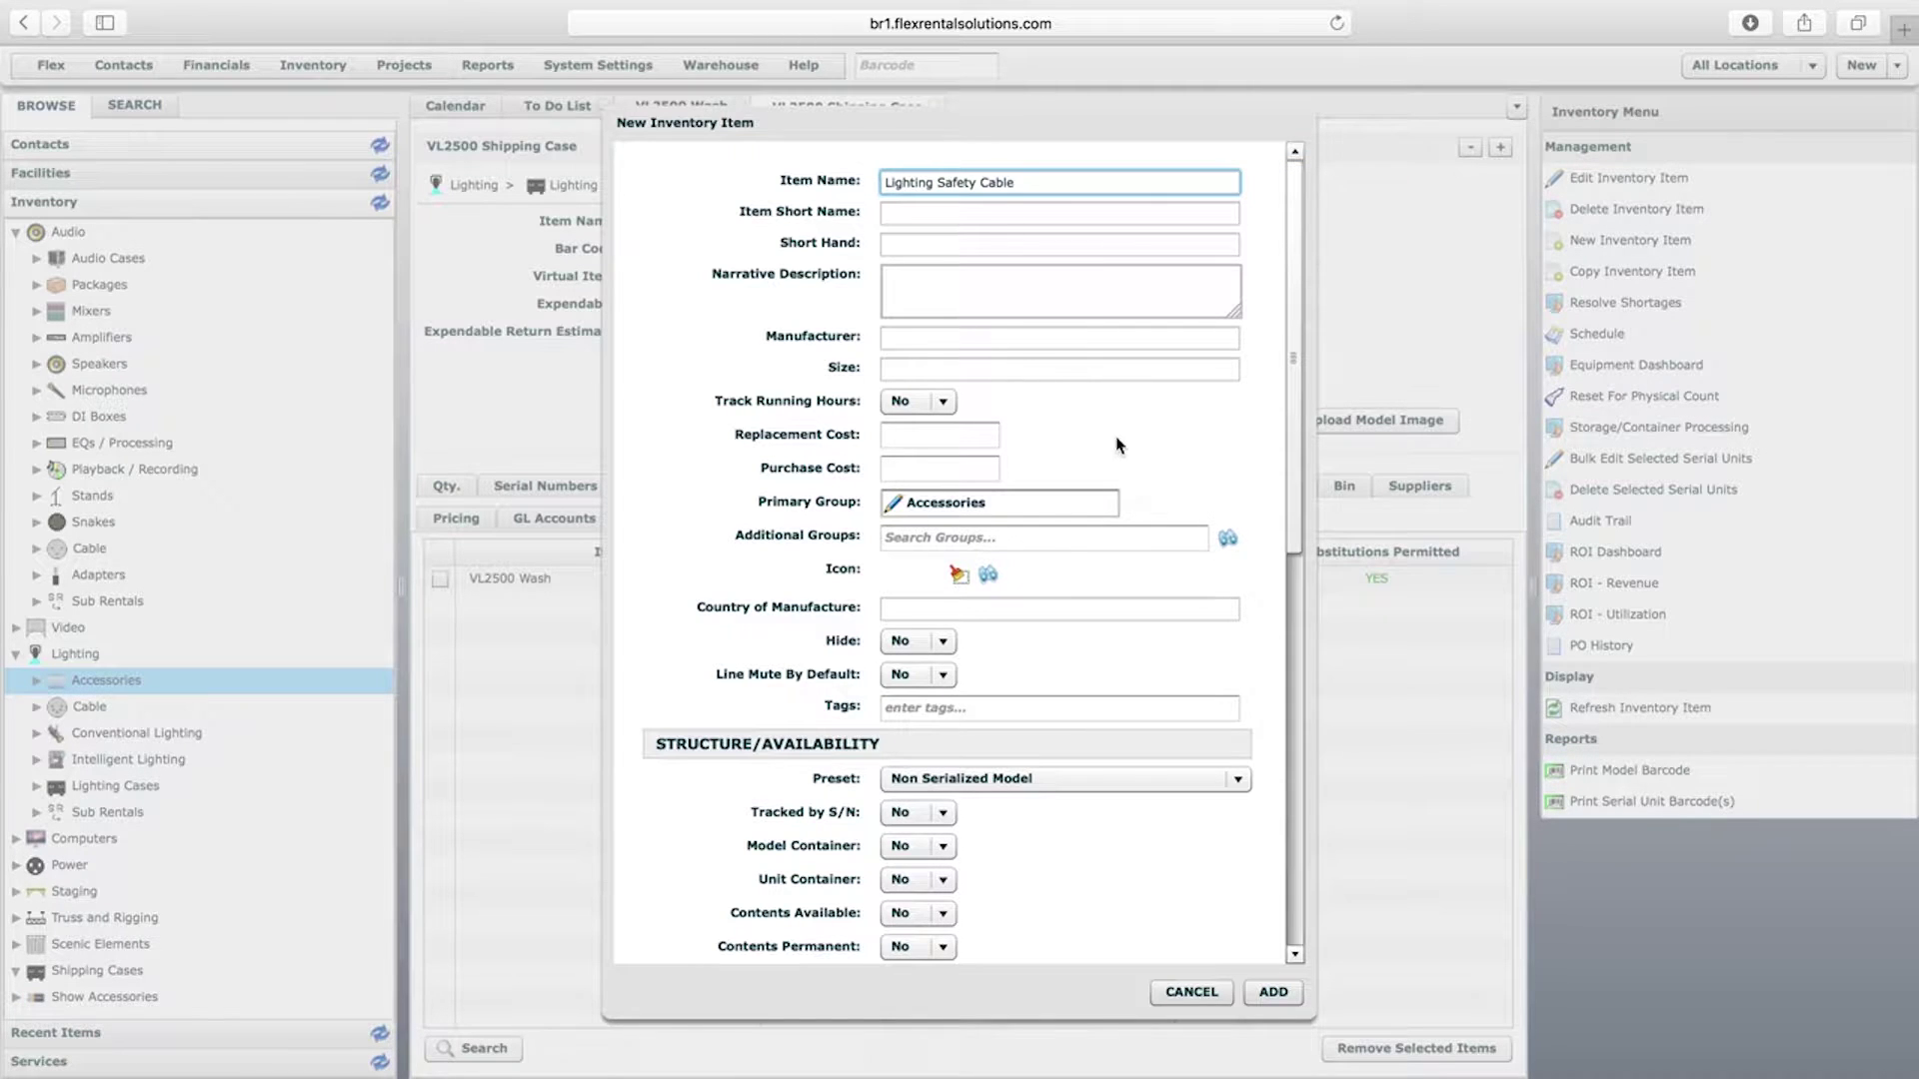
scroll(1302, 435, down, 1)
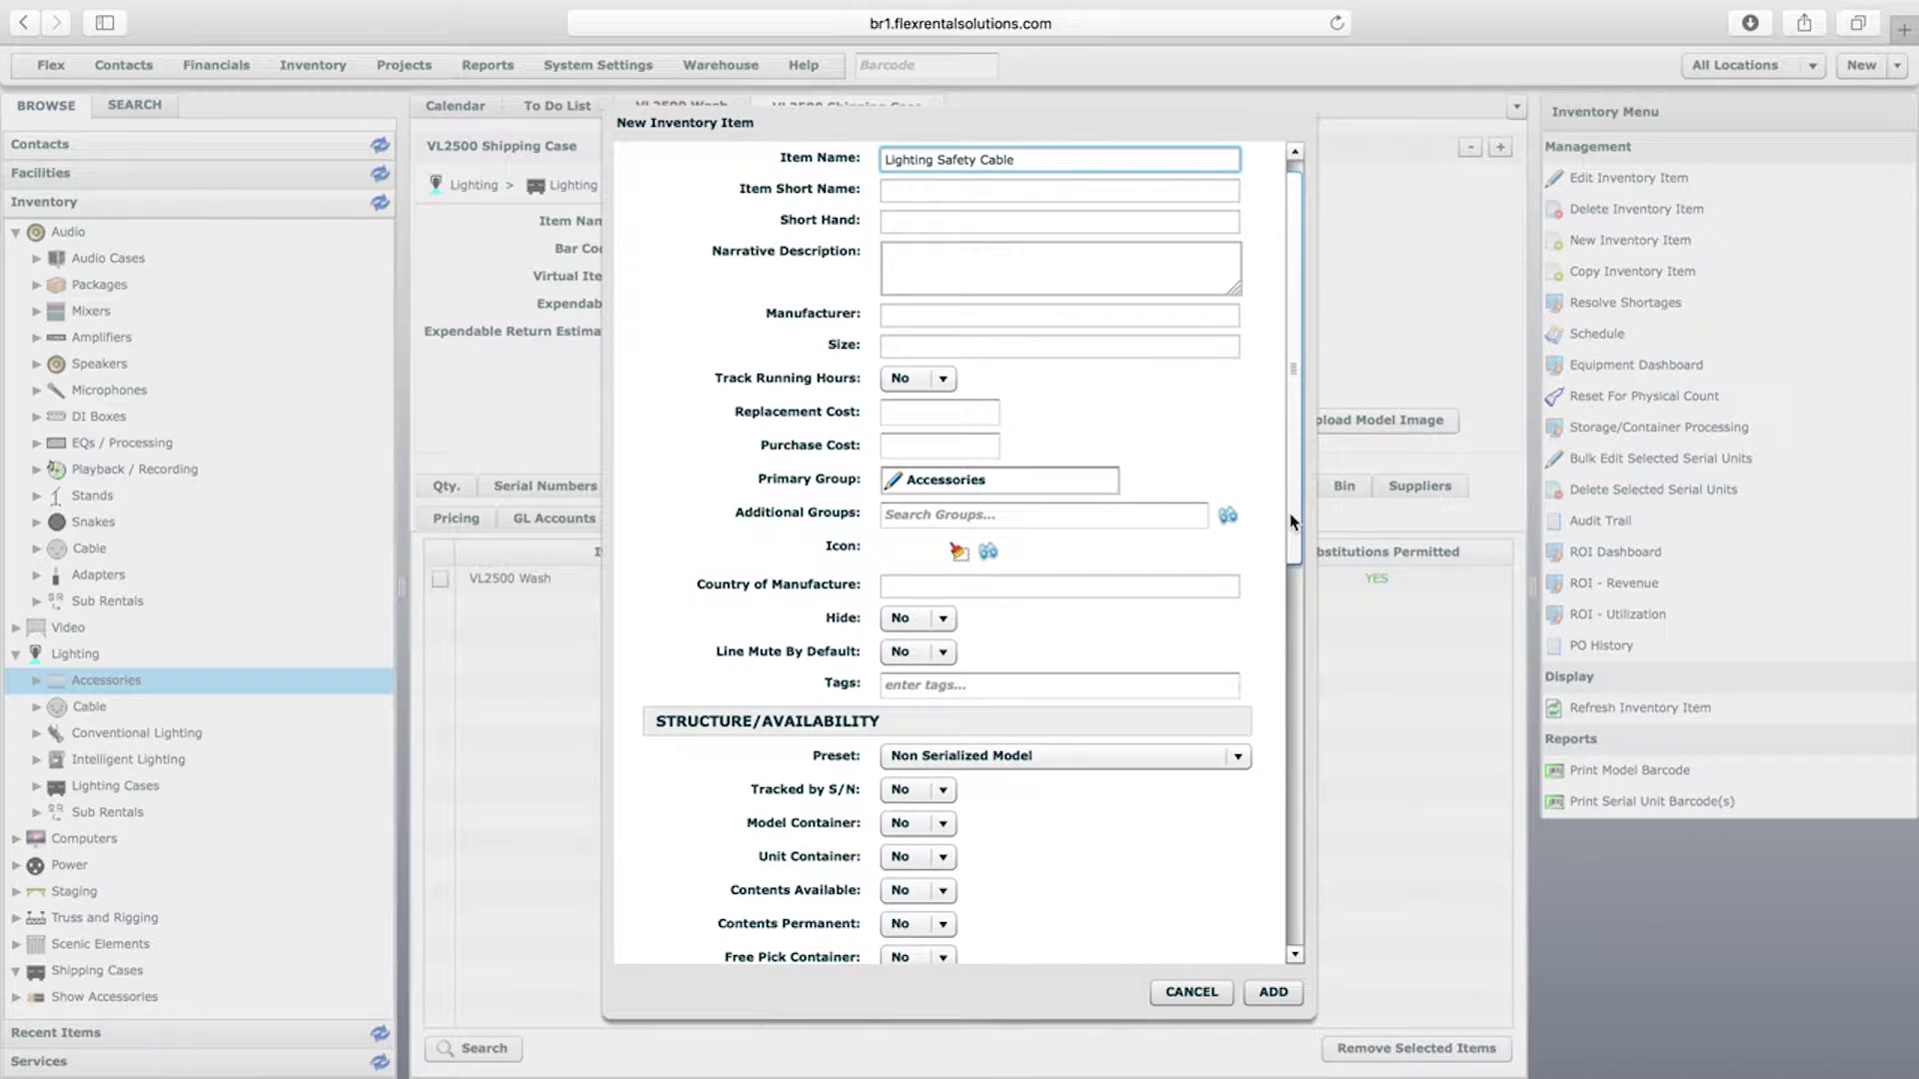
drag(1290, 522, 1290, 528)
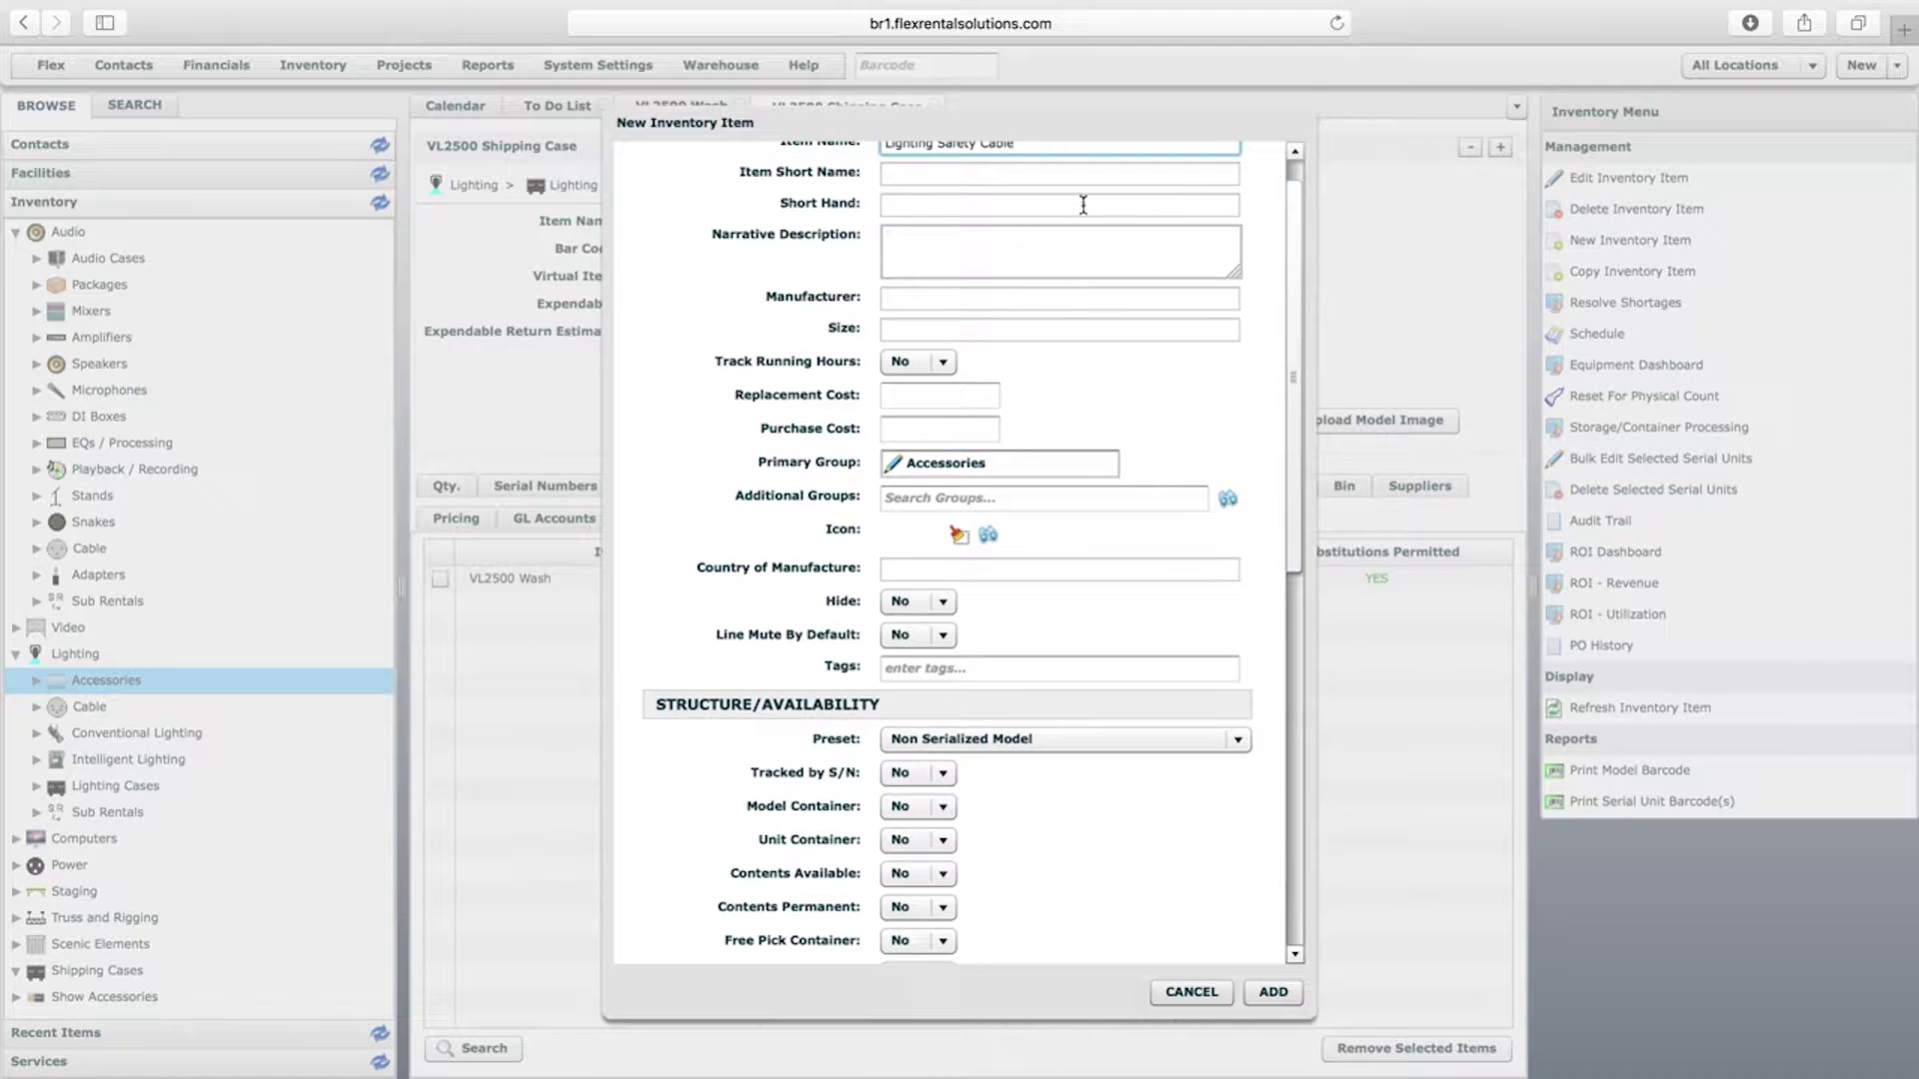
click(1034, 748)
mouse_move(1291, 392)
mouse_down()
mouse_move(1288, 684)
mouse_move(1294, 380)
mouse_up()
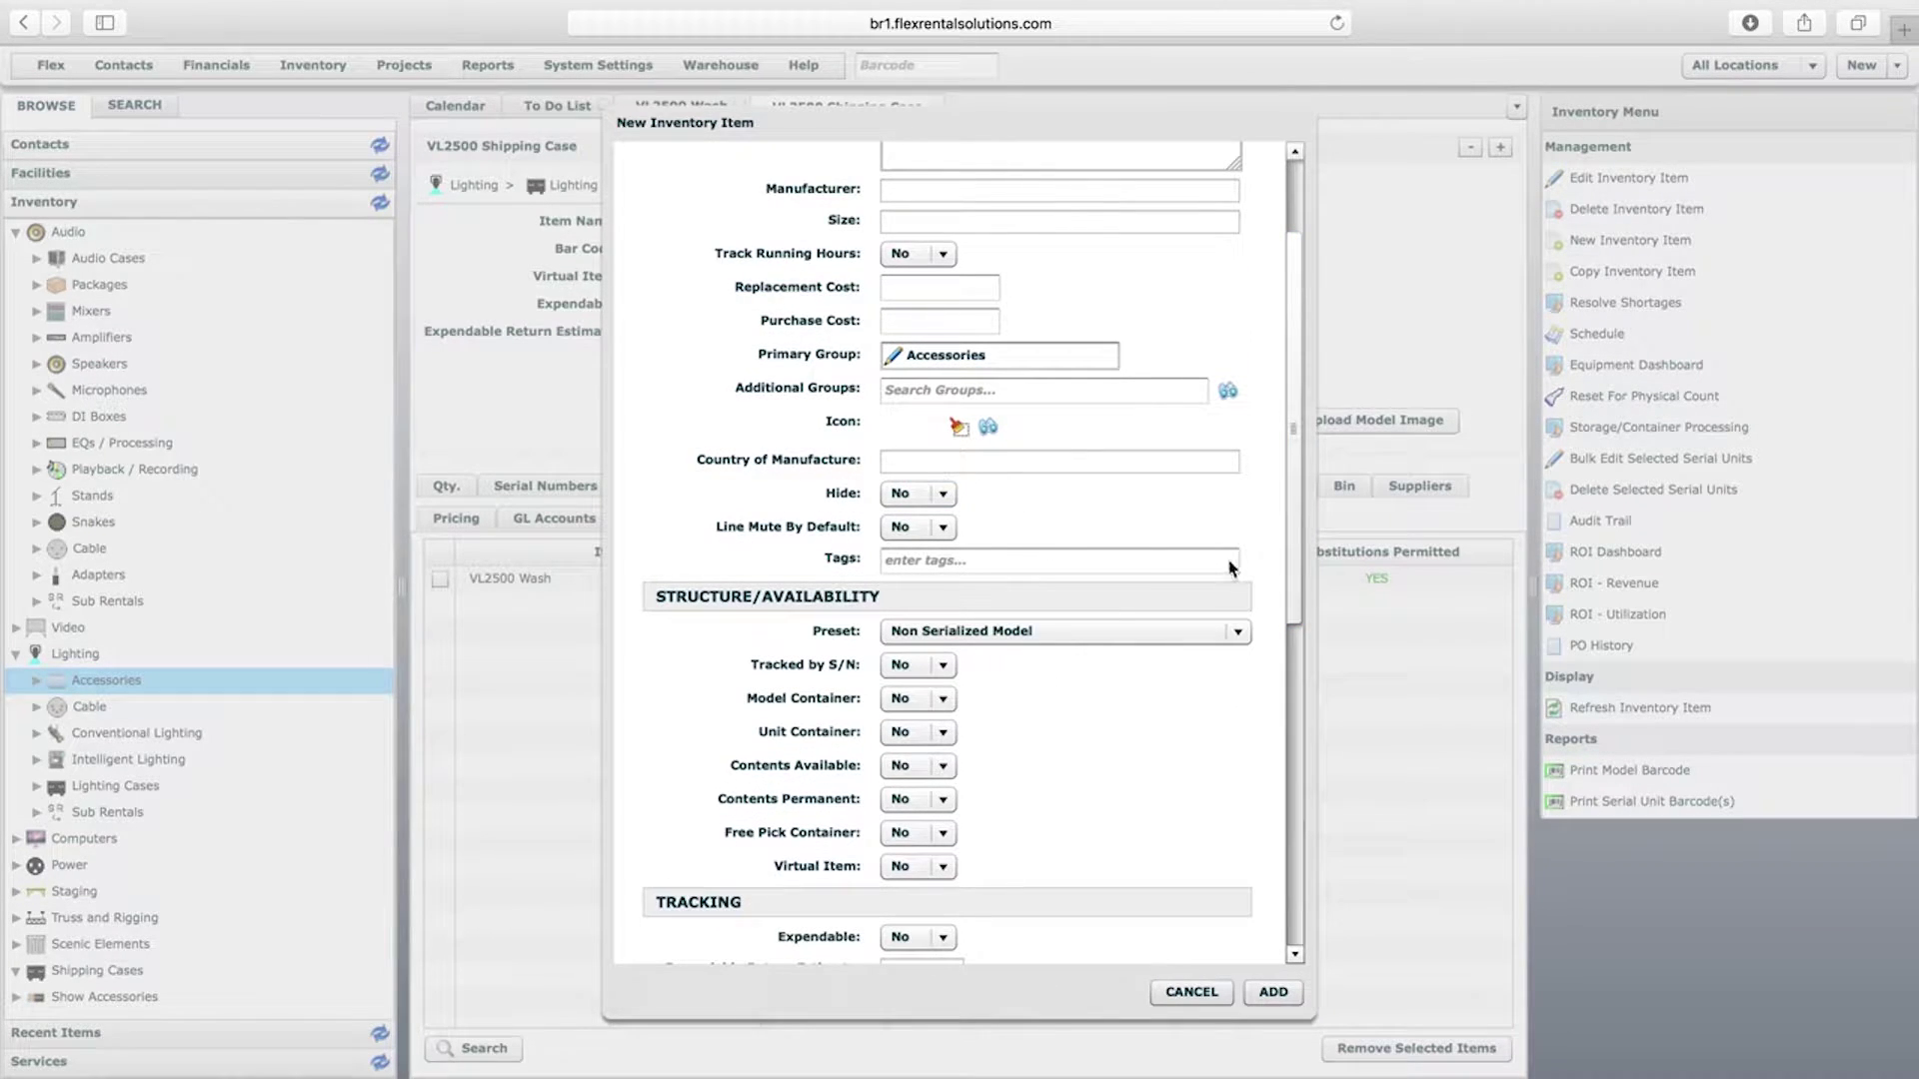
scroll(1295, 470, down, 5)
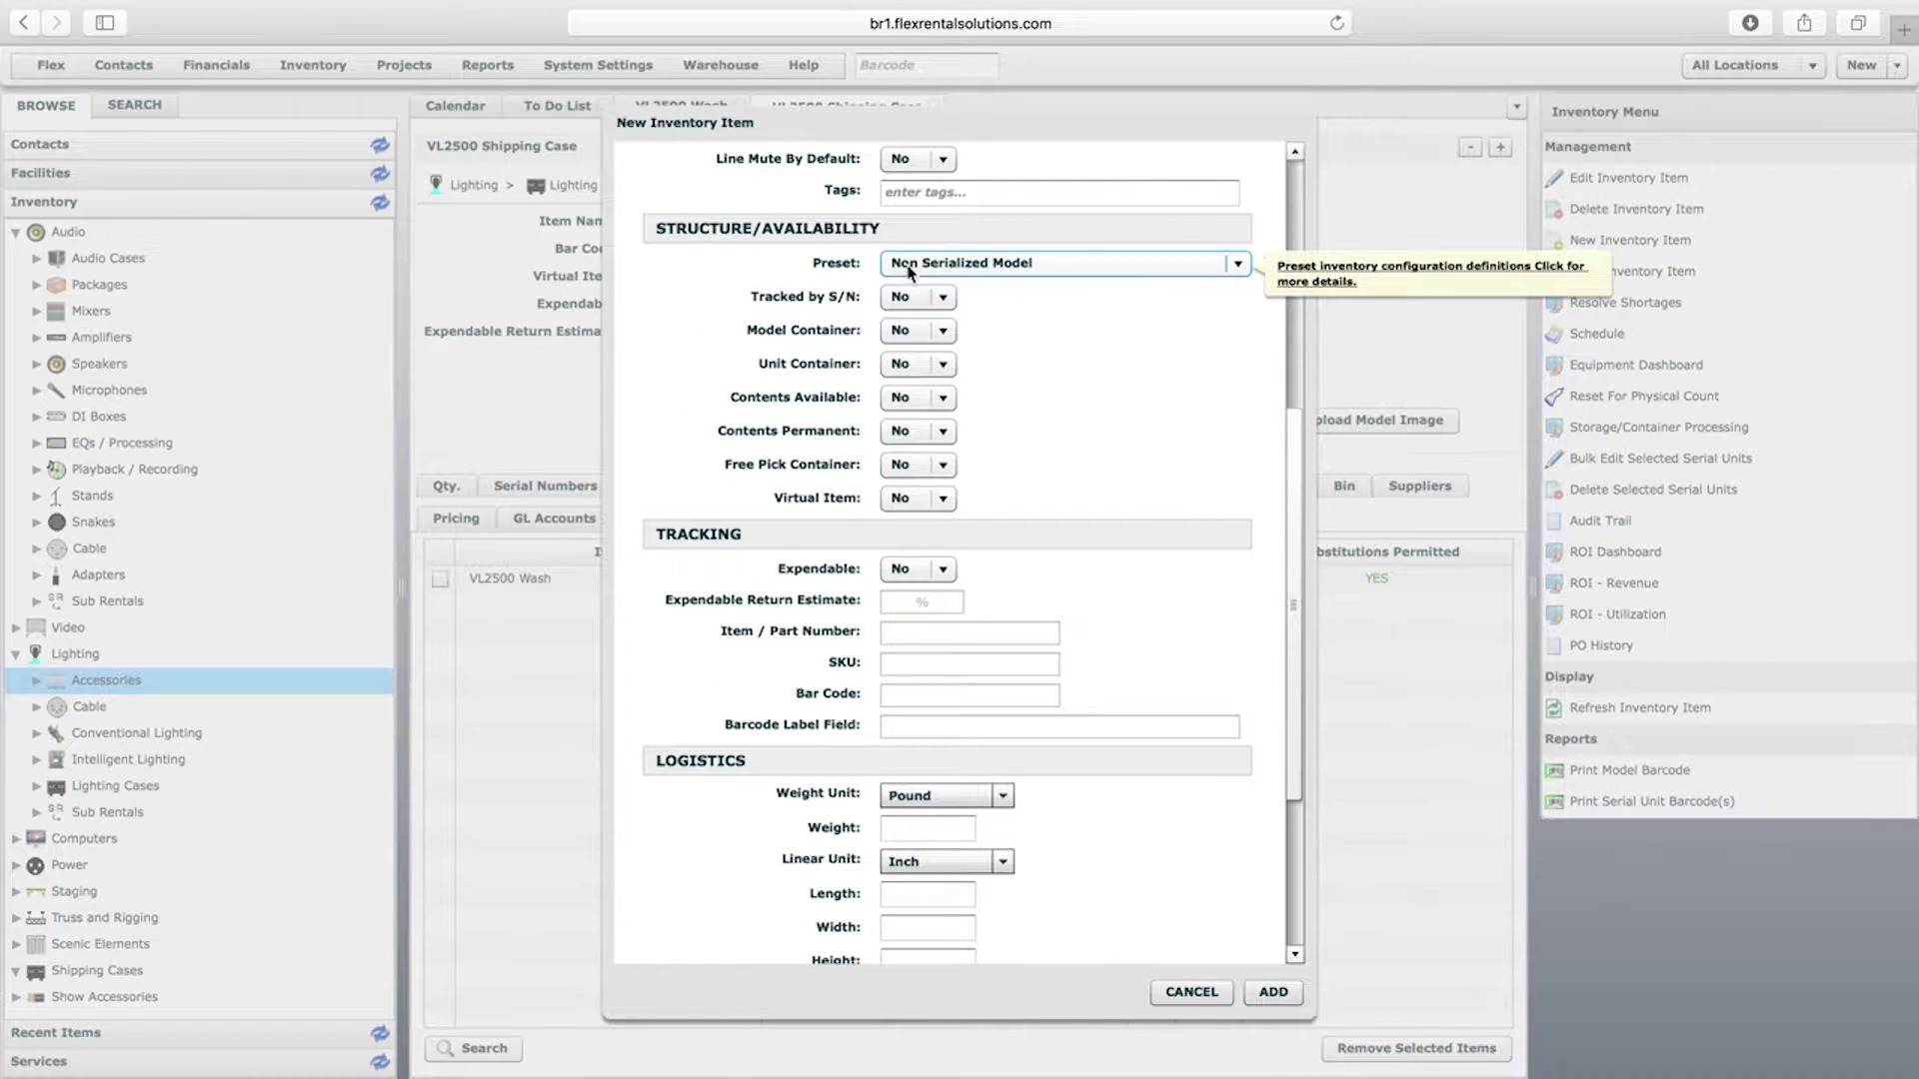
click(1273, 992)
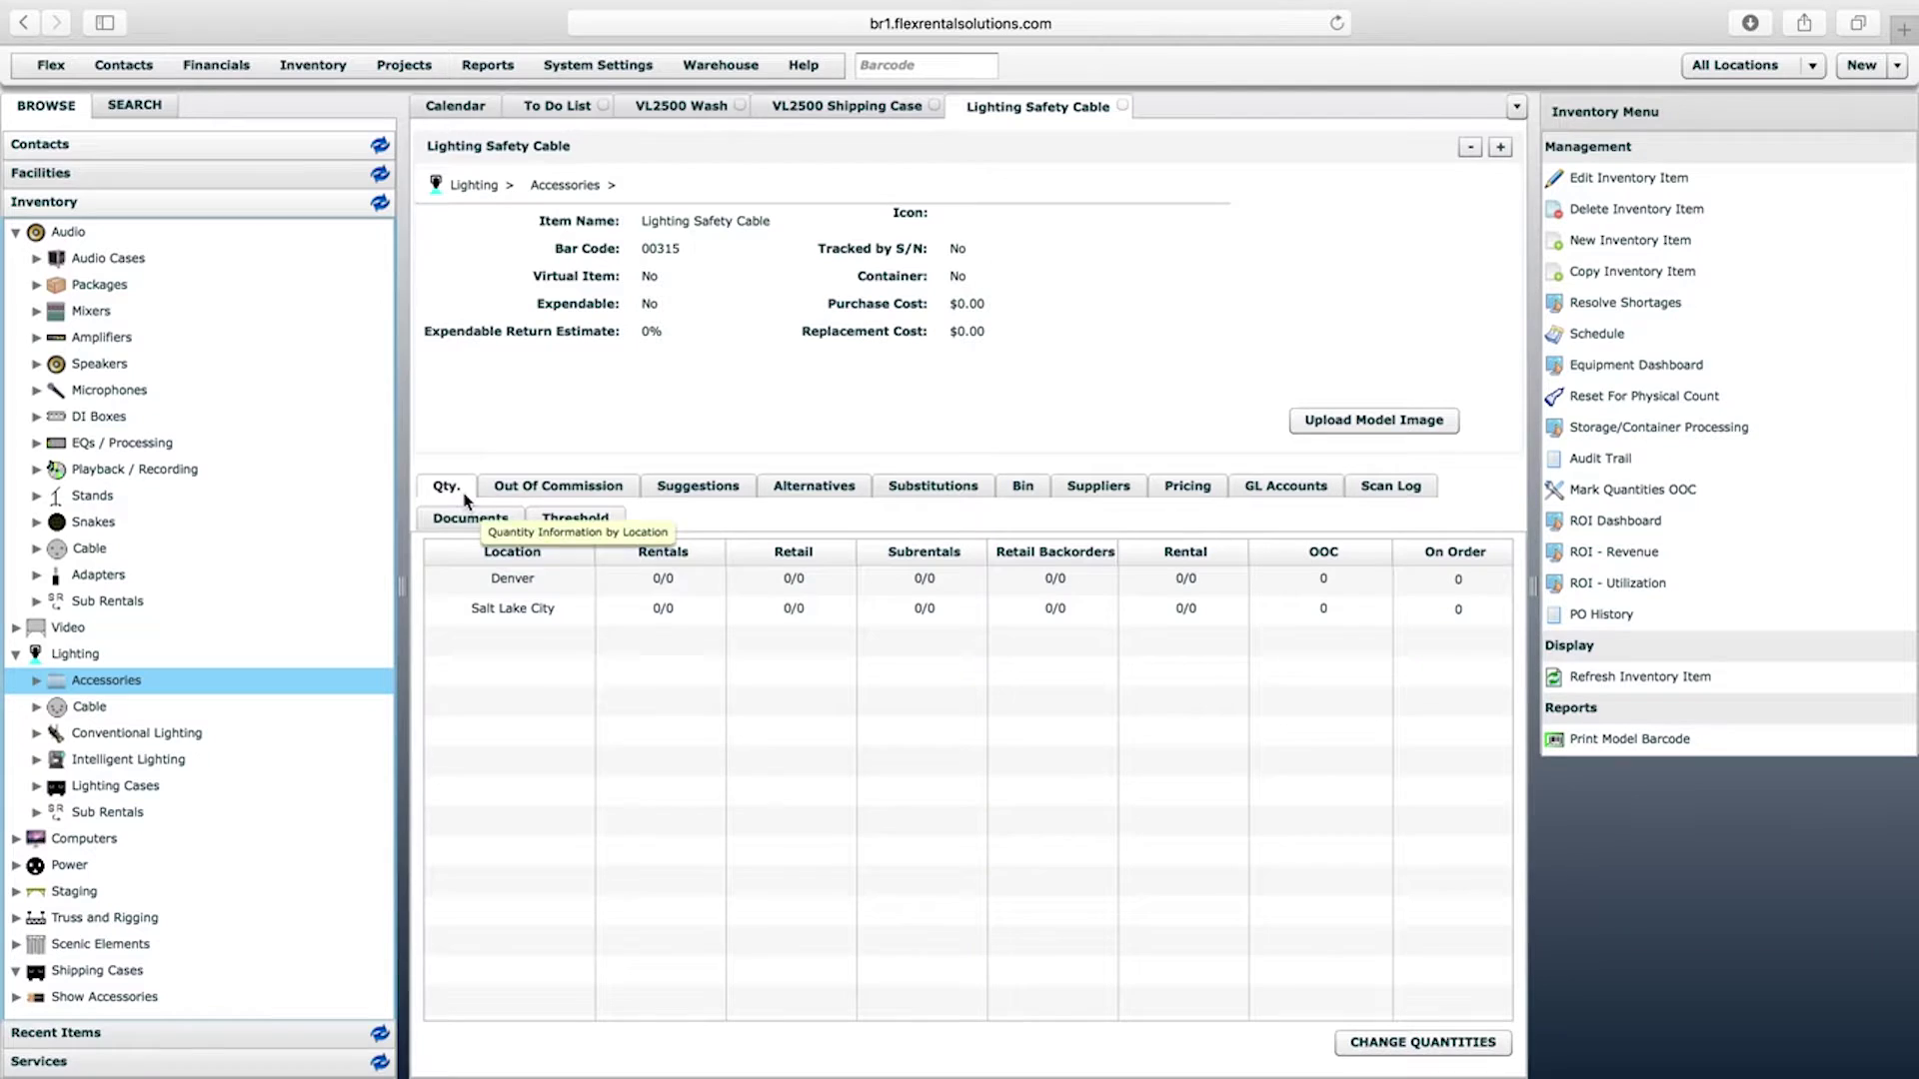
Set the Lighting Safety Cable's Salt Lake City rental quantities to 20 on hand and 20 allocated
click(1415, 1040)
click(678, 647)
text(20)
key(Tab)
click(650, 646)
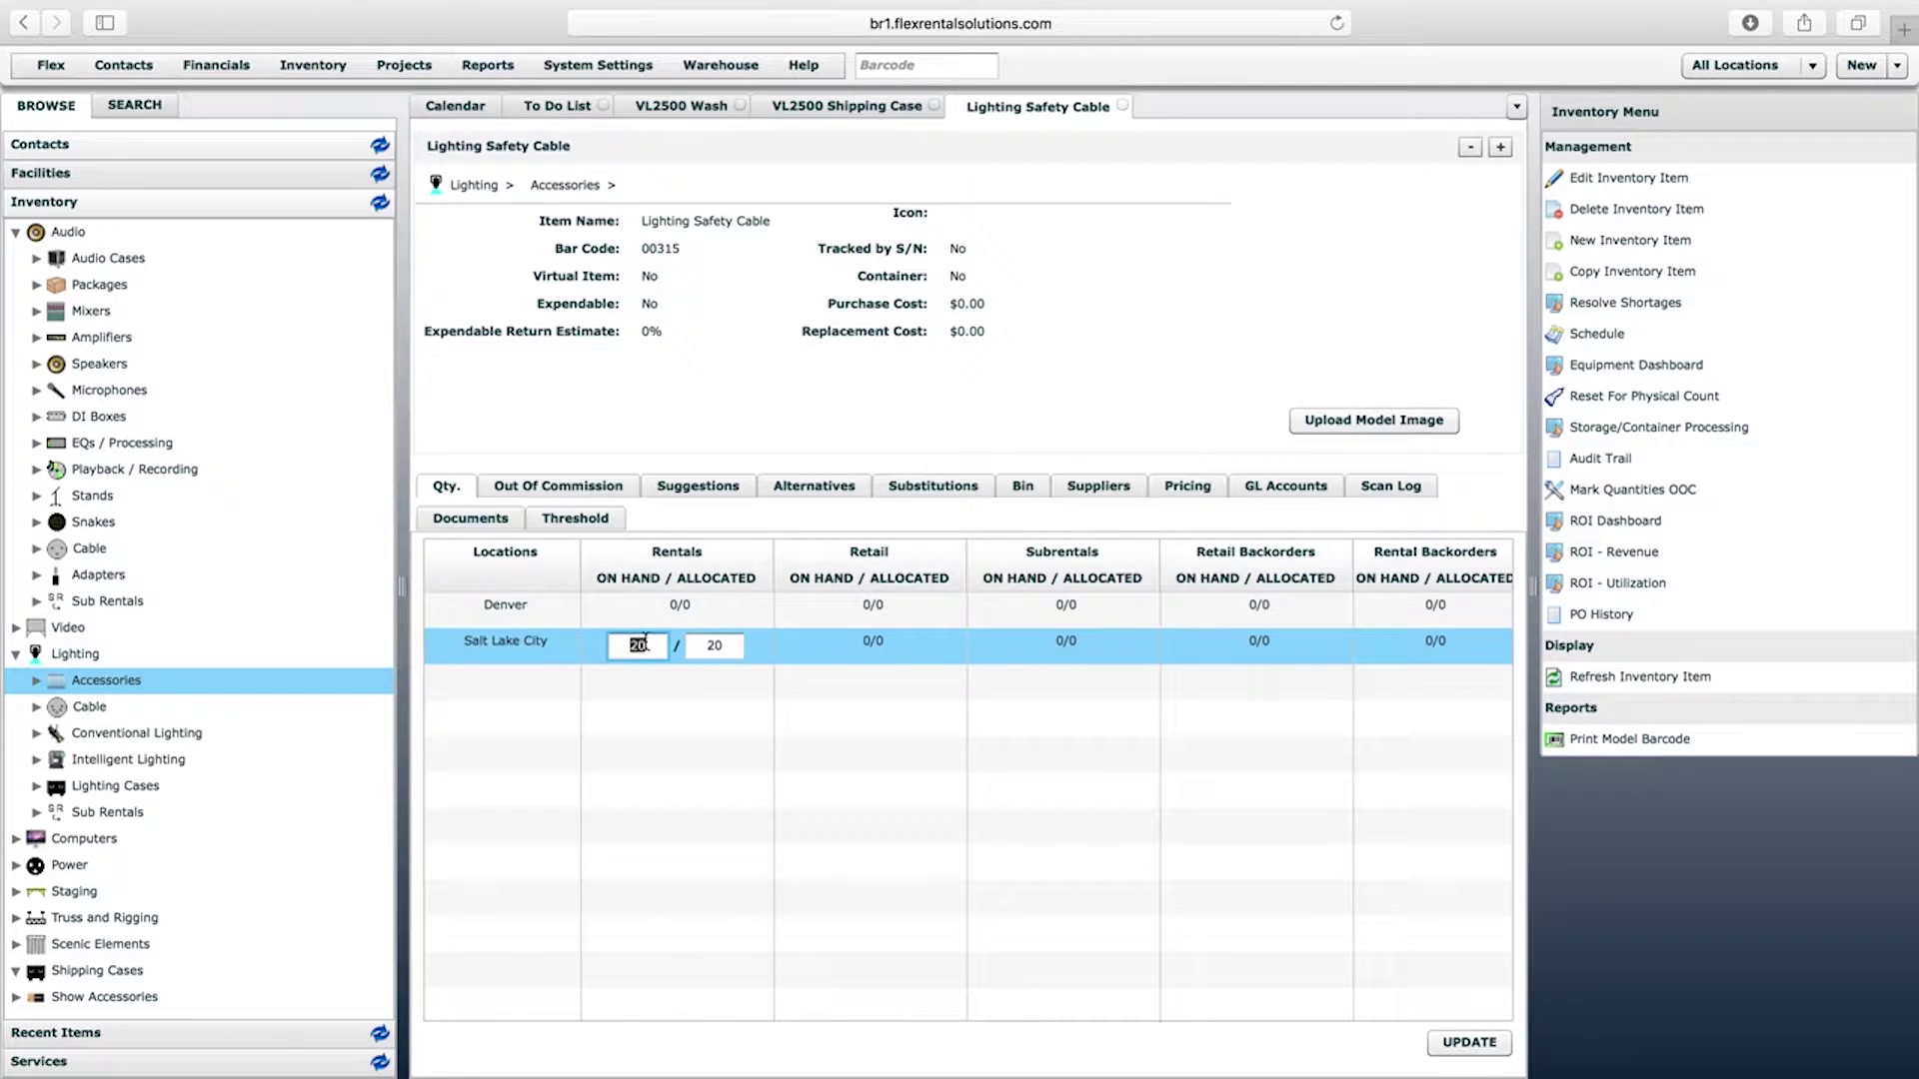
click(716, 645)
click(721, 687)
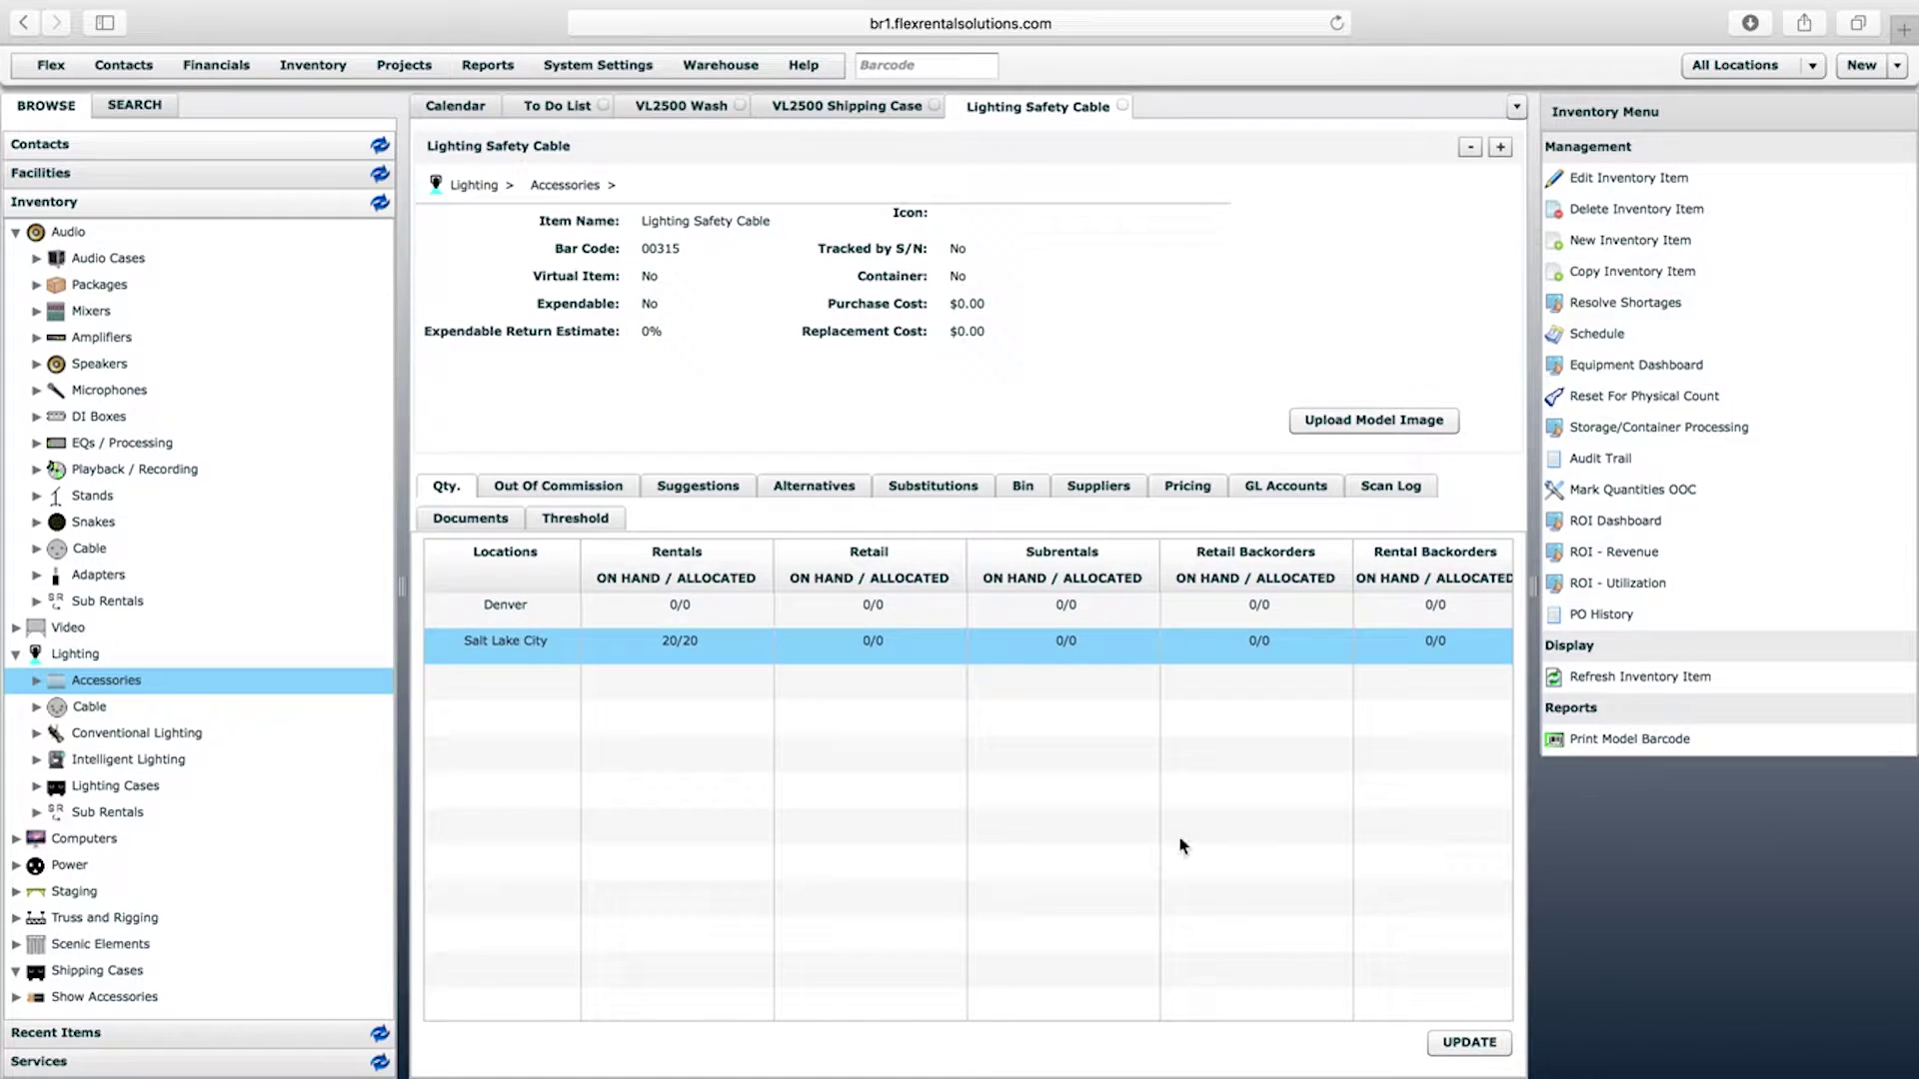
click(1470, 1043)
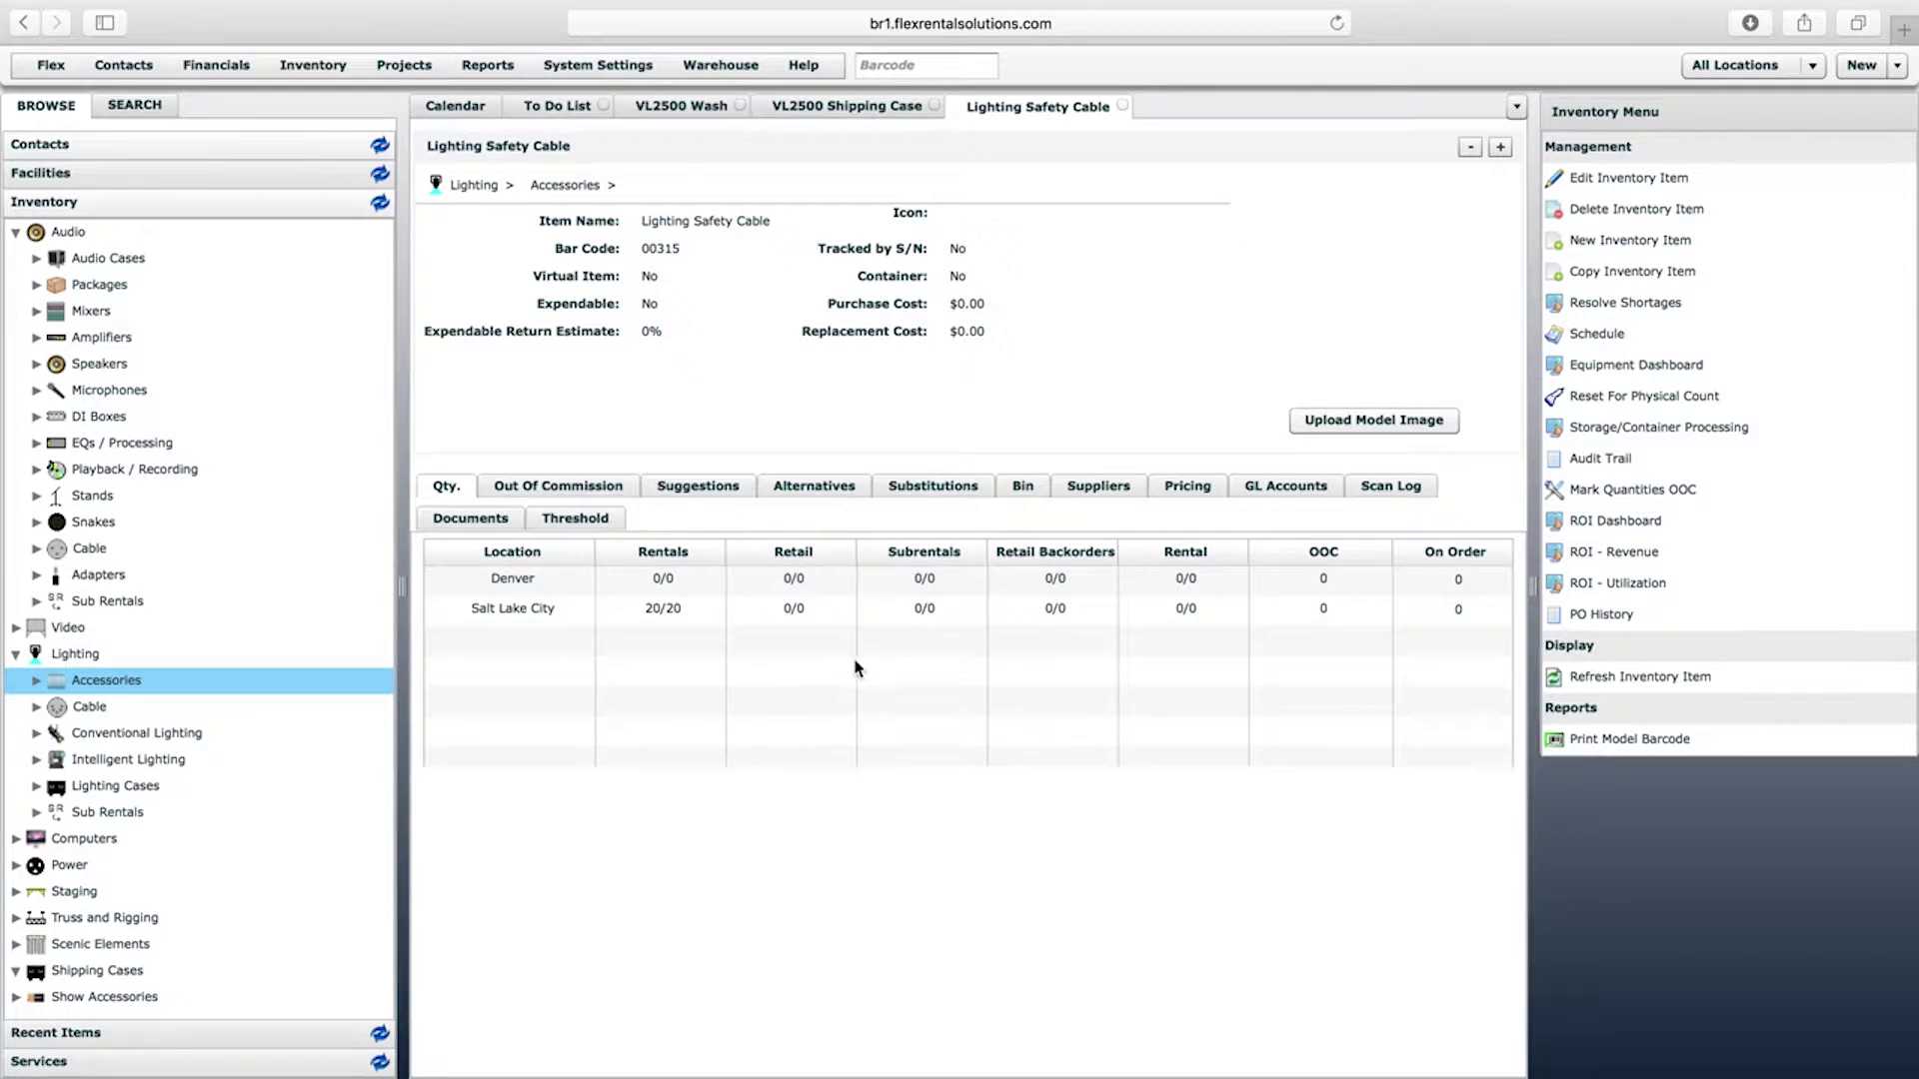
Add Lighting Safety Cable from the Accessories group to the VL2500 Shipping Case's storage requirements with a quantity of 4
click(867, 107)
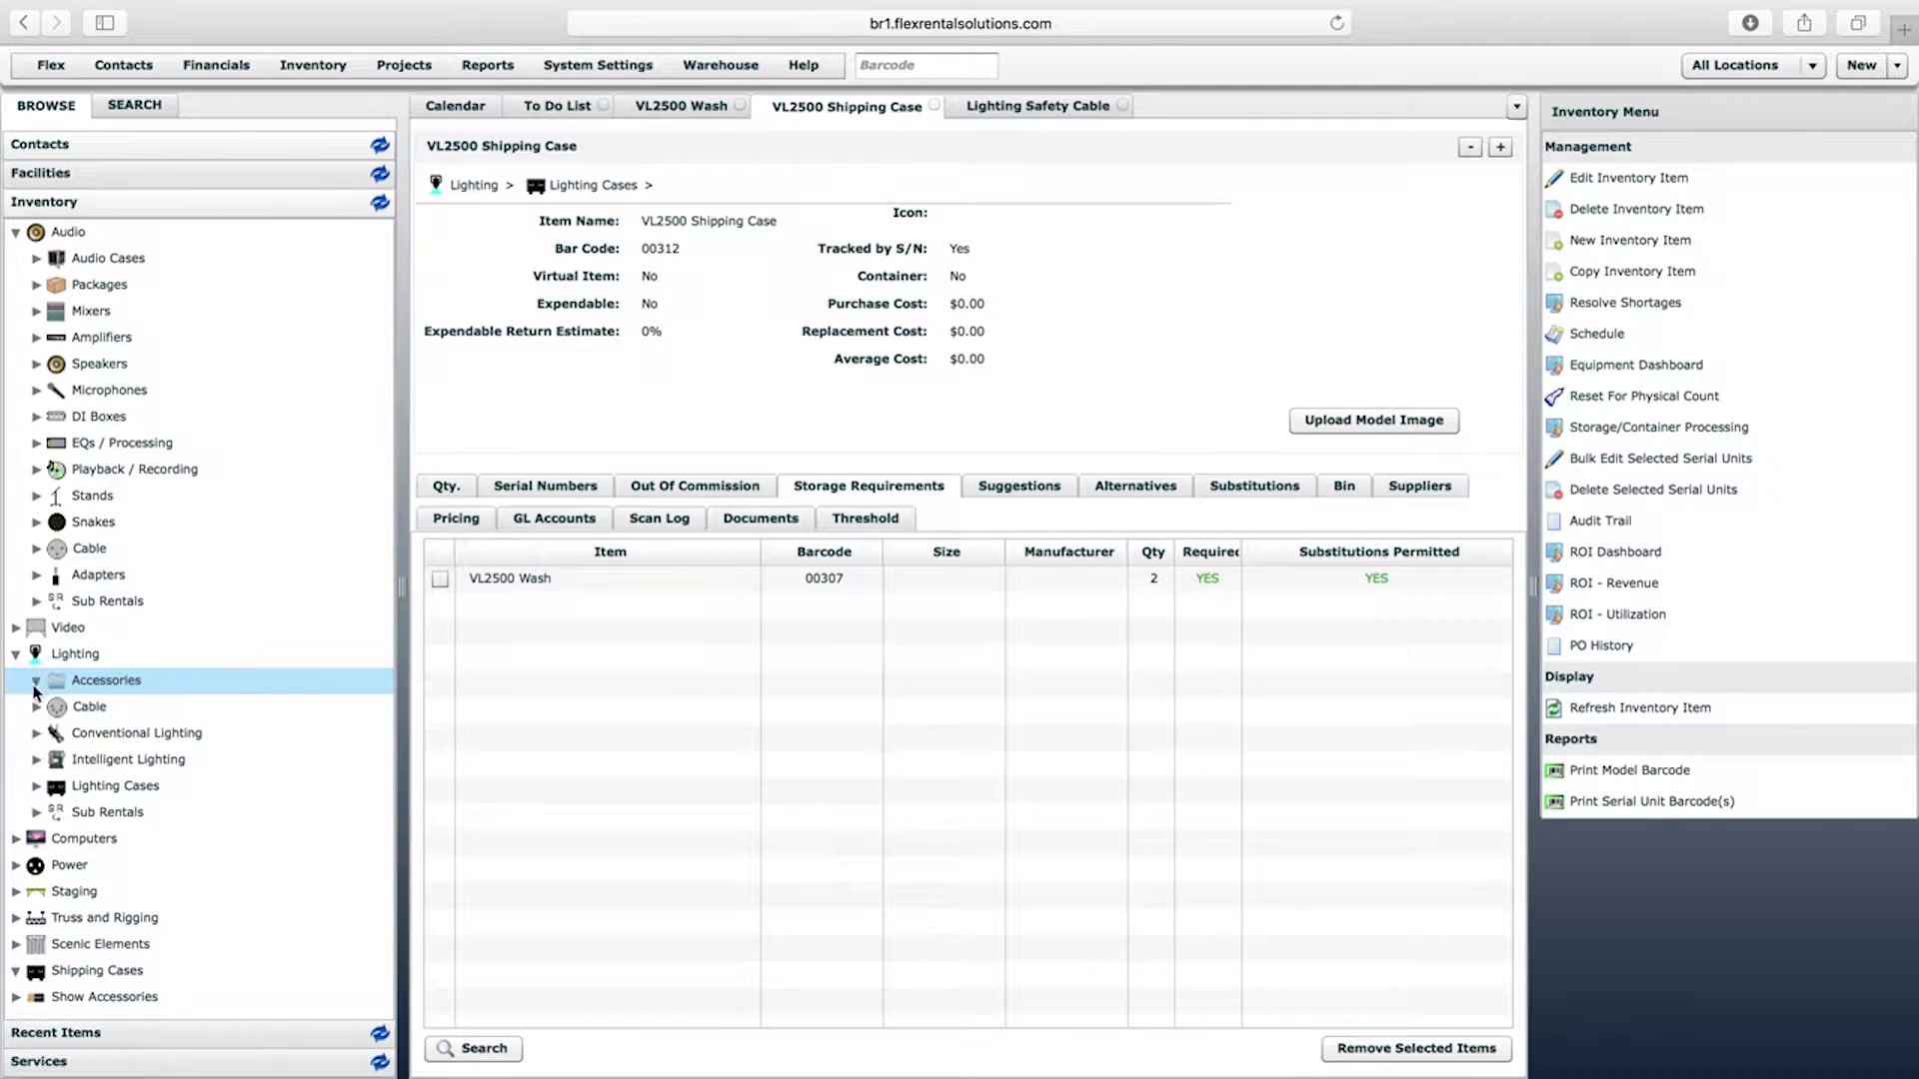
click(37, 681)
right_click(152, 697)
click(160, 696)
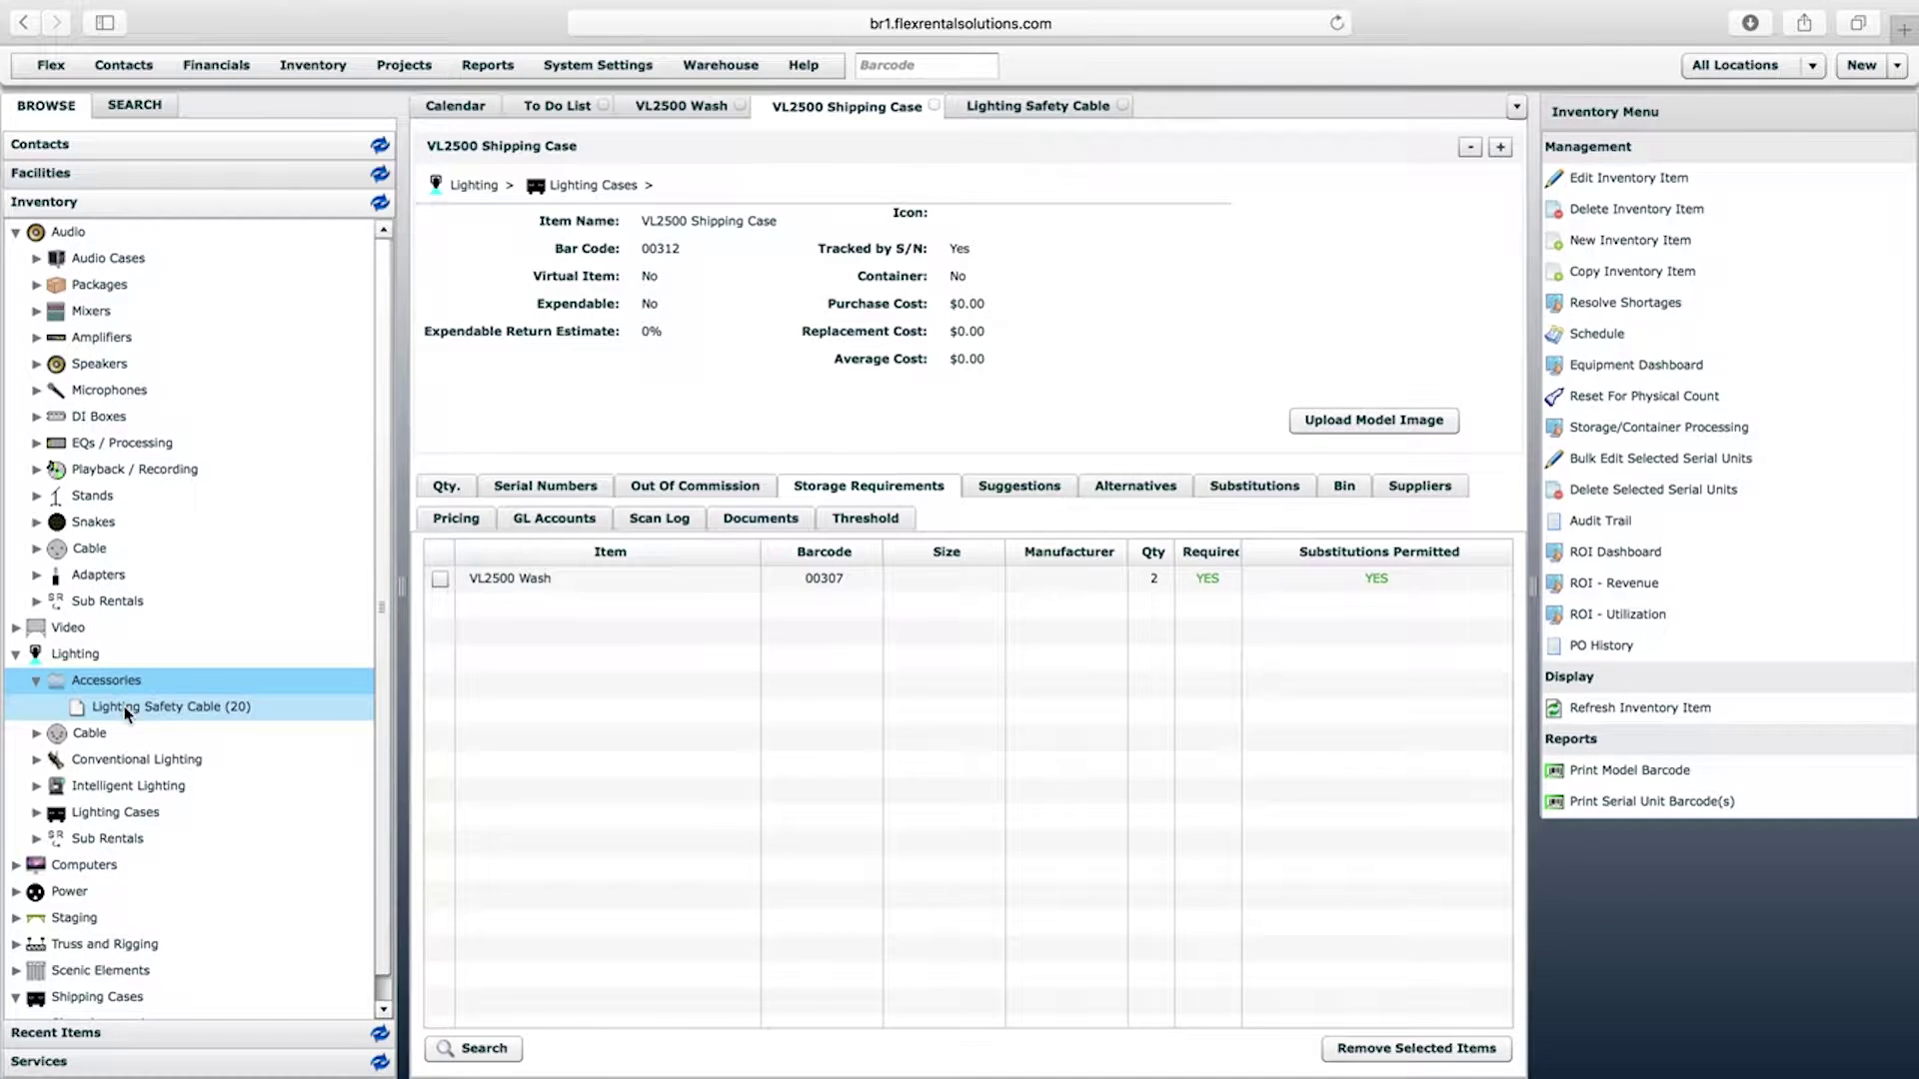
drag(124, 712, 523, 659)
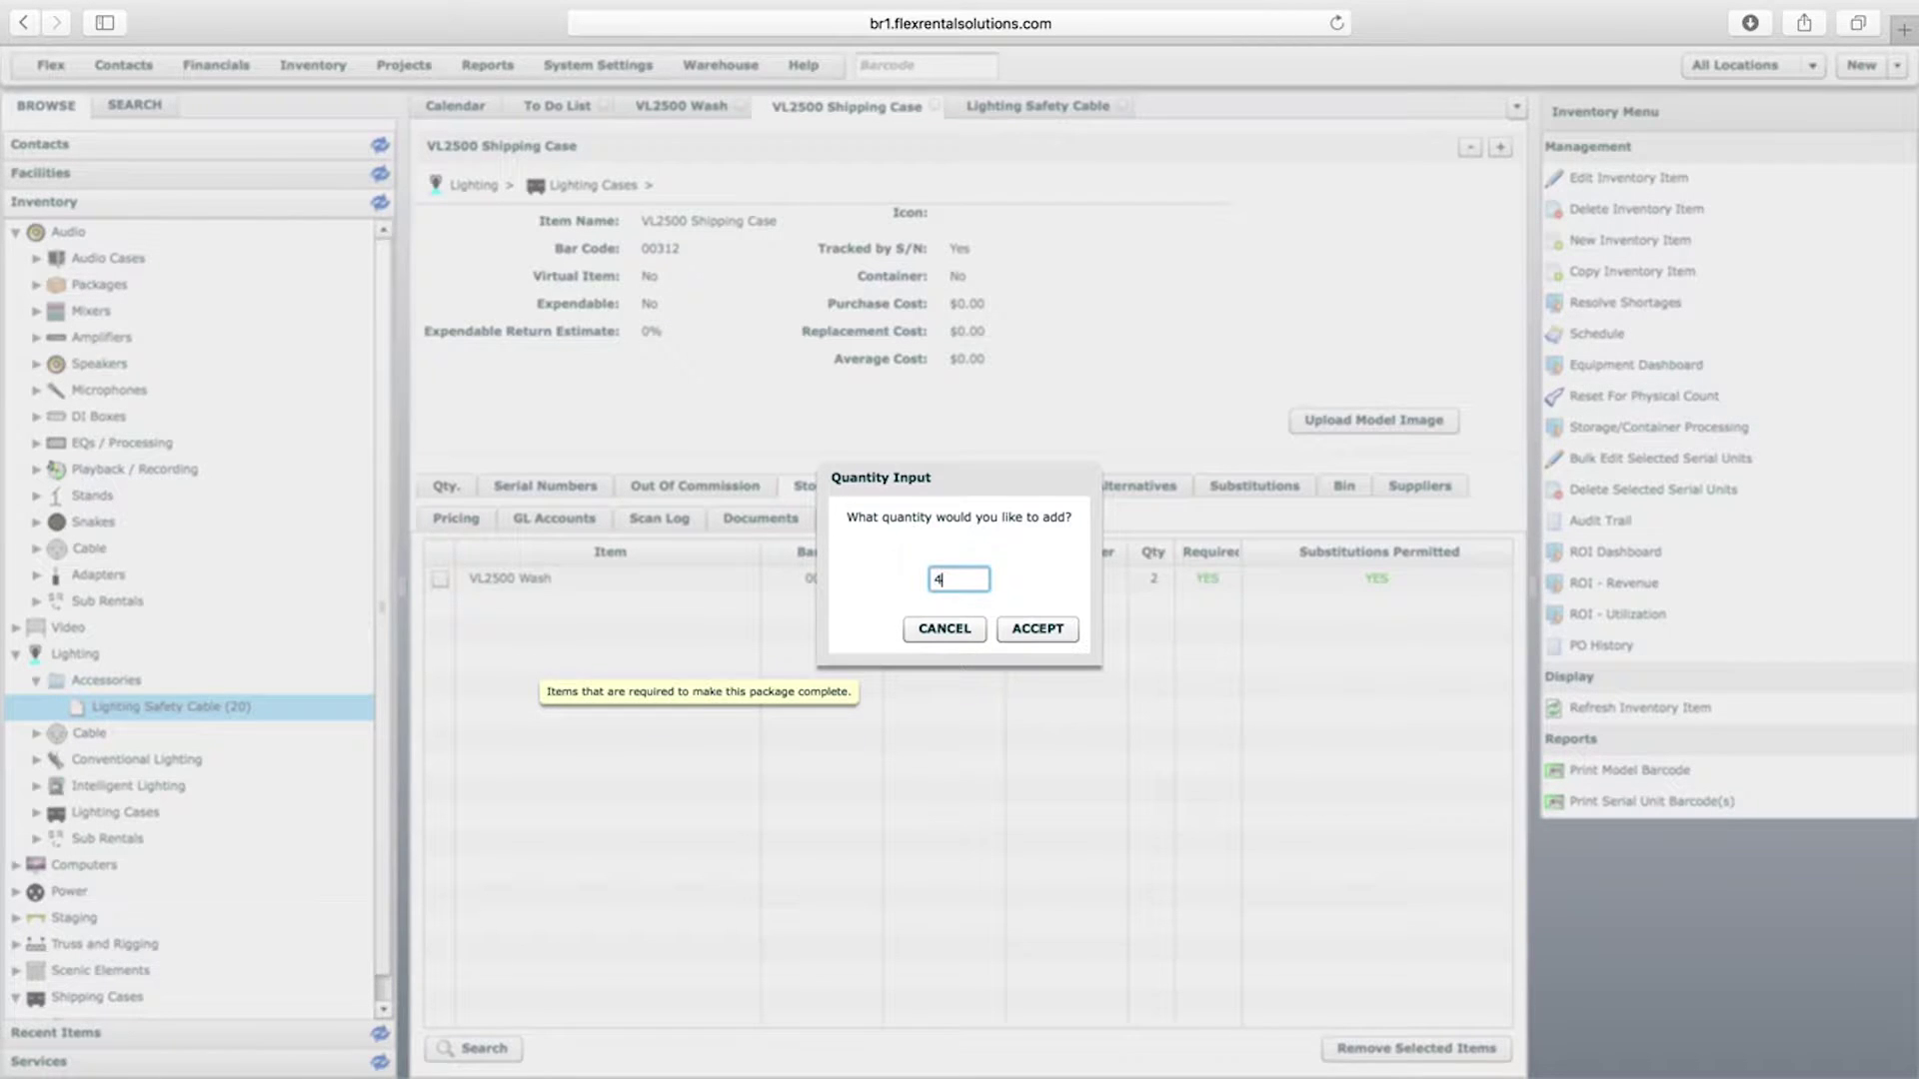
key(Return)
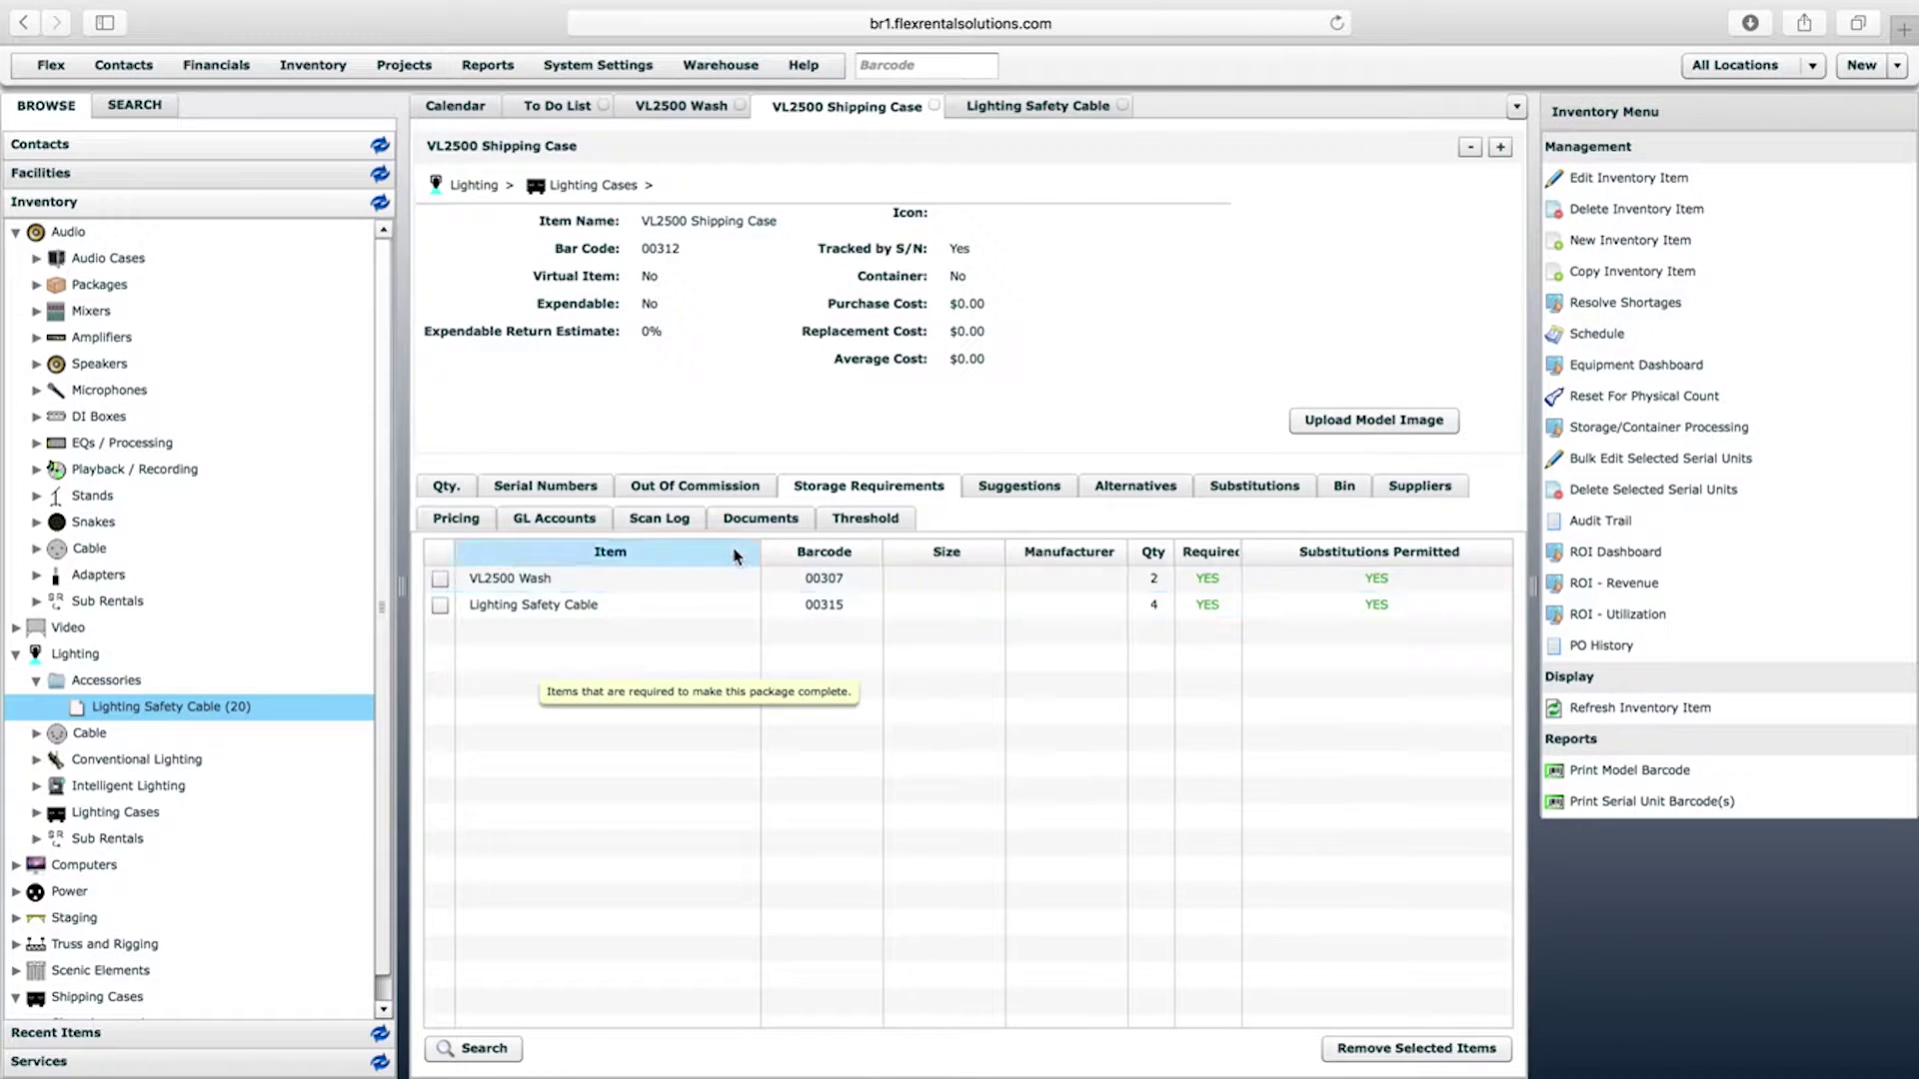
Open the contents of the VL2500 Shipping Case serial unit with barcode 00314
click(1034, 108)
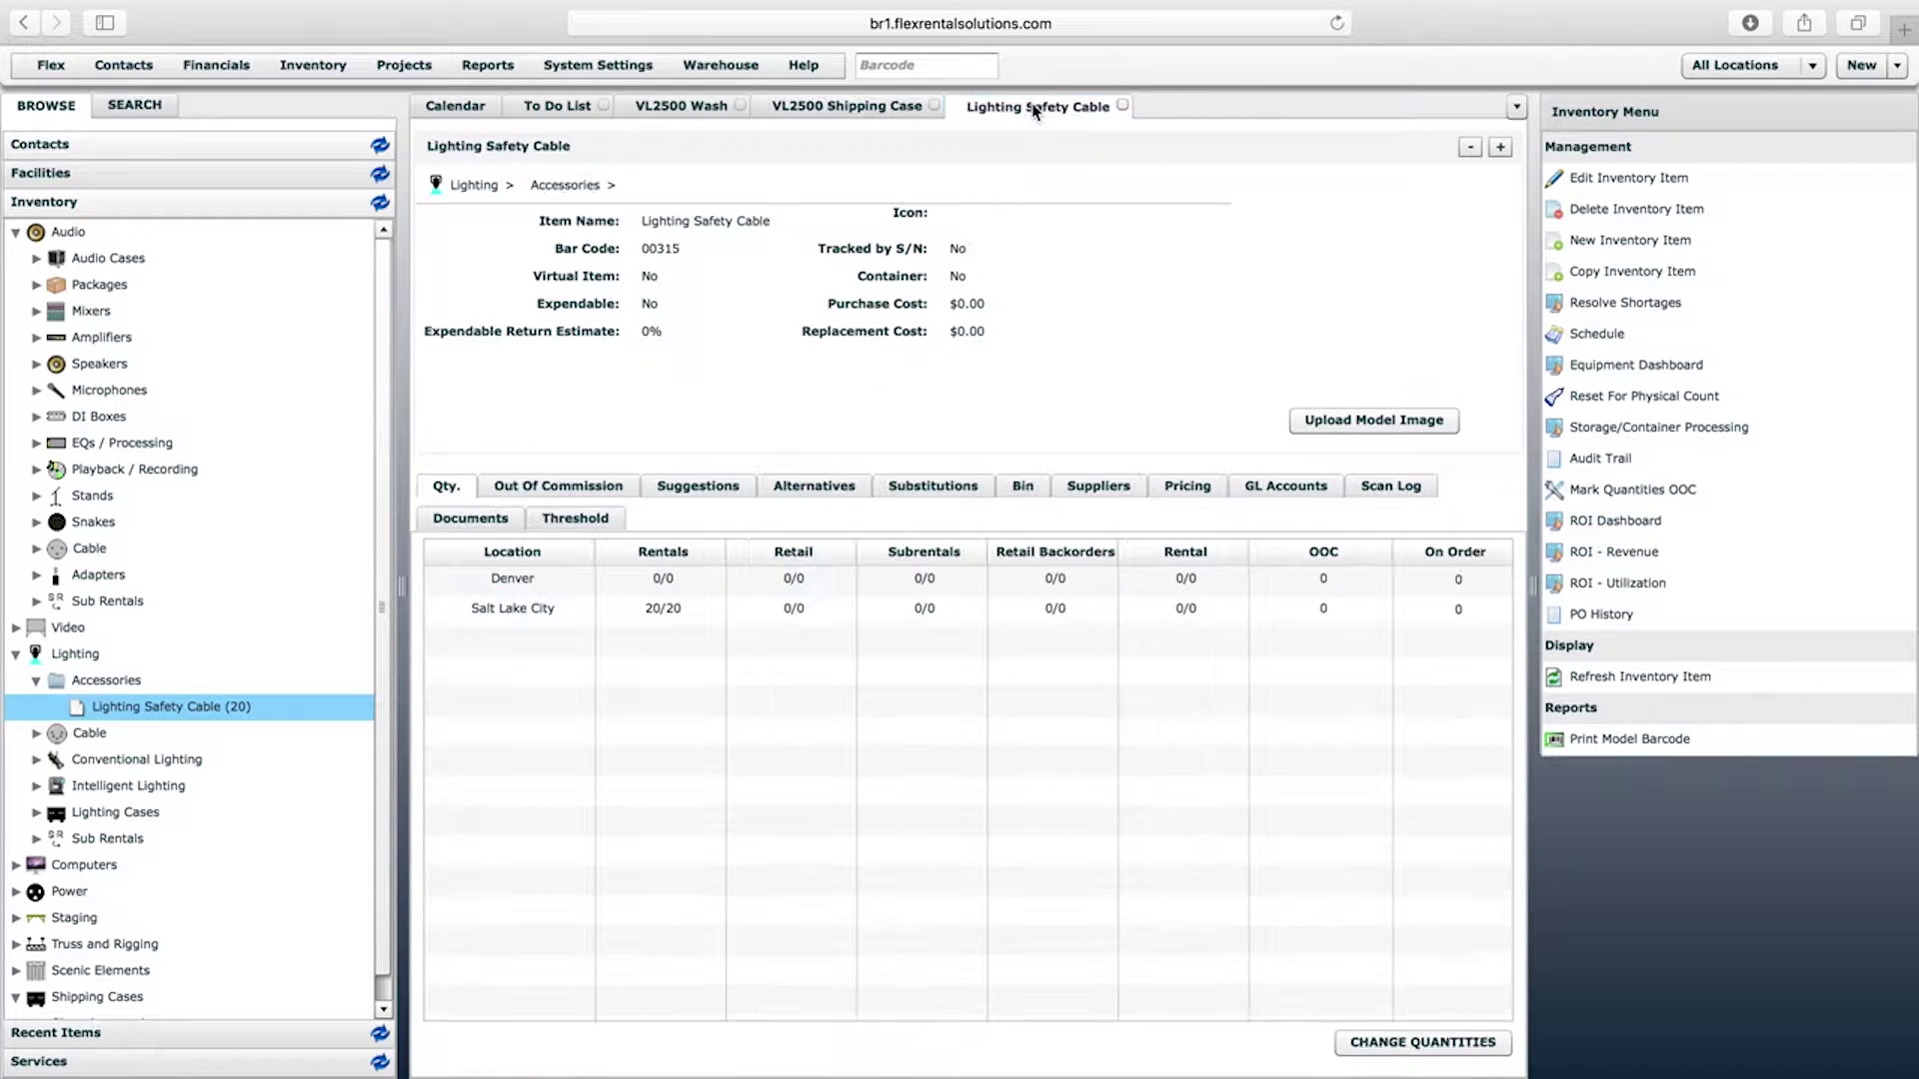
click(878, 108)
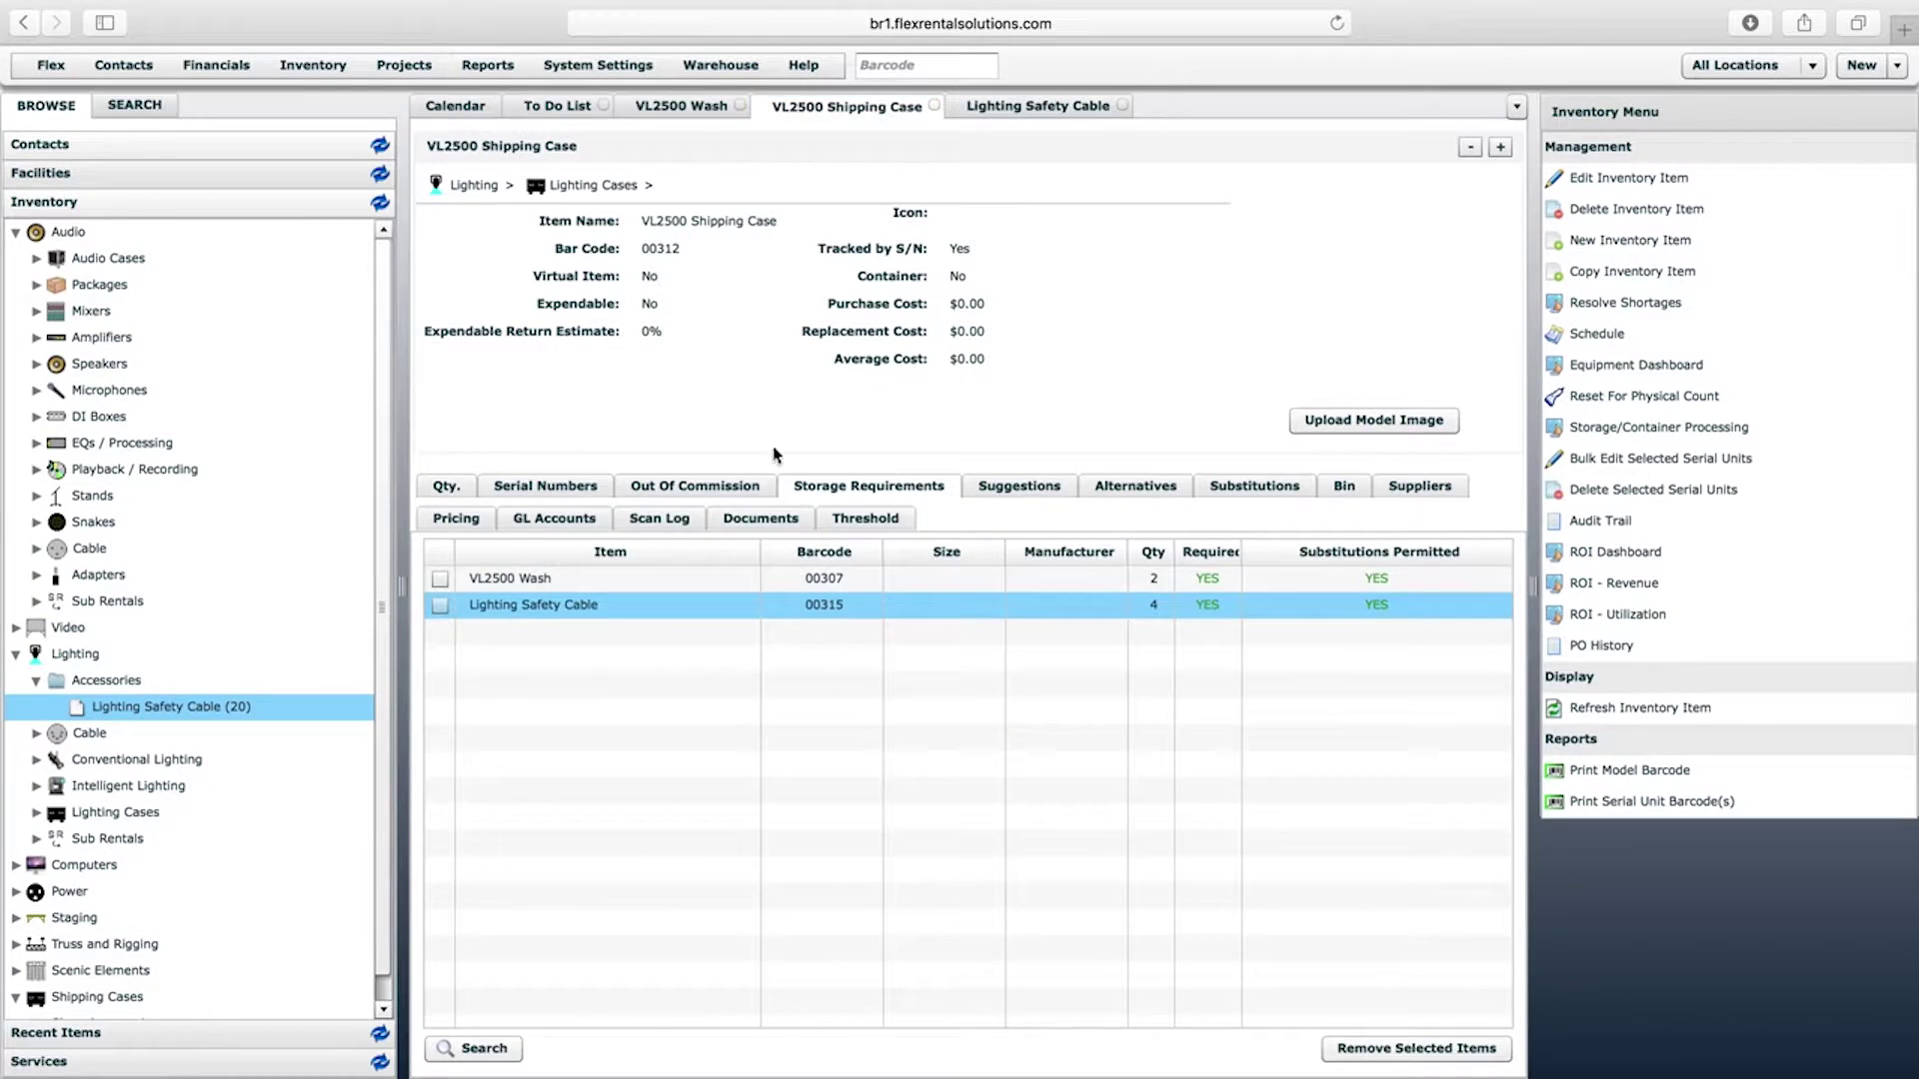
click(1162, 614)
click(548, 487)
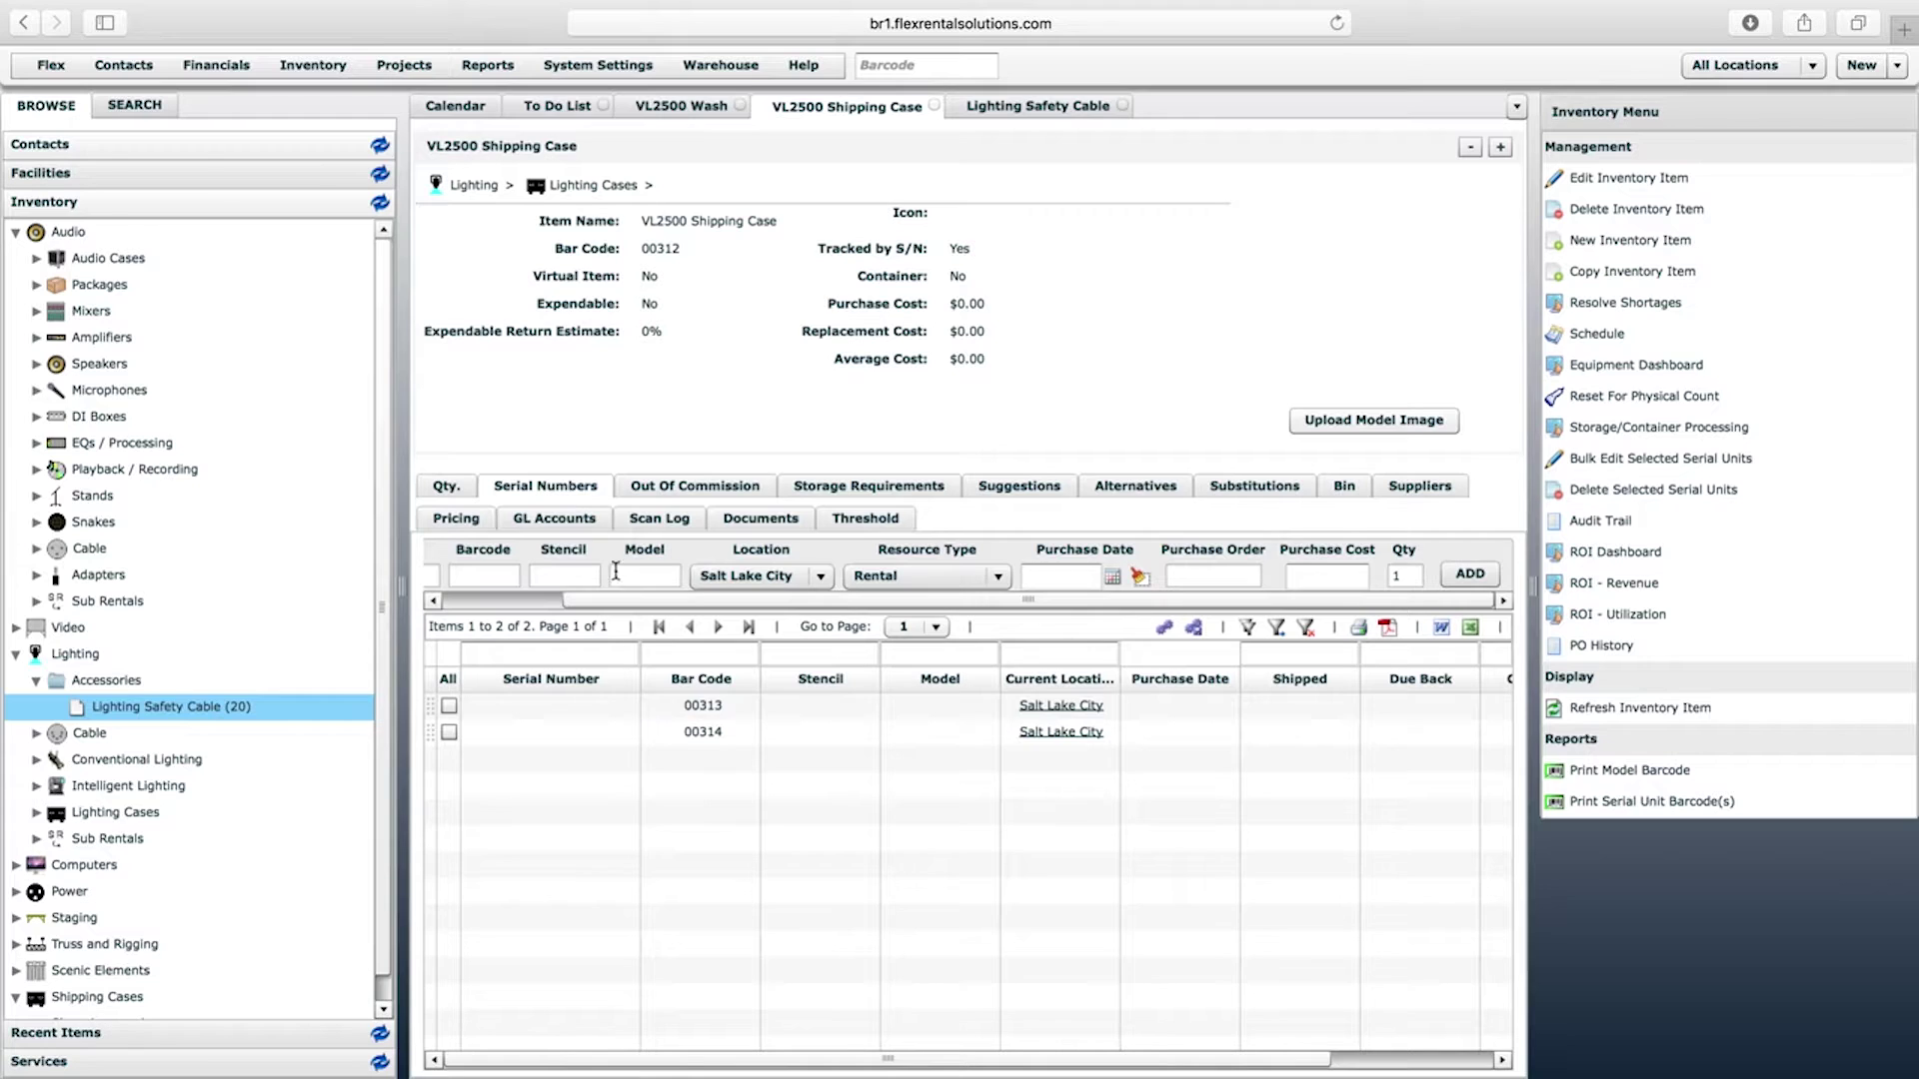
double_click(709, 735)
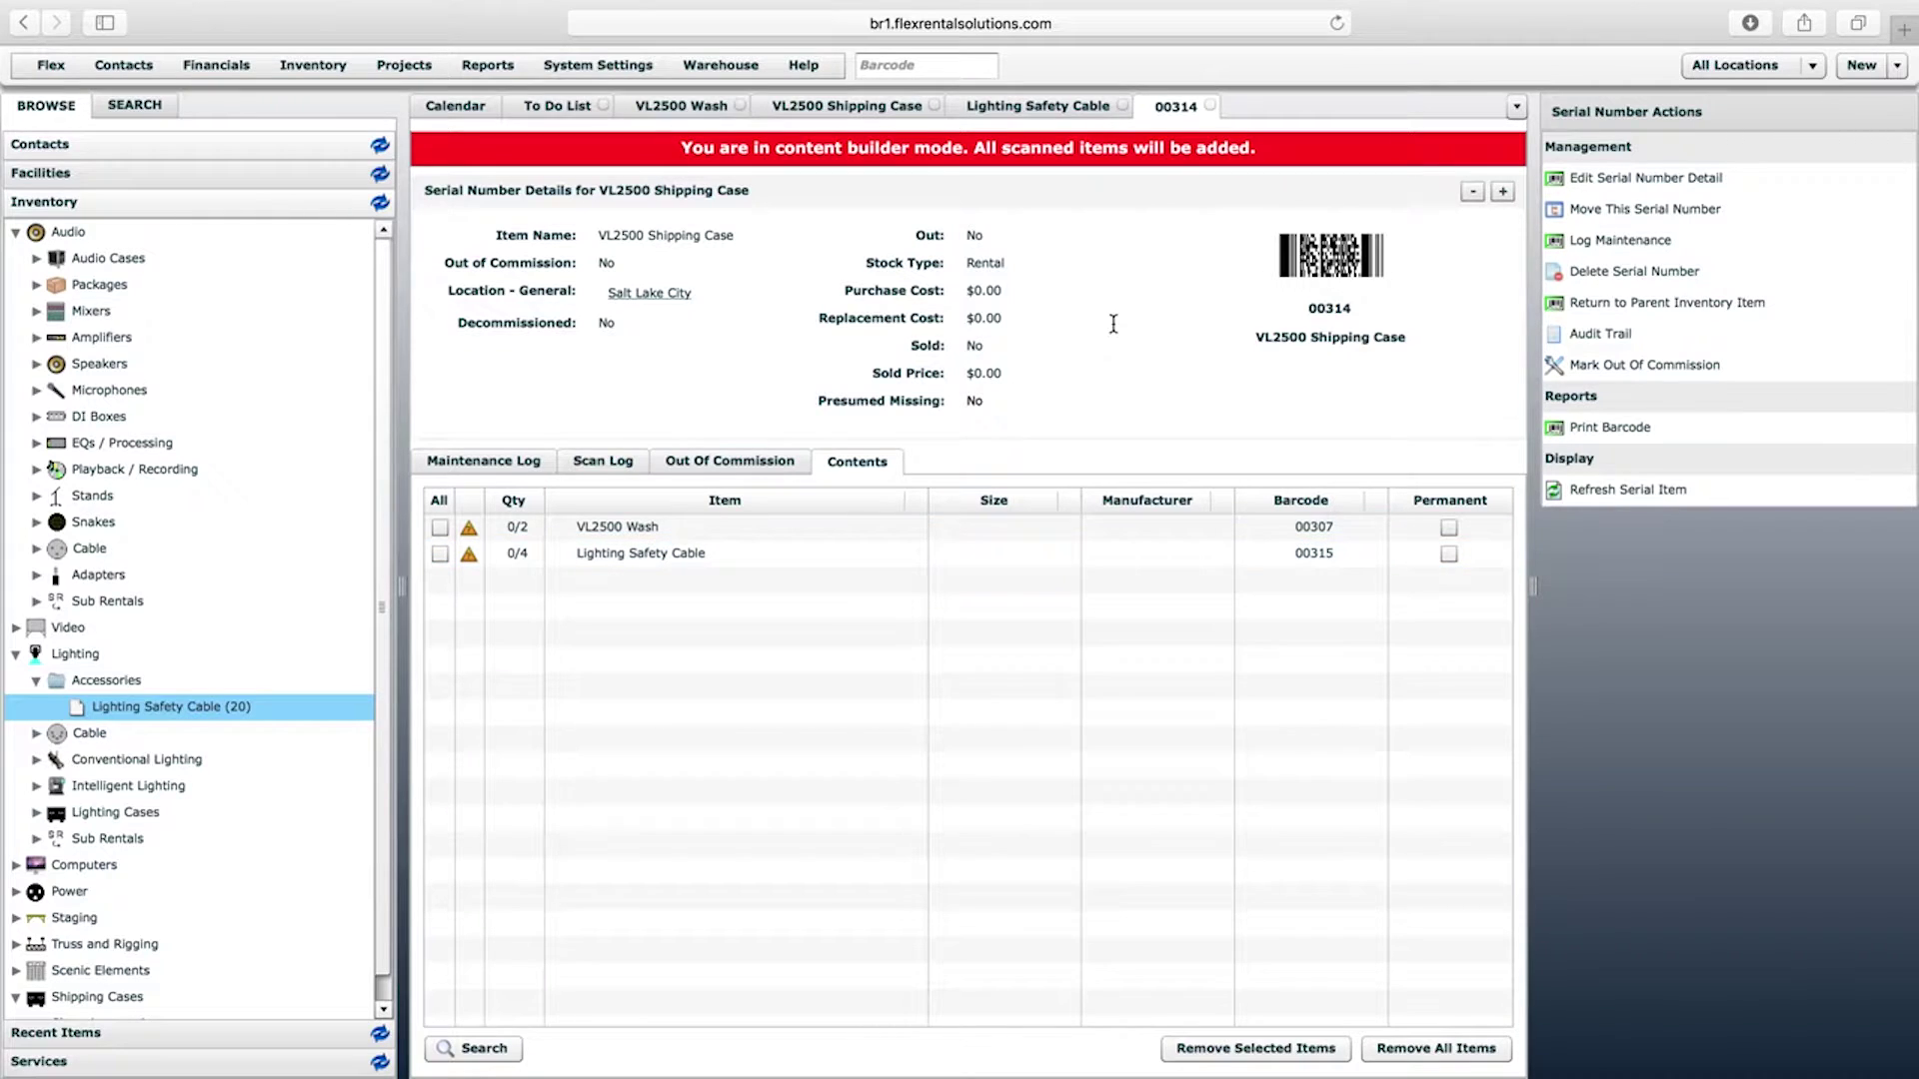
Compare the contents list of shipping case unit 00314 with the model's storage requirements and read its content builder notice
drag(1306, 308, 1376, 318)
click(882, 106)
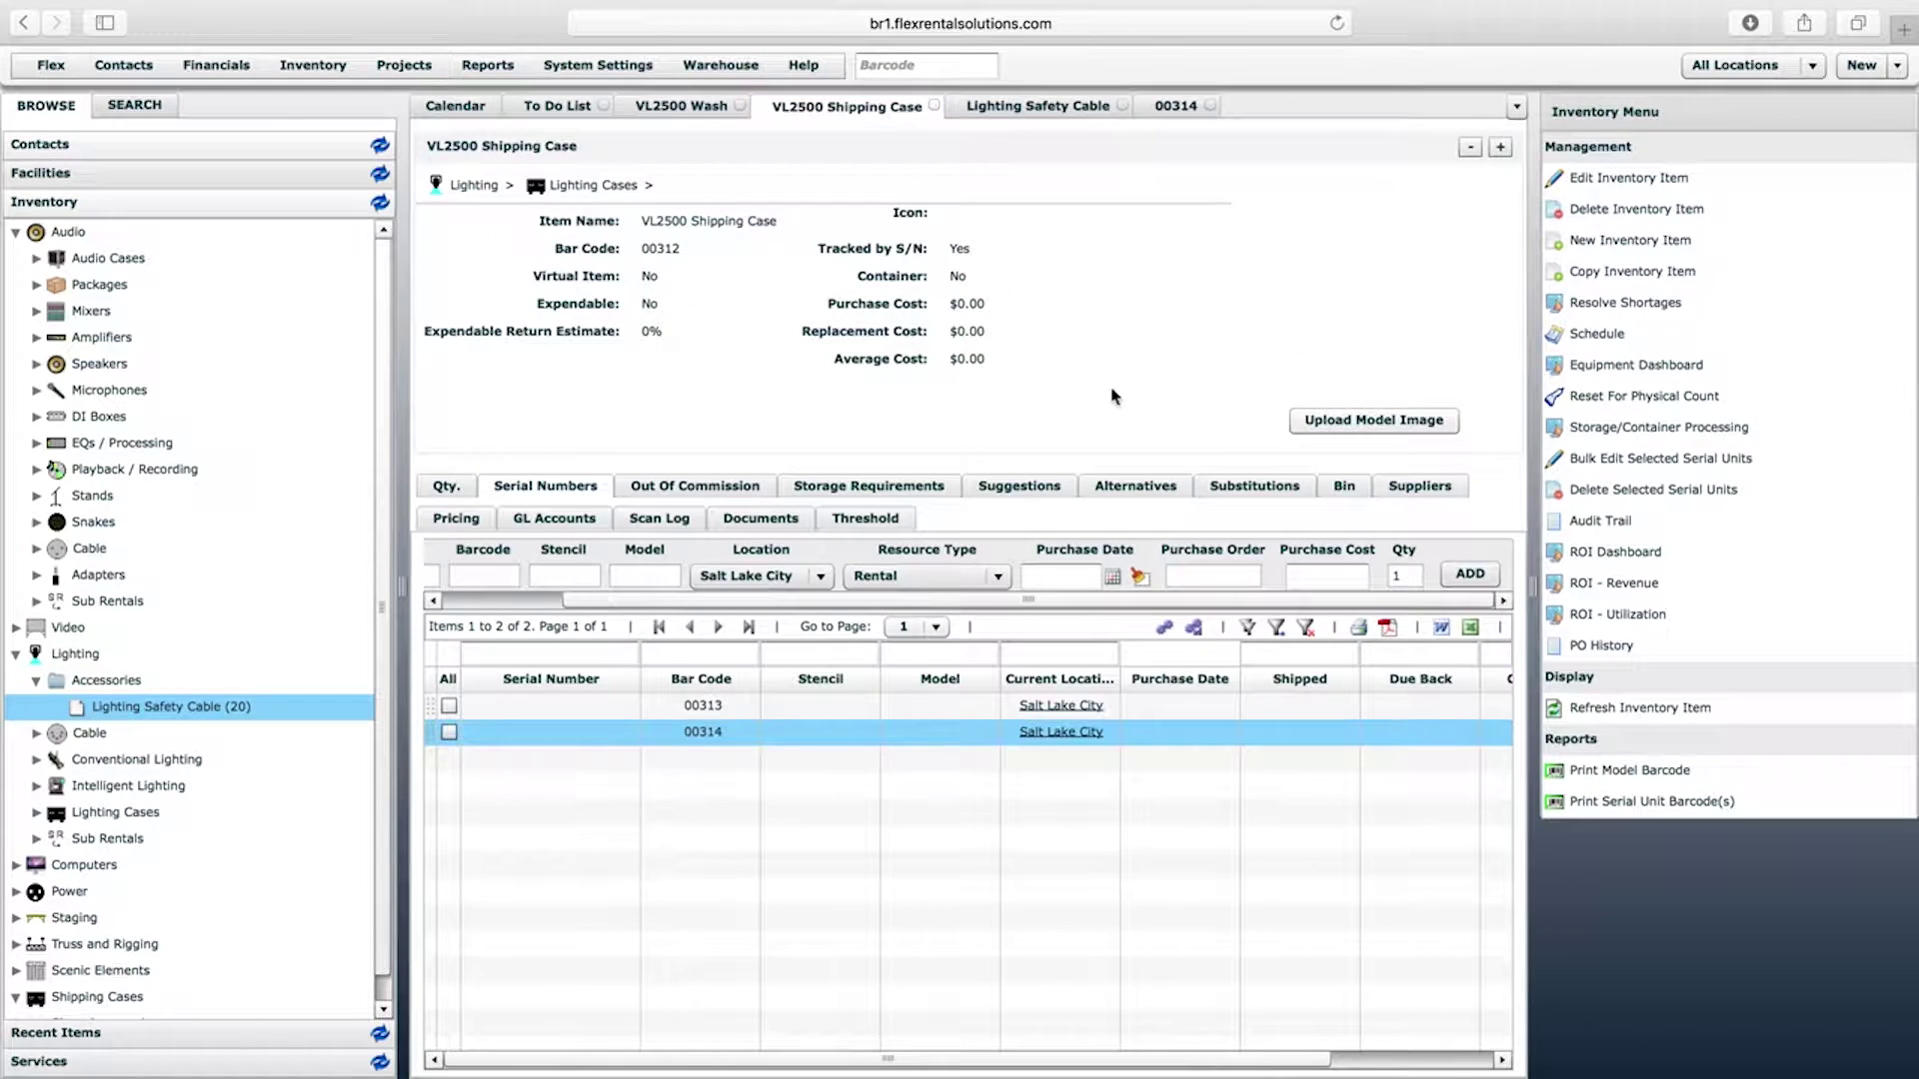
click(896, 489)
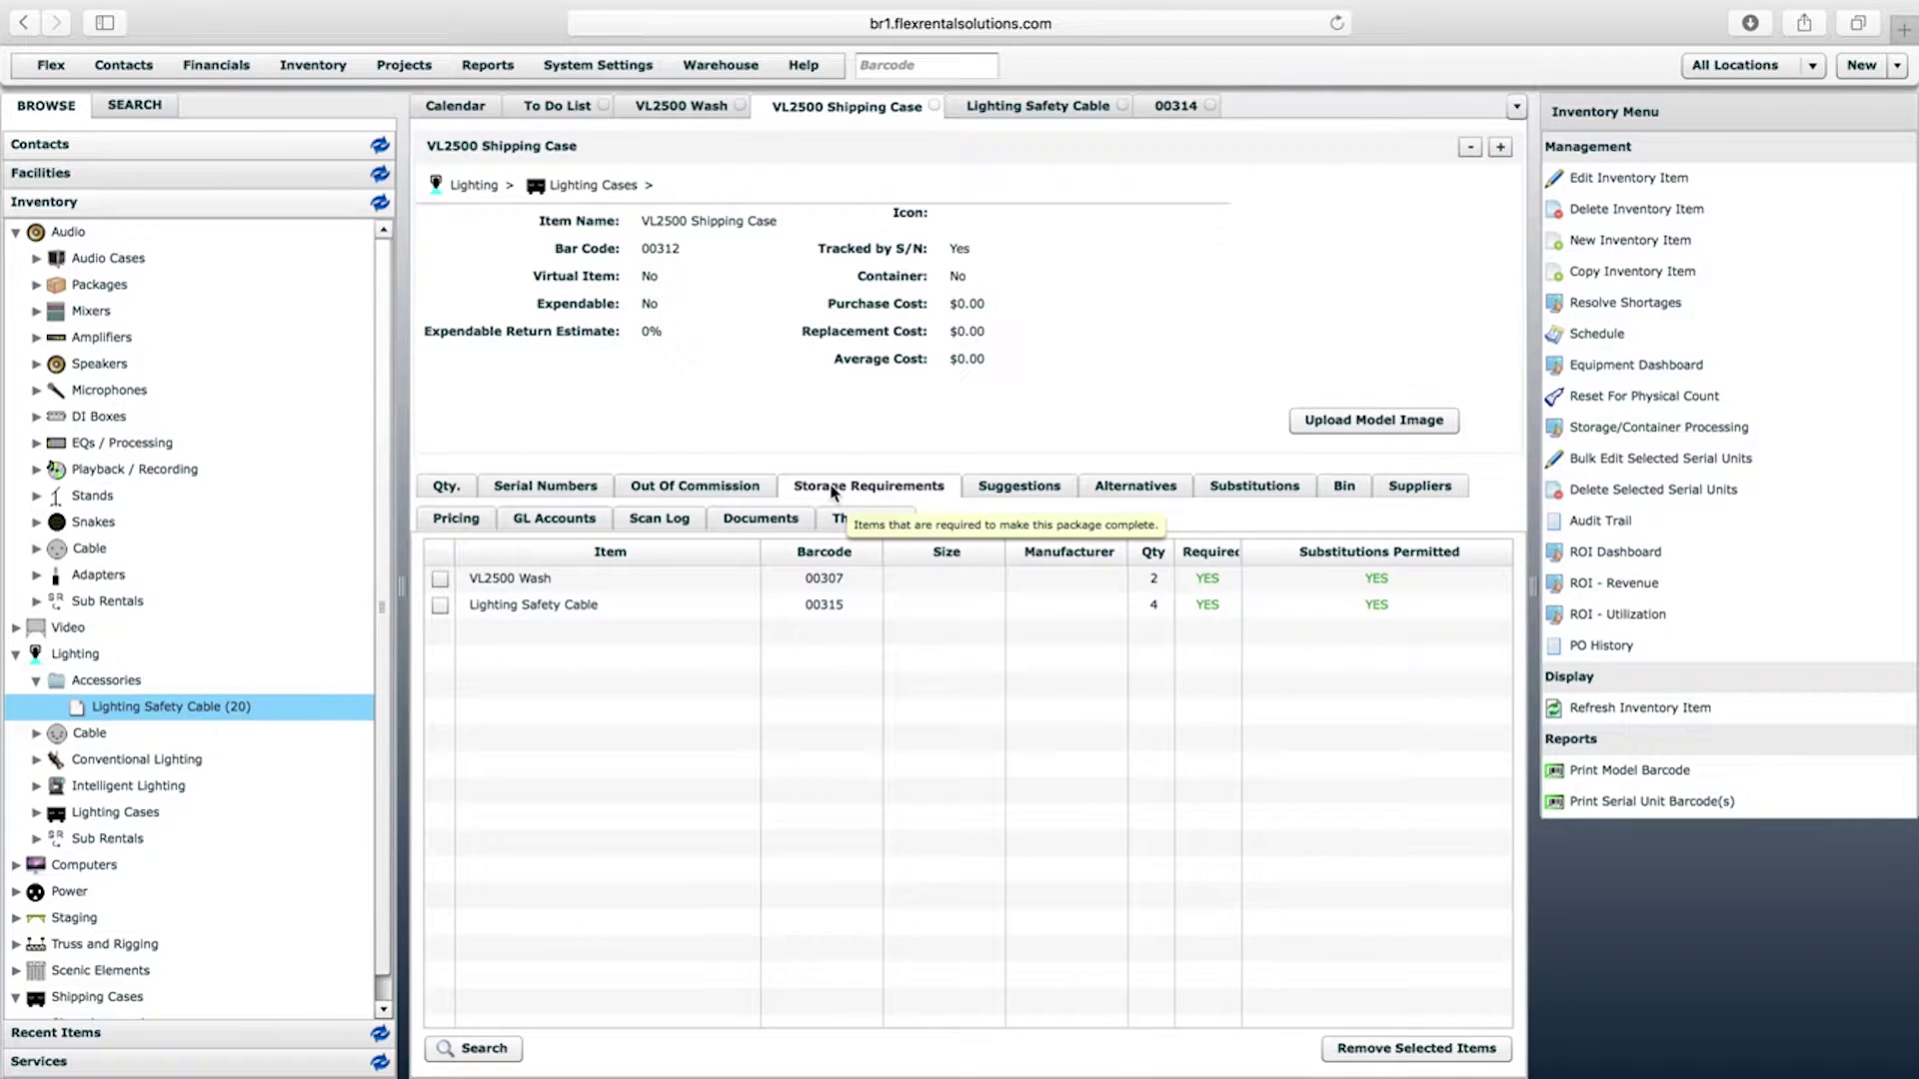
click(1175, 108)
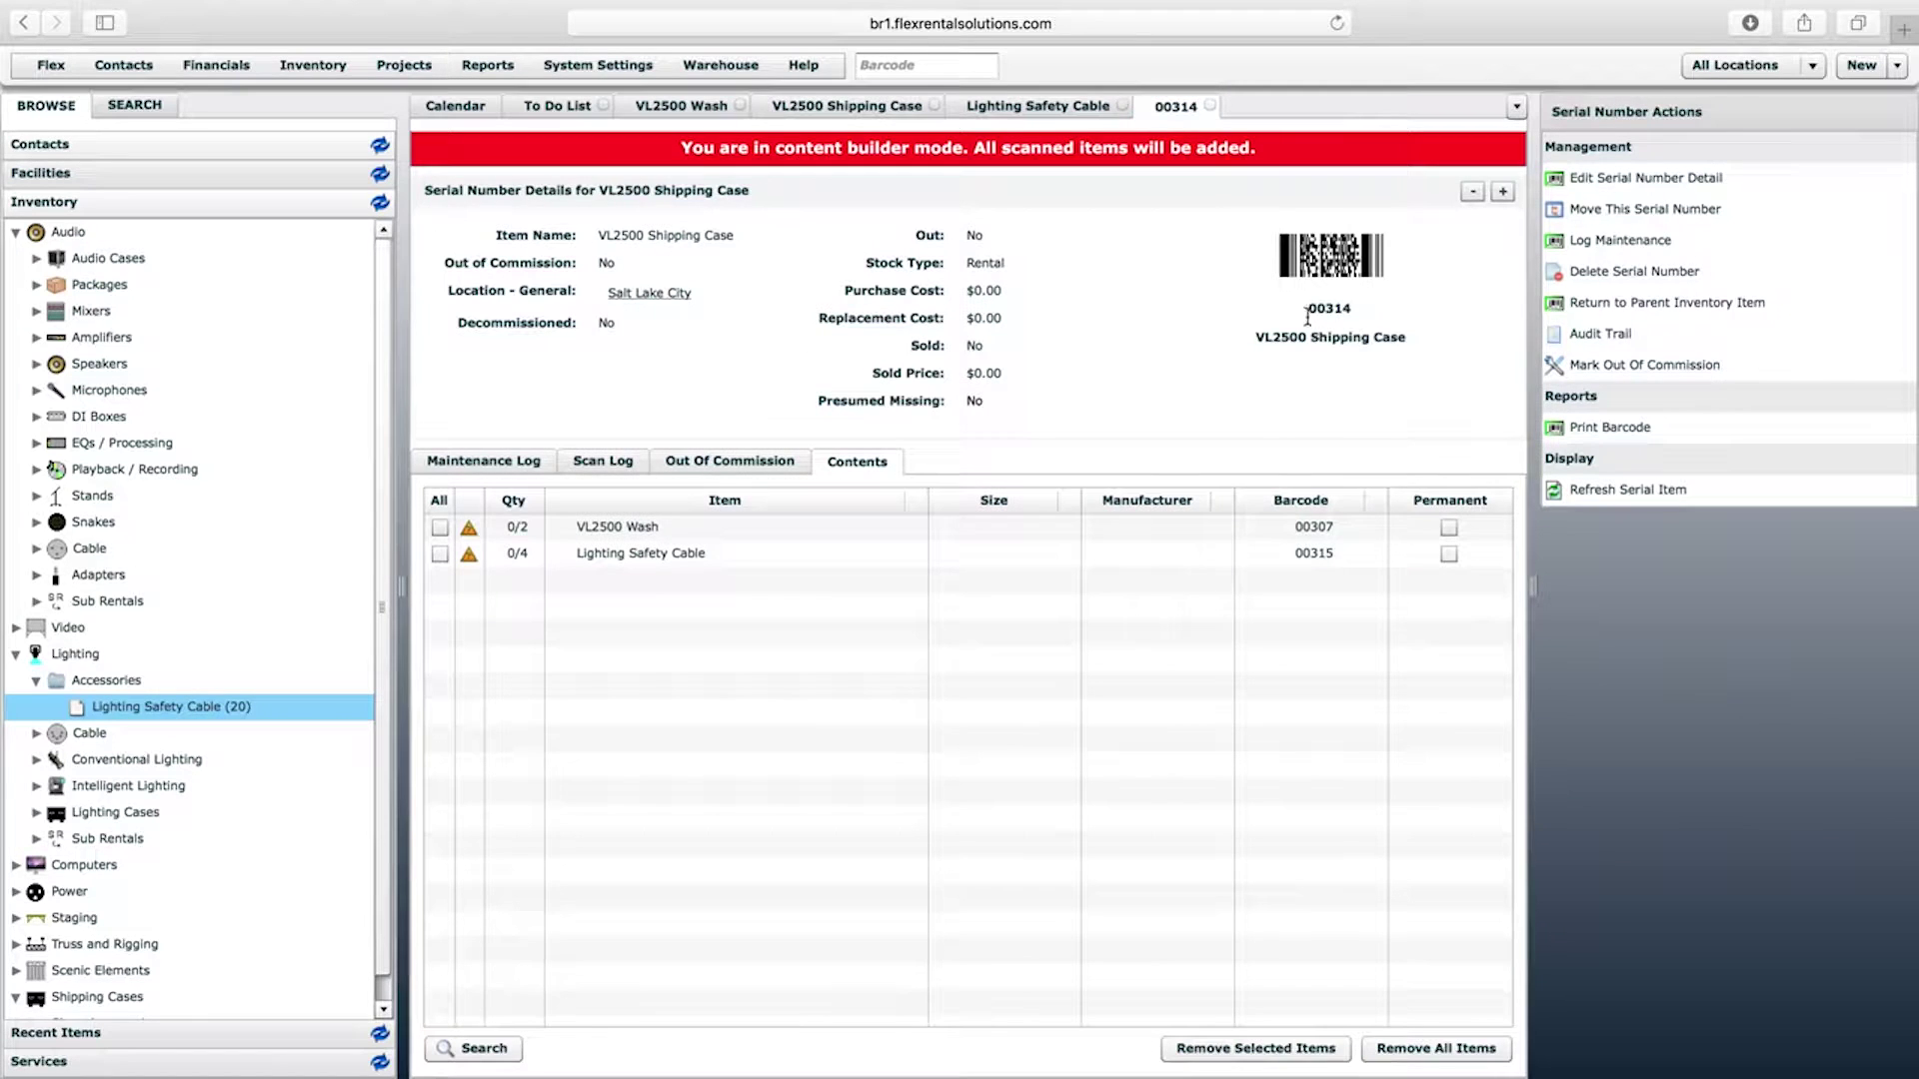
drag(1306, 307, 1362, 307)
click(1362, 308)
click(732, 587)
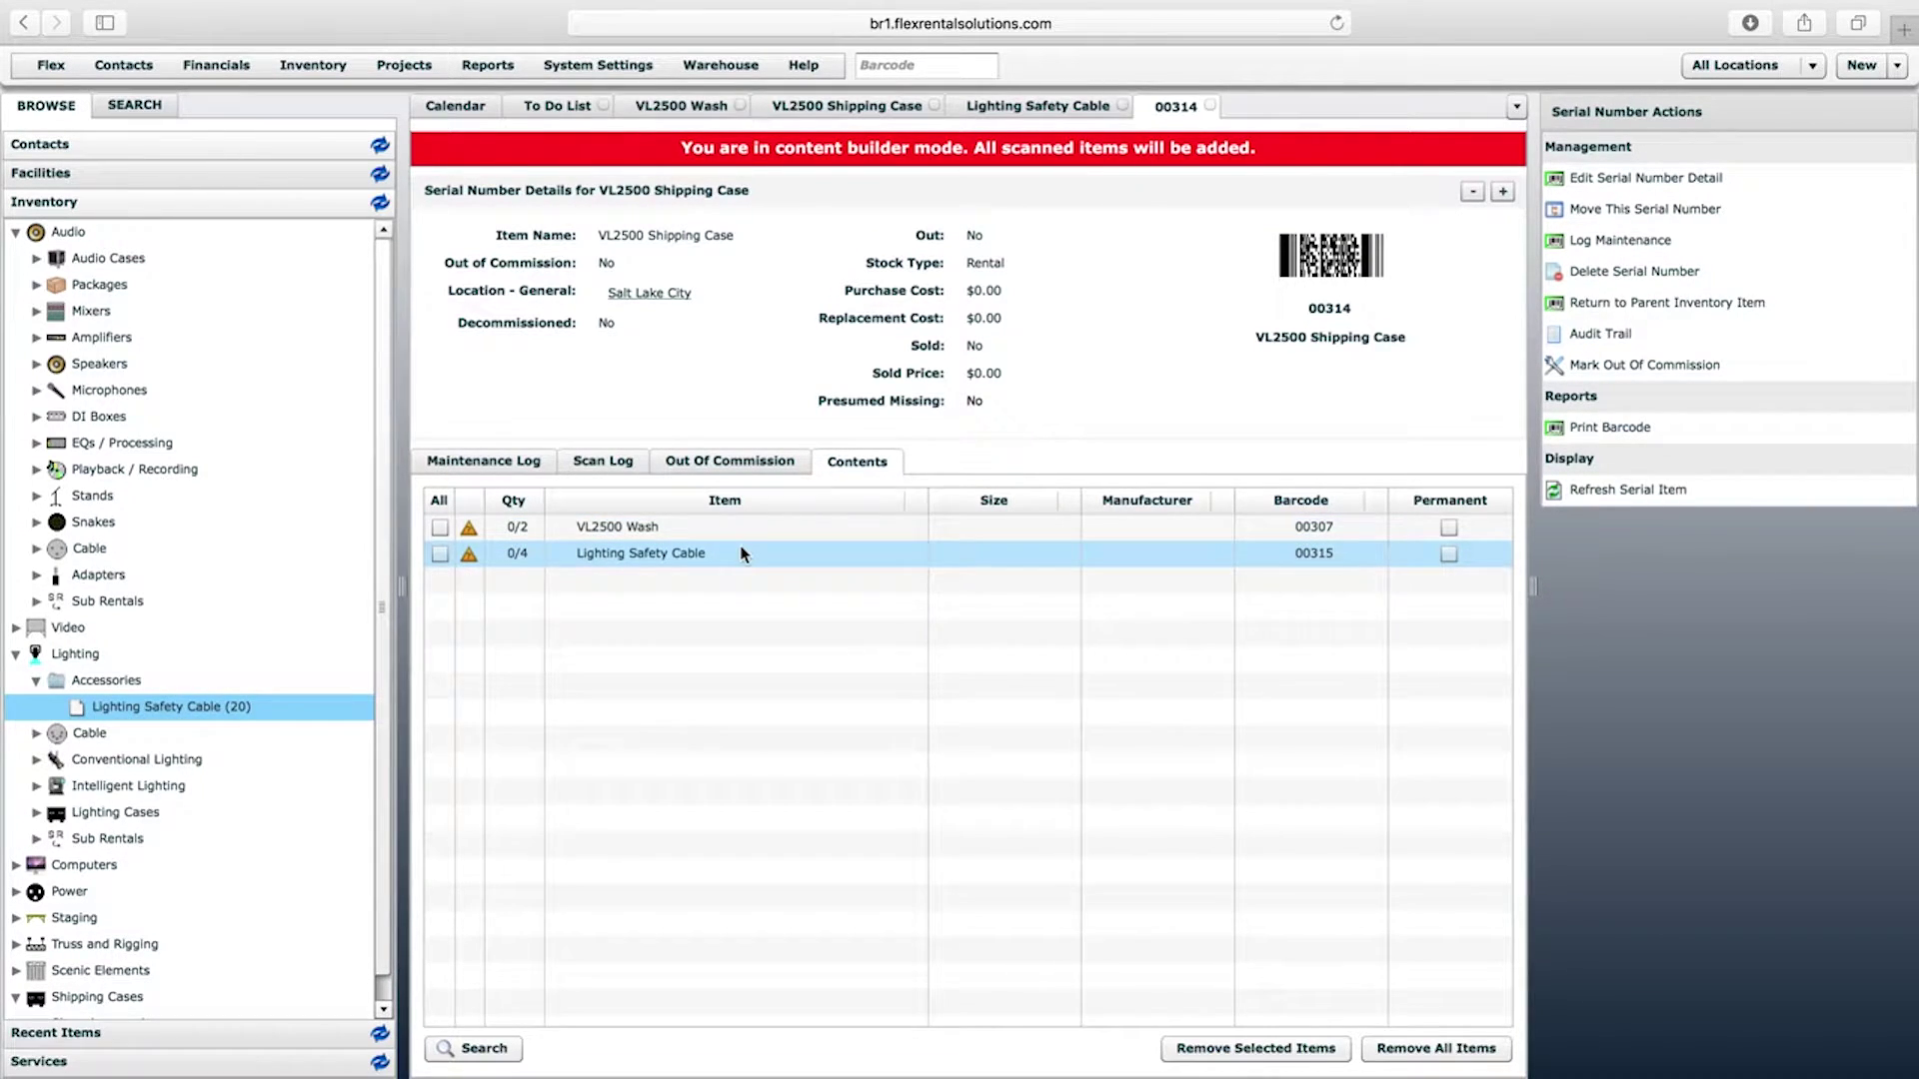
drag(679, 150, 1340, 165)
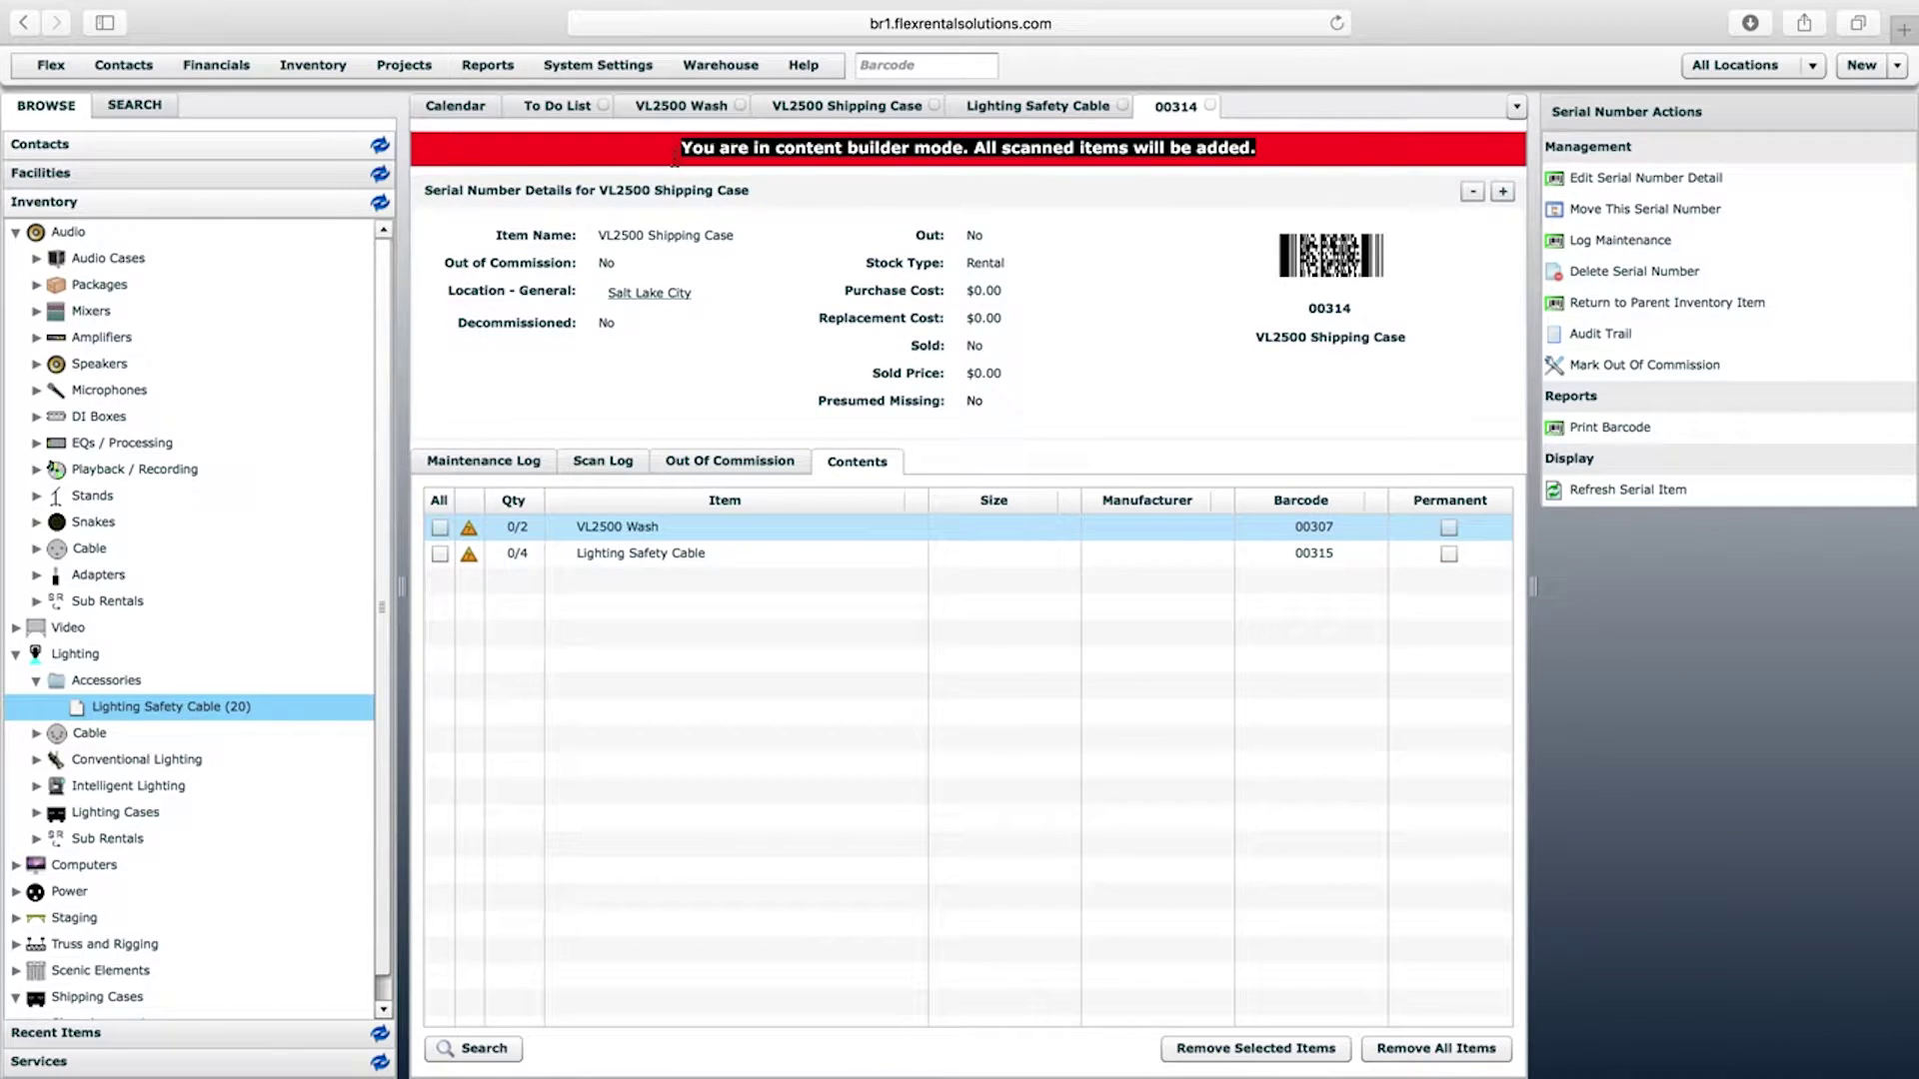
click(675, 157)
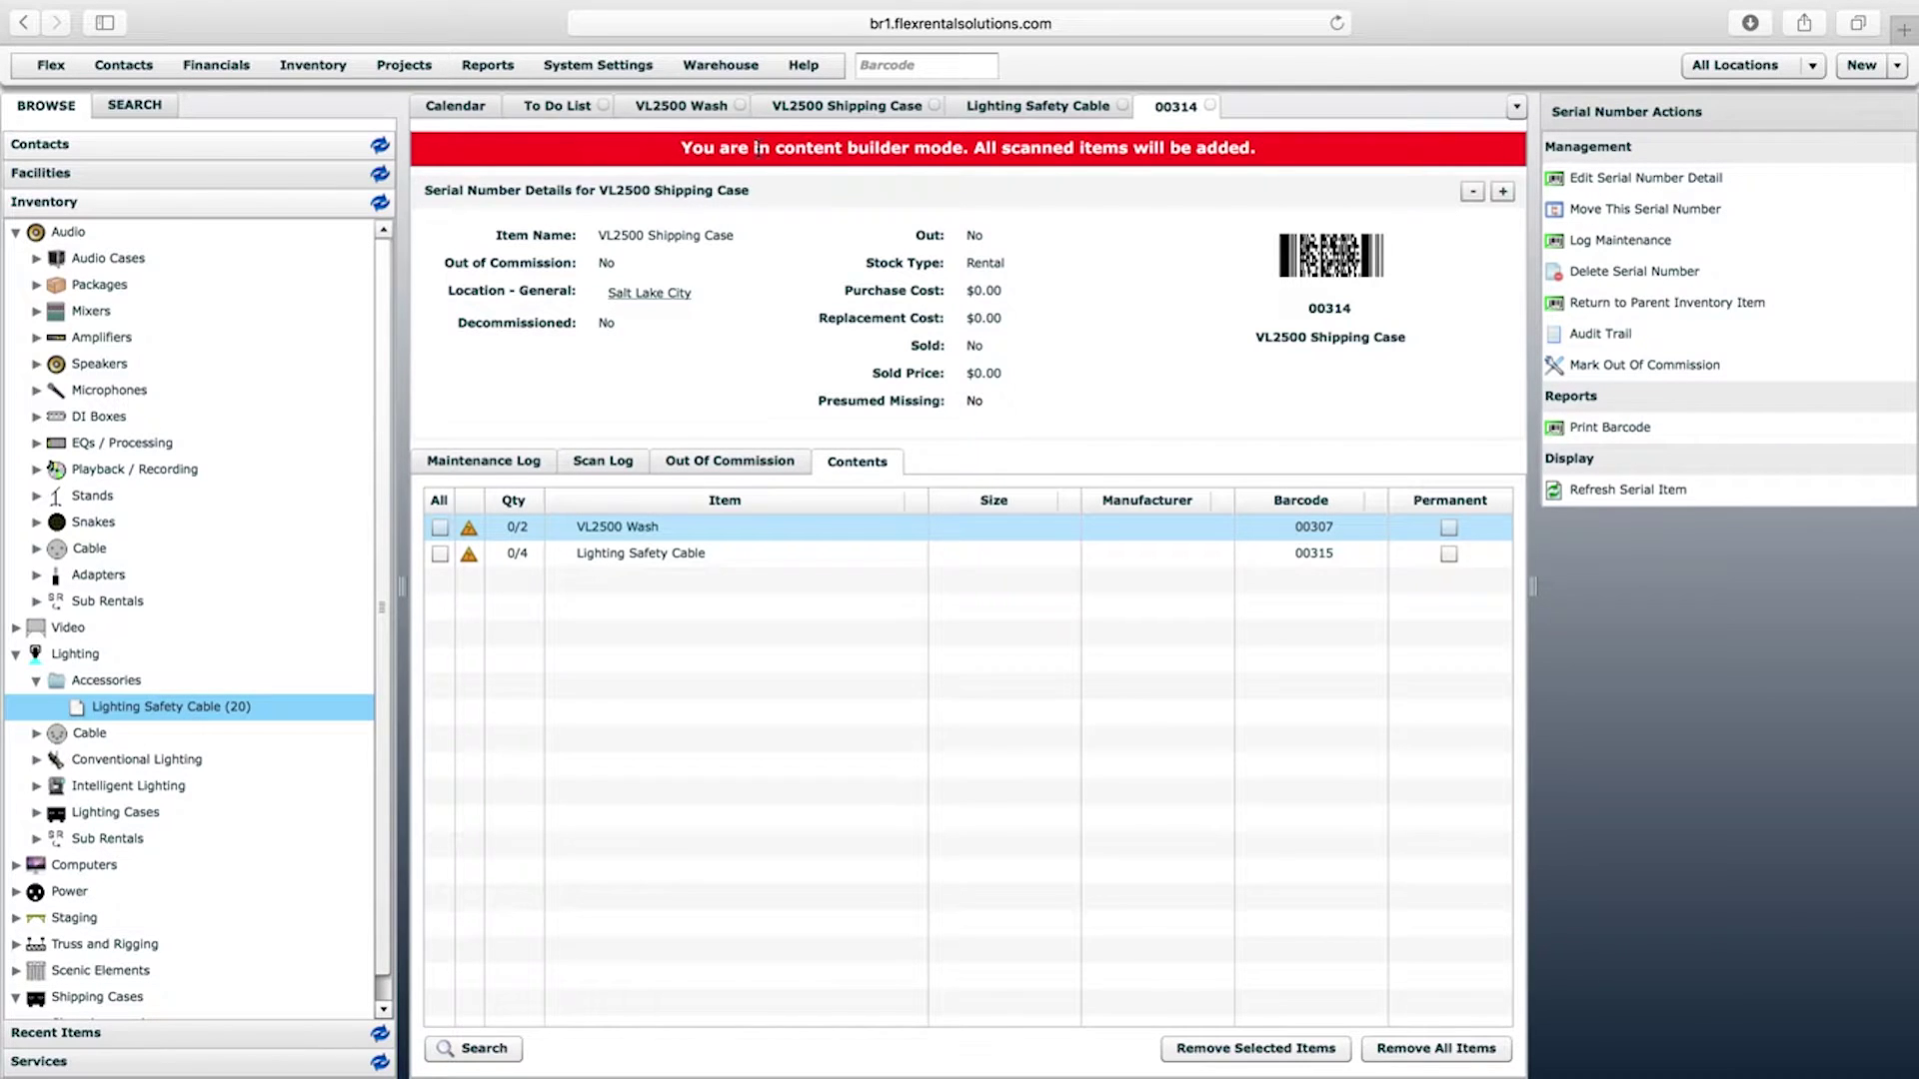
Look up the VL2500 Wash unit barcodes and scan 00308 and 00309 into the contents of shipping case unit 00314
click(673, 107)
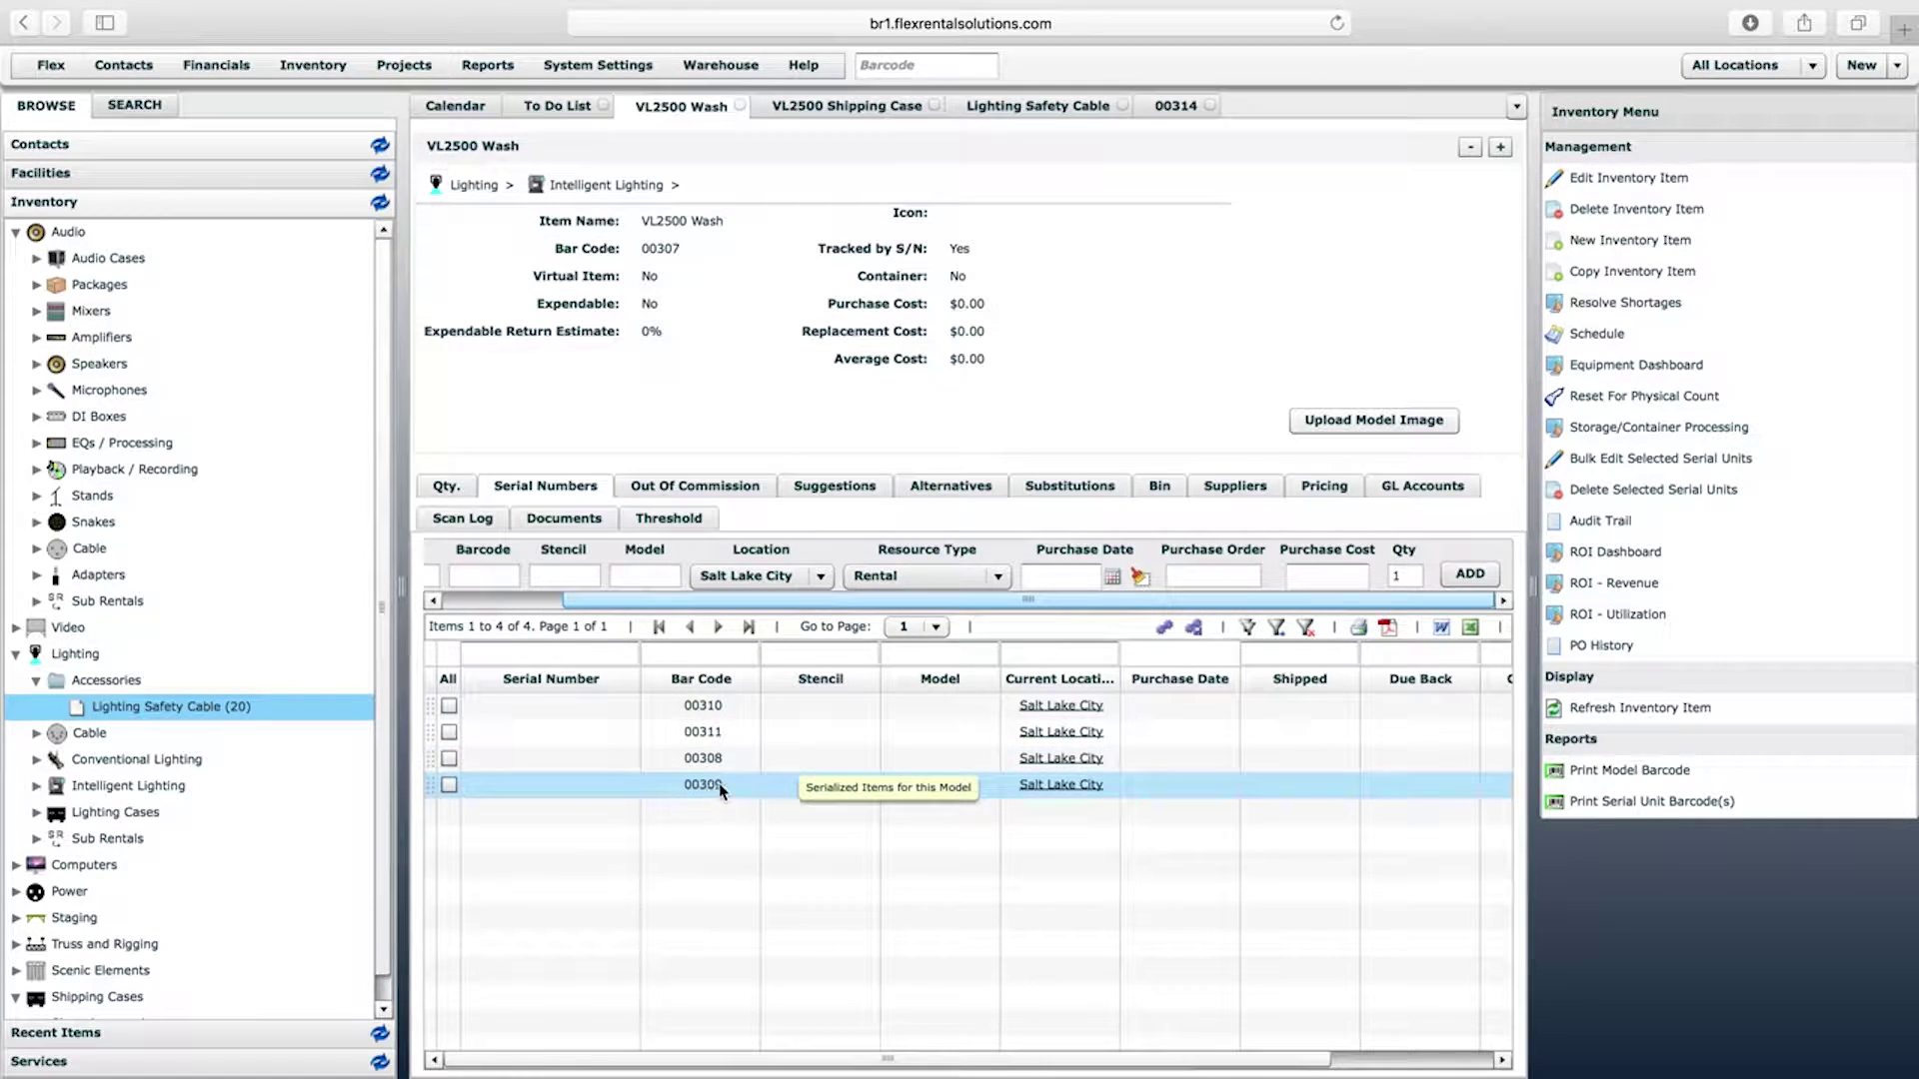
click(1178, 106)
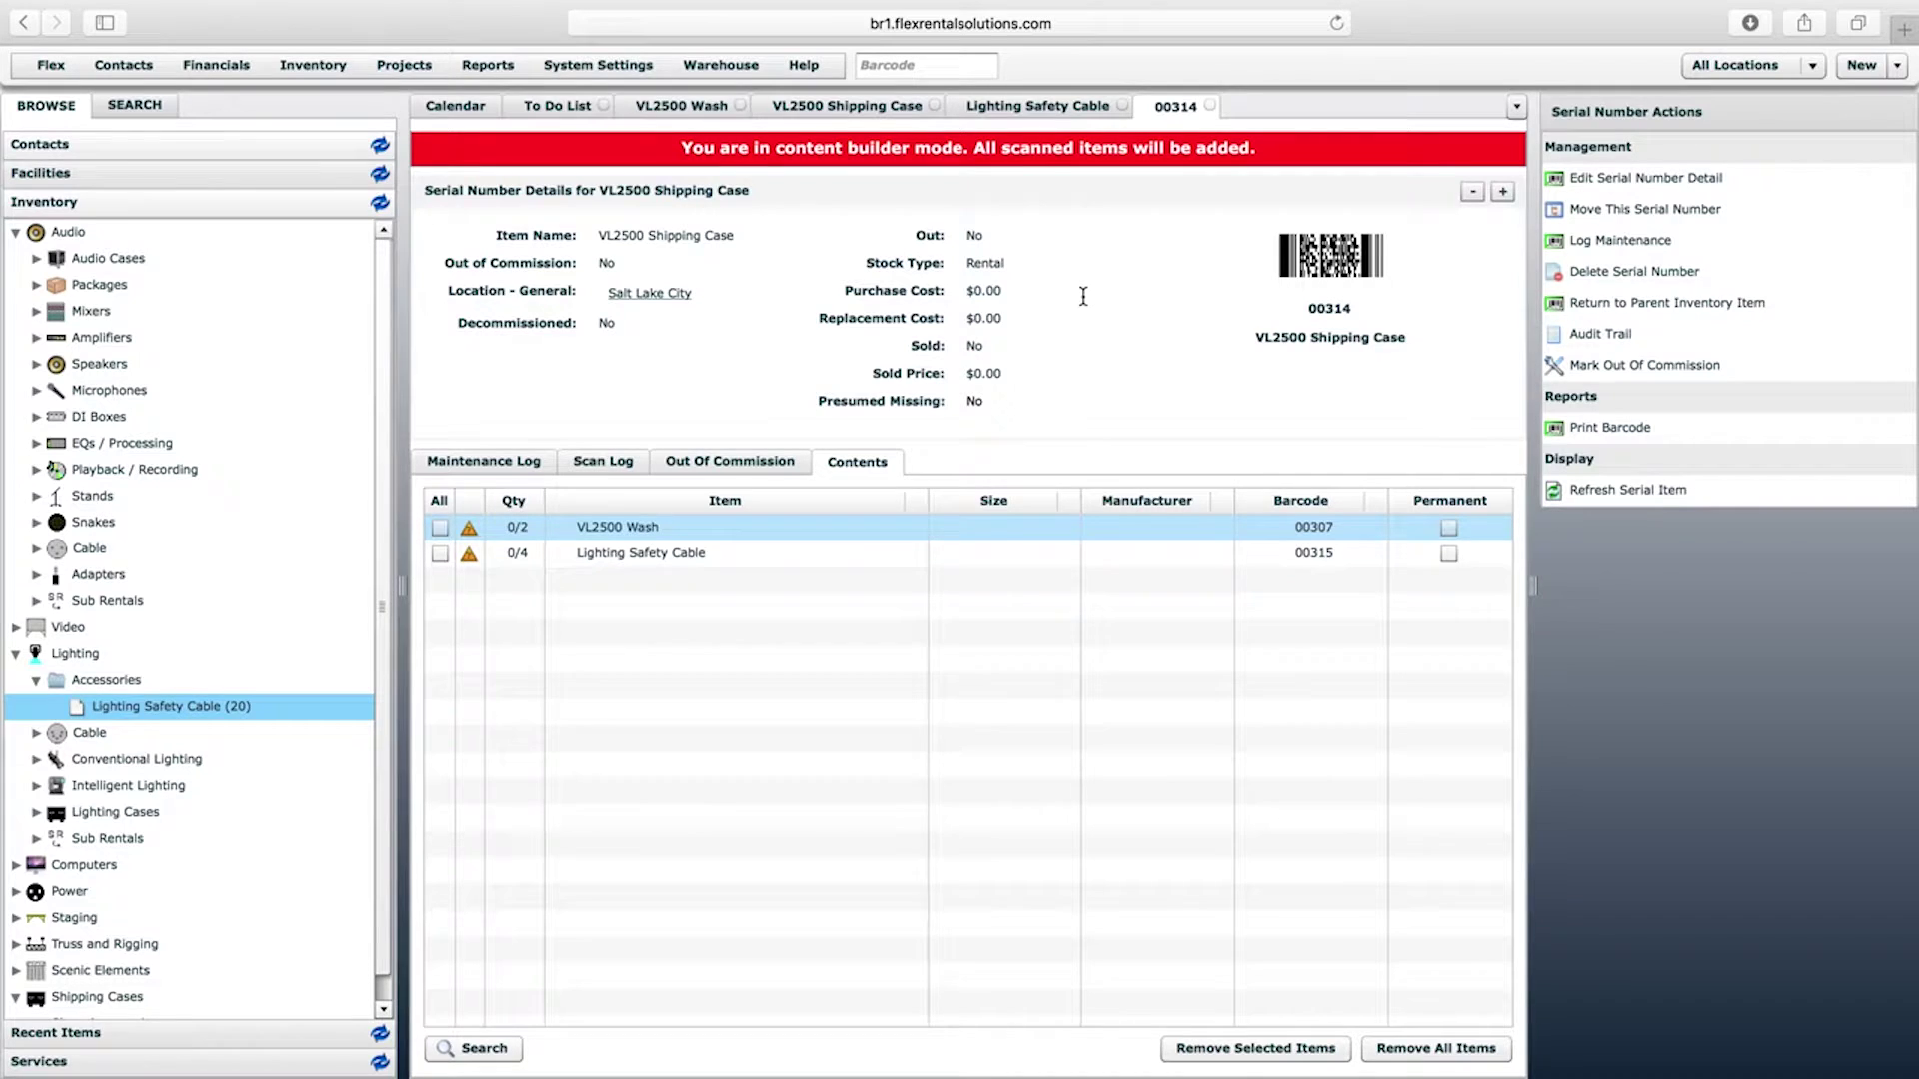
click(905, 68)
text(0030)
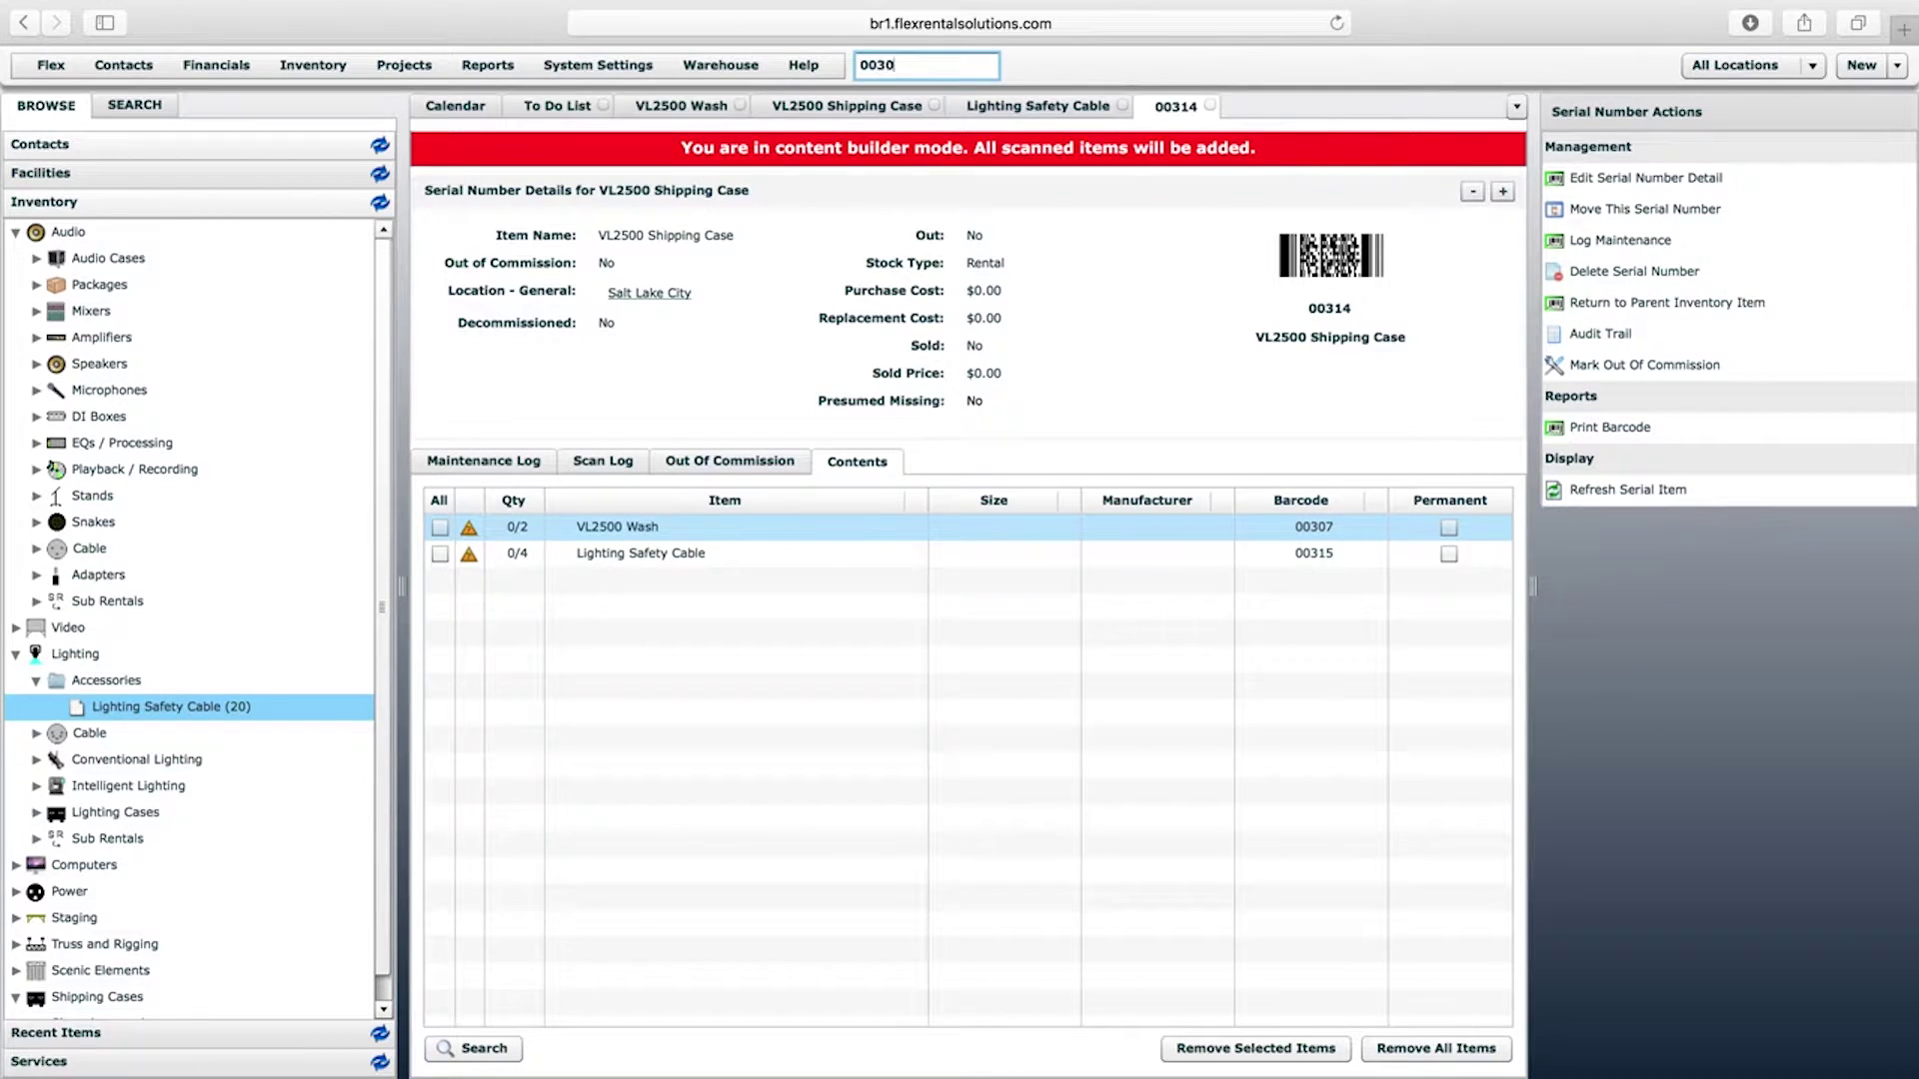
text(8)
key(Return)
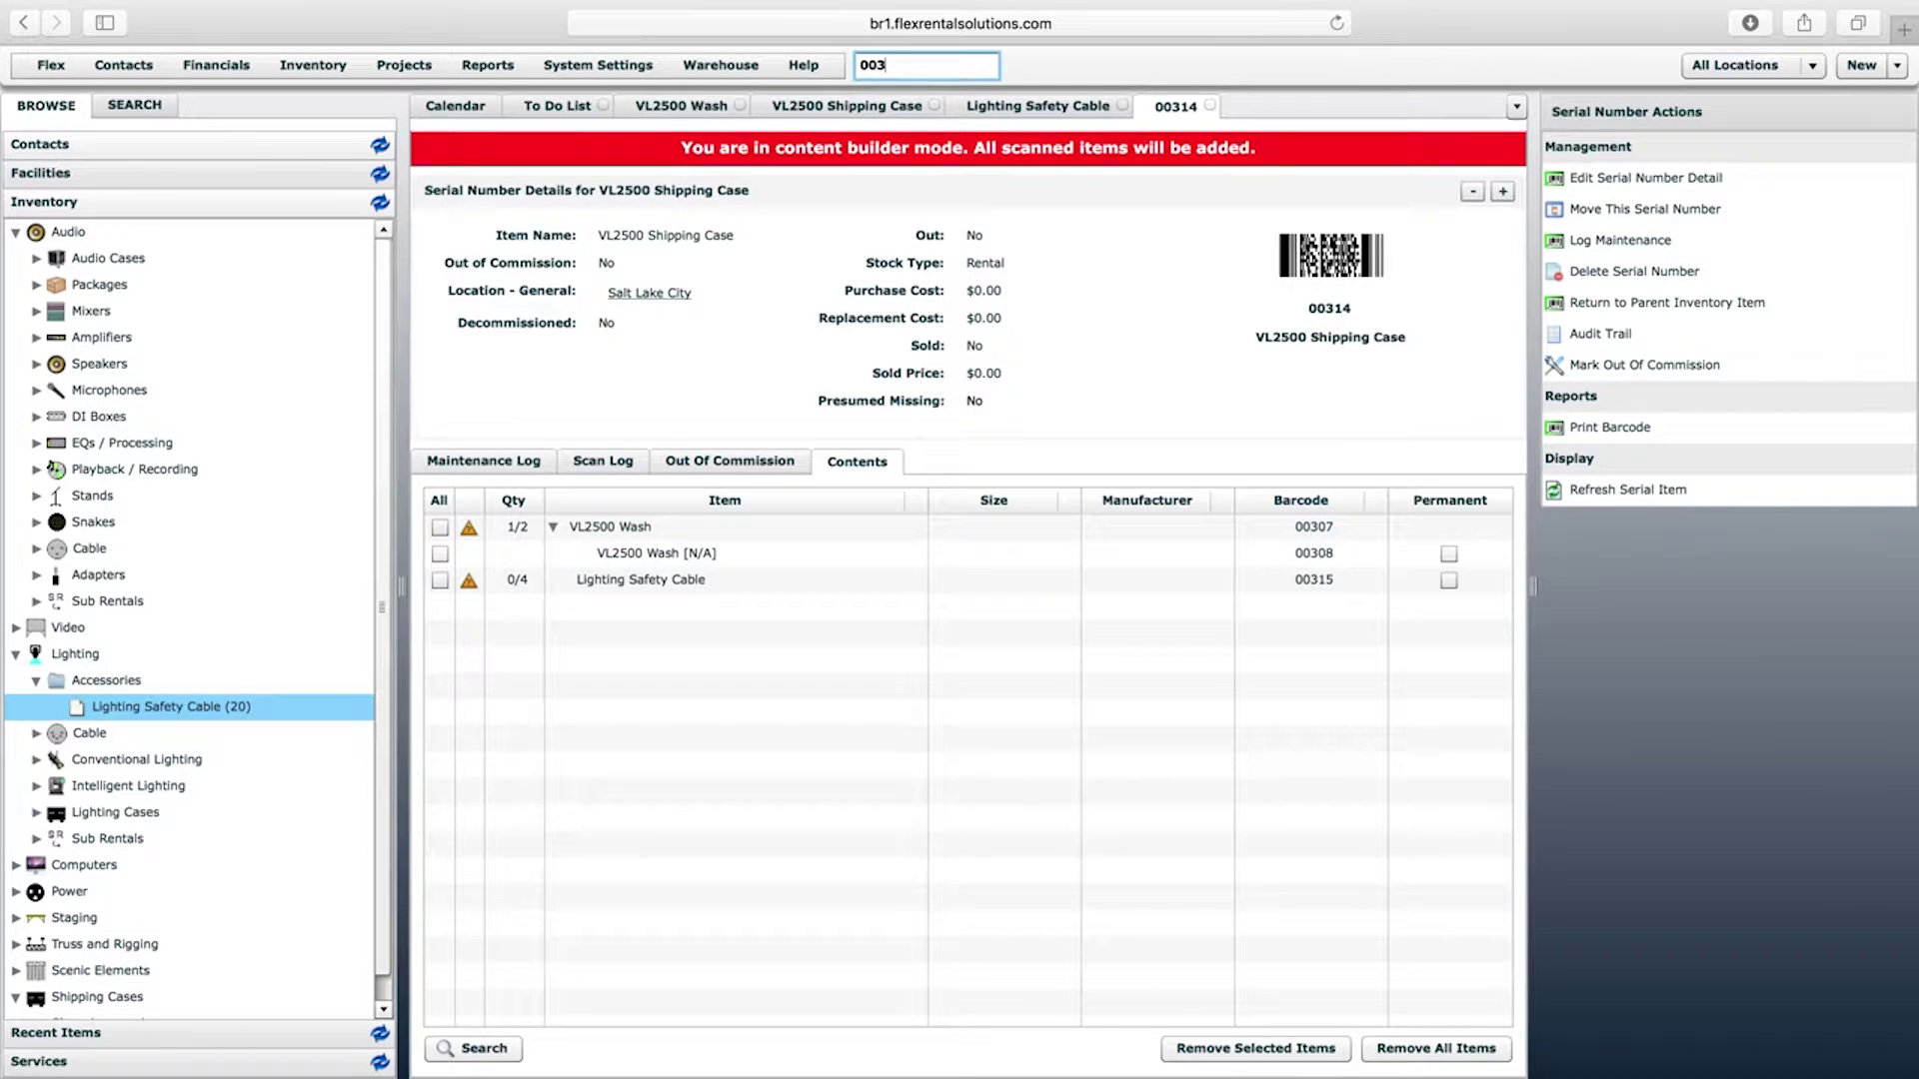
key(Return)
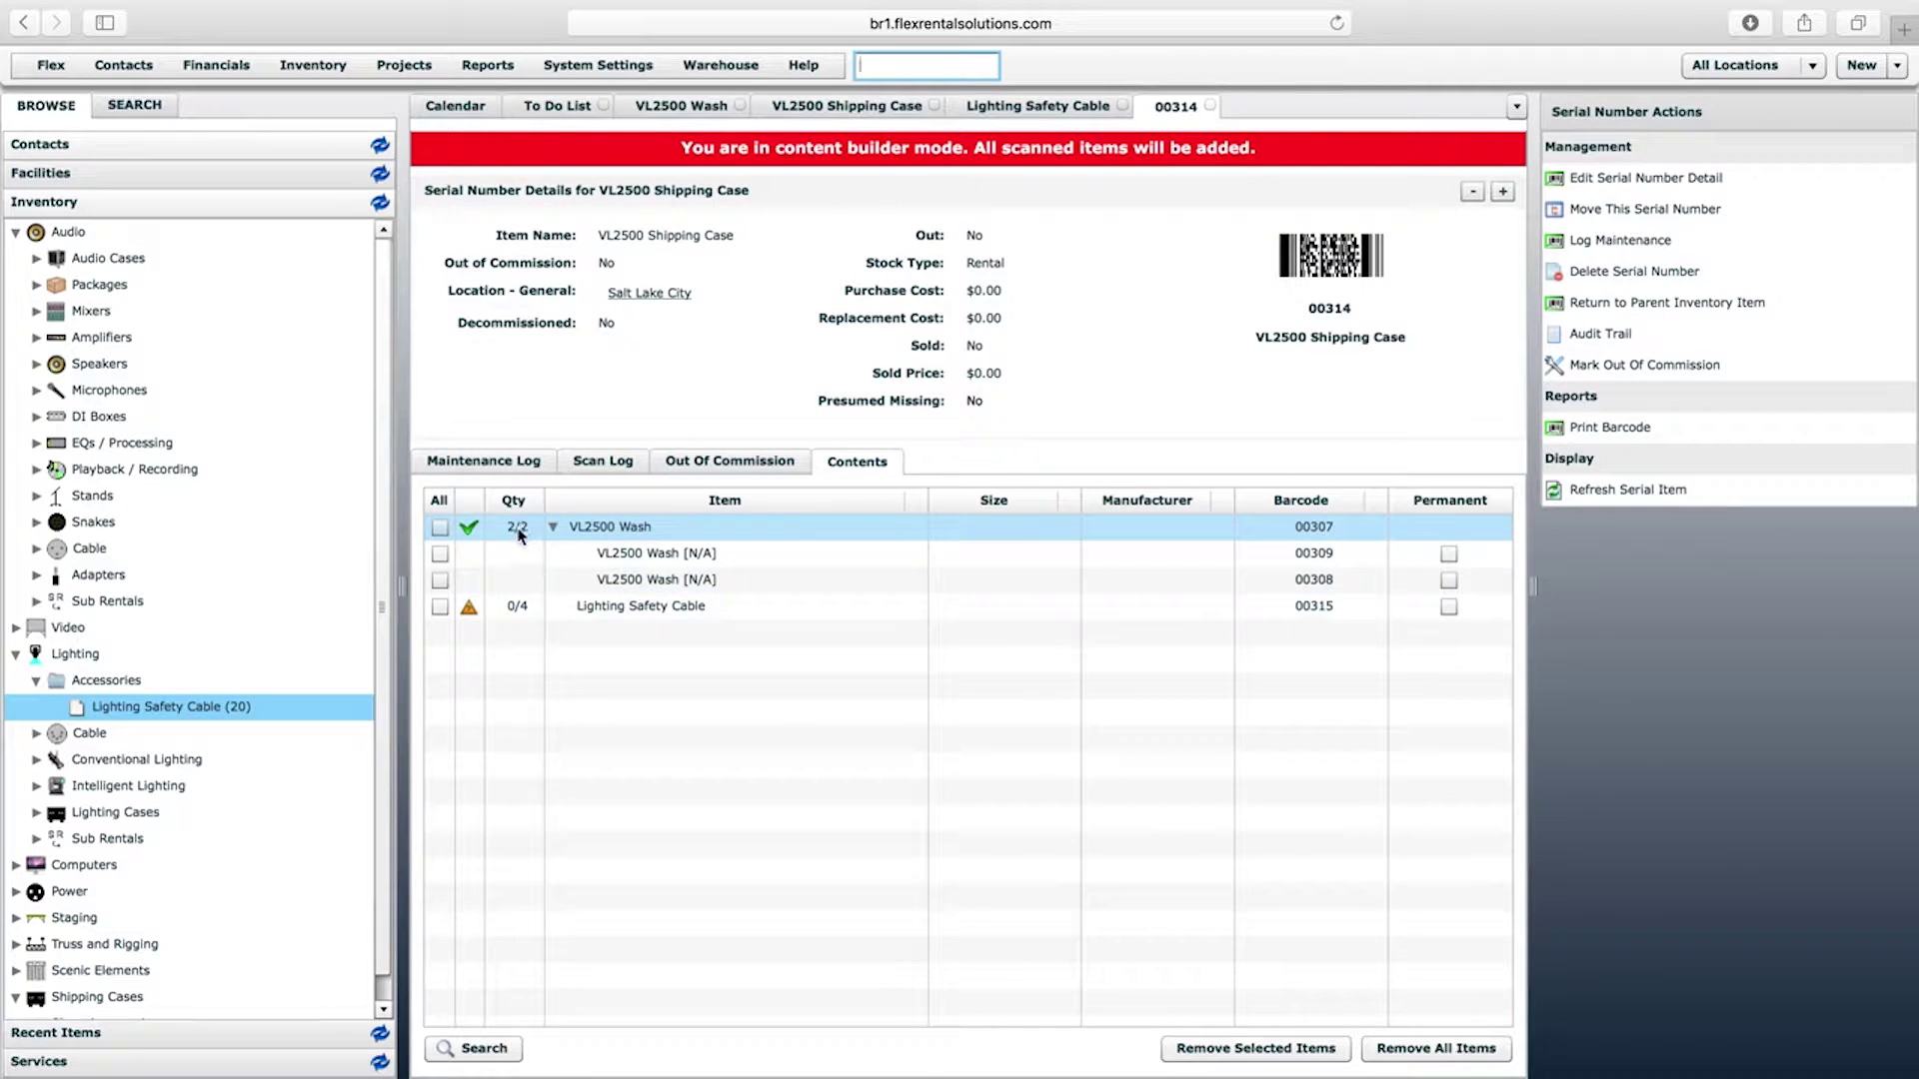
click(643, 562)
click(653, 584)
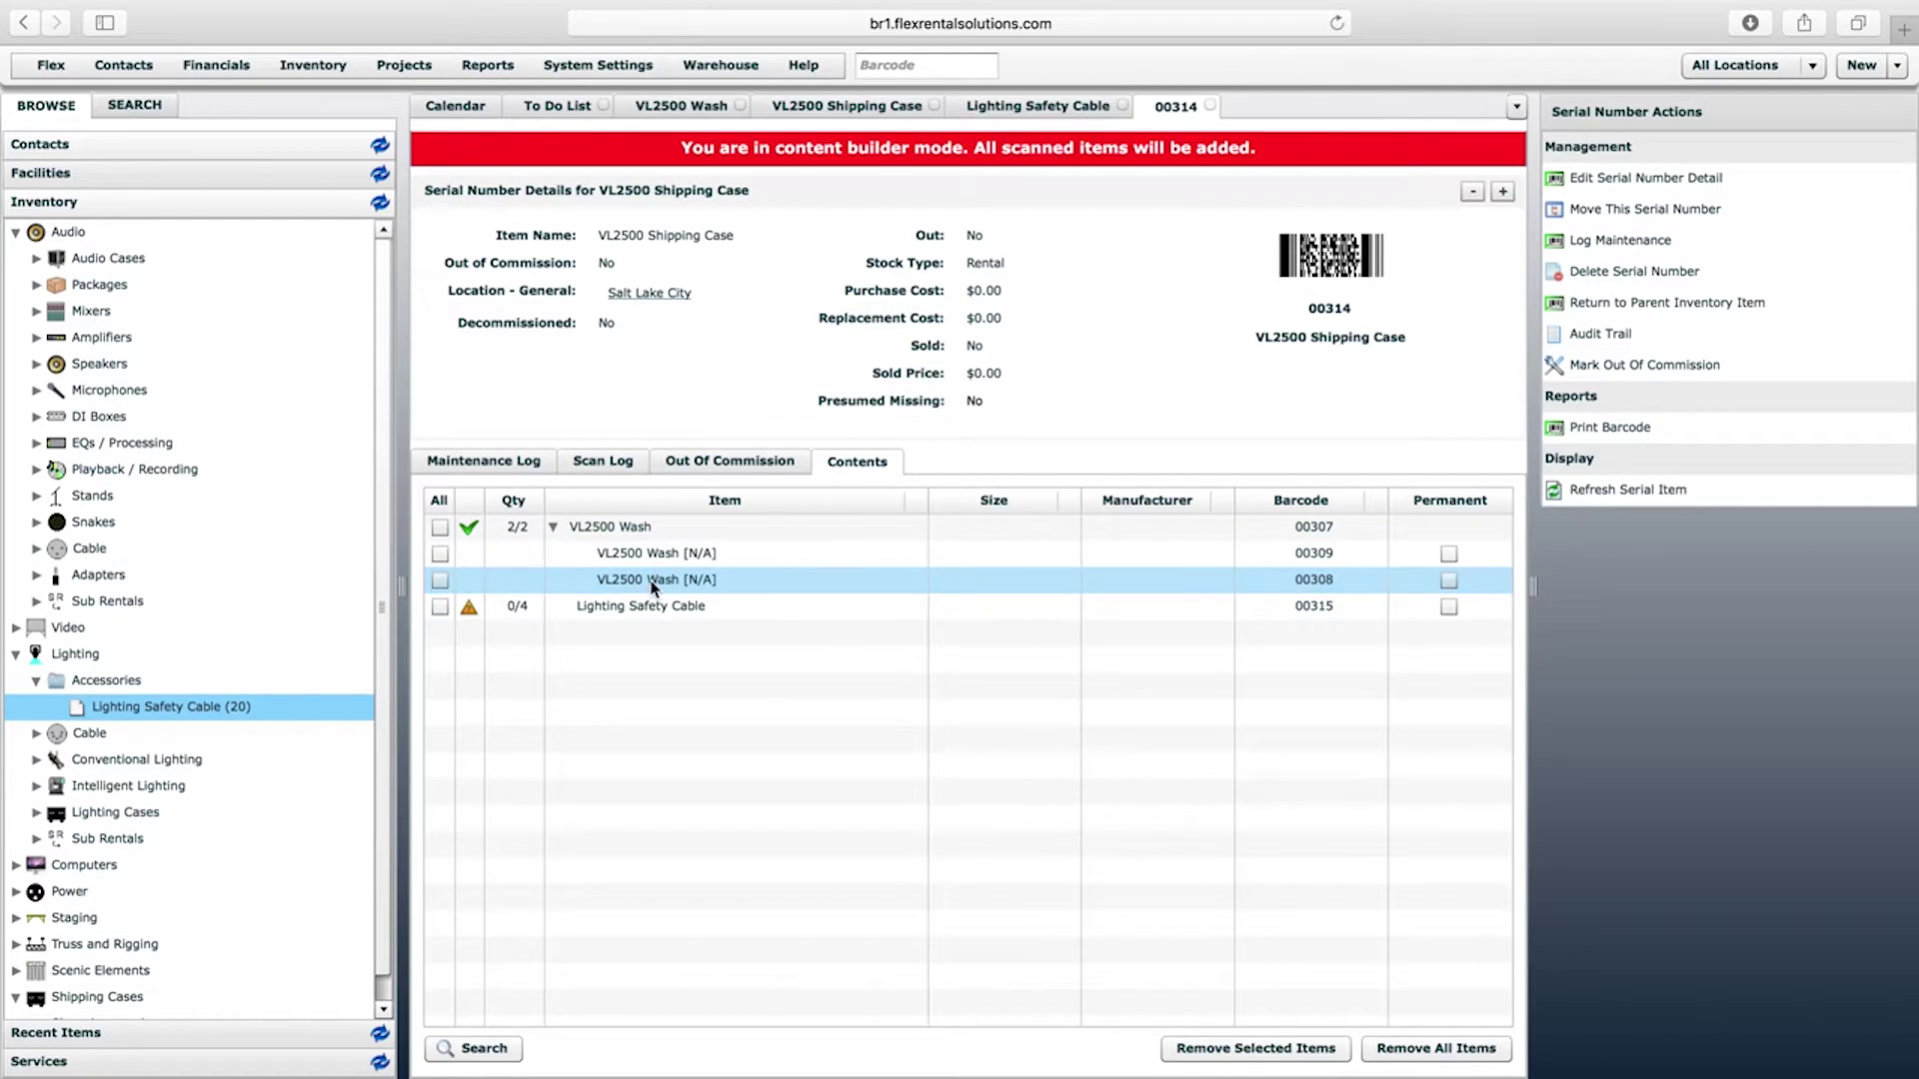
click(652, 584)
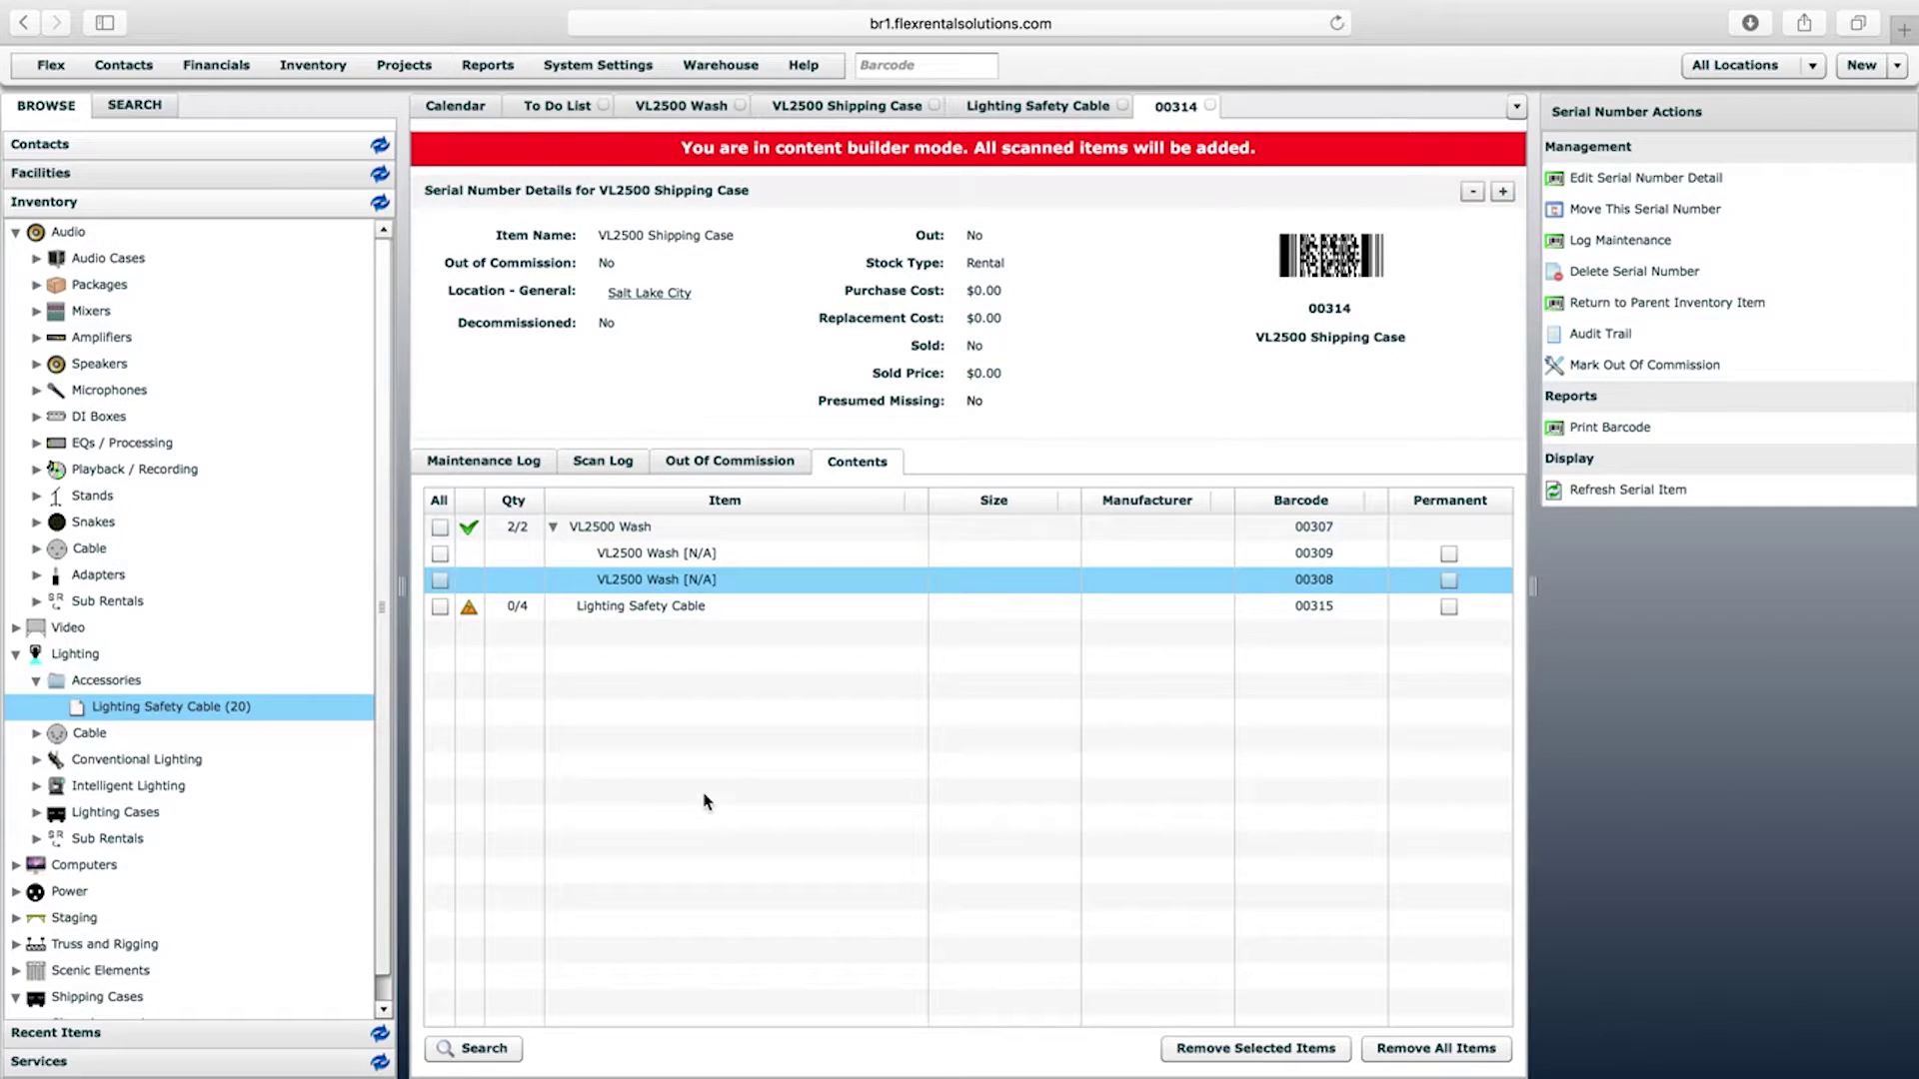
Add 4 Lighting Safety Cables to the contents of shipping case unit 00314 with a virtual scan
click(605, 613)
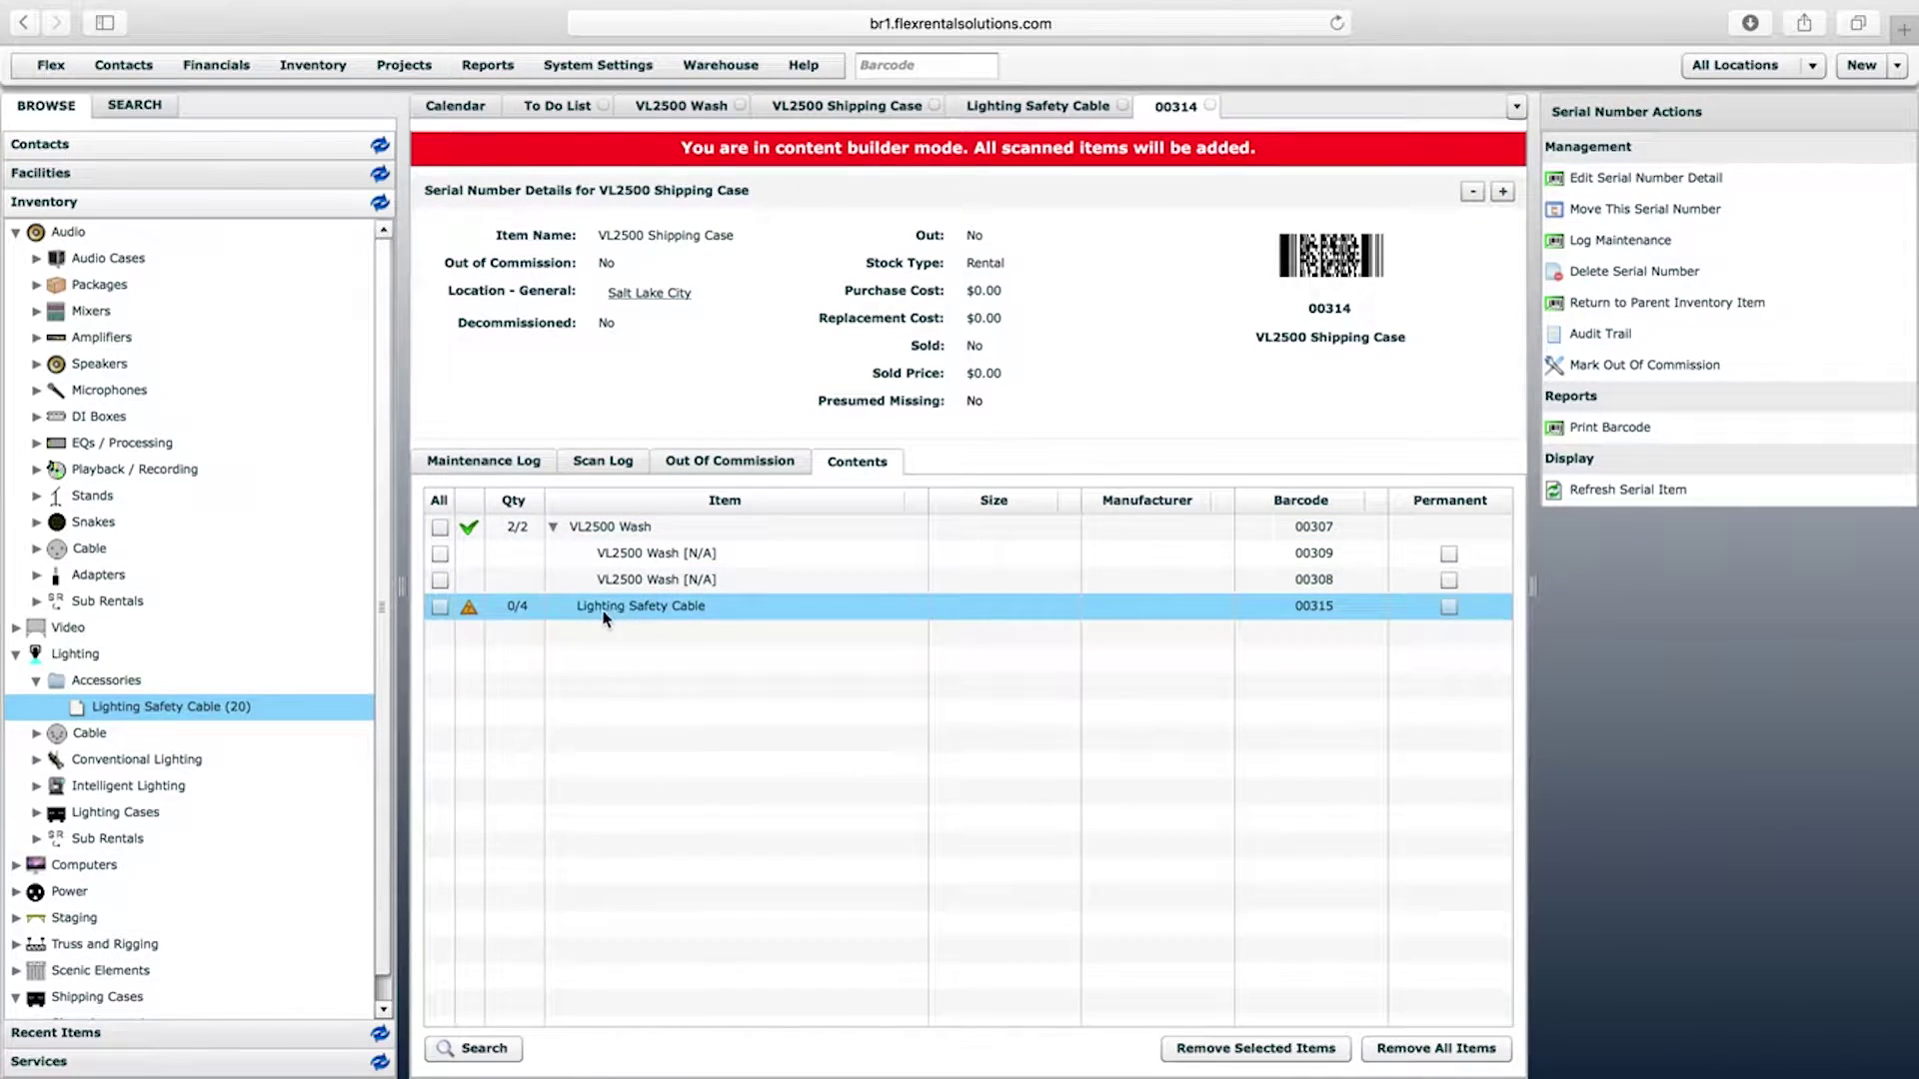
double_click(606, 616)
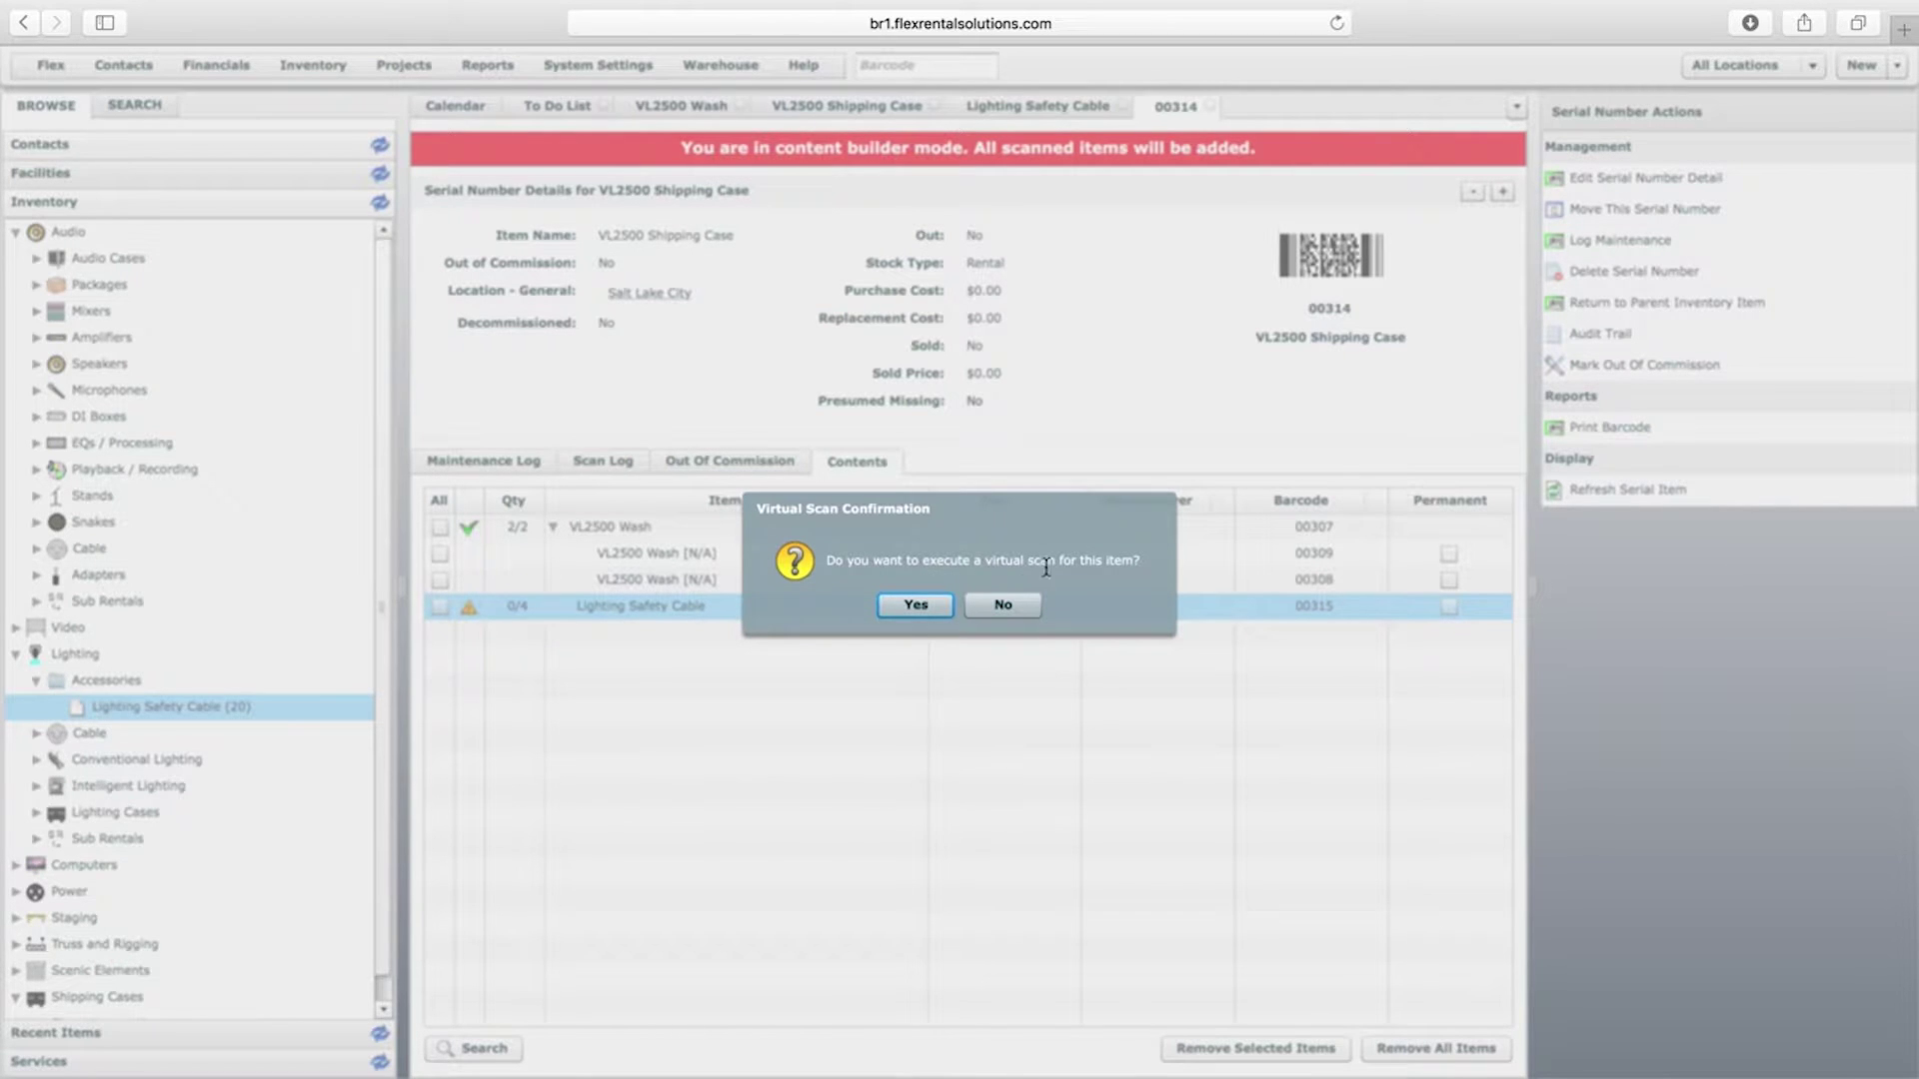
click(910, 606)
text(3)
key(BackSpace)
text(4)
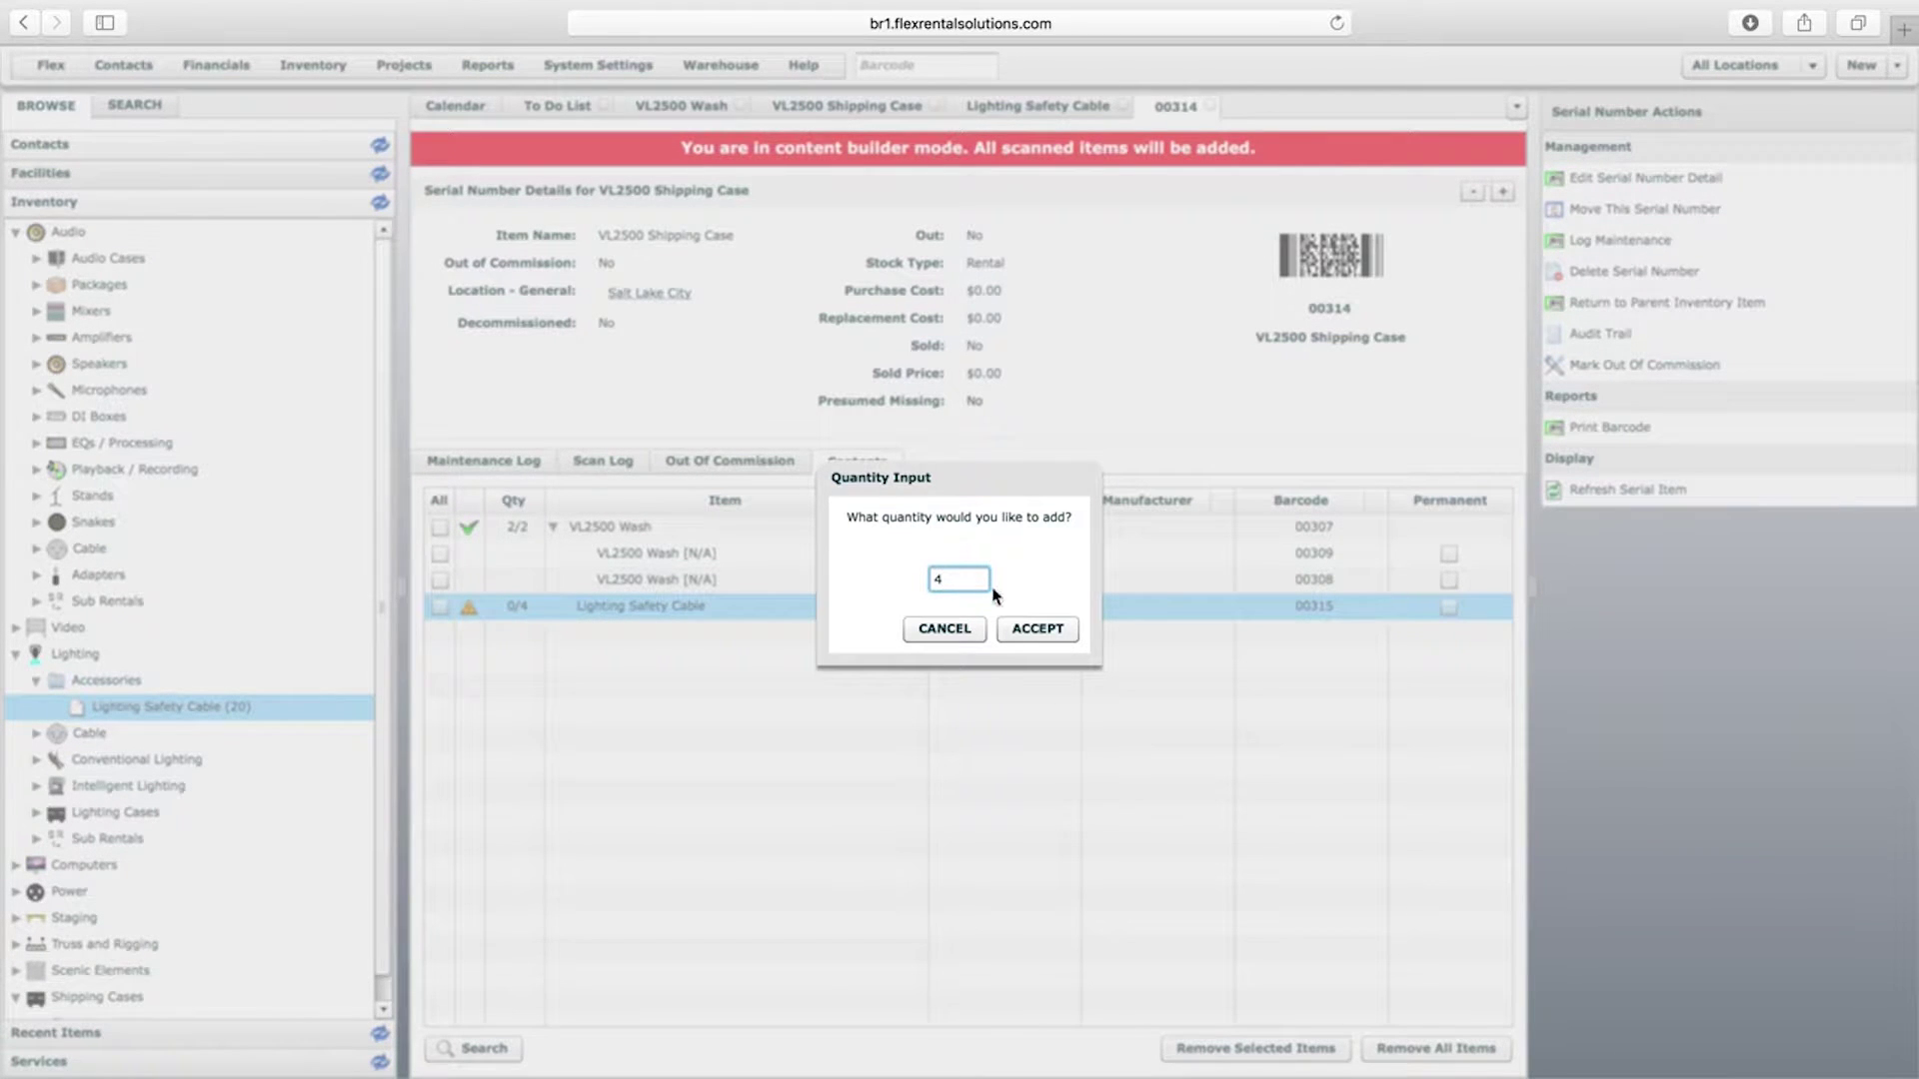
click(1037, 629)
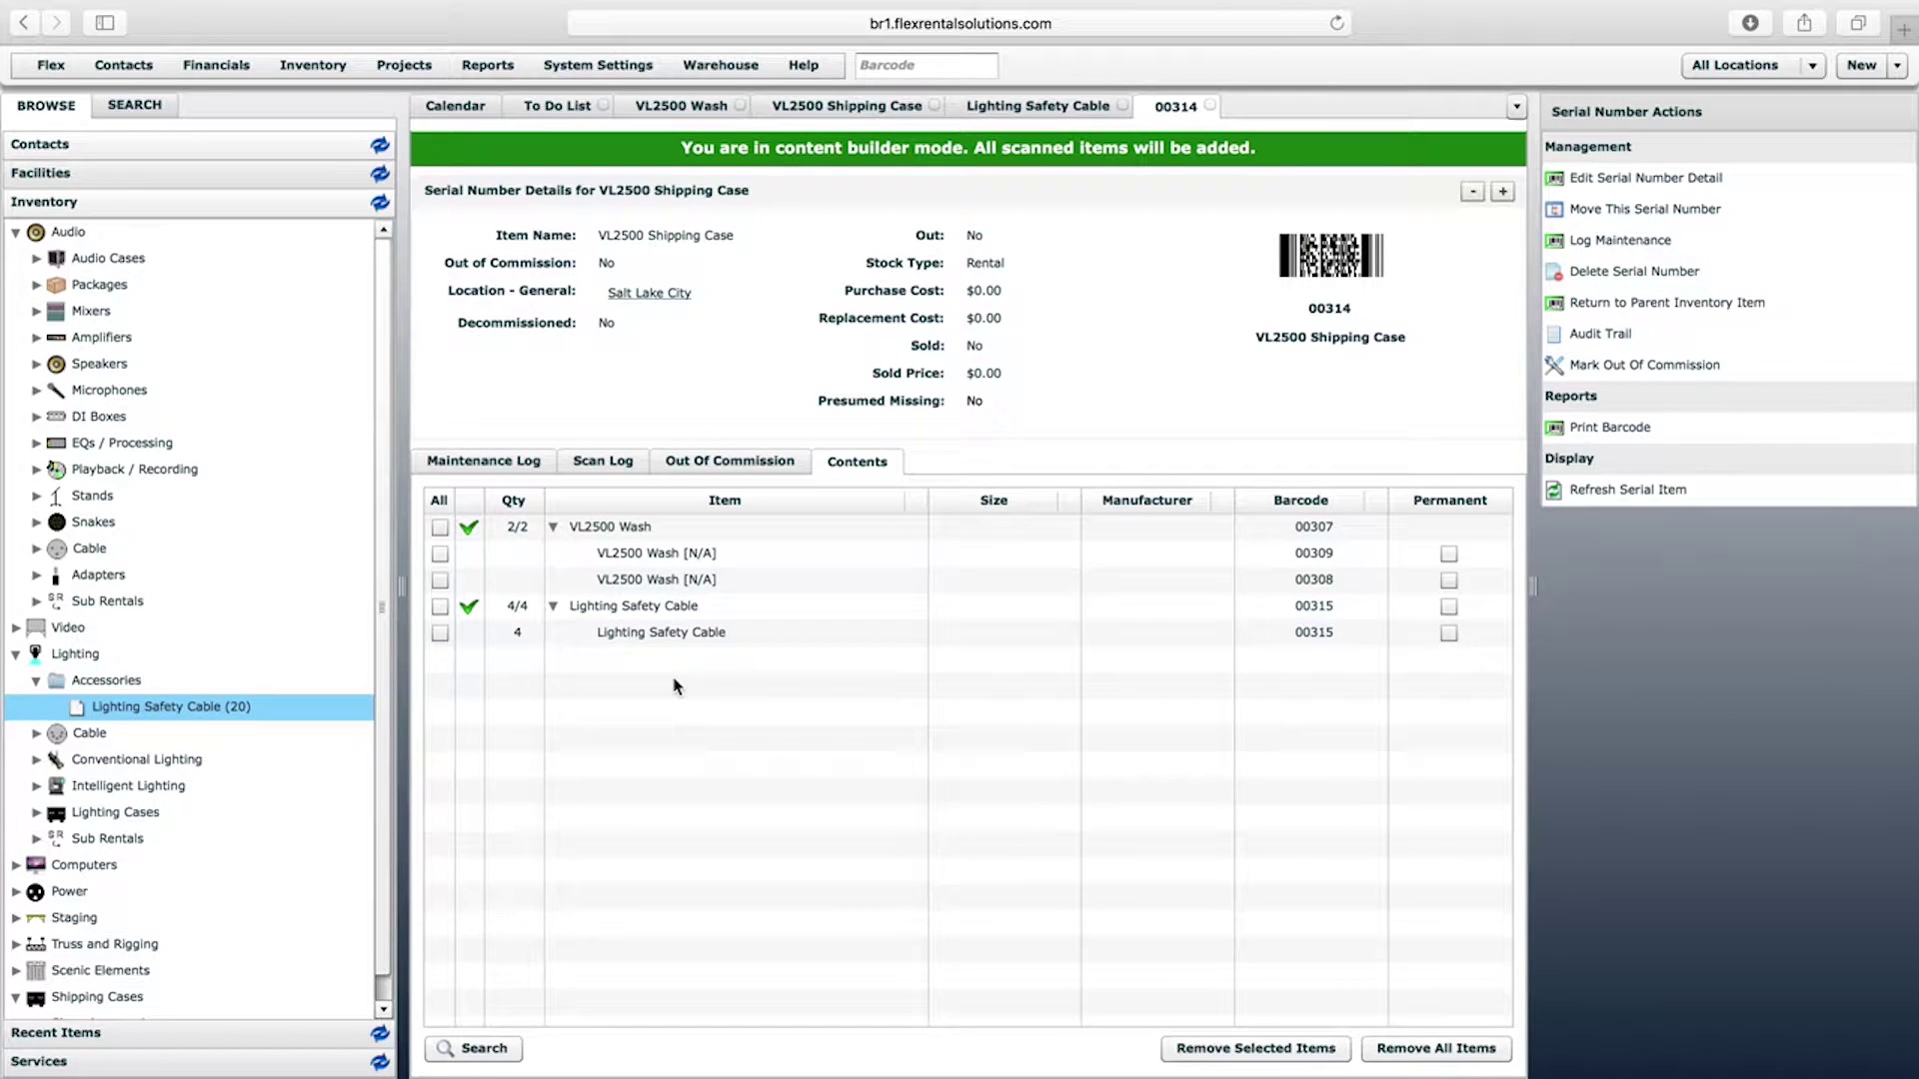
Check the VL2500 Wash's quantities by location and the container assigned to each serial unit, against the contents of case 00314
double_click(655, 579)
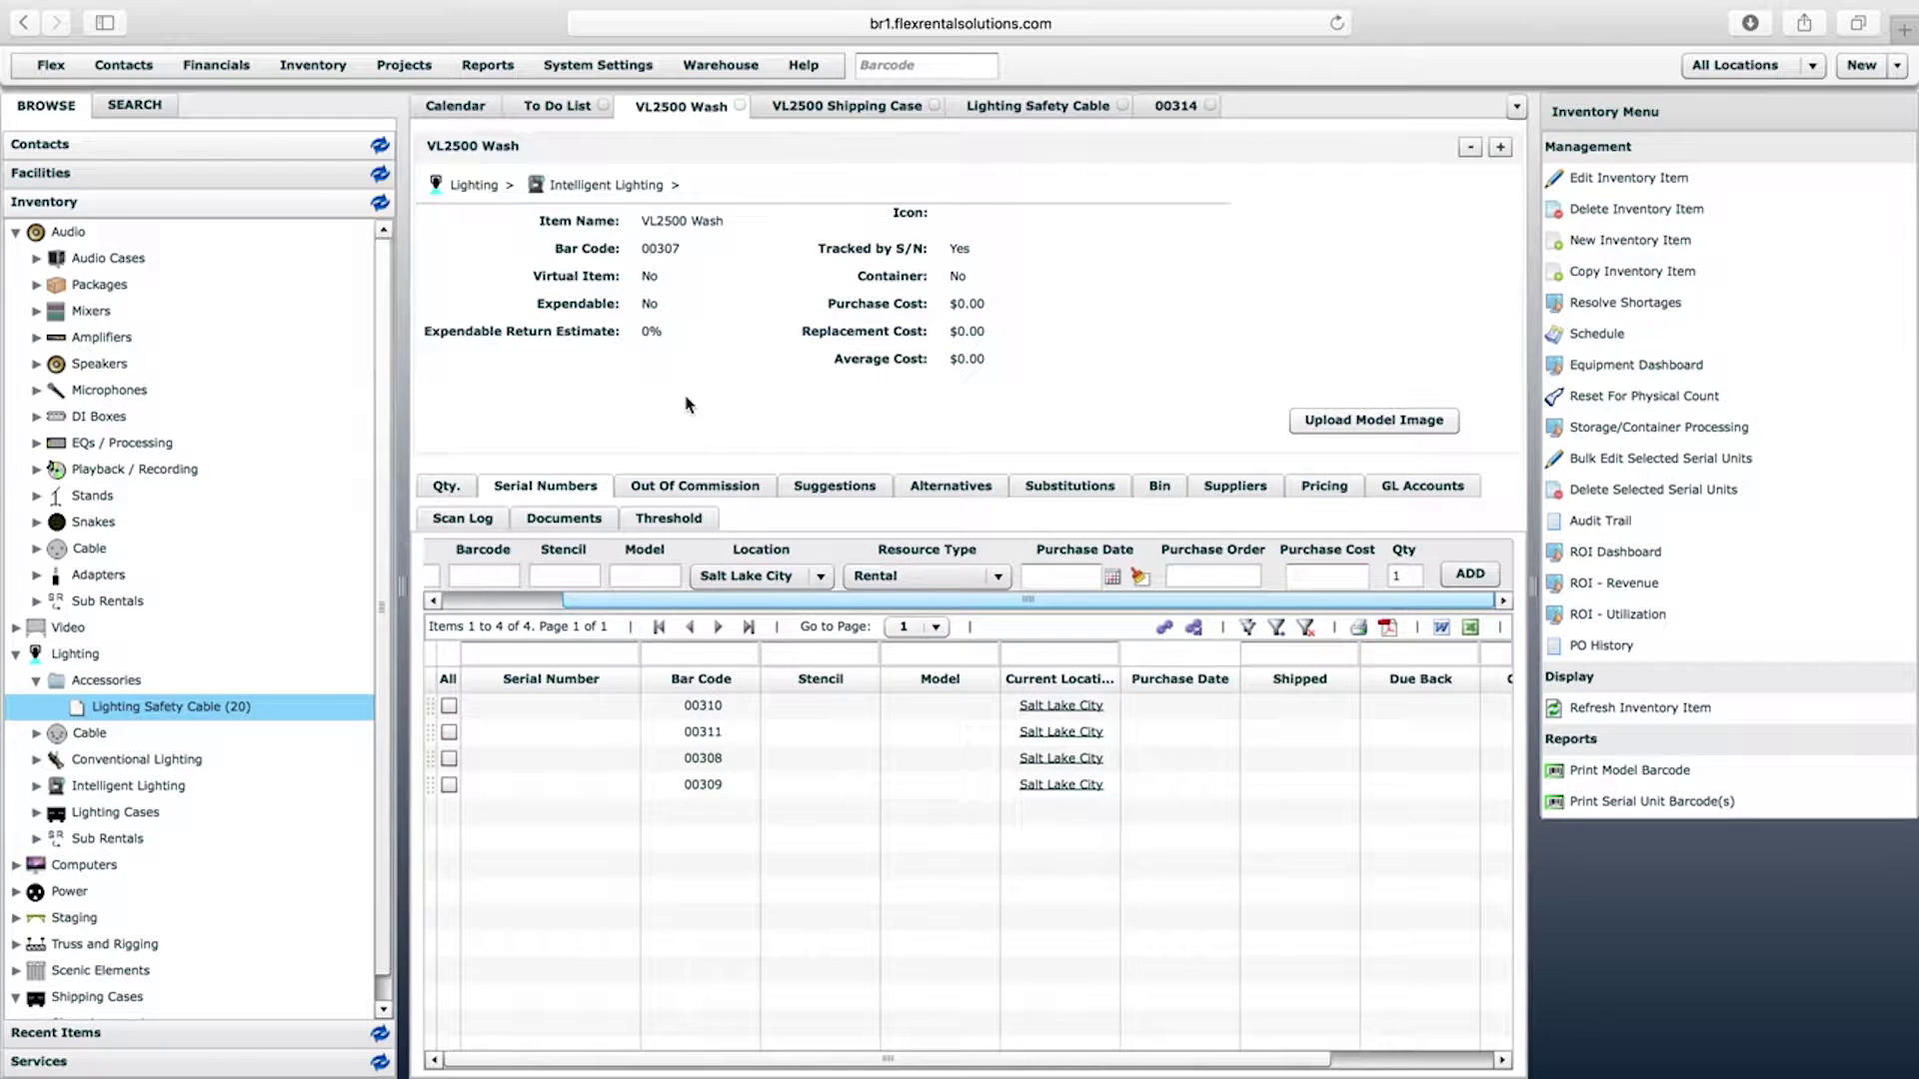
click(444, 486)
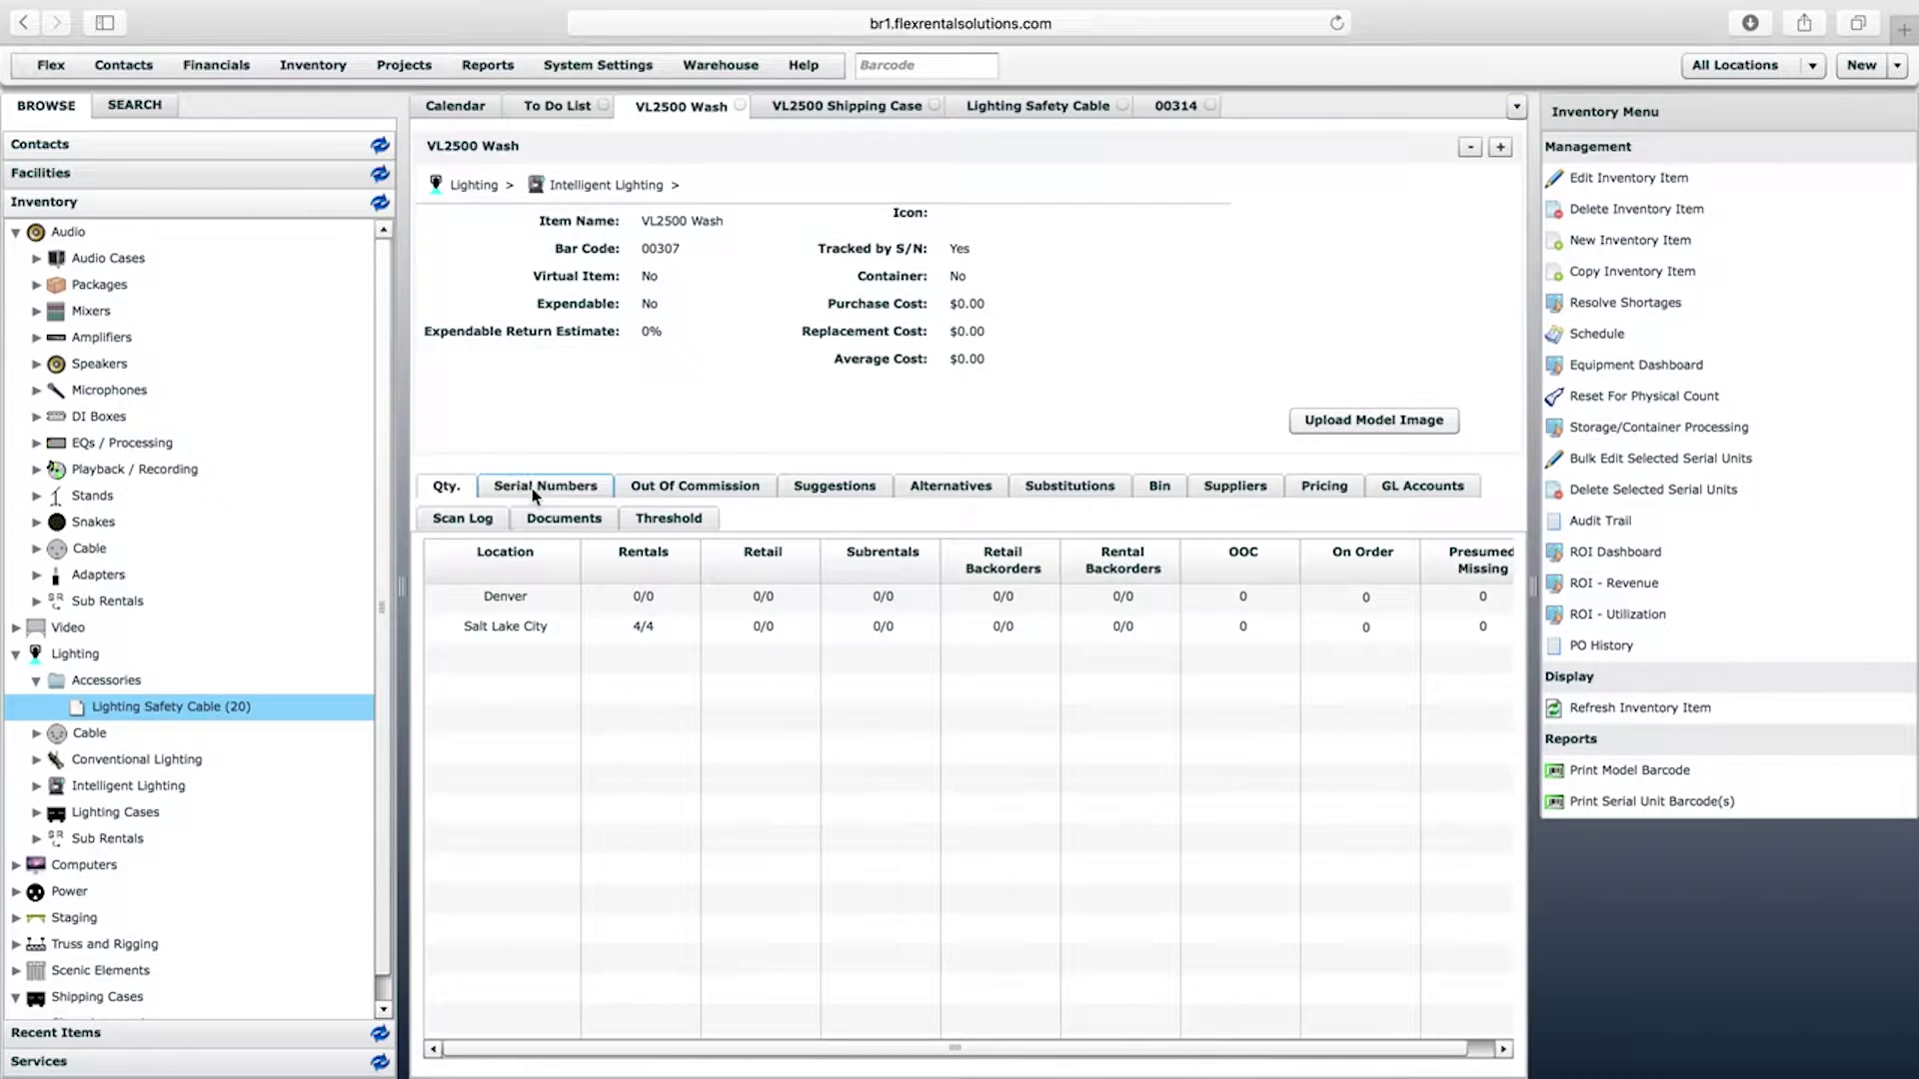
click(534, 488)
drag(1289, 1072, 1495, 1060)
click(1324, 765)
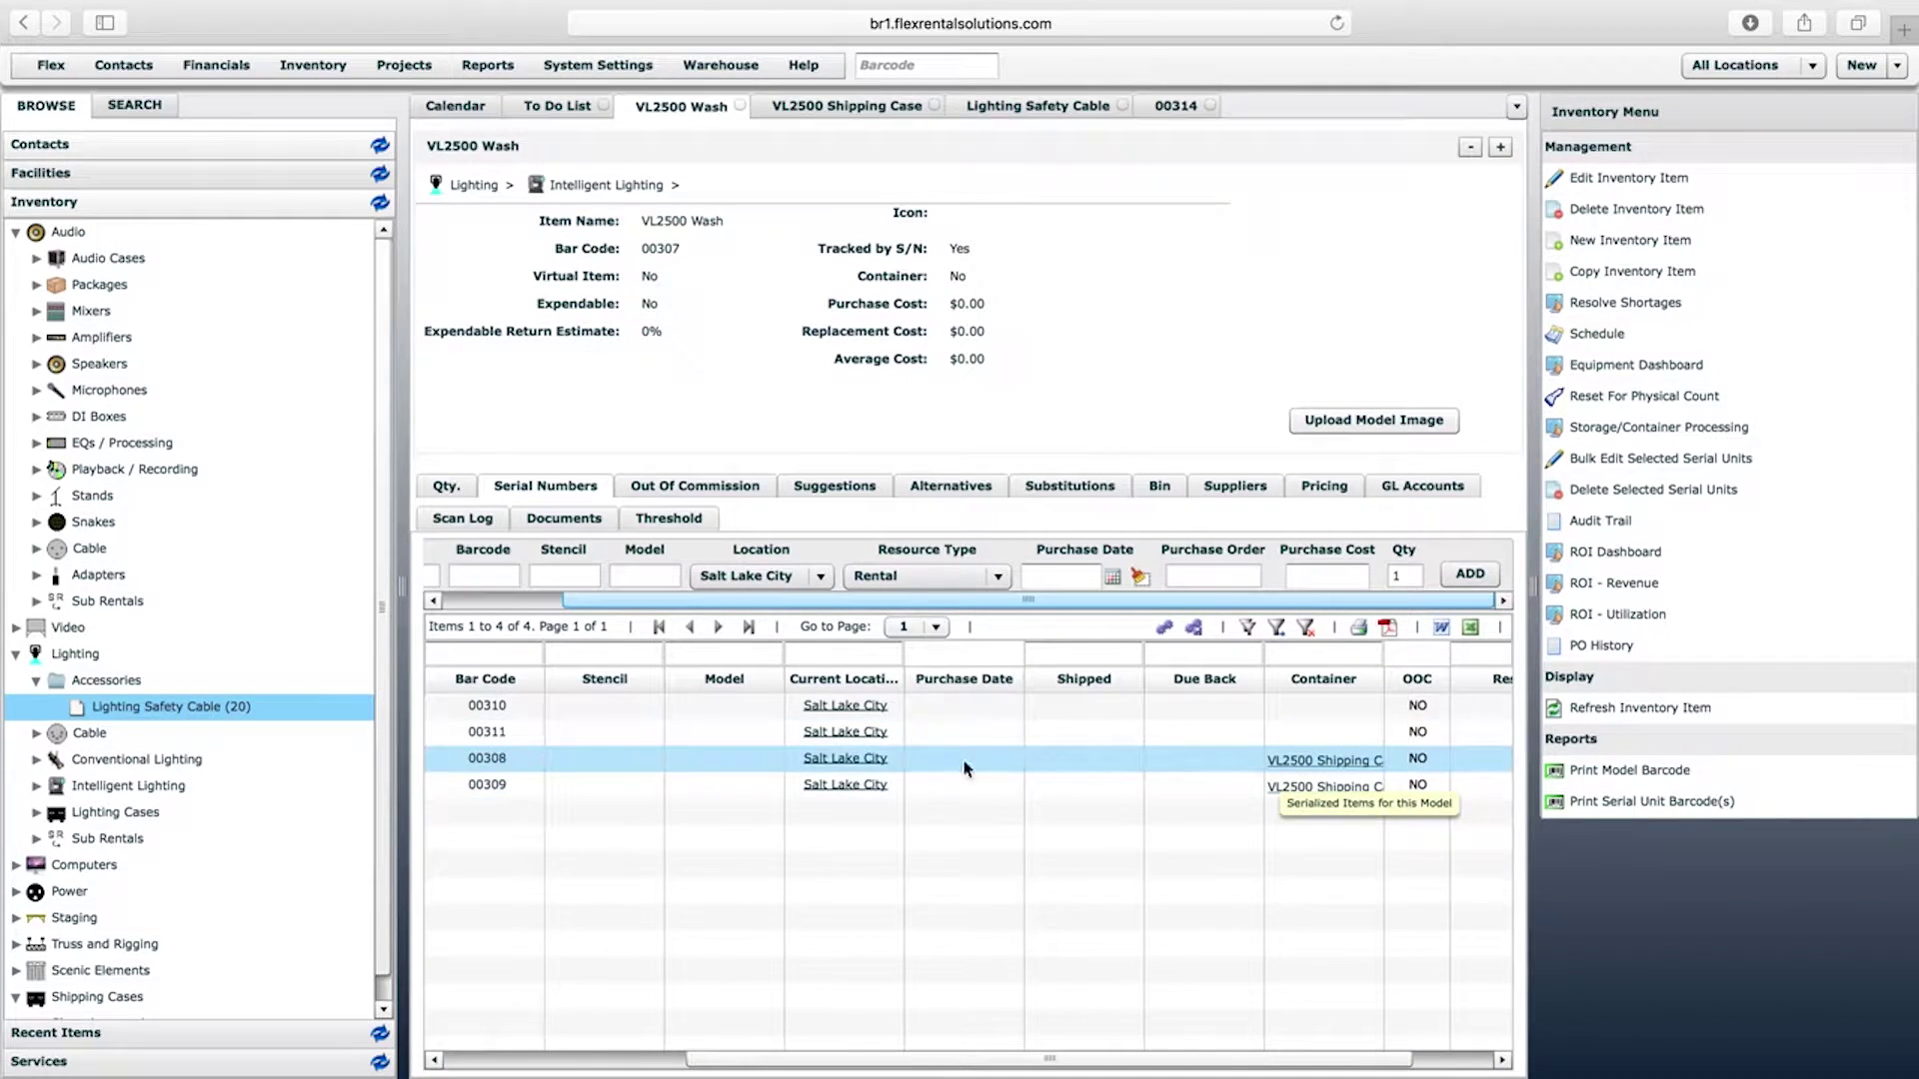
click(1348, 762)
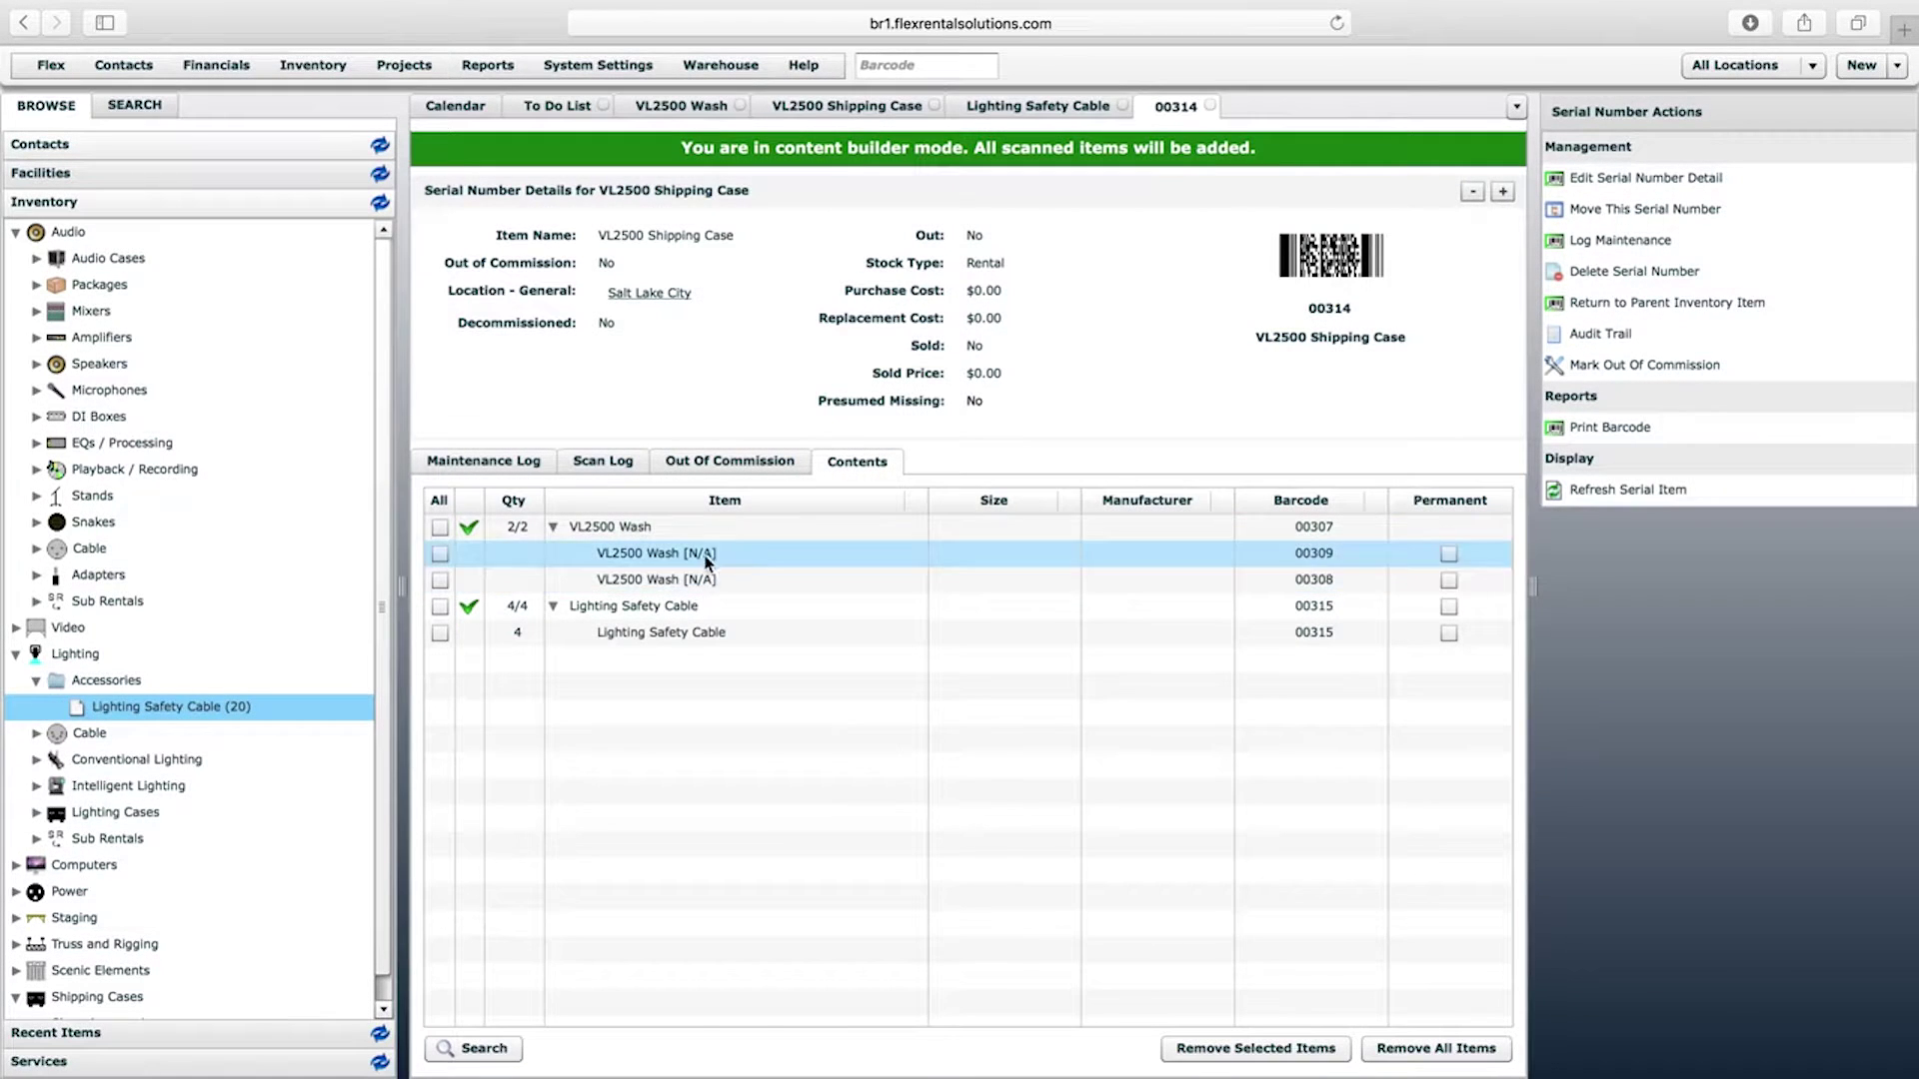
click(707, 588)
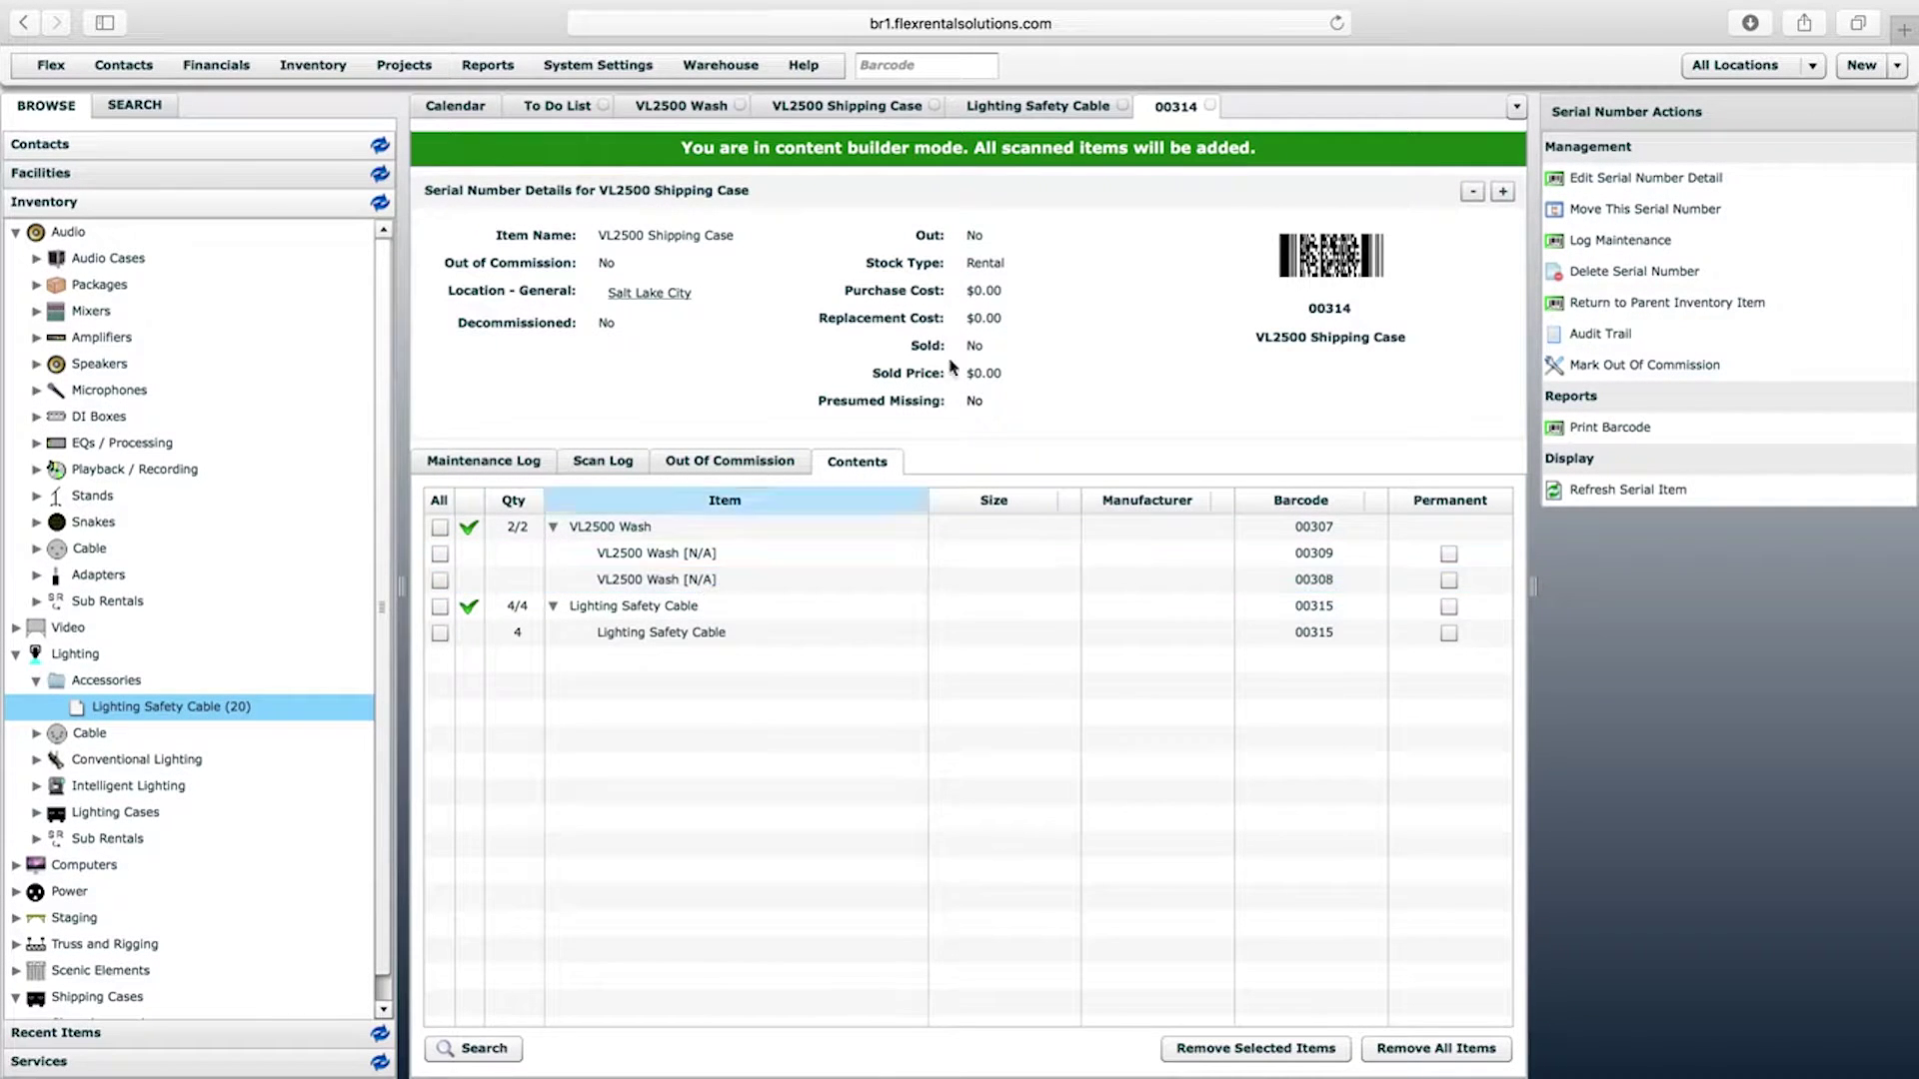
Check the Lighting Safety Cable's stock quantities by location
click(1085, 108)
click(577, 490)
click(445, 486)
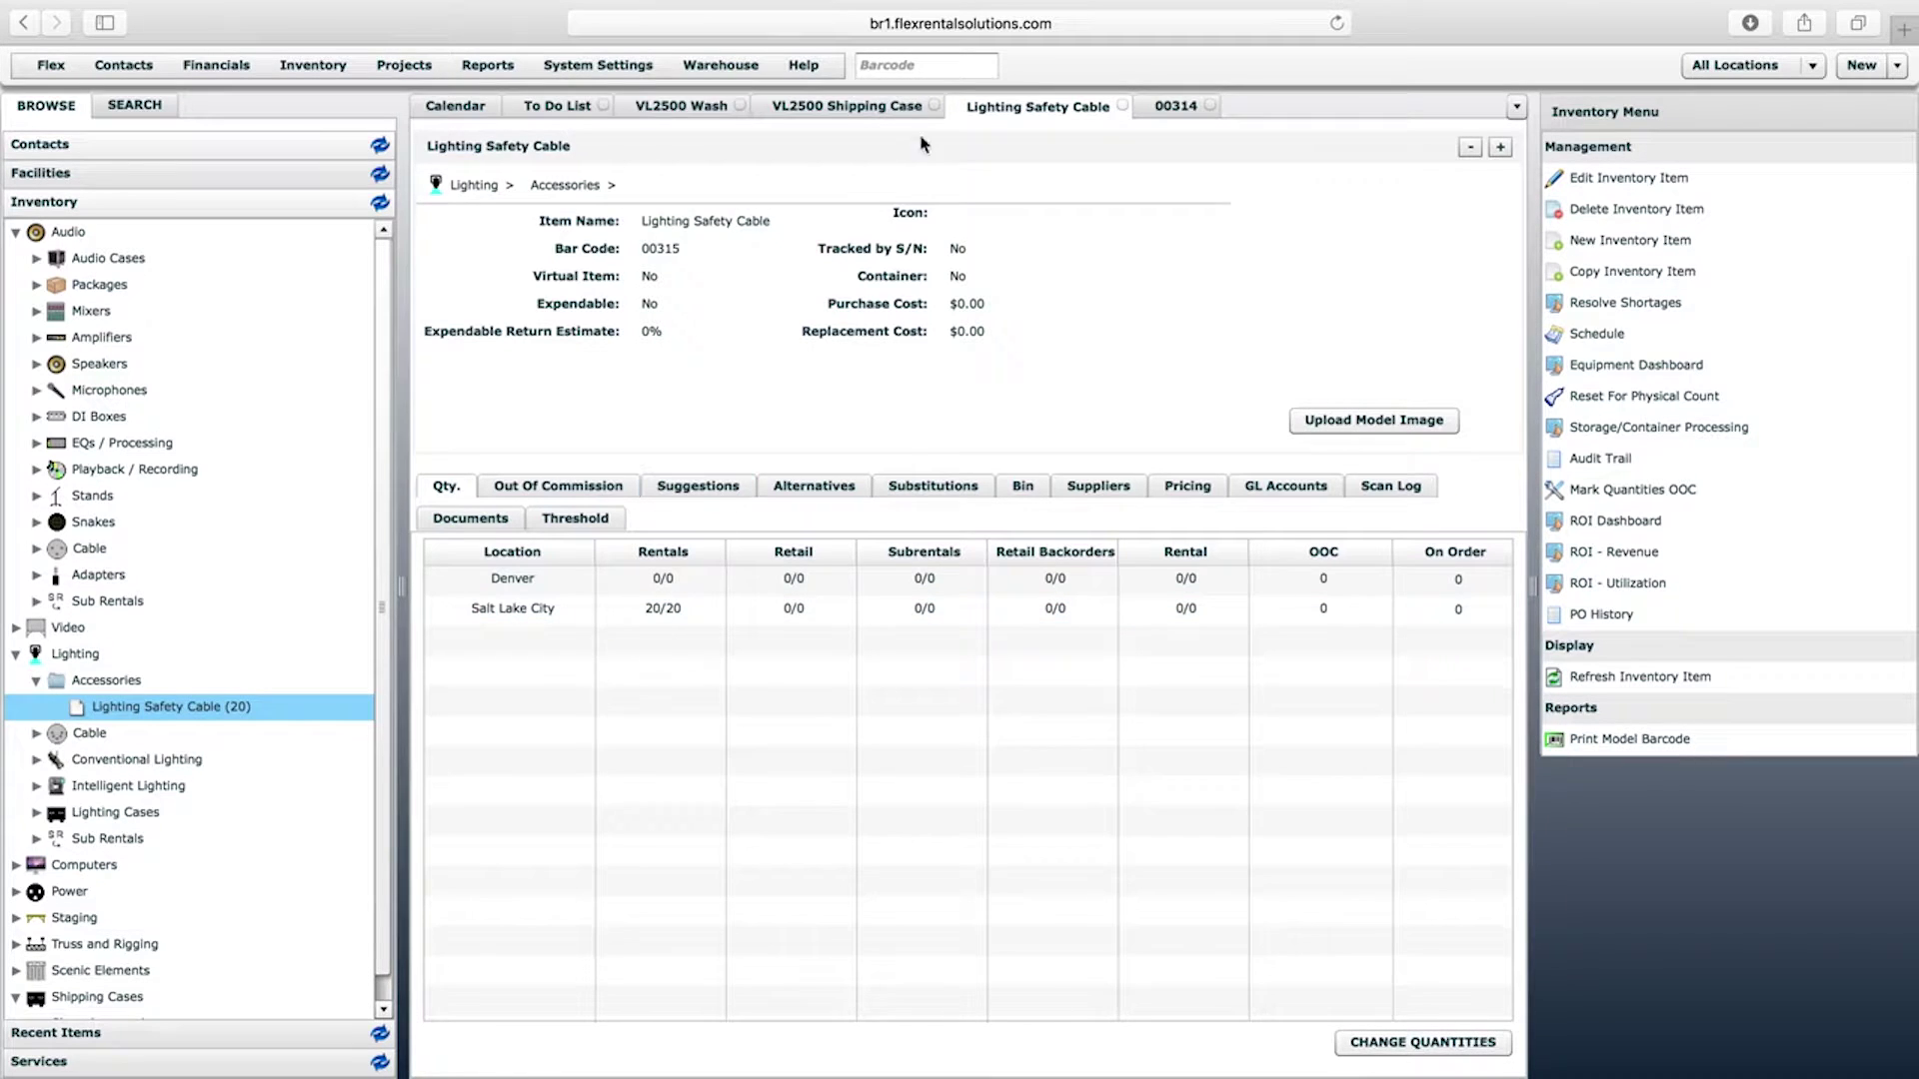
Review the VL2500 Shipping Case's structure and availability settings against the contents of unit 00314, leaving the model unchanged
click(876, 108)
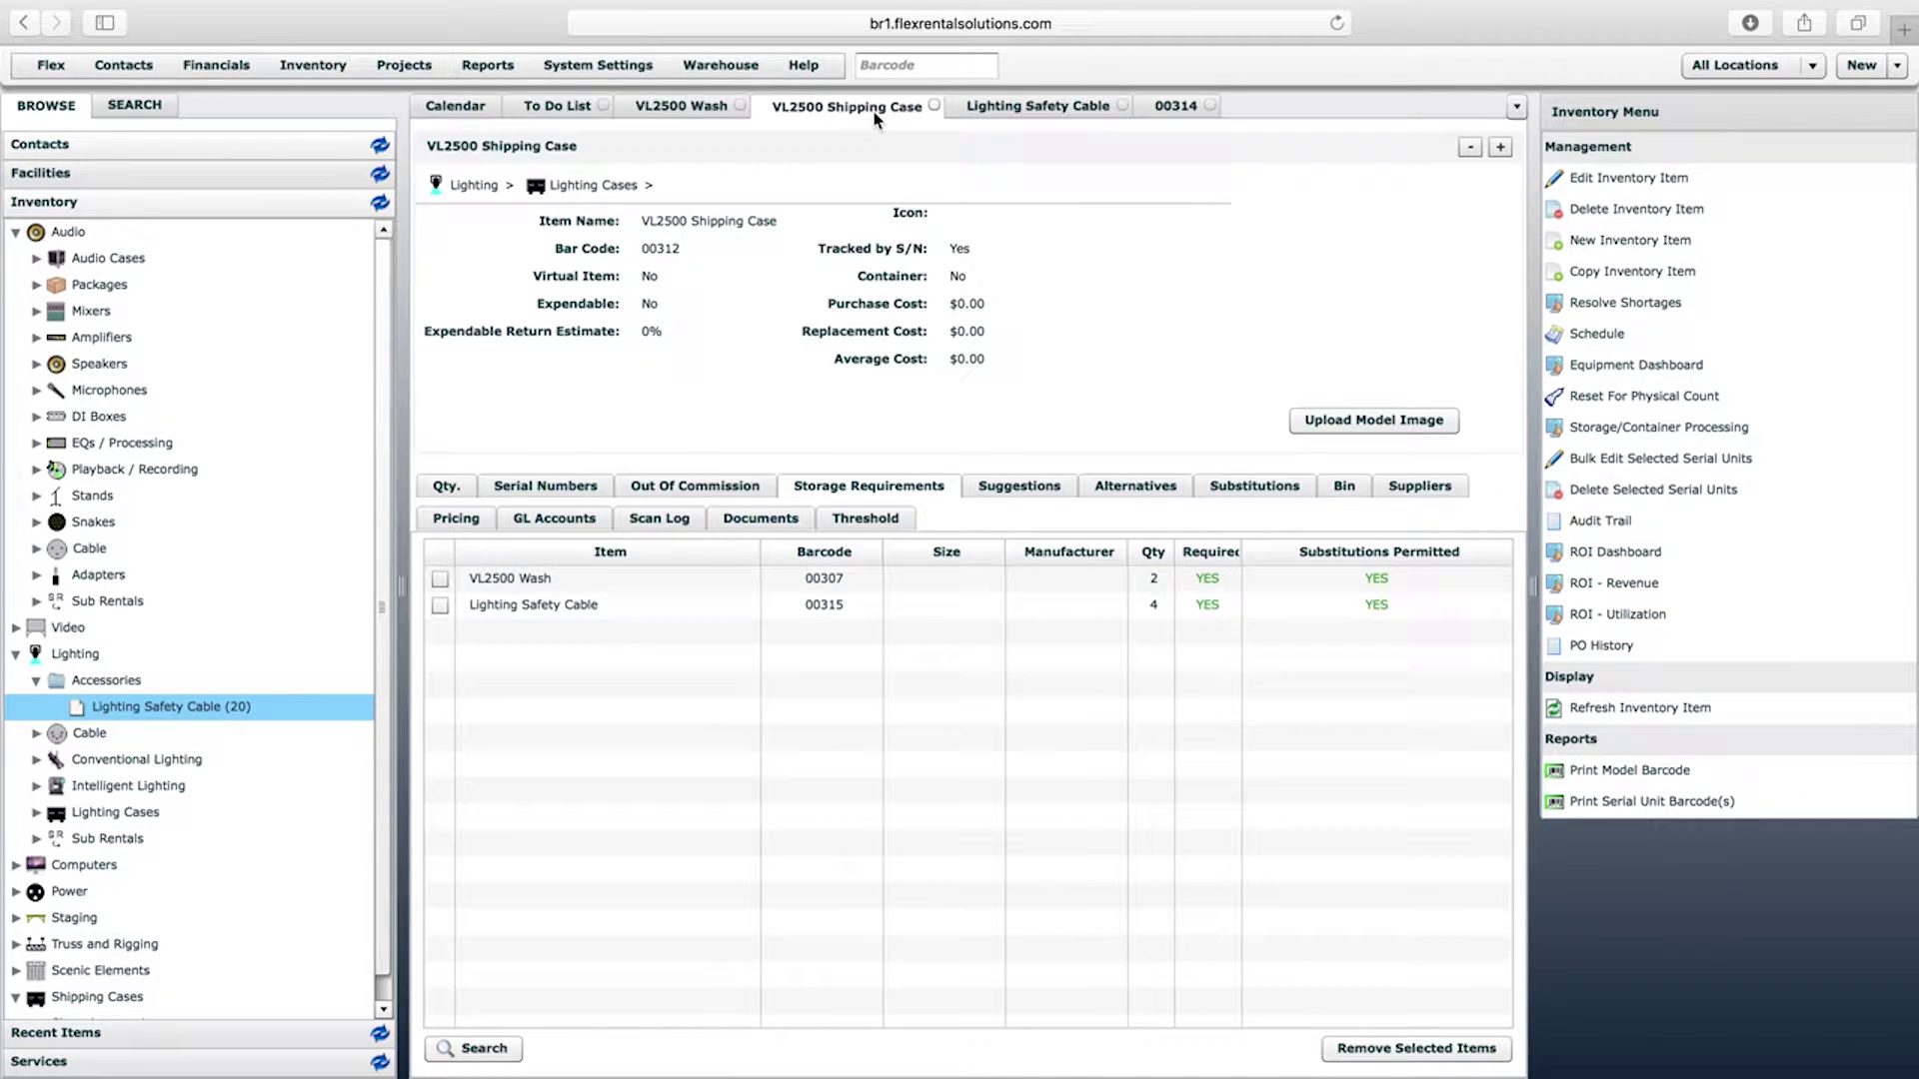
click(1594, 182)
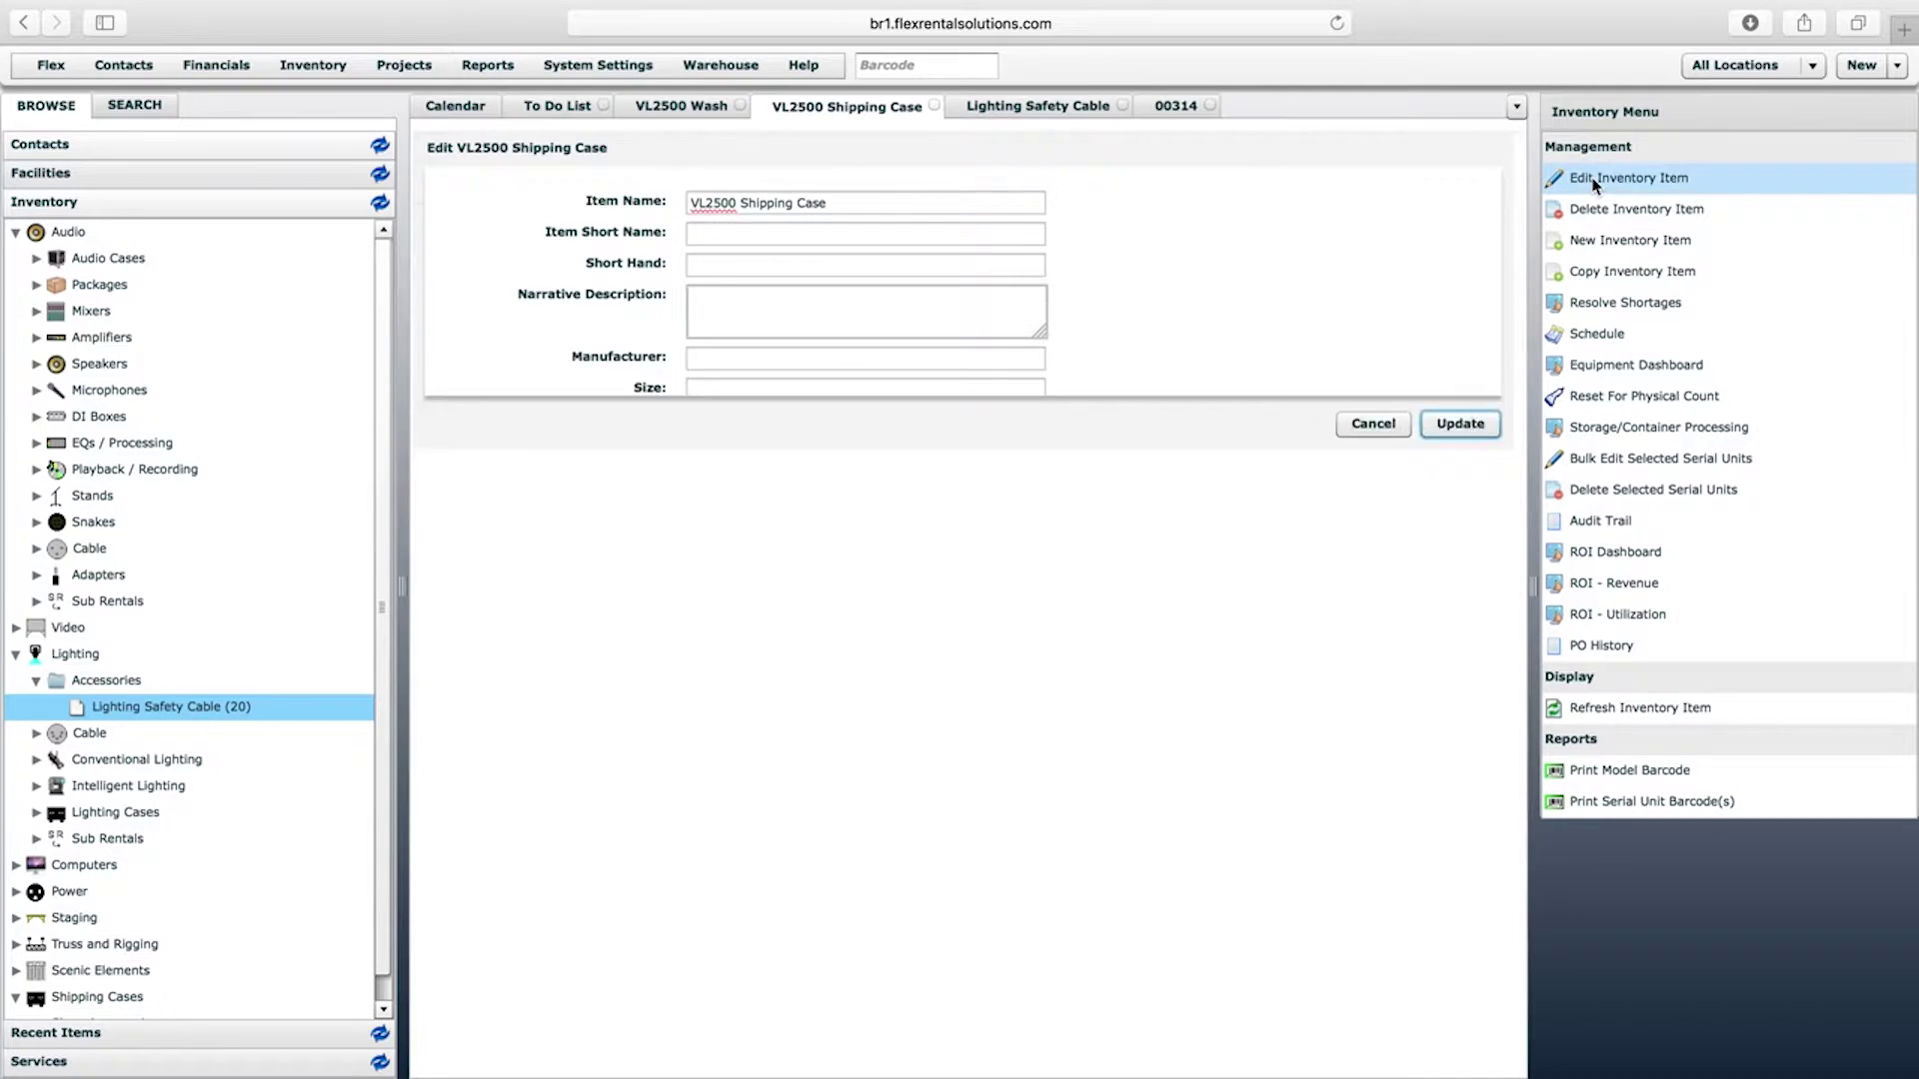
scroll(1449, 568, down, 5)
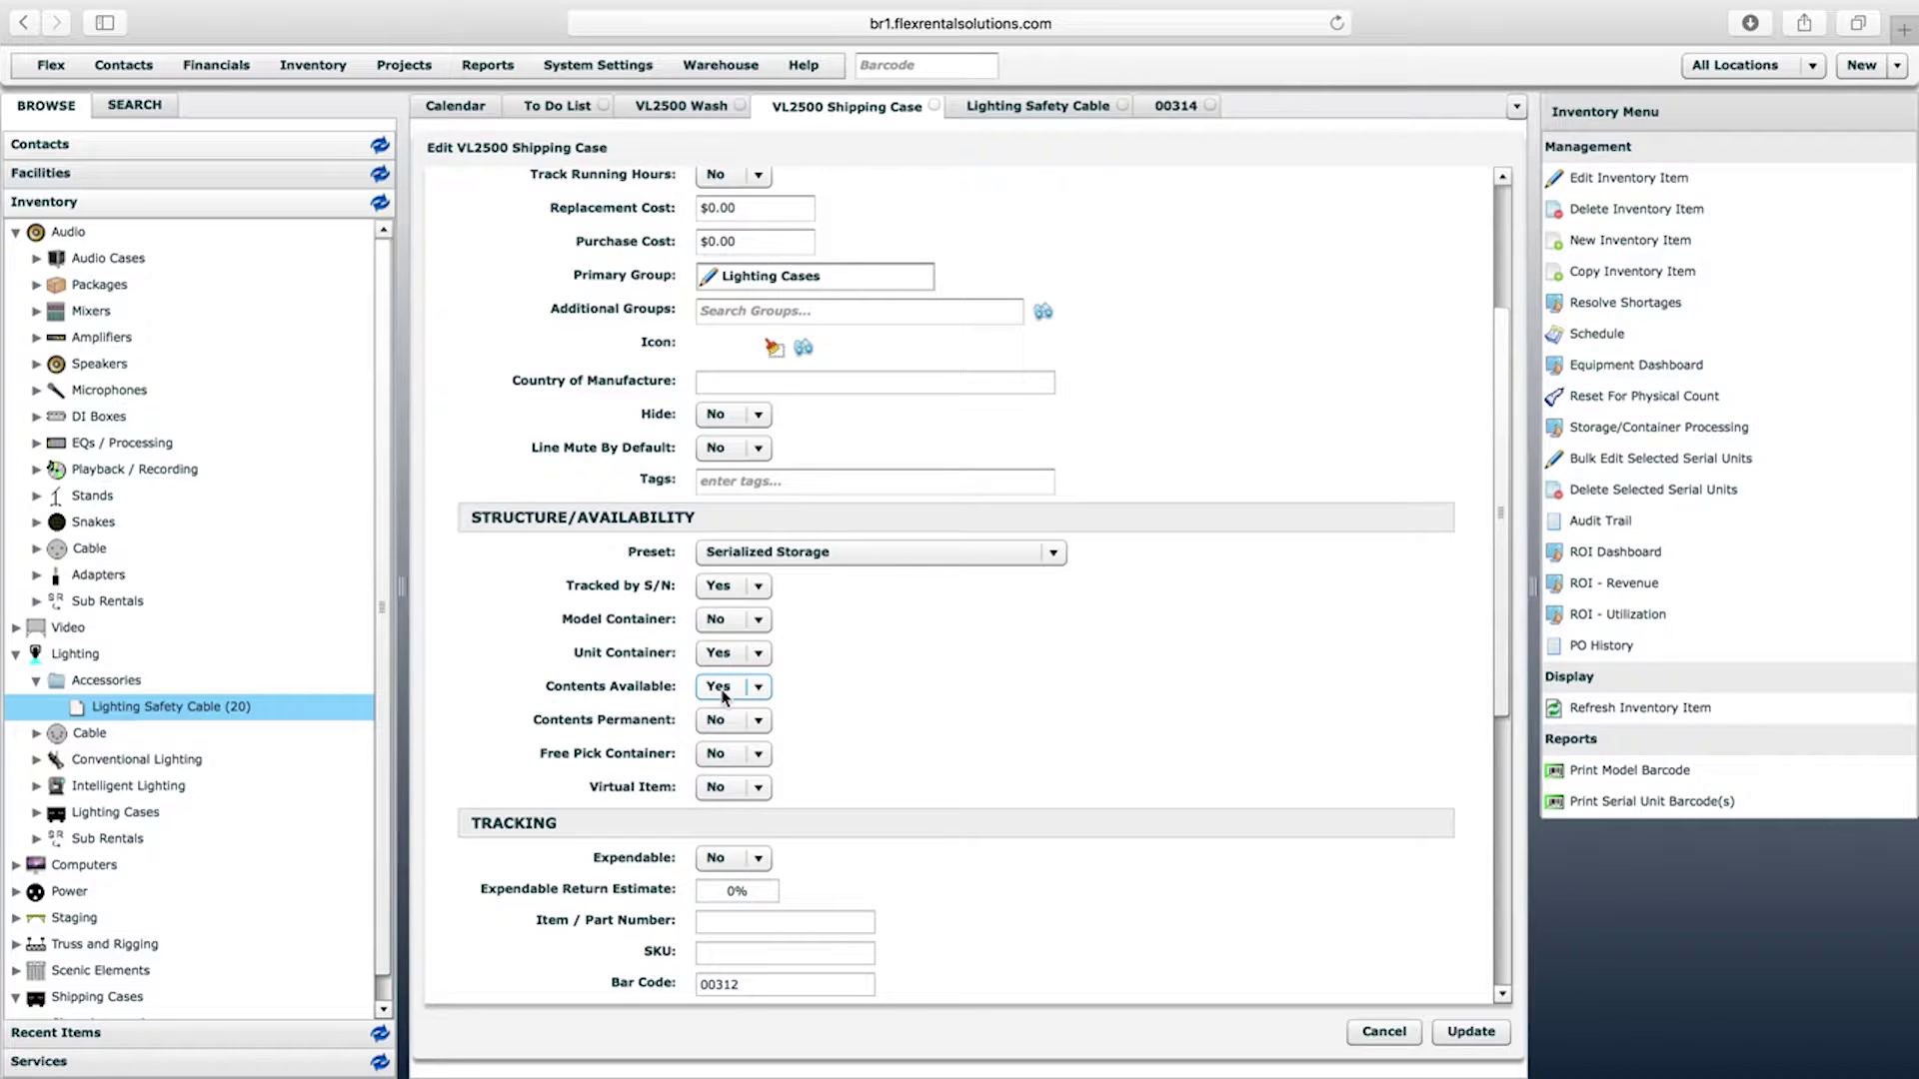
click(1176, 106)
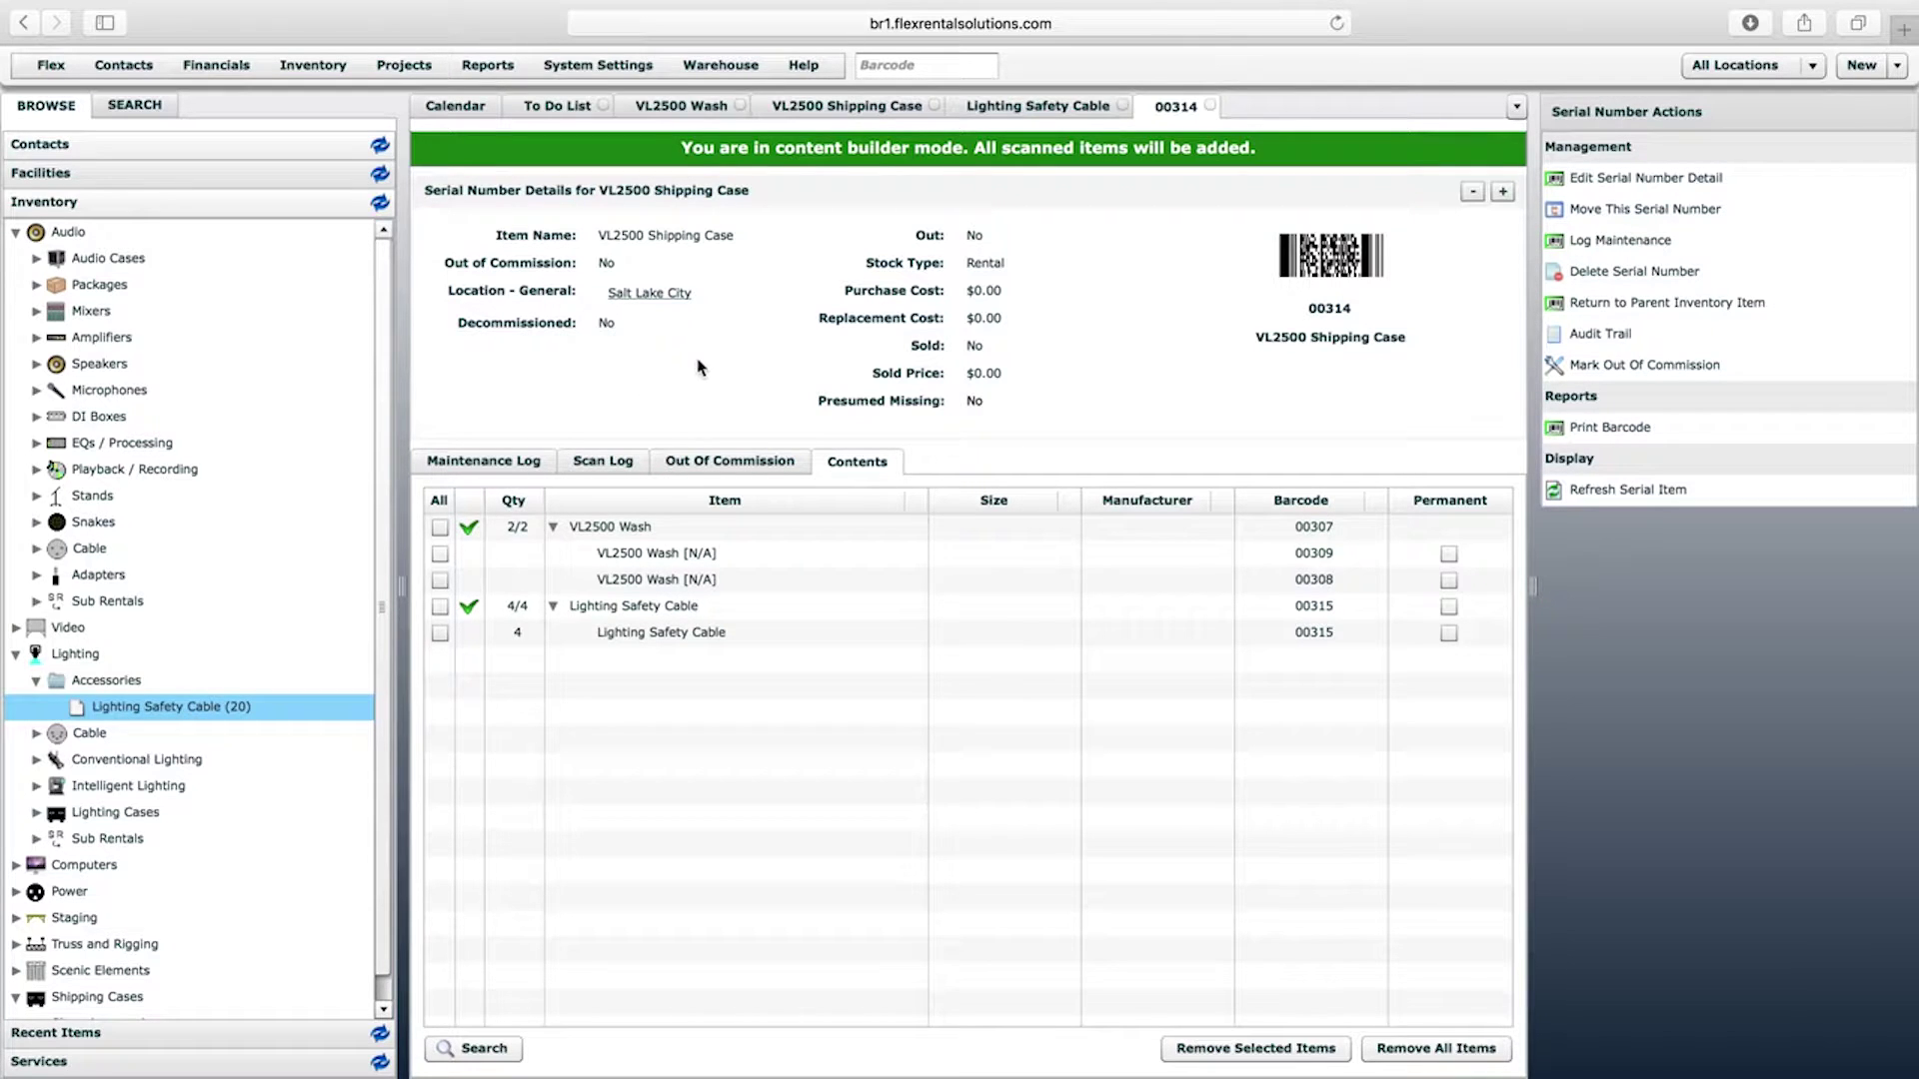
click(840, 106)
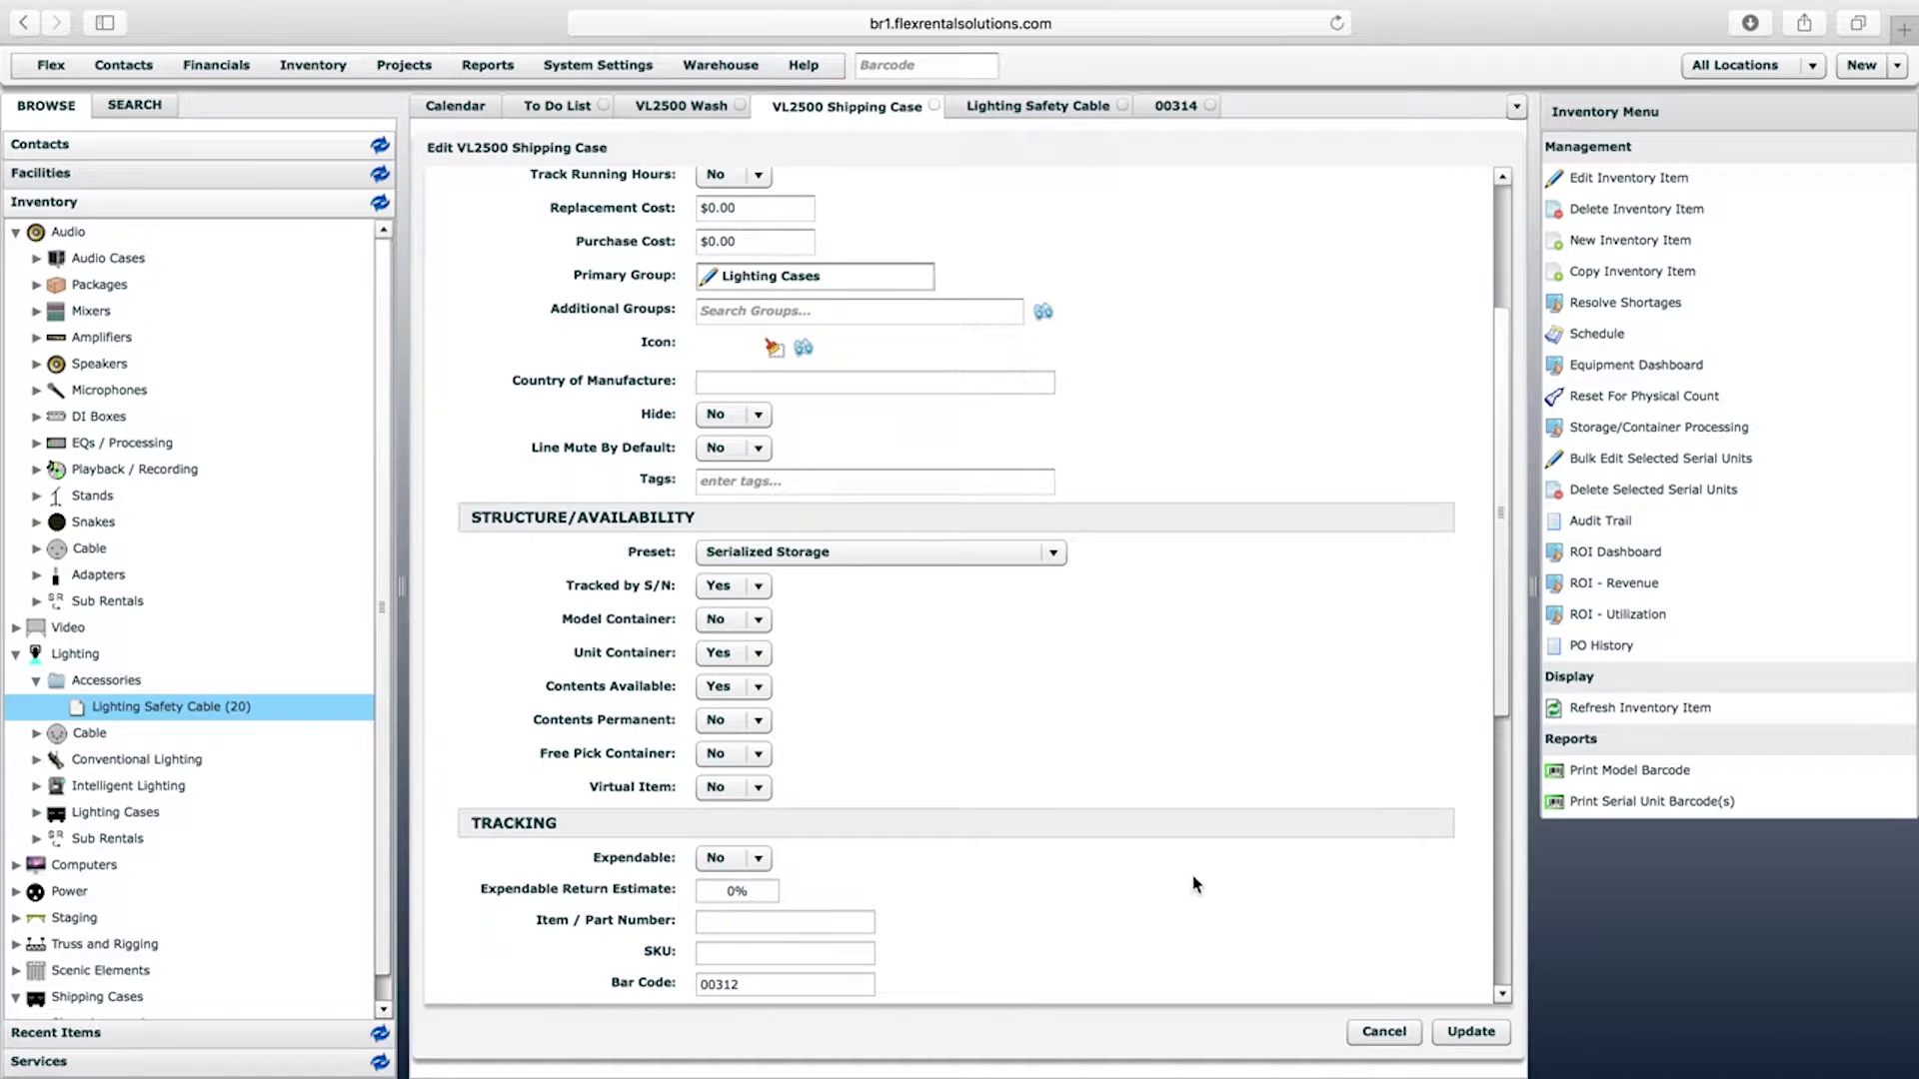
click(1384, 1032)
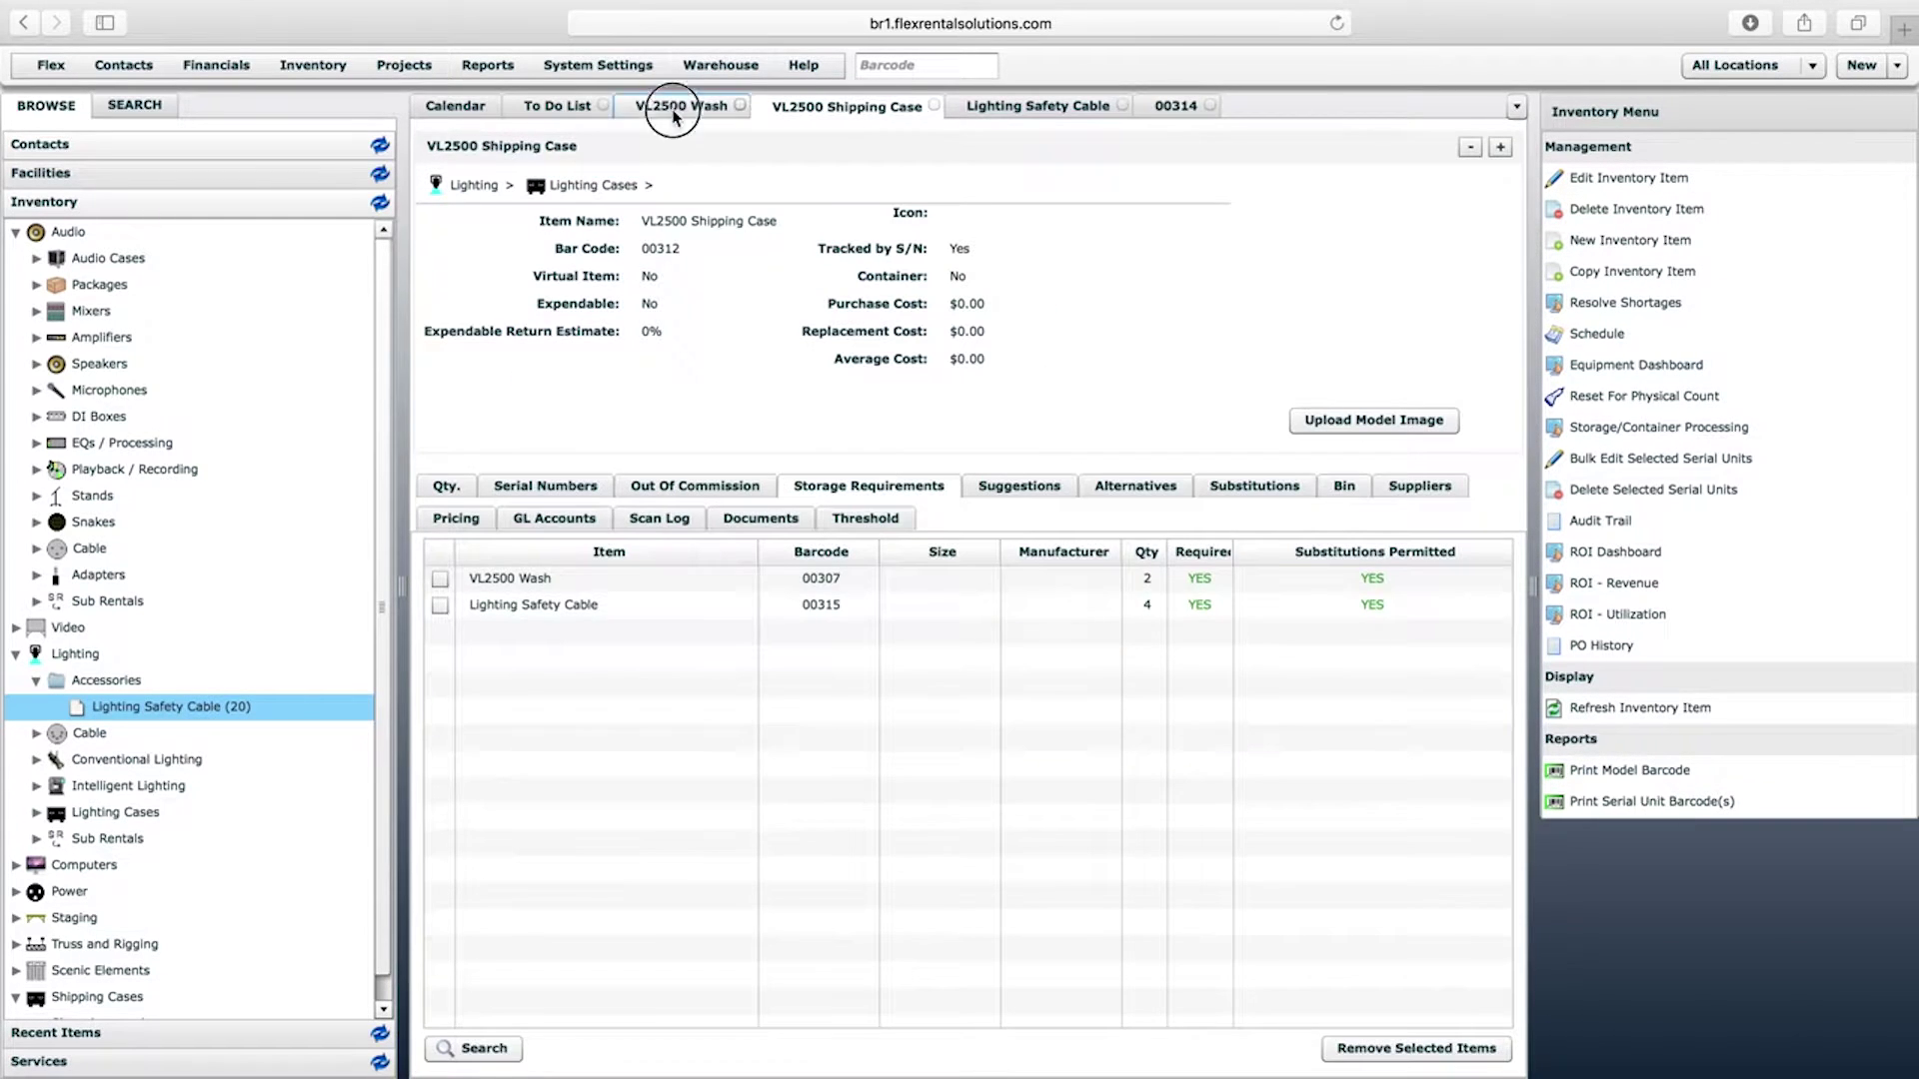
Compare the VL2500 Wash serial units and Lighting Safety Cable stock with the VL2500 Shipping Case's storage requirements
click(680, 106)
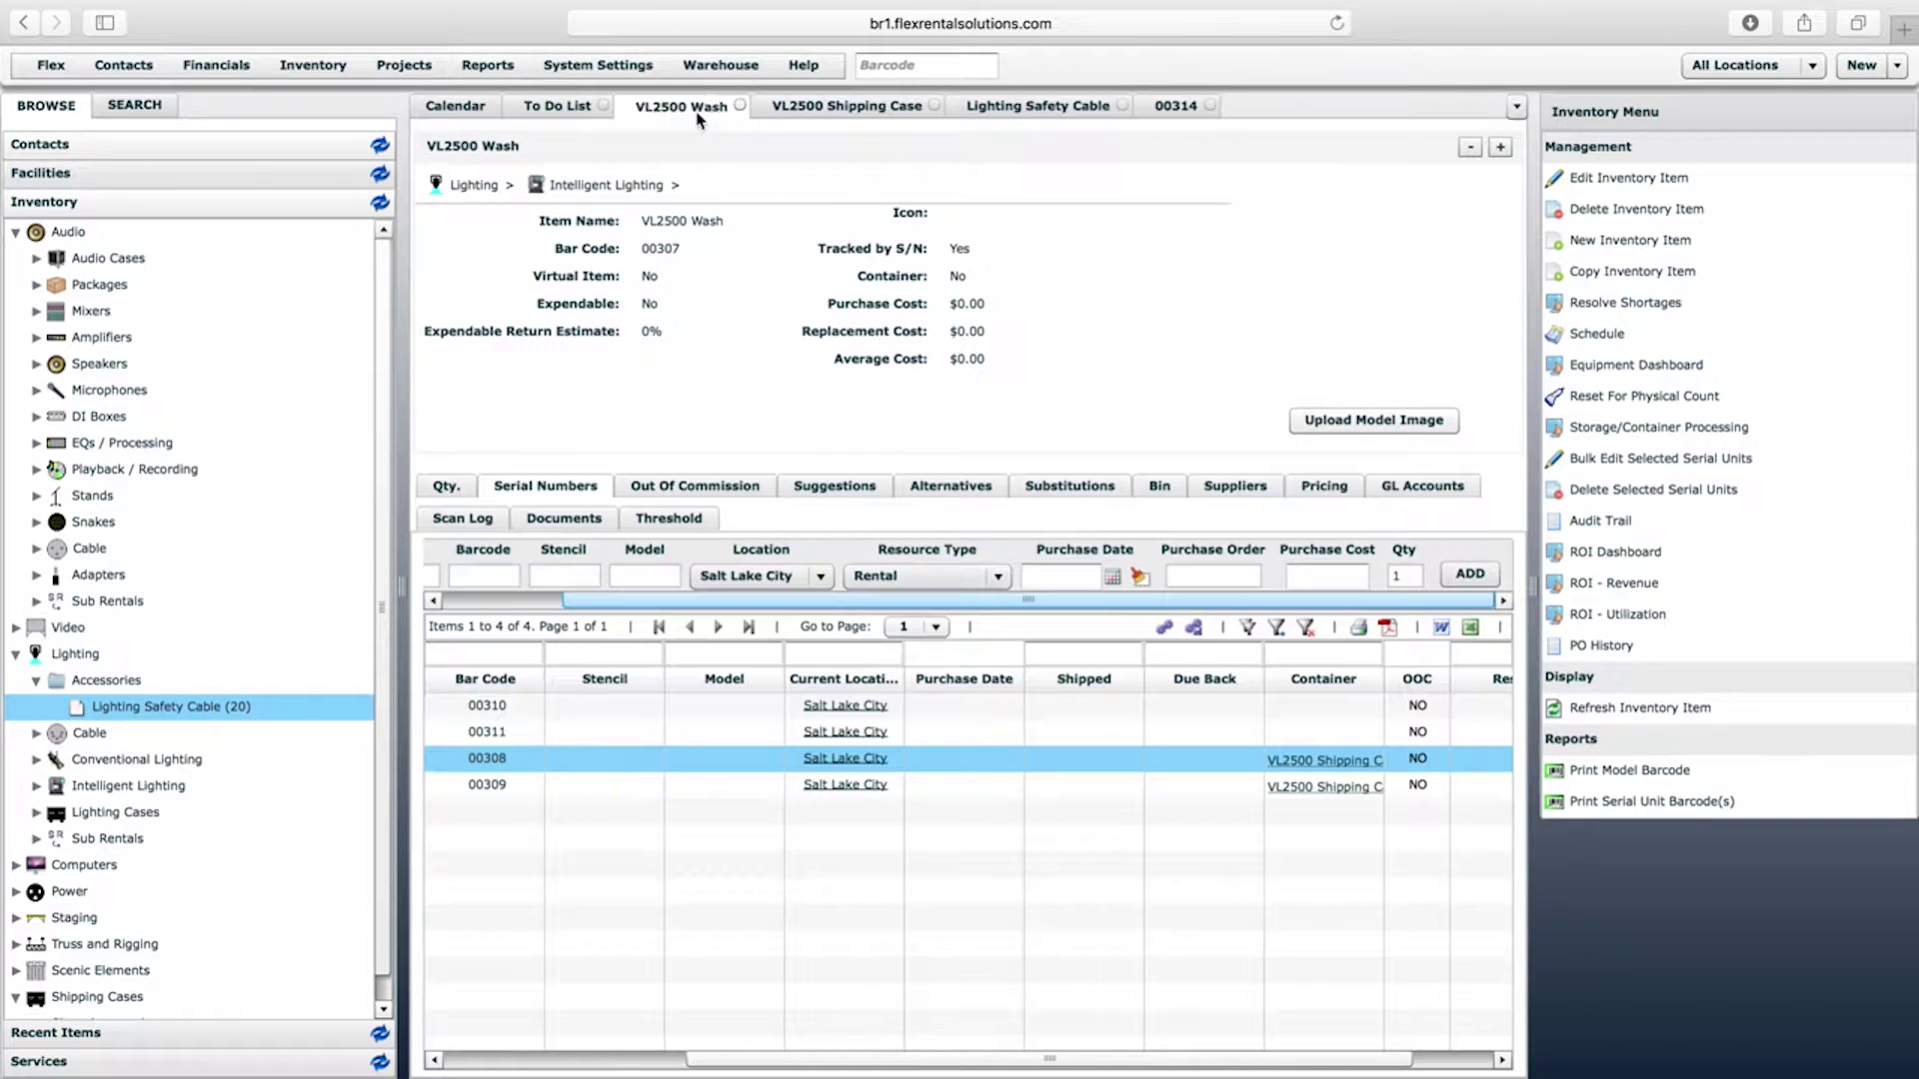
click(989, 114)
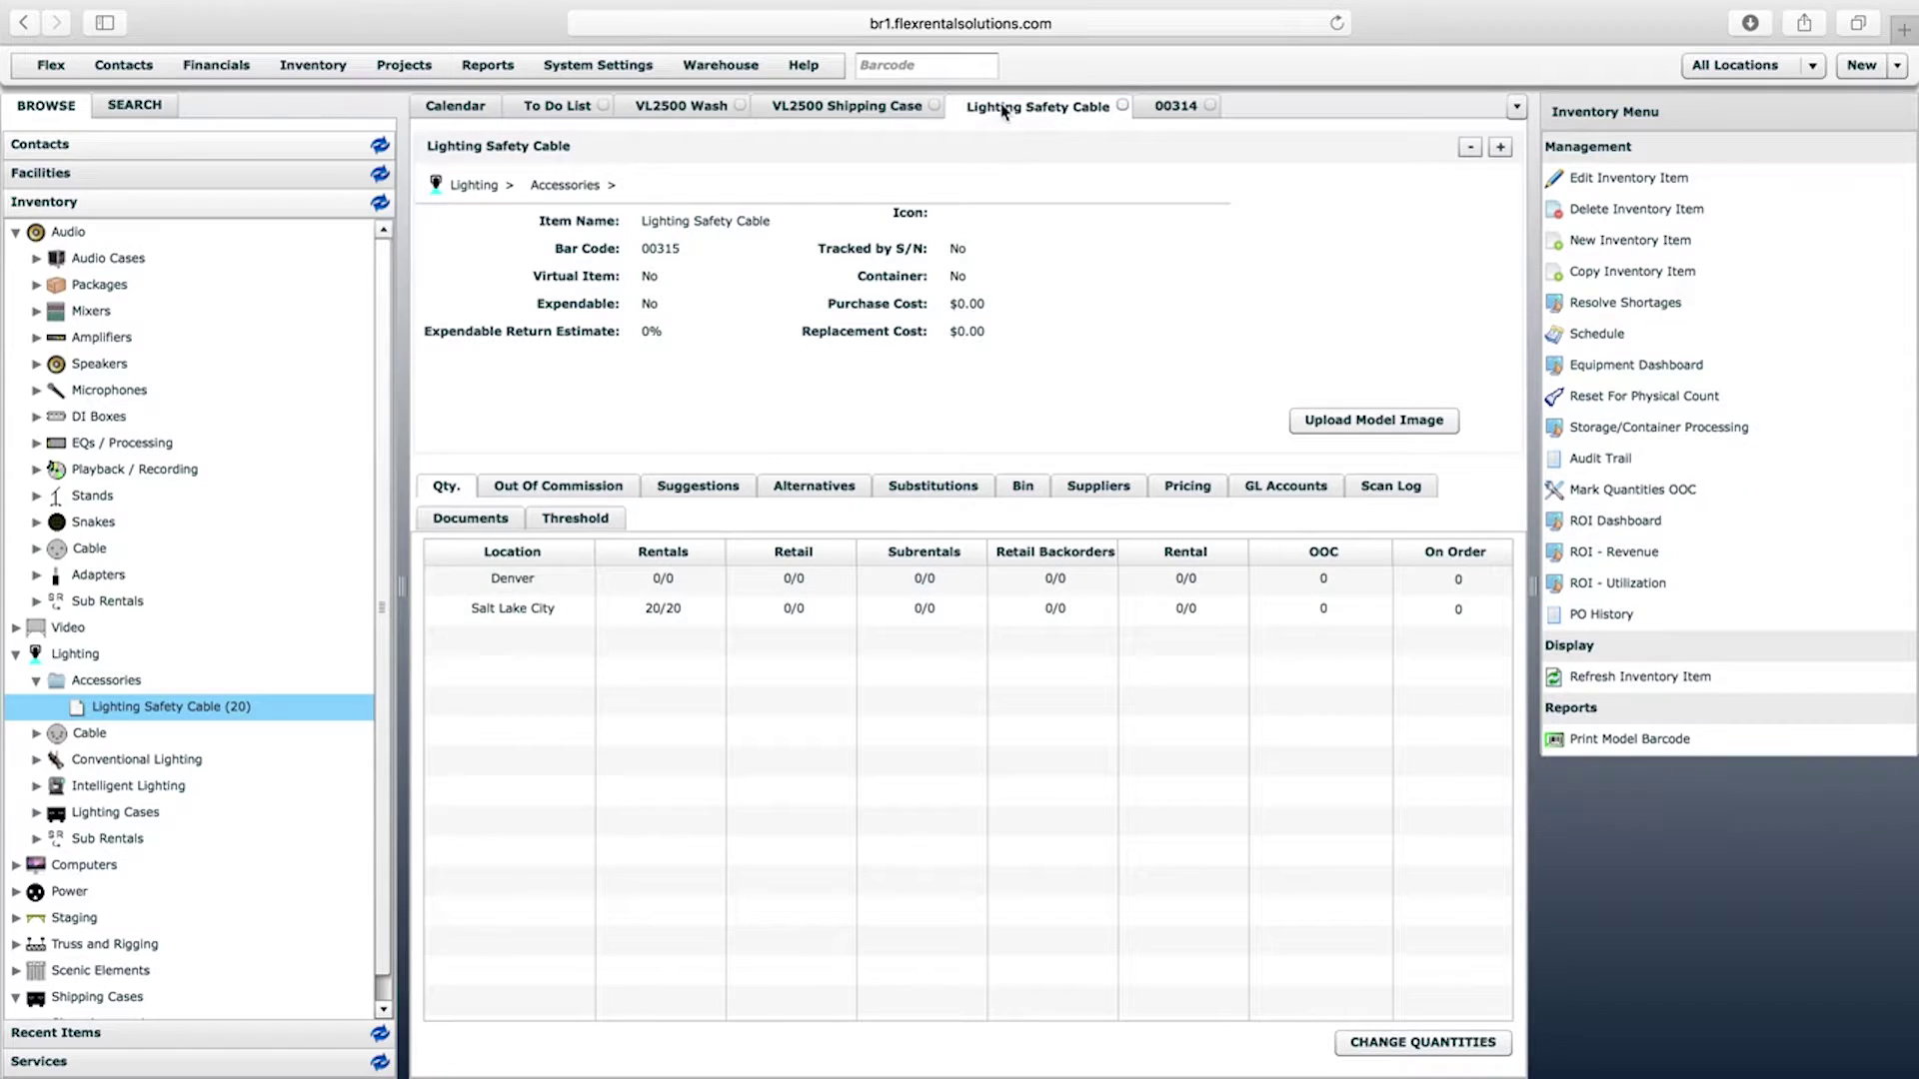
click(832, 108)
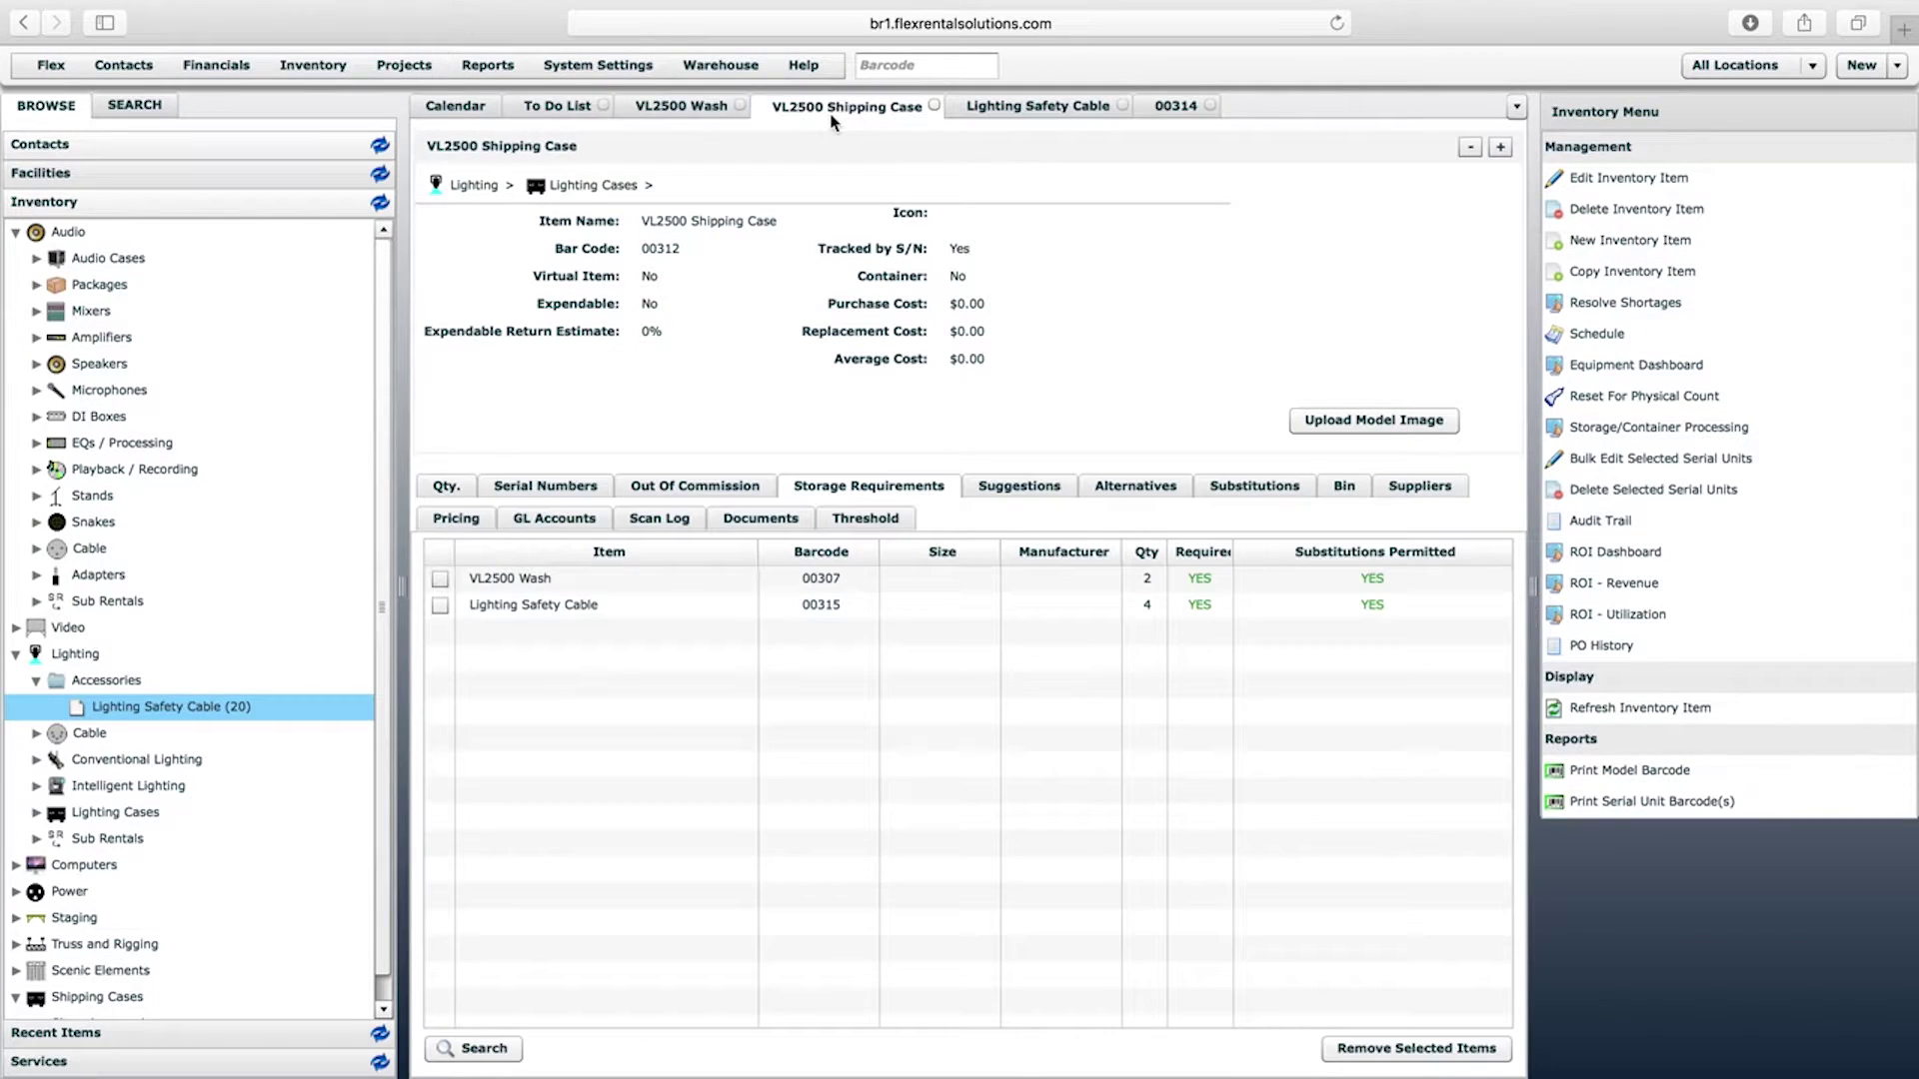
click(712, 116)
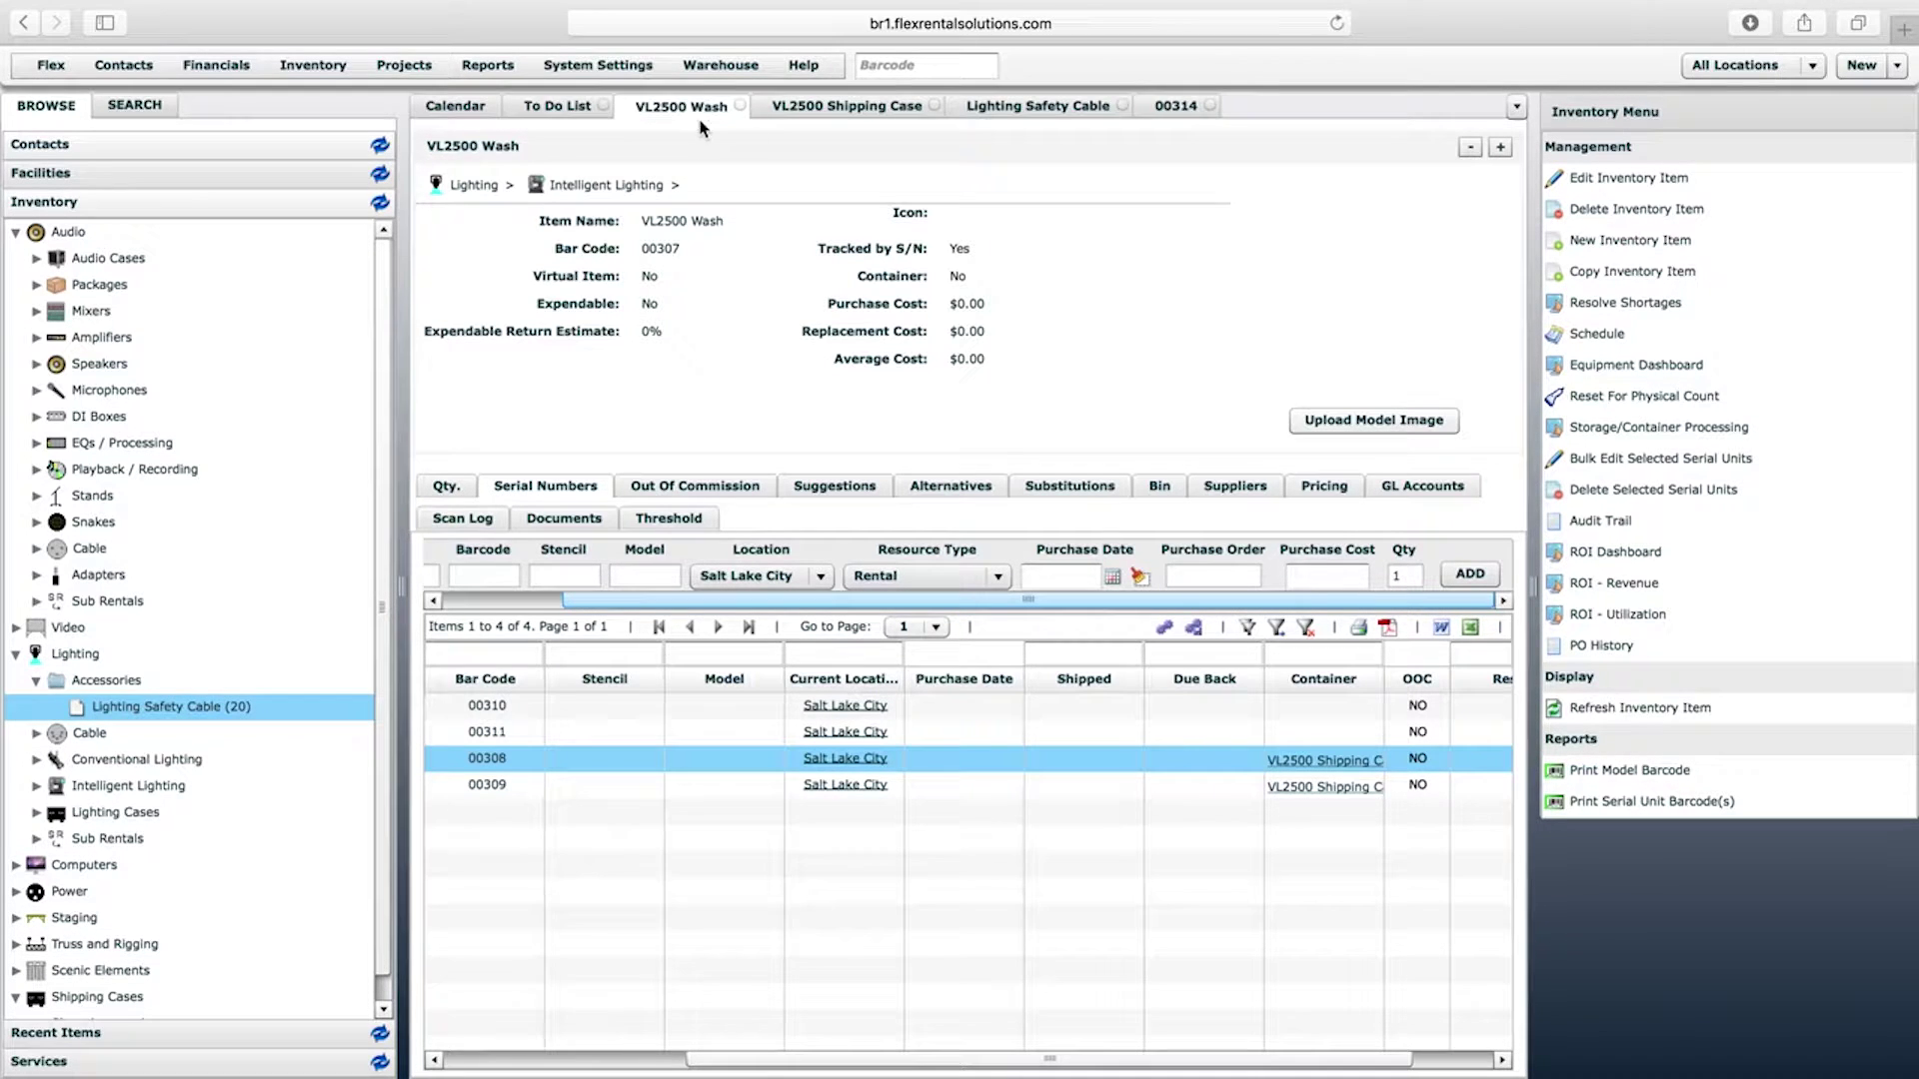
click(839, 108)
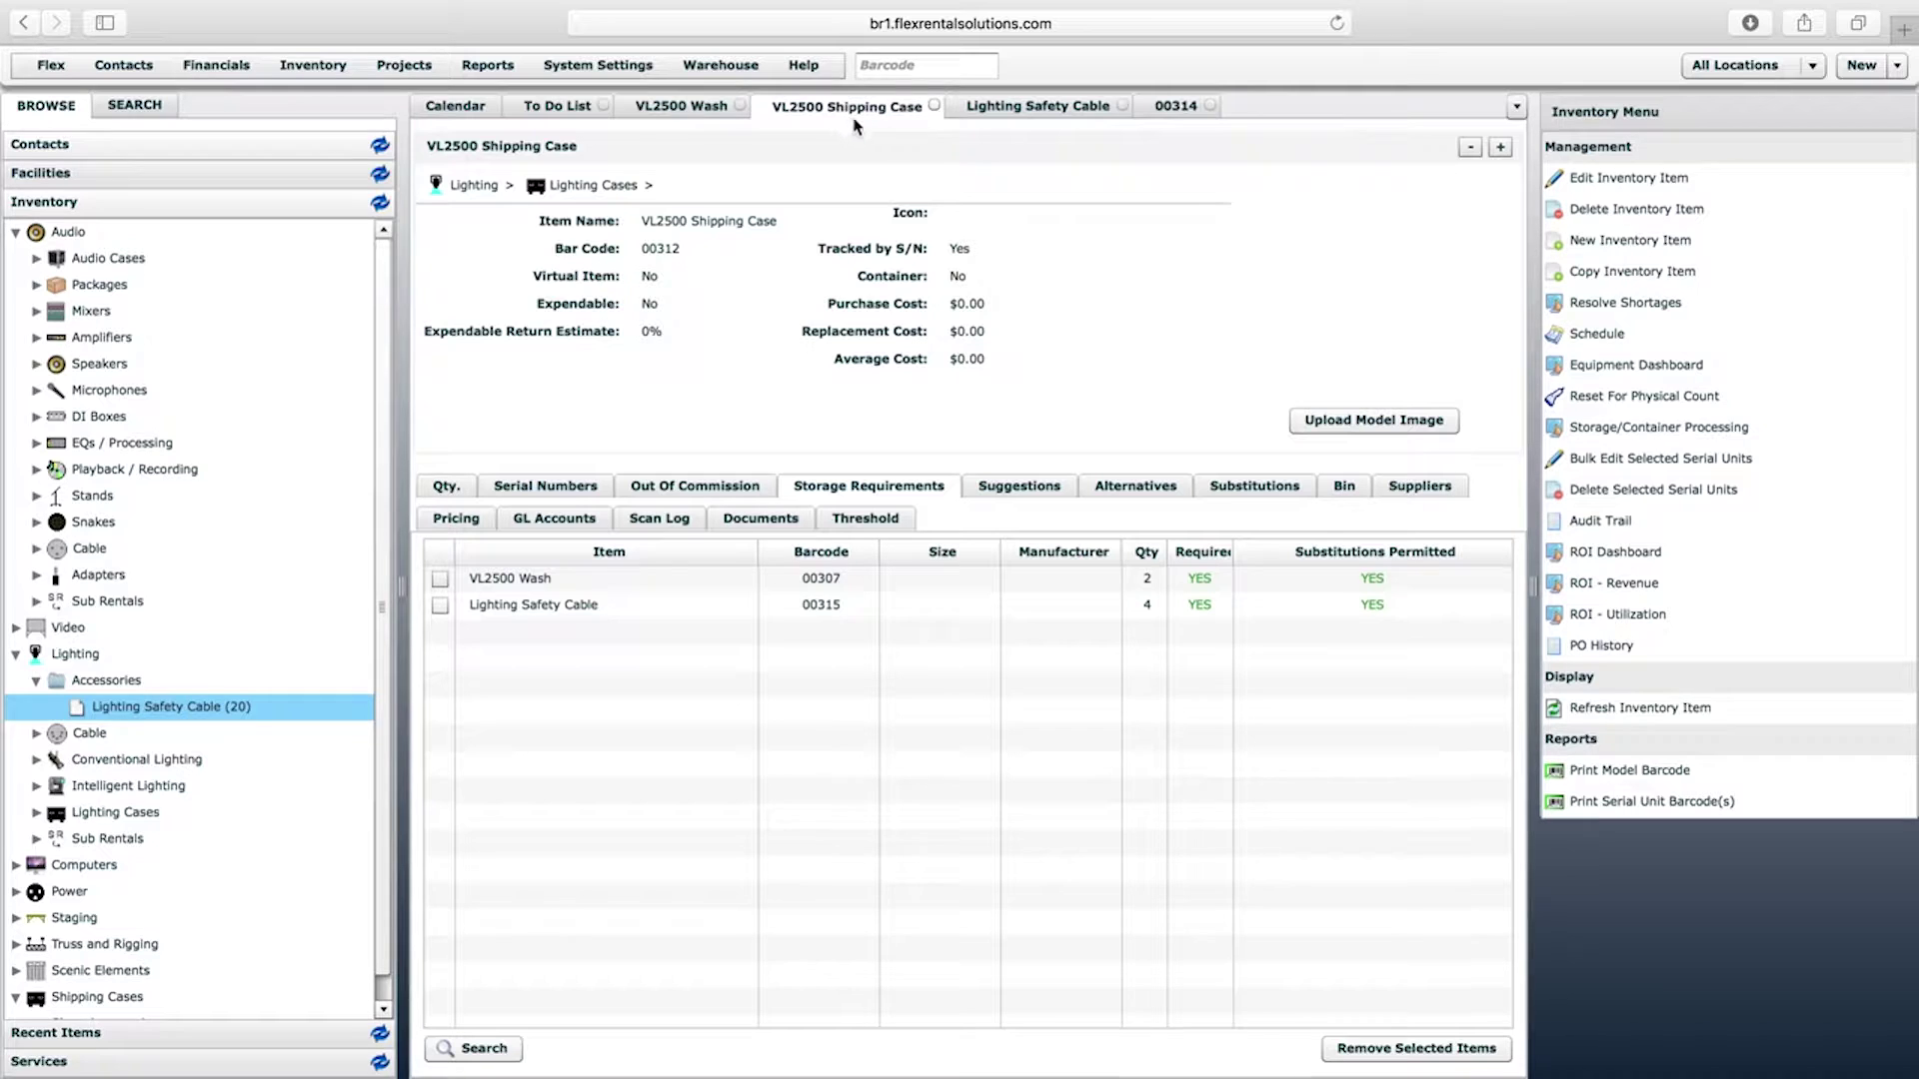
click(702, 110)
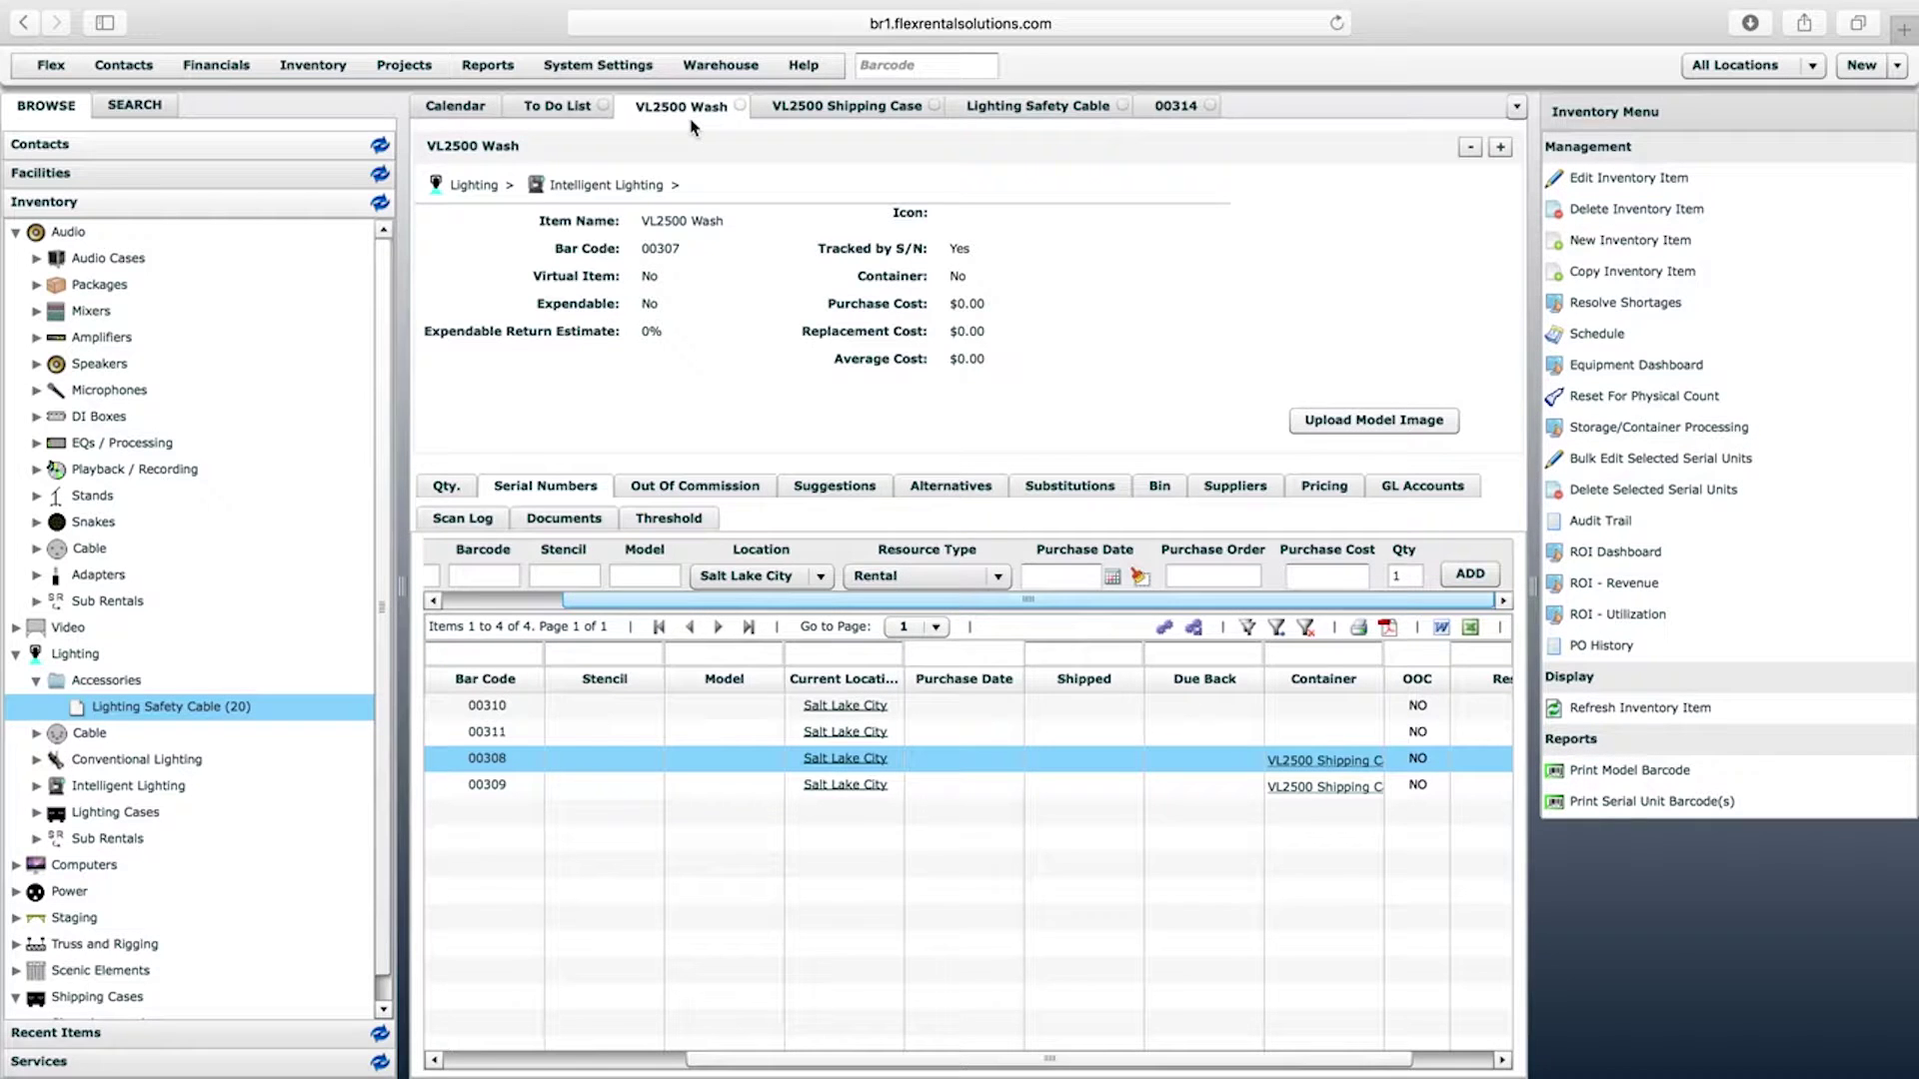
click(726, 119)
click(724, 118)
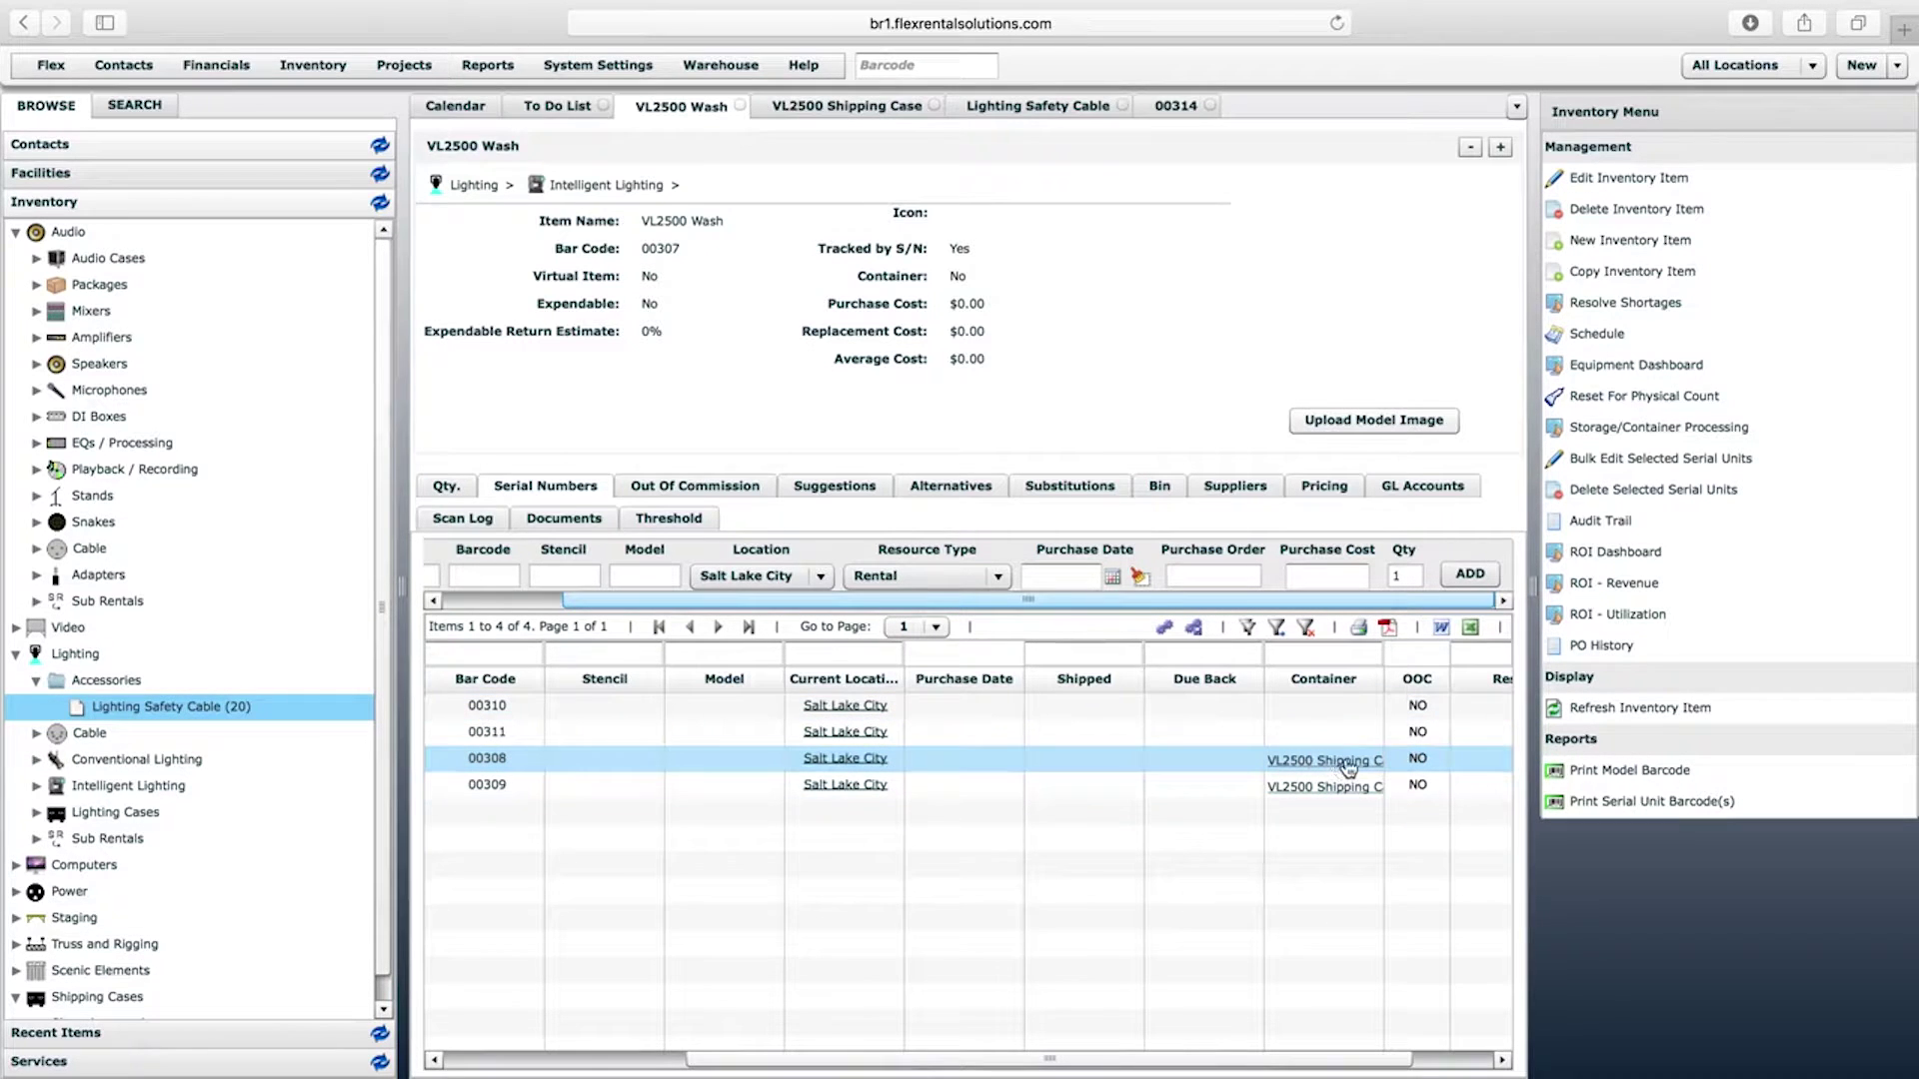
Recheck the Contents Available setting of the VL2500 Shipping Case model without saving any edit
click(896, 108)
click(1640, 182)
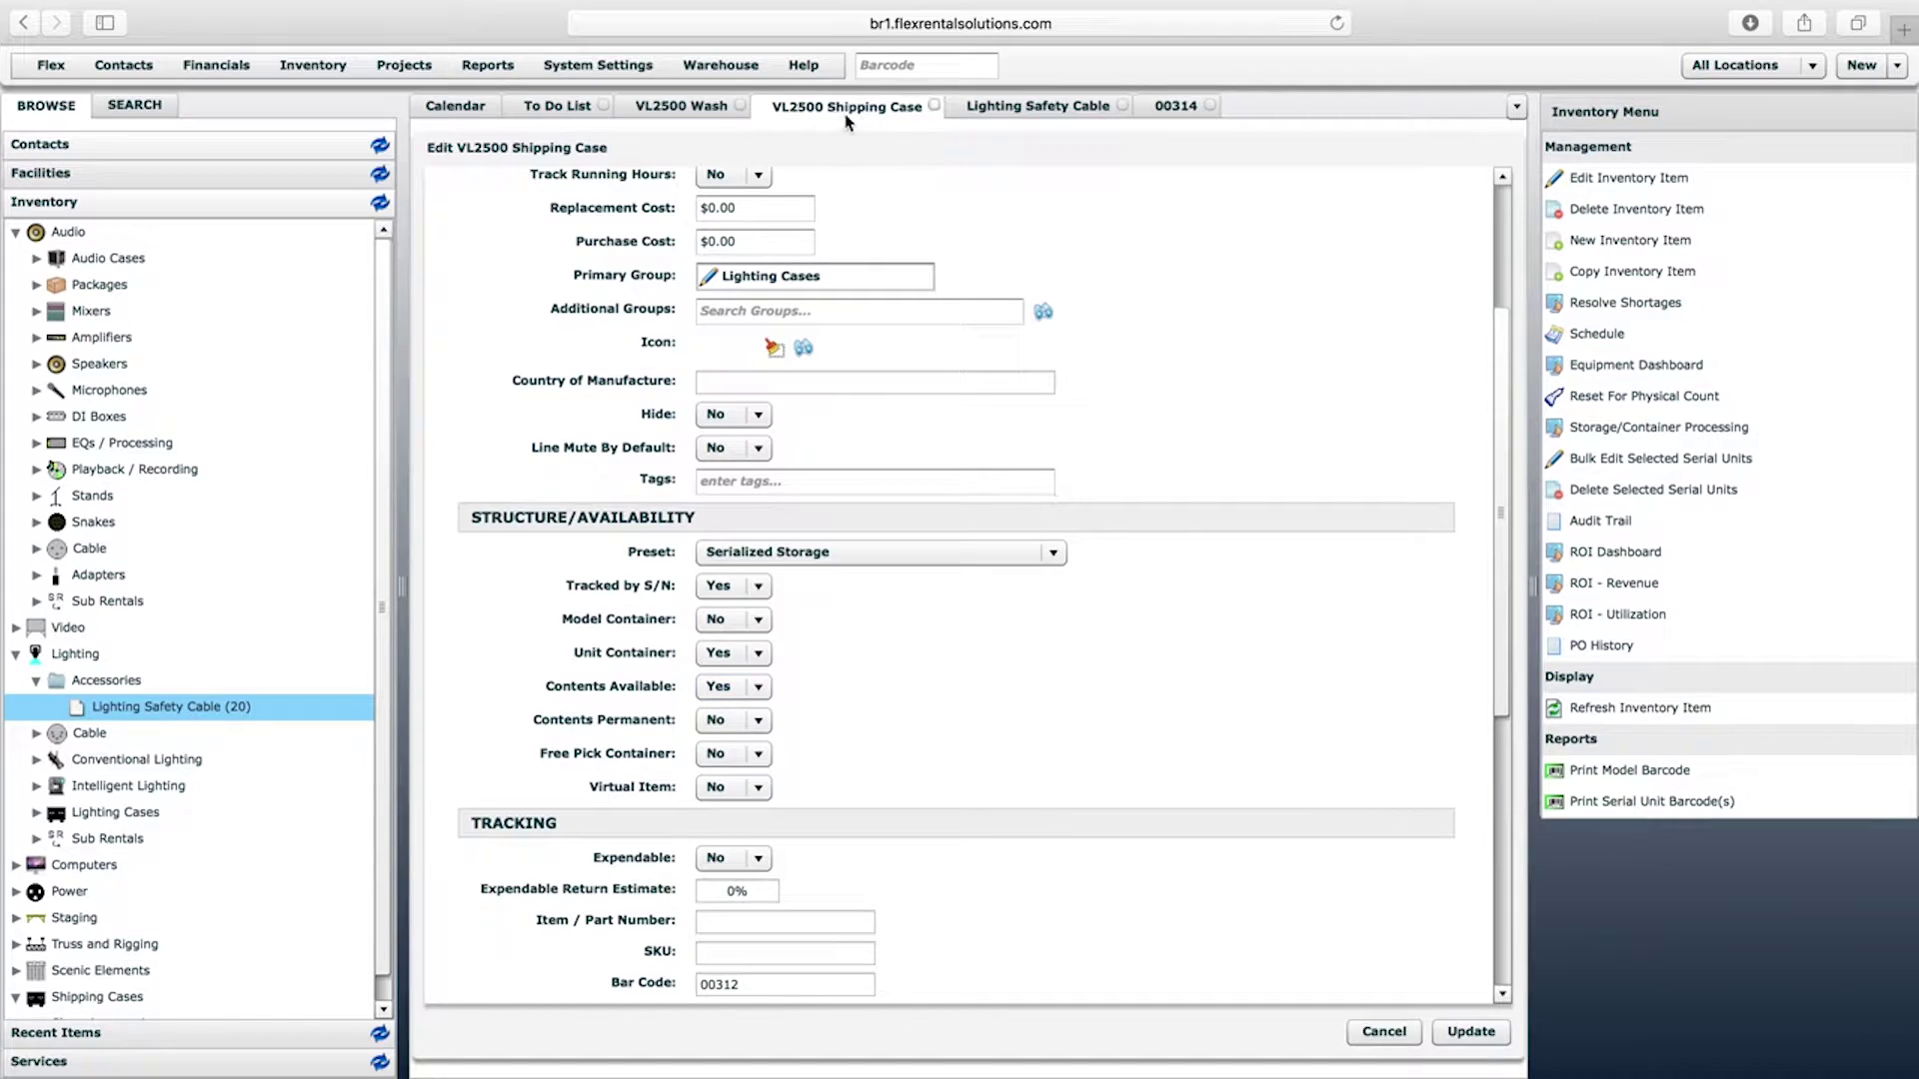
click(1399, 1039)
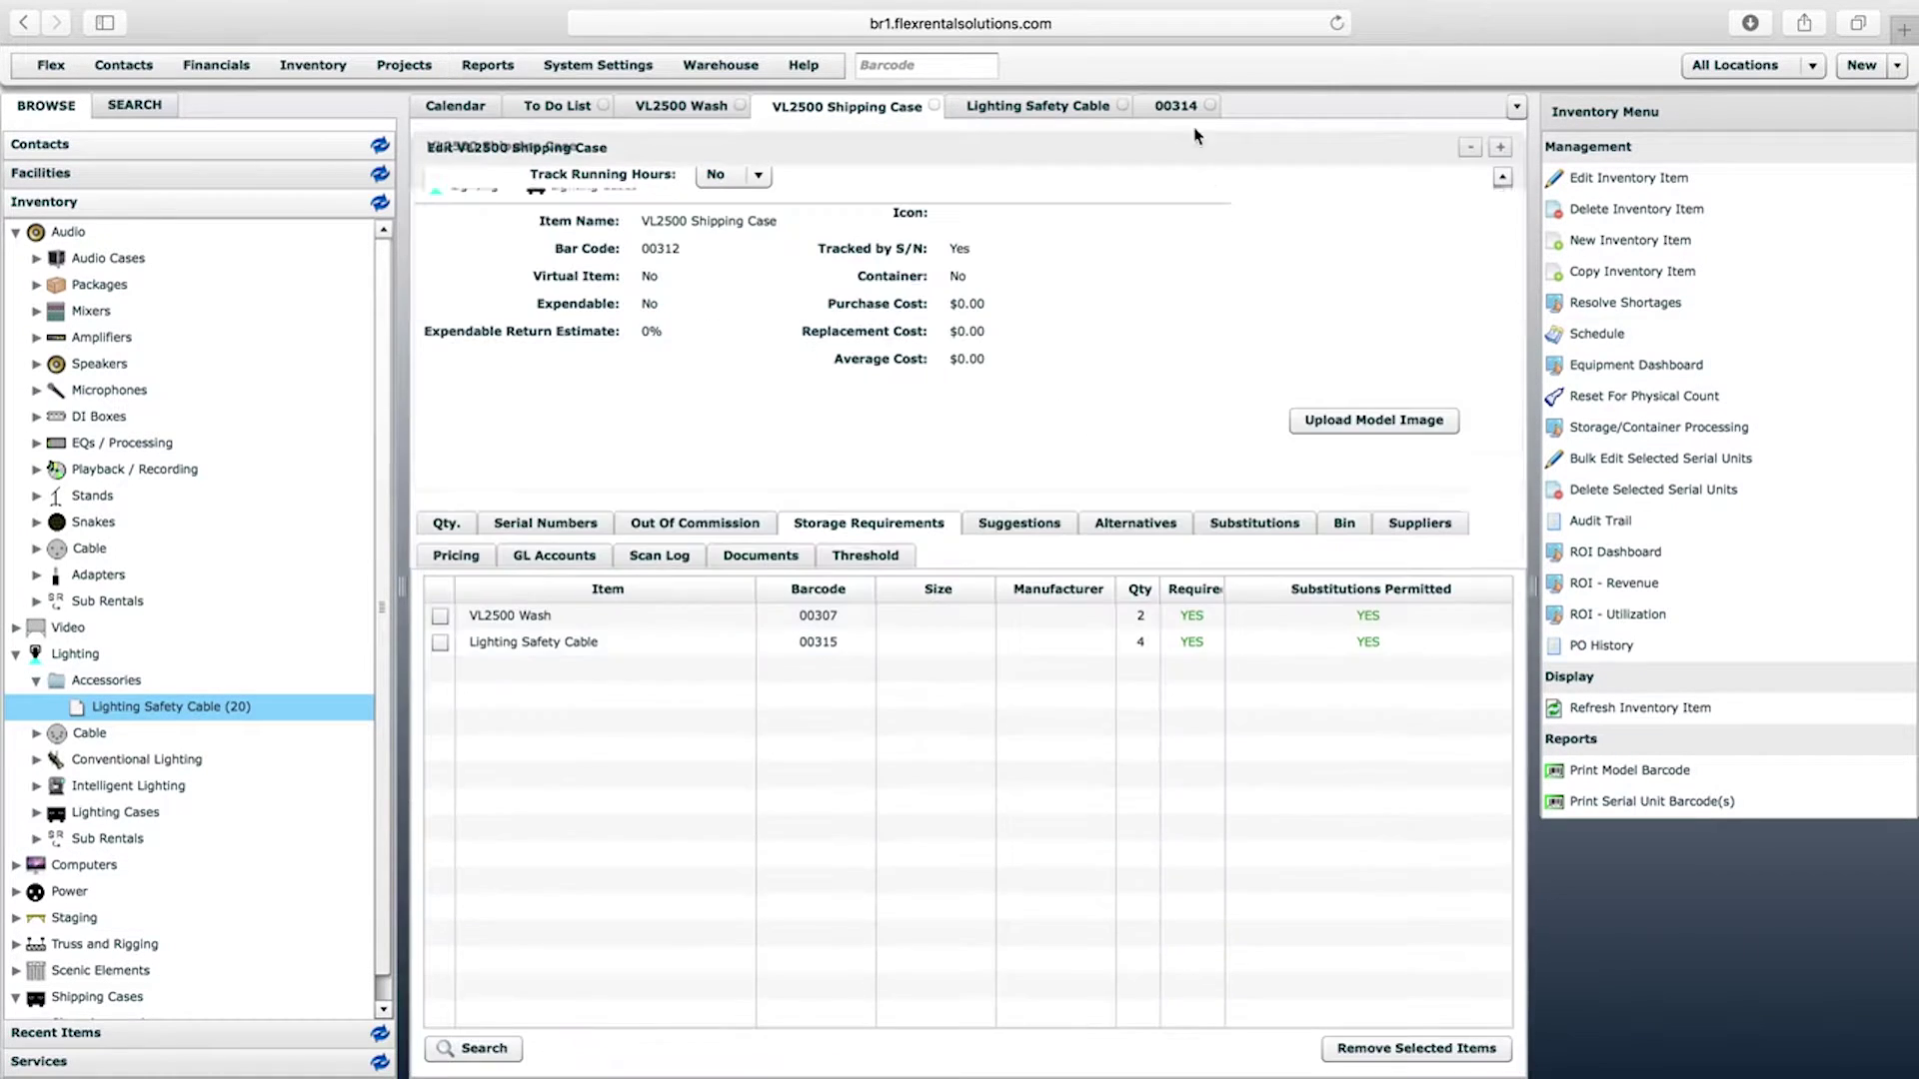
Review the contents of case 00314 and examine the VL2500 Wash availability schedule for July 2016
click(1174, 108)
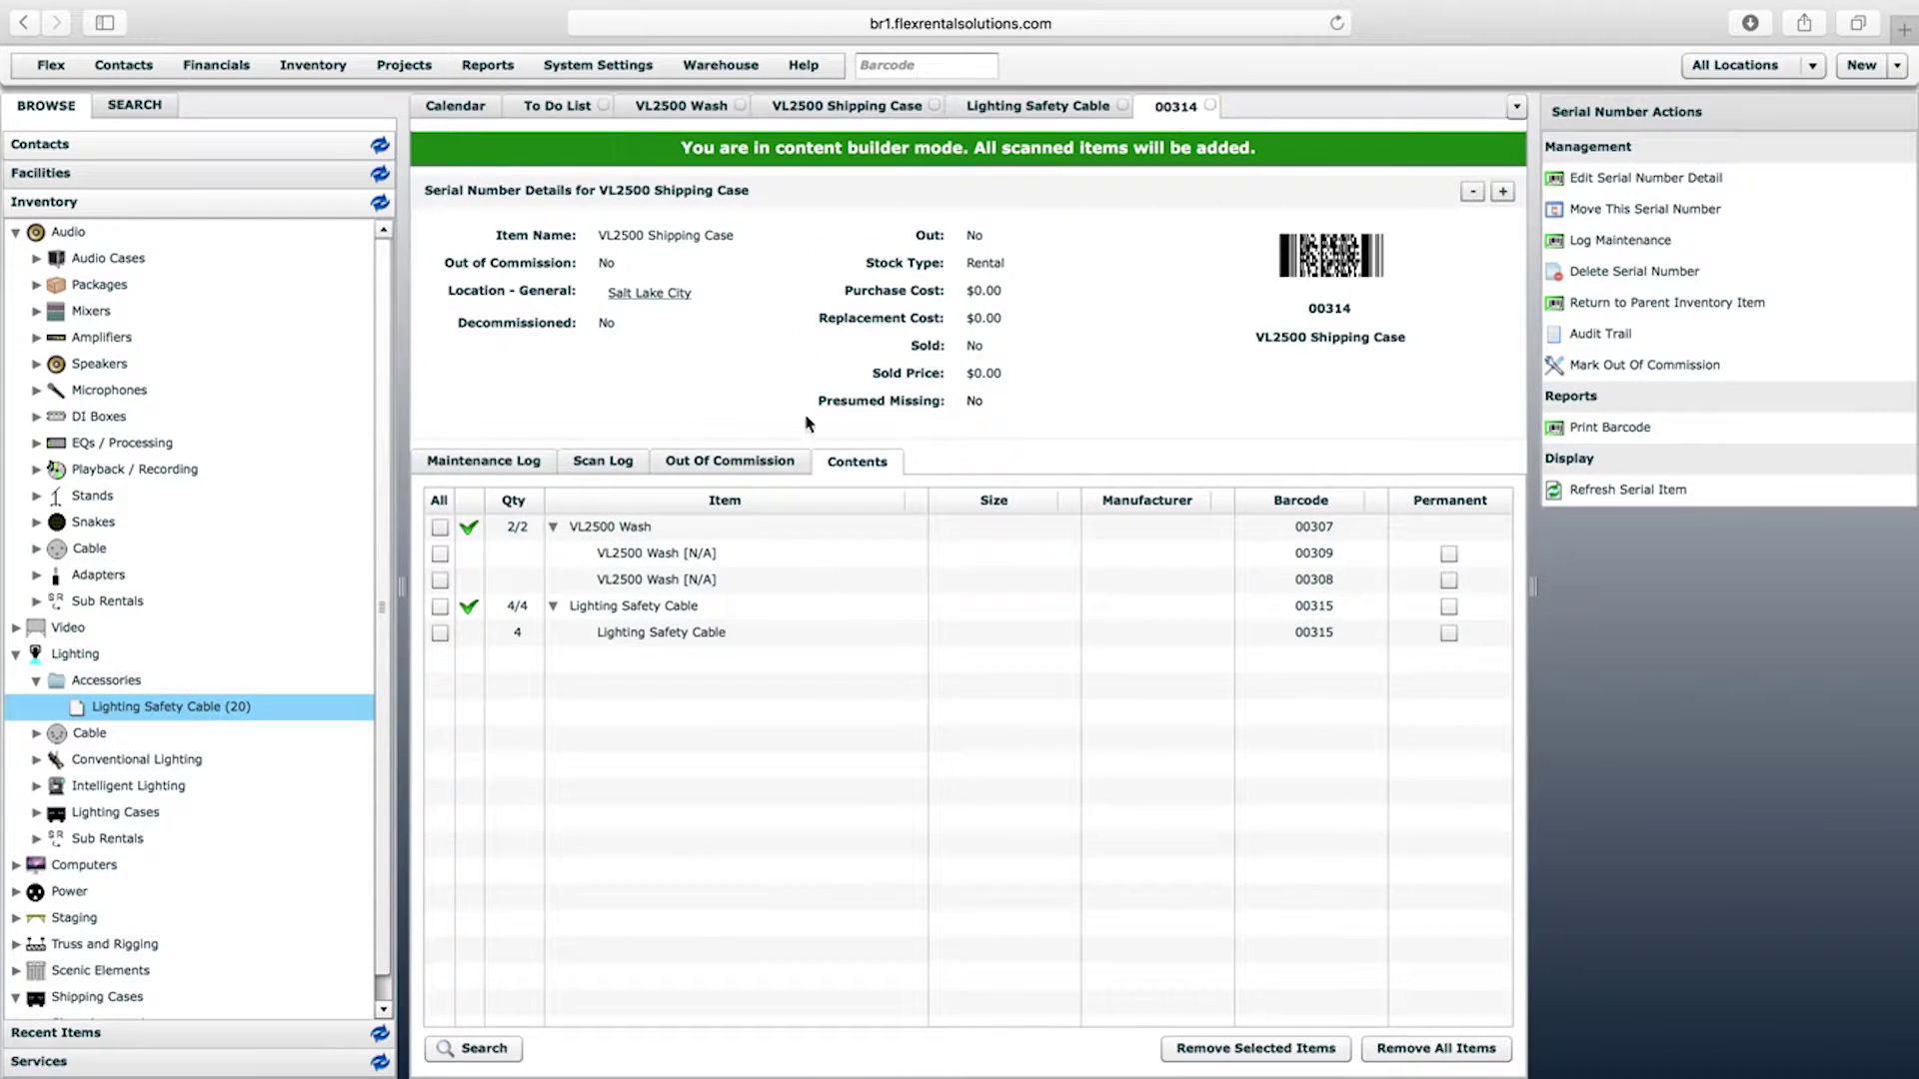
double_click(660, 580)
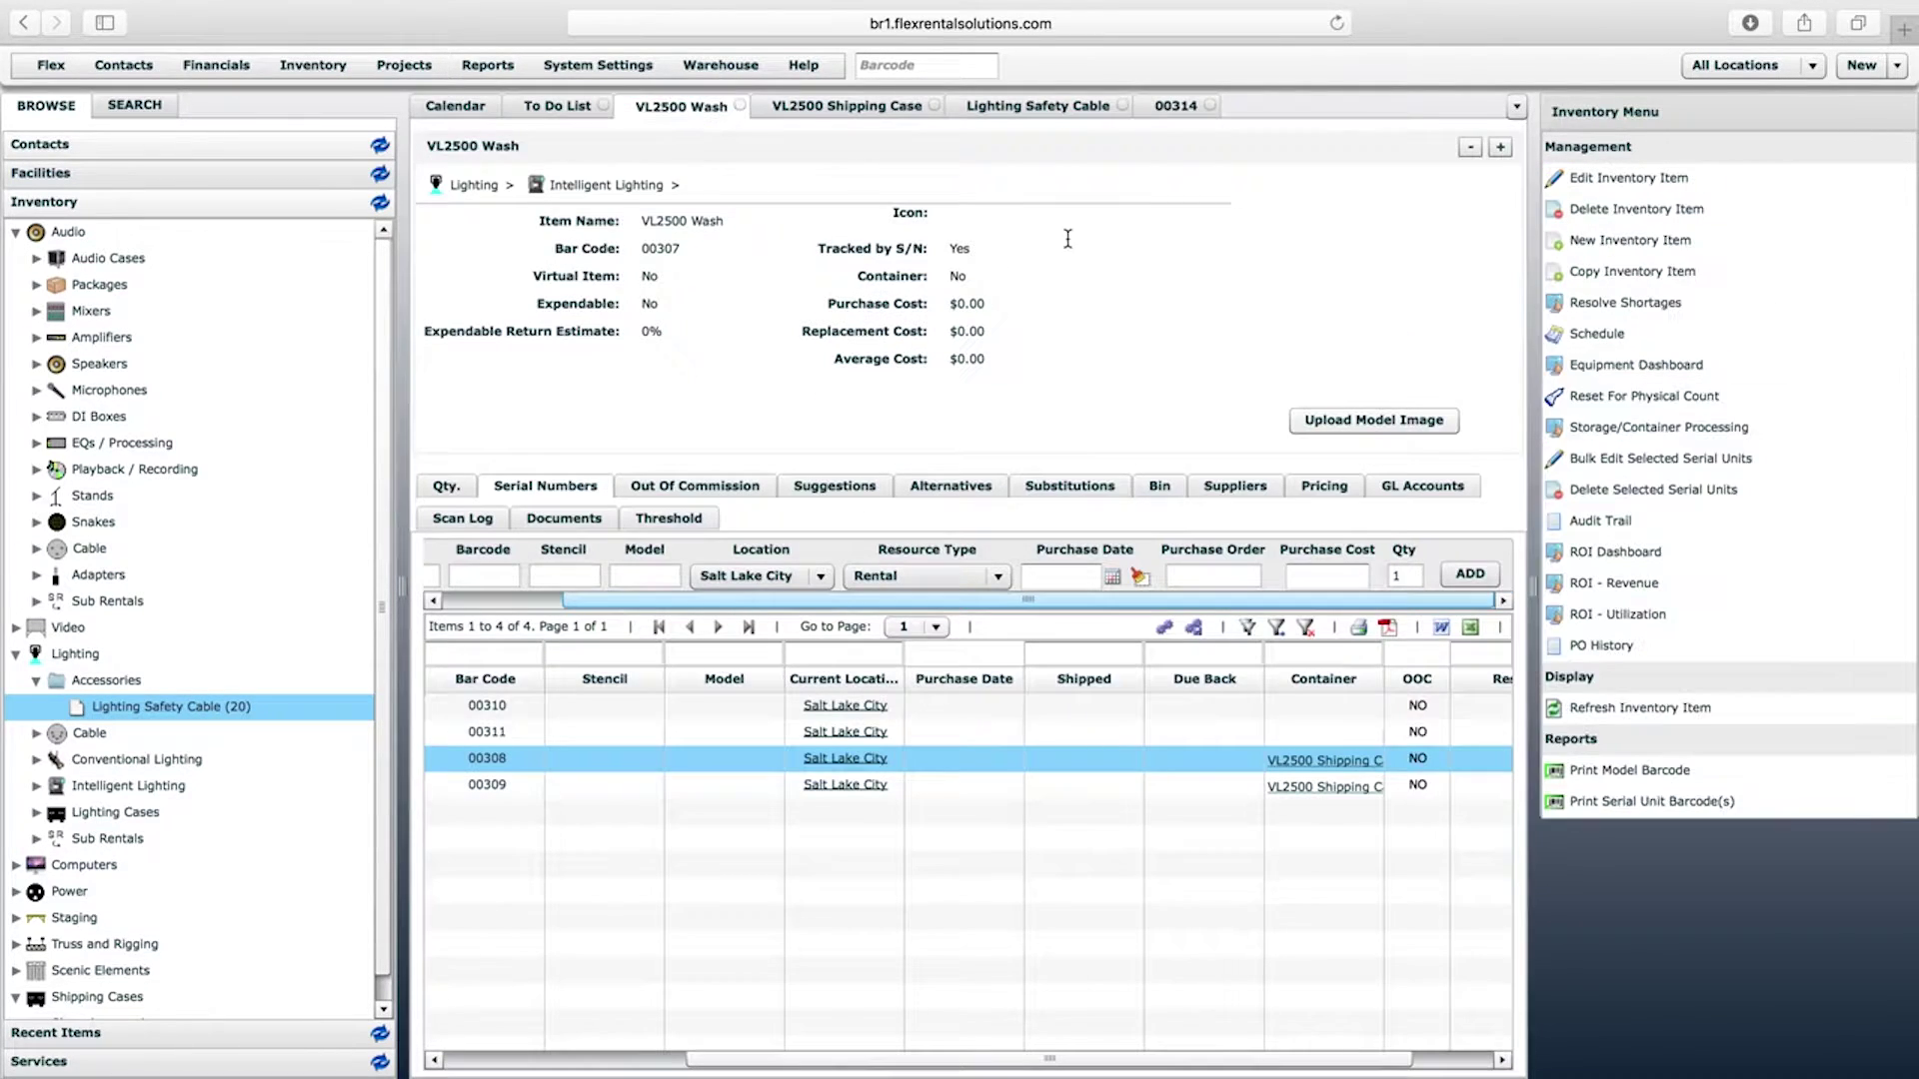
click(1596, 334)
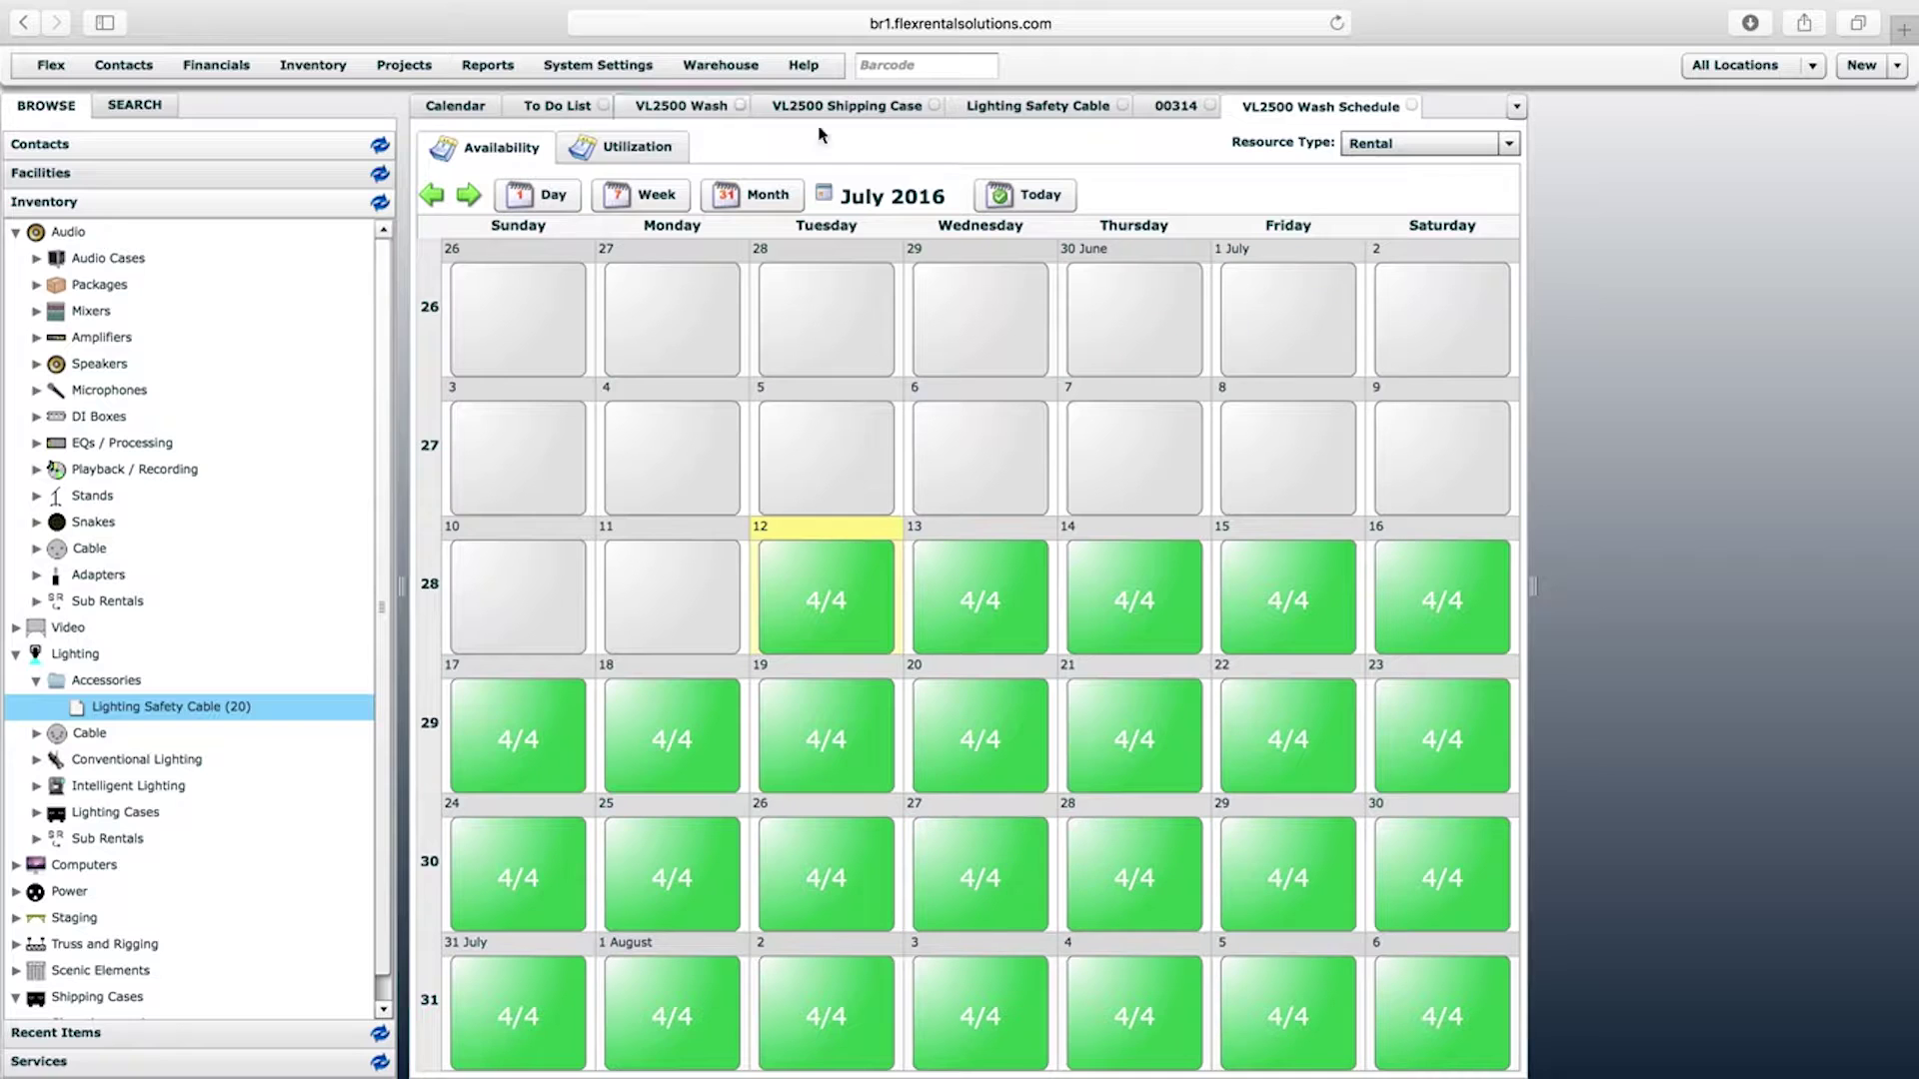
click(659, 112)
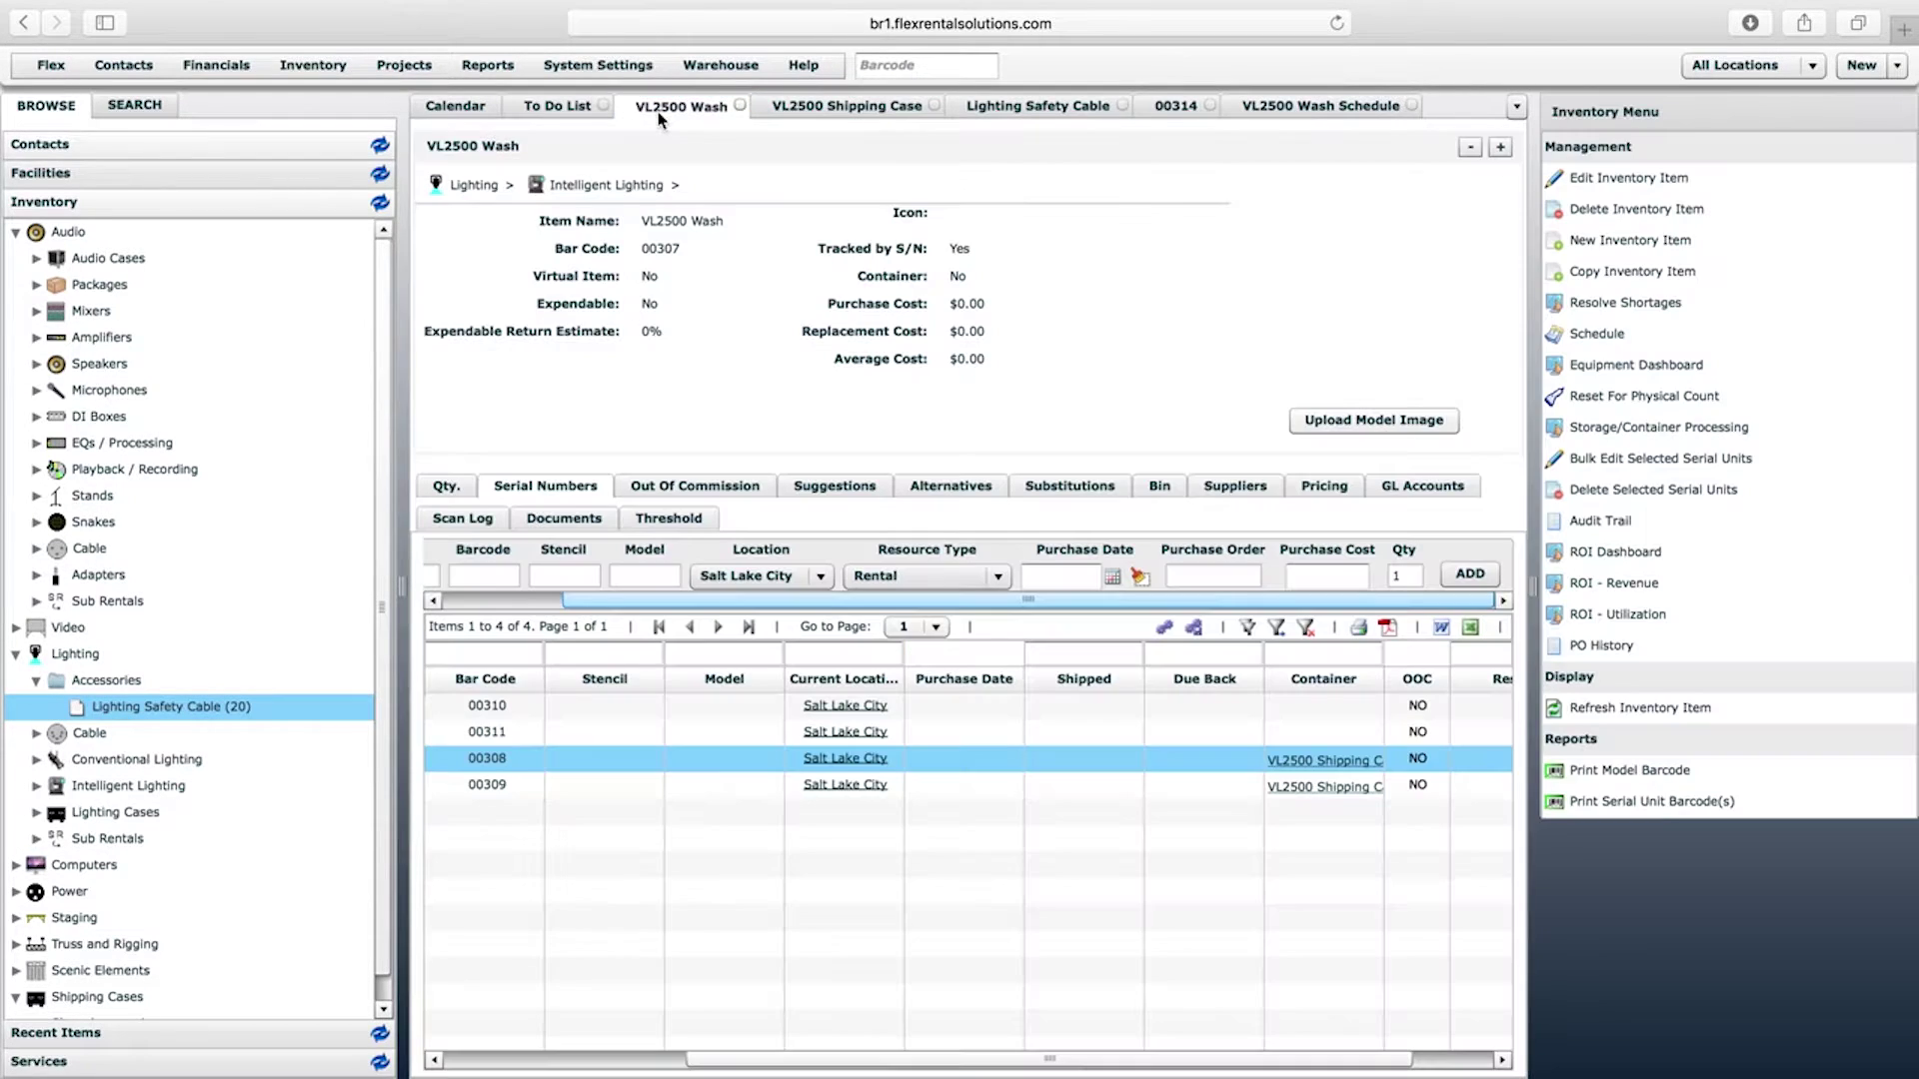
Start a new quote and name it VL2500 Rental
click(1896, 65)
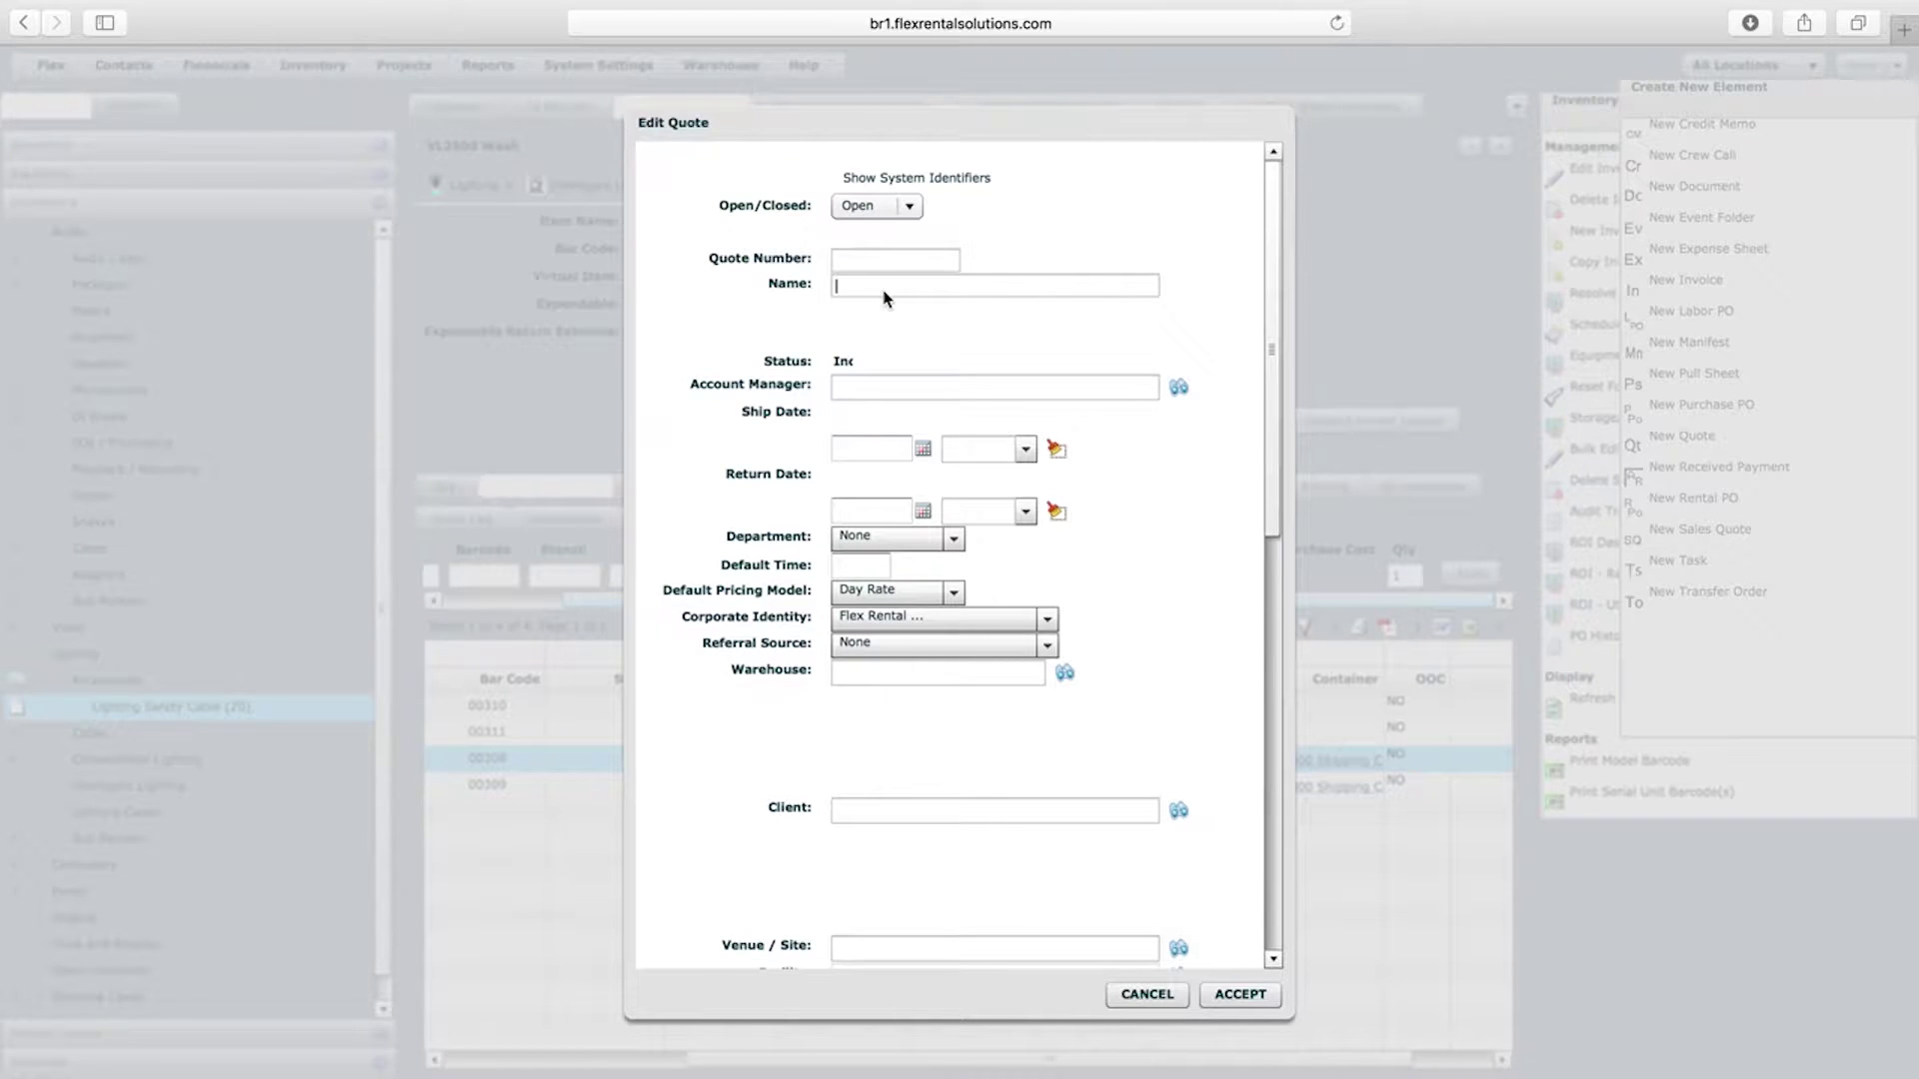
click(922, 288)
click(921, 131)
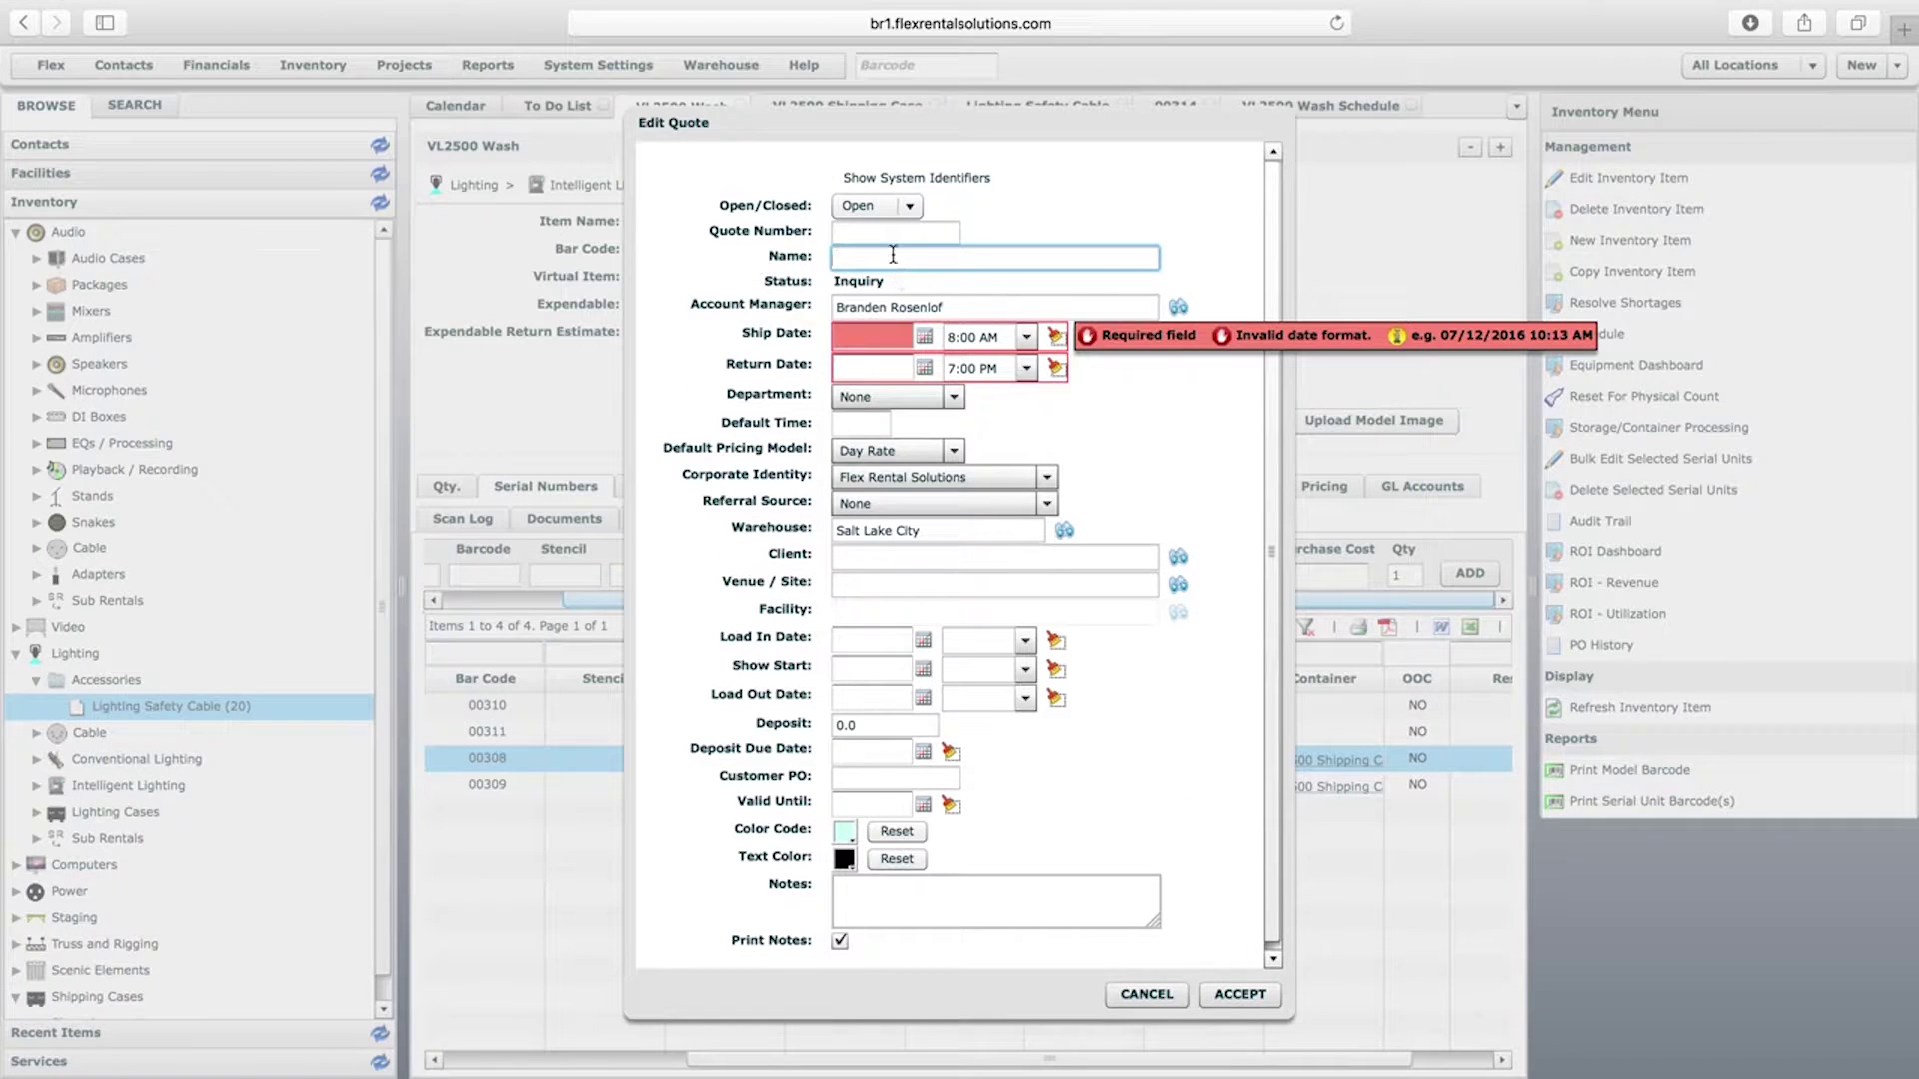
click(892, 256)
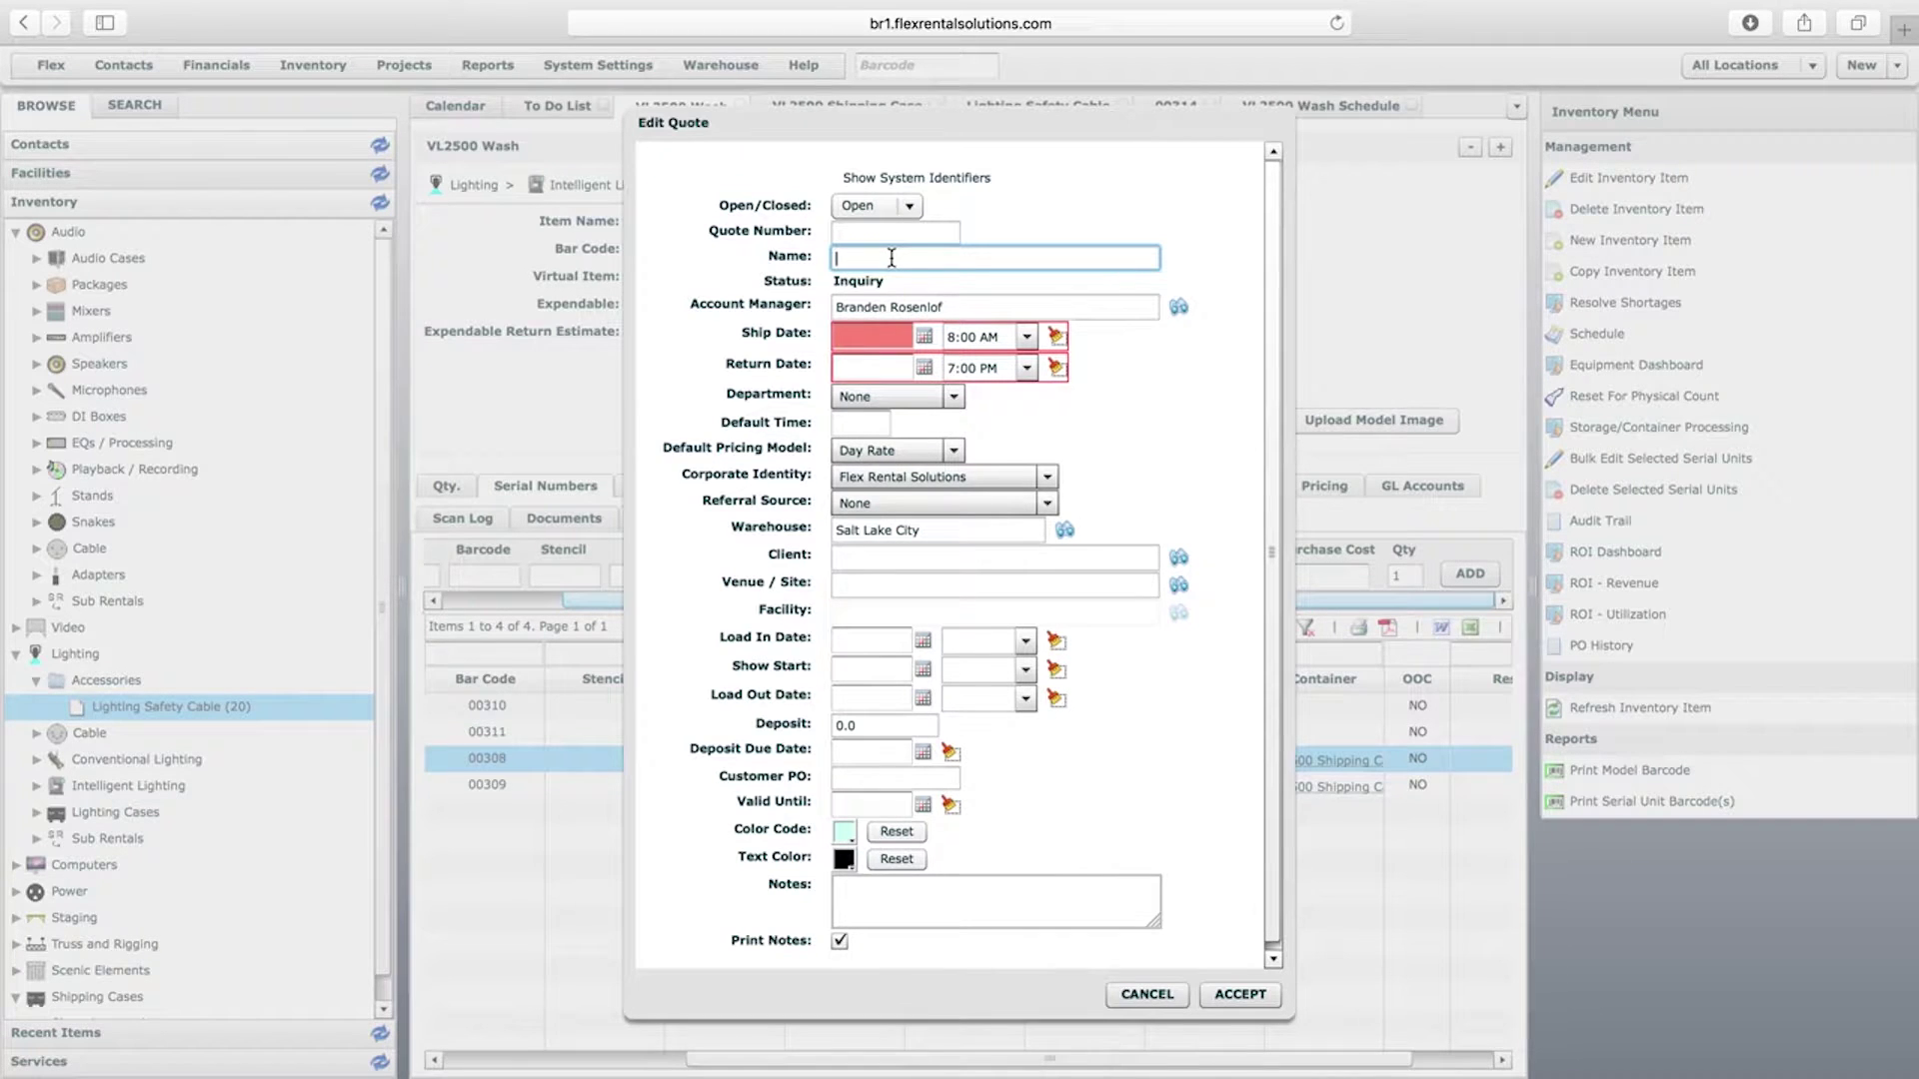
text(VL2500 Renta)
Set the quote's ship date to 07/13/2016 and its return date to 07/15/2016
click(925, 338)
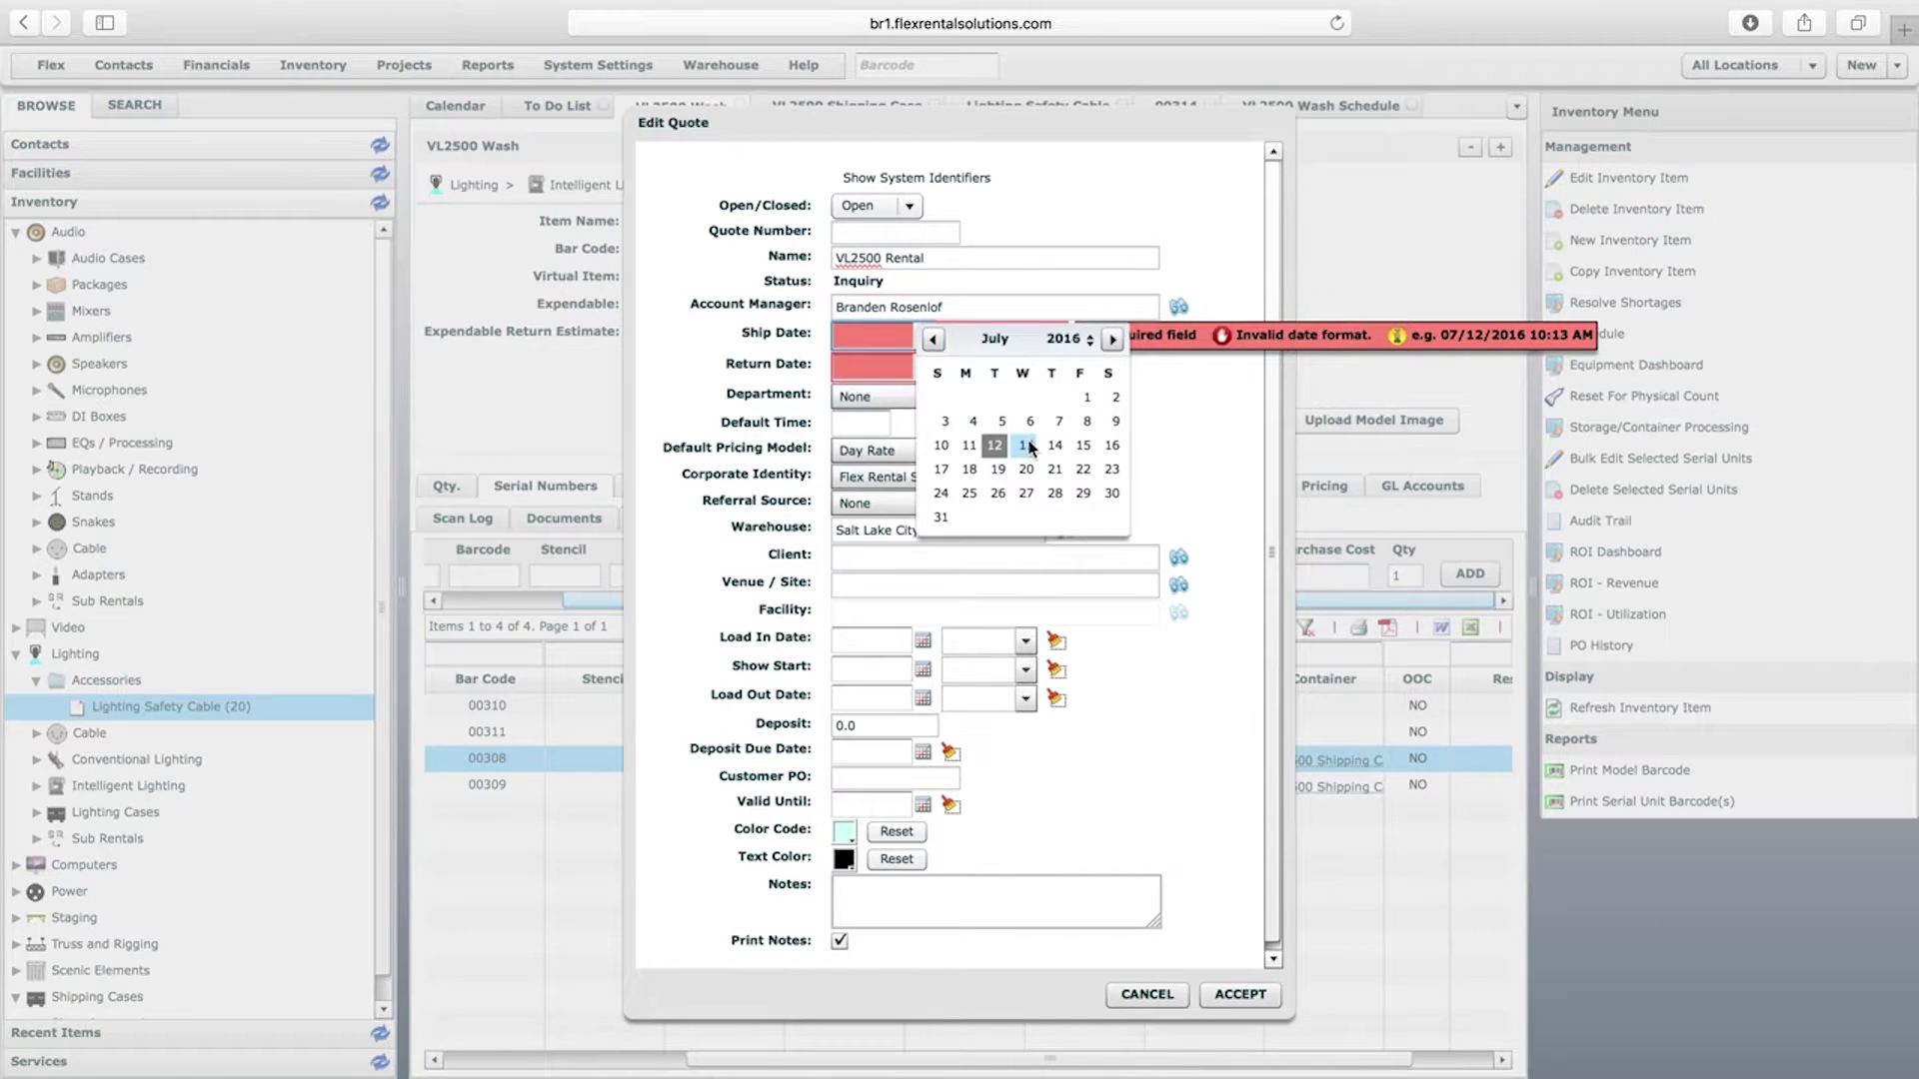
click(1014, 443)
click(921, 369)
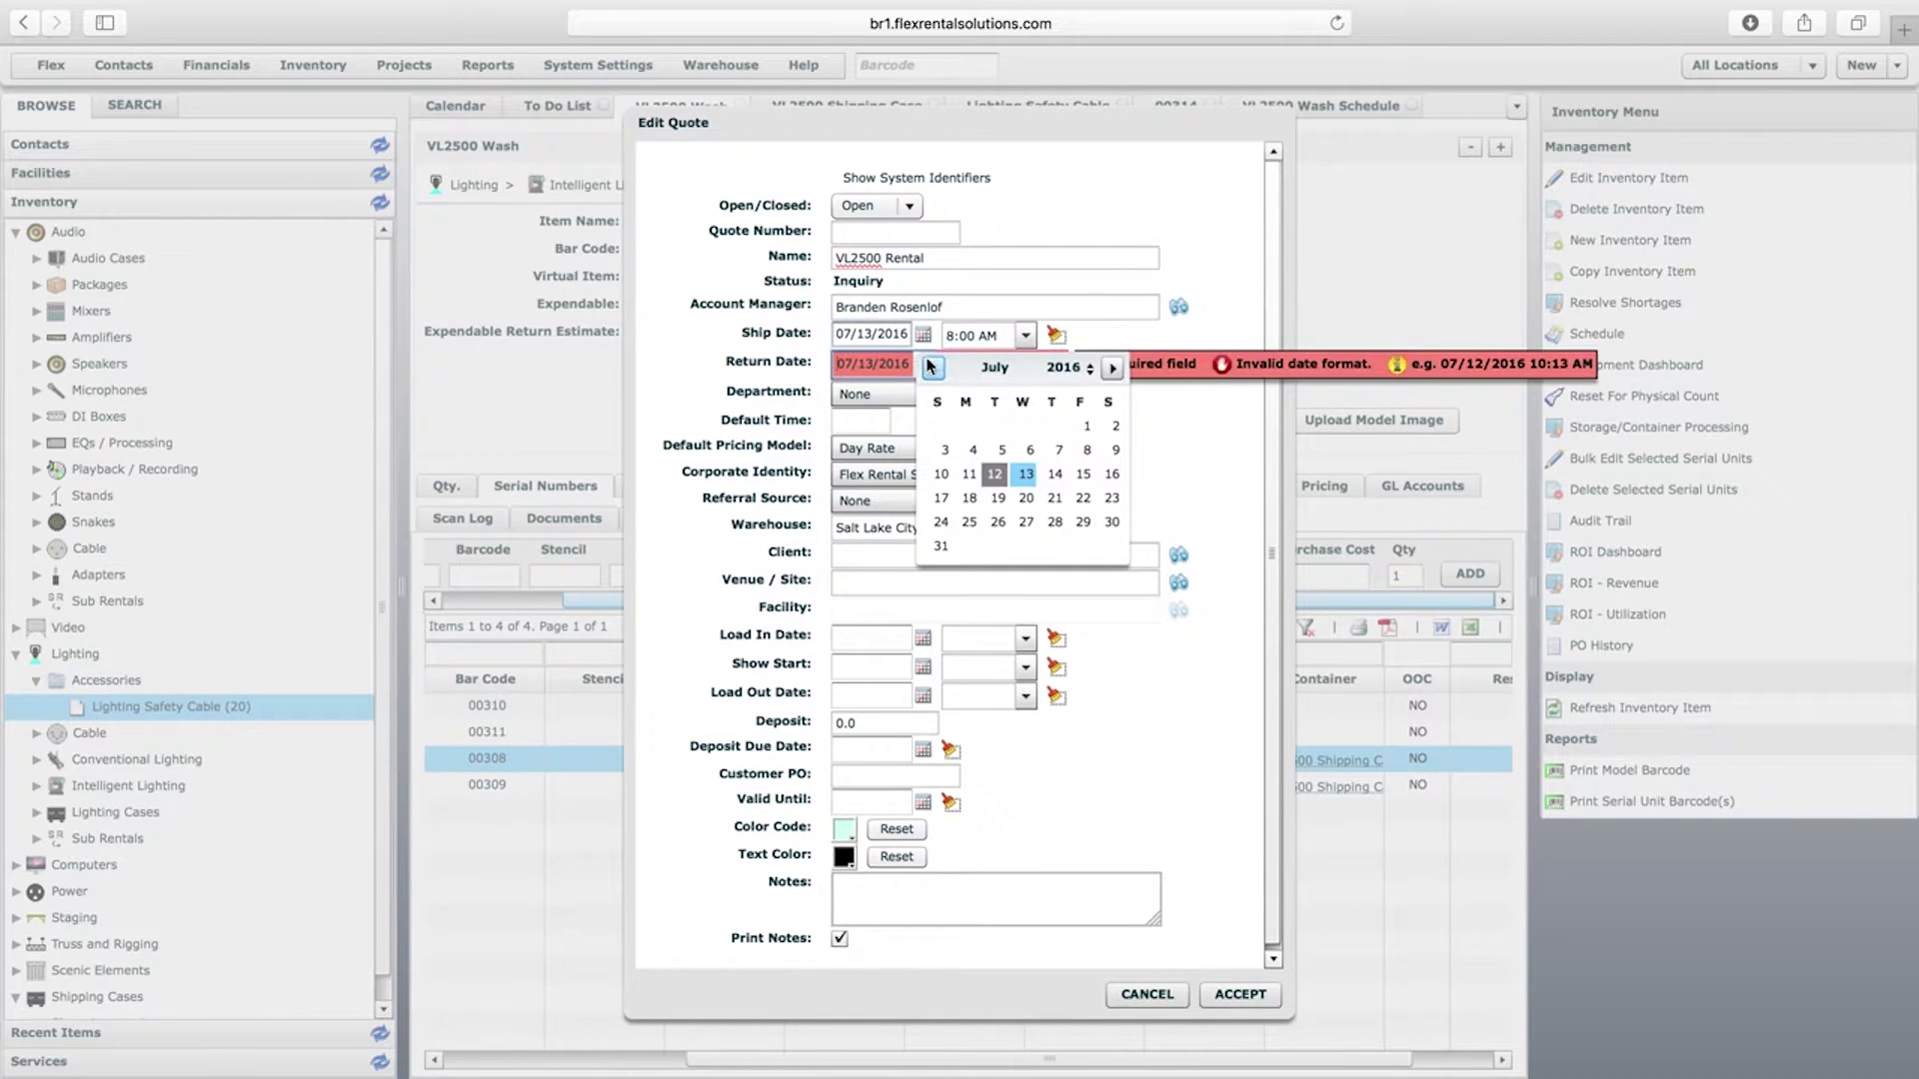
click(1097, 470)
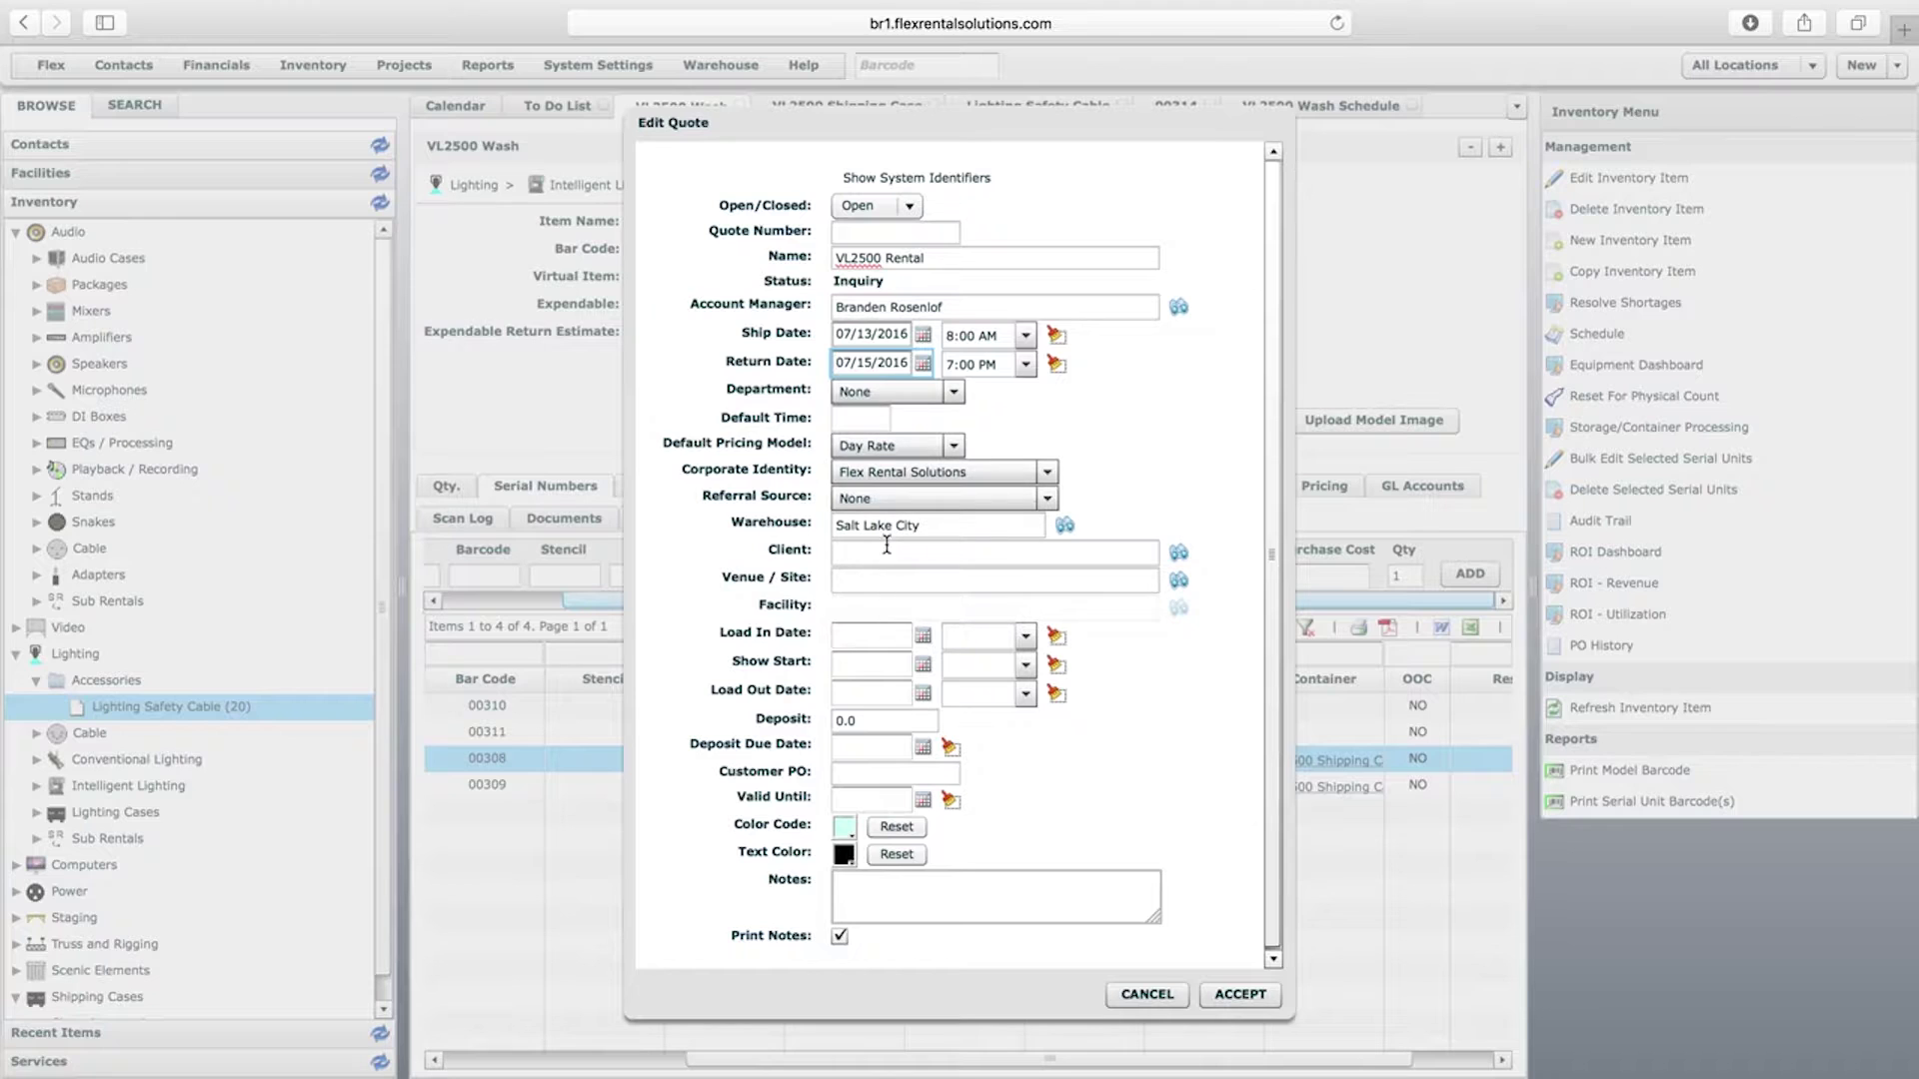
Save the new quote's header and add two VL2500 Wash fixtures to it
click(1240, 995)
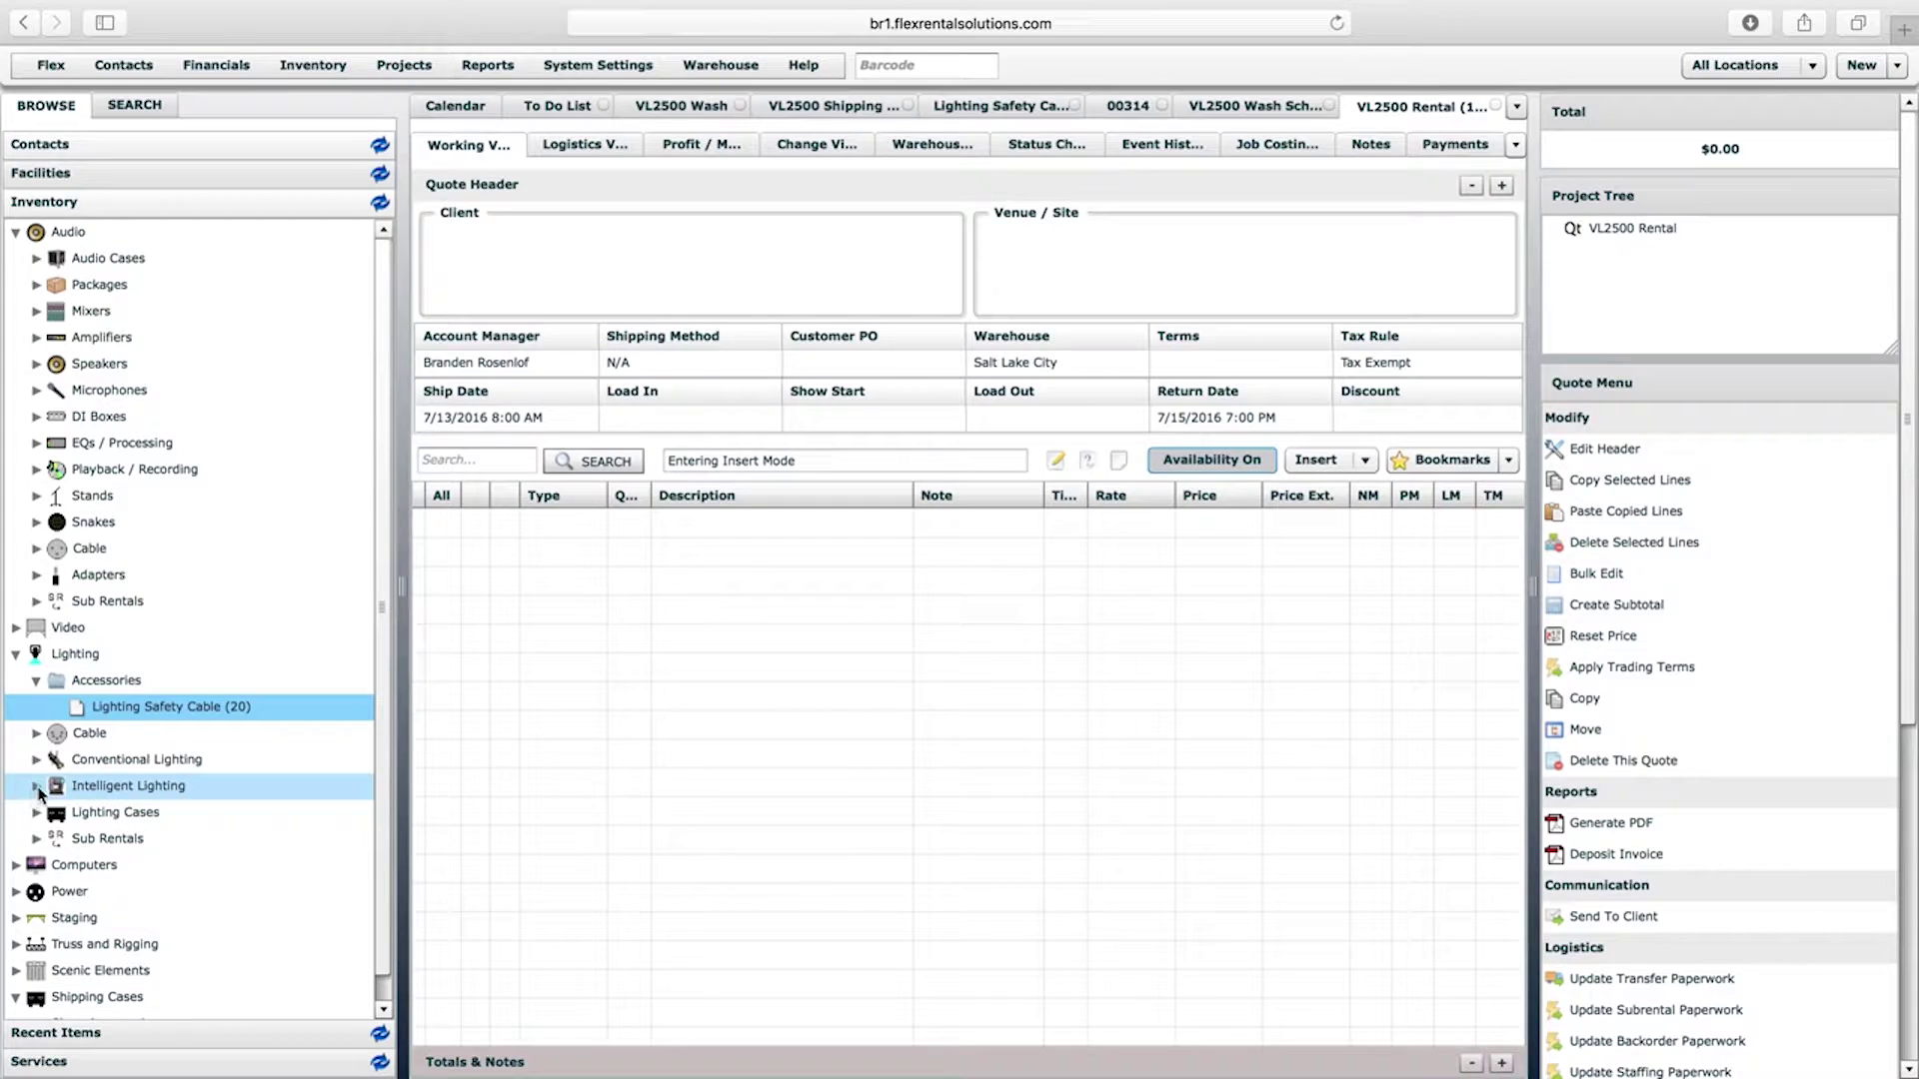
click(38, 790)
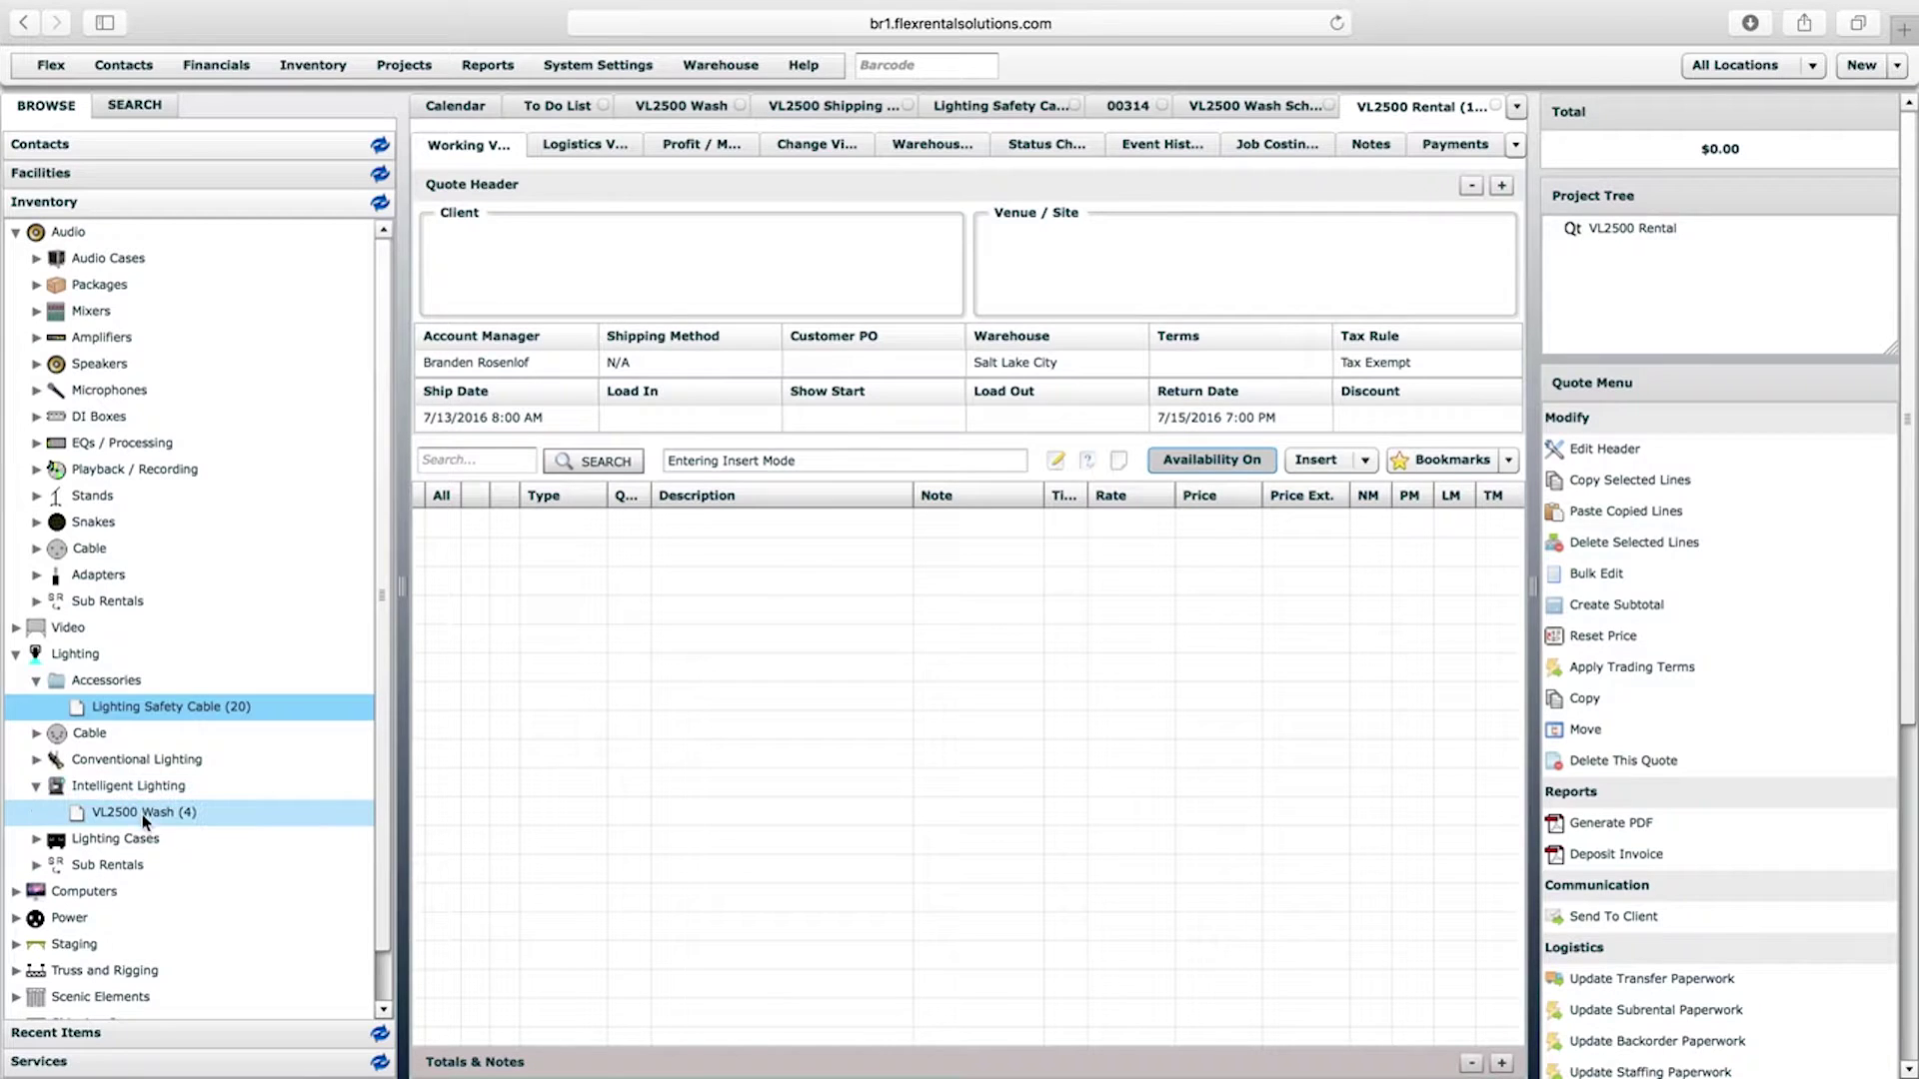
drag(142, 812, 574, 580)
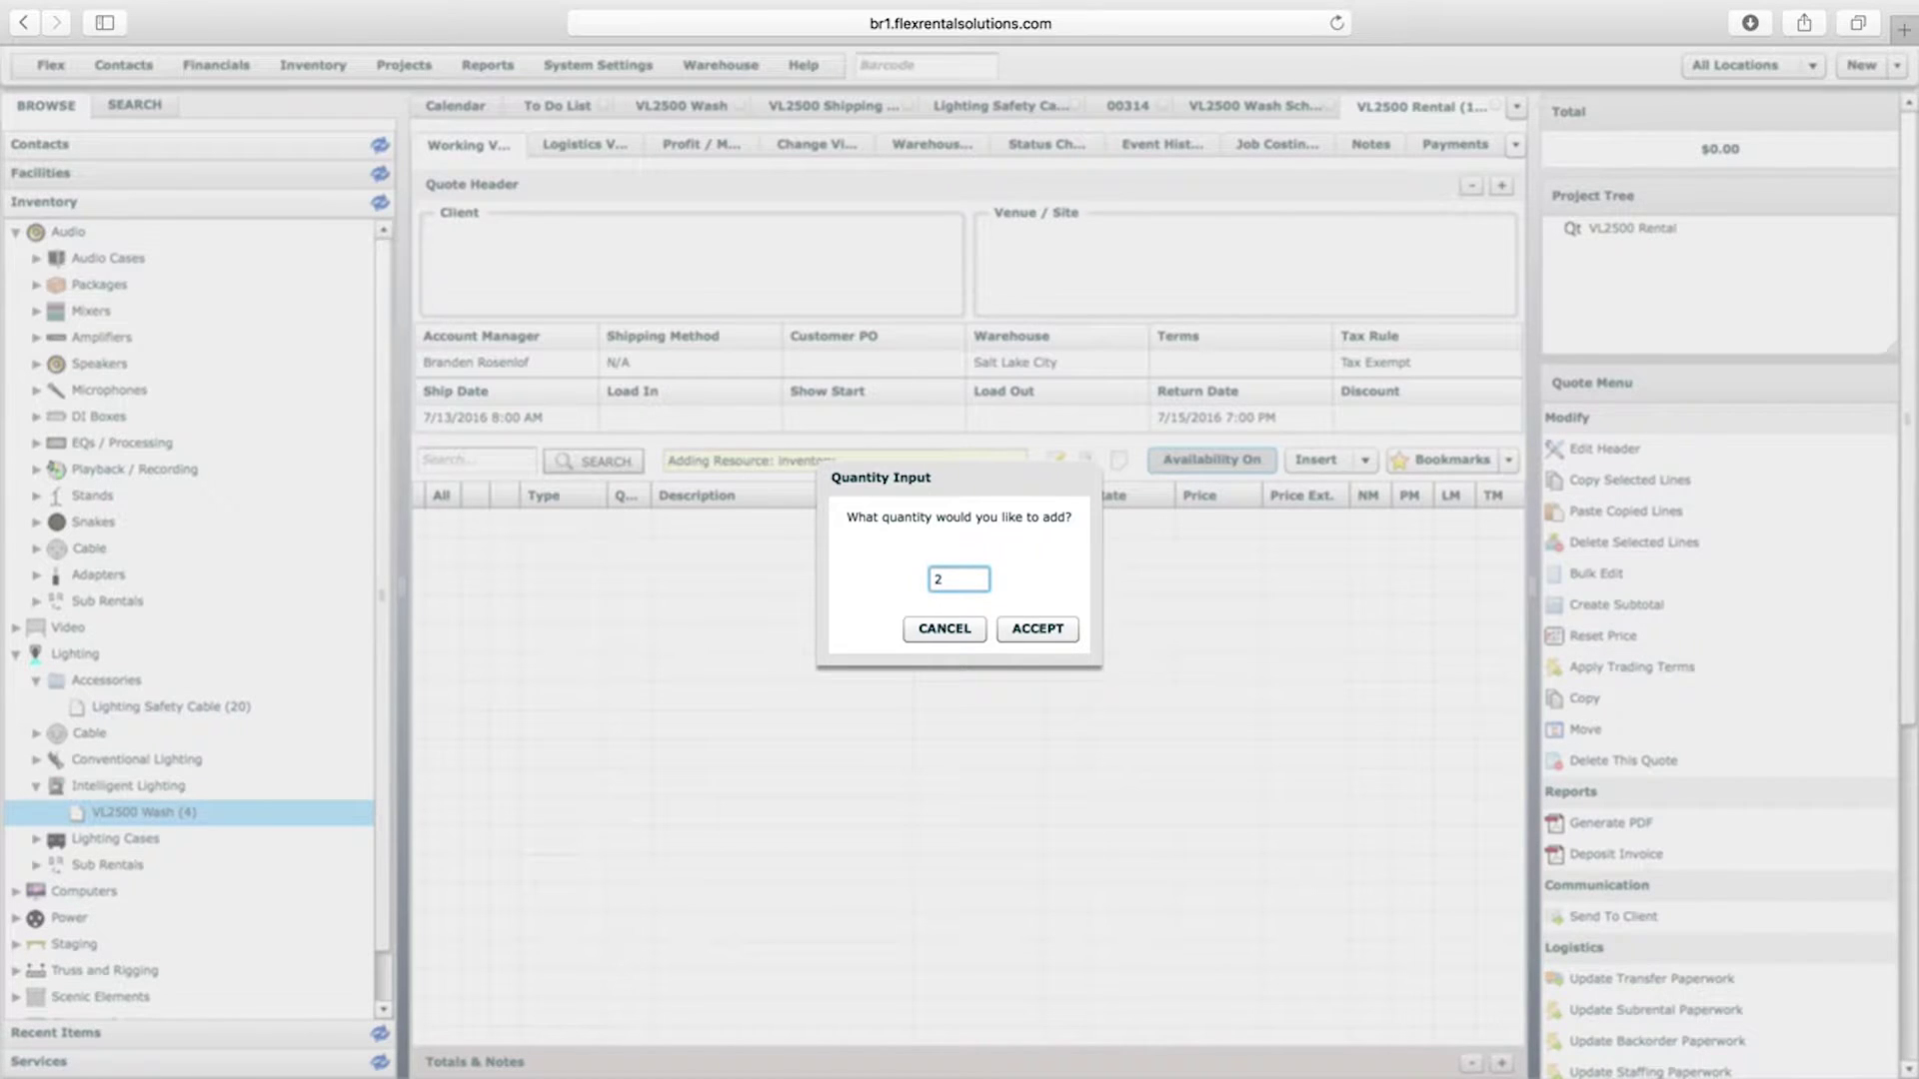
text(2)
key(Return)
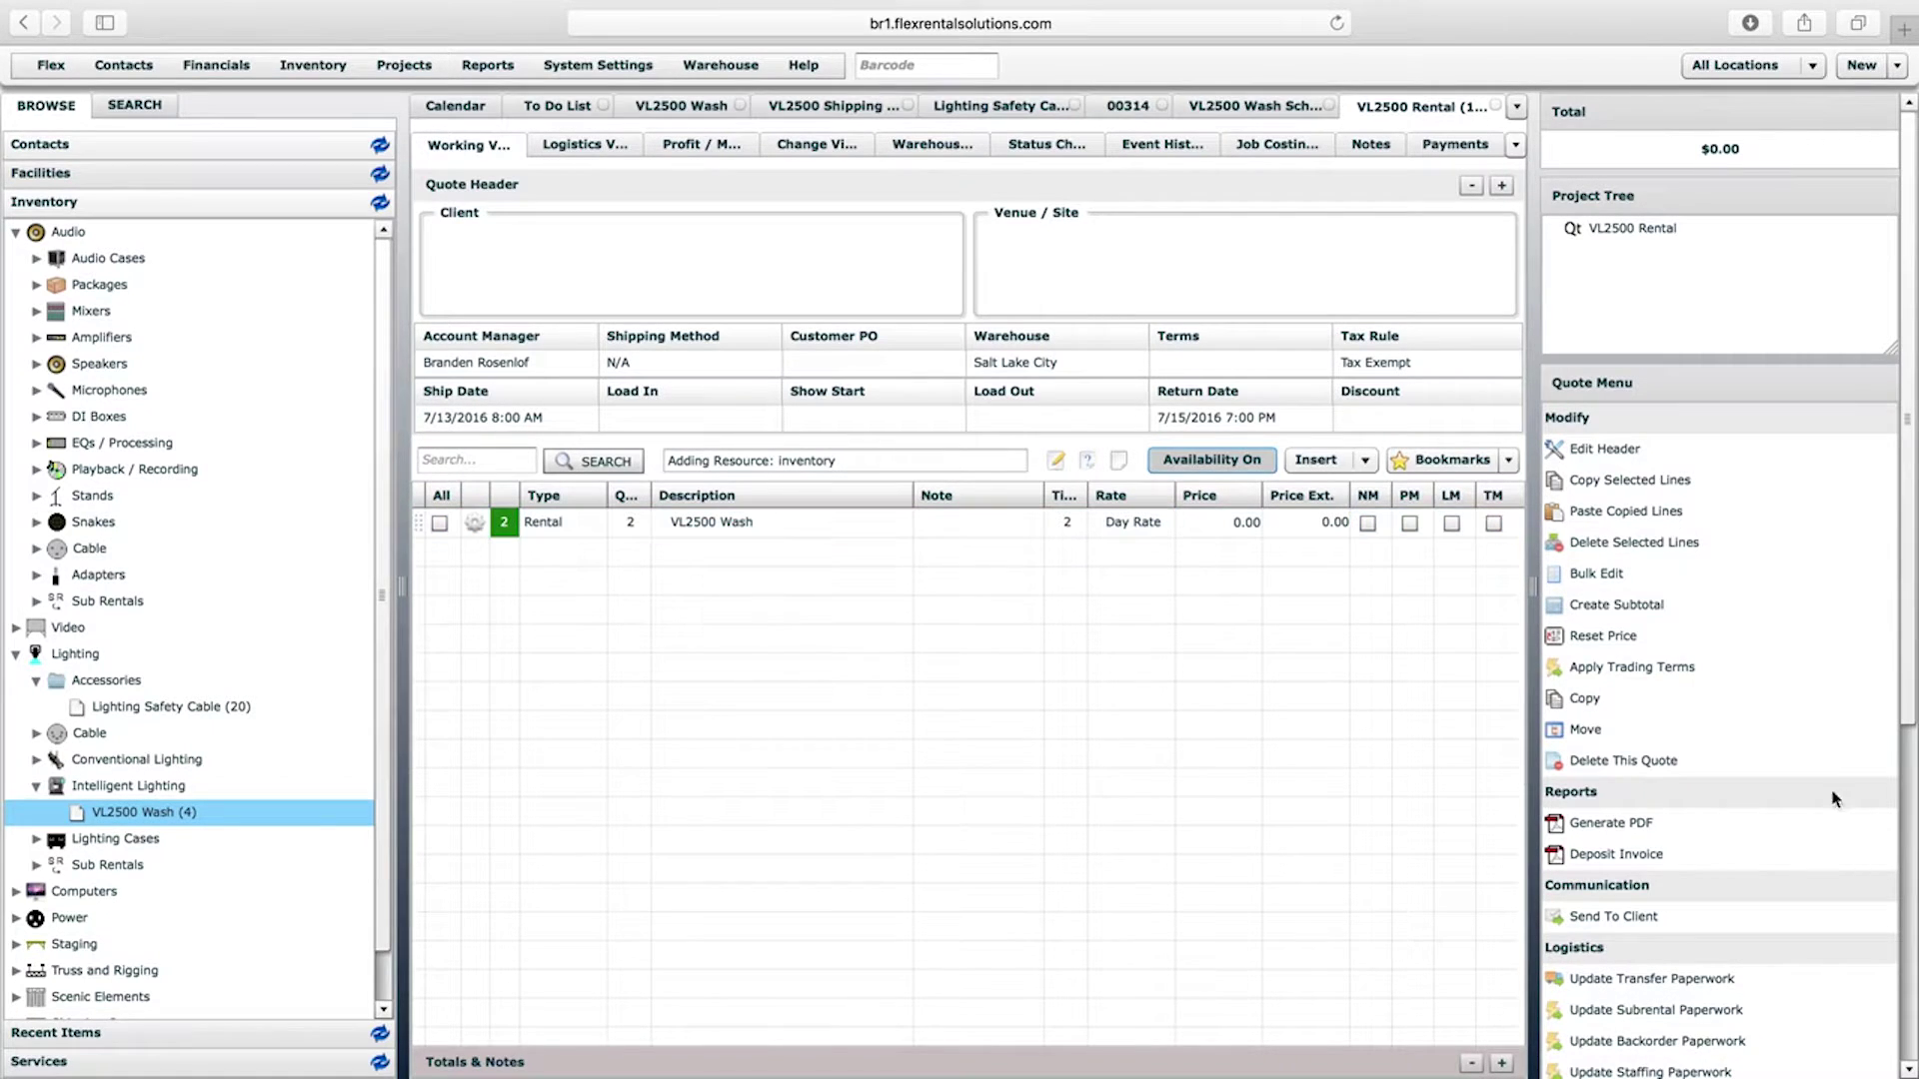
Confirm the VL2500 Rental quote and accept the workflow confirmation
scroll(1899, 850, down, 5)
click(1624, 845)
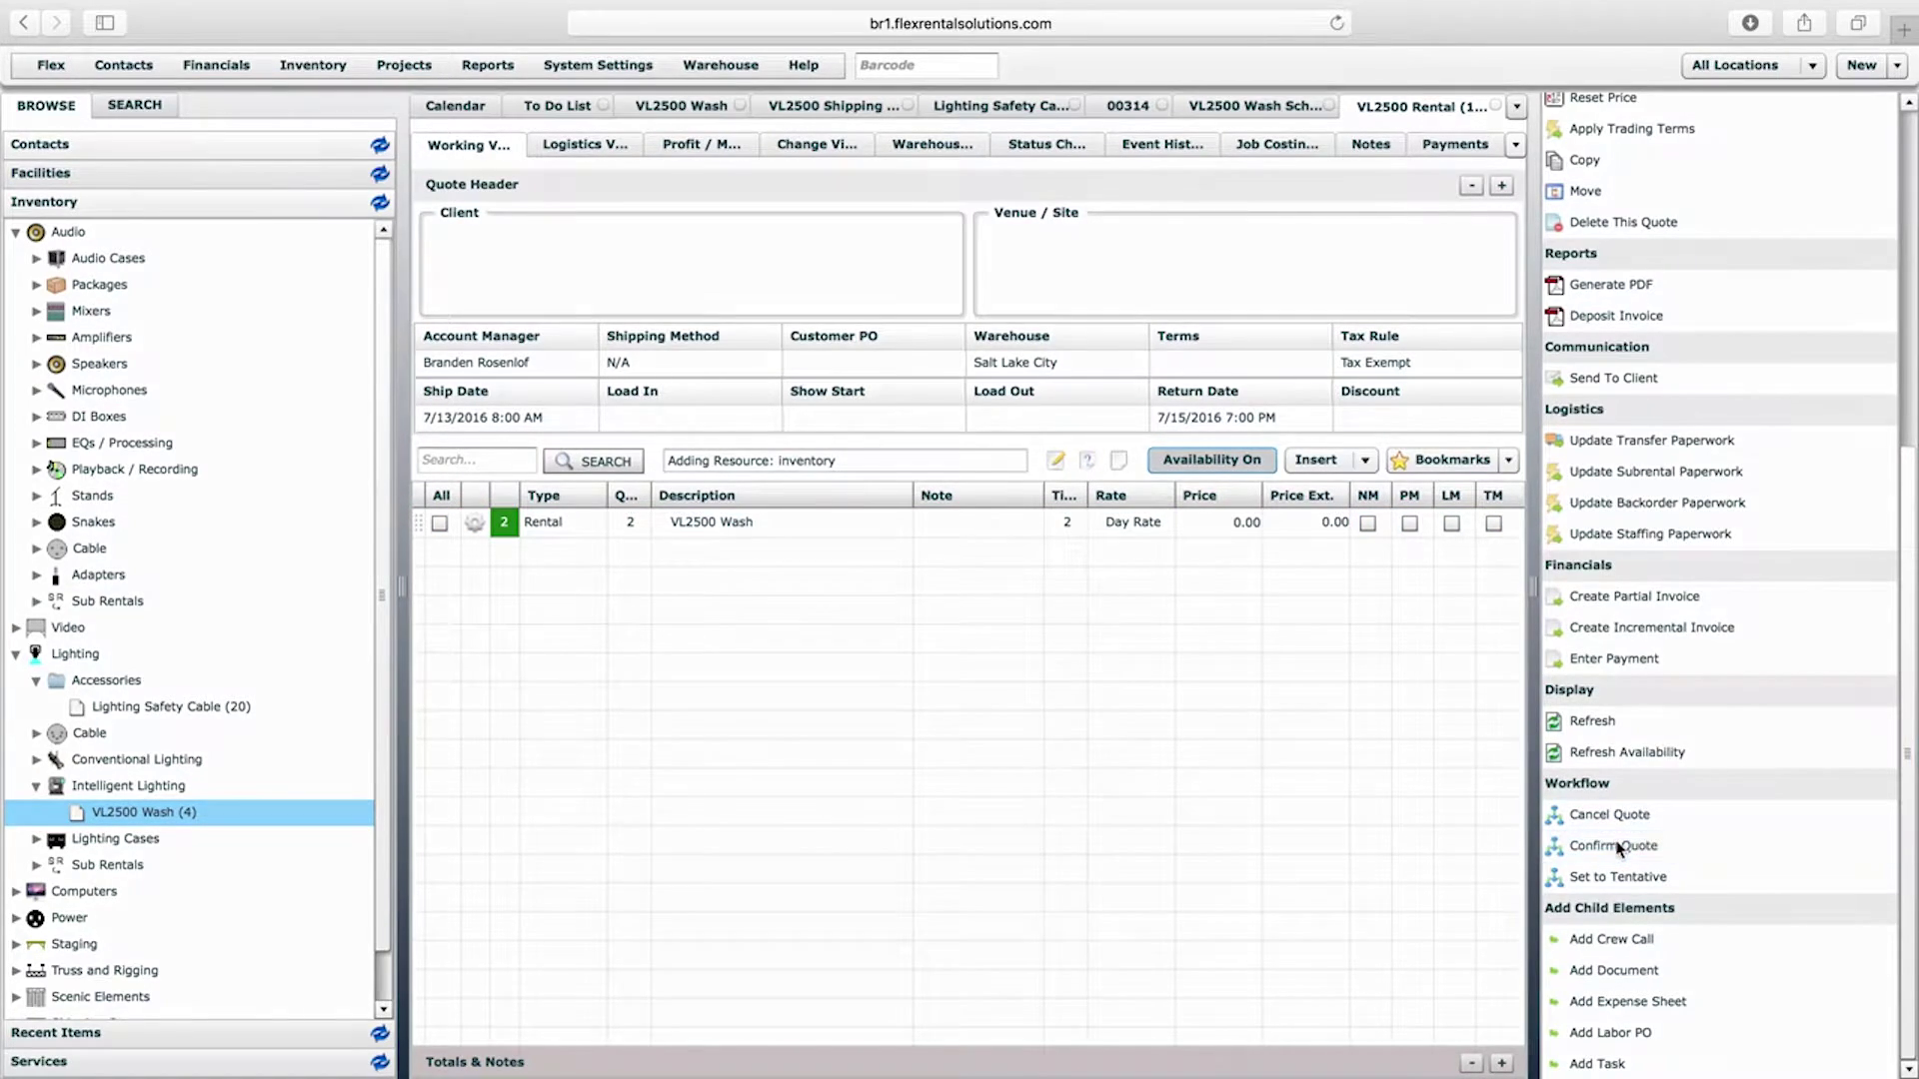
click(1280, 849)
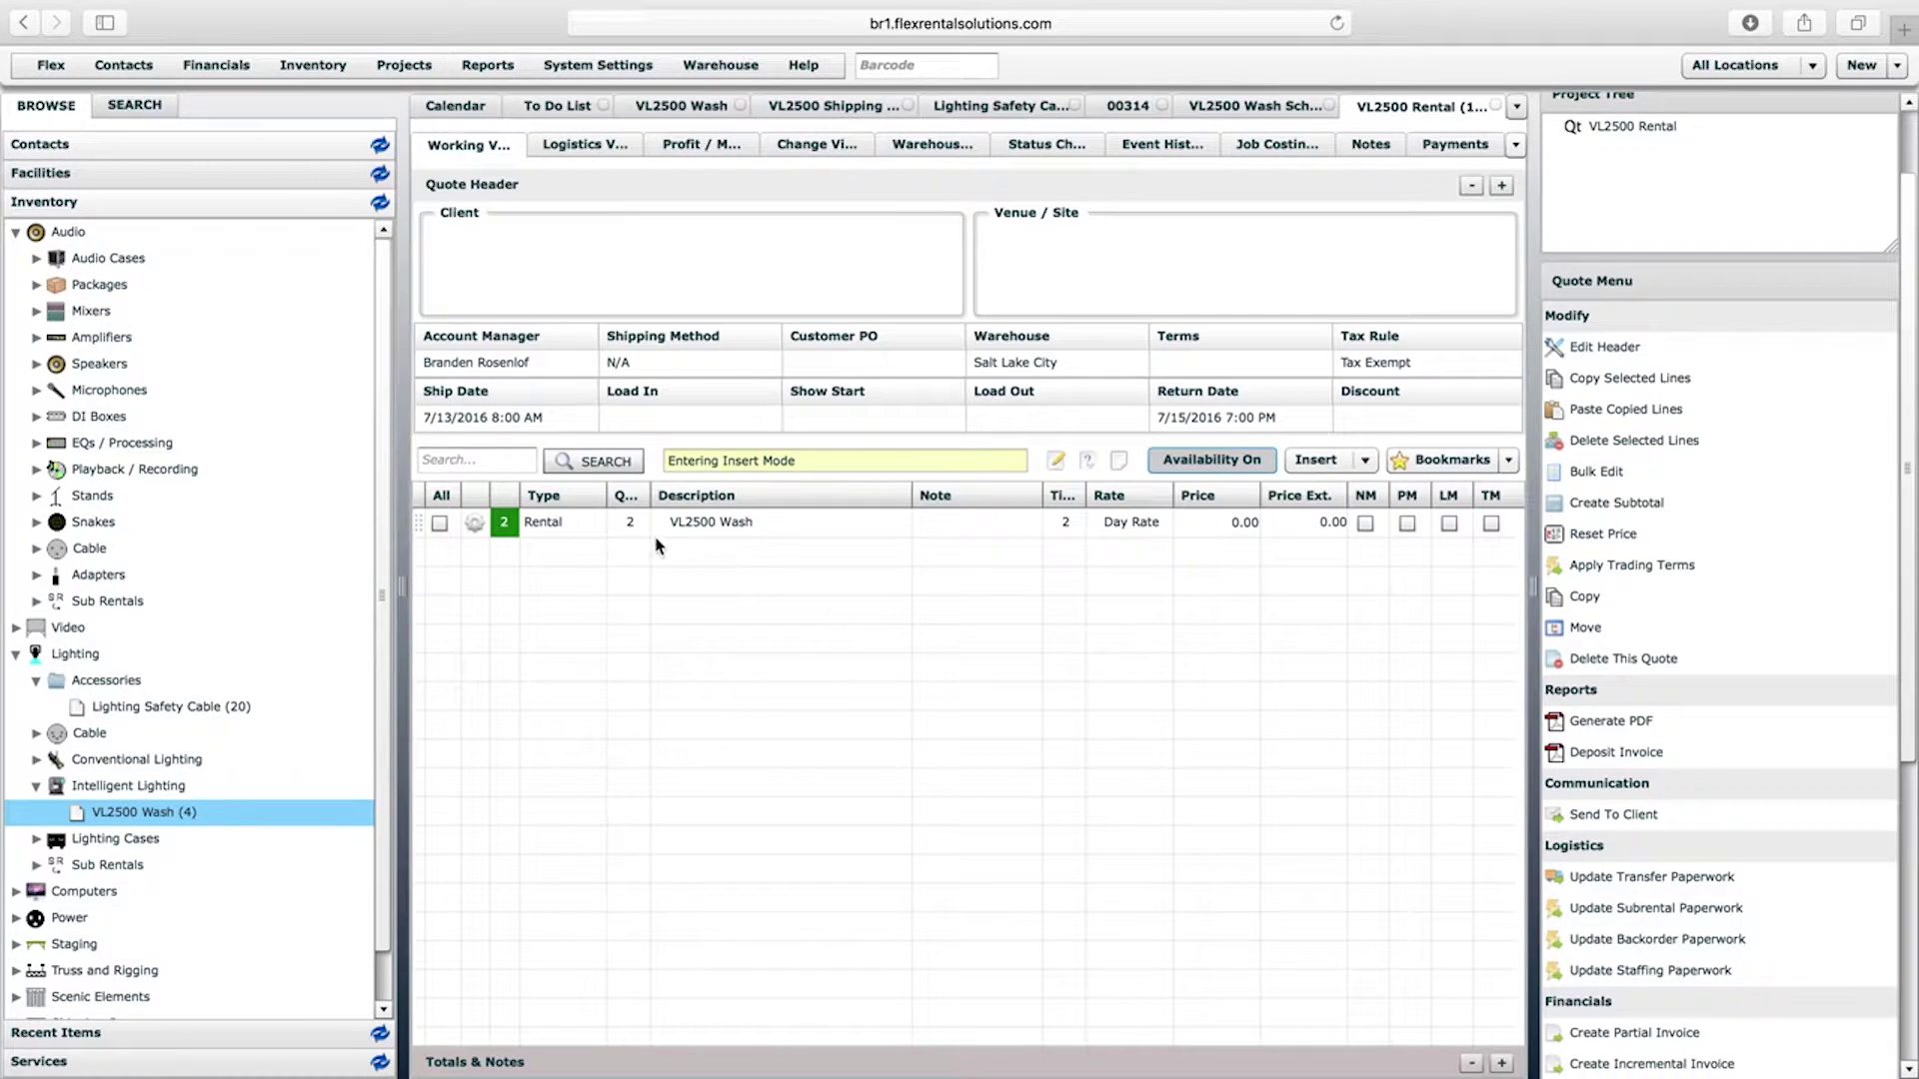
click(647, 528)
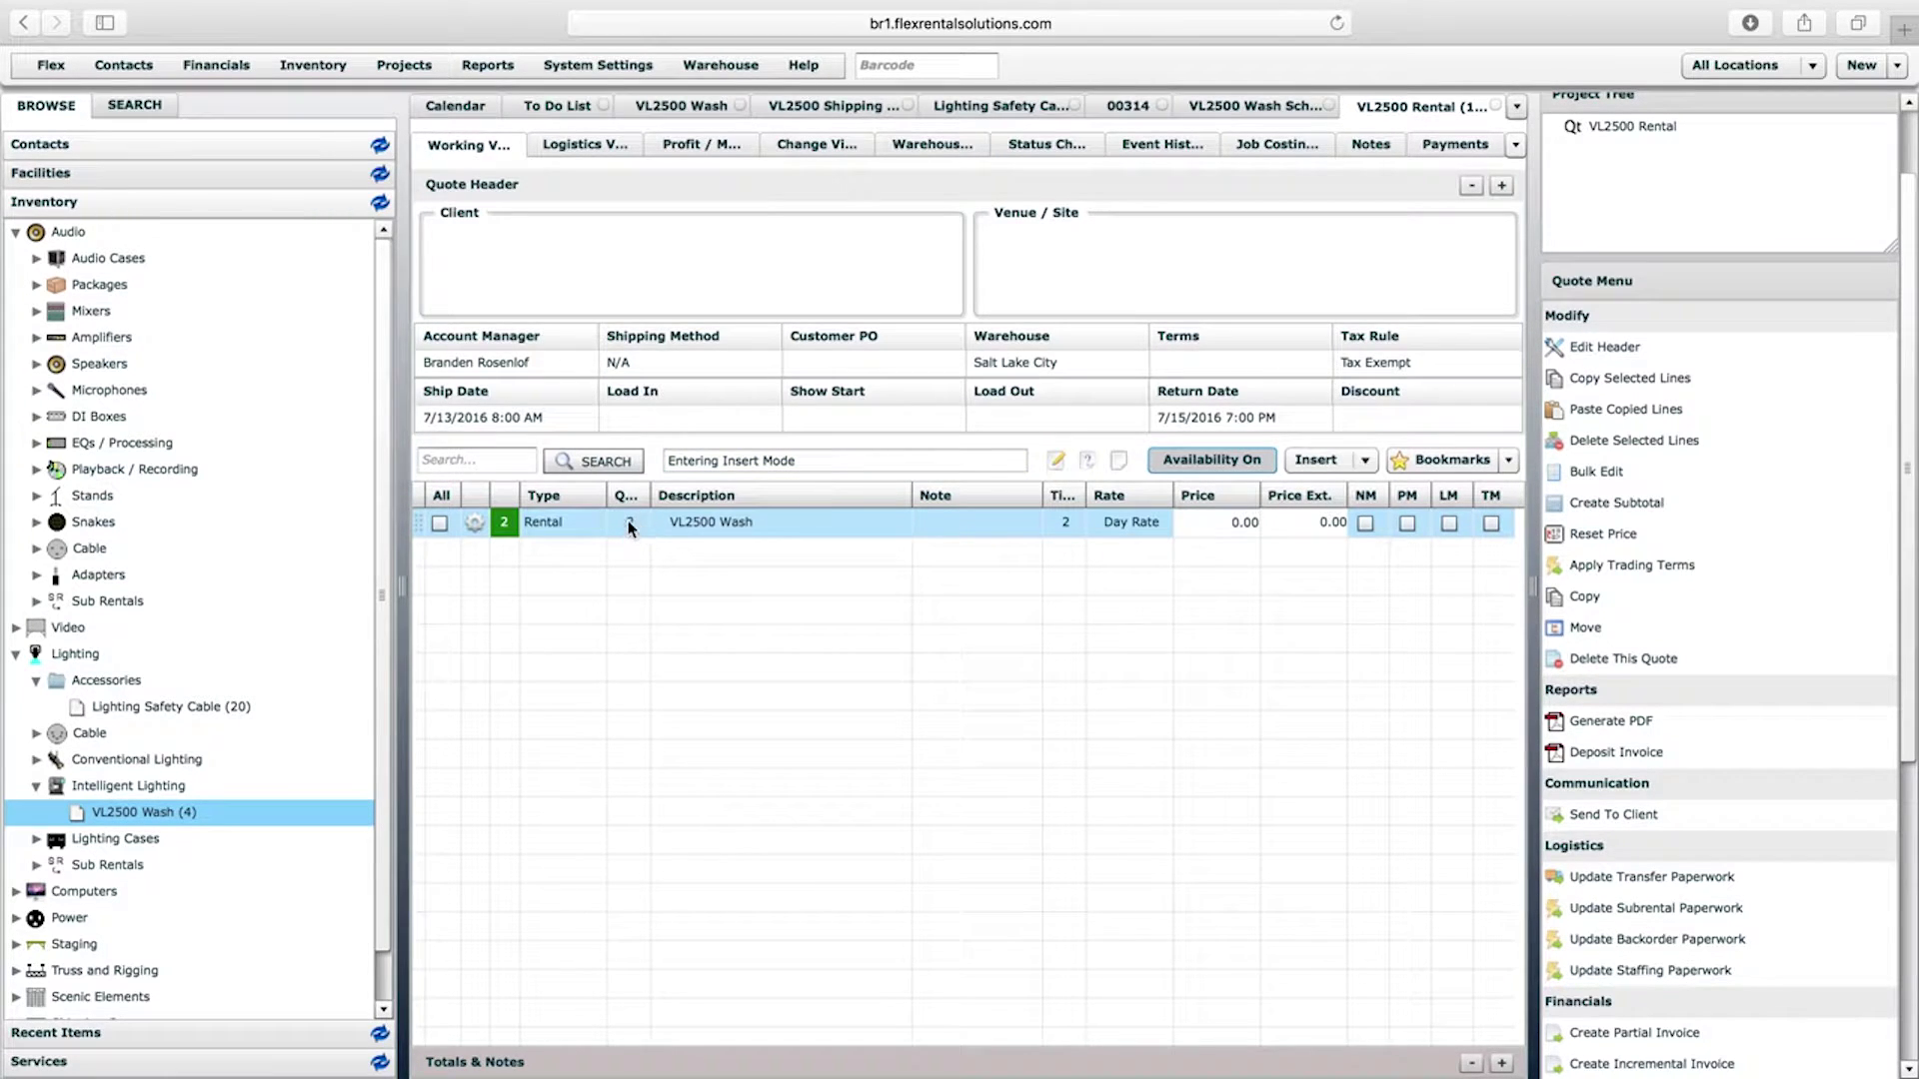
Try the Serialized Package preset on the VL2500 Shipping Case model, and switch it back to Serialized Storage
click(842, 106)
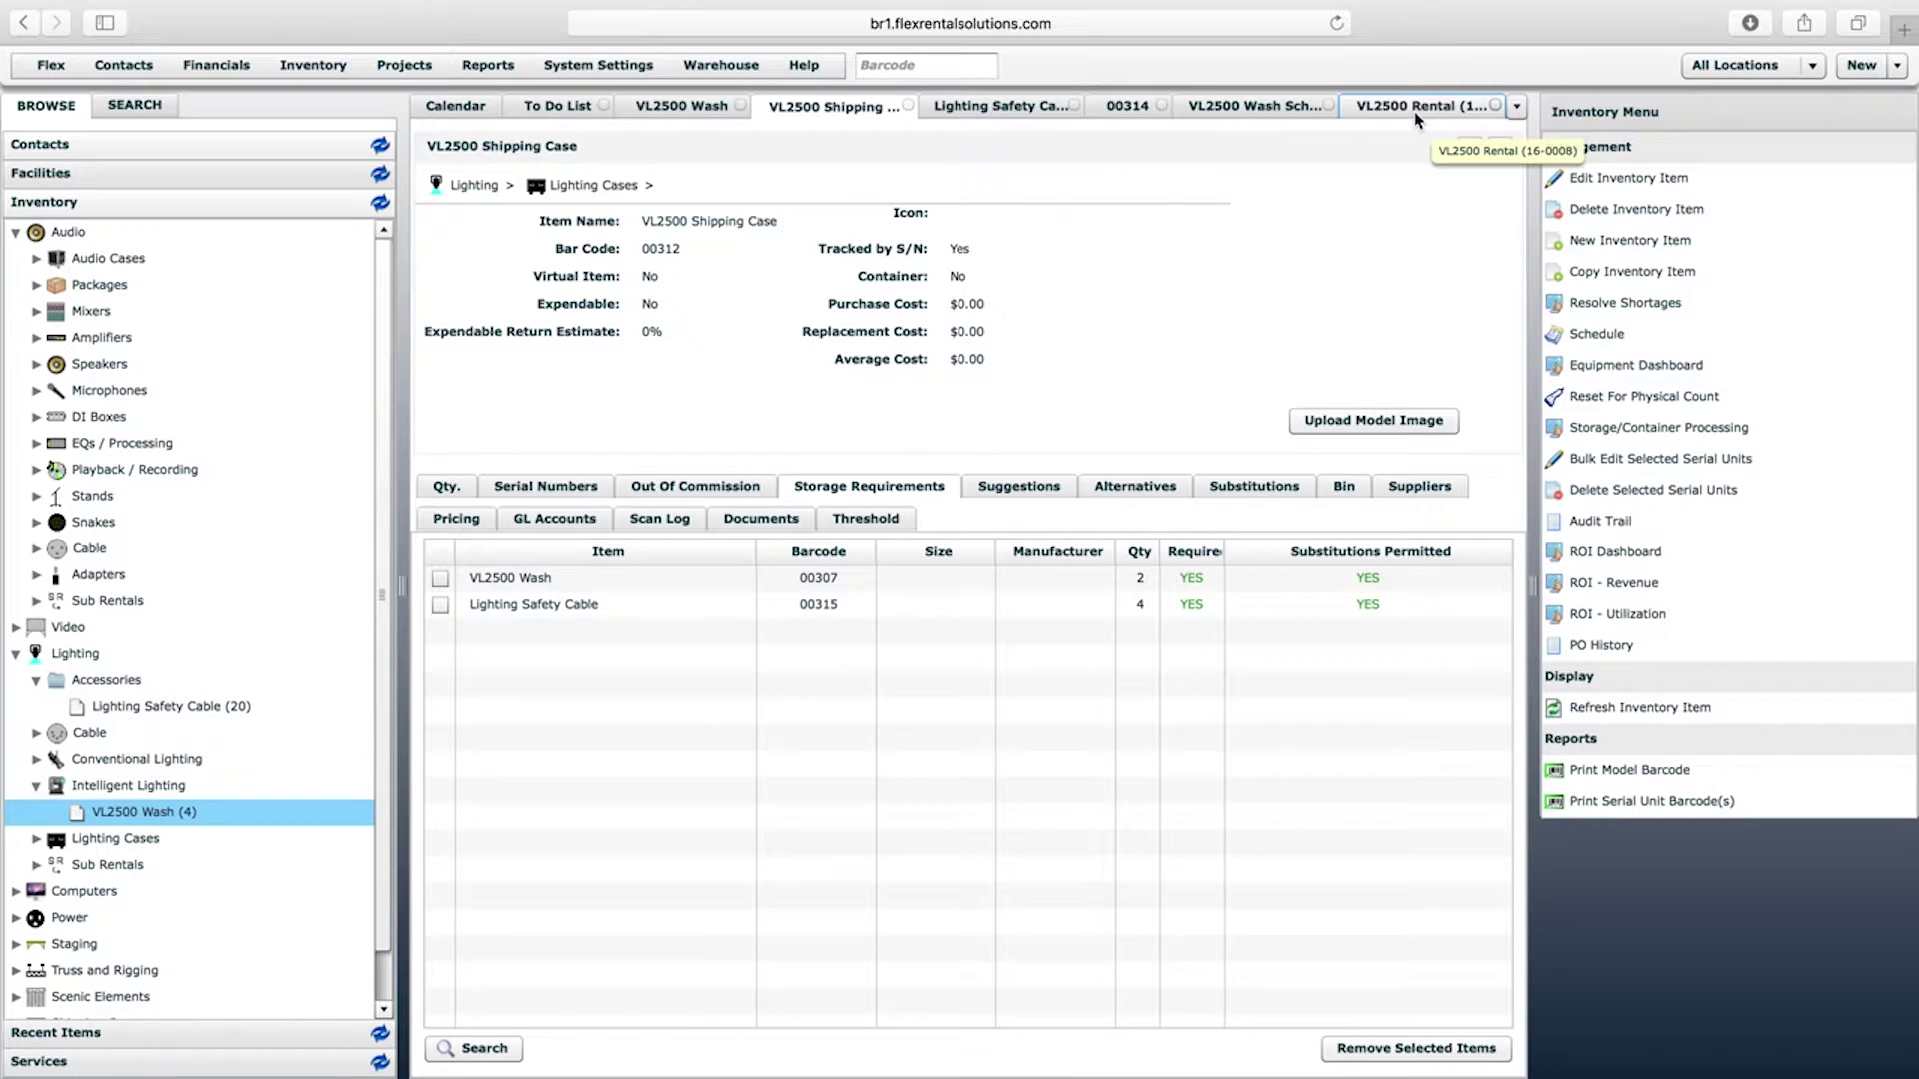
click(1631, 182)
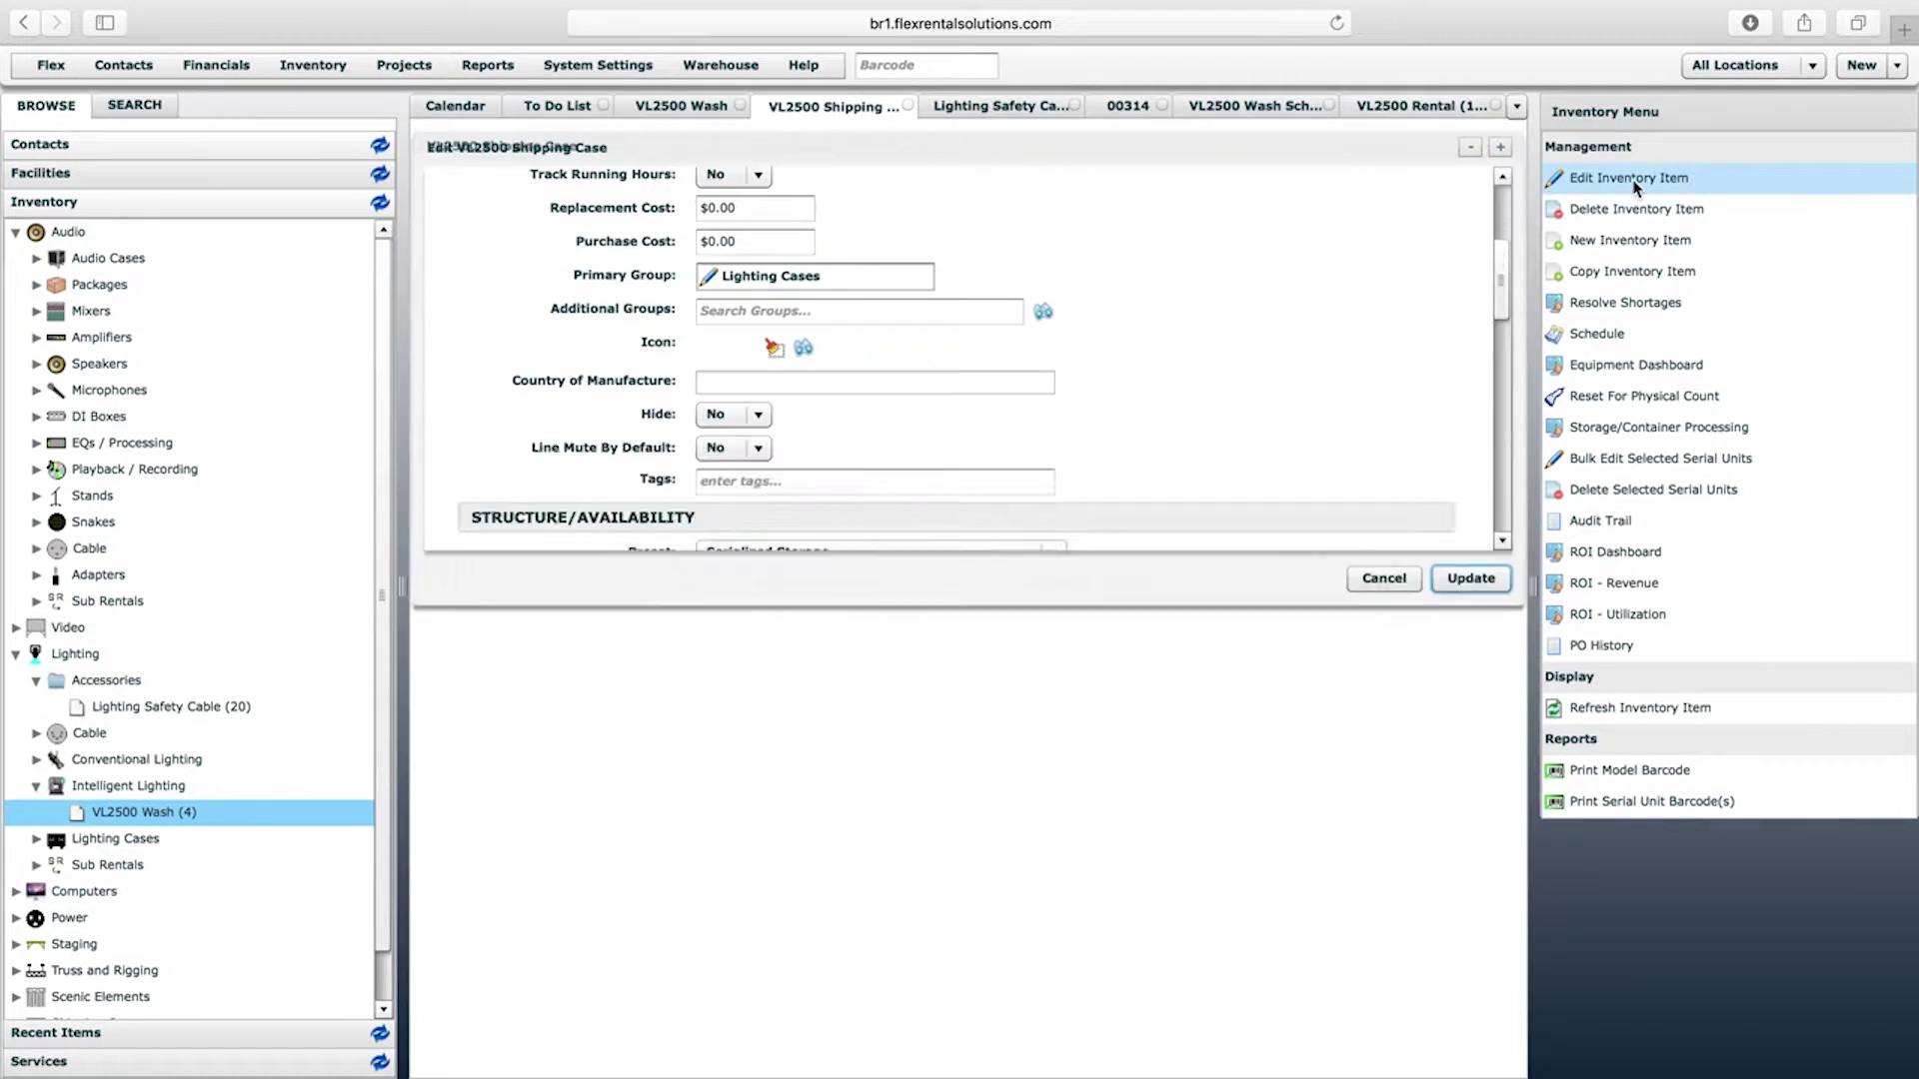
click(1054, 553)
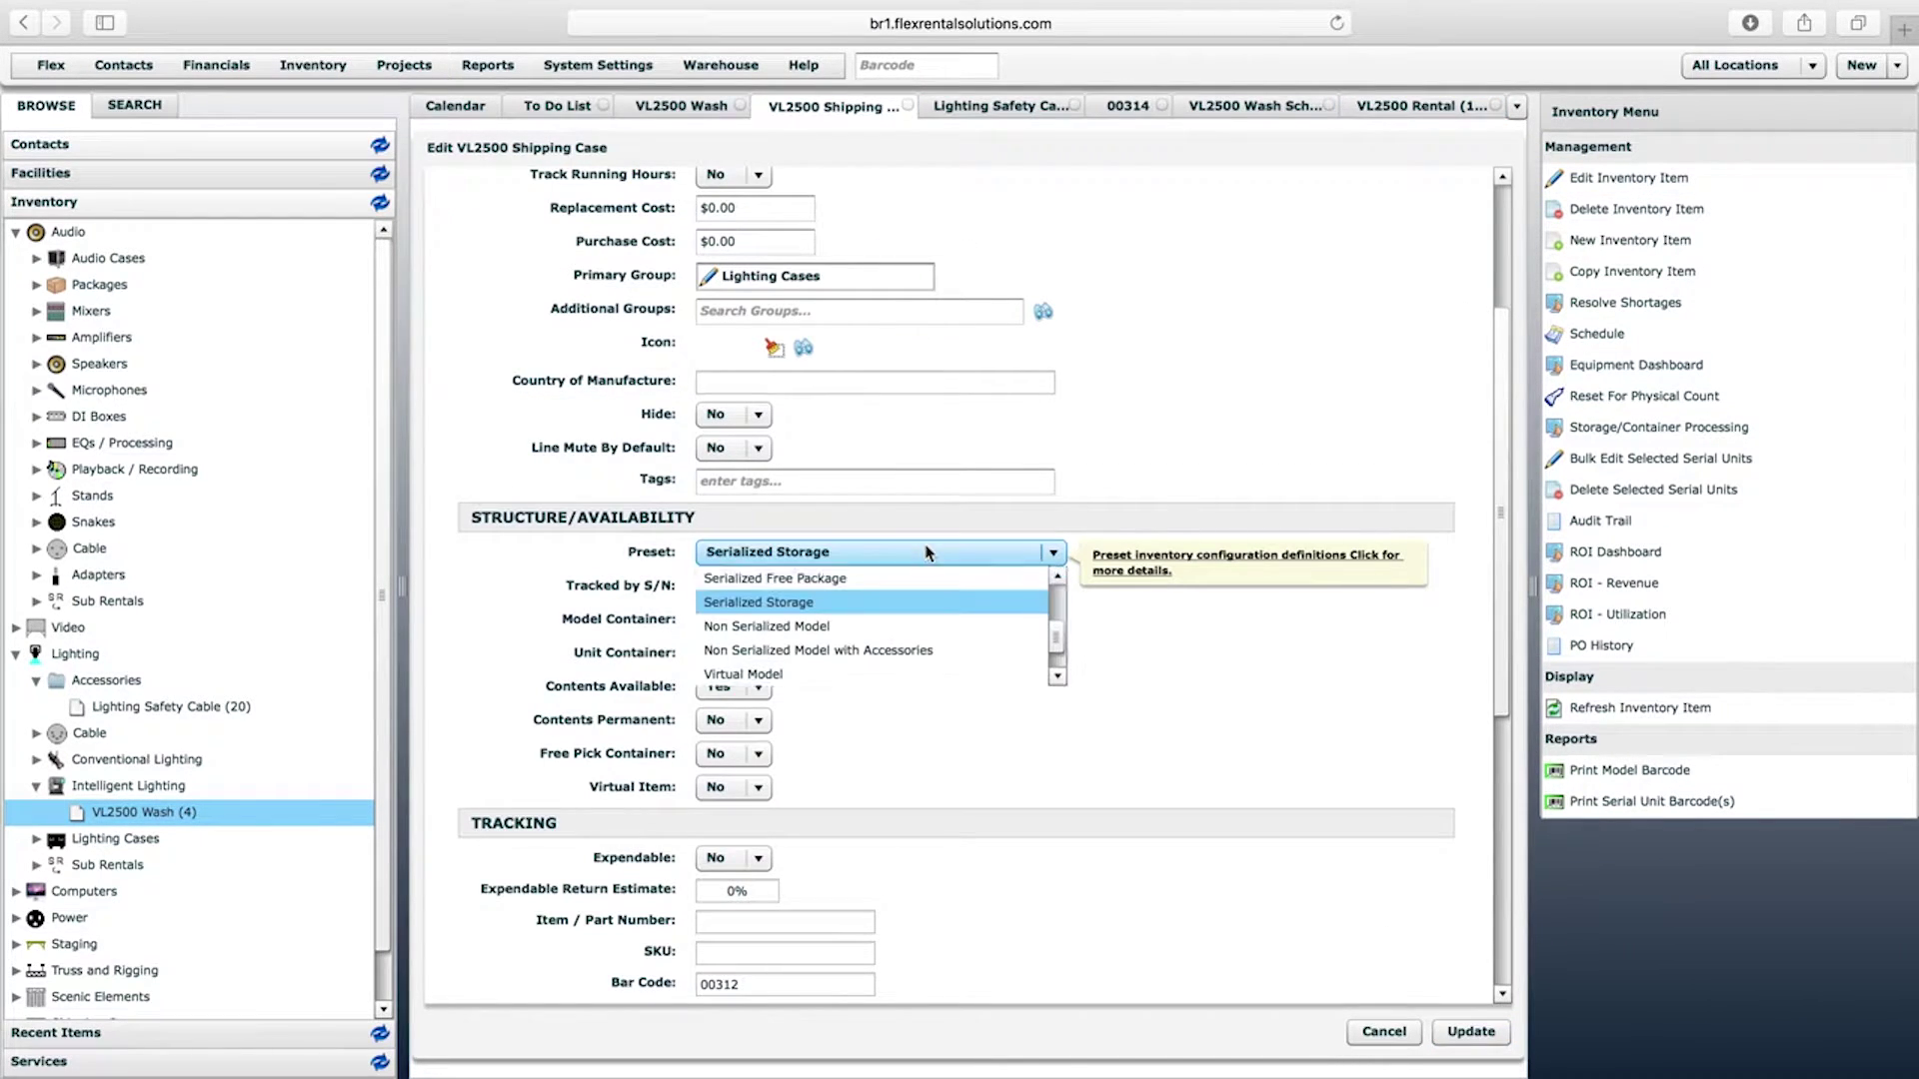
click(1056, 577)
click(1010, 580)
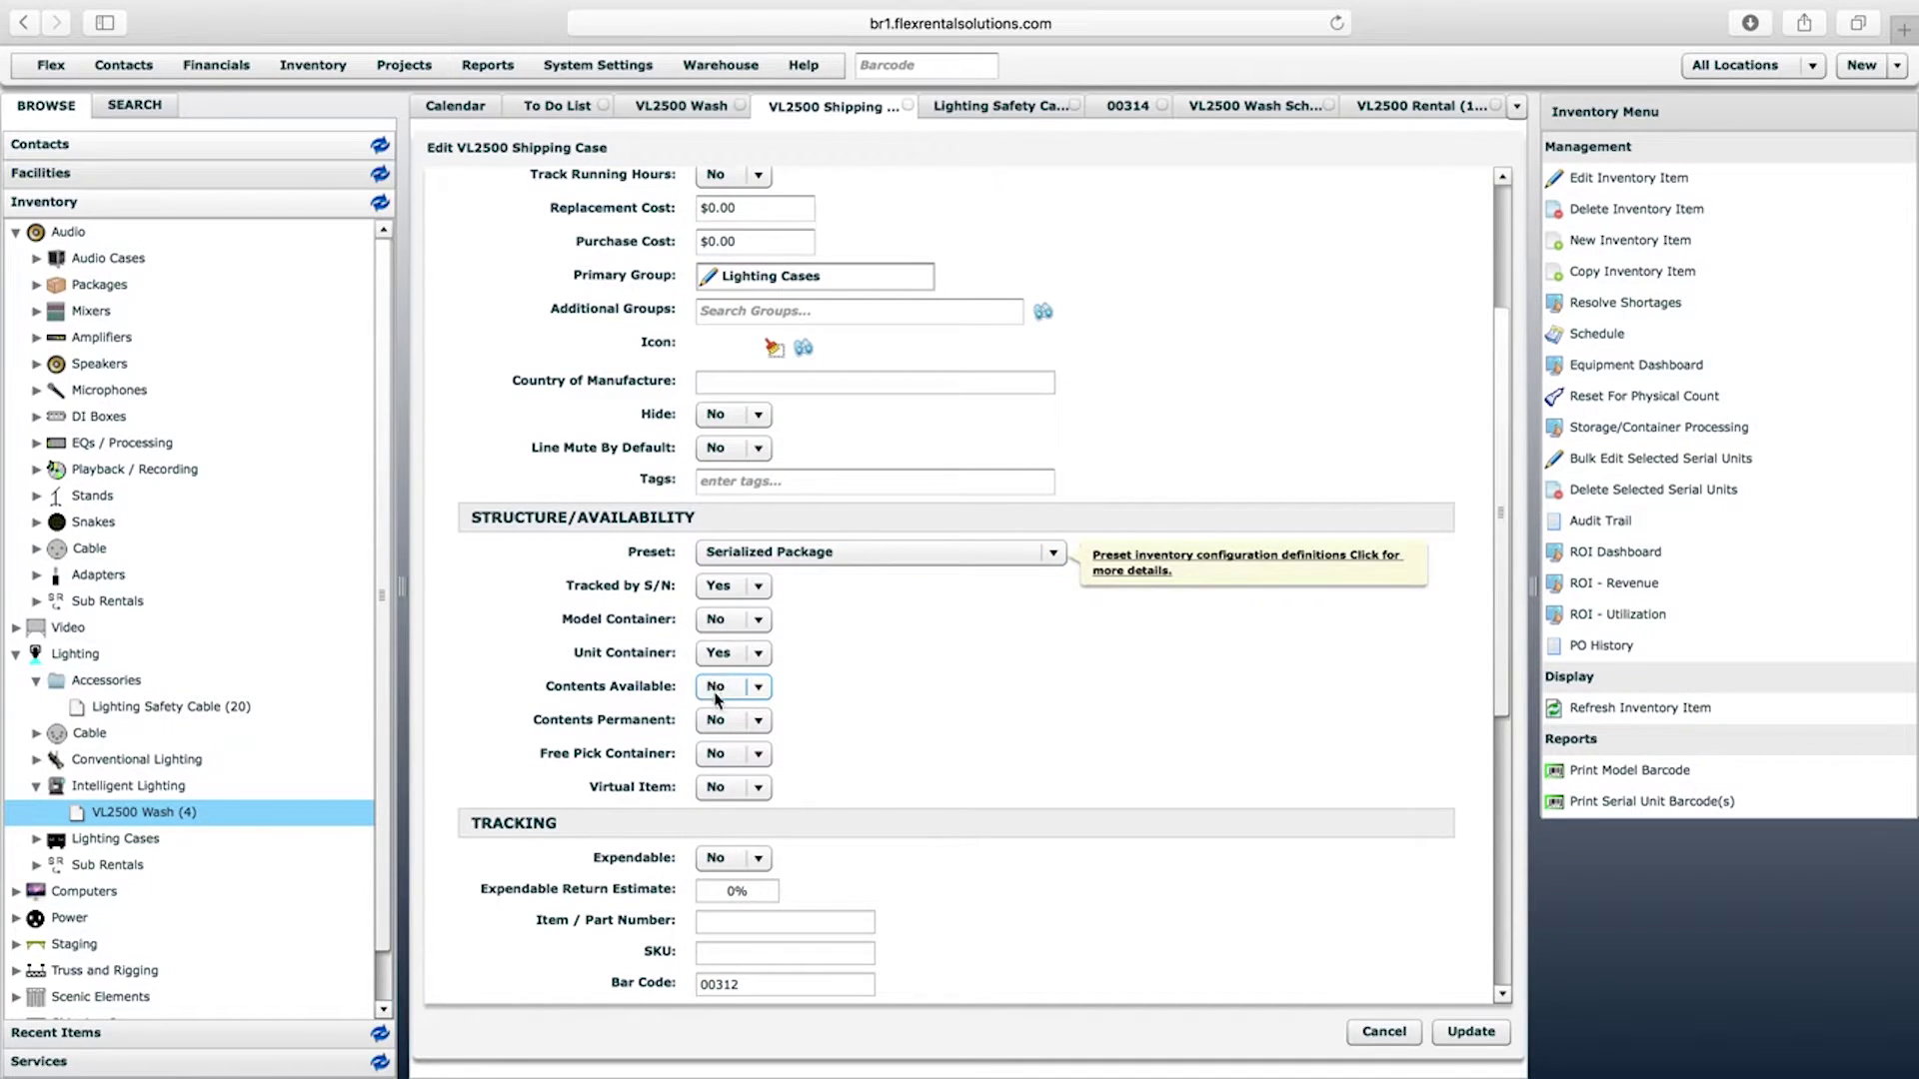
click(789, 563)
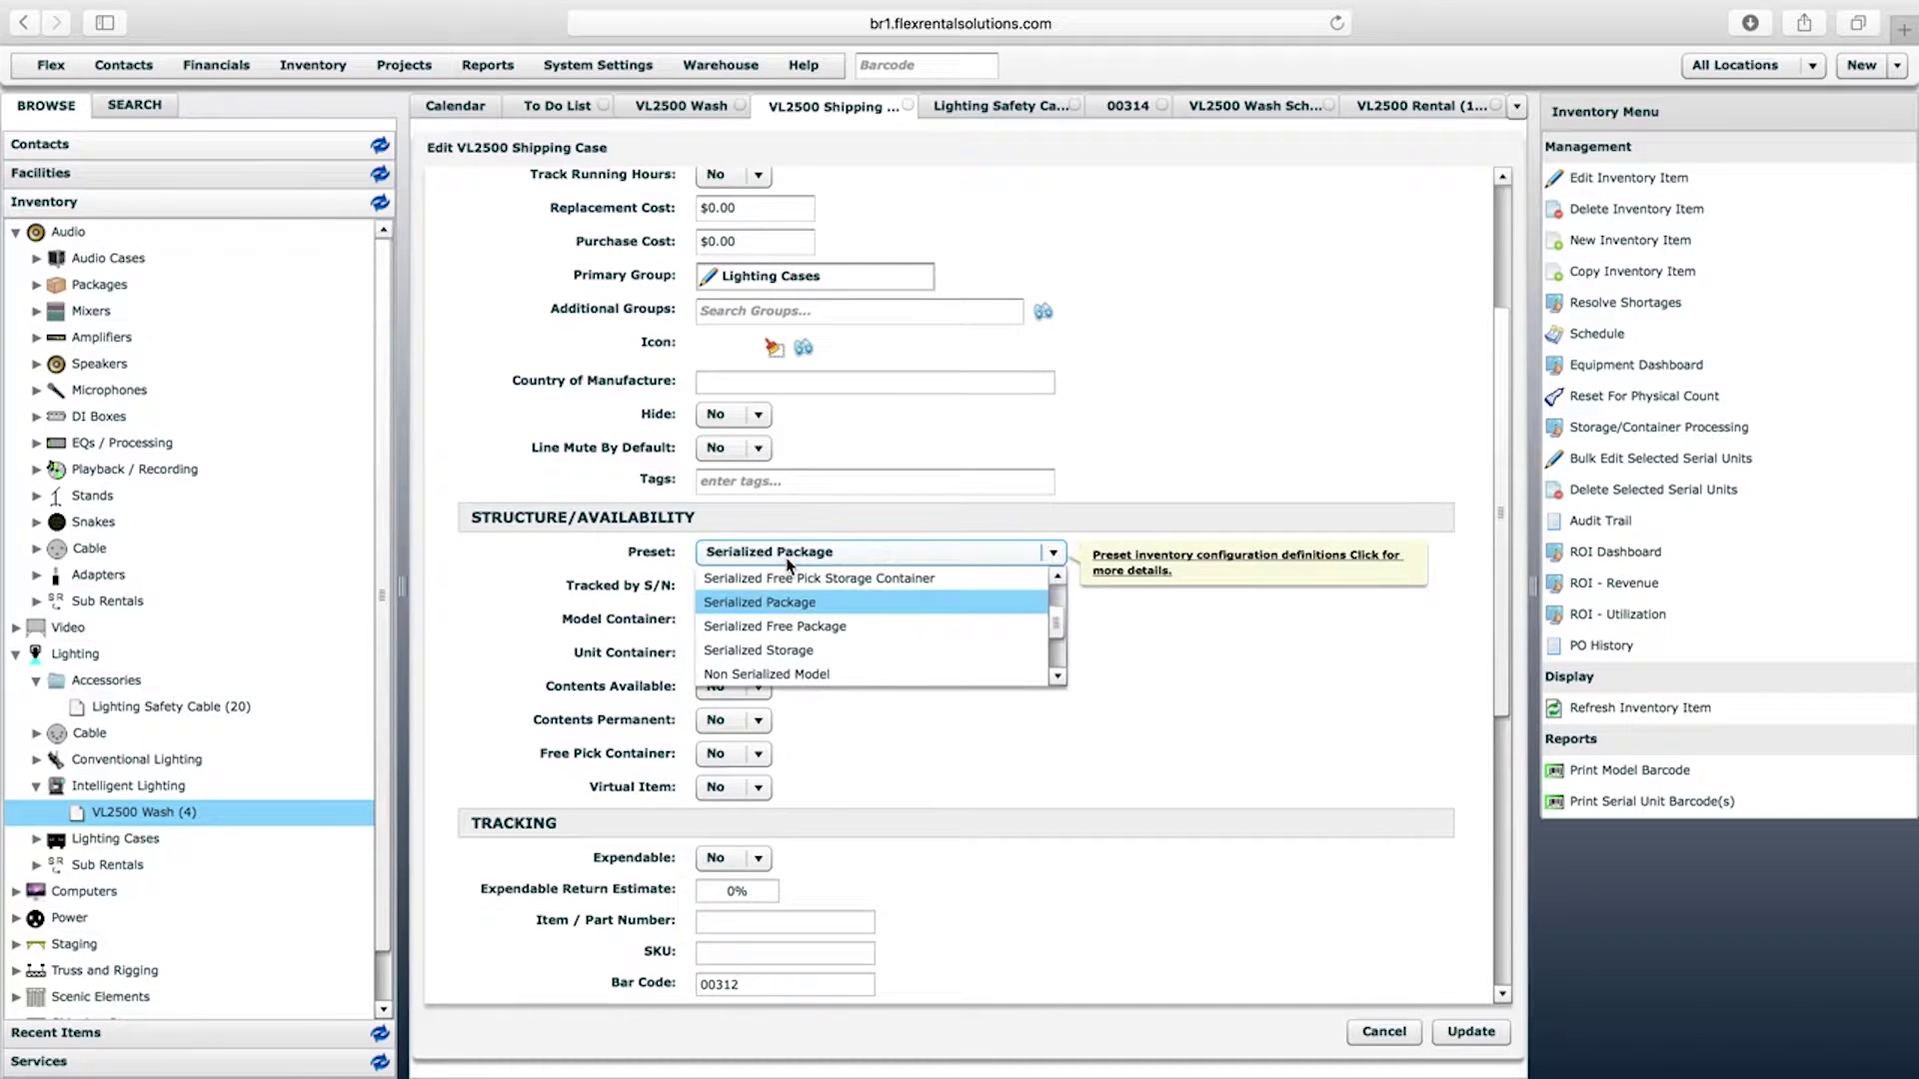
click(789, 650)
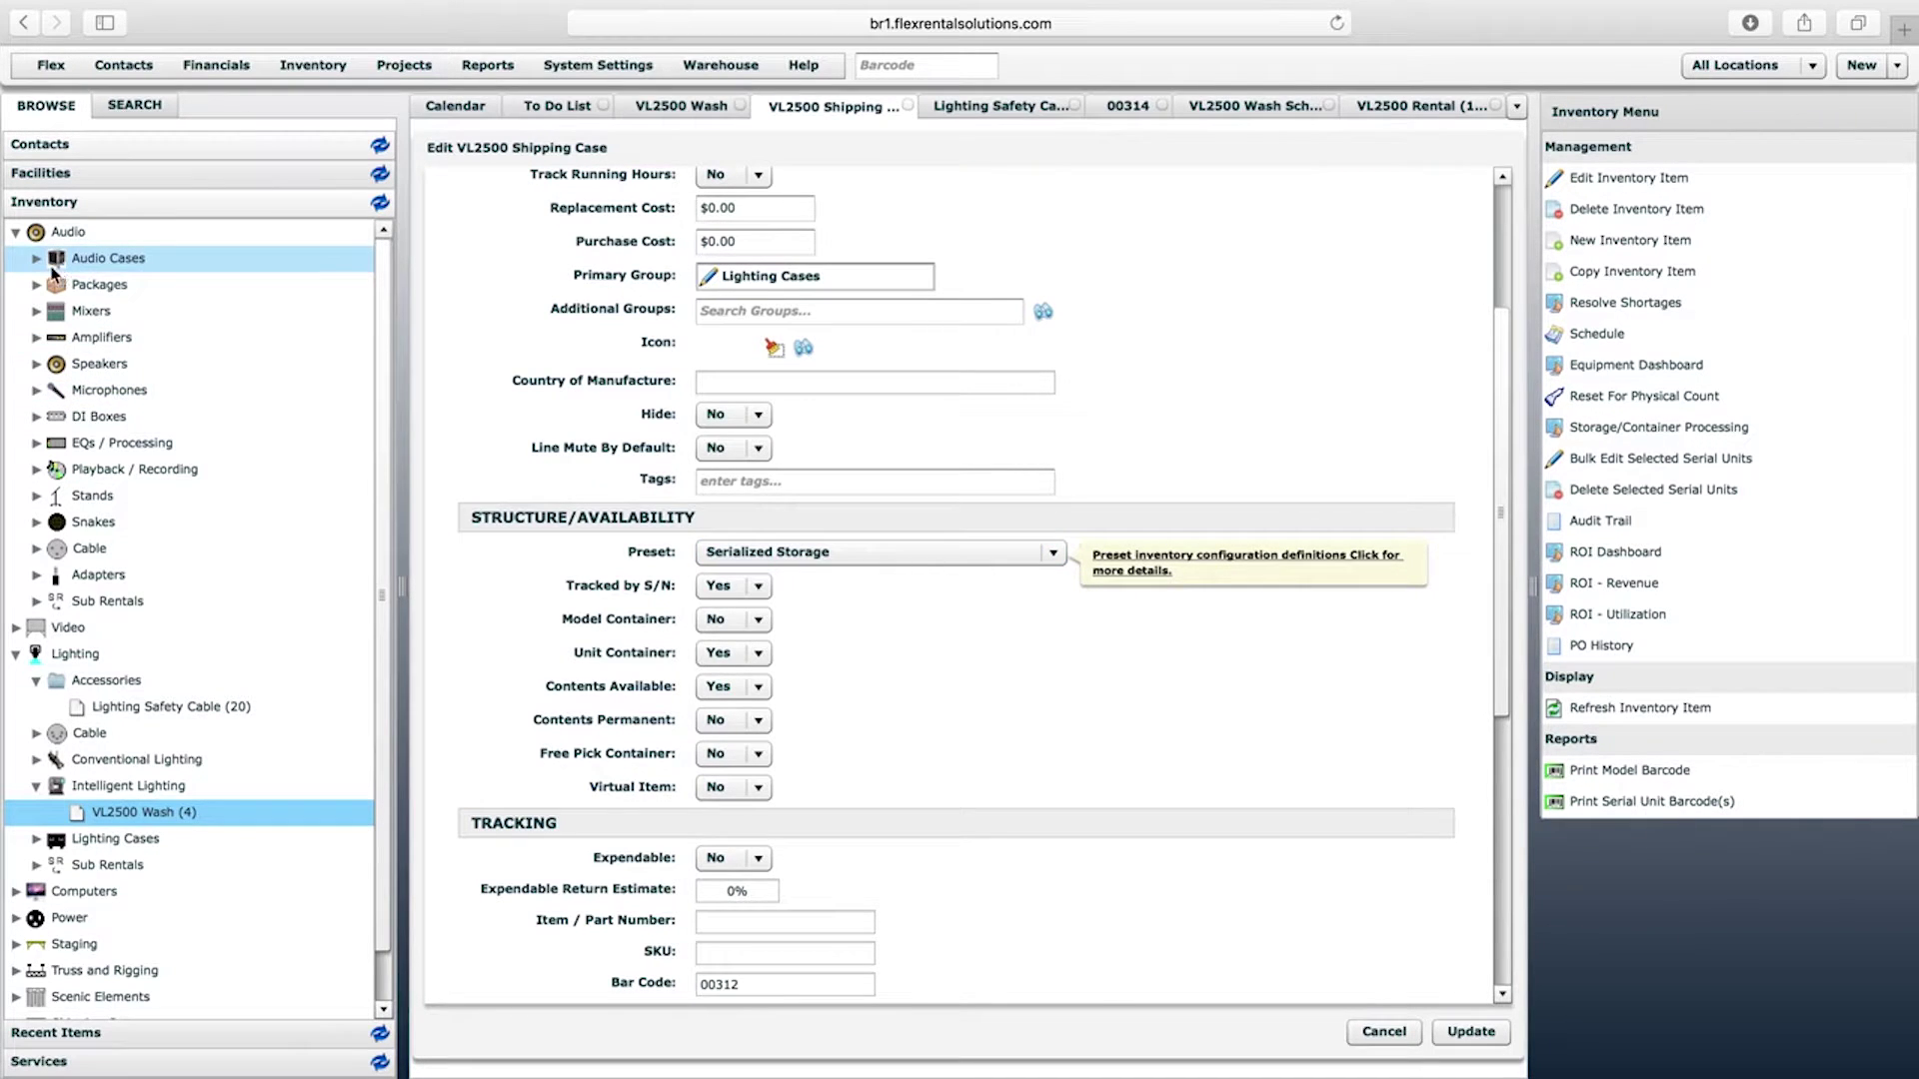
Check the VL2500 Wash serial units and the containers they are stored in
click(37, 339)
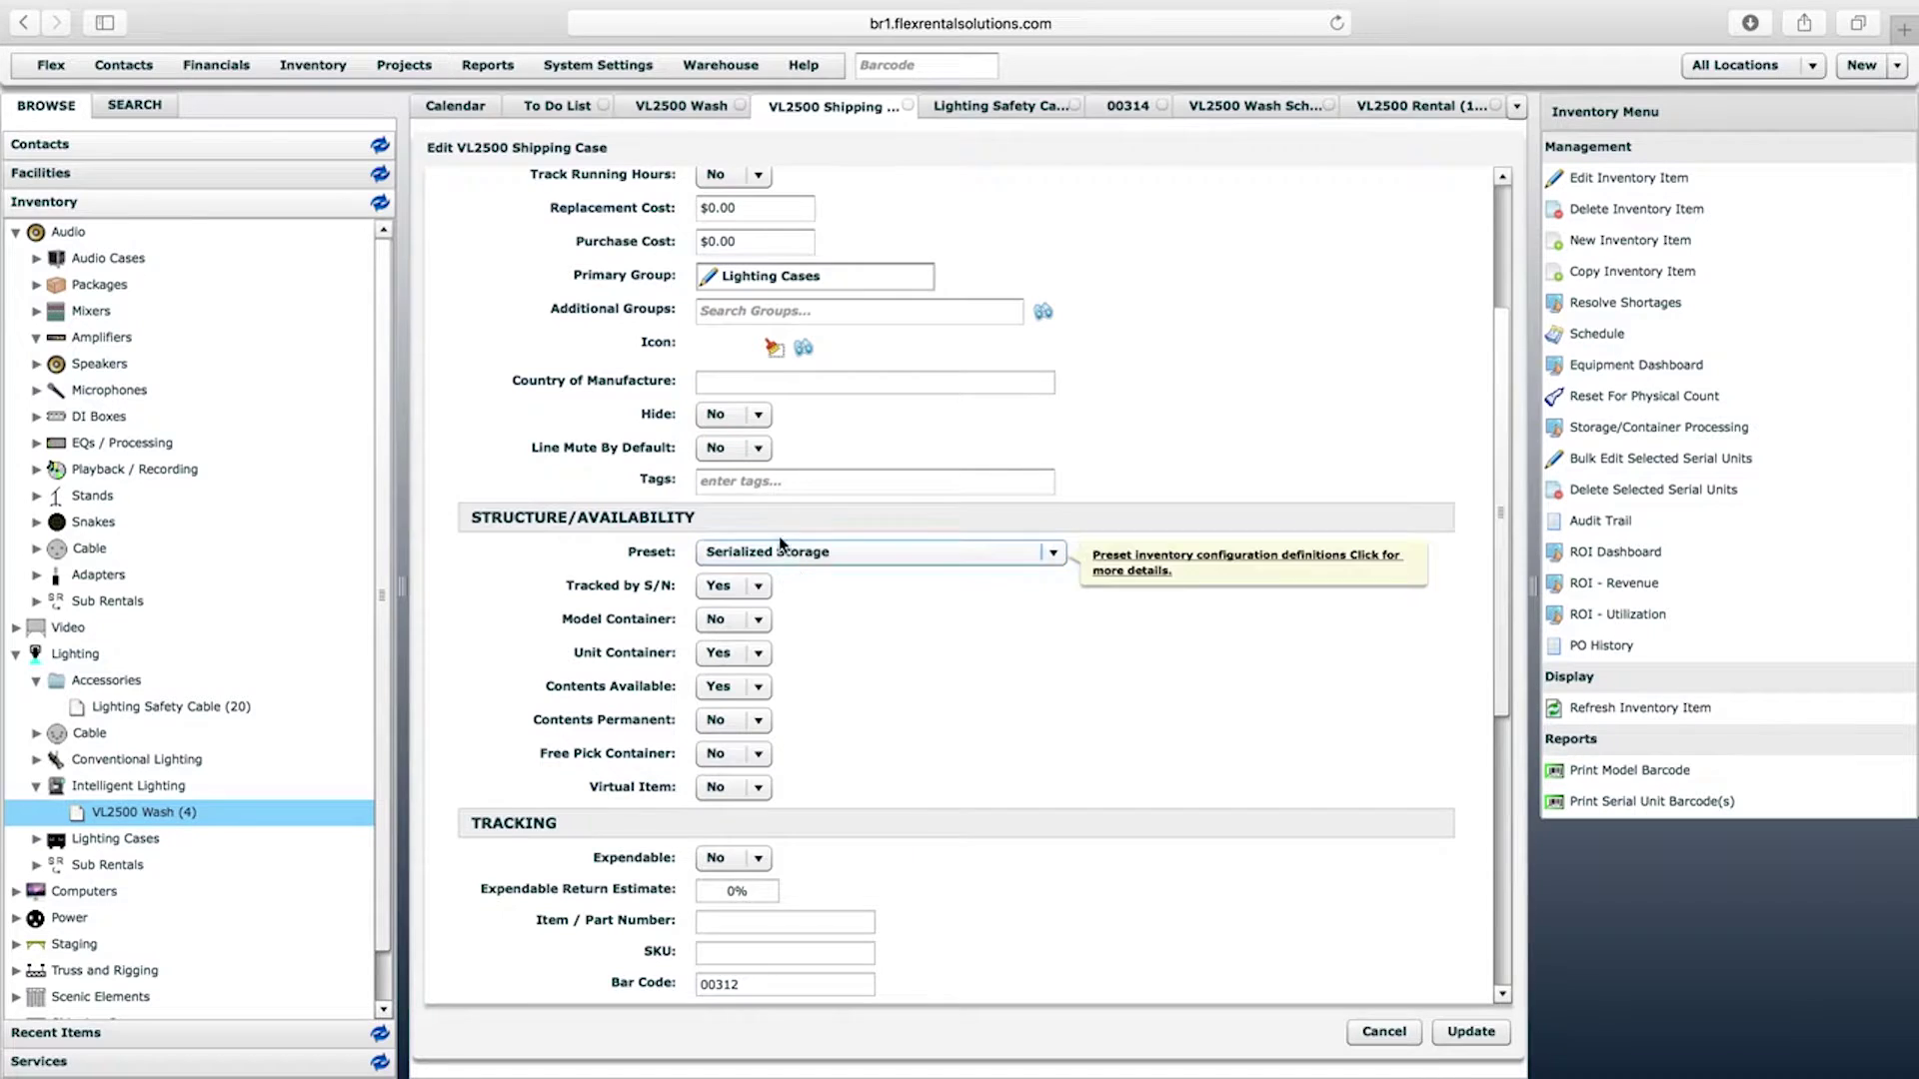
scroll(714, 400, down, 1)
click(678, 108)
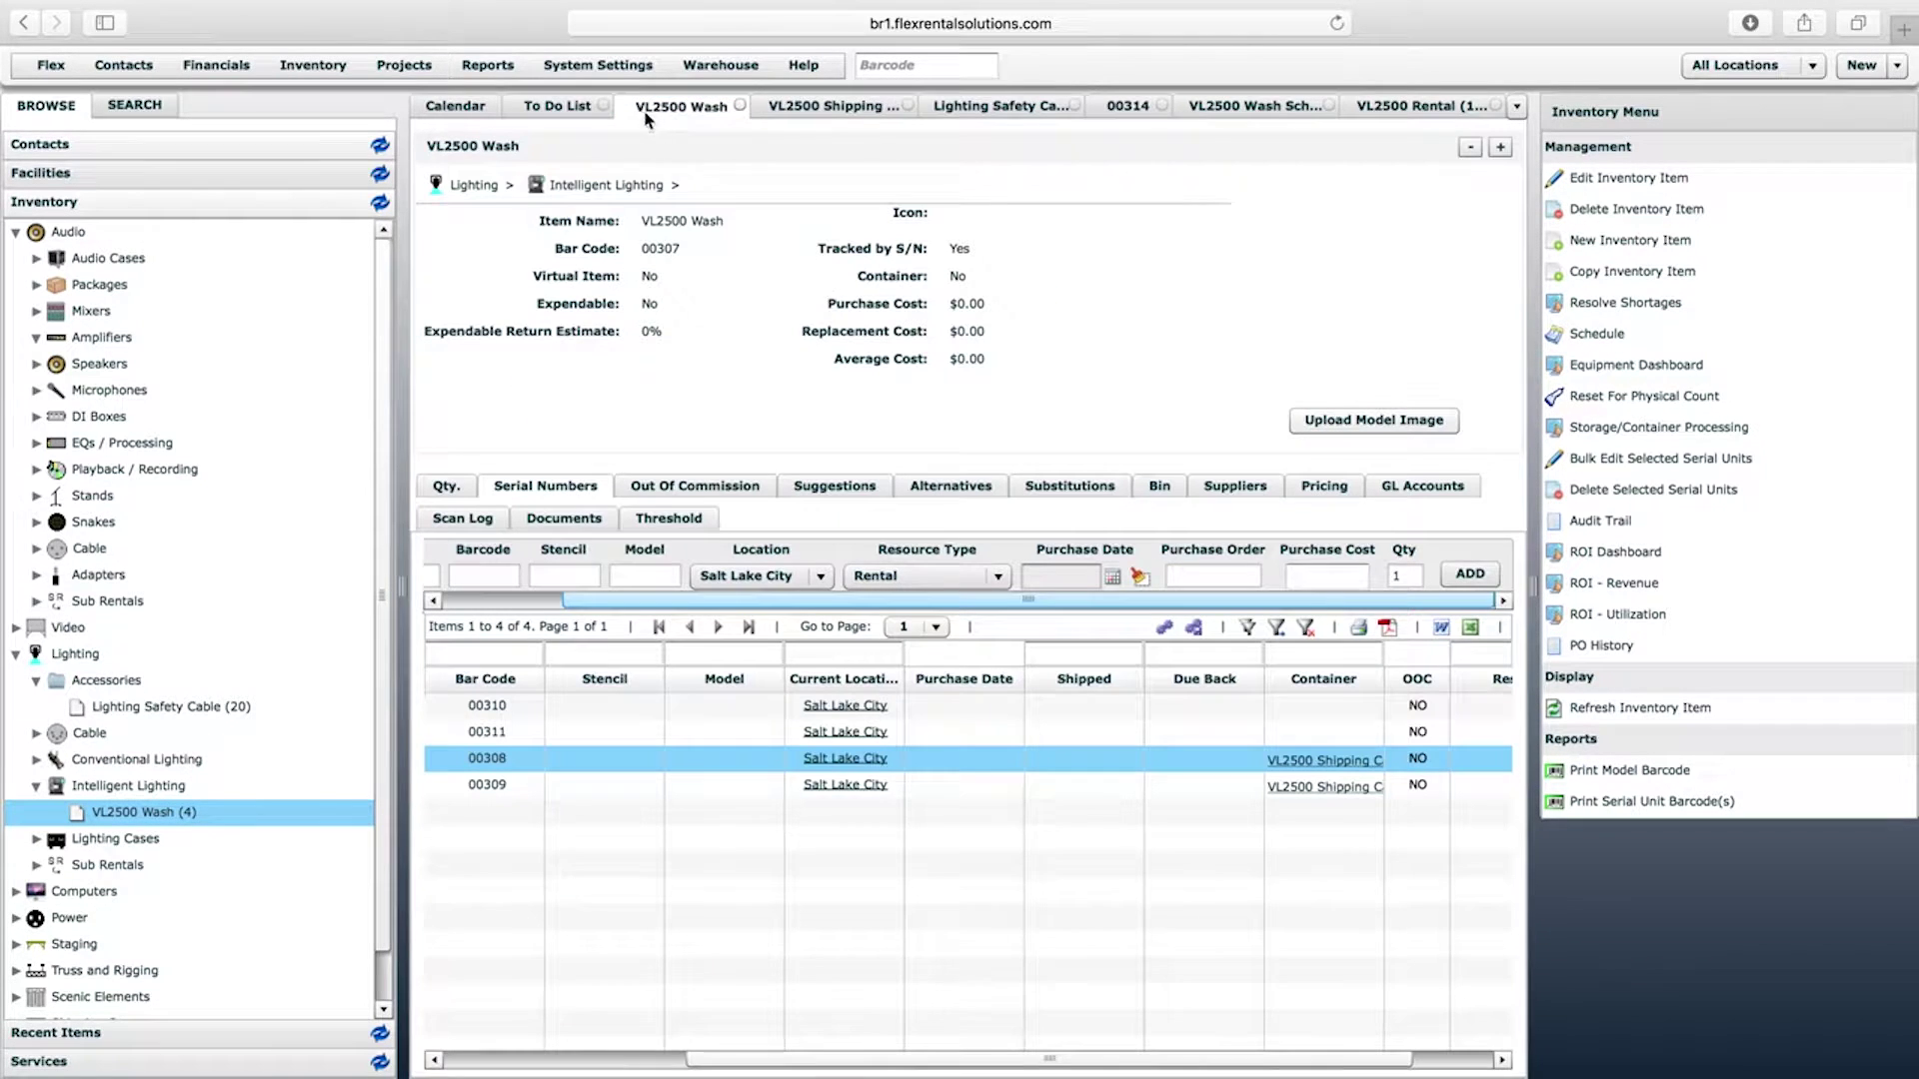
Create the pull sheet from the confirmed VL2500 Rental quote
click(1449, 104)
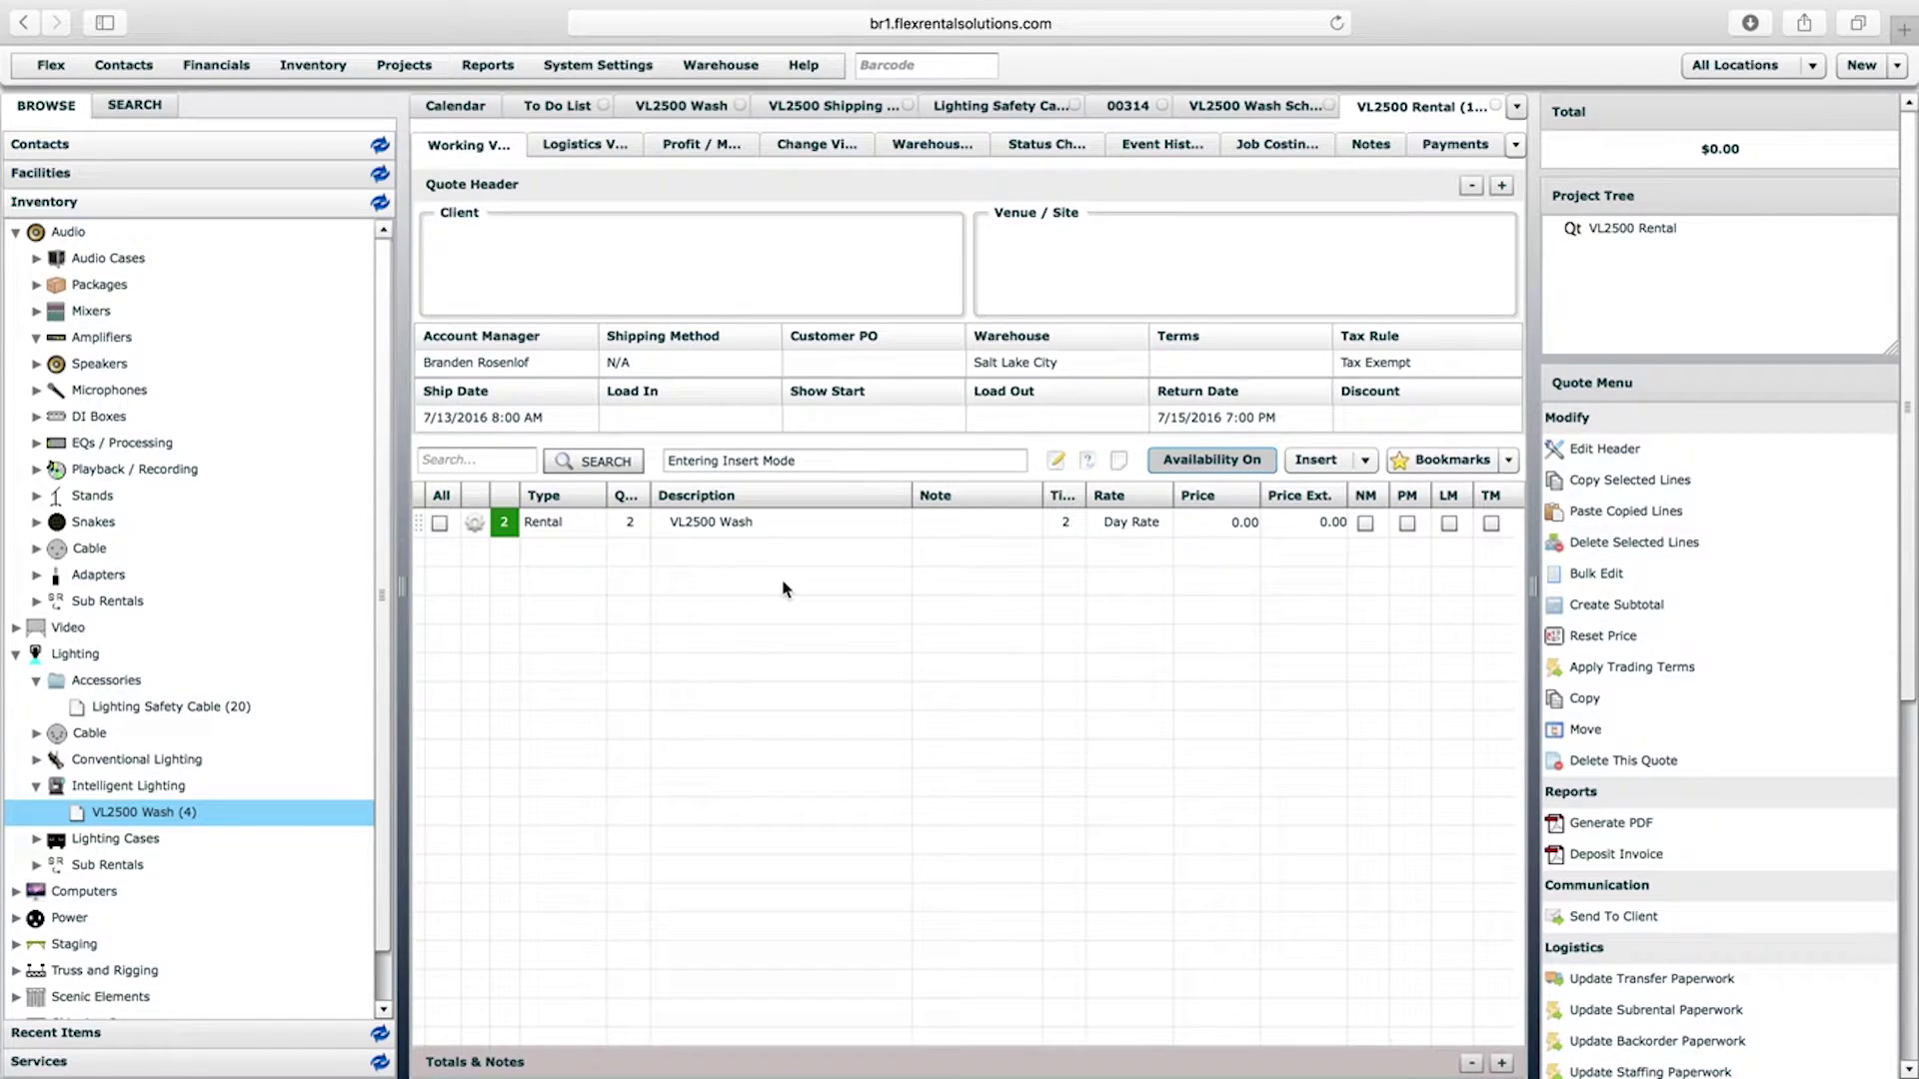
click(686, 534)
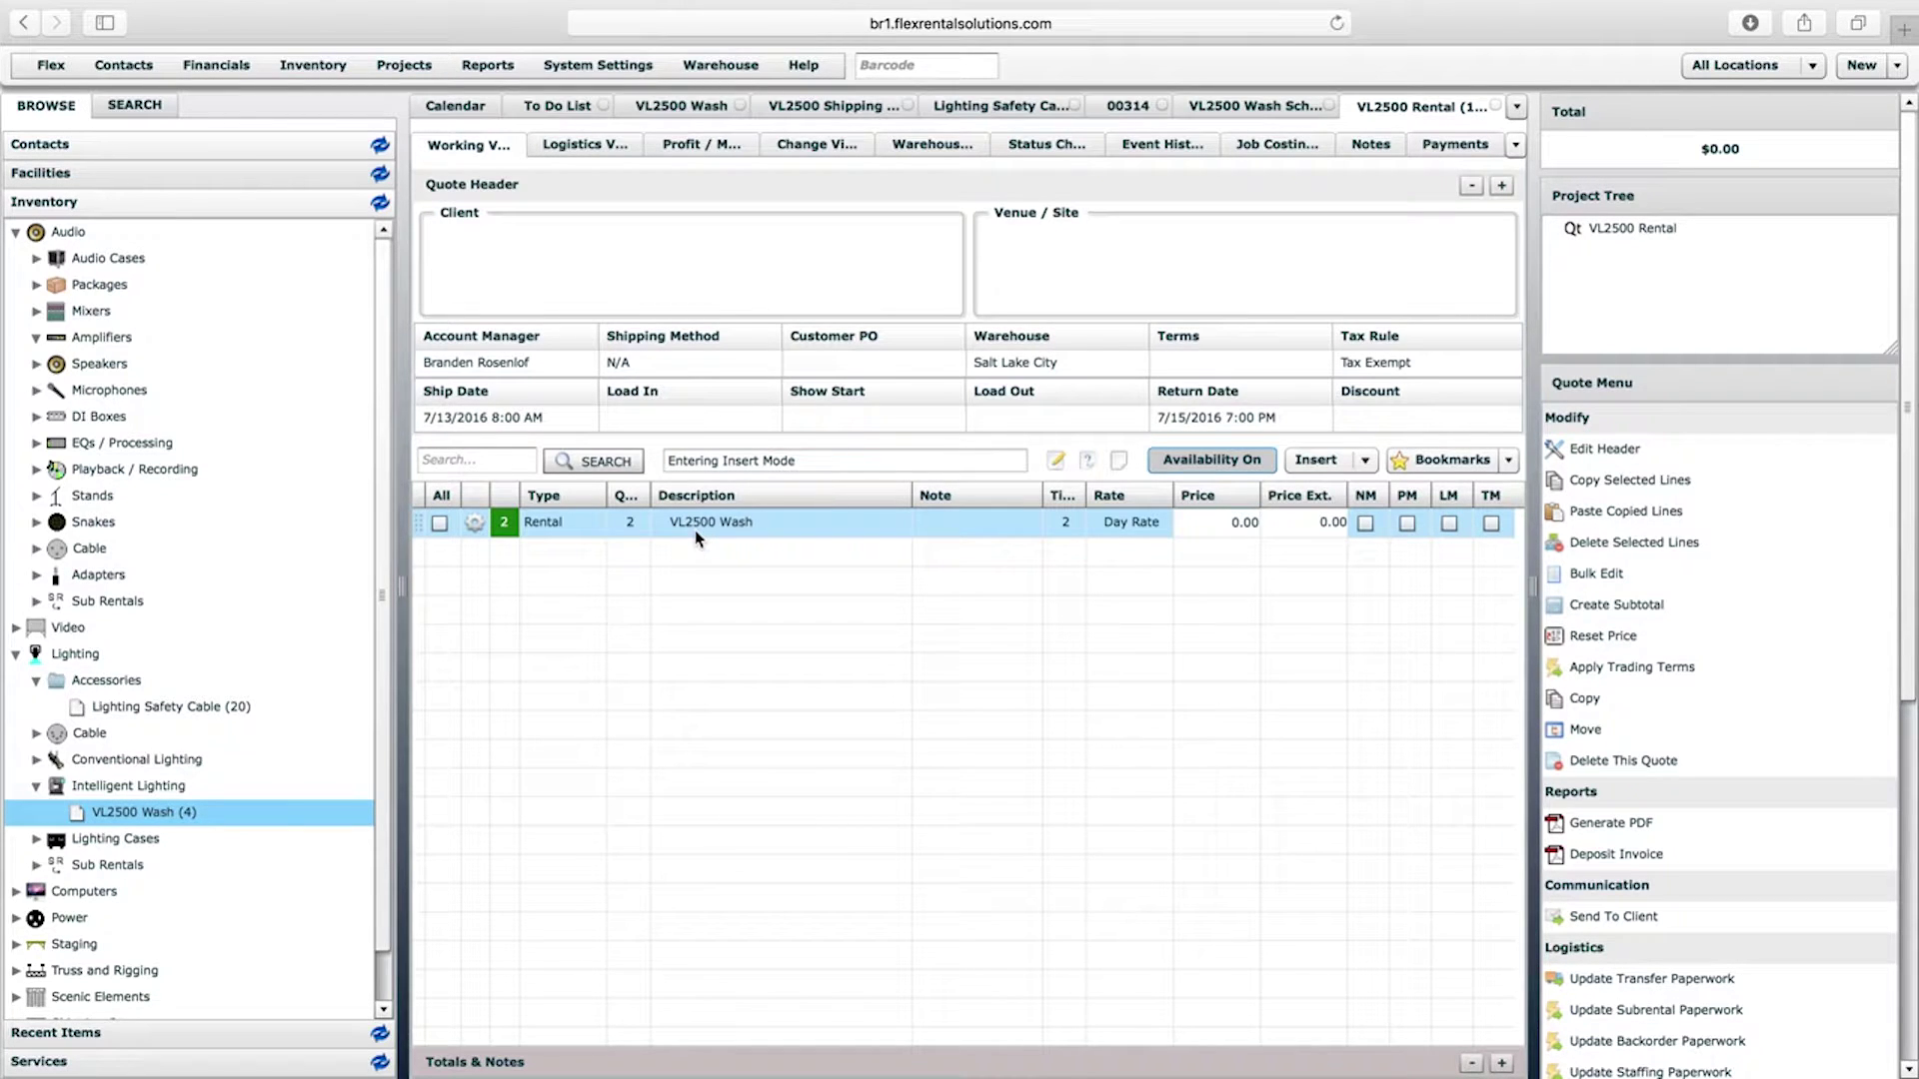
scroll(1789, 868, down, 5)
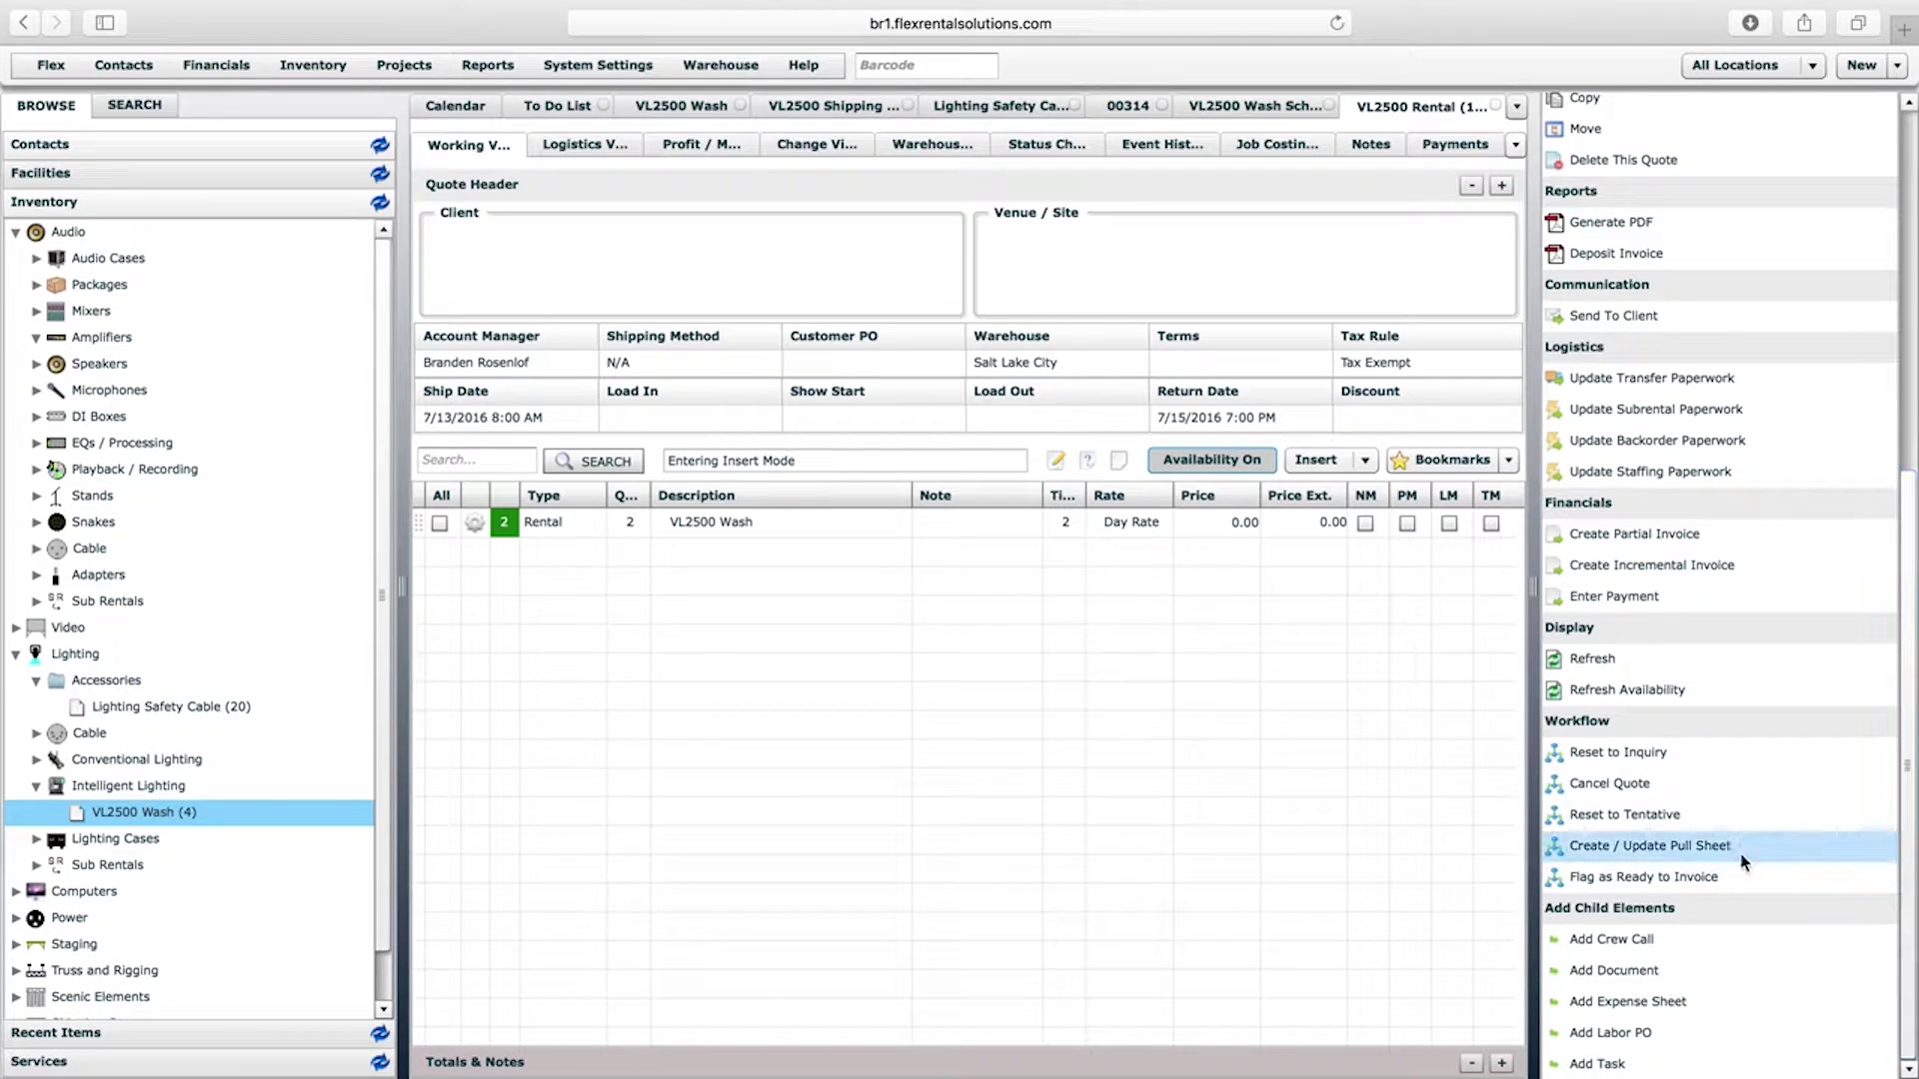
click(1671, 857)
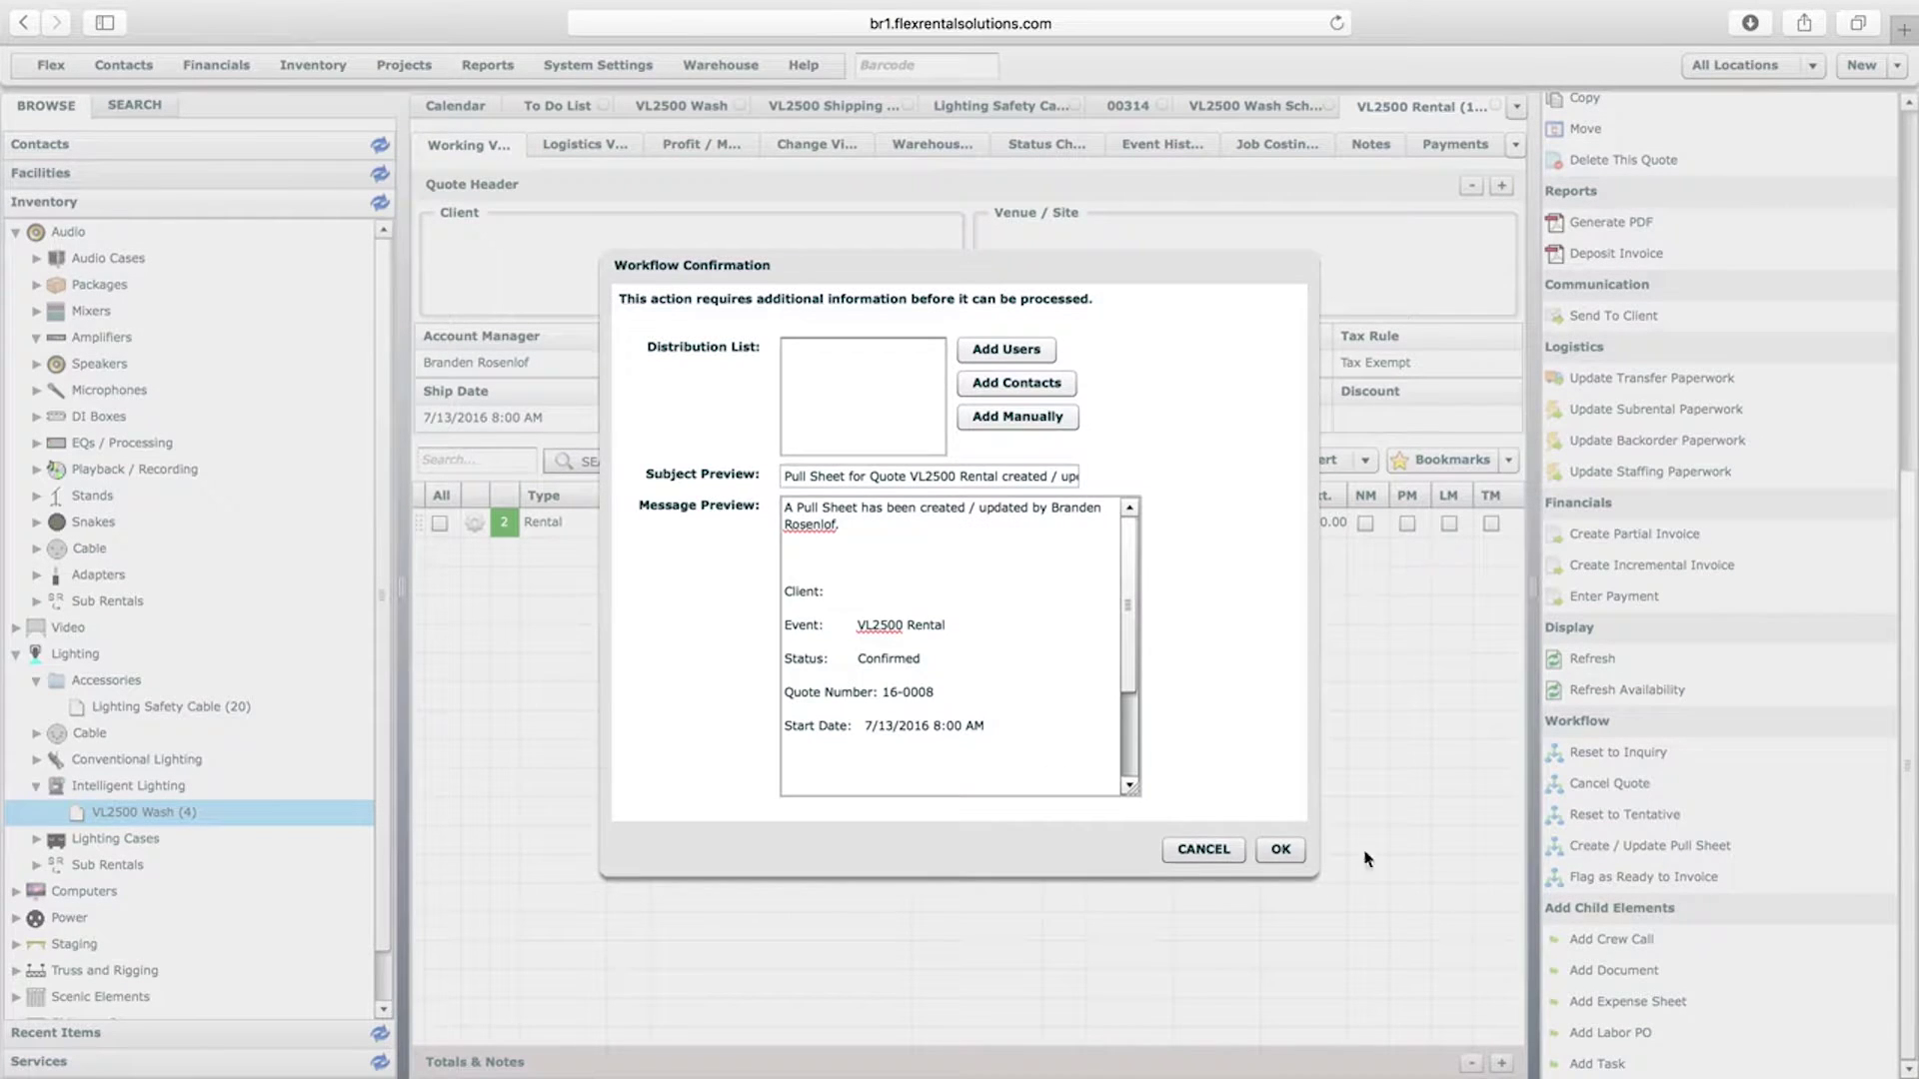
click(1280, 848)
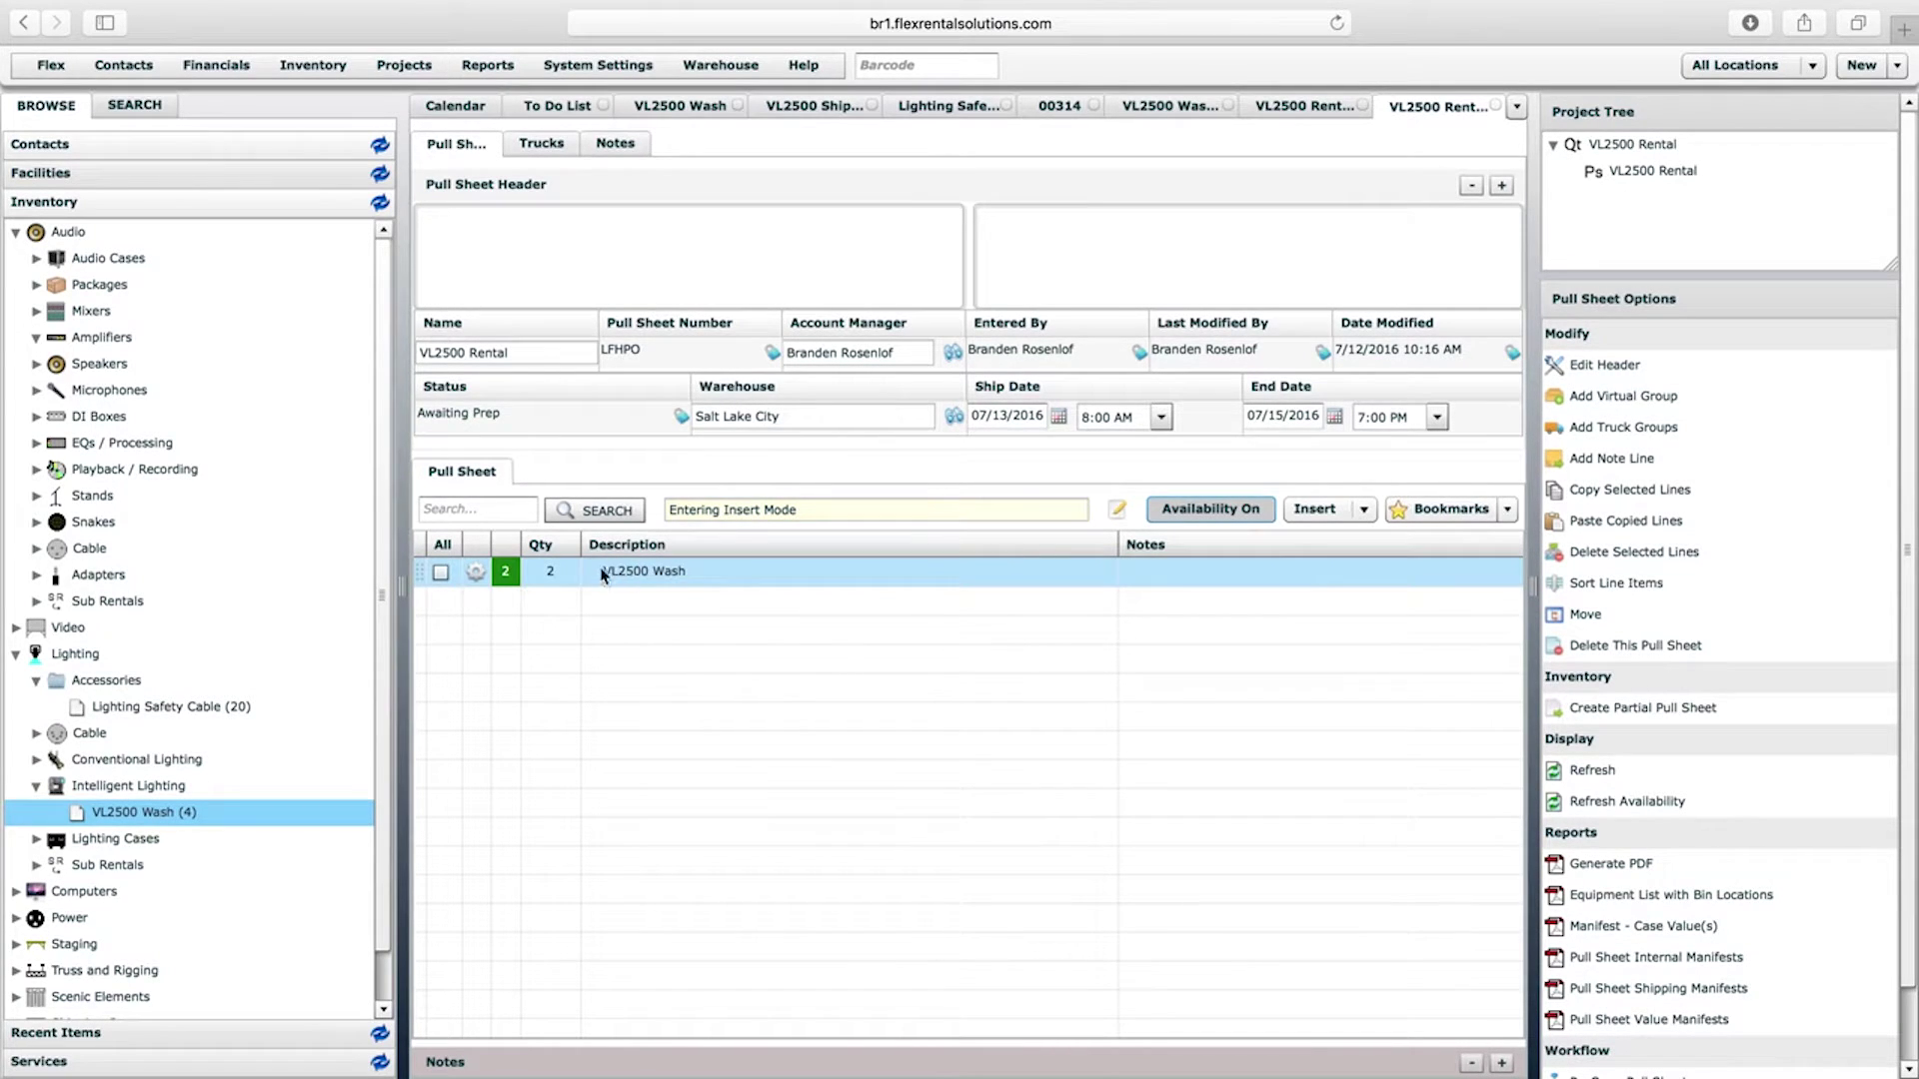
click(677, 578)
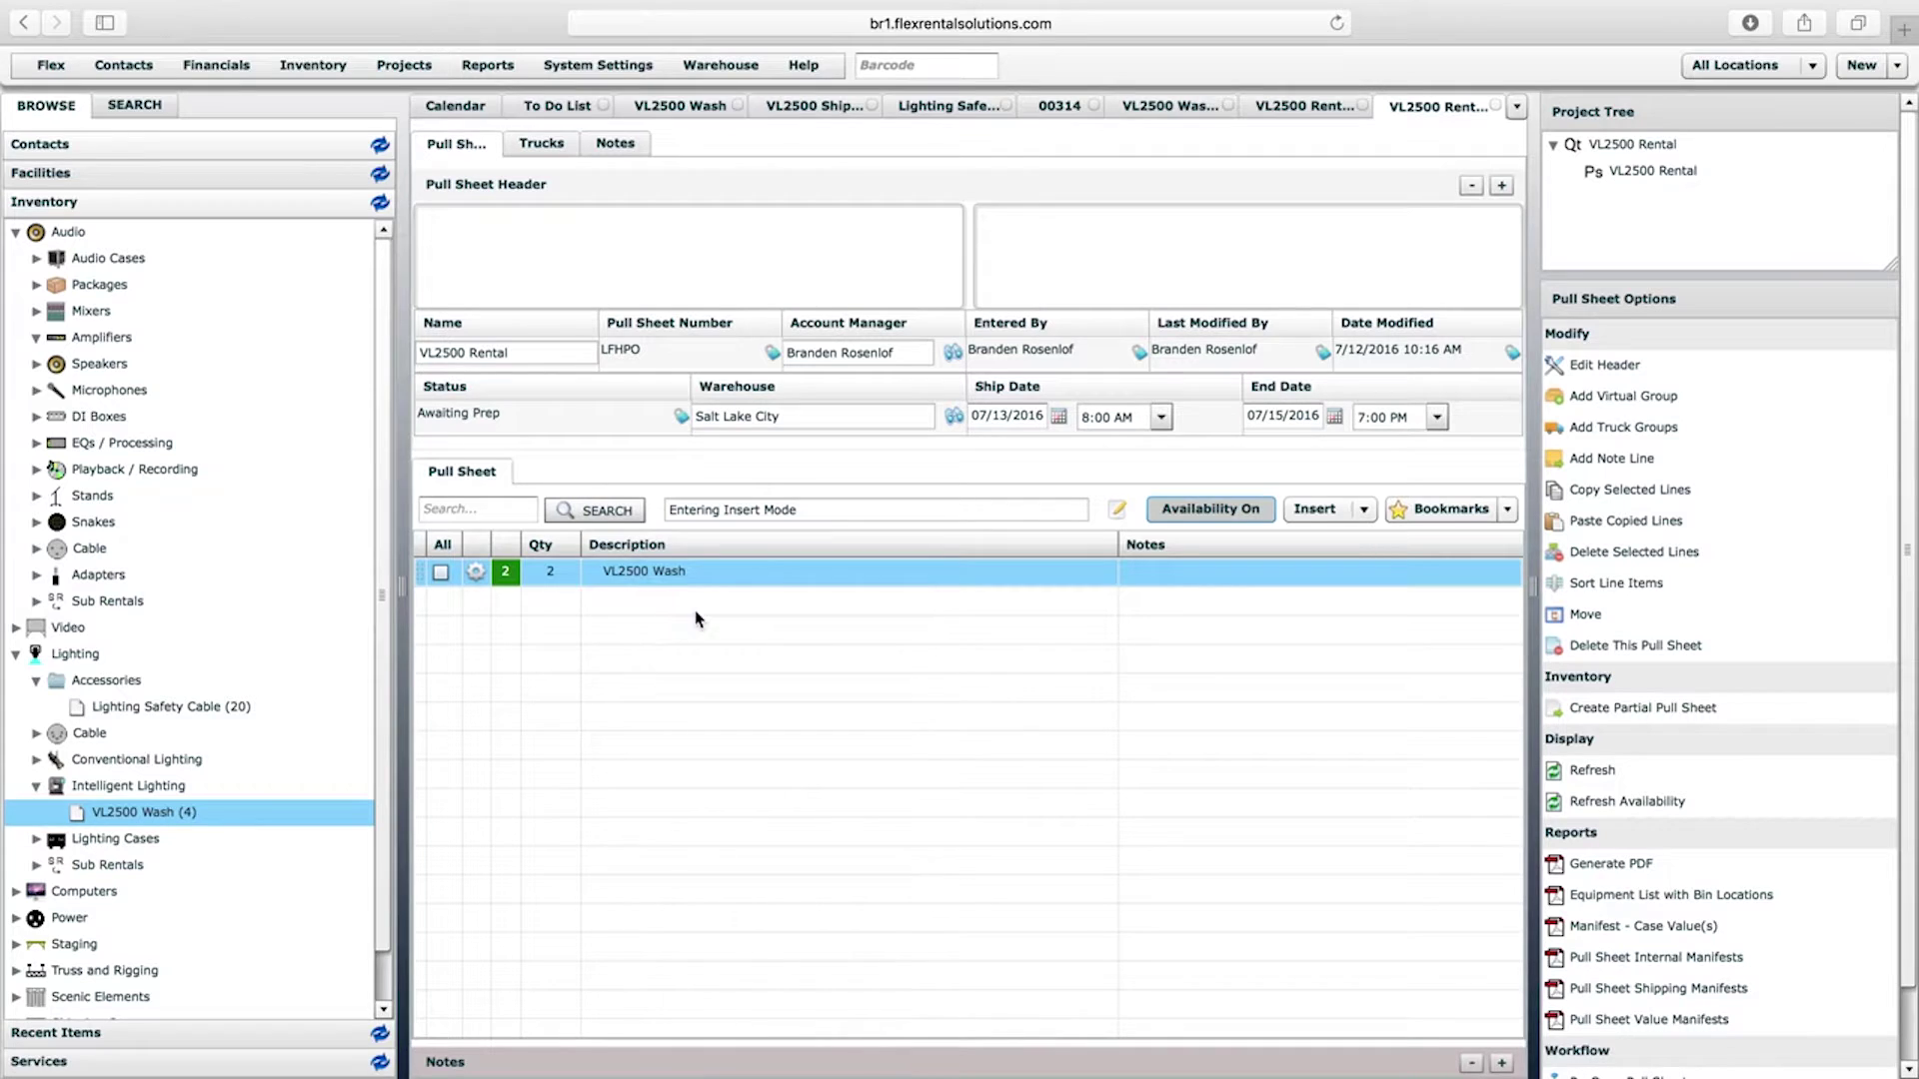
Discard the open edit of the VL2500 Shipping Case model
click(833, 116)
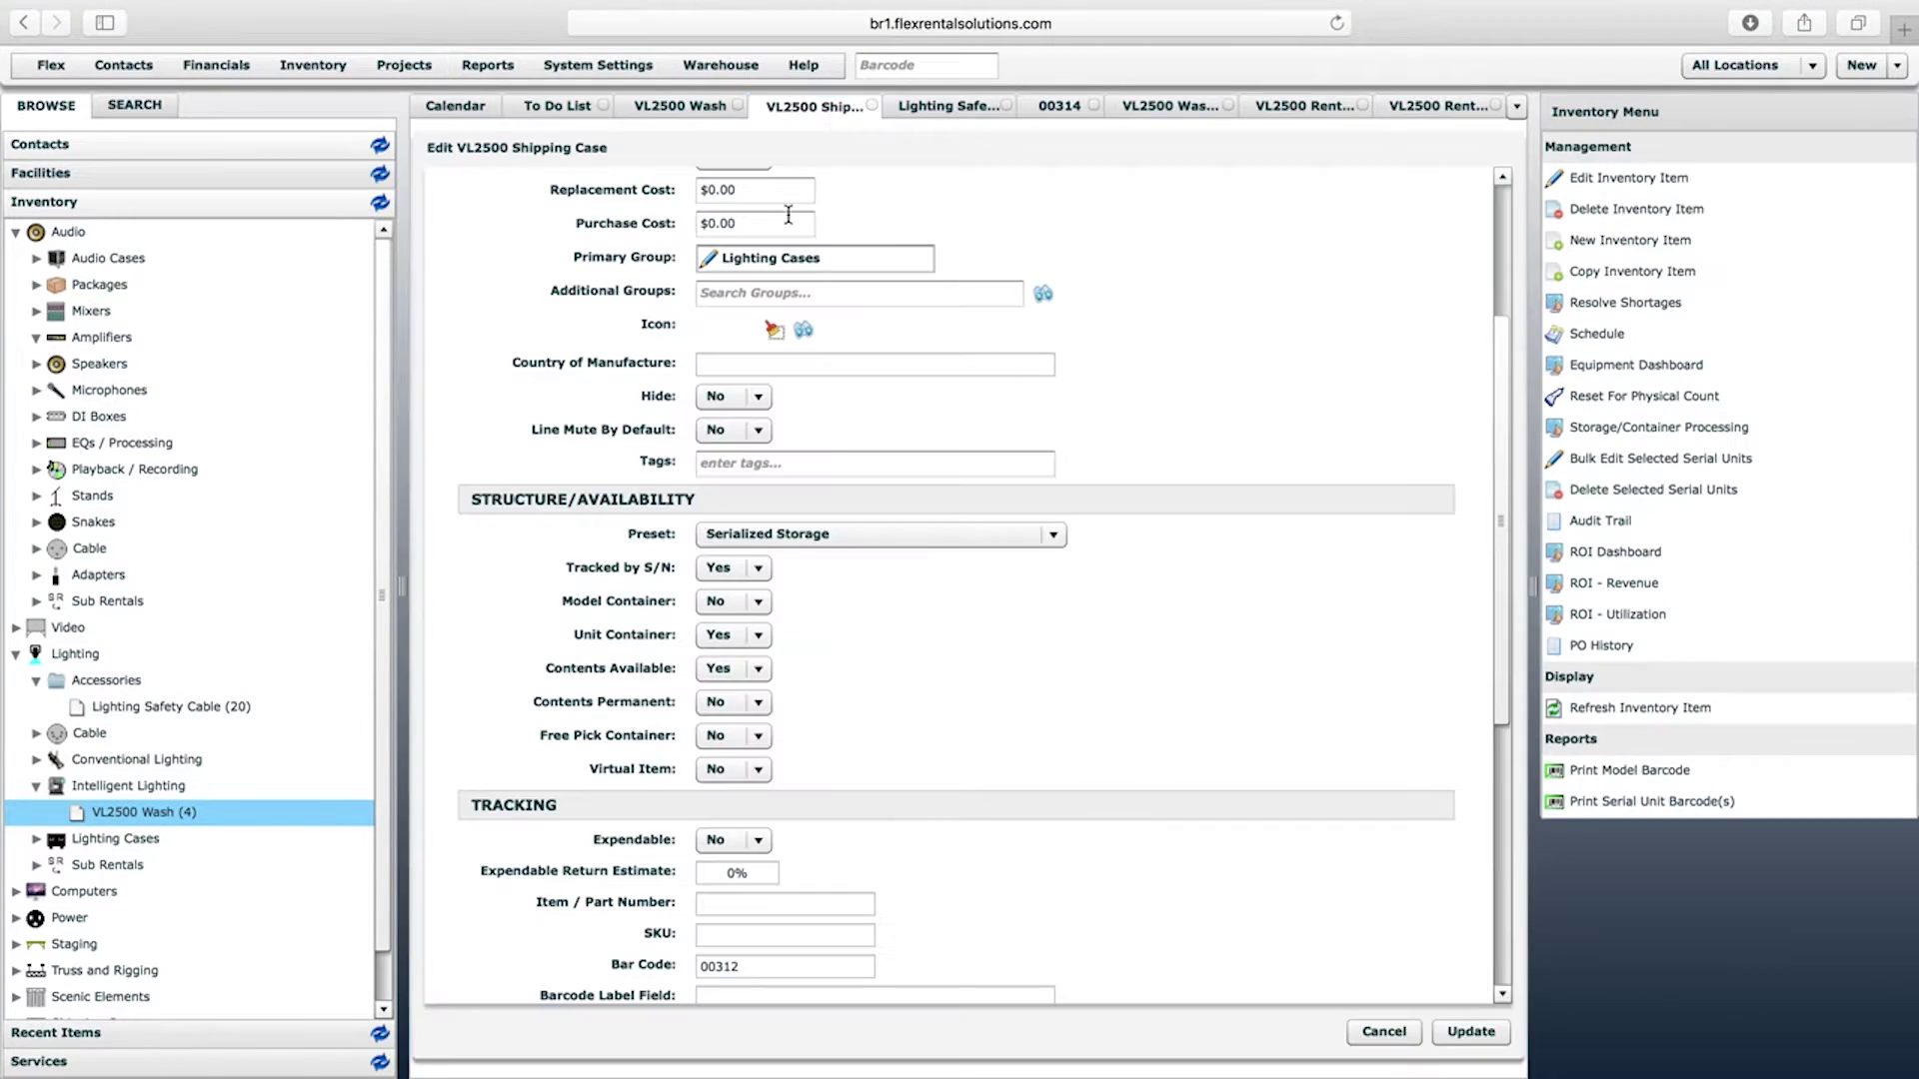
click(1389, 1034)
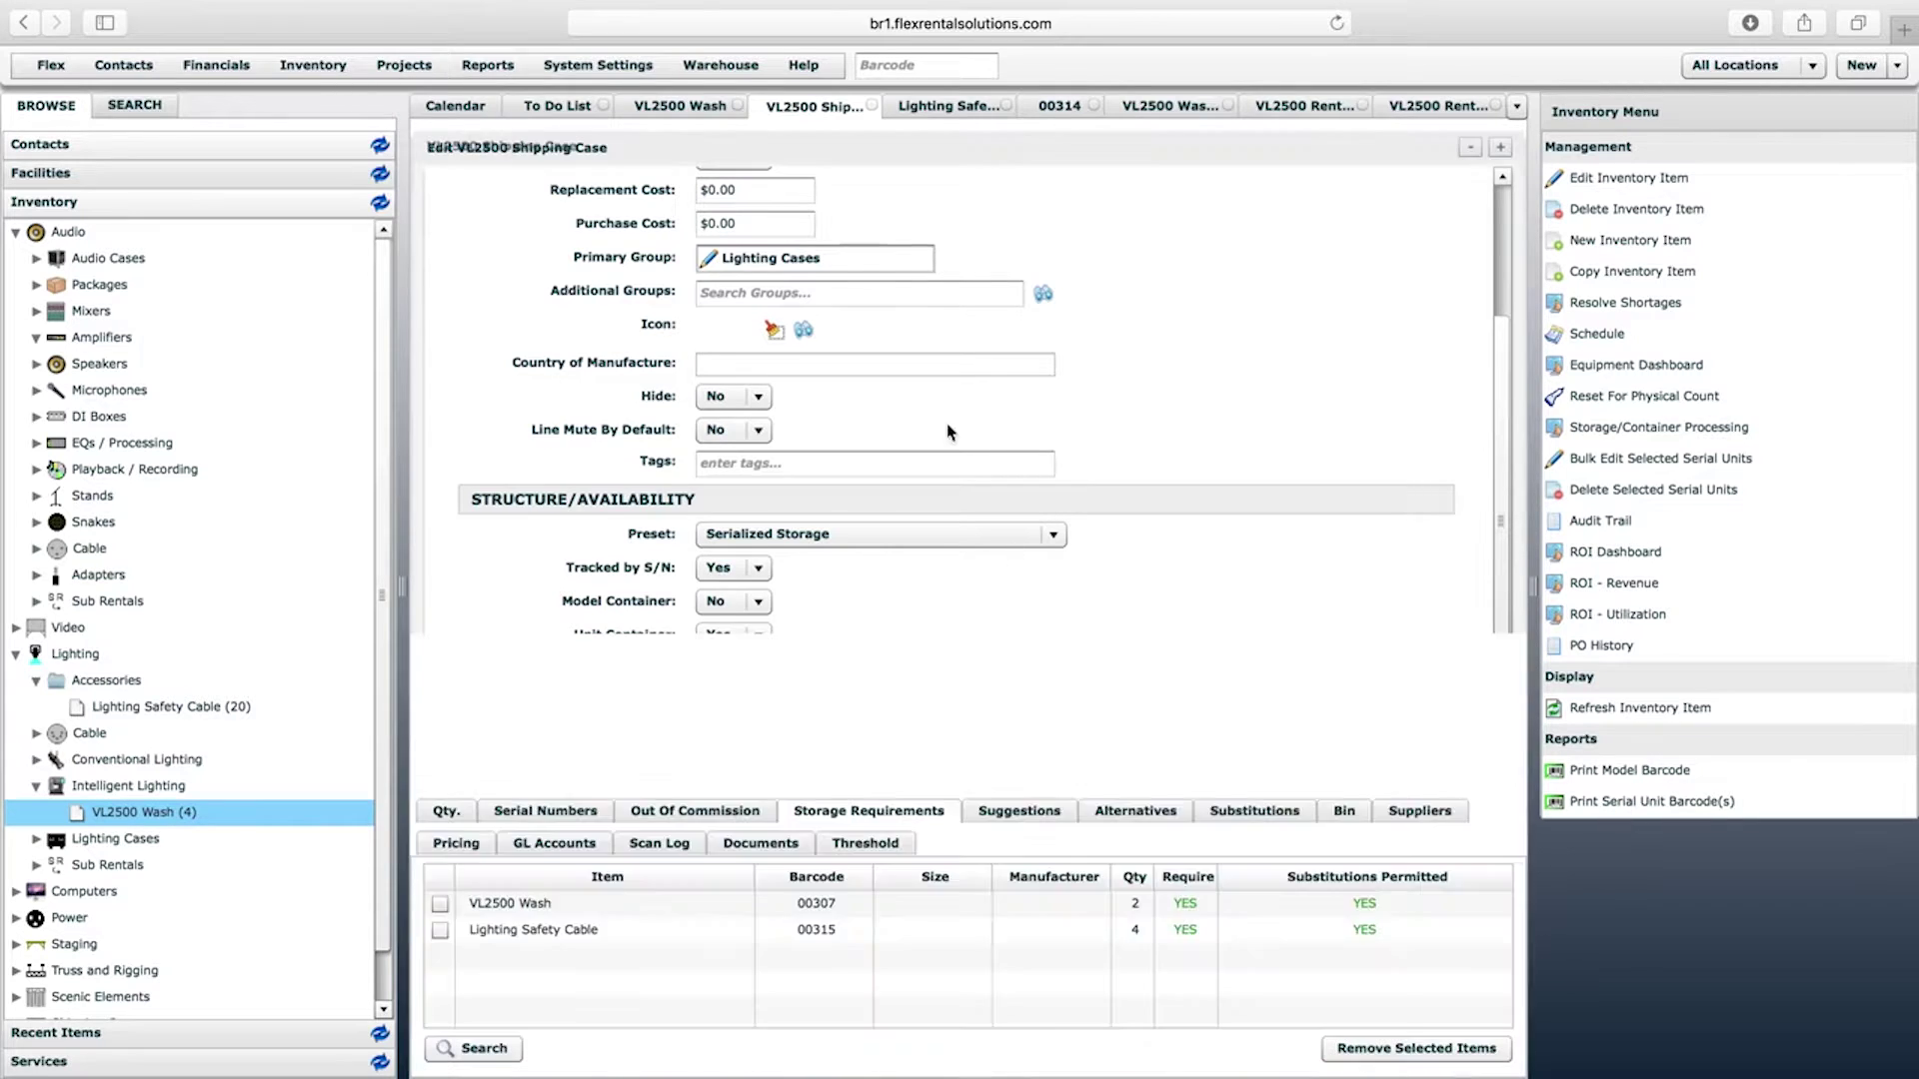
drag(691, 222, 784, 222)
Examine the barcode of case 00314 and its stored VL2500 Wash units and Lighting Safety Cables
click(1057, 110)
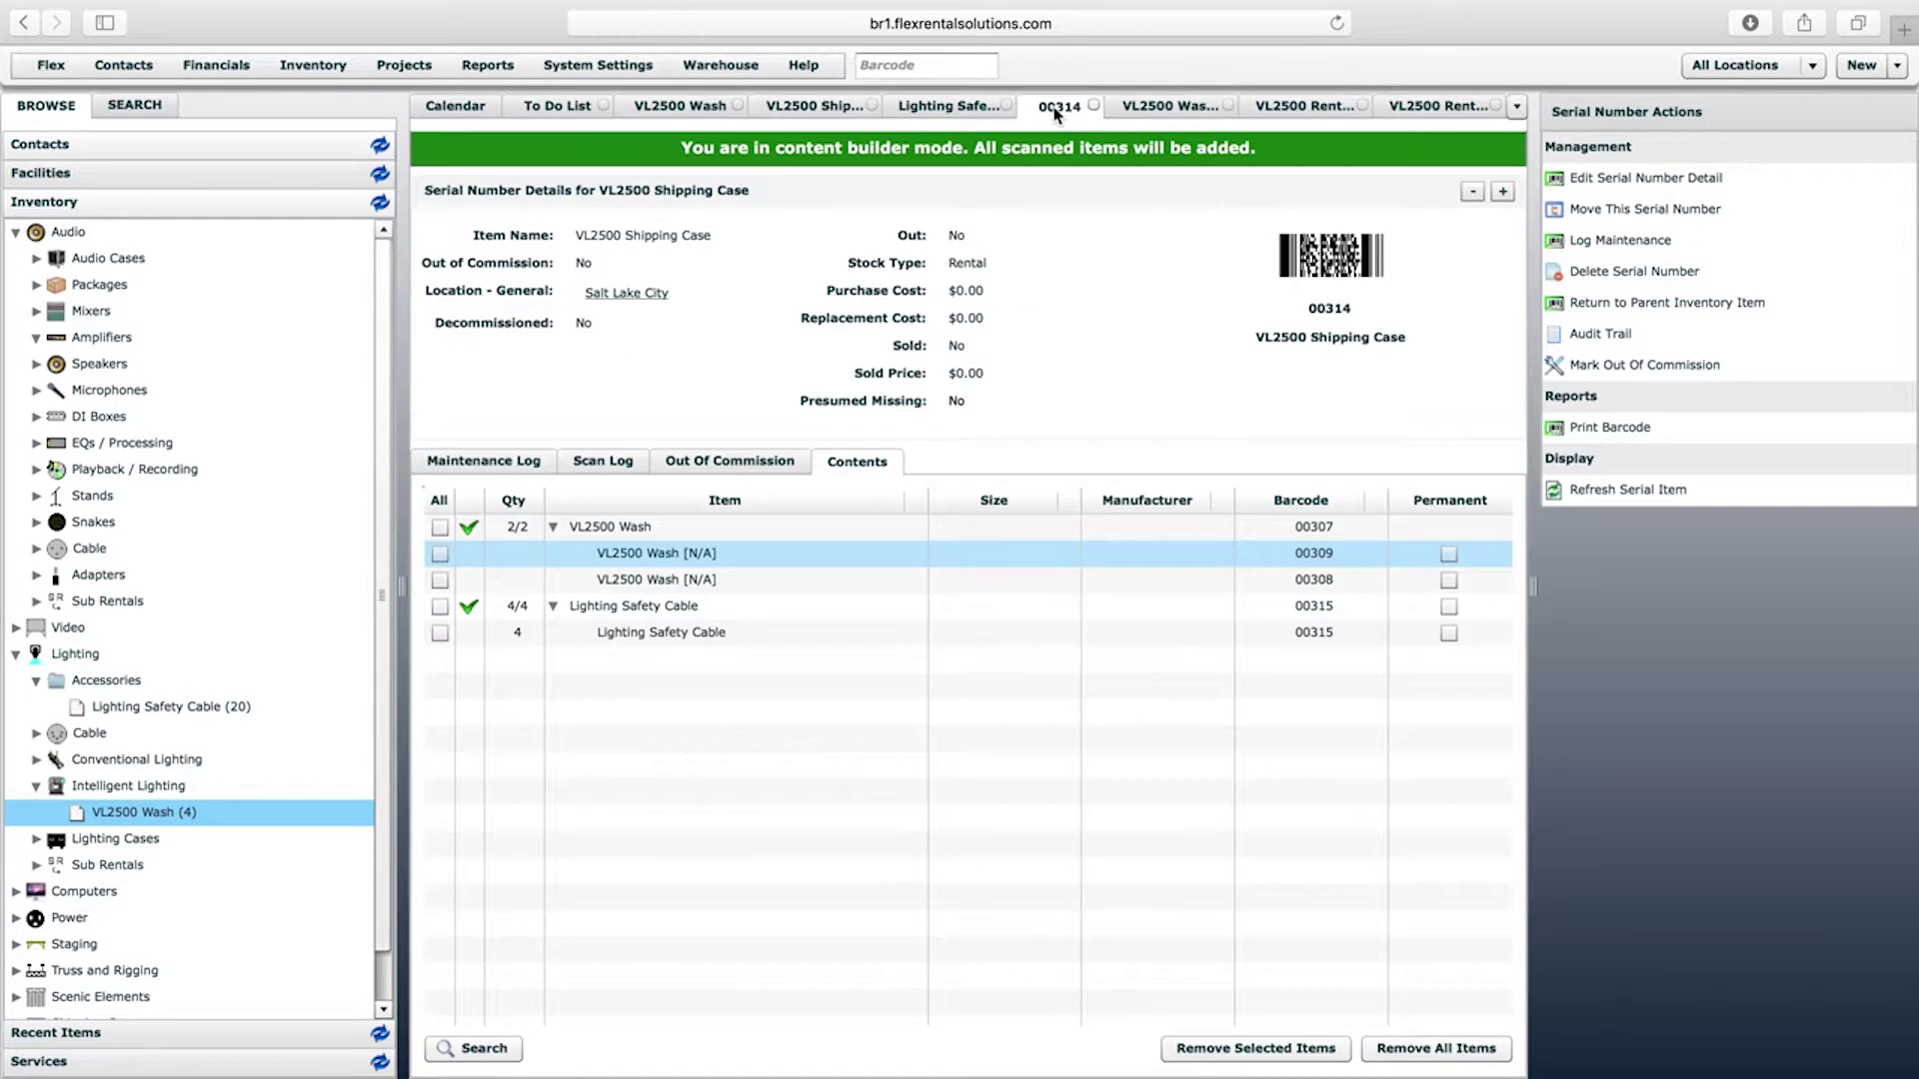
click(637, 583)
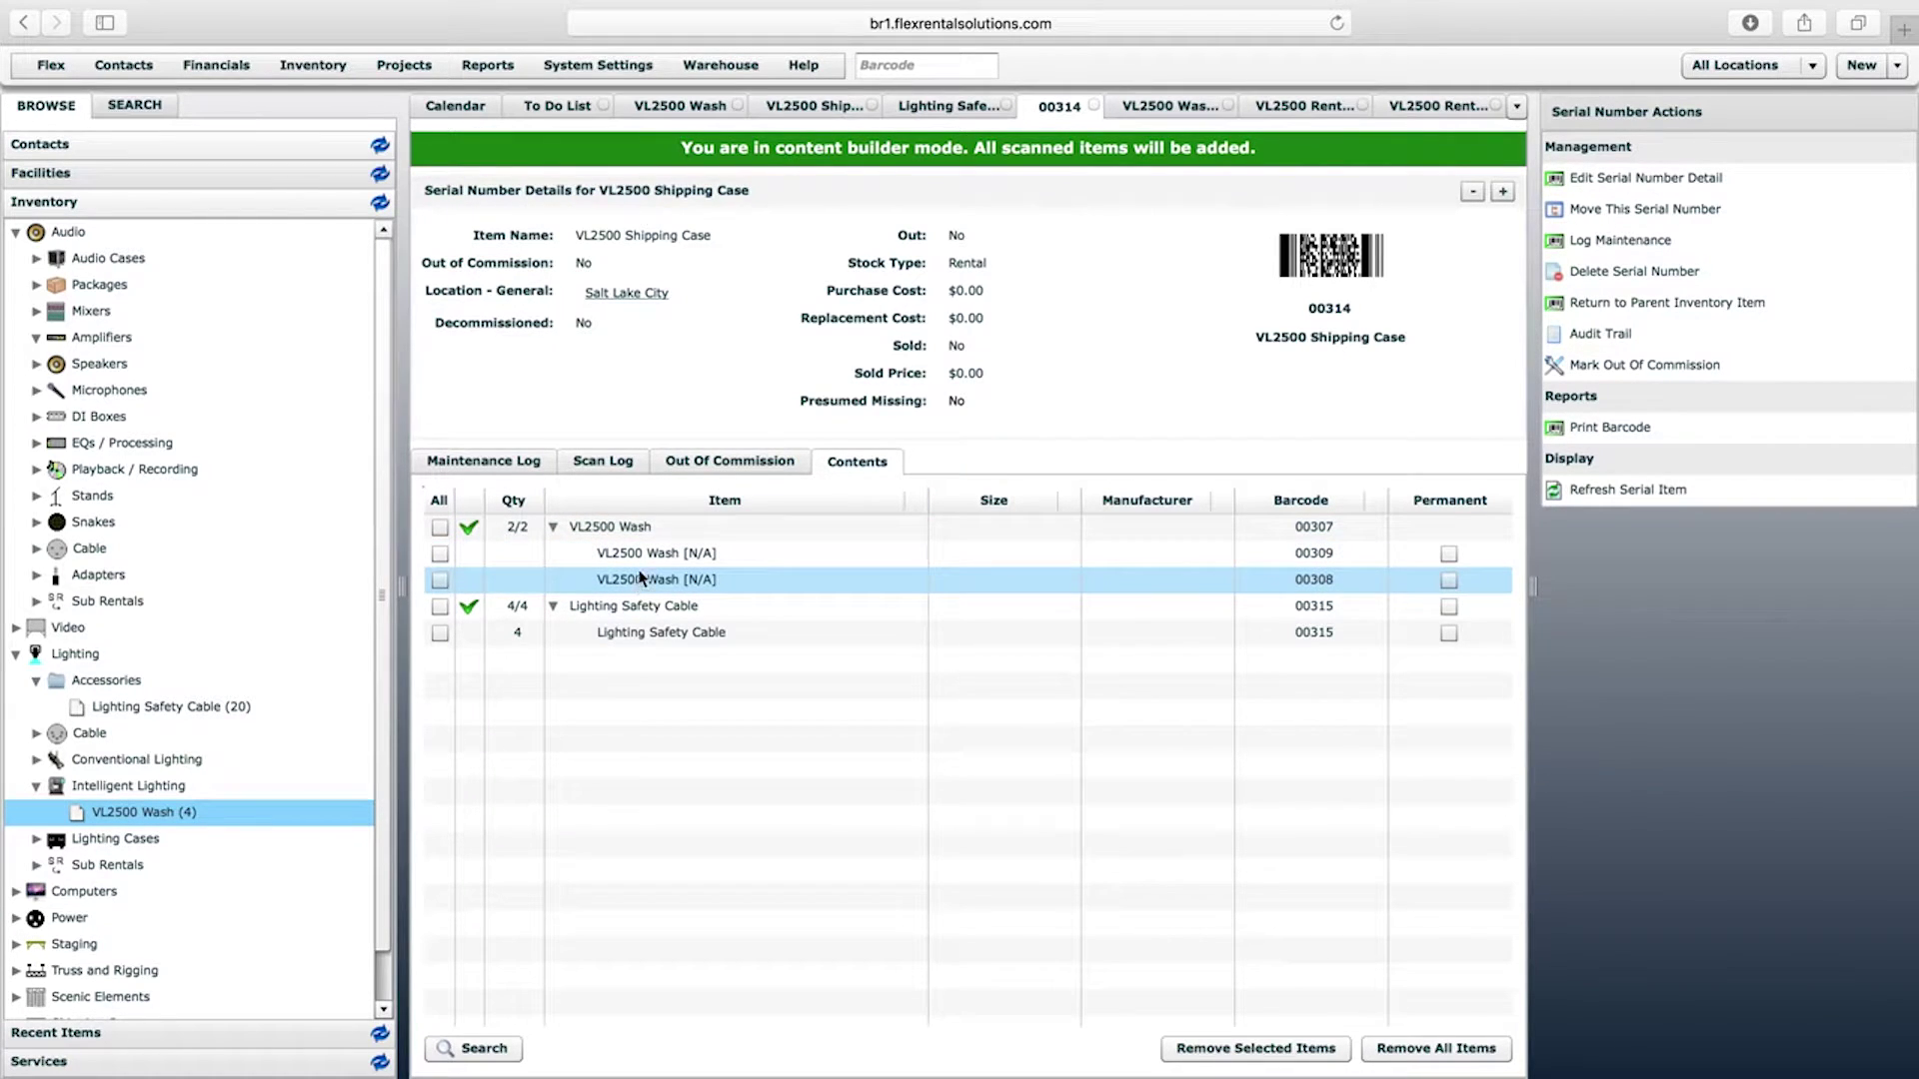
mouse_move(1308, 302)
mouse_down()
mouse_move(1377, 312)
mouse_move(1330, 318)
mouse_up()
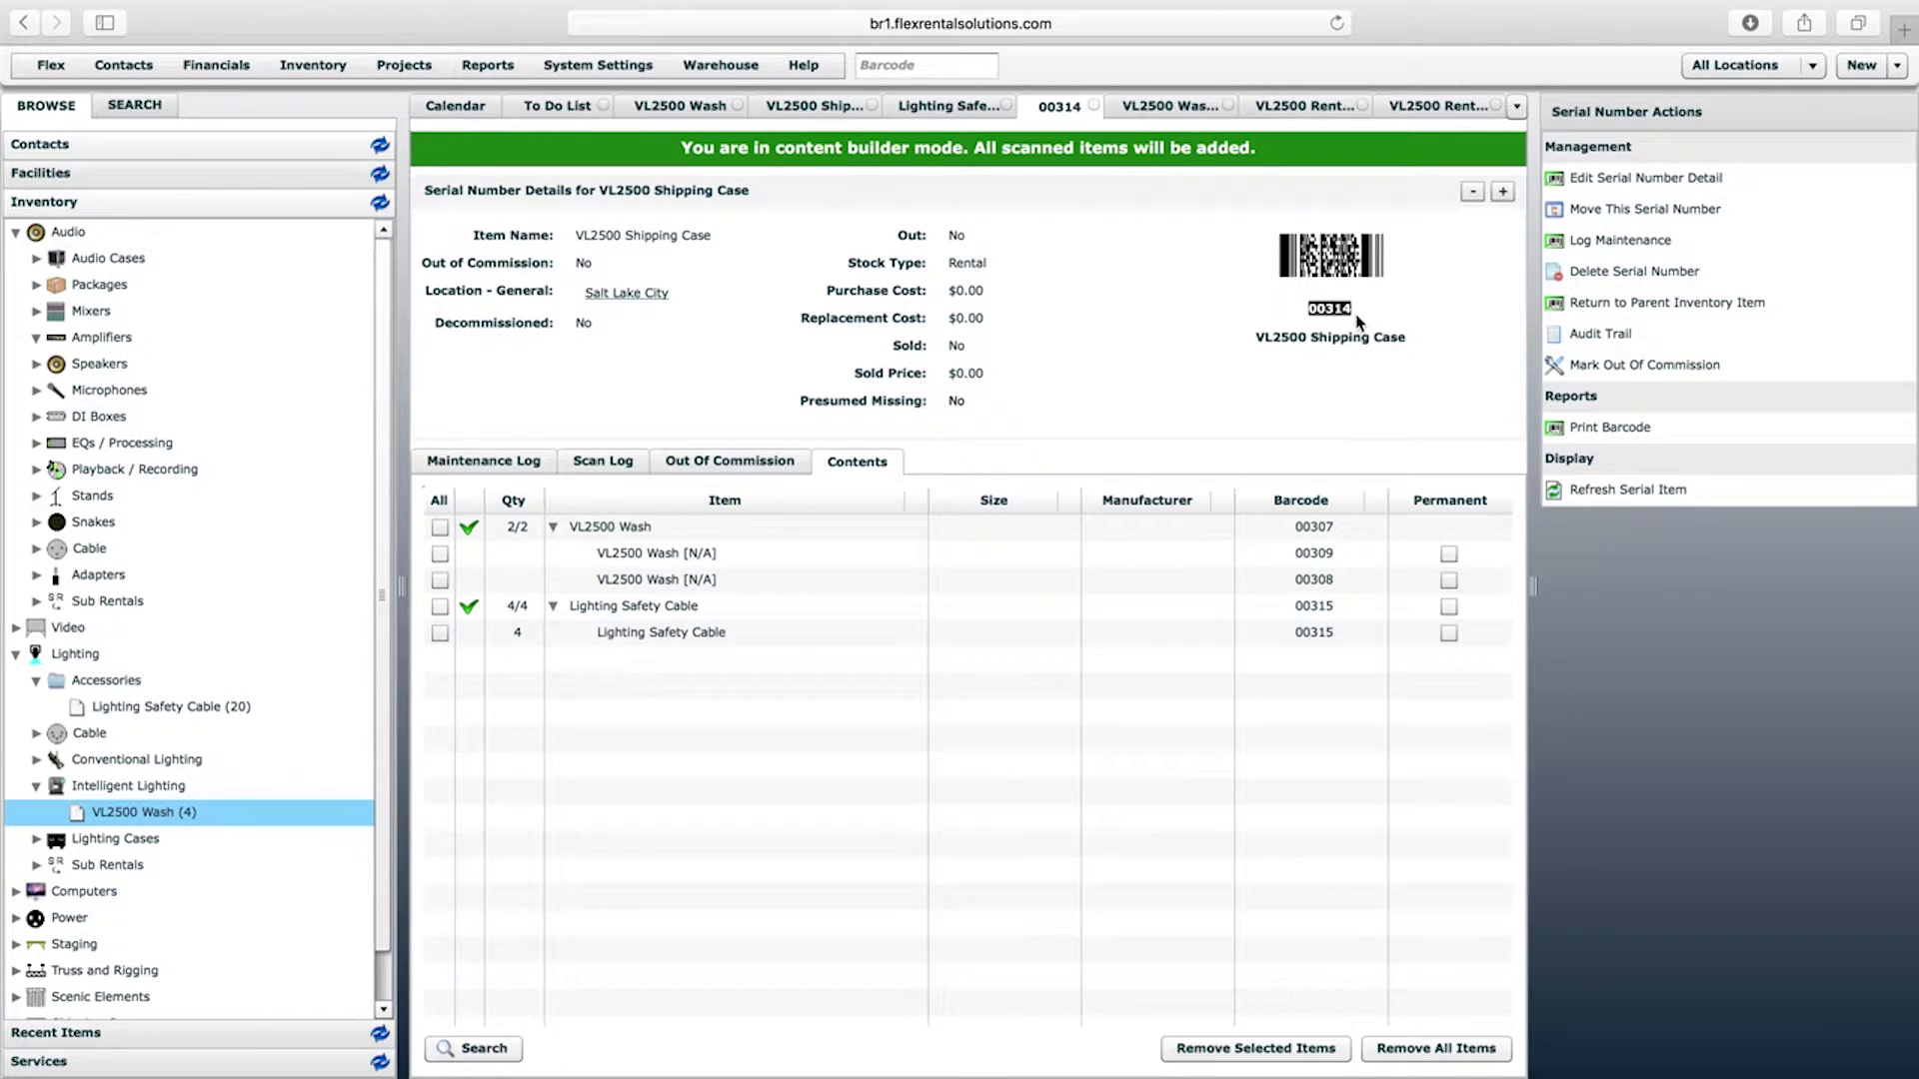
click(1339, 312)
drag(1313, 337, 1446, 342)
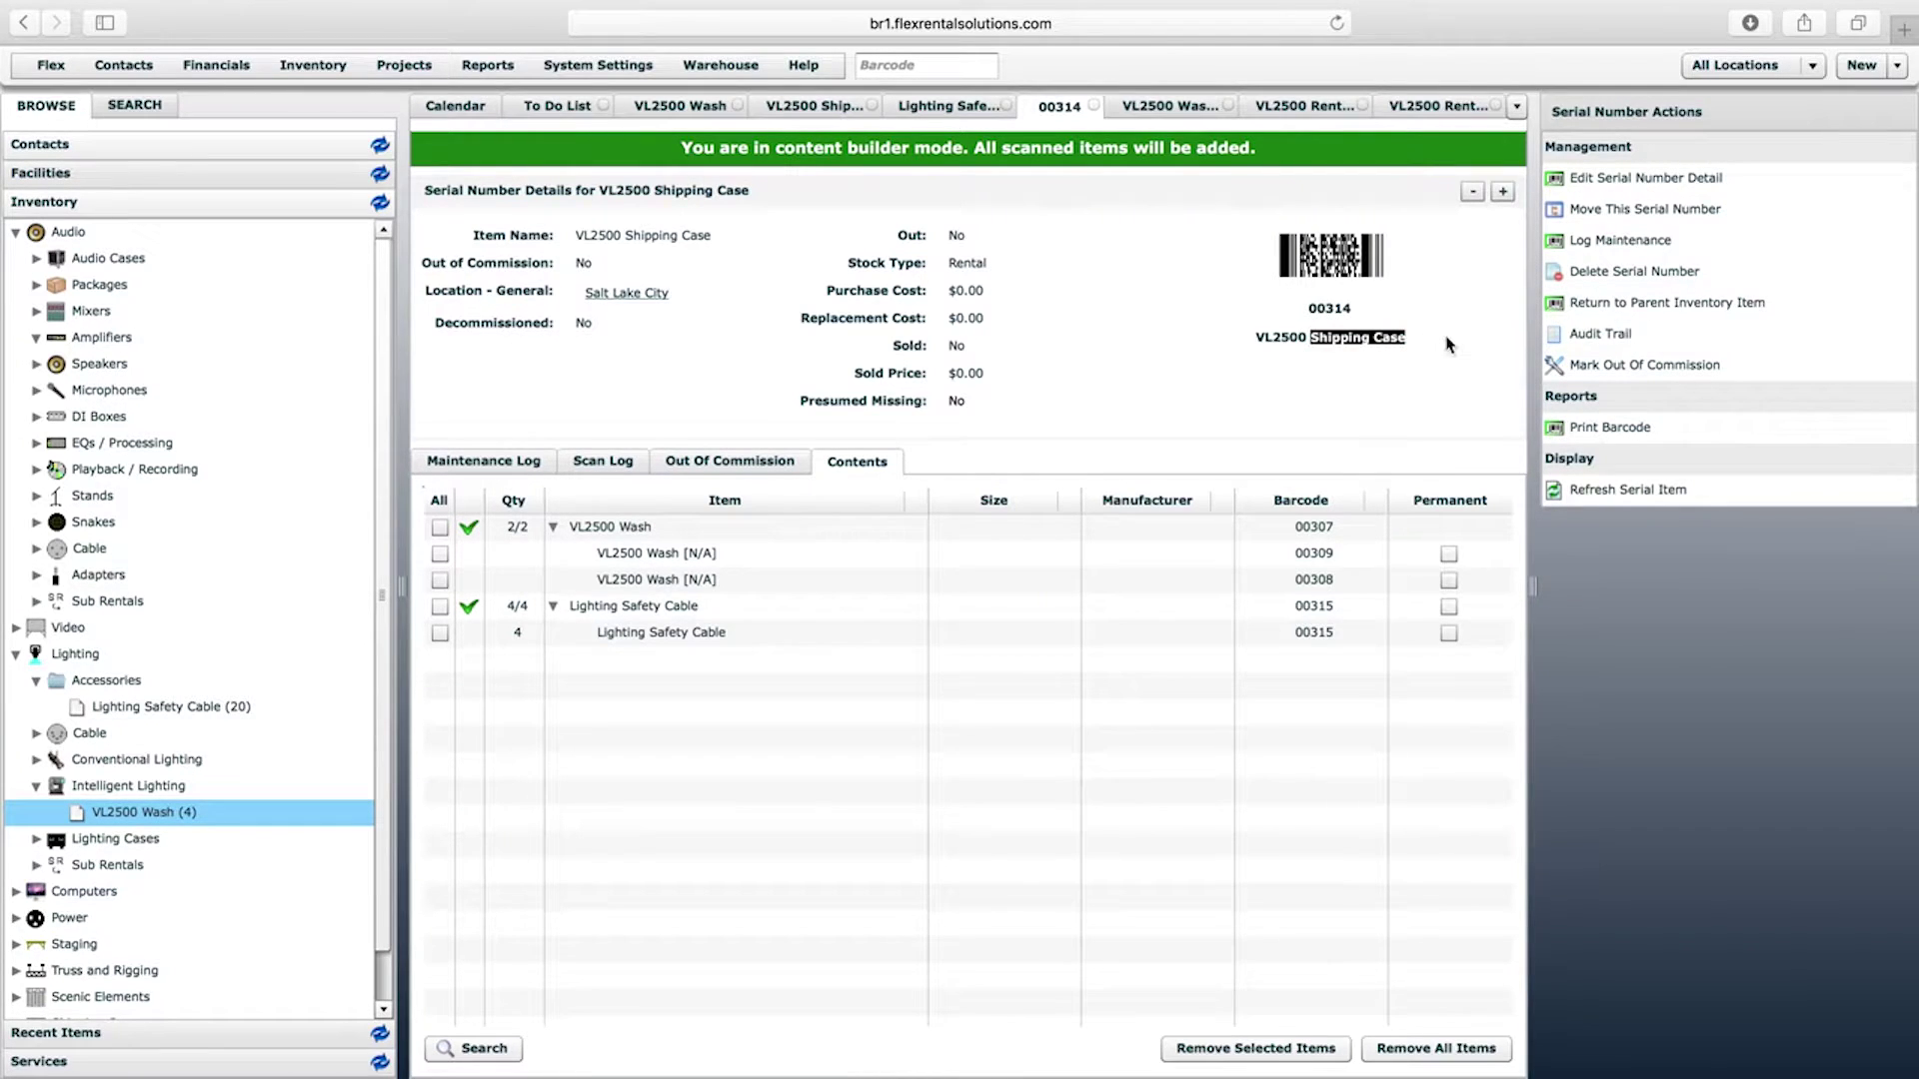
click(1333, 335)
click(656, 556)
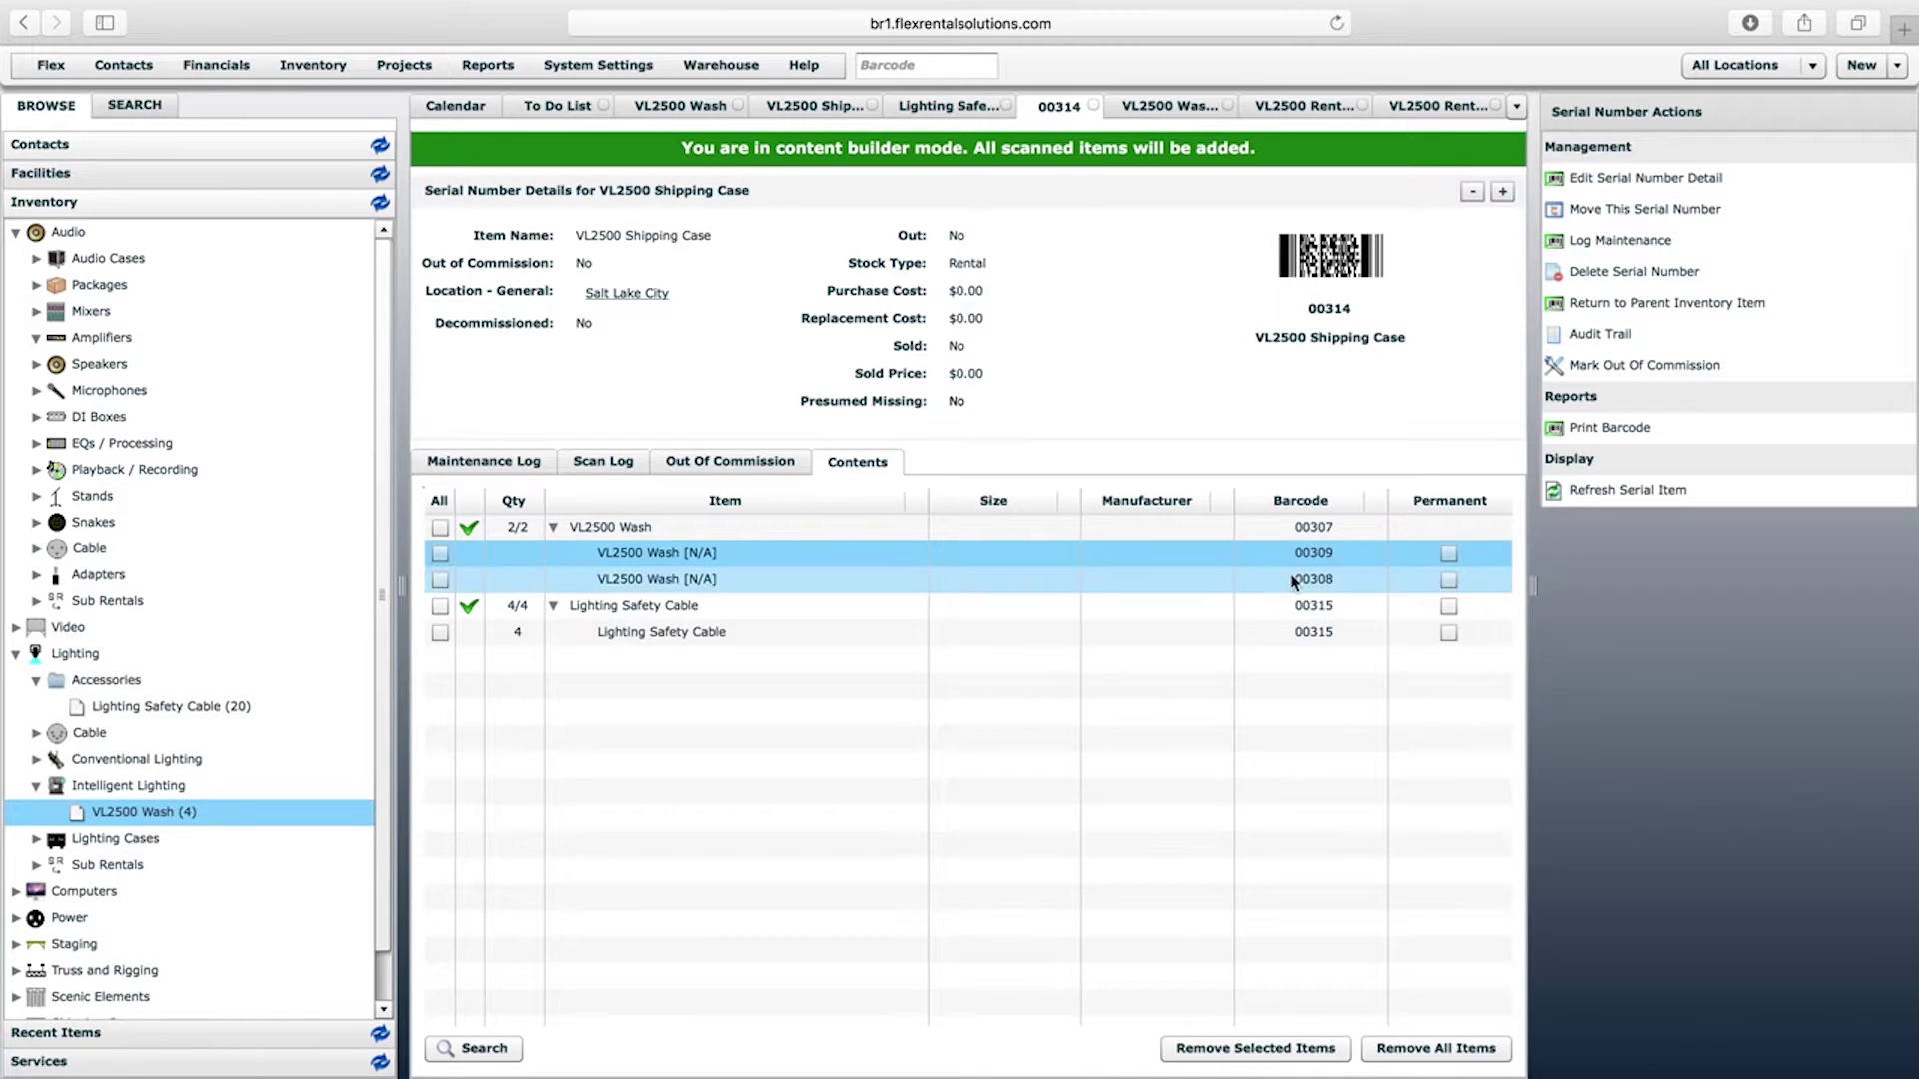
click(1324, 585)
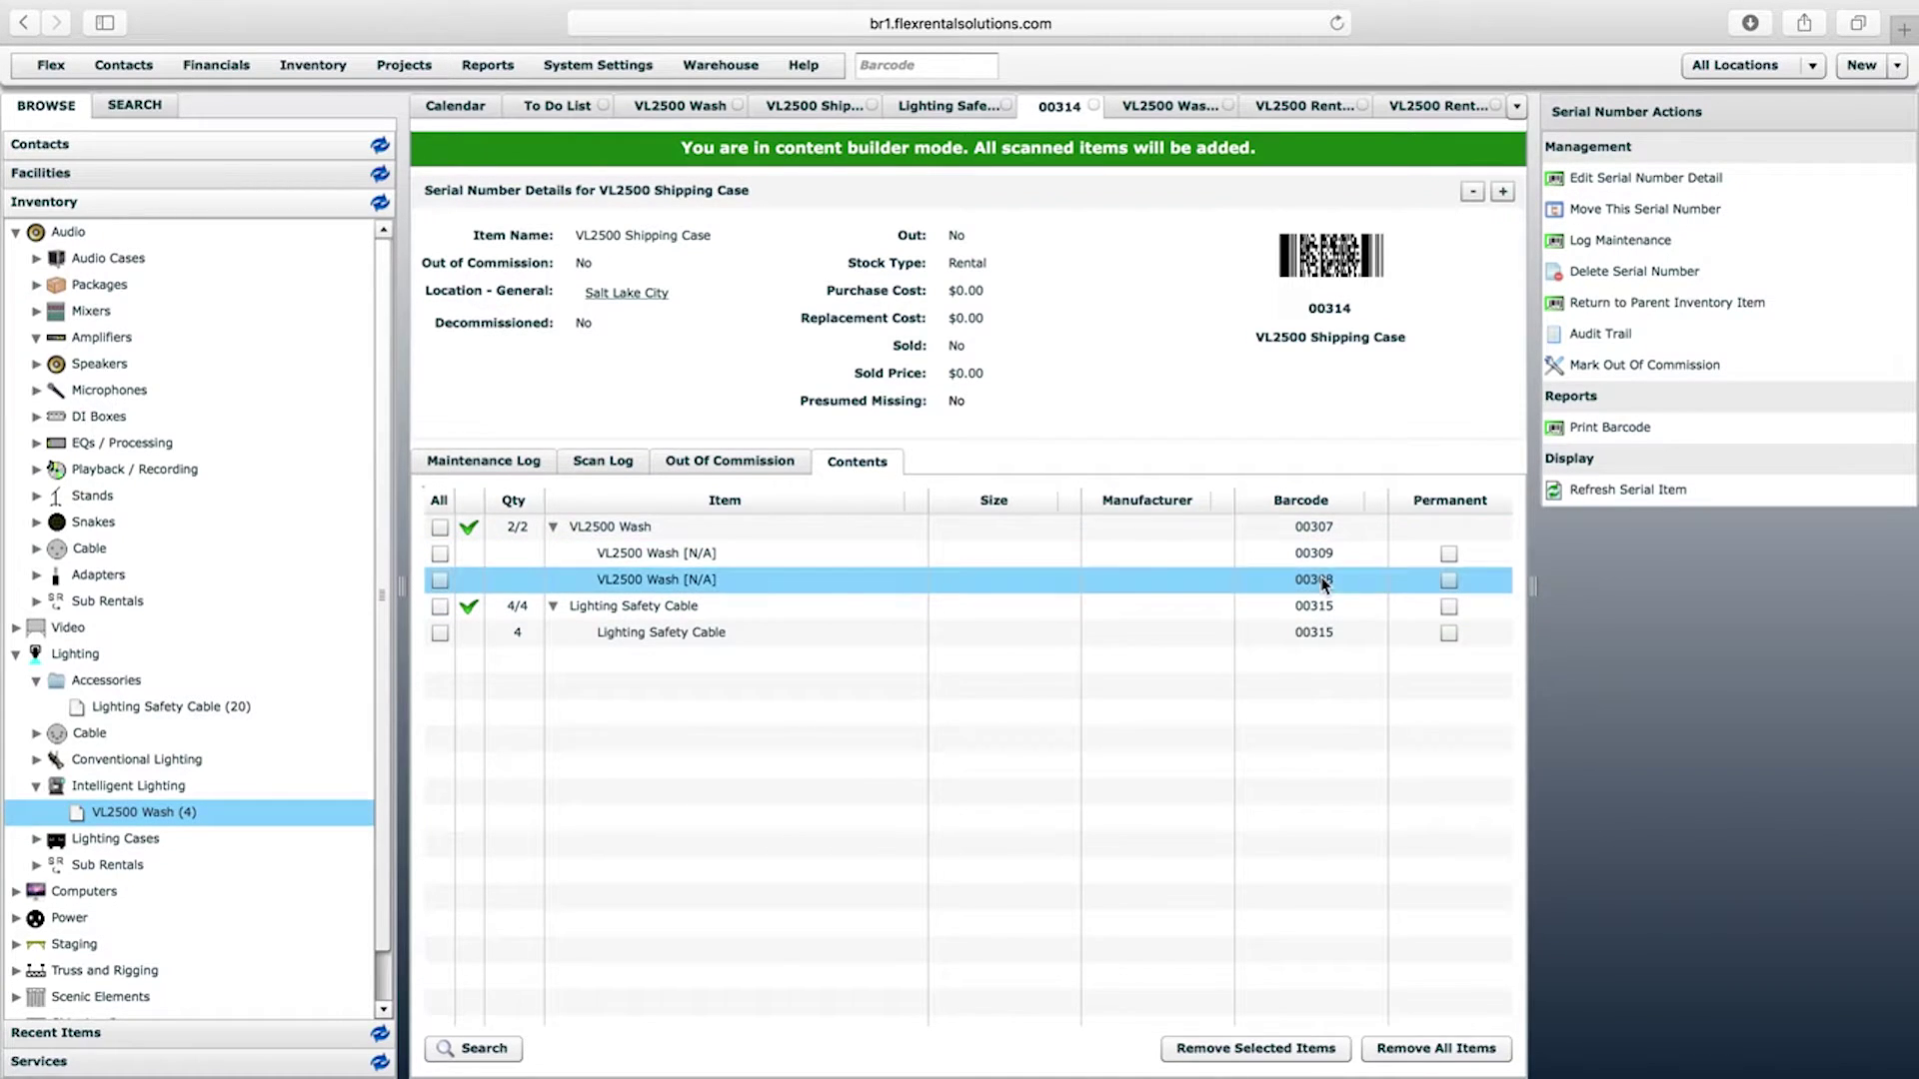
click(700, 636)
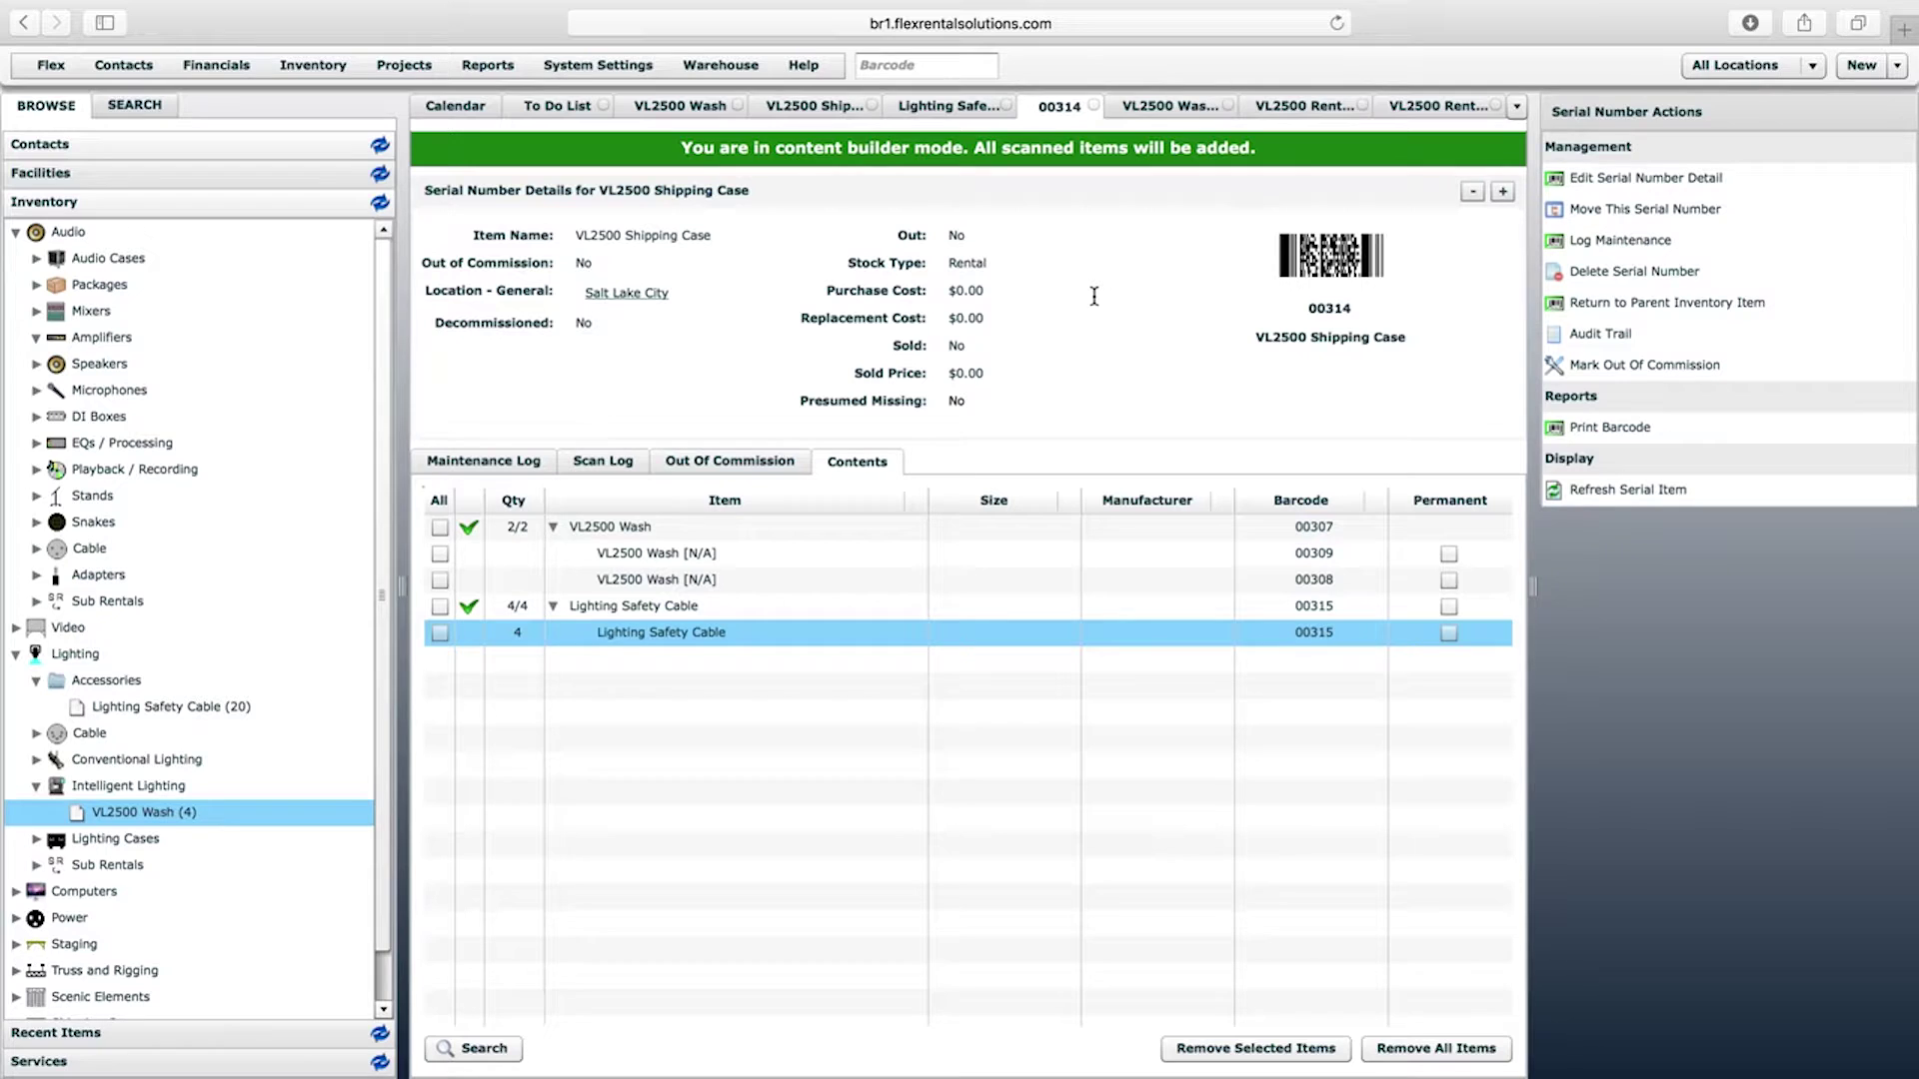
Open the prep screen for the VL2500 Rental pull sheet and show its item list
click(1409, 106)
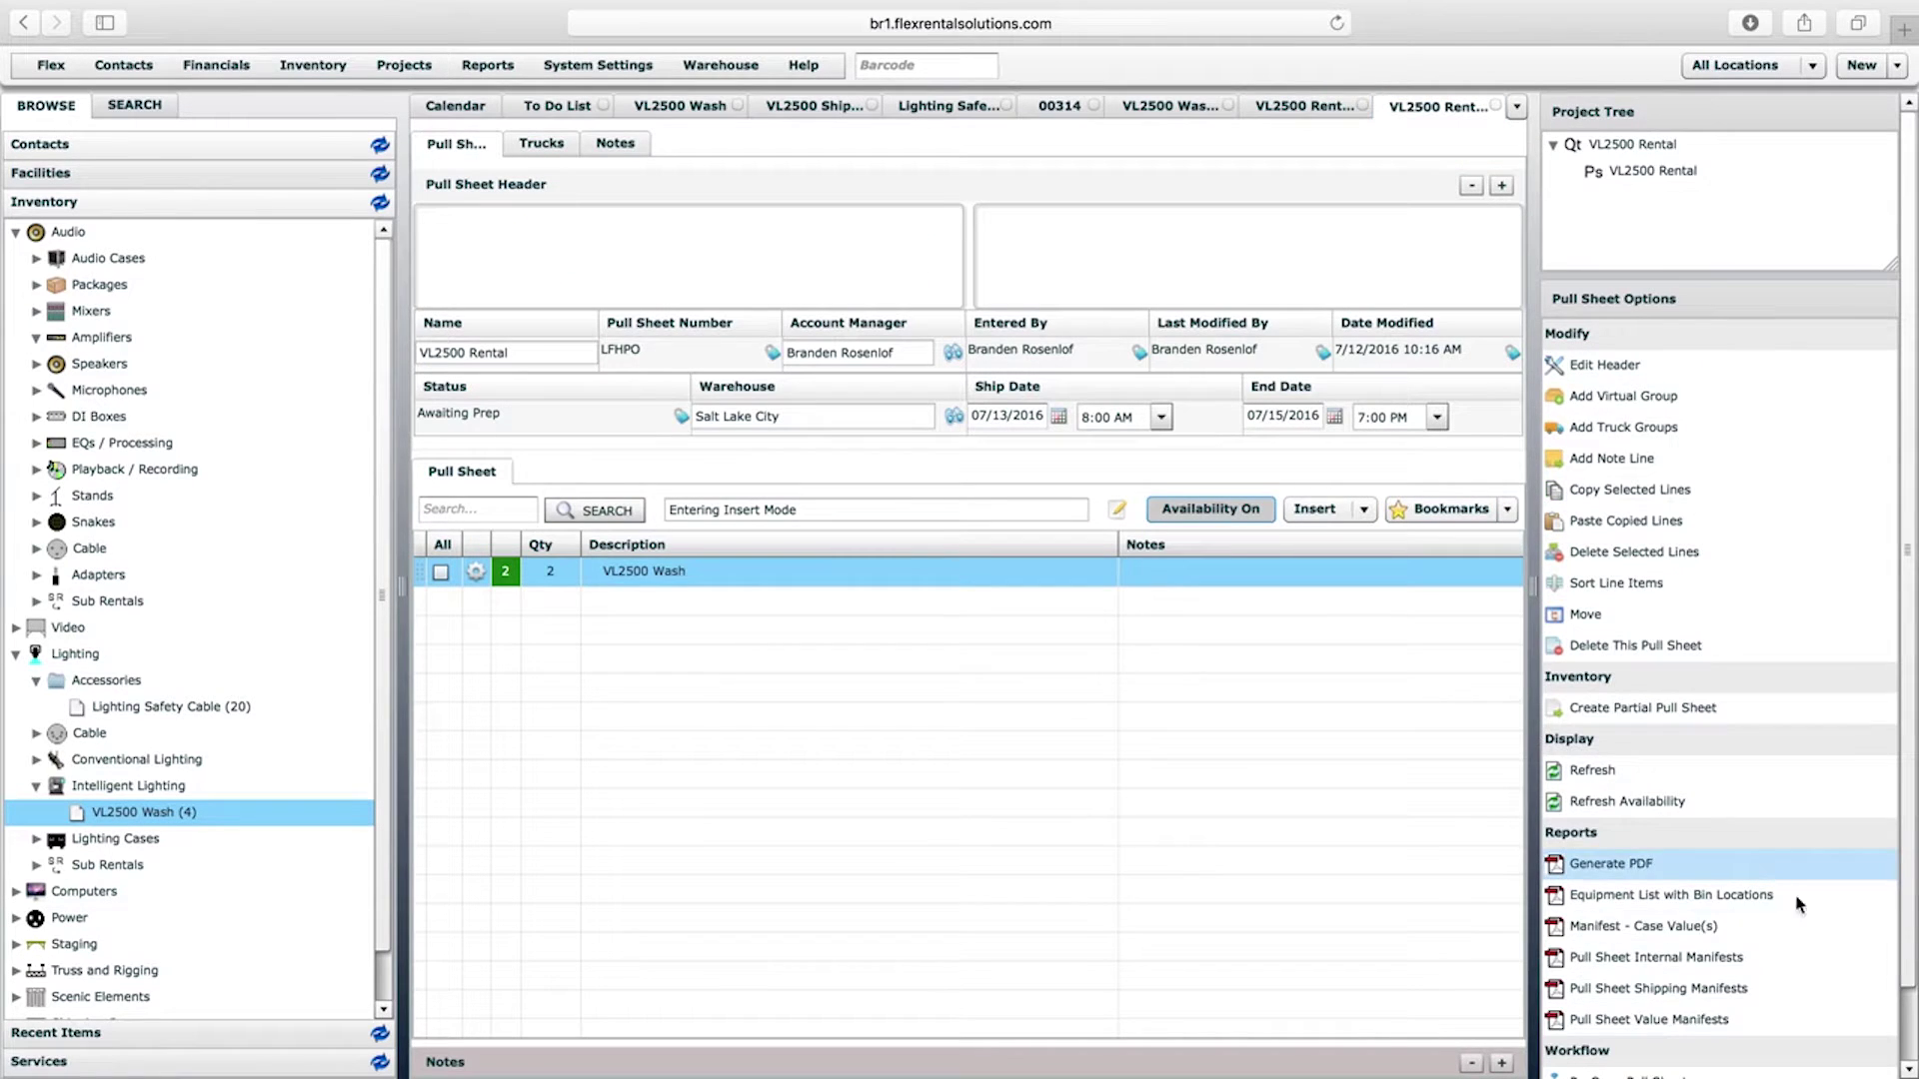
scroll(1904, 1020, down, 2)
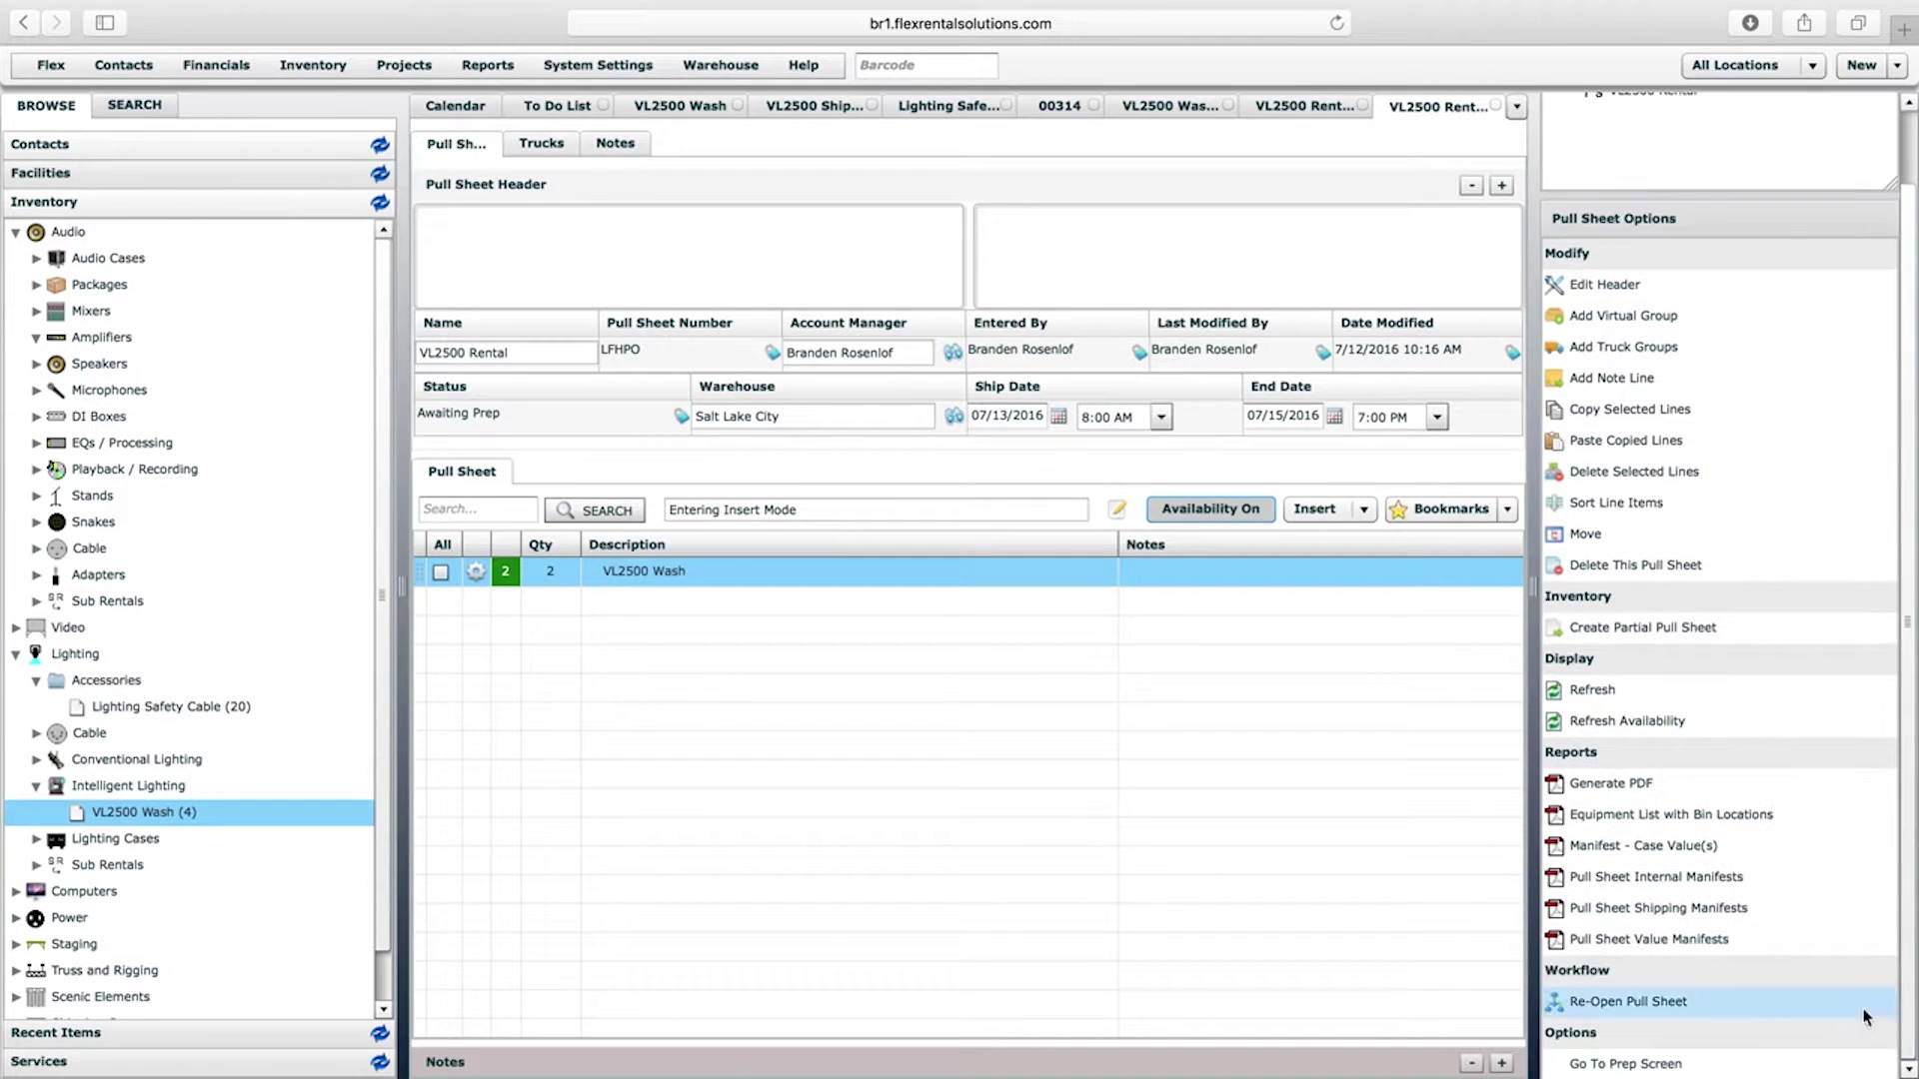
click(1611, 1064)
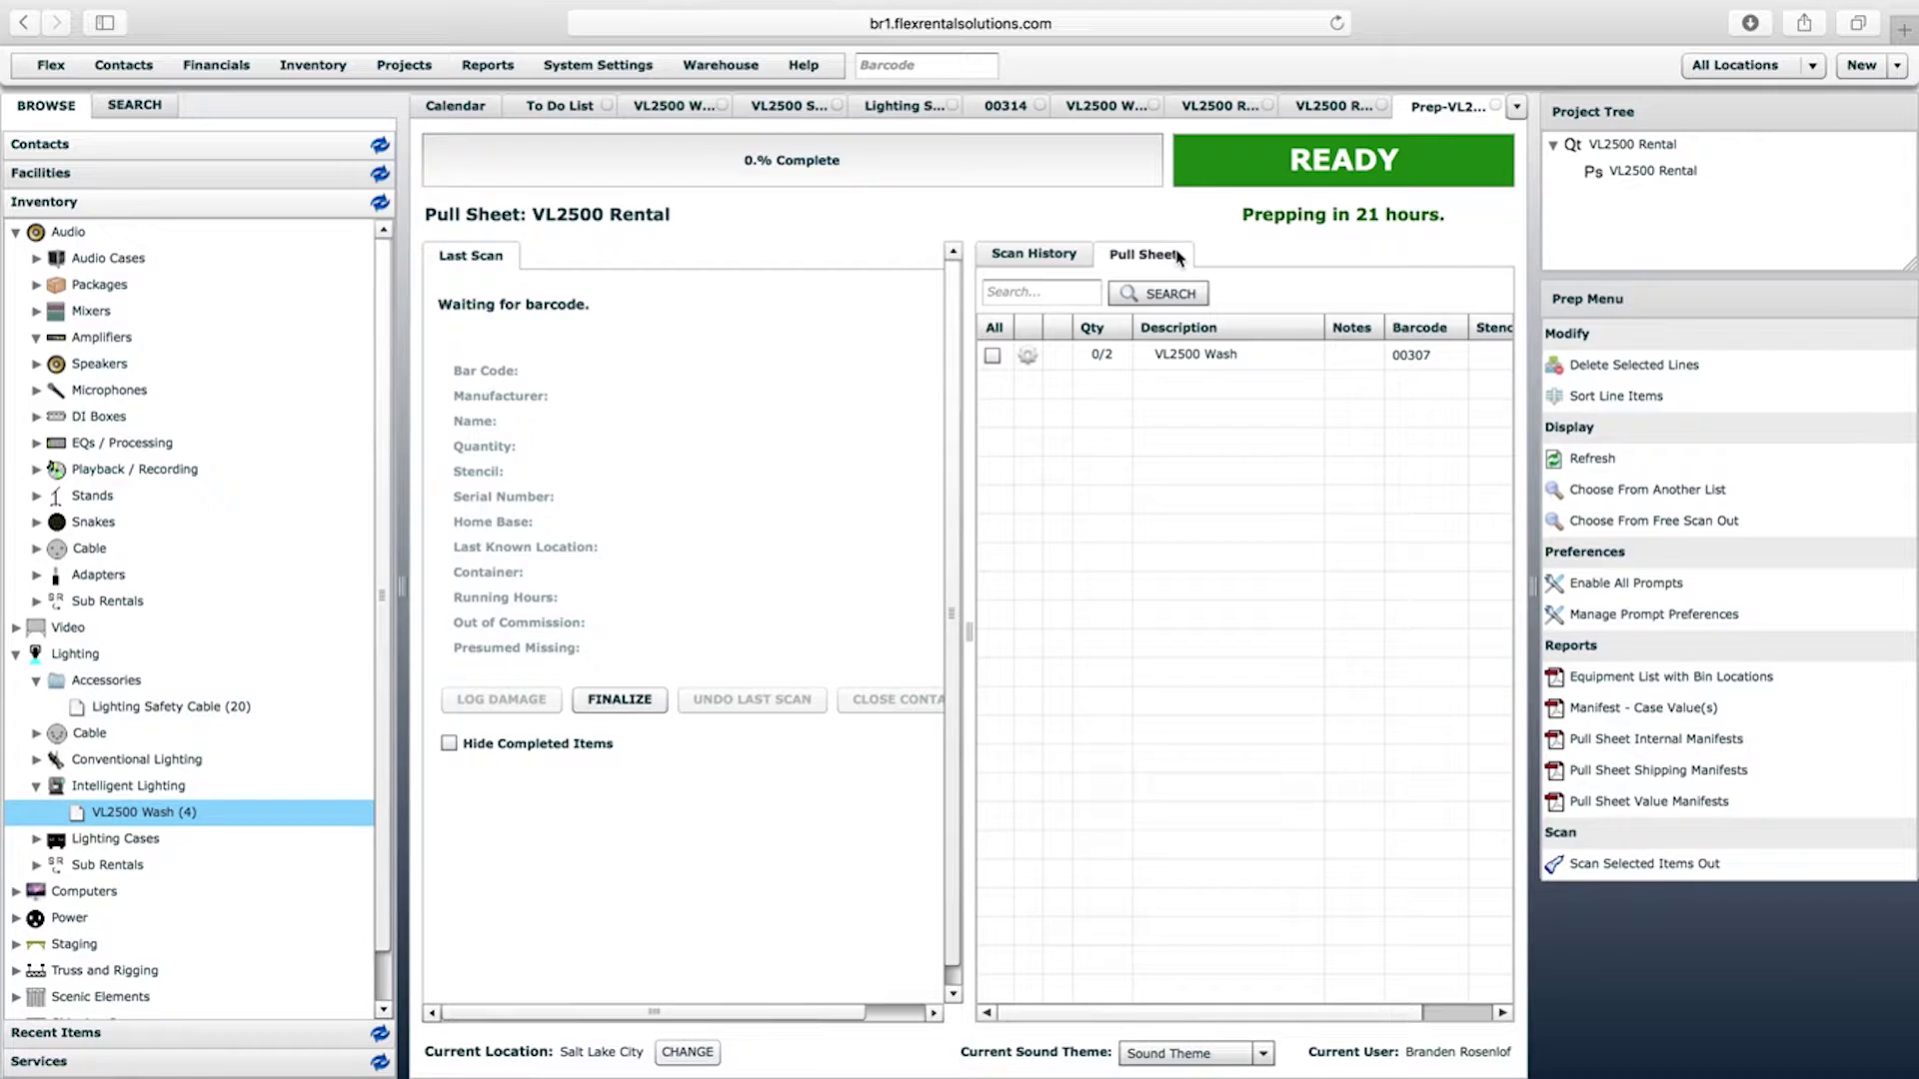
click(1109, 219)
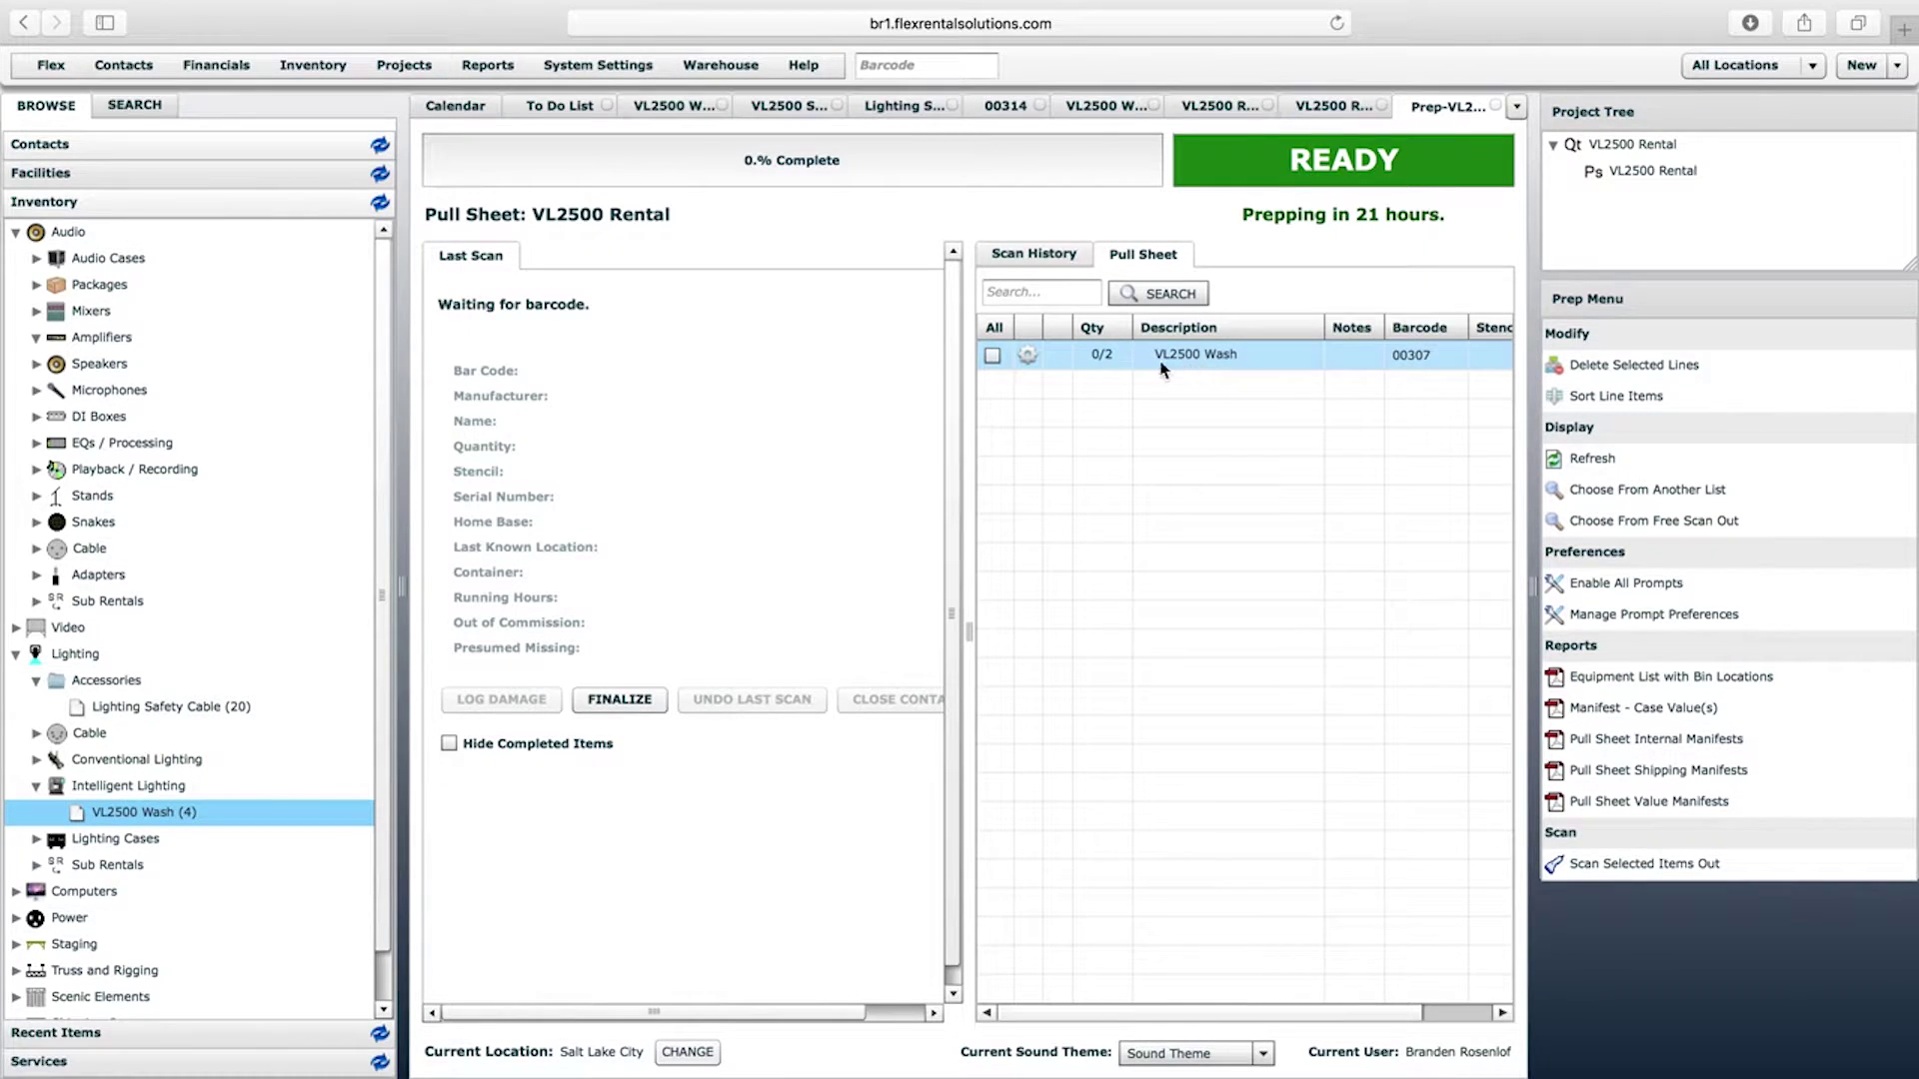
Try to scan shipping case 00314 into the VL2500 Rental prep, and cancel the request for more information
click(906, 64)
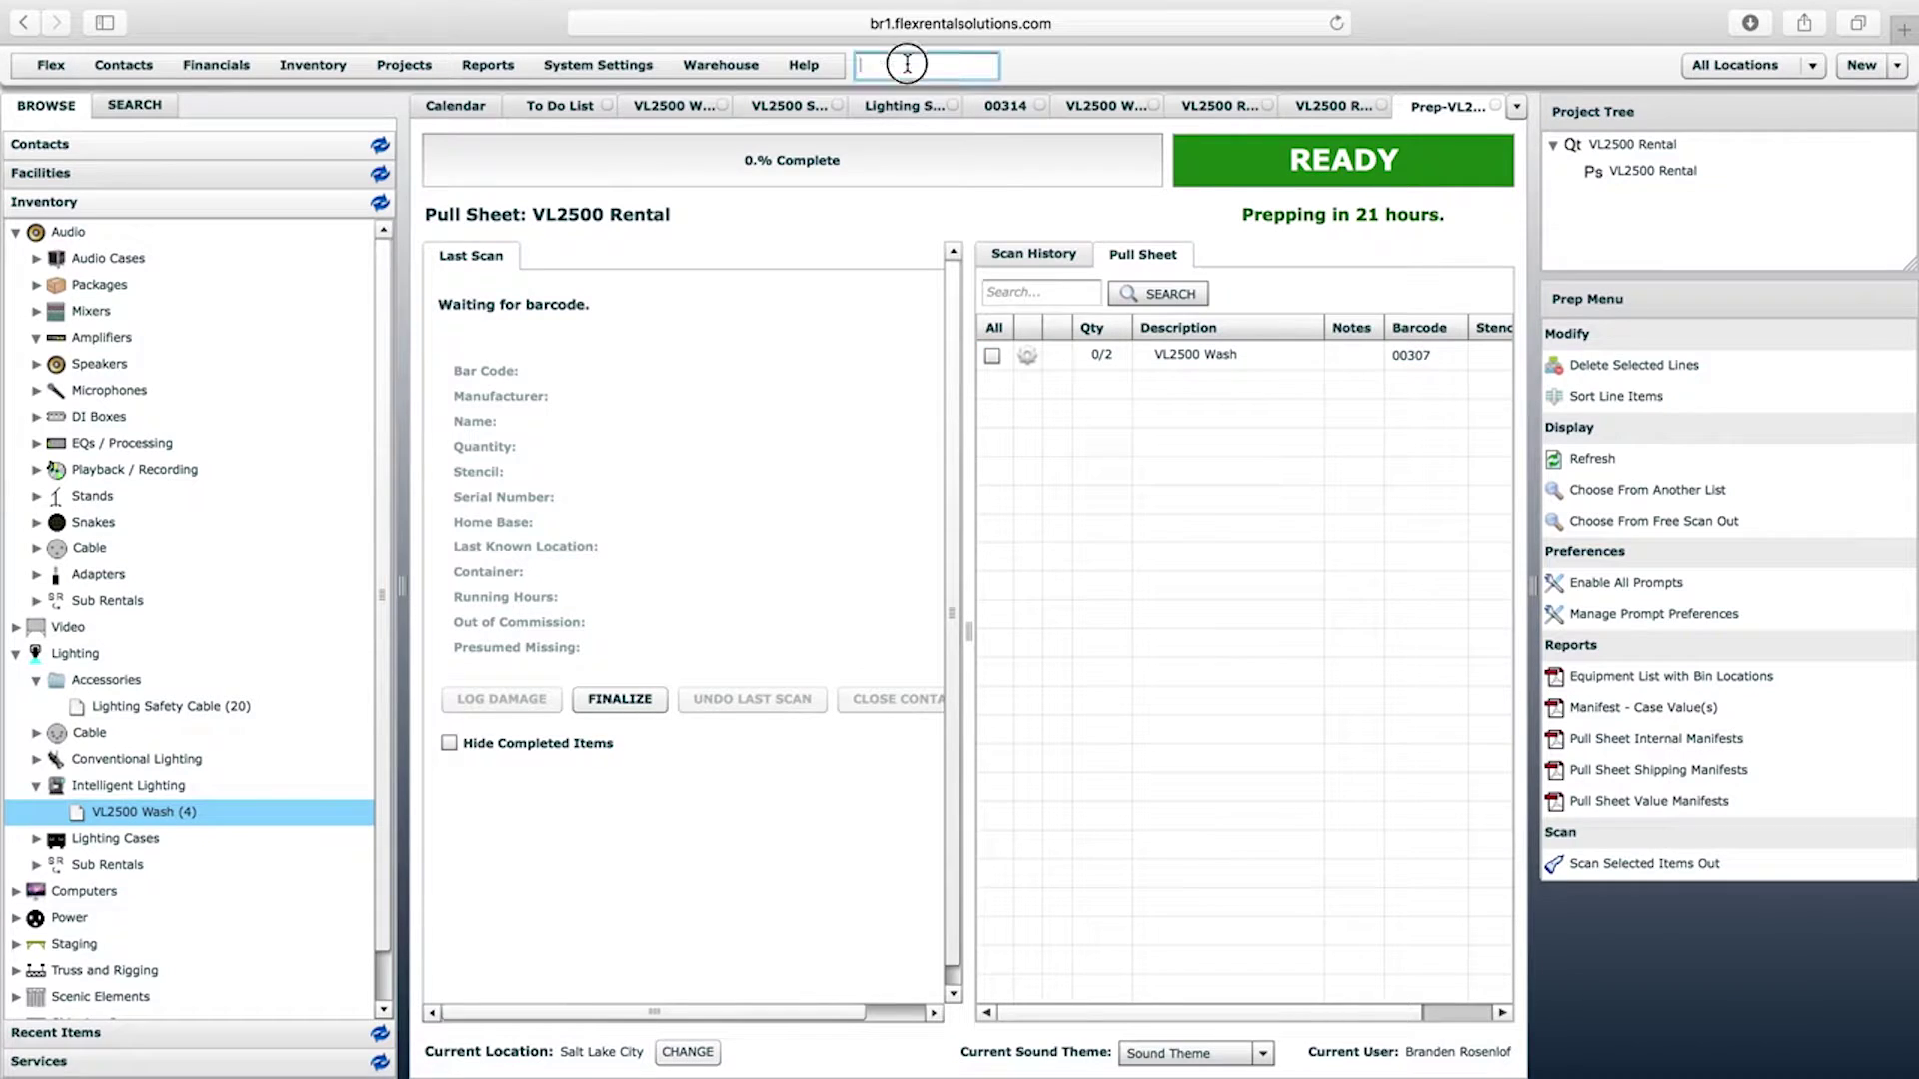
text(00314)
key(Return)
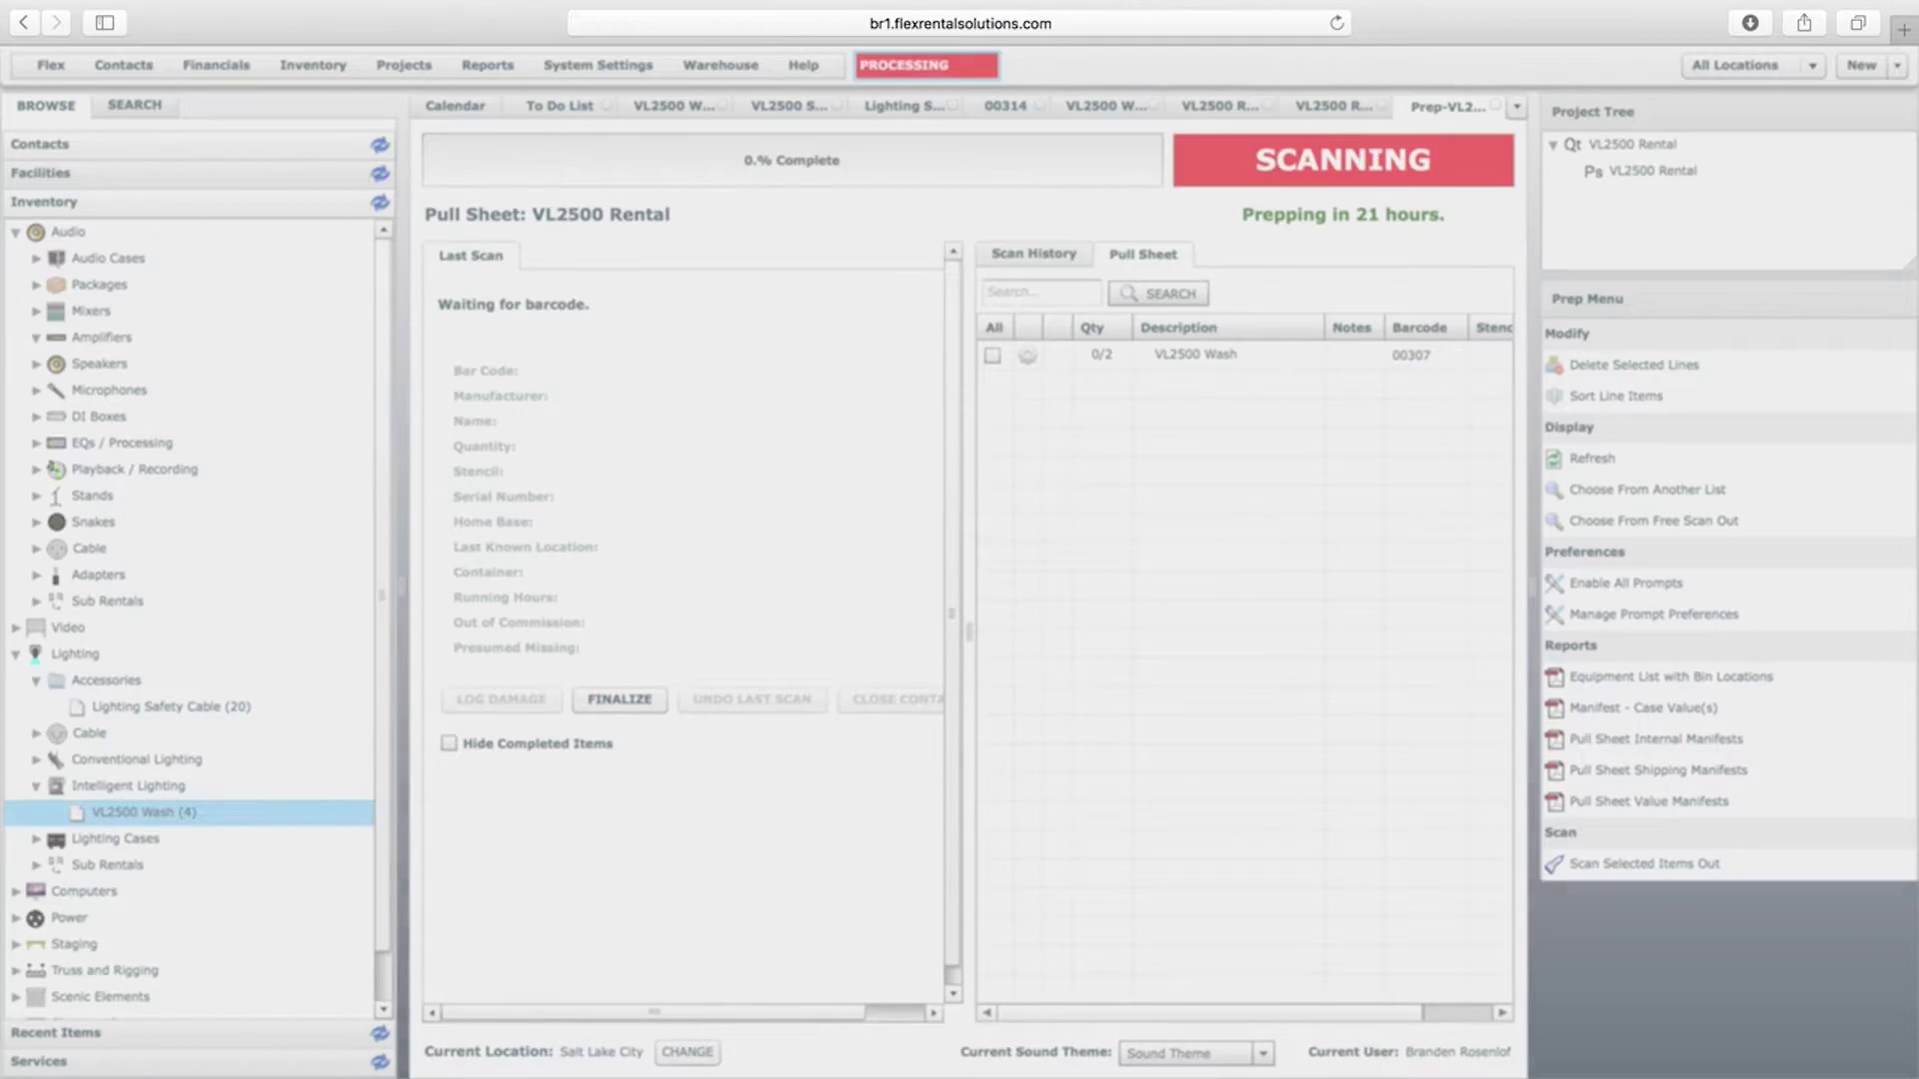
drag(468, 287, 933, 289)
click(933, 289)
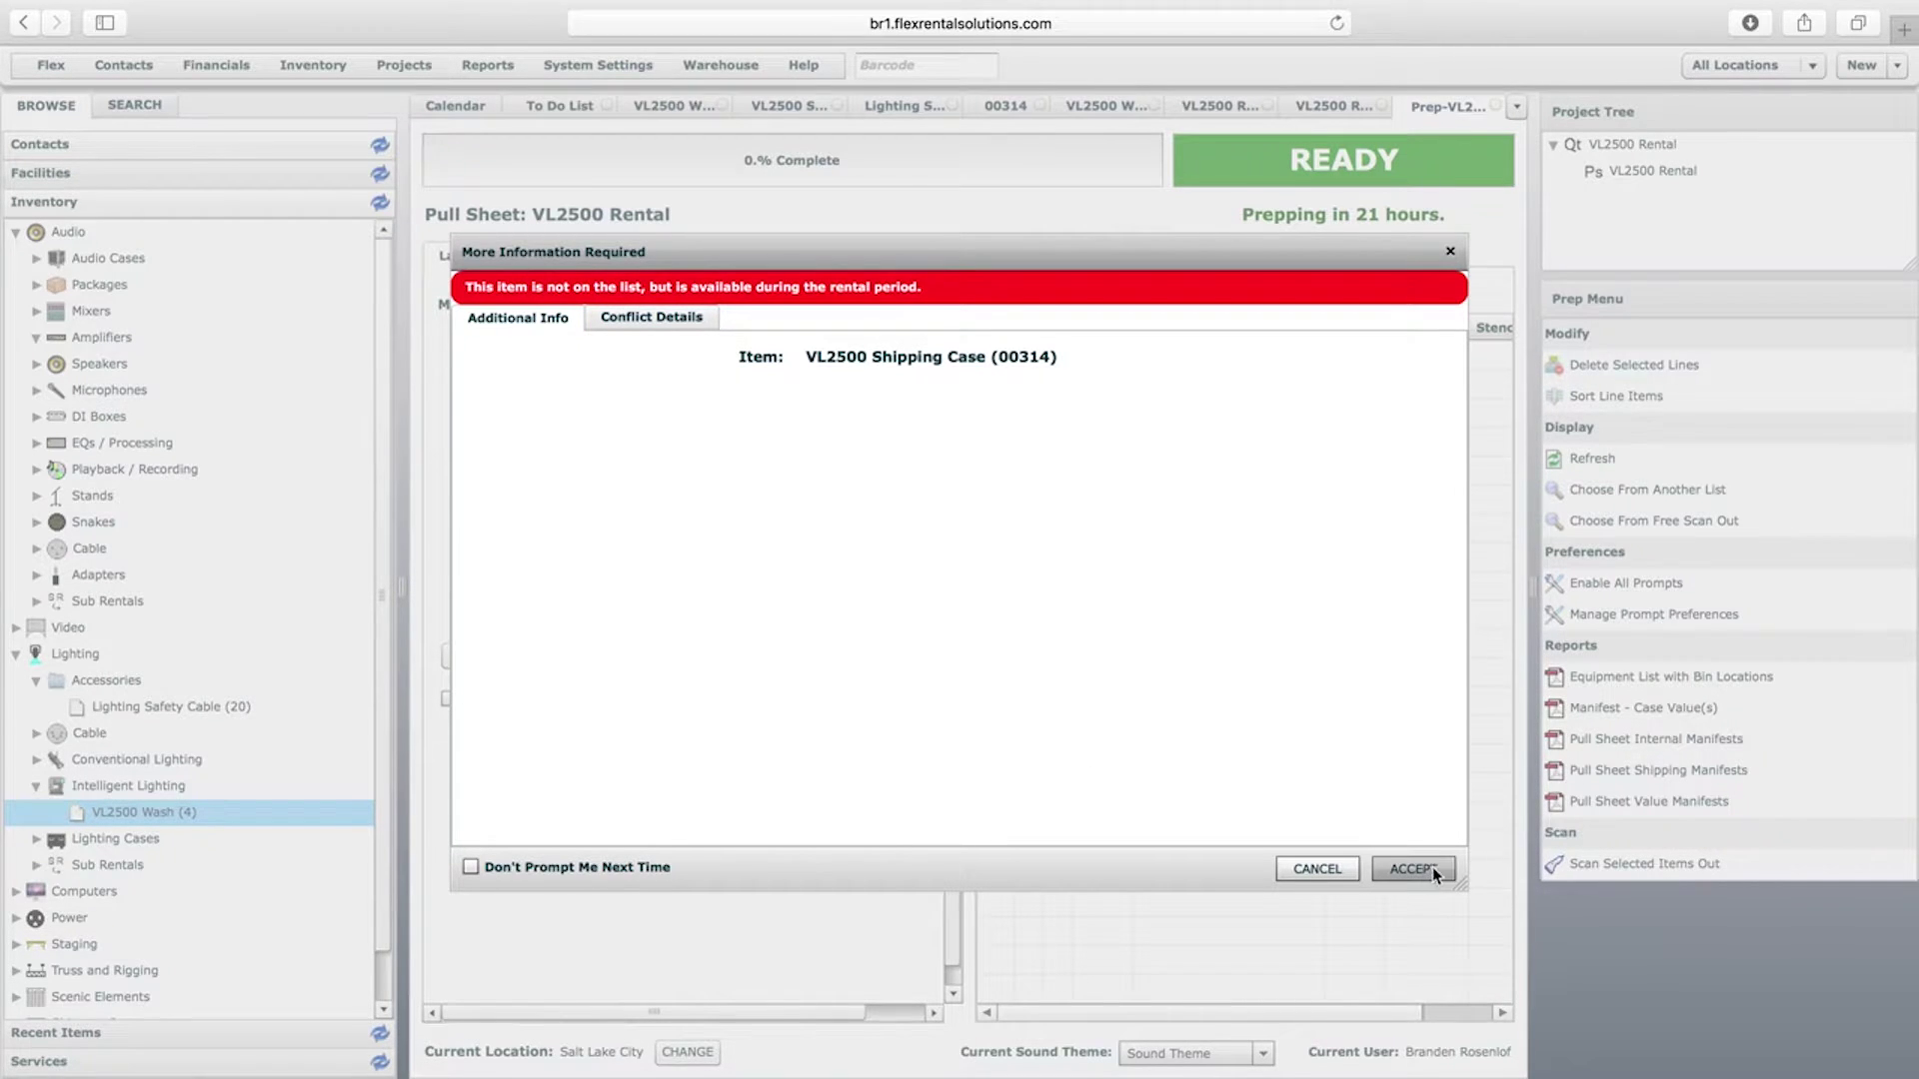
click(1315, 869)
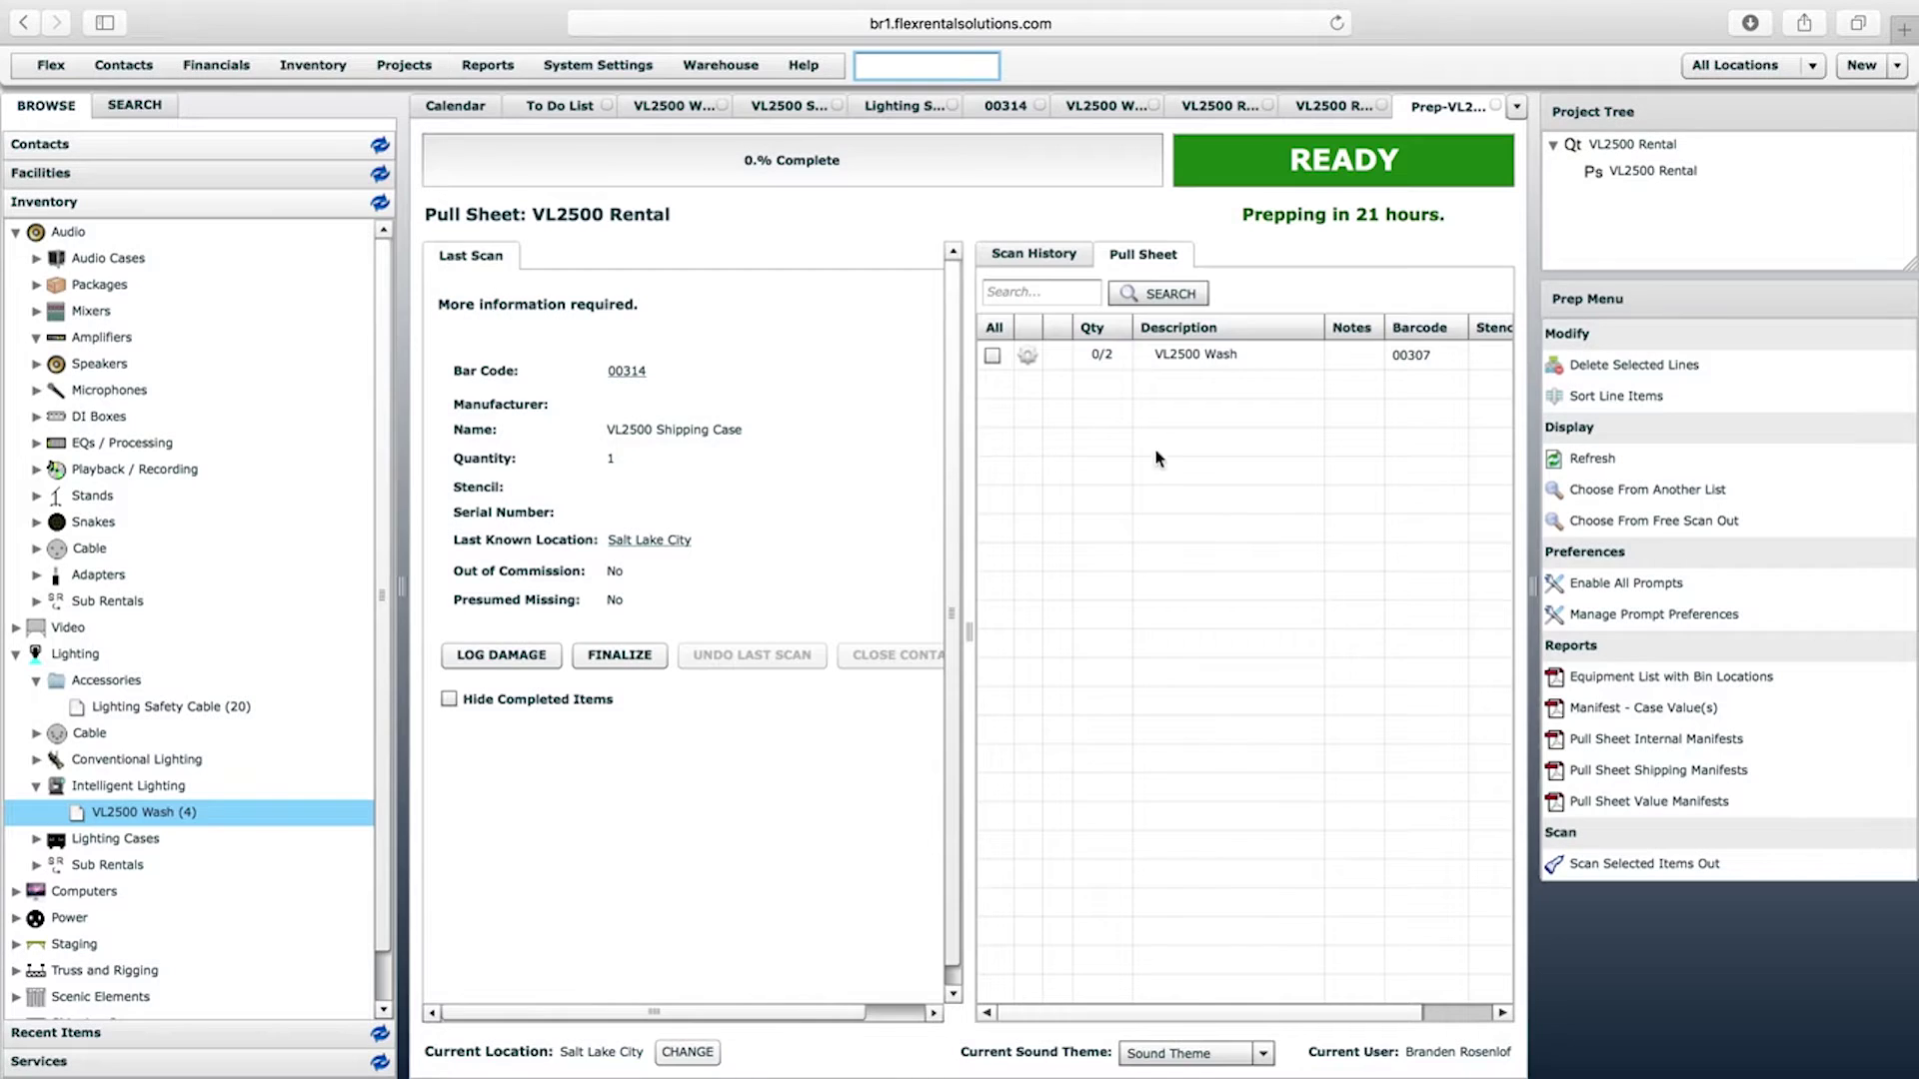
click(1101, 352)
click(1175, 369)
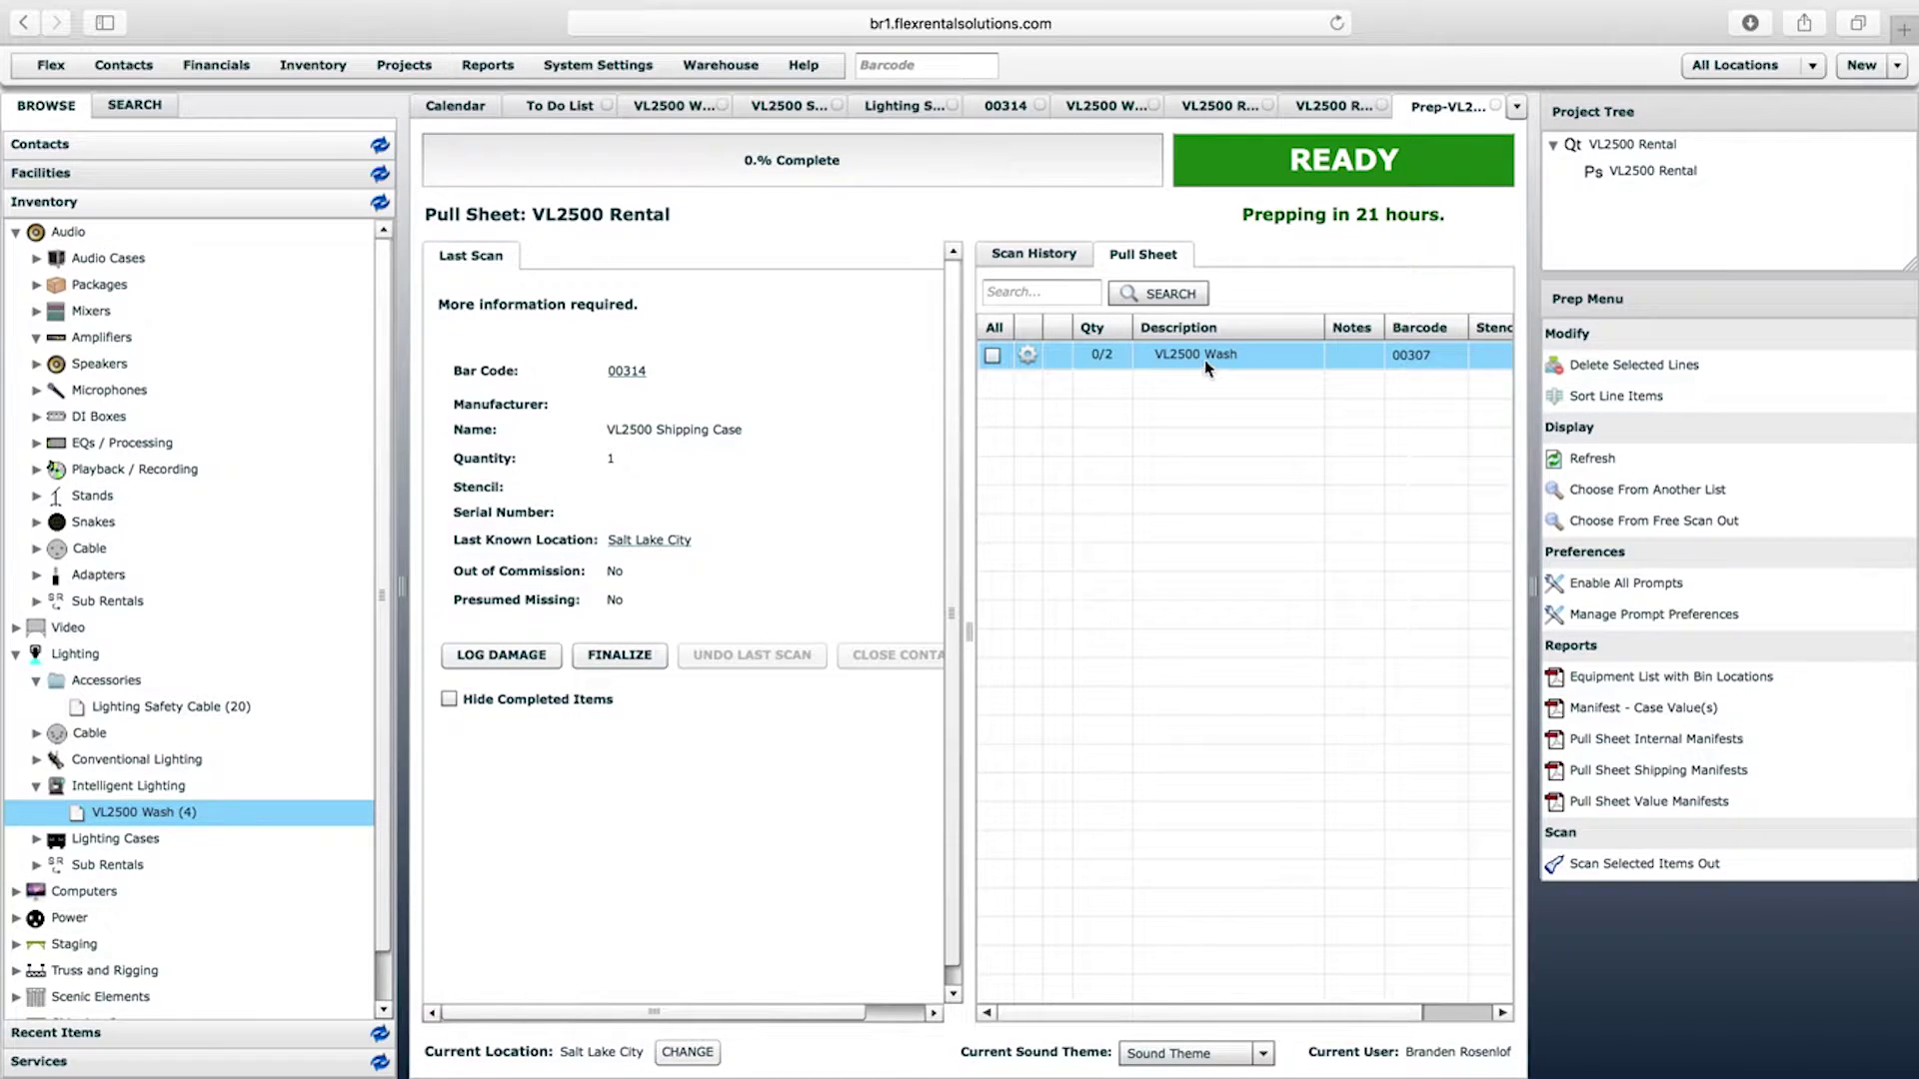
Change the VL2500 Wash model's structure preset to Serialized Model with Accessories and save the item
click(690, 108)
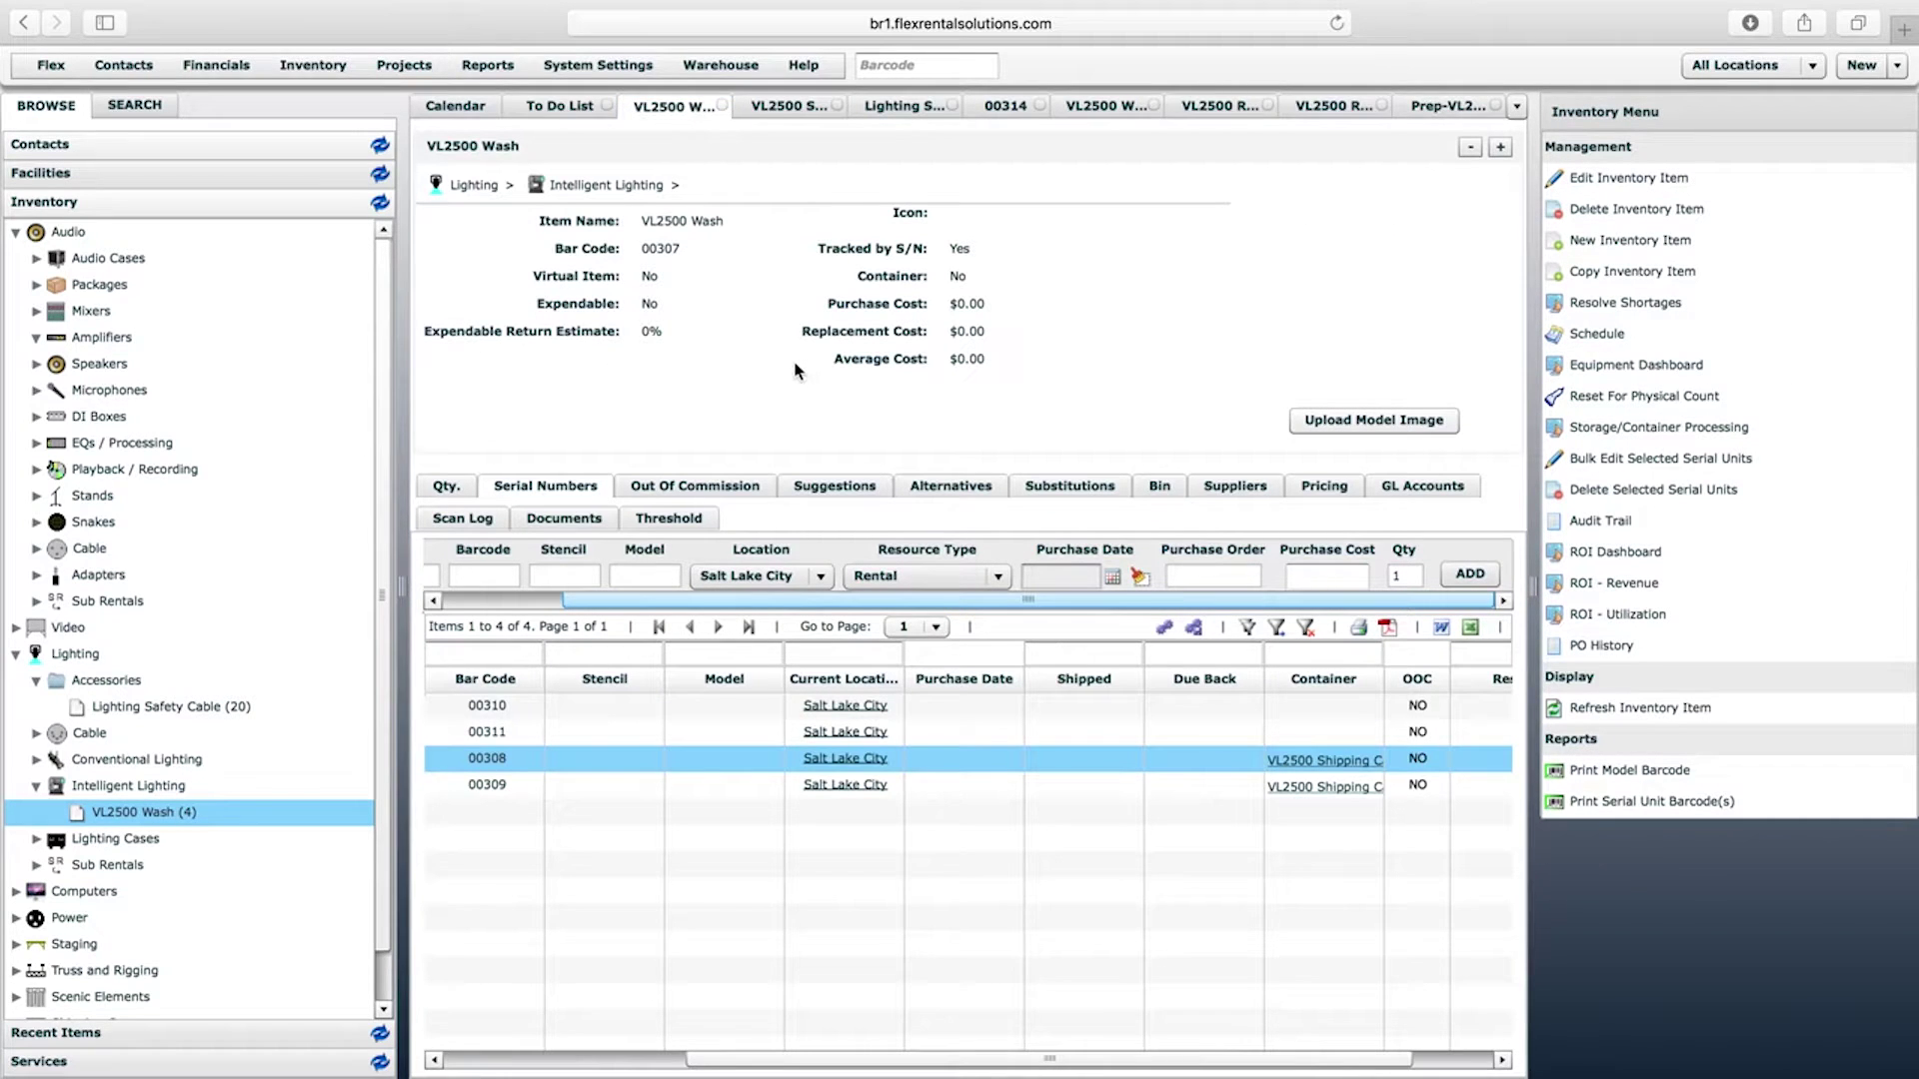
drag(640, 221, 765, 226)
click(766, 226)
click(1619, 180)
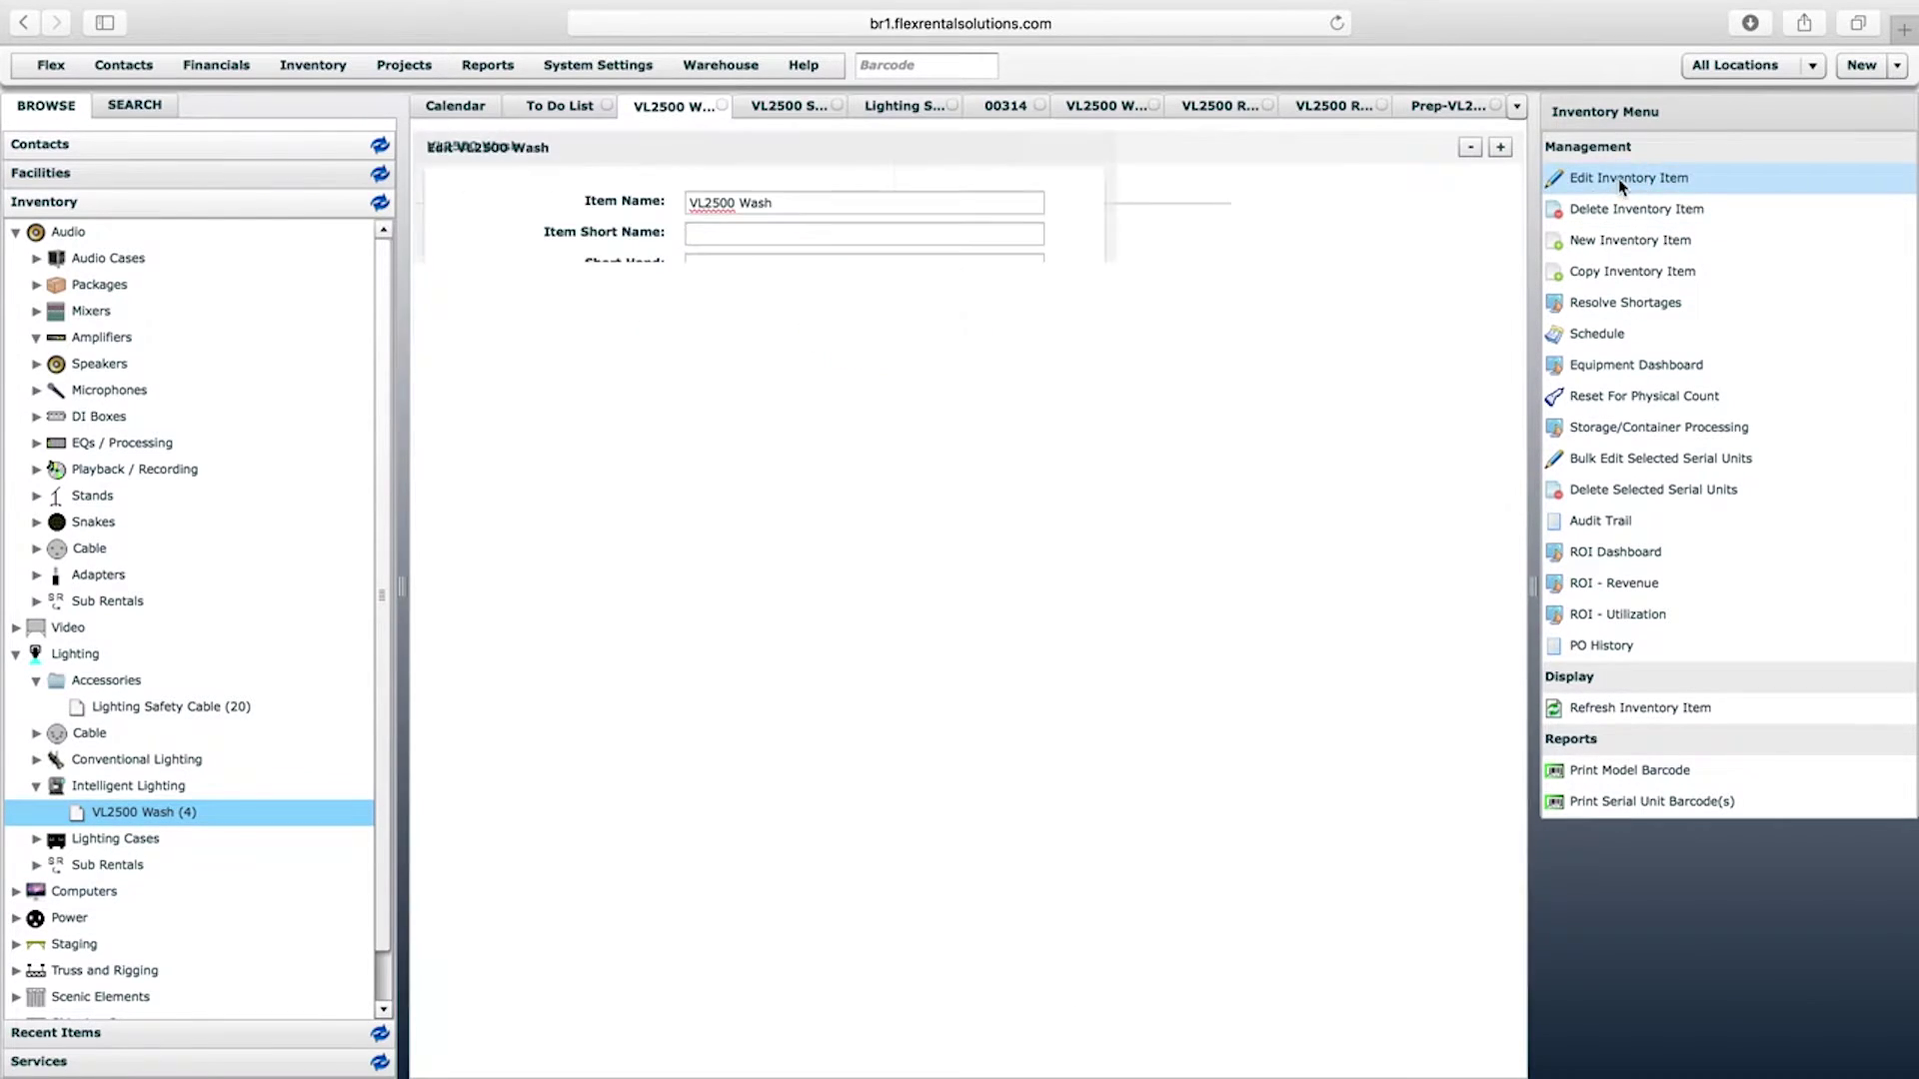
click(885, 799)
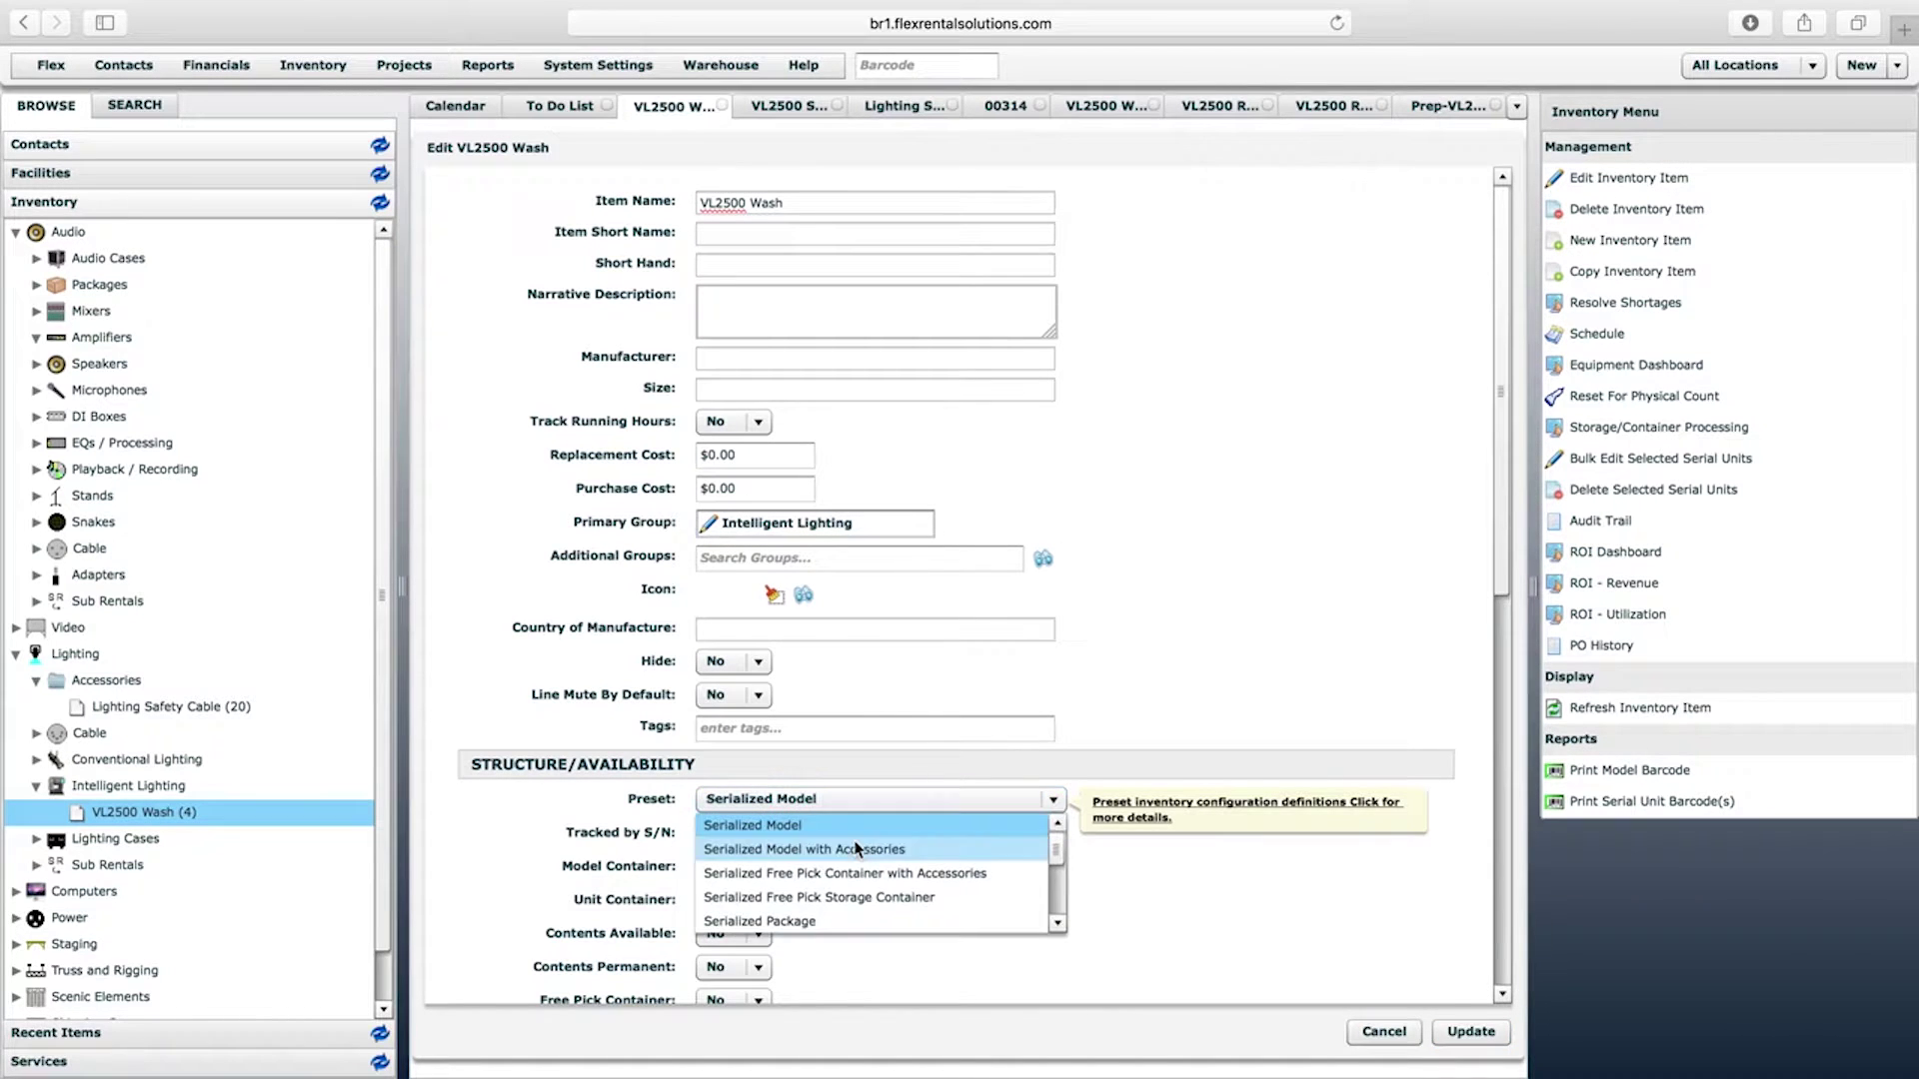
click(858, 845)
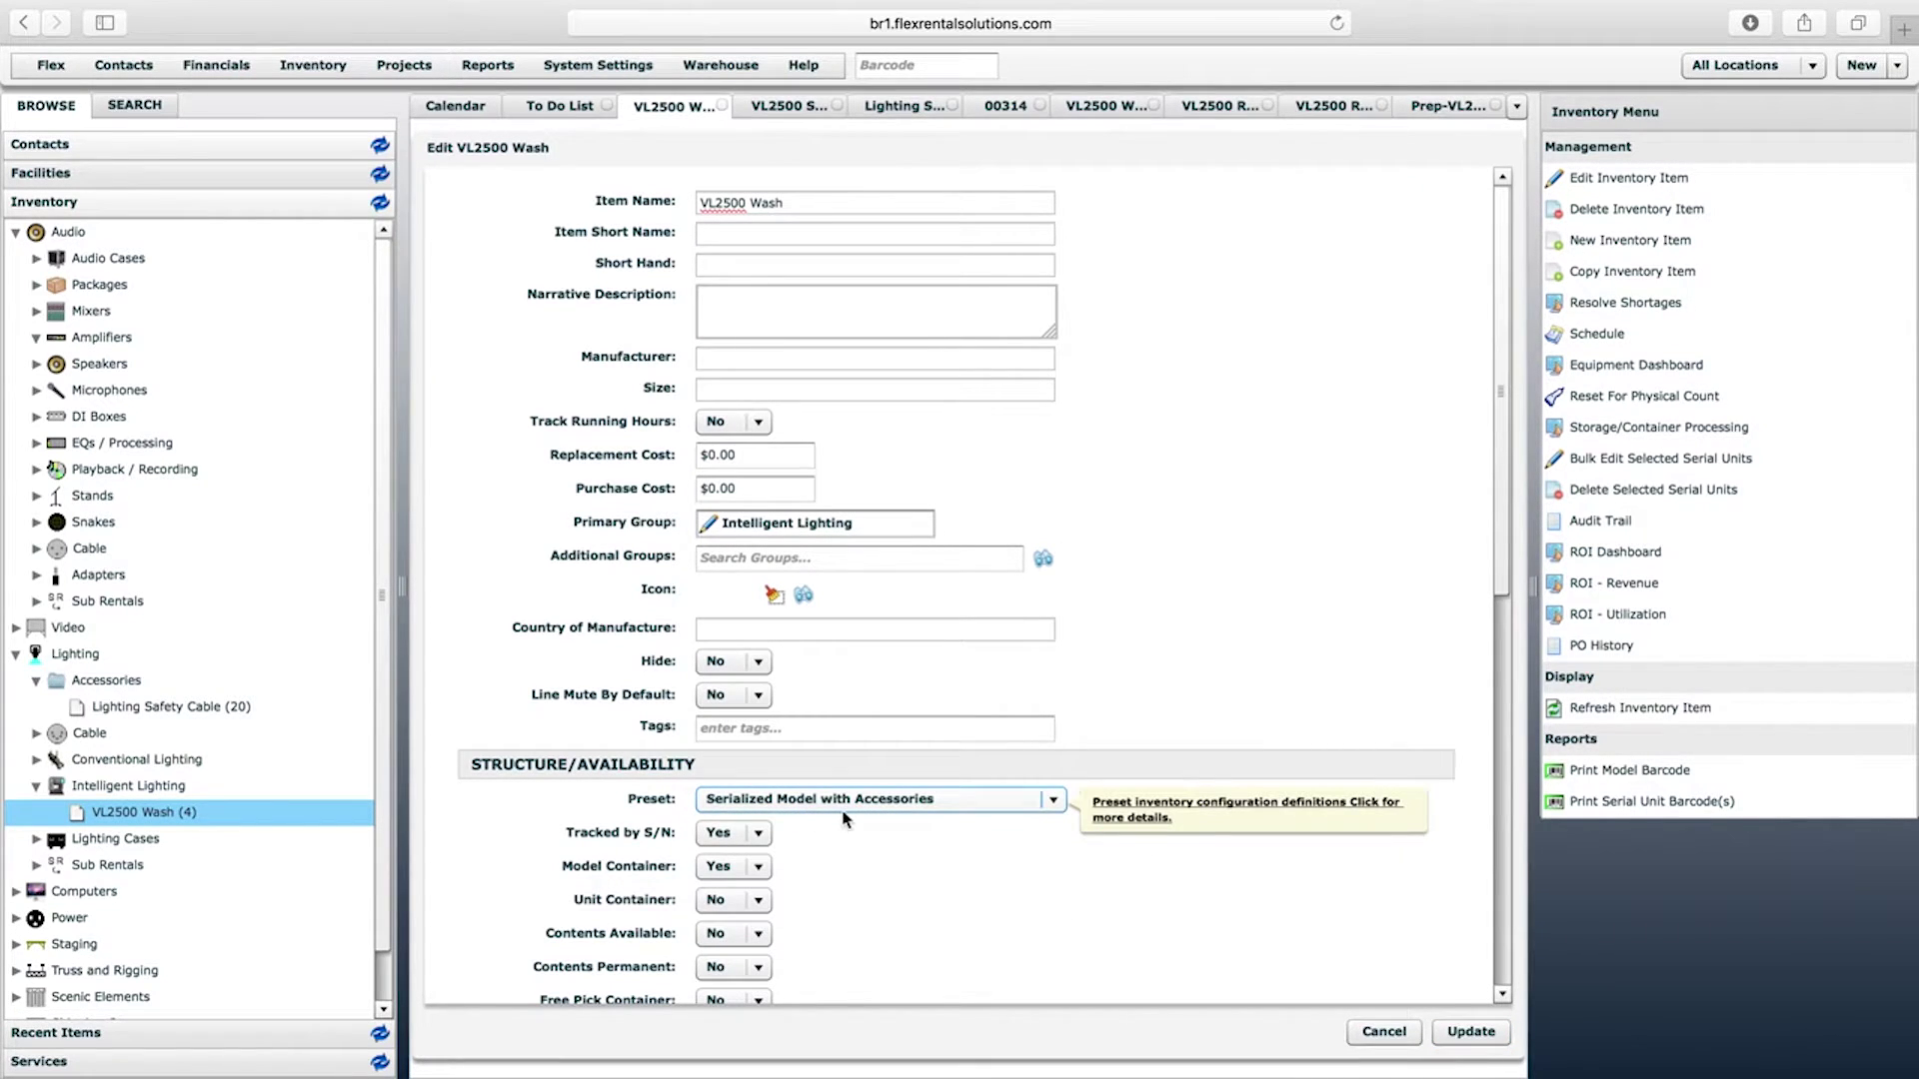
click(1471, 1031)
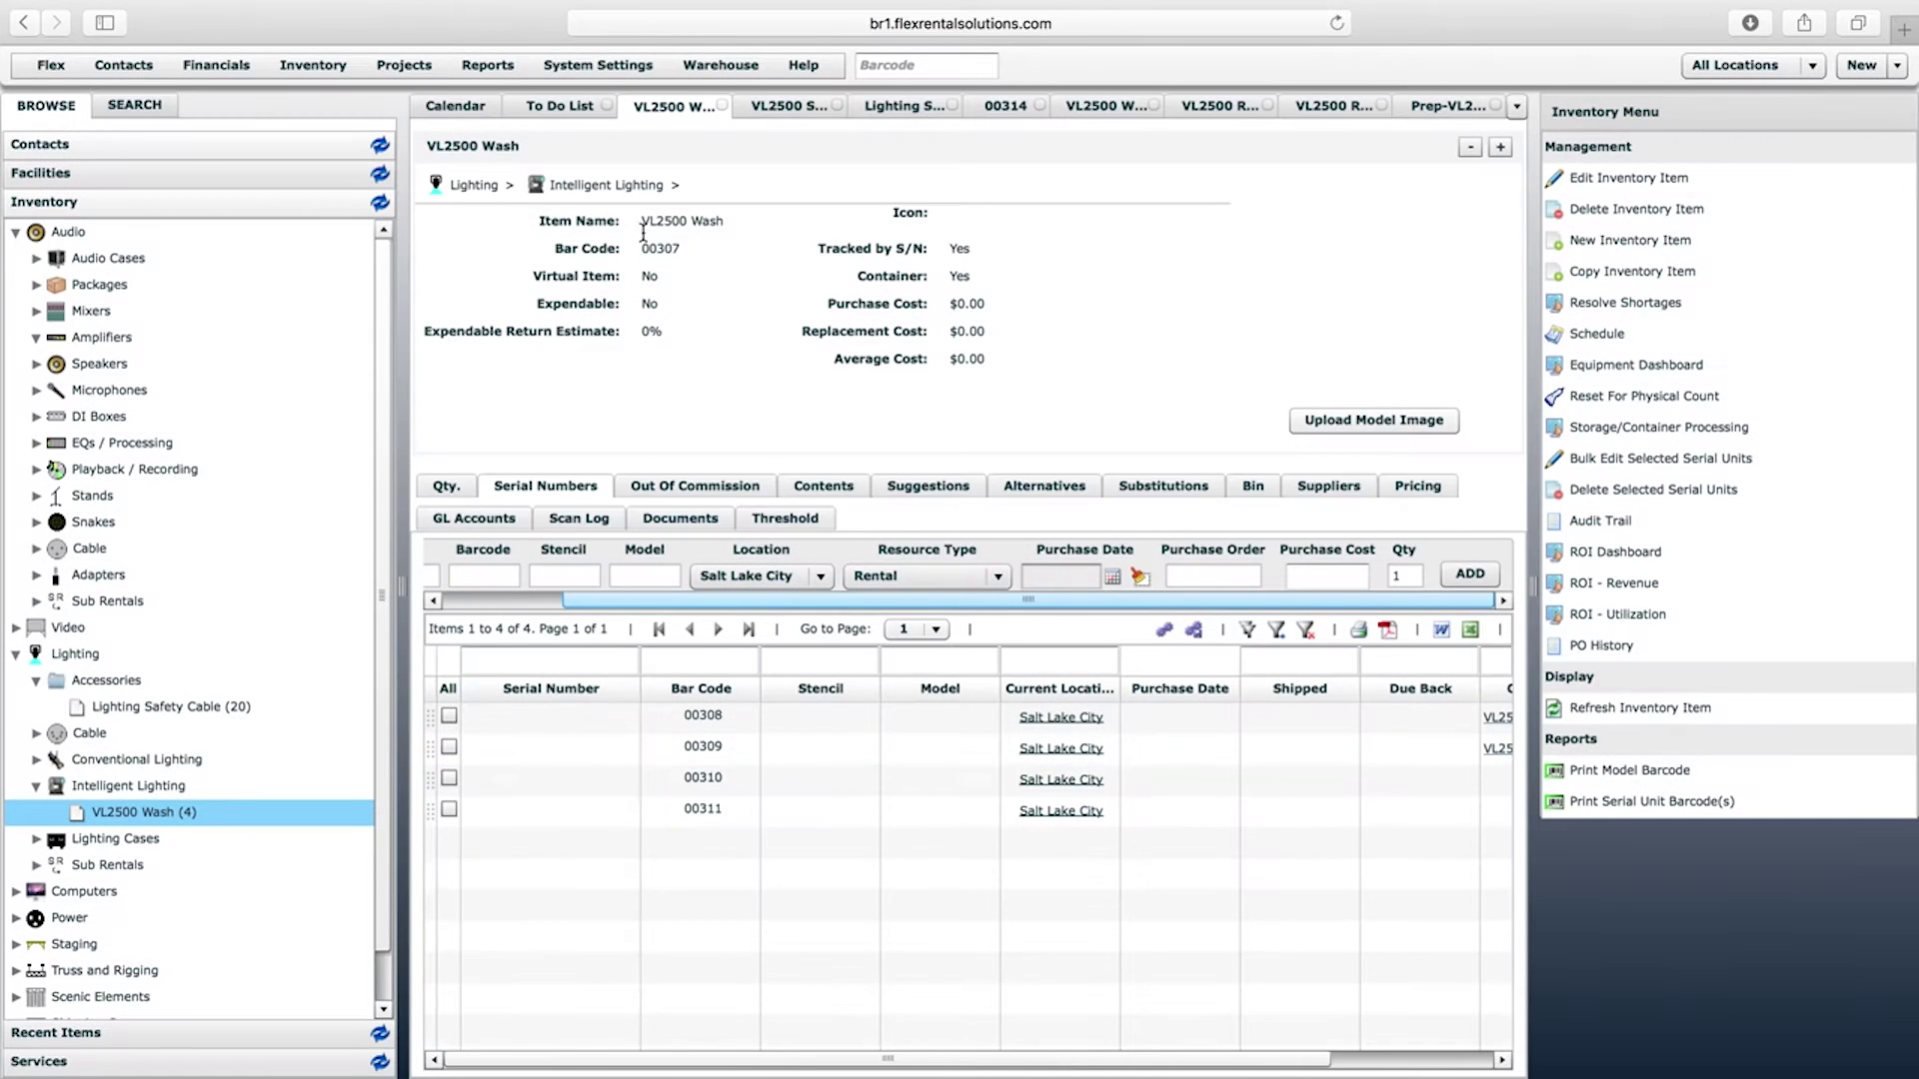
Add Lighting Safety Cable with a quantity of 2 to the VL2500 Wash model's contents
drag(640, 221, 728, 221)
click(724, 221)
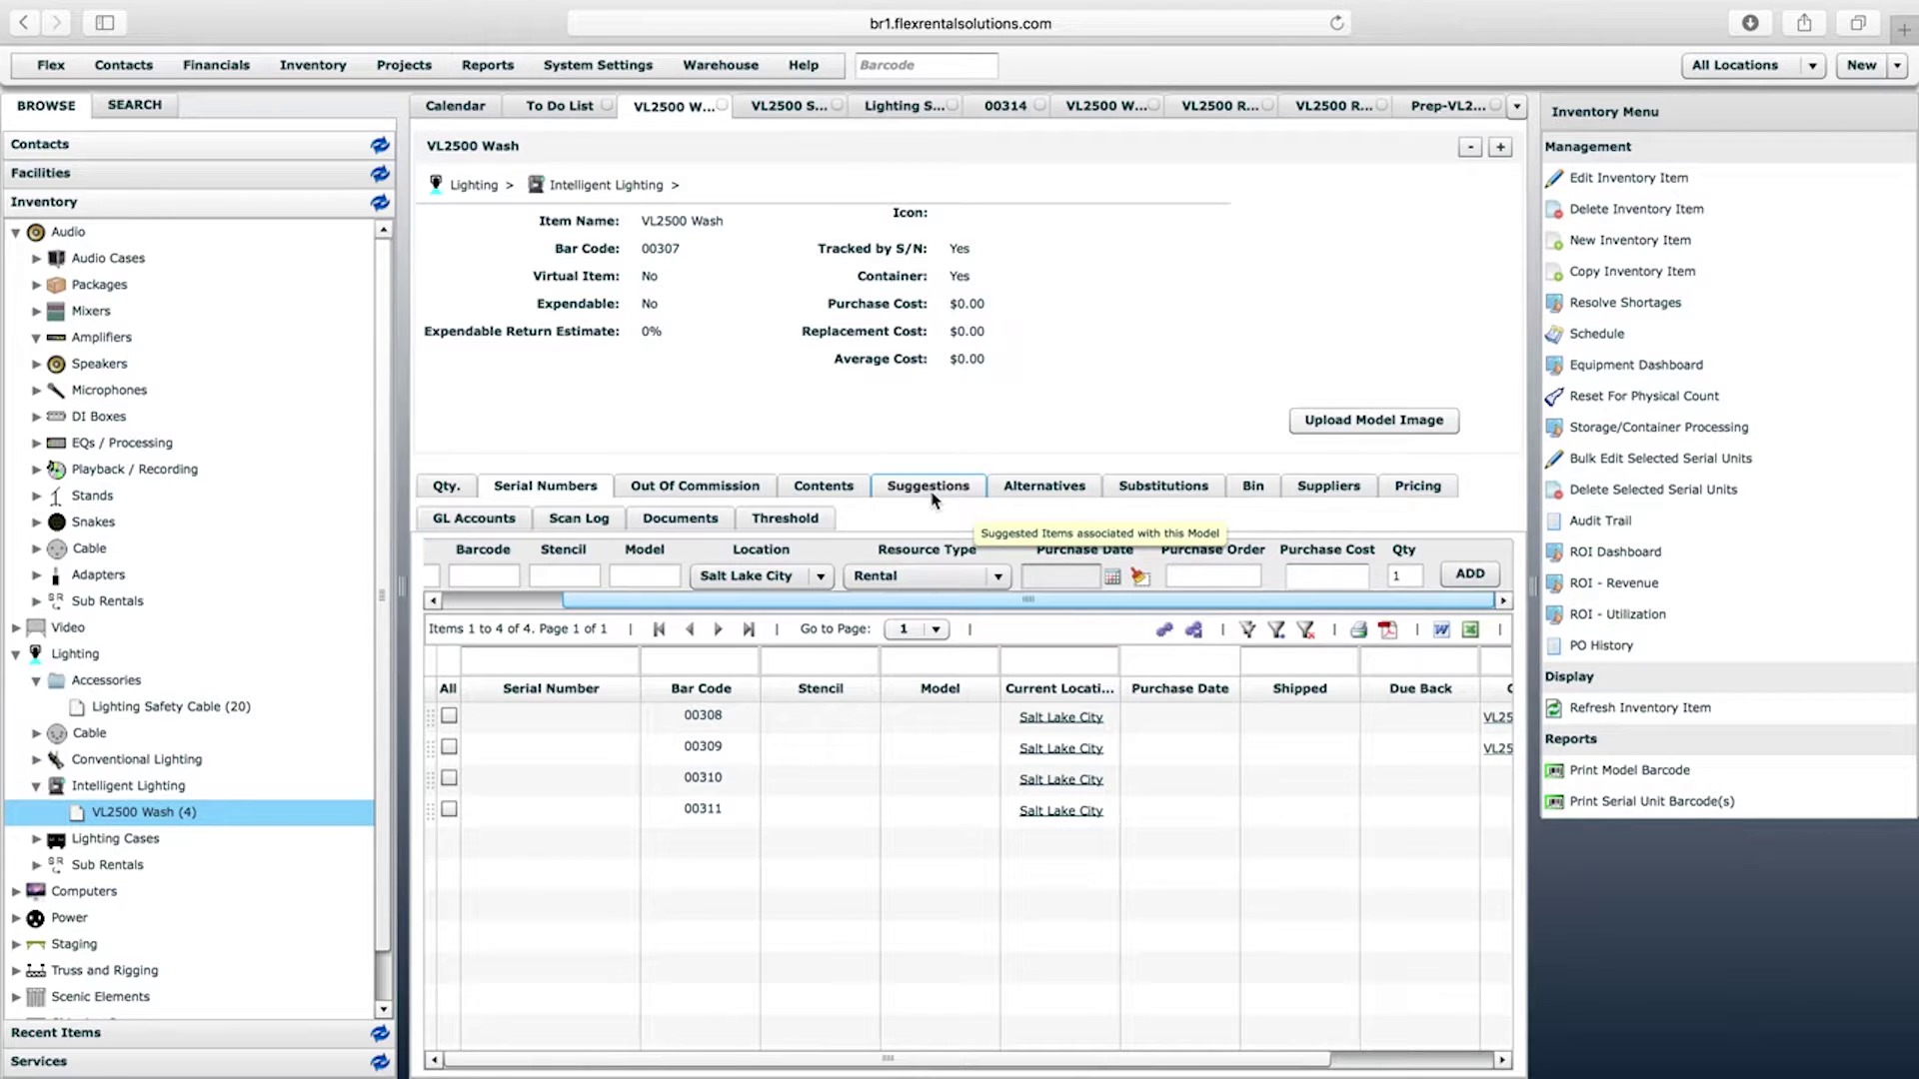
click(689, 222)
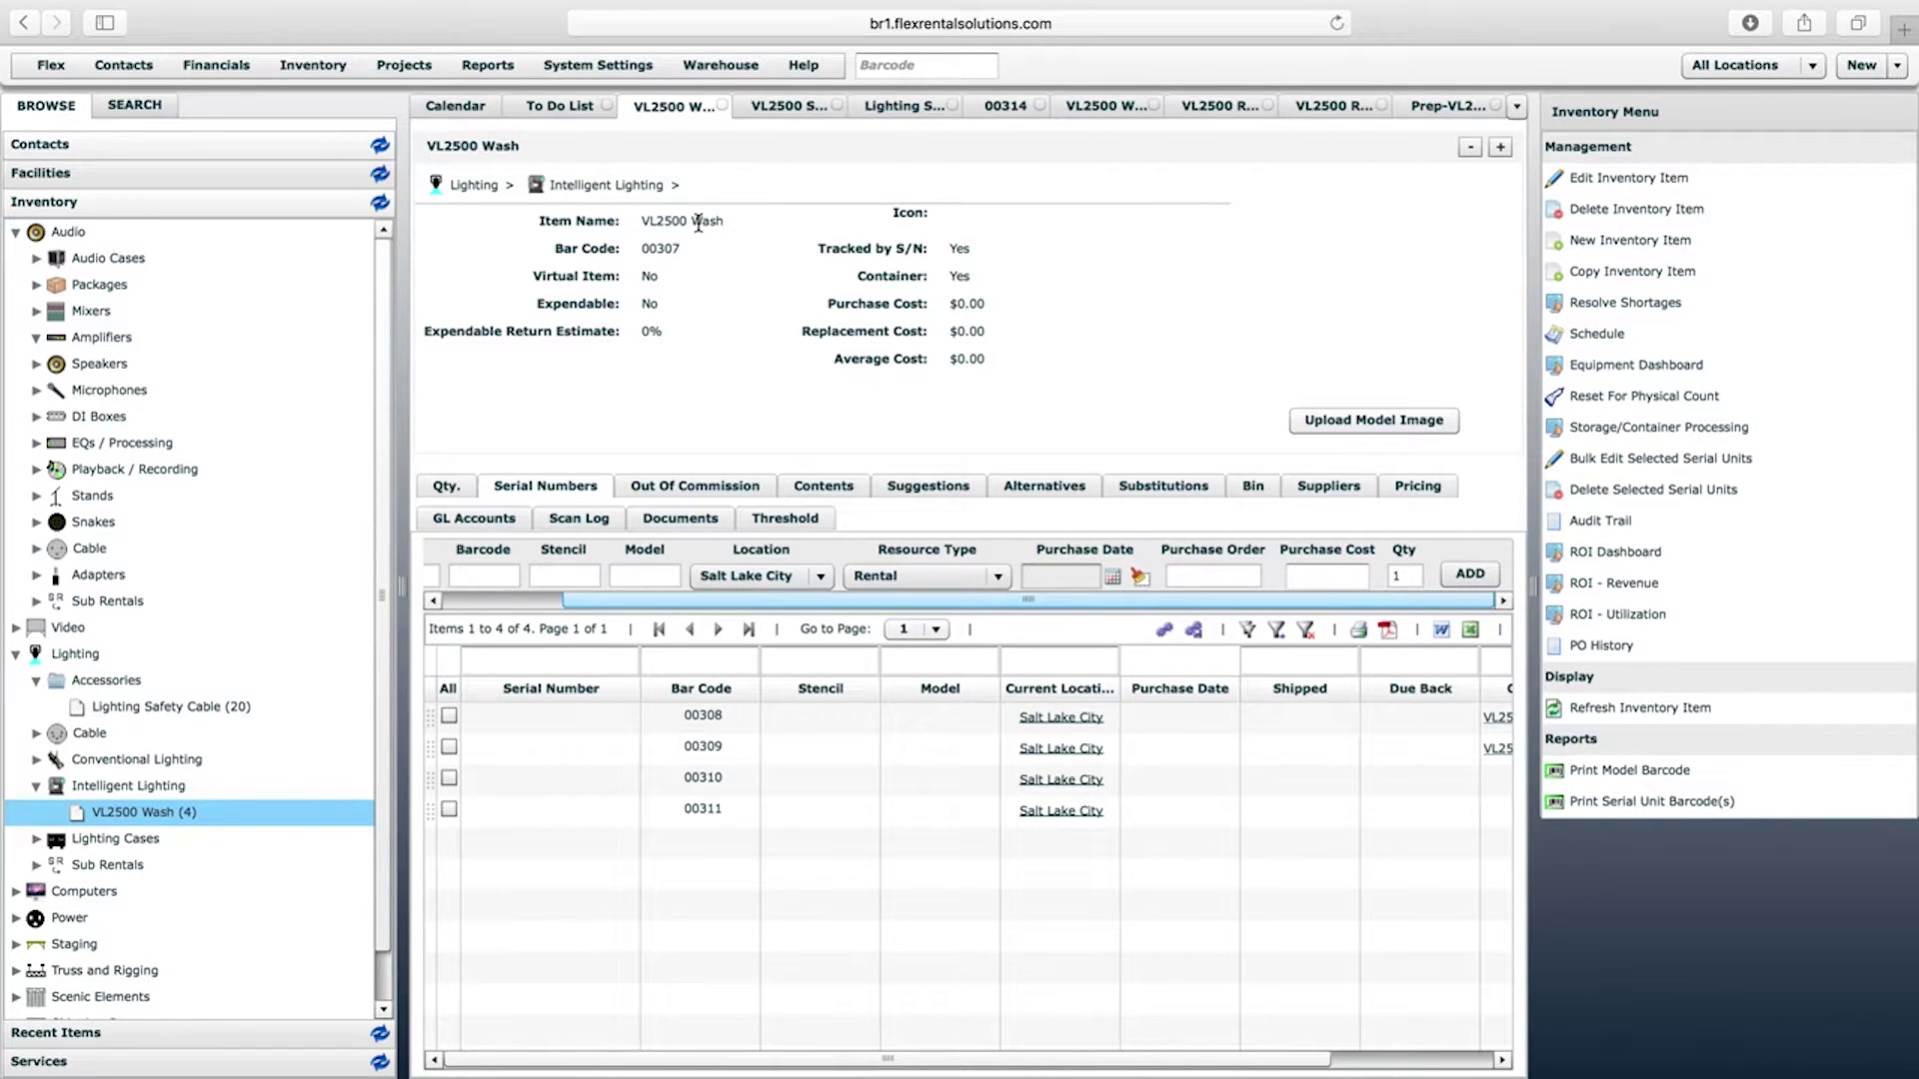
click(840, 493)
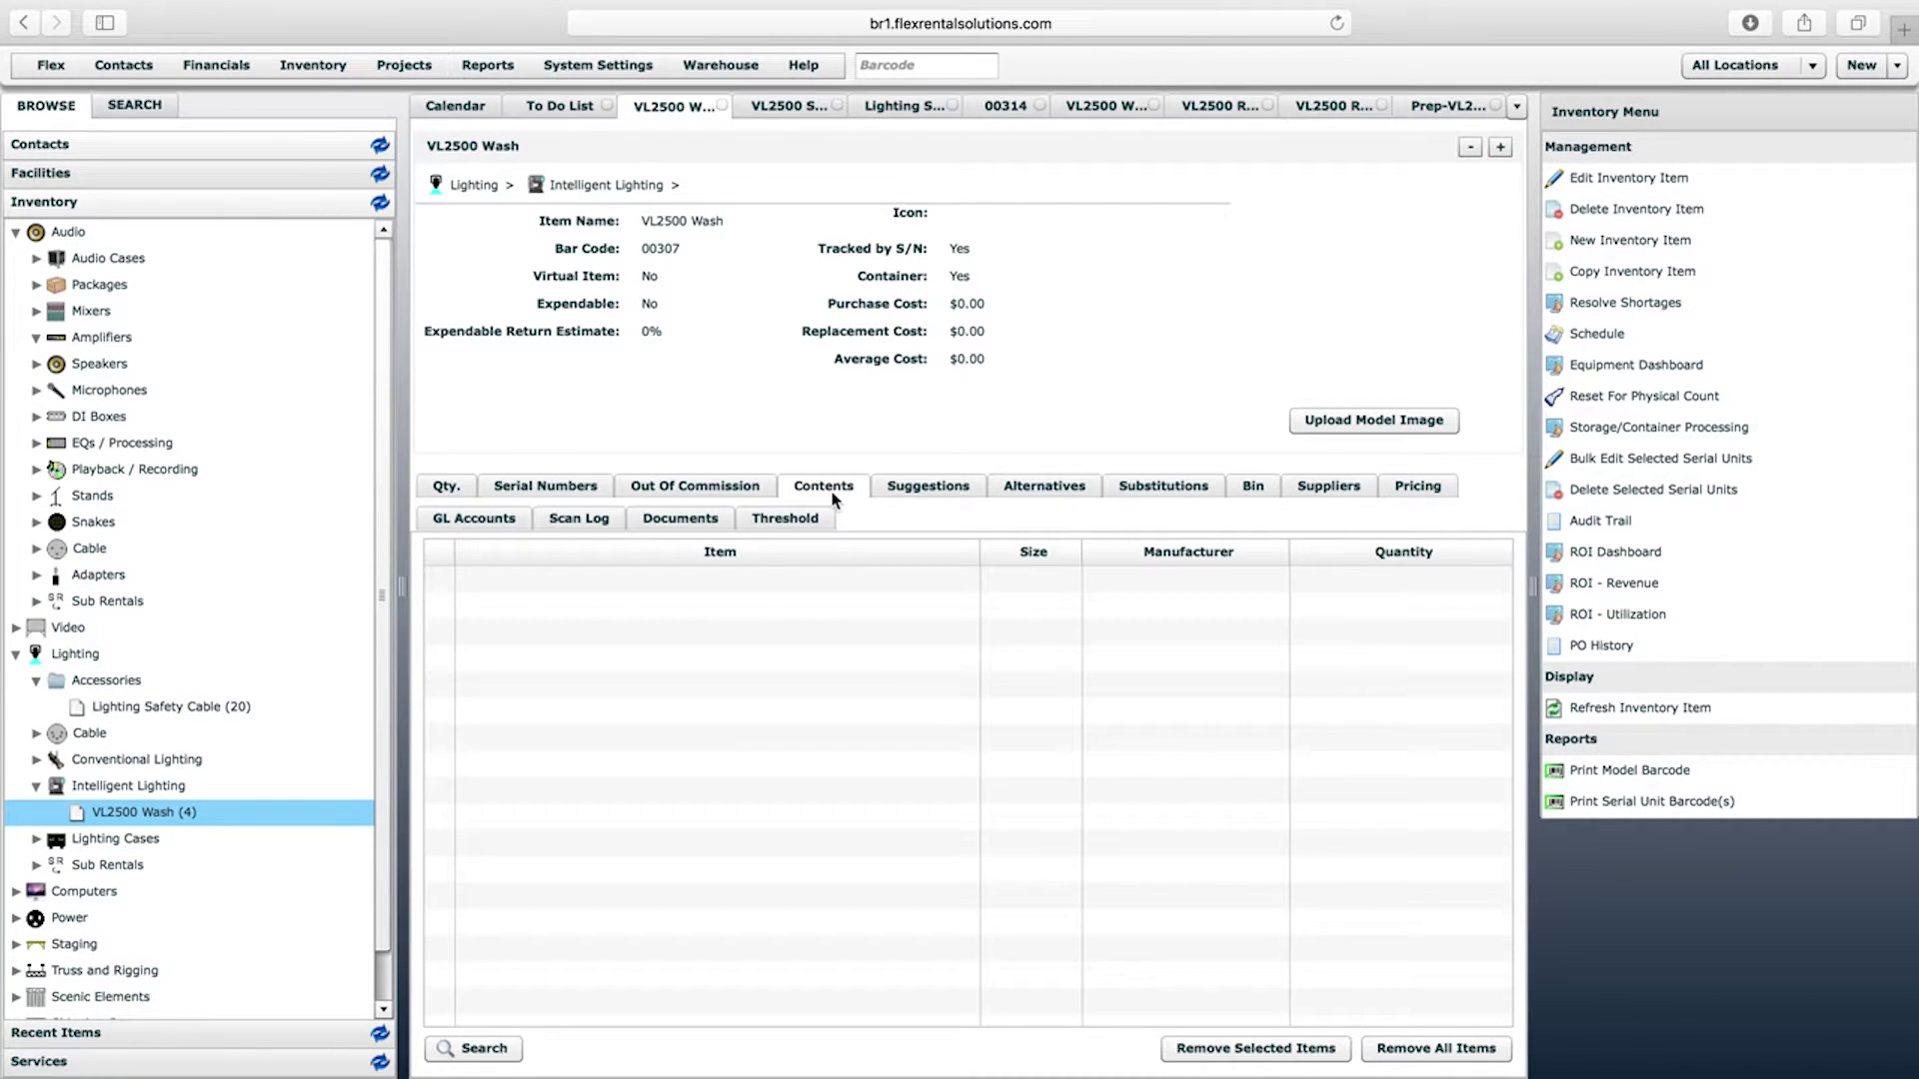
drag(643, 222, 705, 217)
click(705, 217)
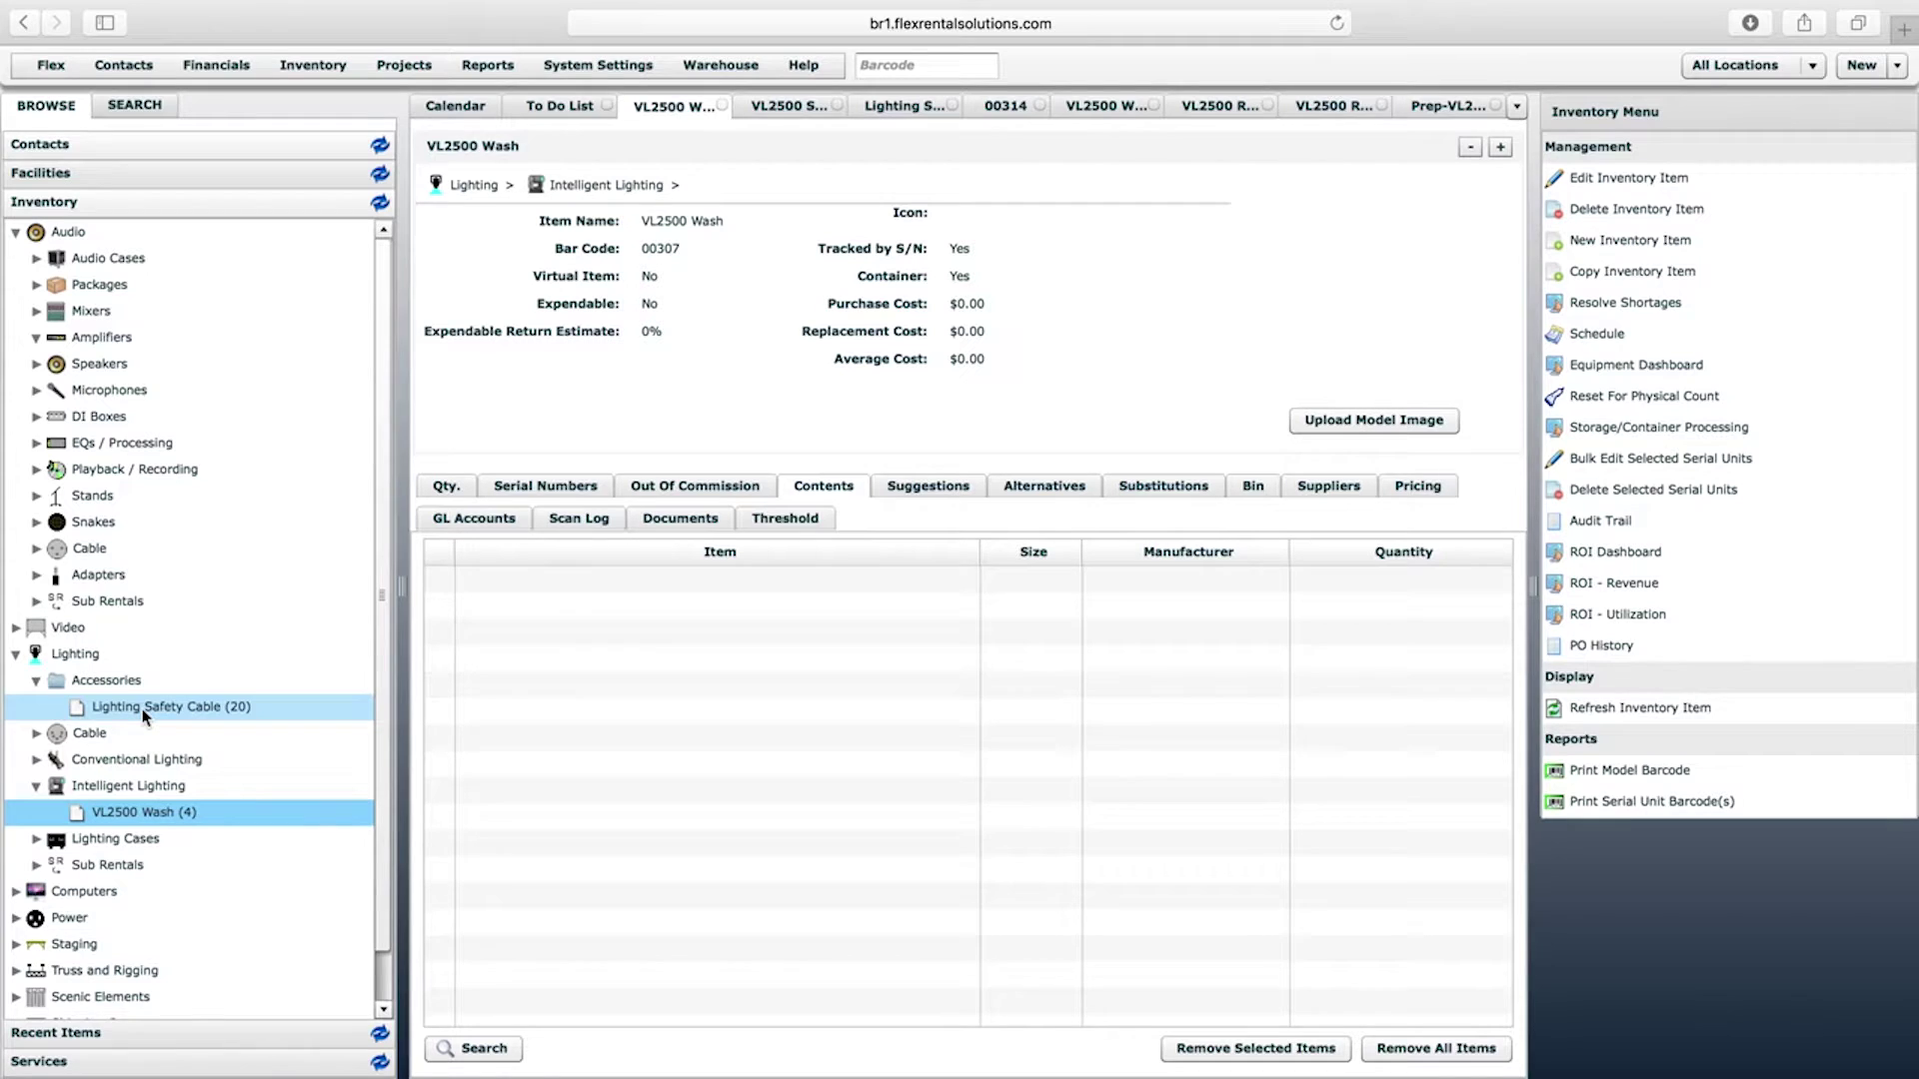
drag(142, 709, 668, 633)
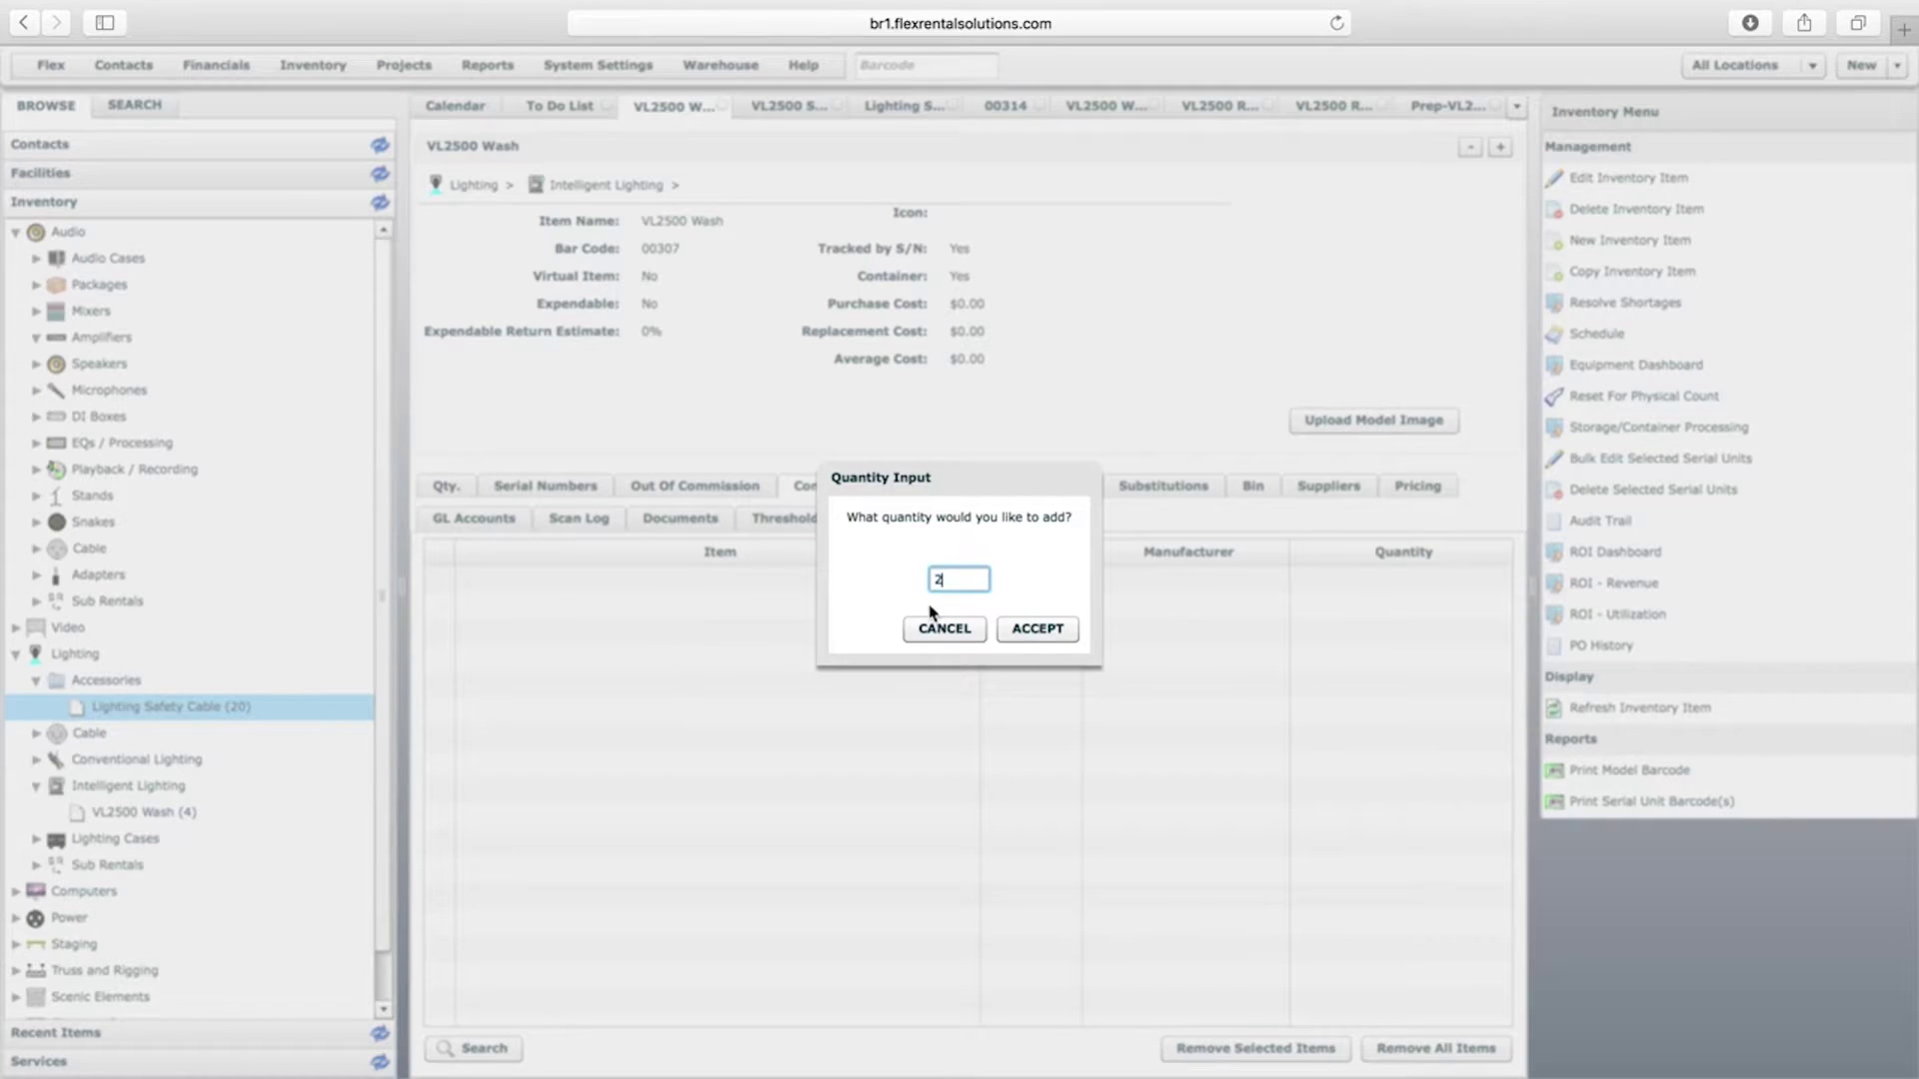
click(1040, 627)
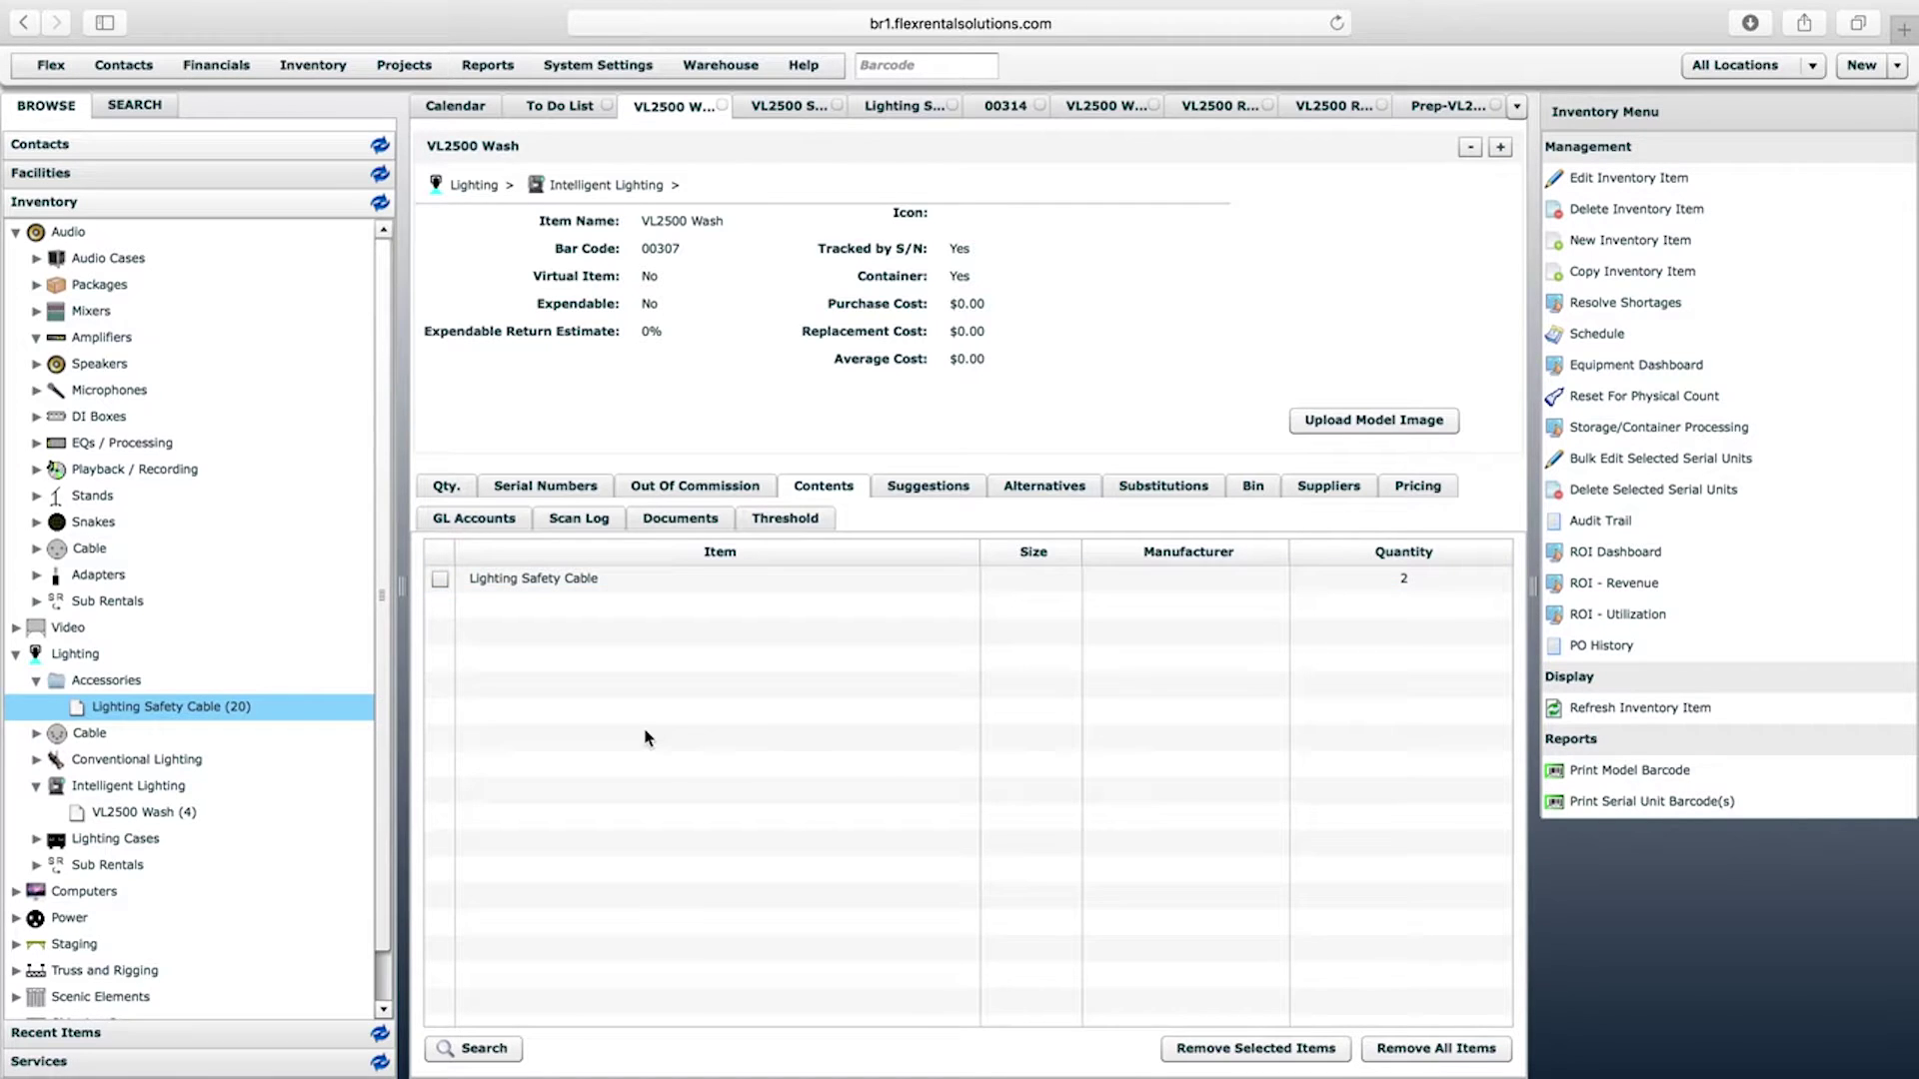
Add VL2500 Shipping Case from Lighting Cases to the VL2500 Wash model's contents with a quantity of 0.5
click(380, 619)
drag(380, 620, 378, 676)
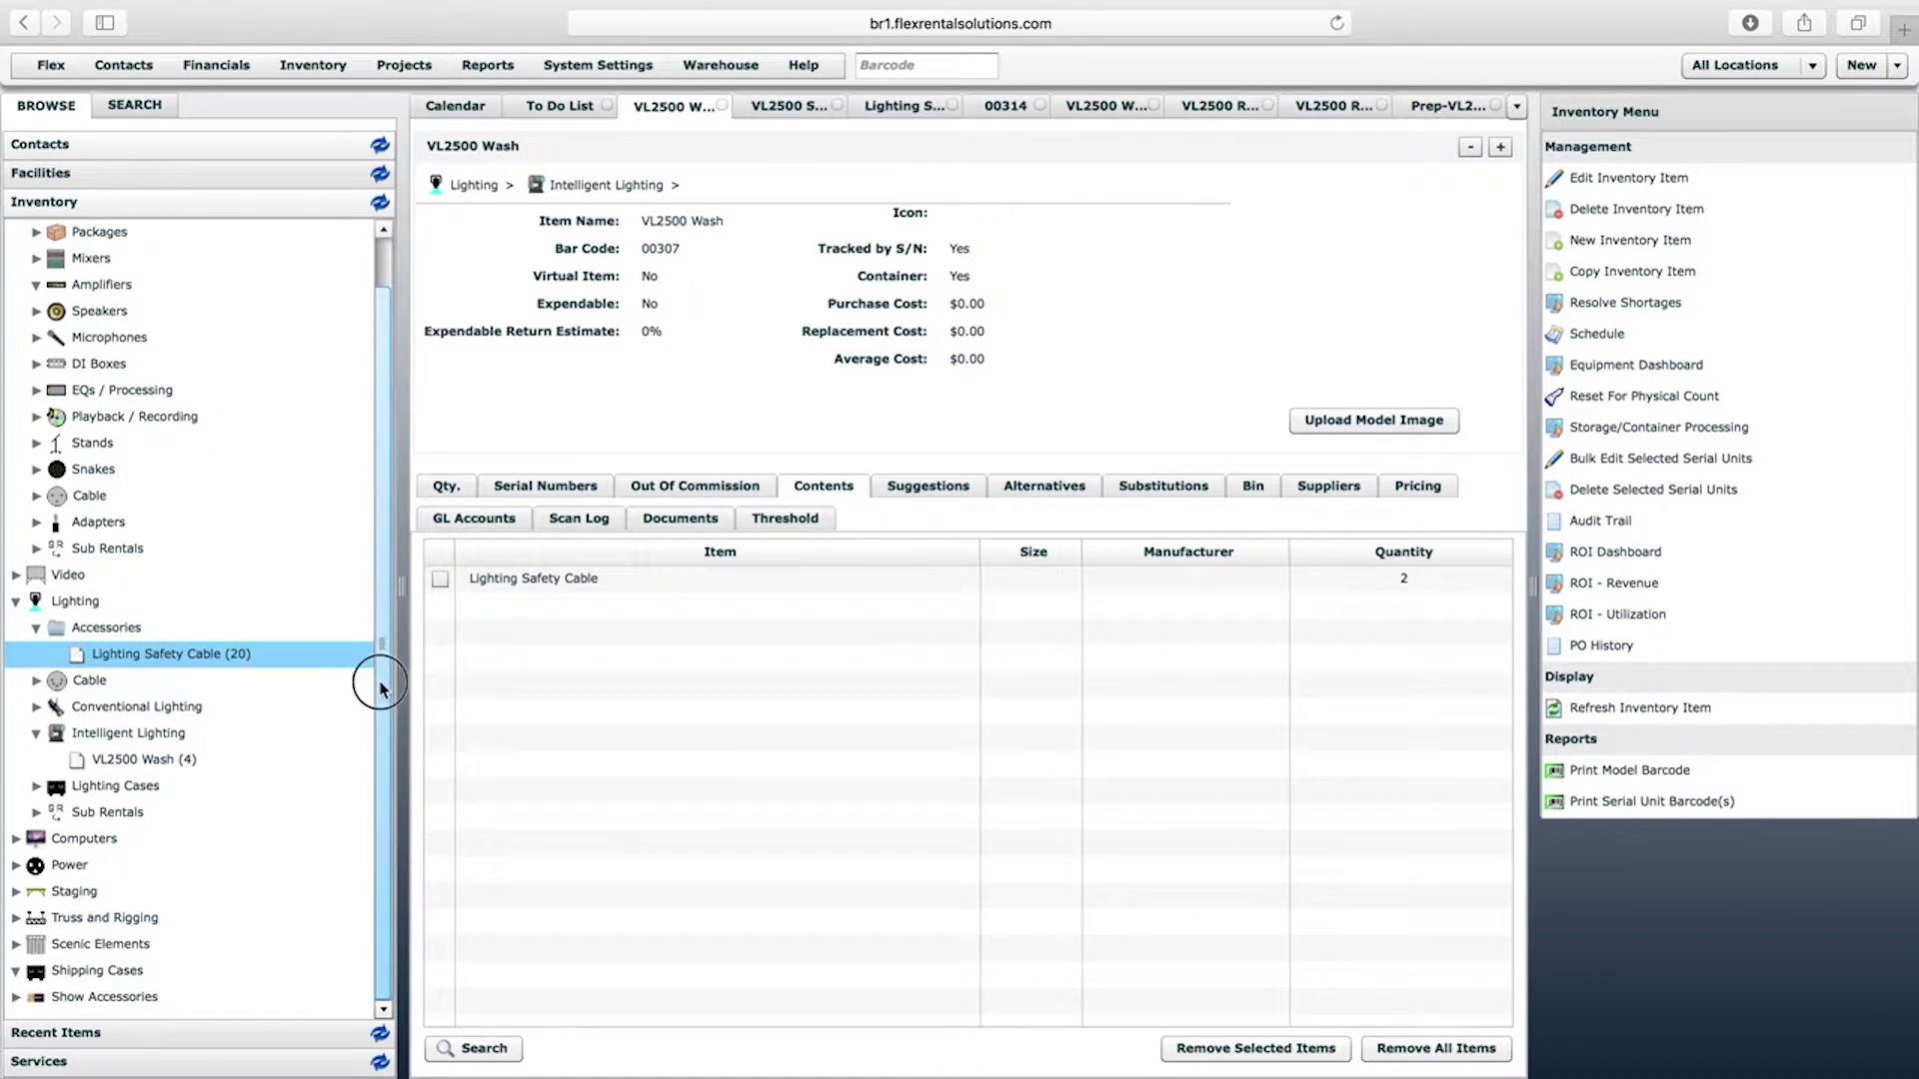
click(60, 786)
click(36, 786)
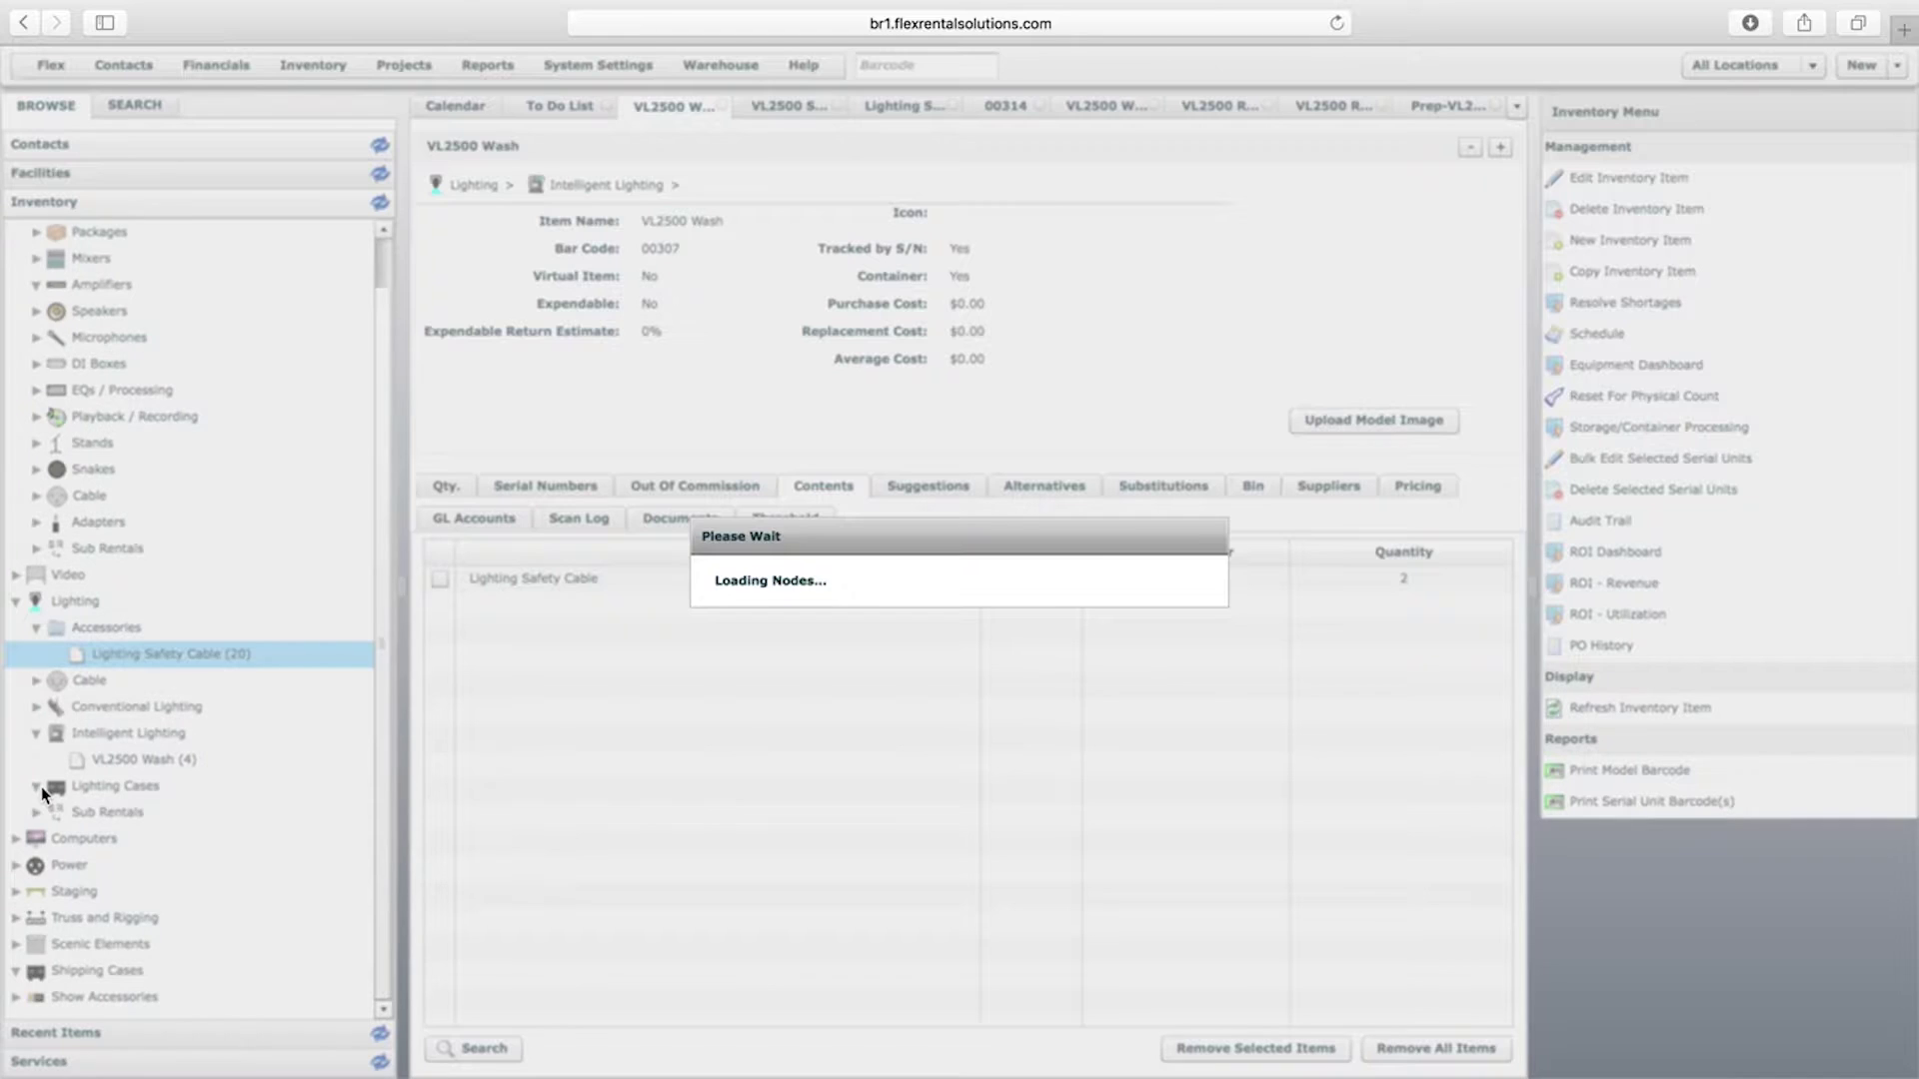
click(150, 812)
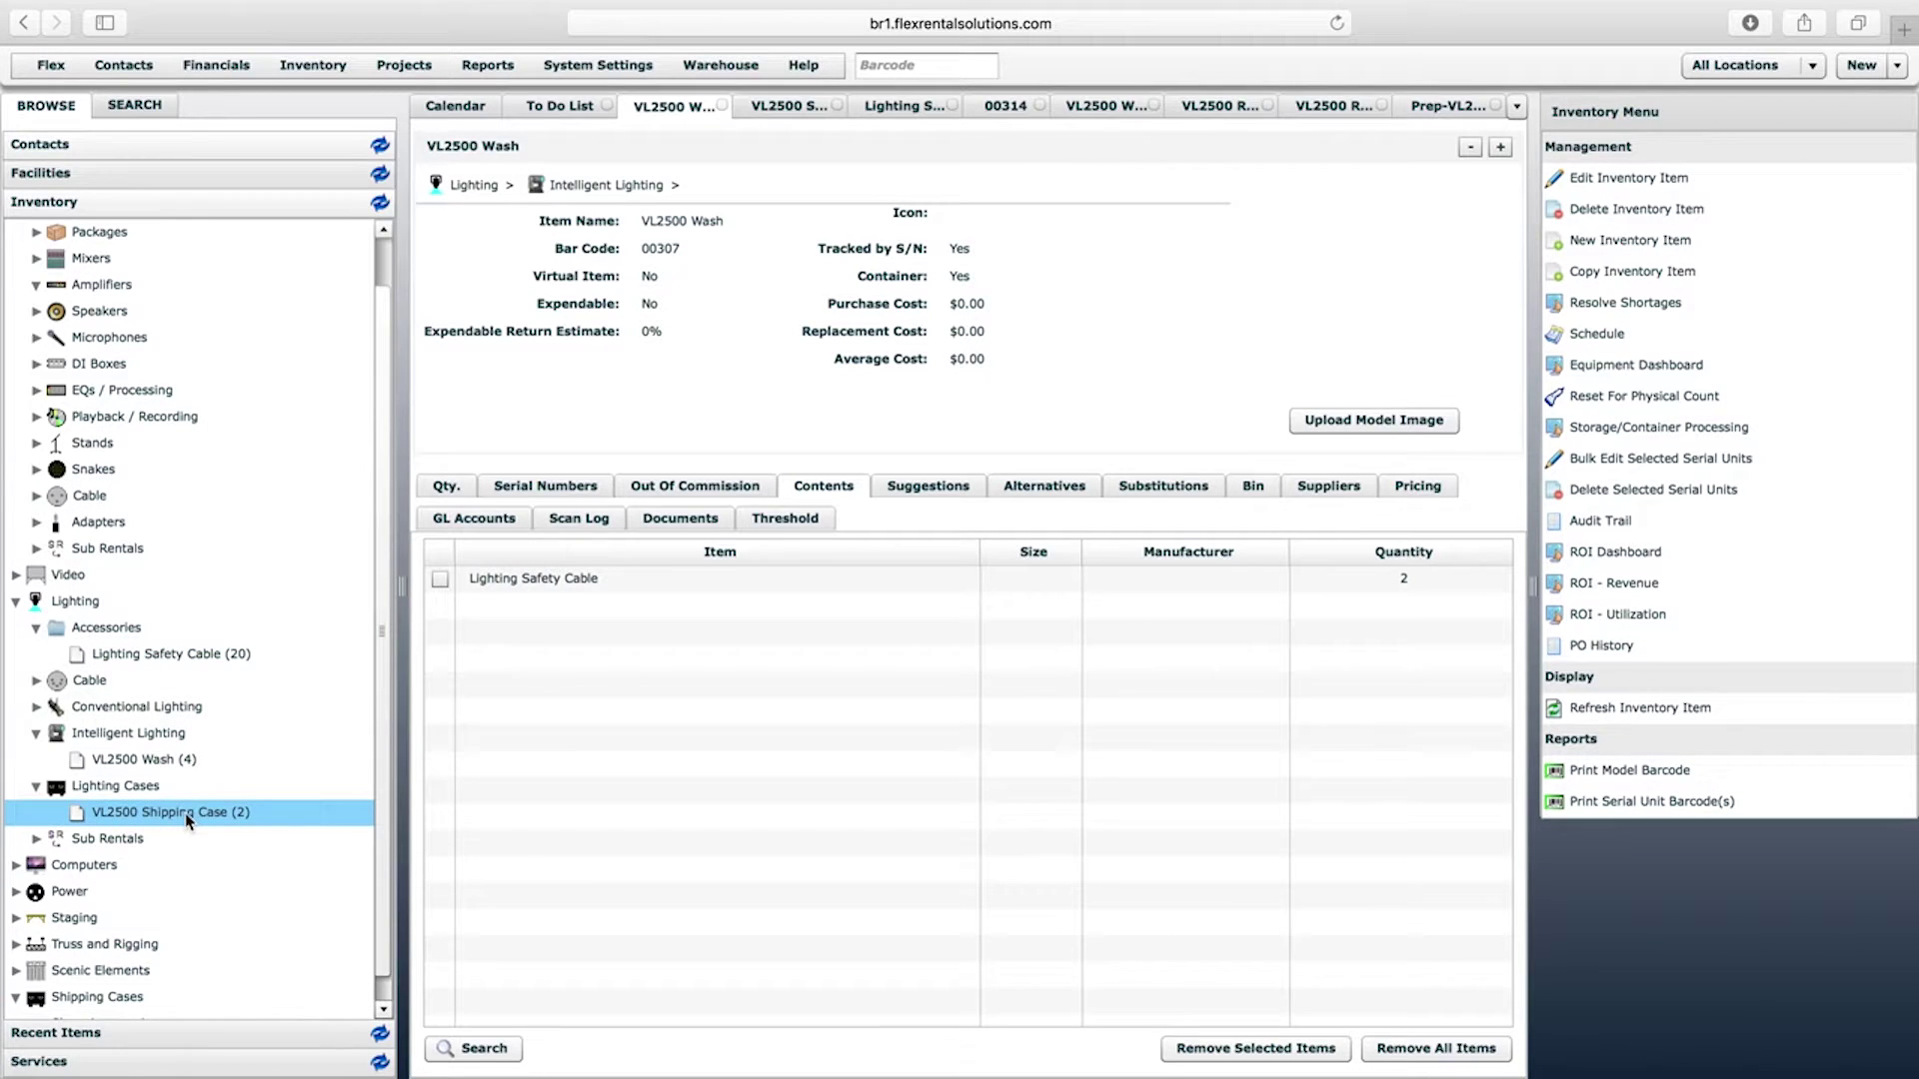
drag(643, 221, 723, 222)
click(716, 221)
scroll(206, 819, down, 1)
scroll(208, 822, up, 3)
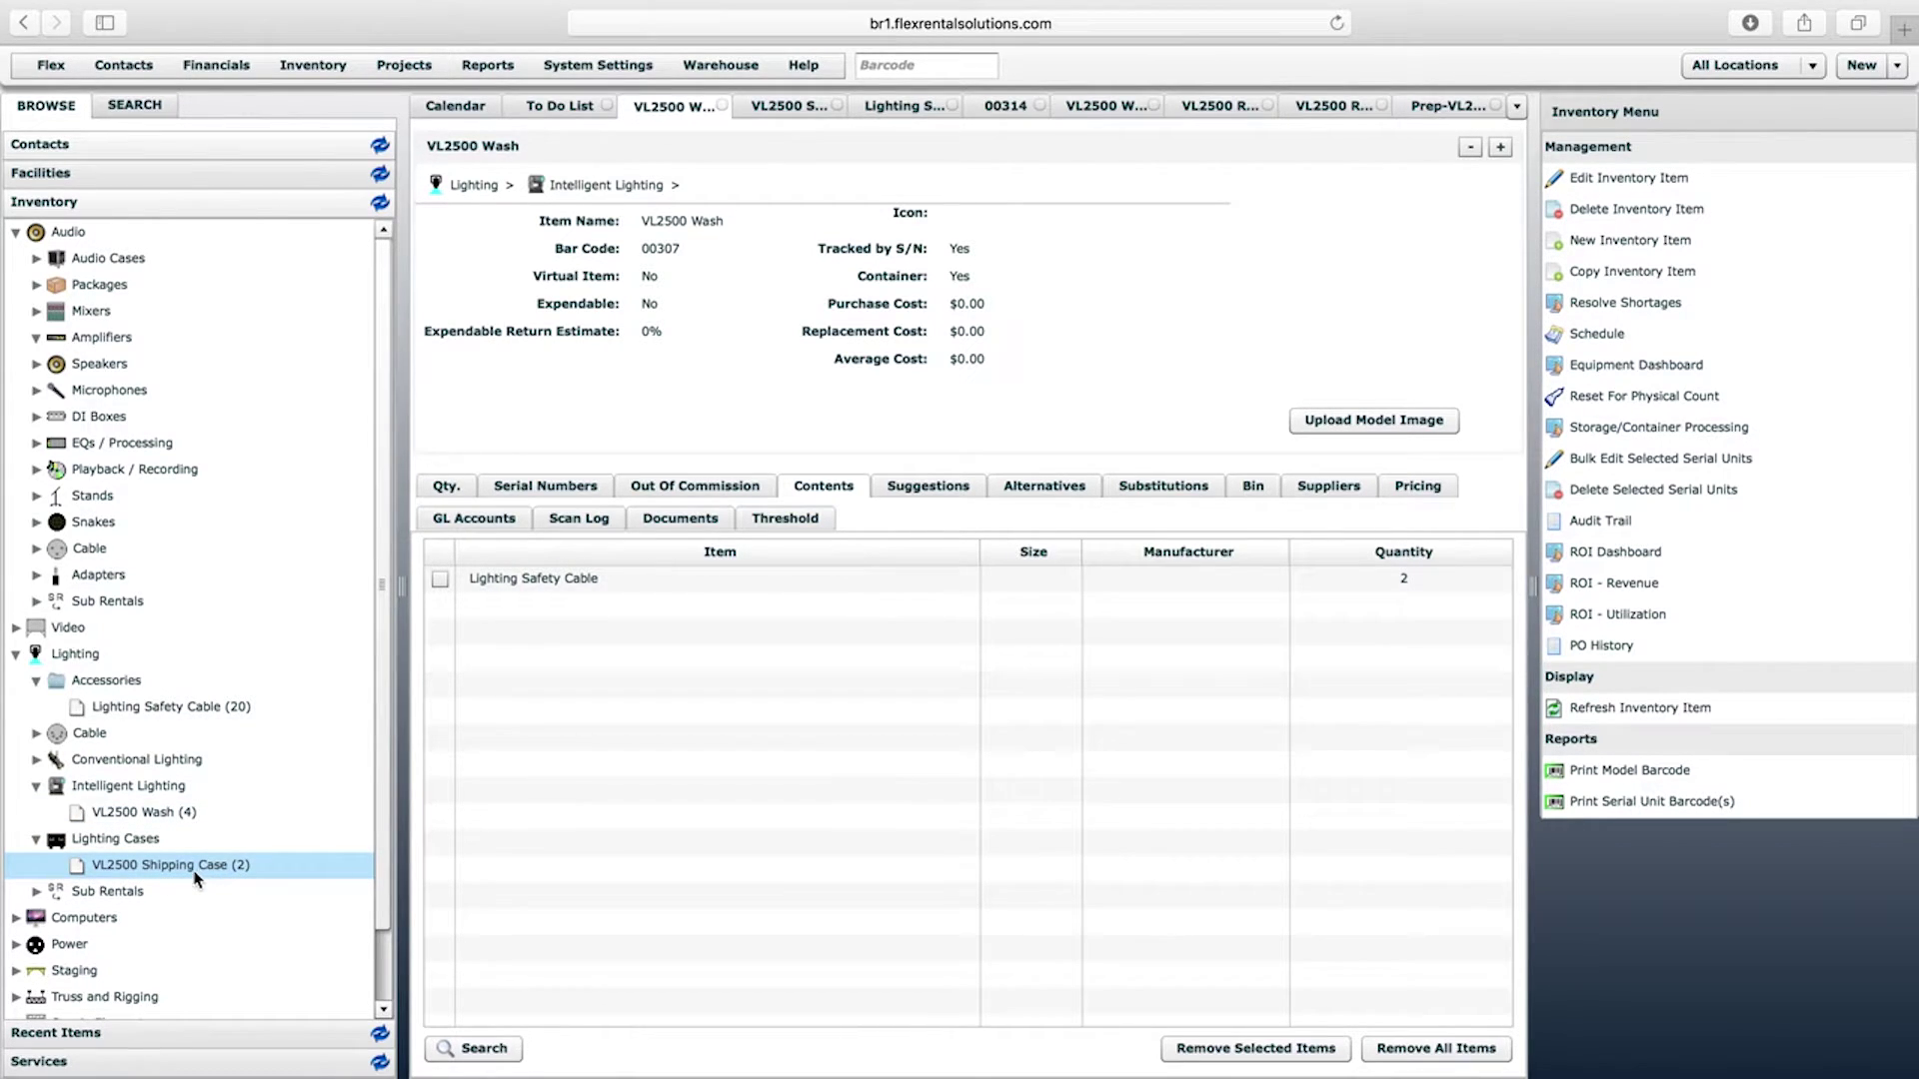
drag(198, 876, 592, 668)
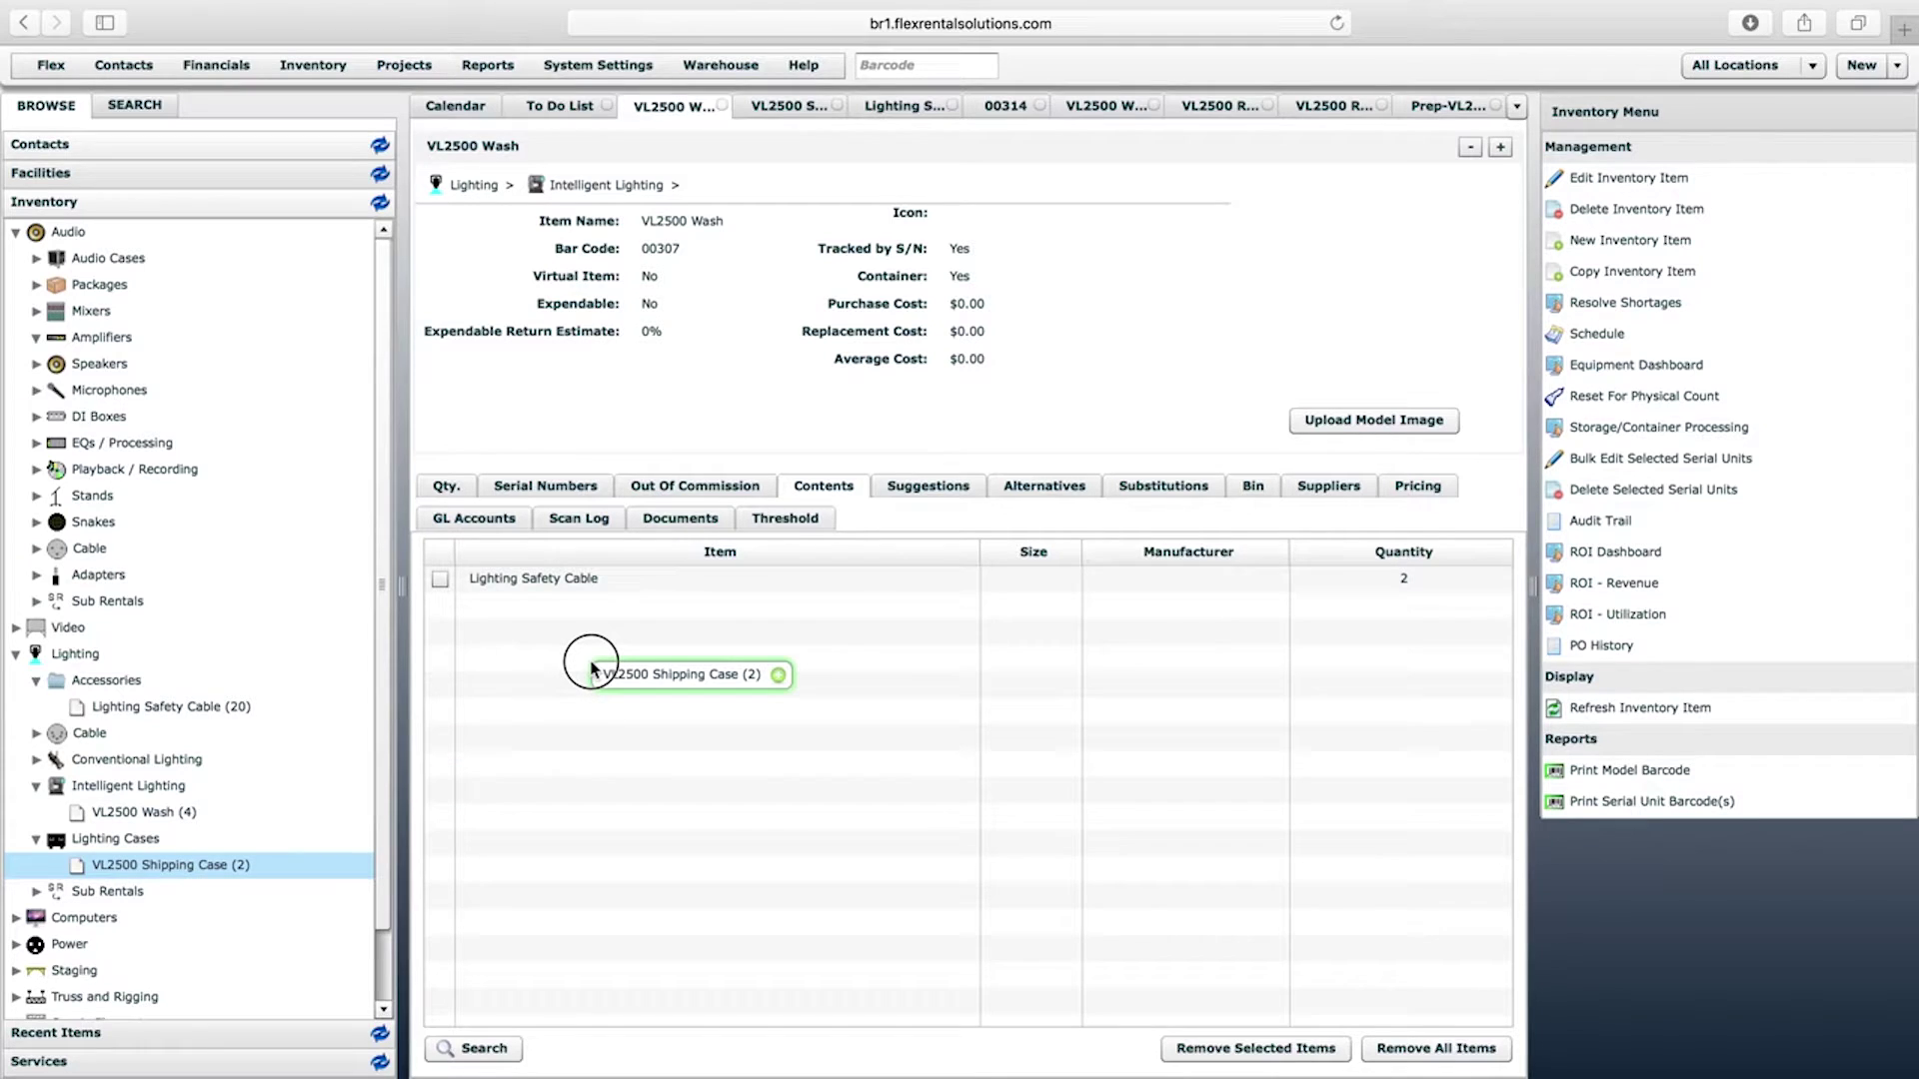
drag(591, 667, 591, 666)
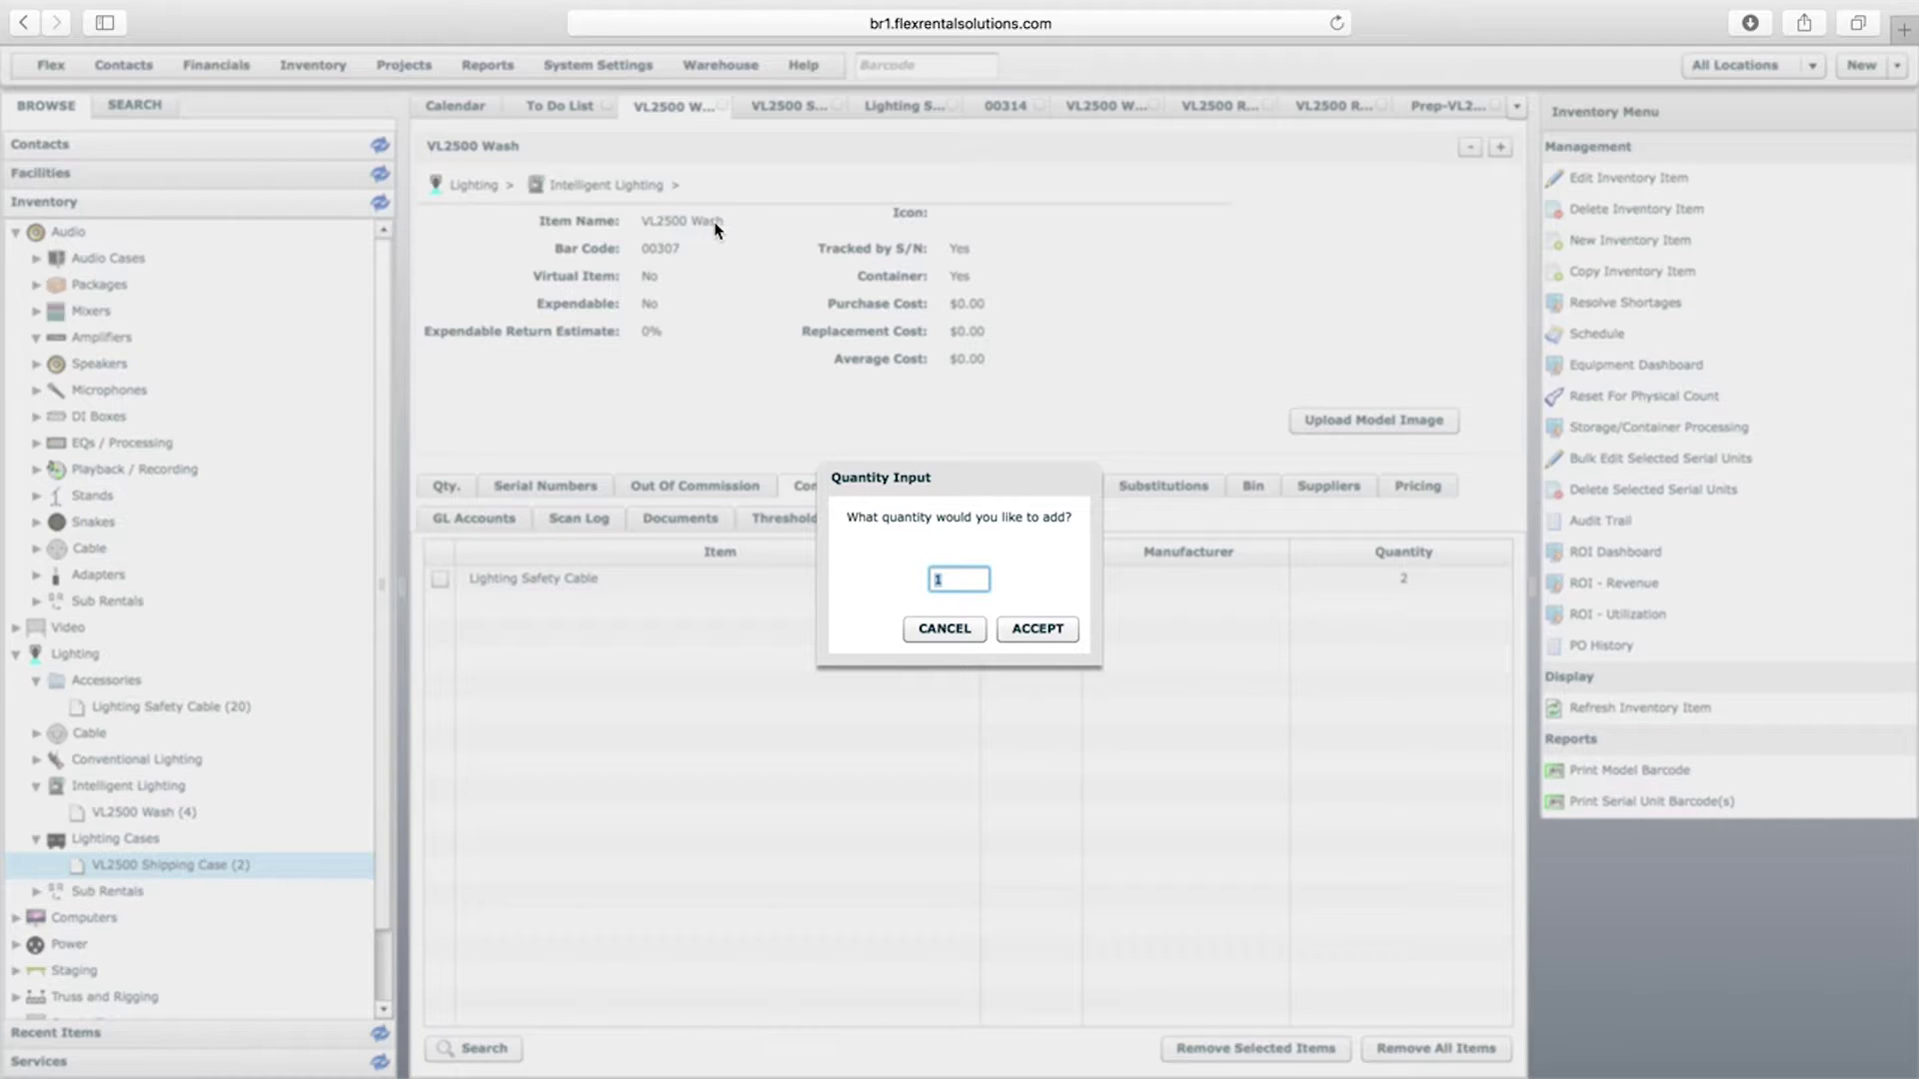
click(957, 579)
click(1038, 629)
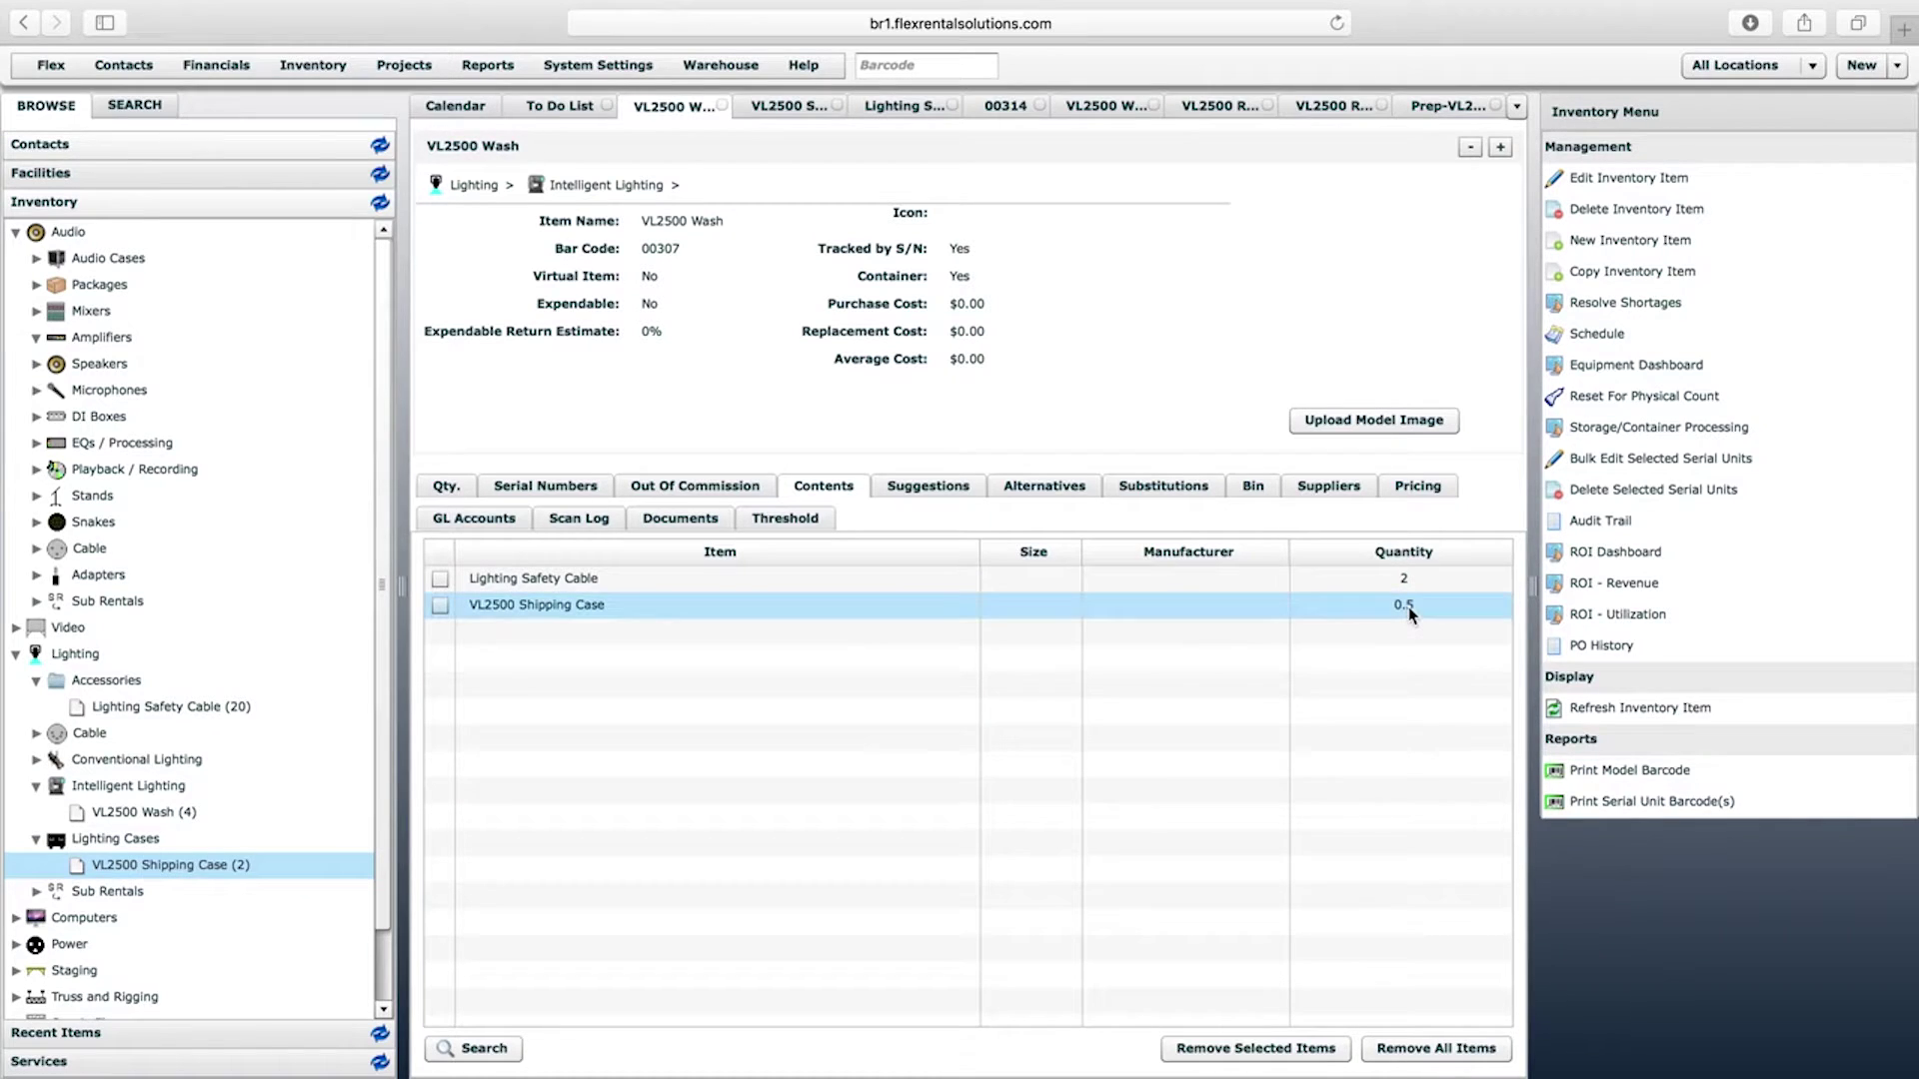
Delete the VL2500 Wash line from the VL2500 Rental quote together with its generated pull sheet line
click(1337, 106)
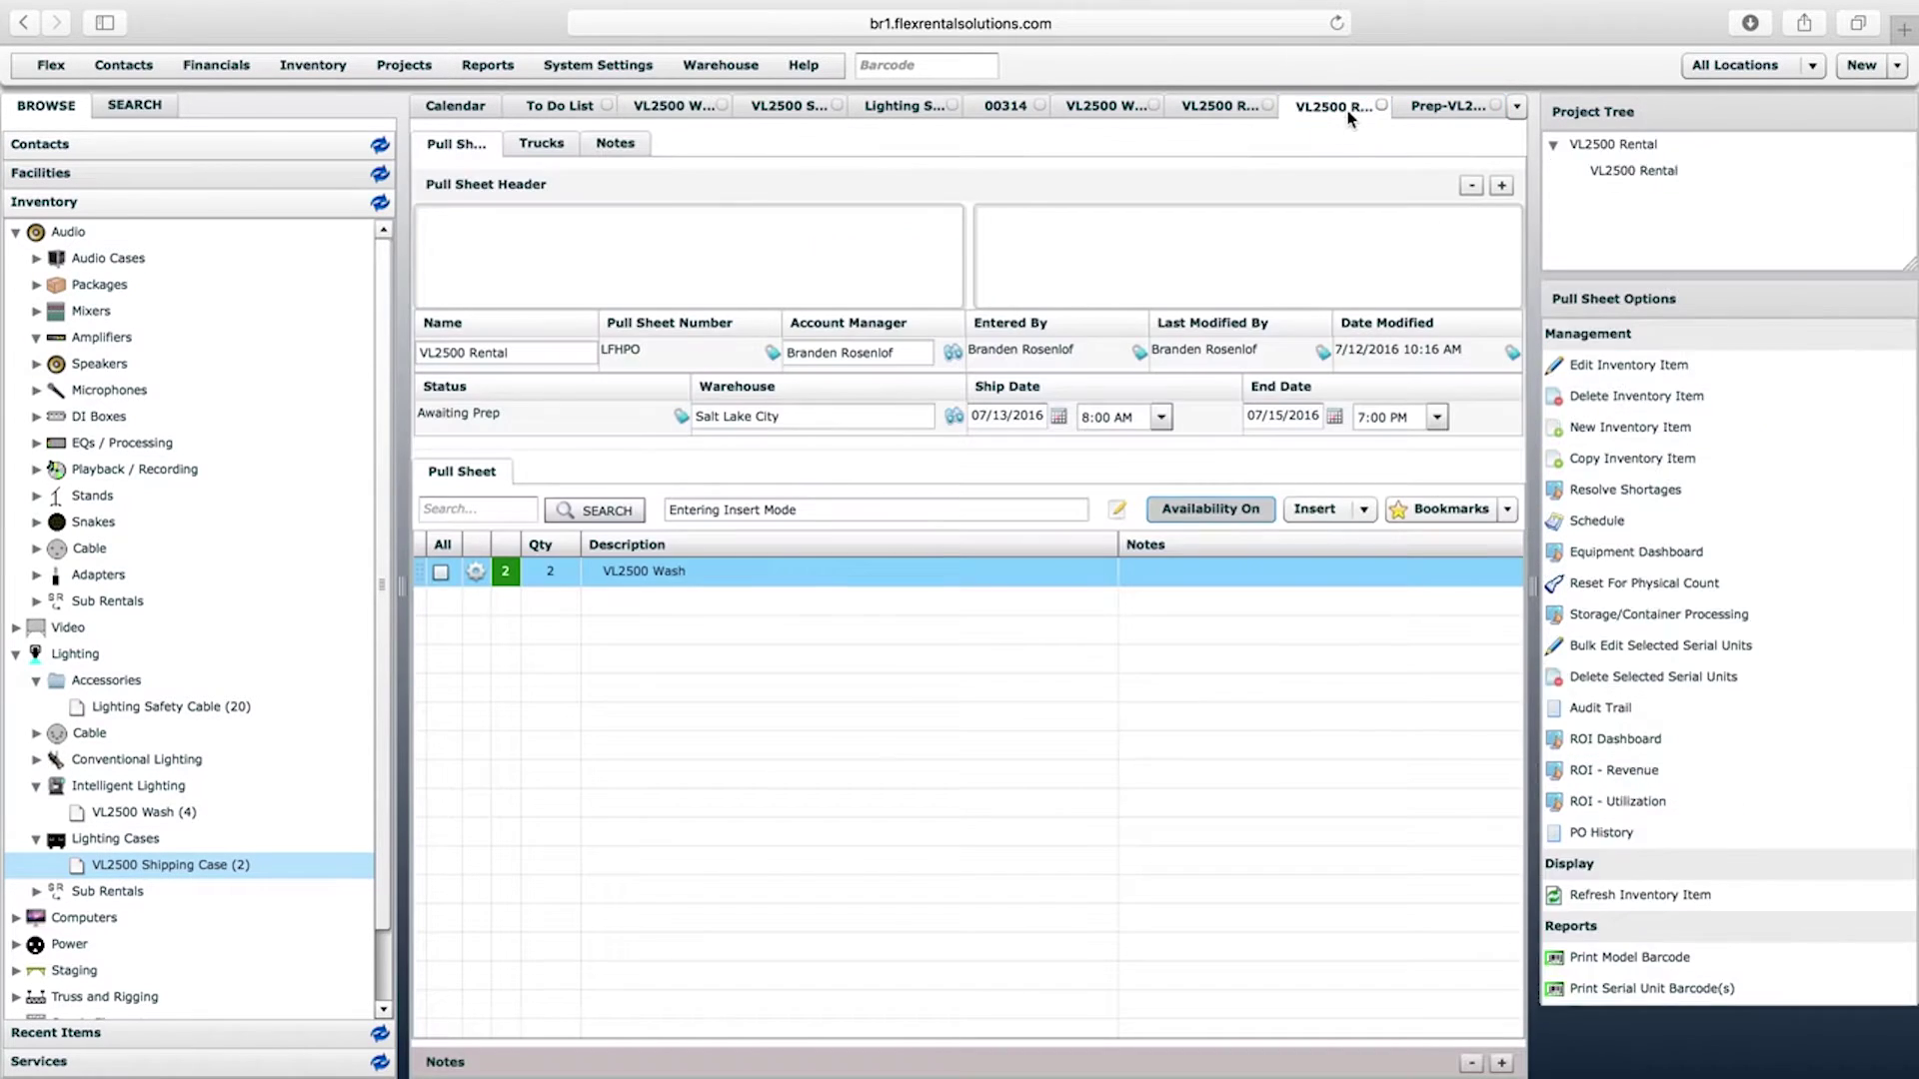
click(1195, 106)
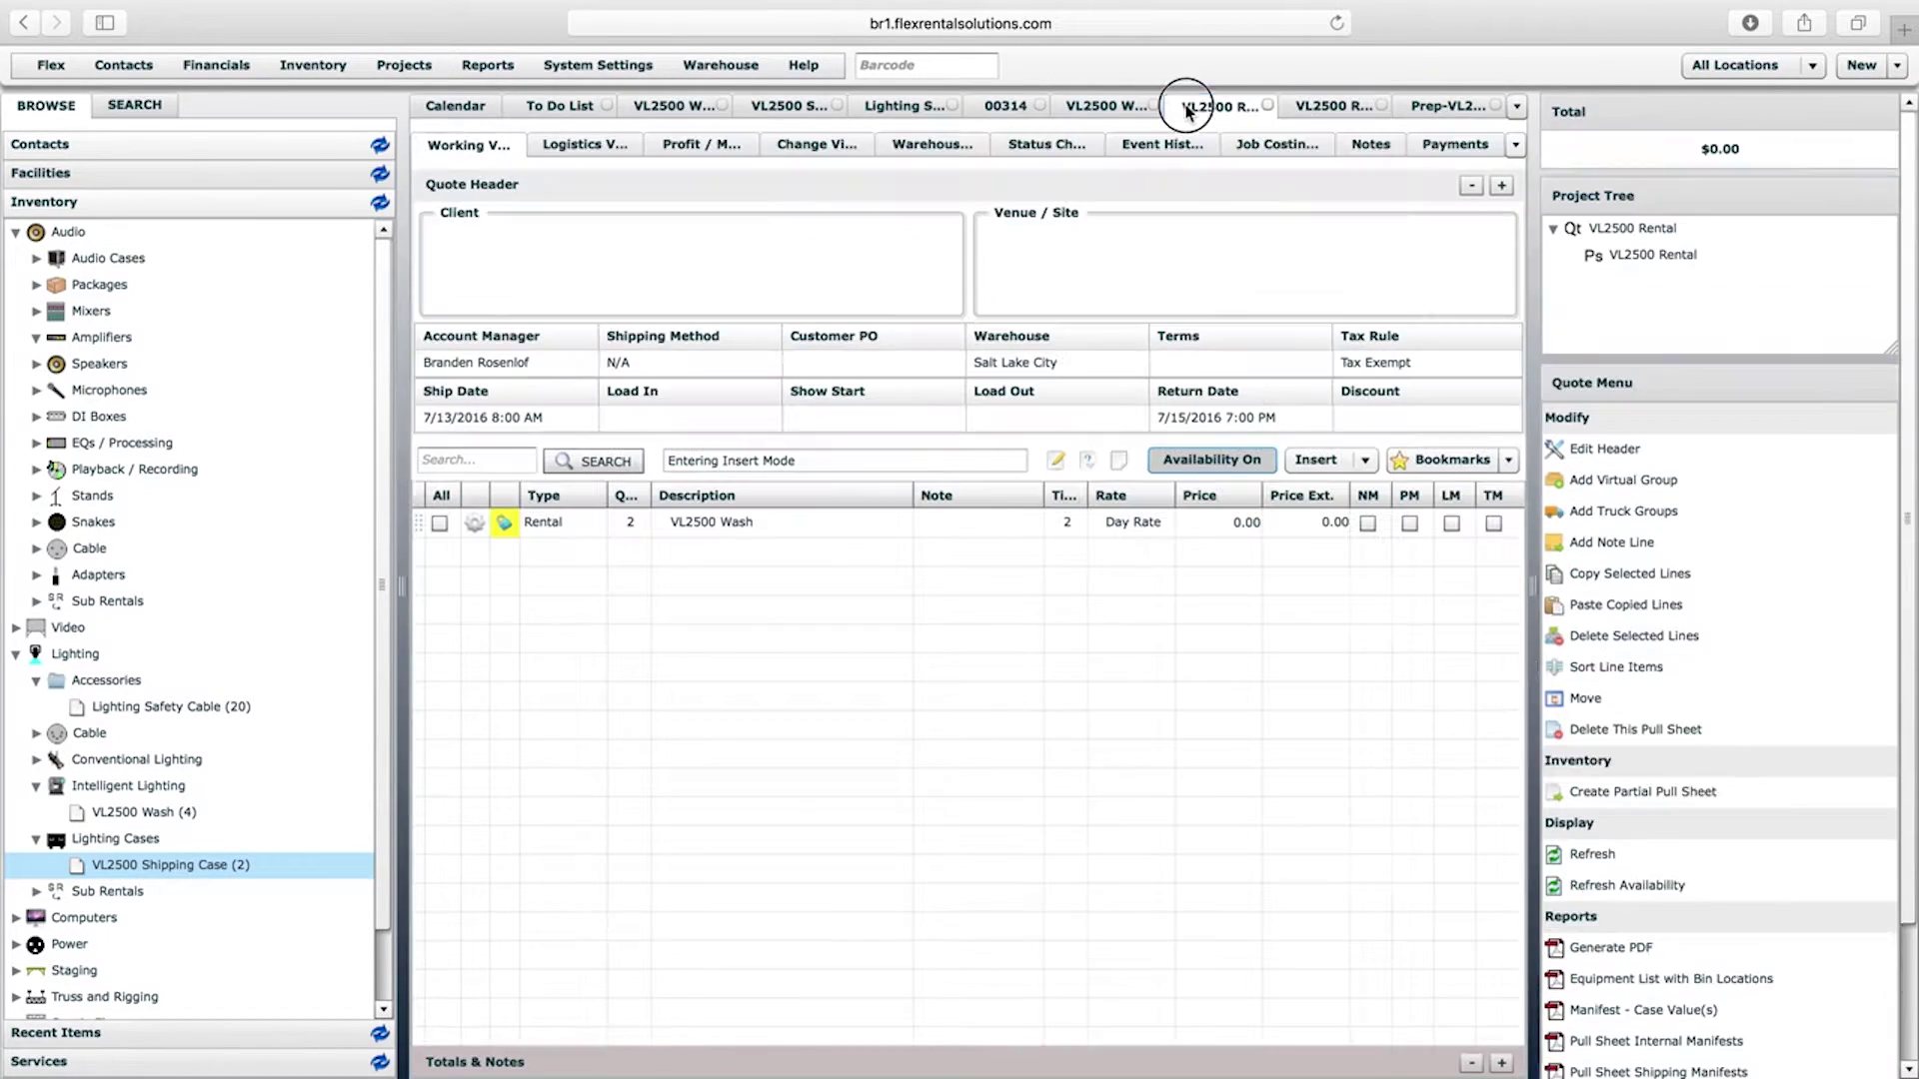
click(472, 522)
click(556, 680)
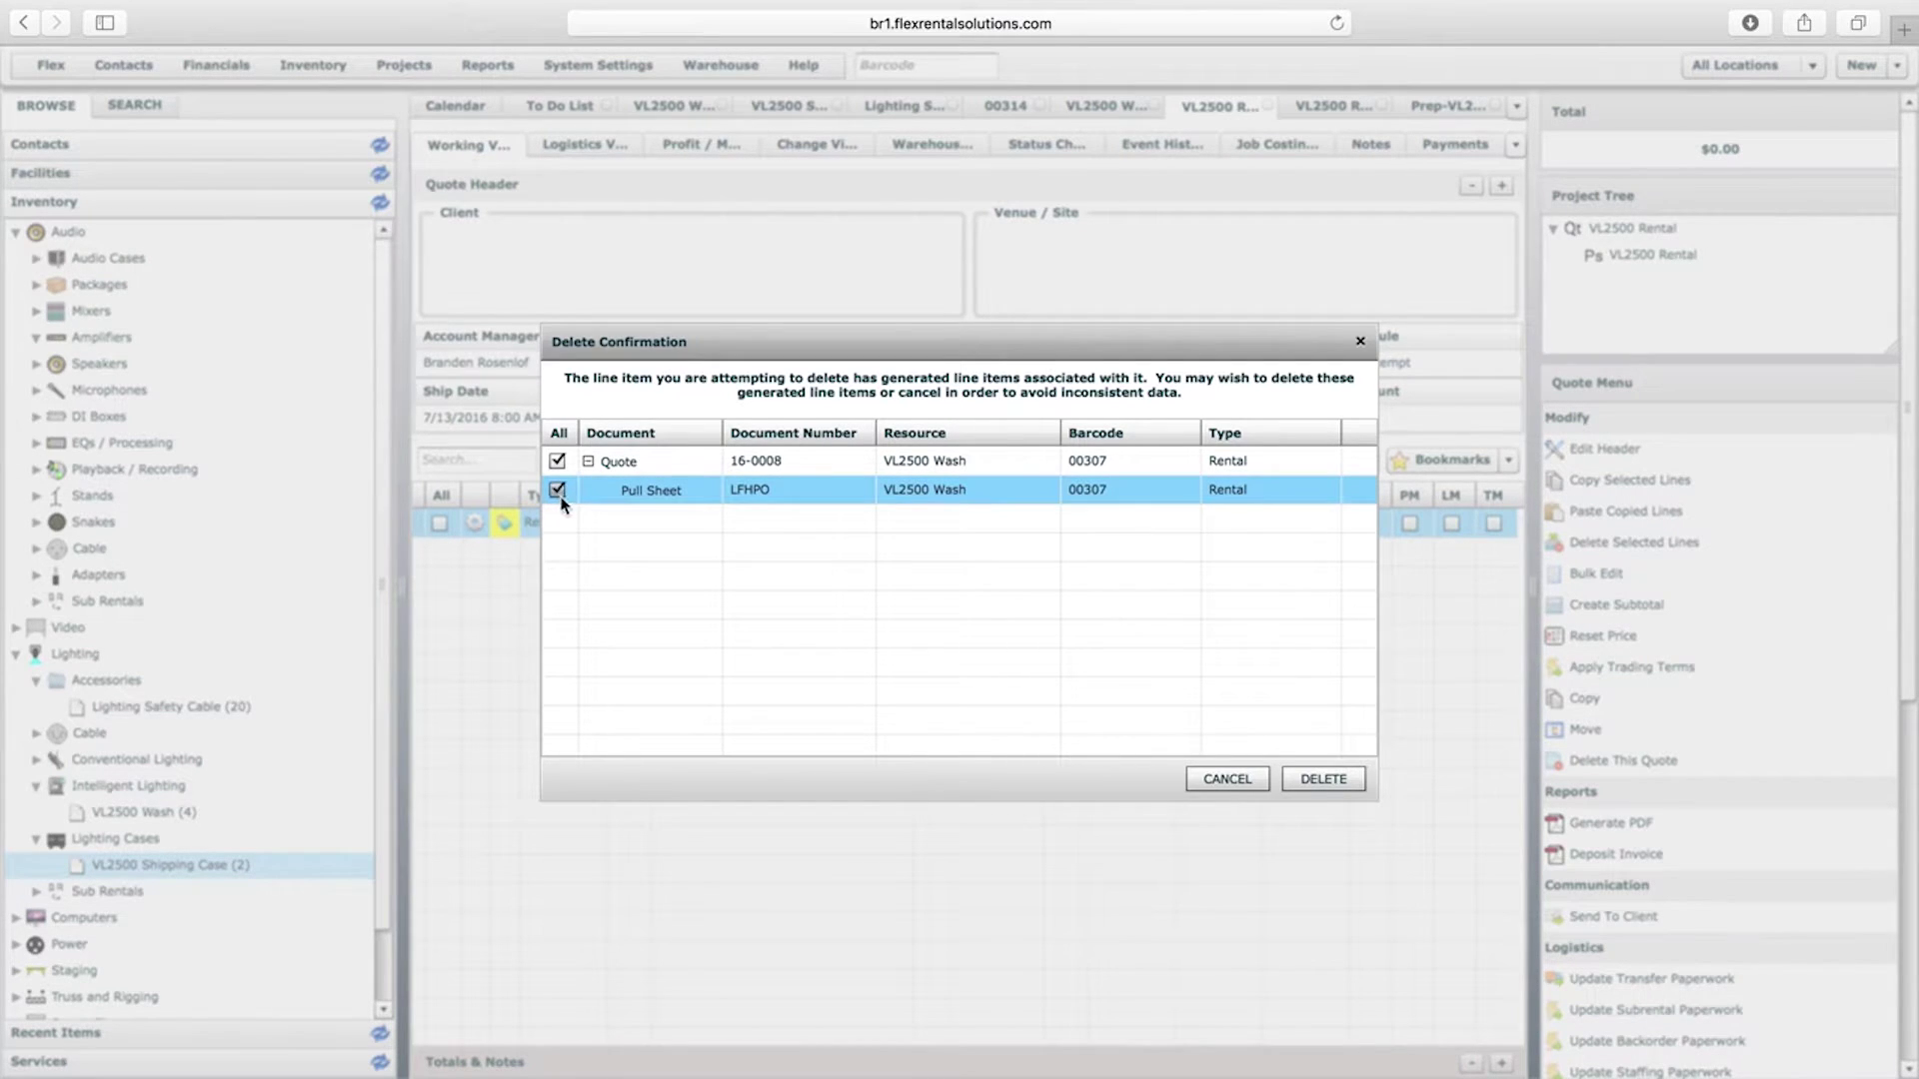
click(1324, 779)
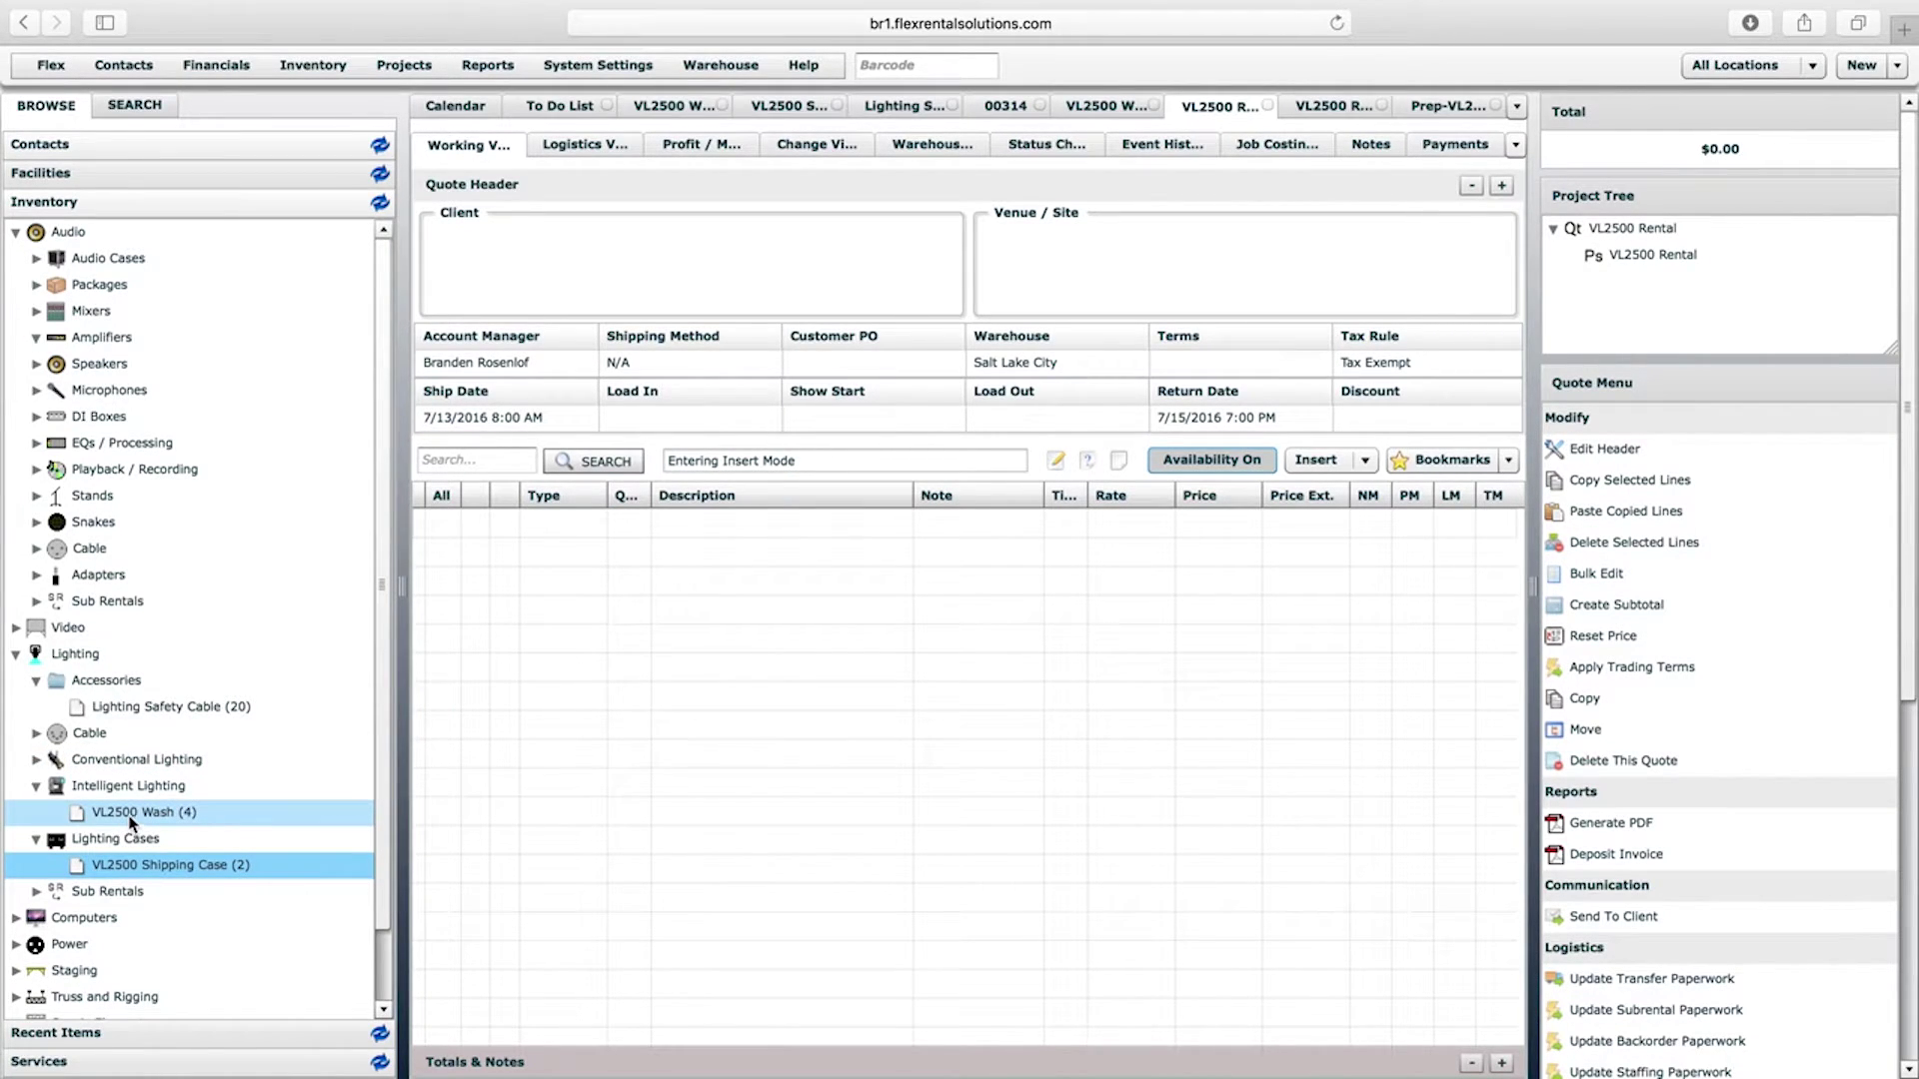
Add two VL2500 Wash fixtures with their accessories to the VL2500 Rental quote
drag(136, 812, 644, 576)
text(2)
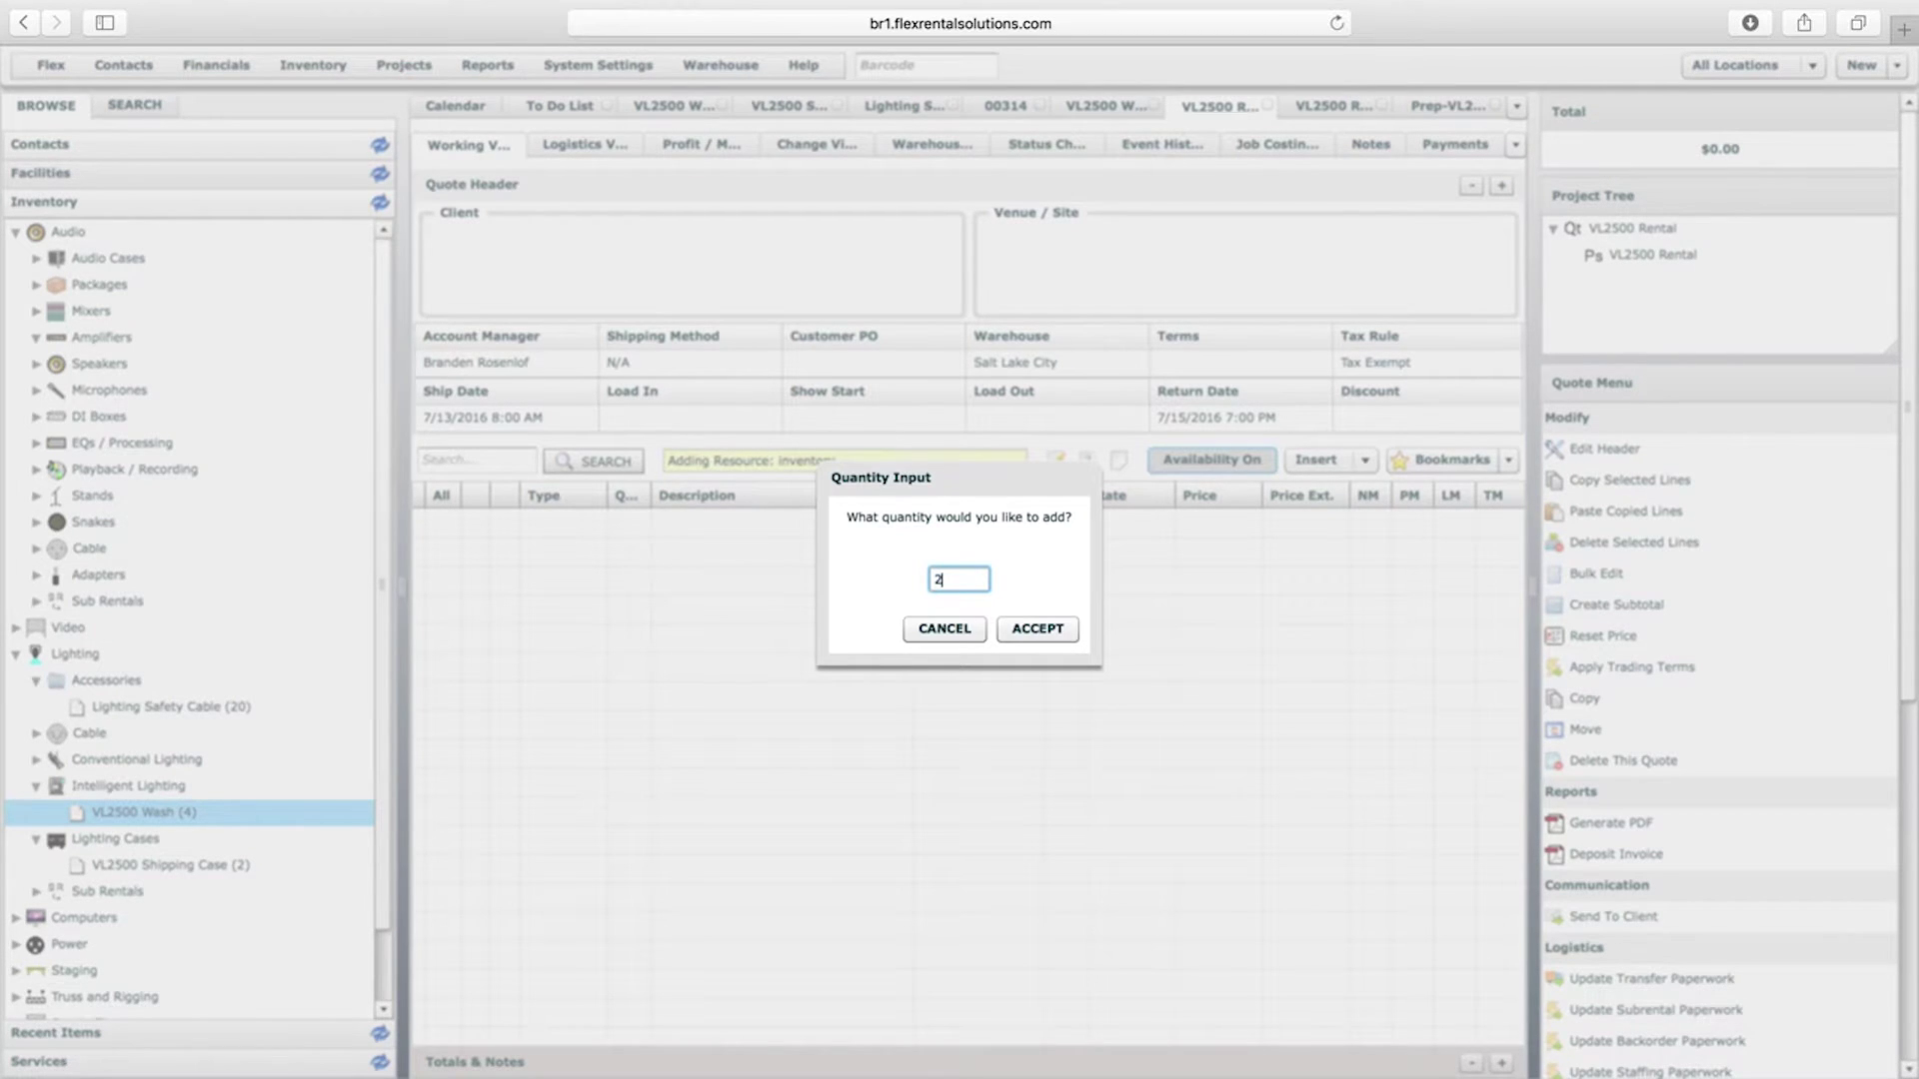
key(Return)
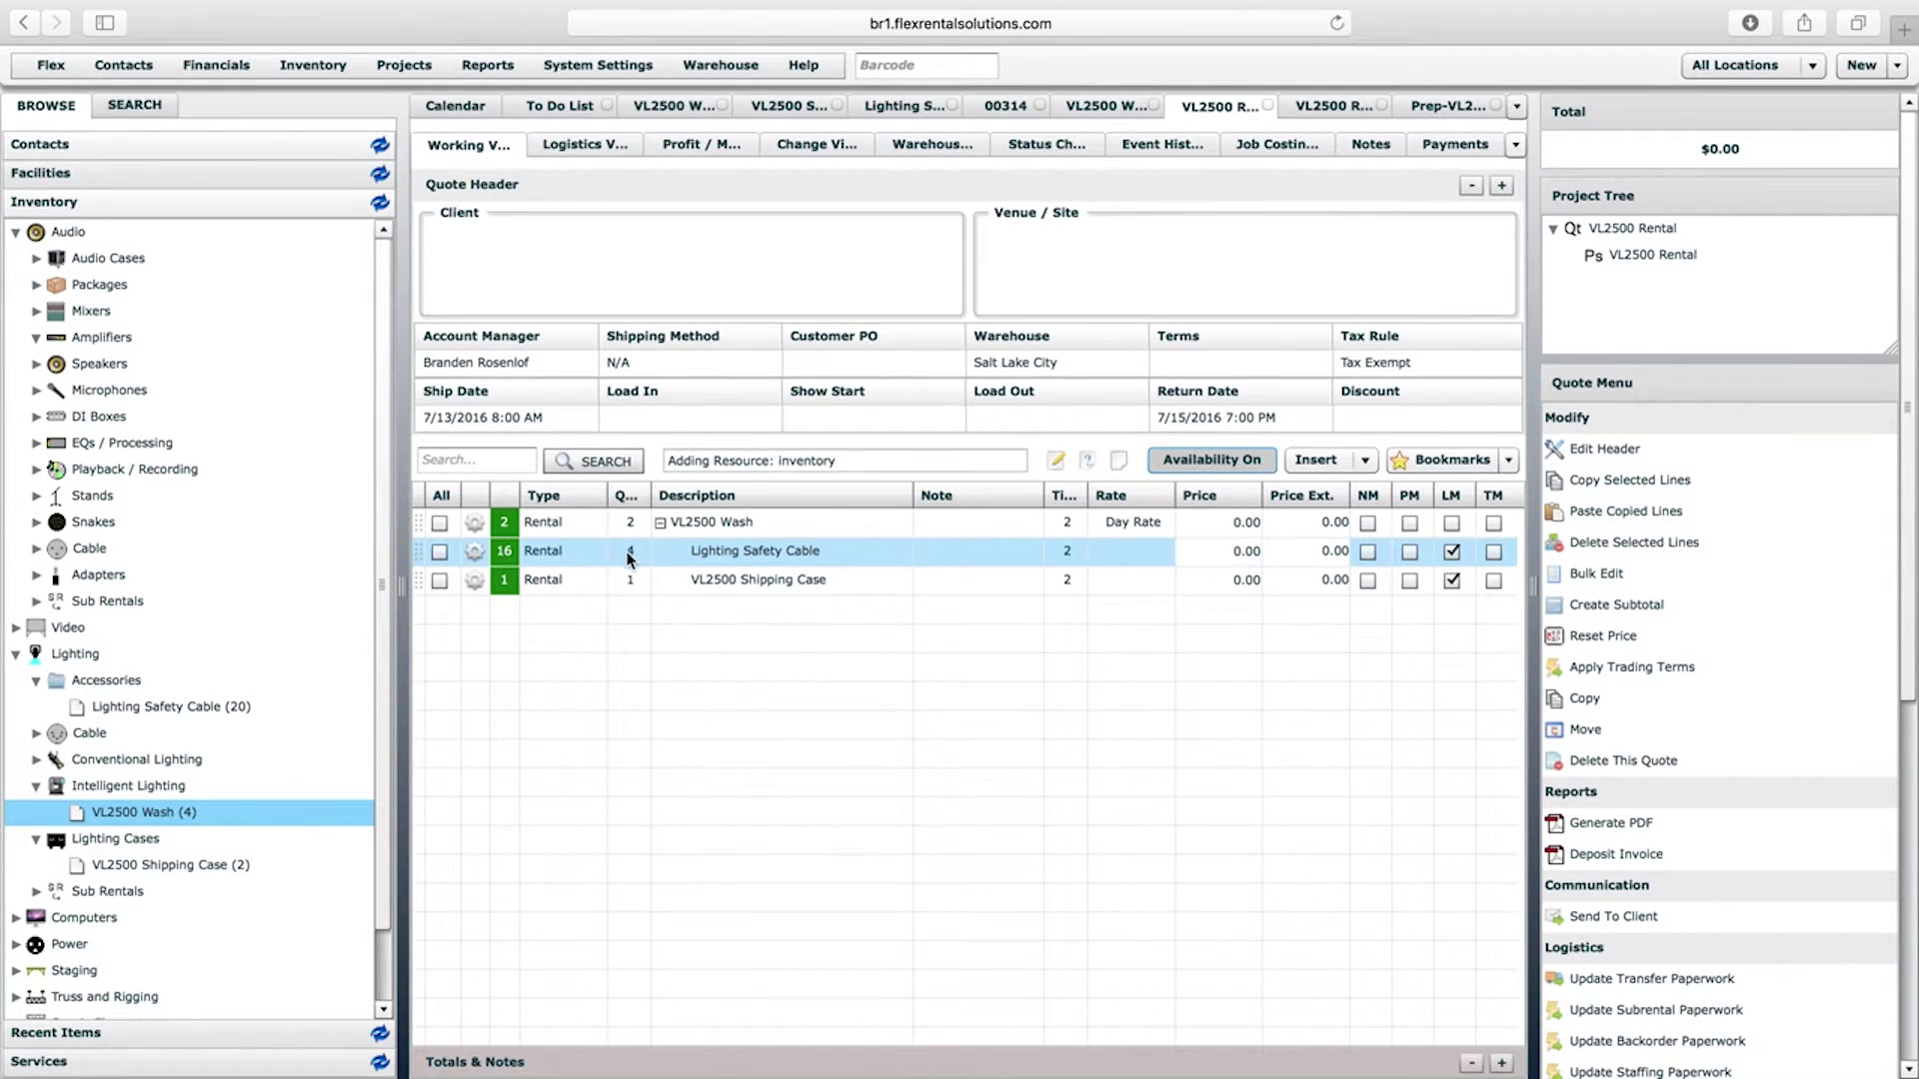
click(628, 584)
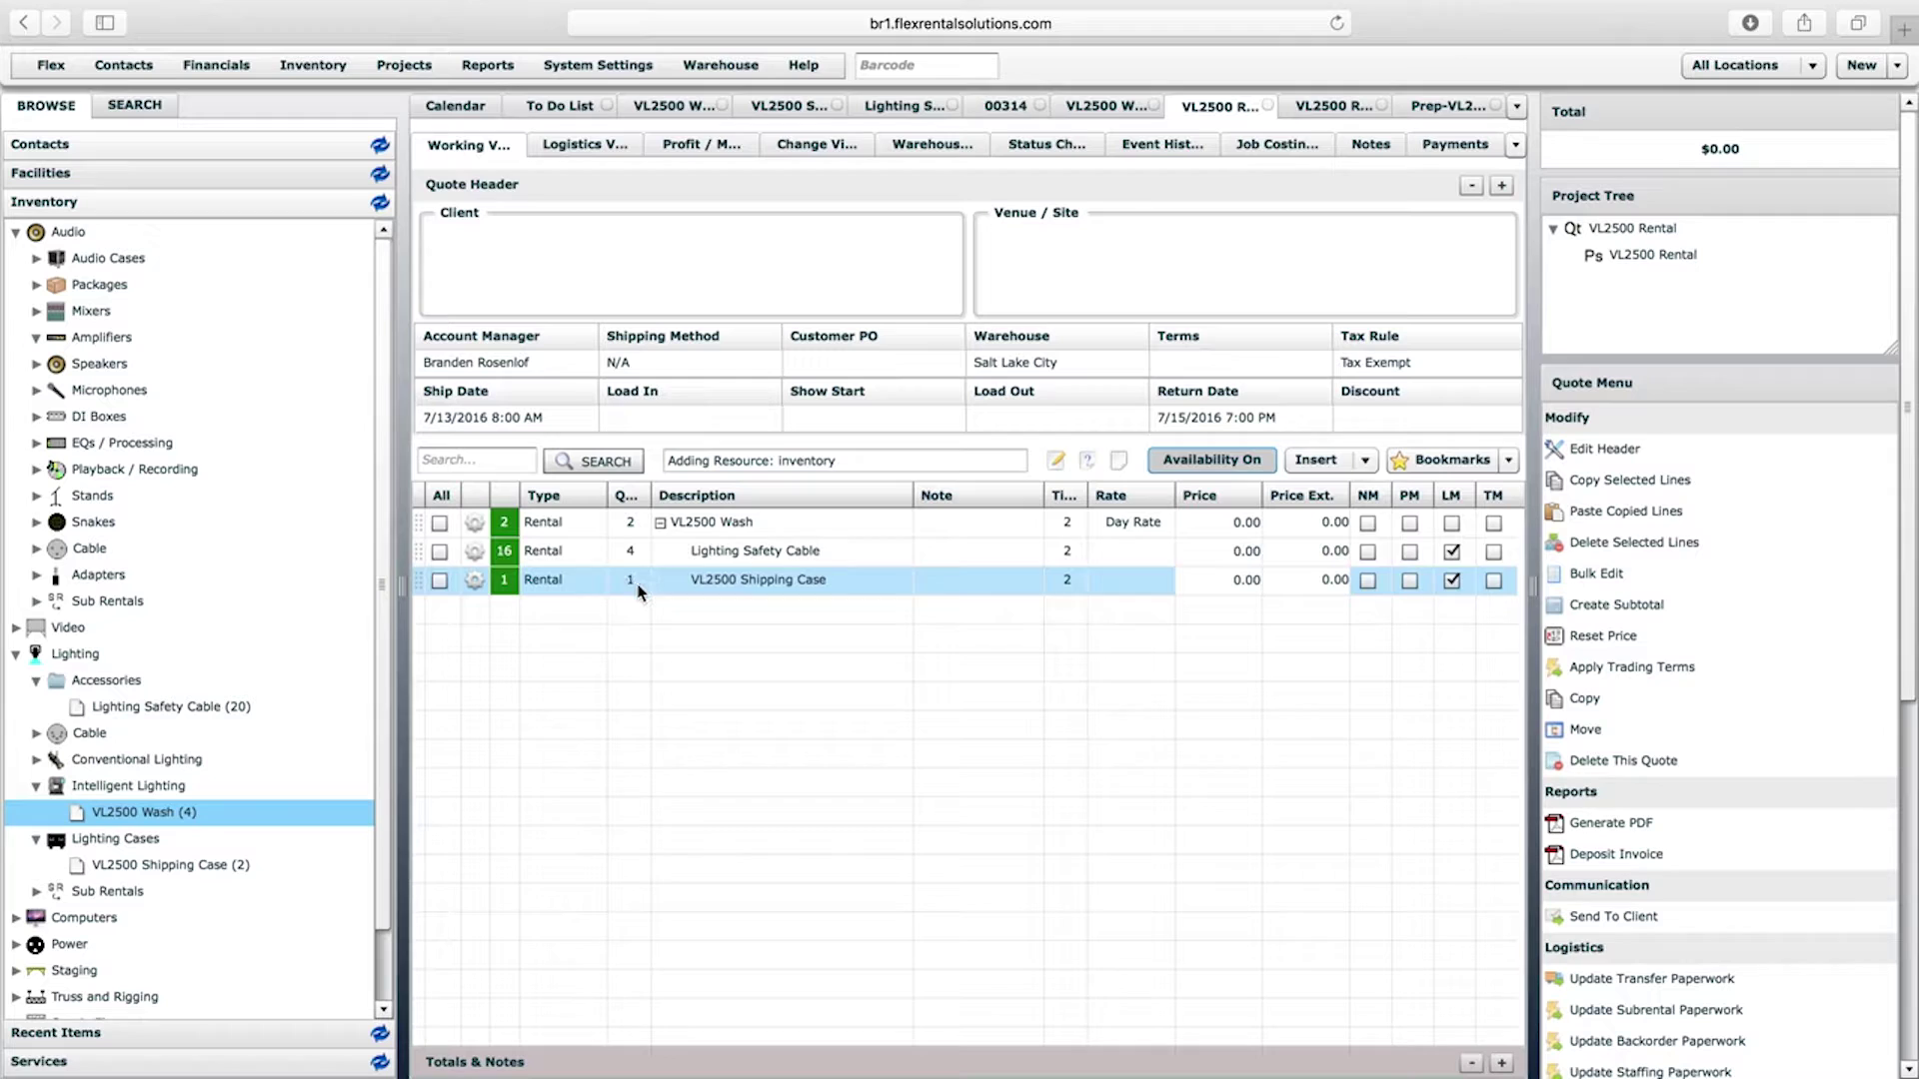
Set the quote's VL2500 Wash quantity to 4 to check how the accessory quantities scale, and return it to 2
click(633, 538)
click(637, 533)
text(4)
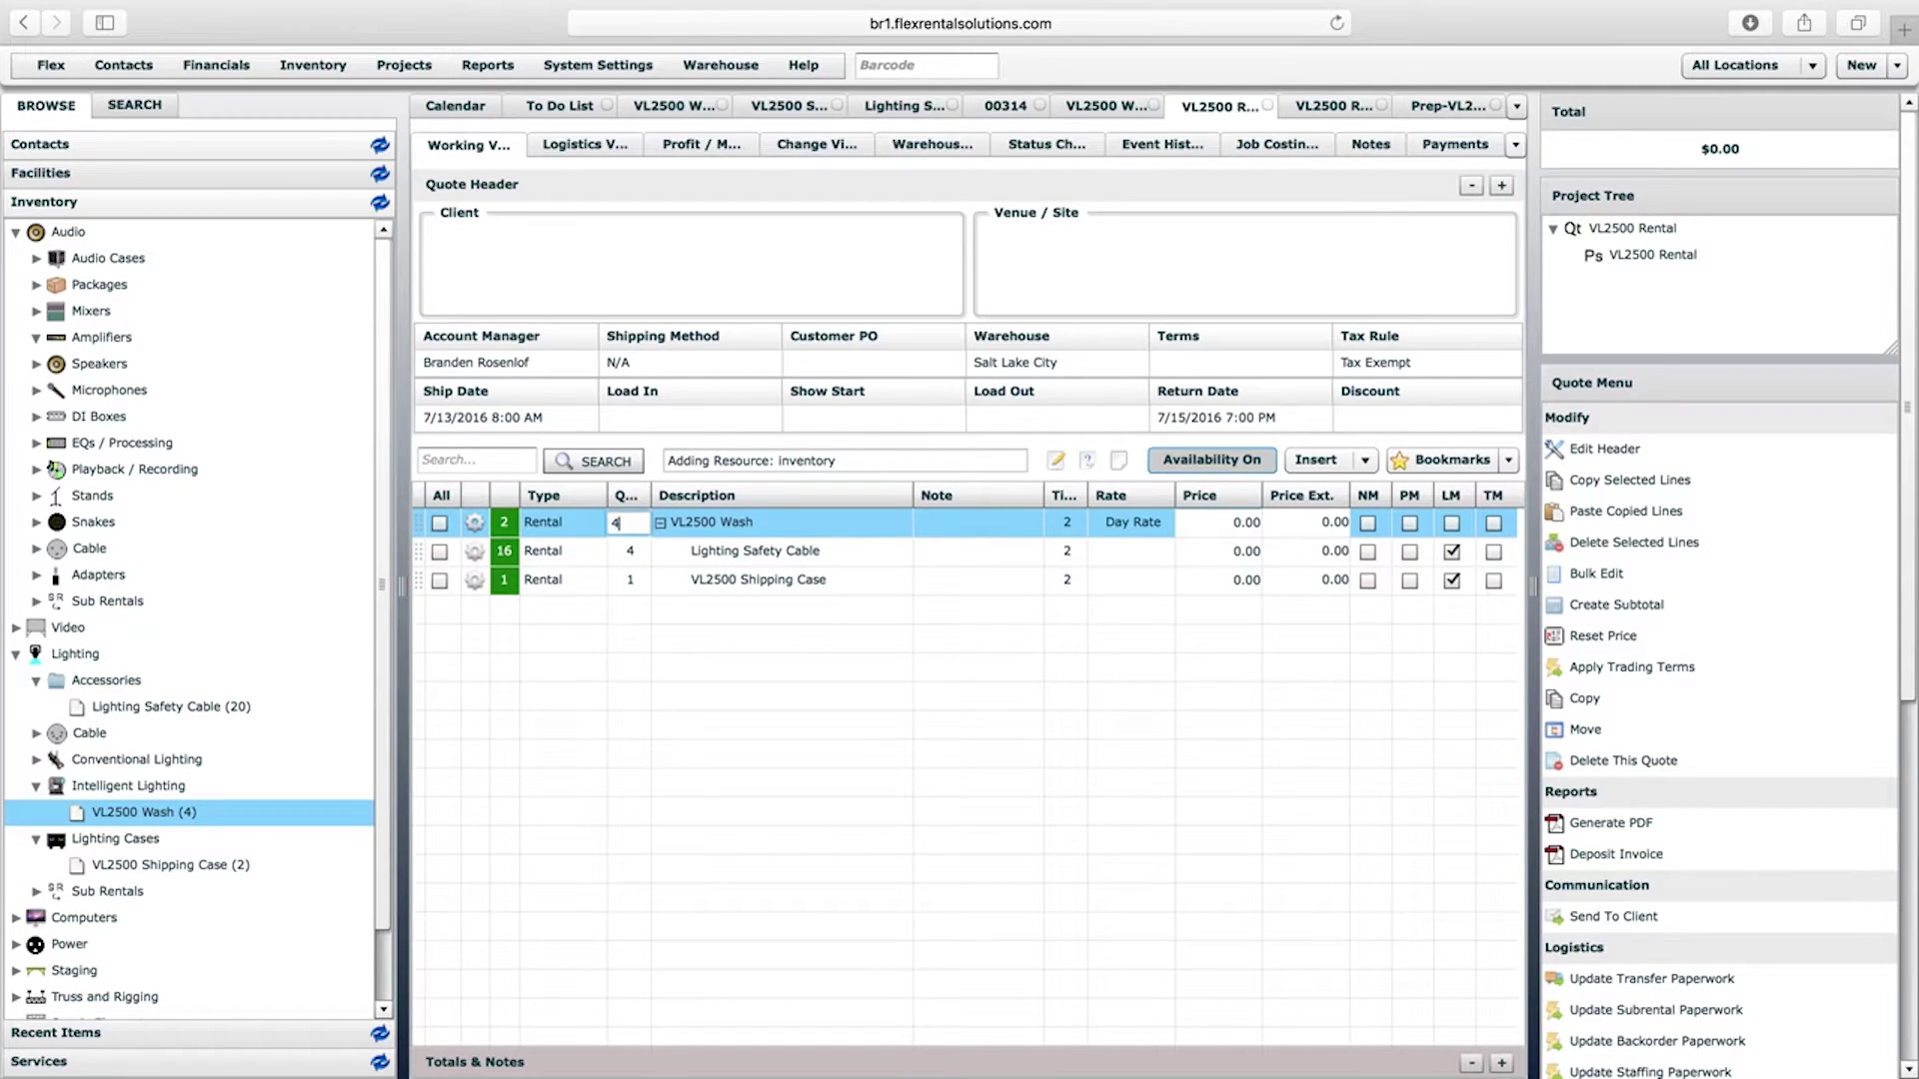
click(634, 550)
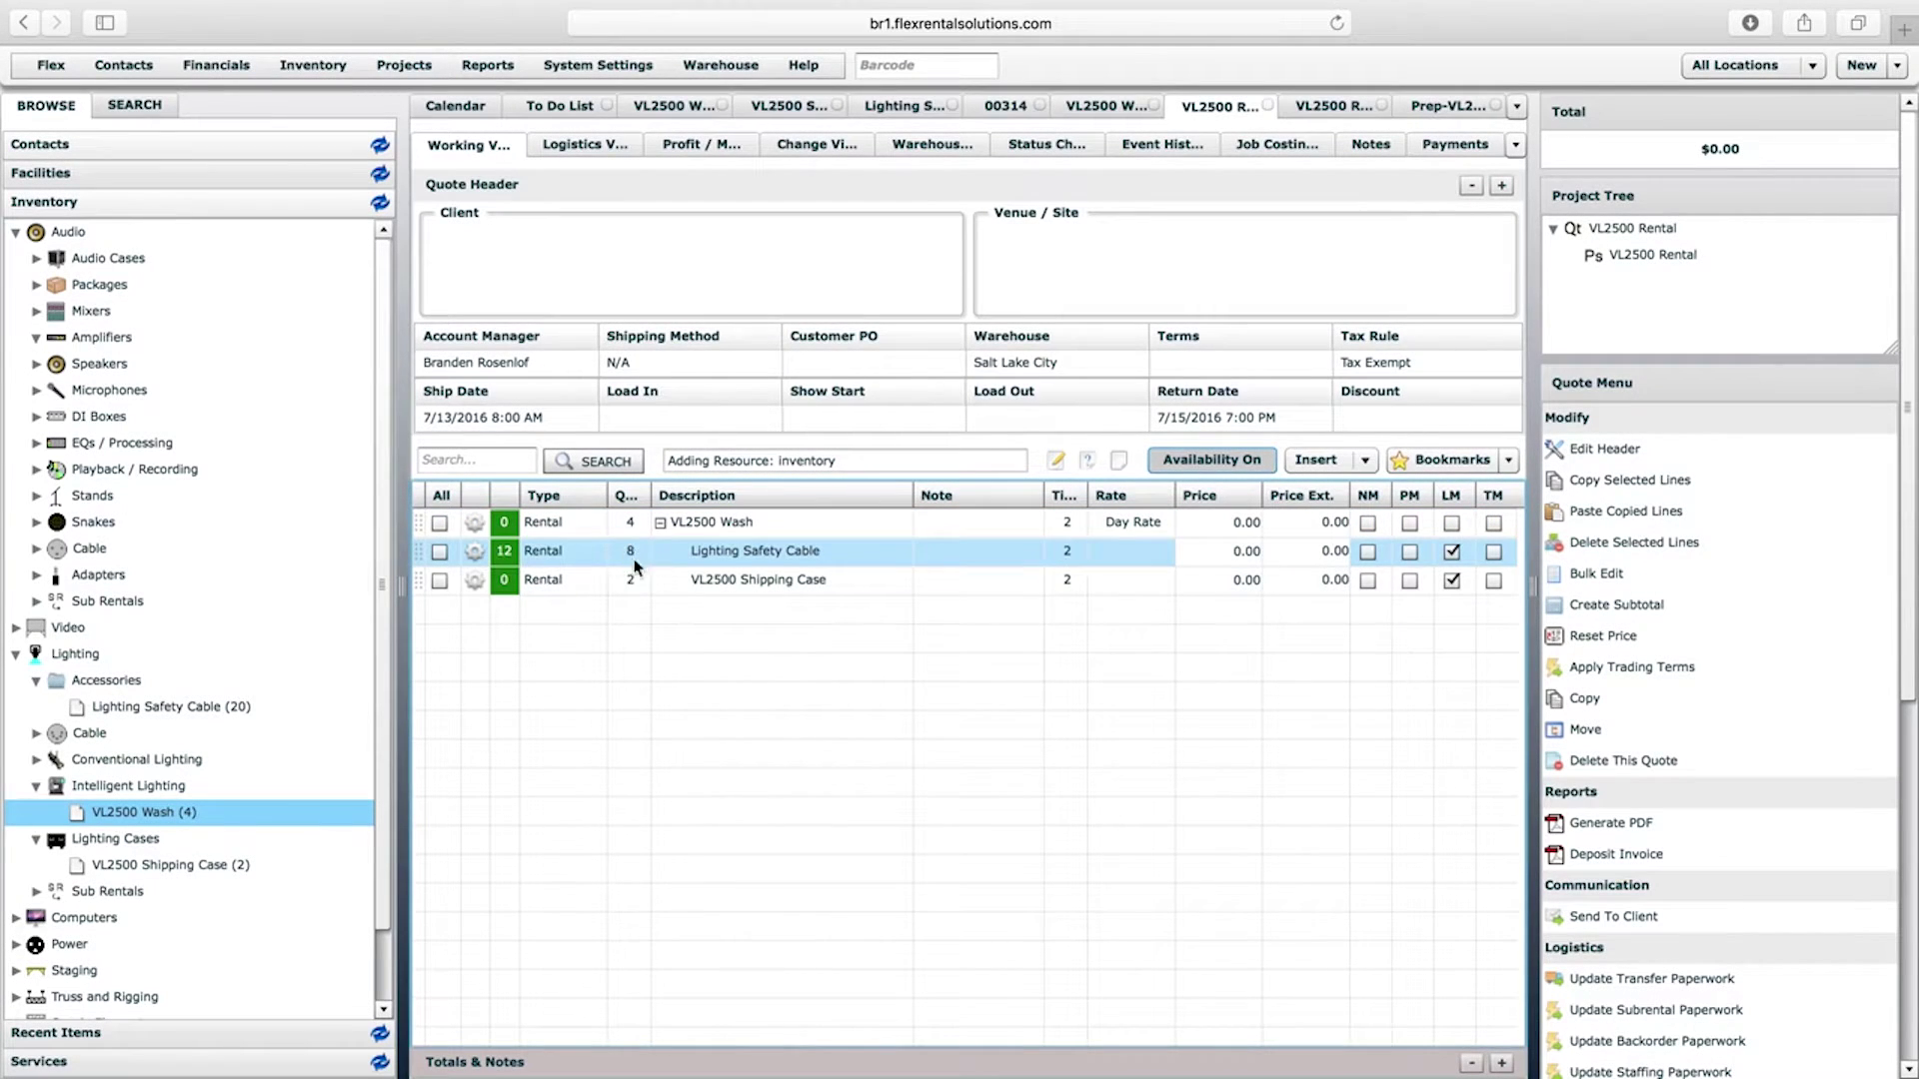
click(633, 580)
click(640, 533)
click(639, 532)
text(2)
key(Return)
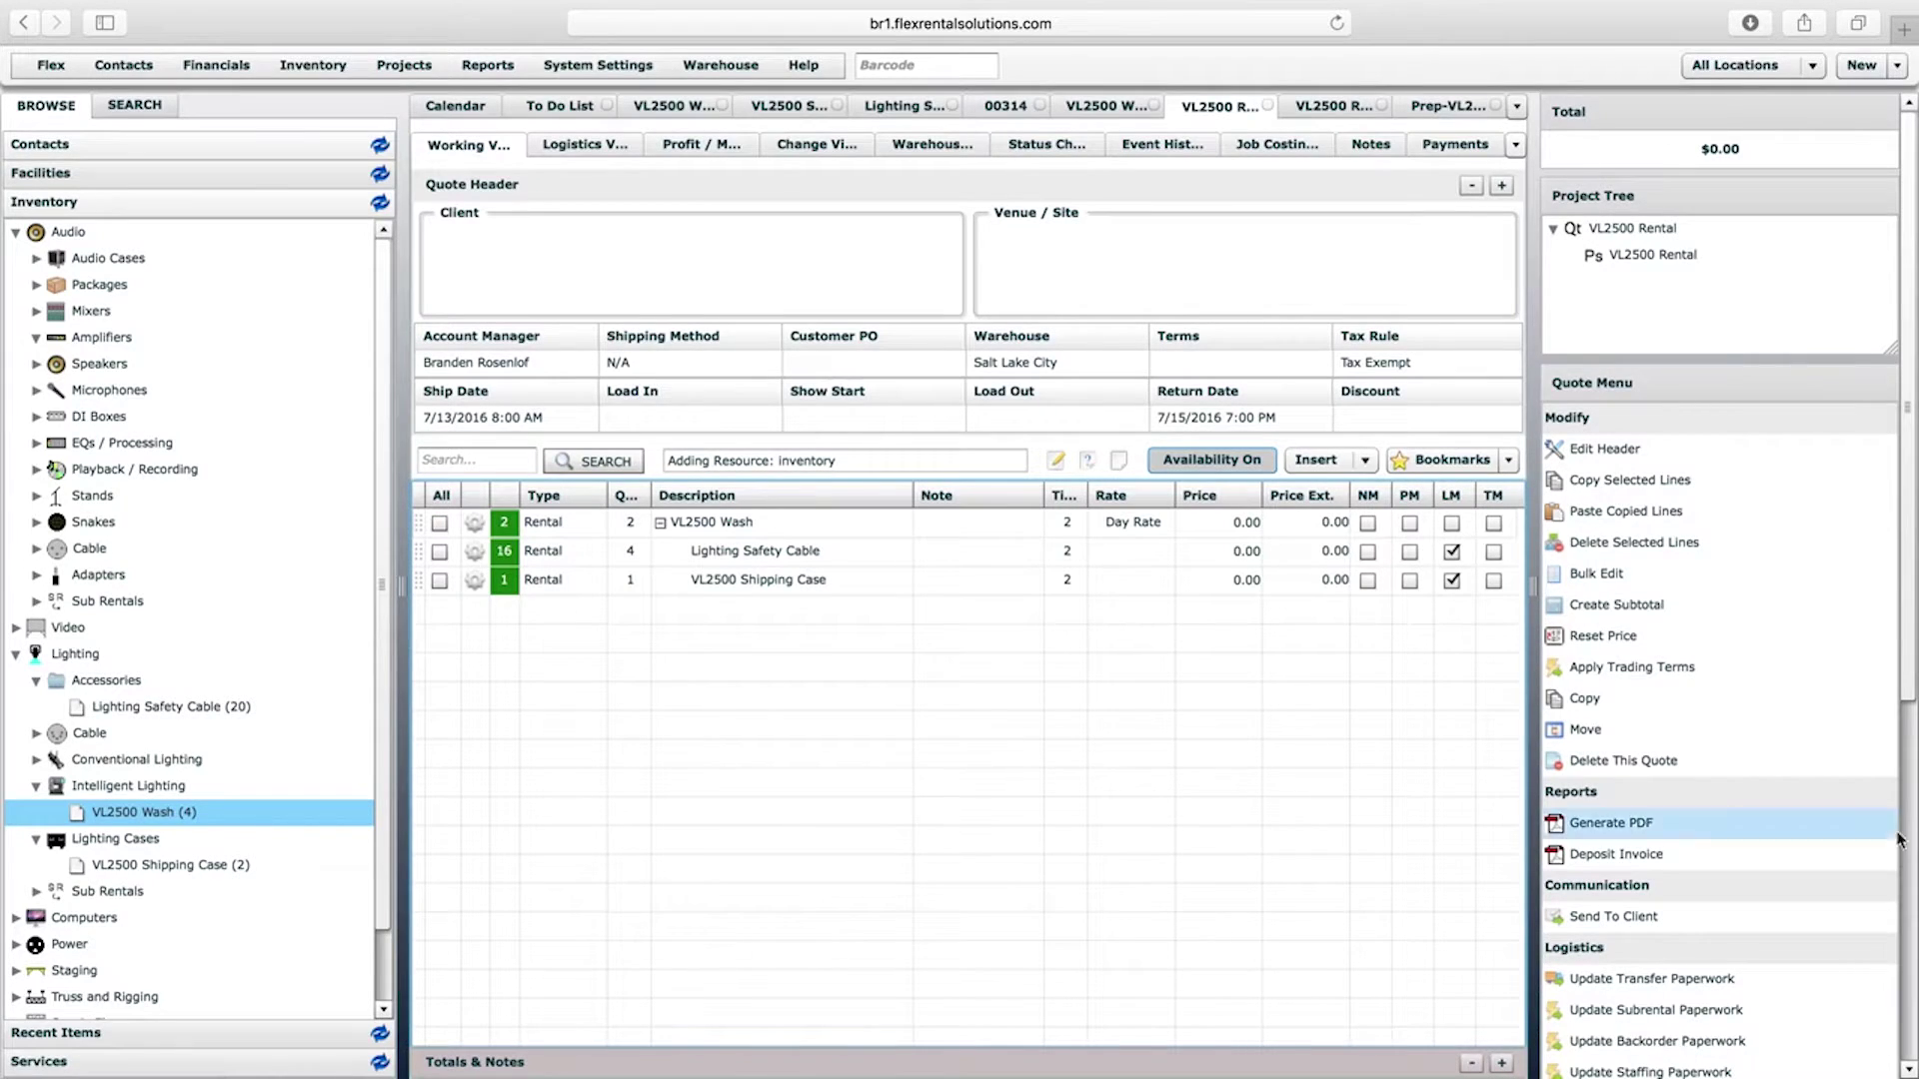
Update the existing VL2500 Rental pull sheet from the revised quote
scroll(1899, 840, down, 10)
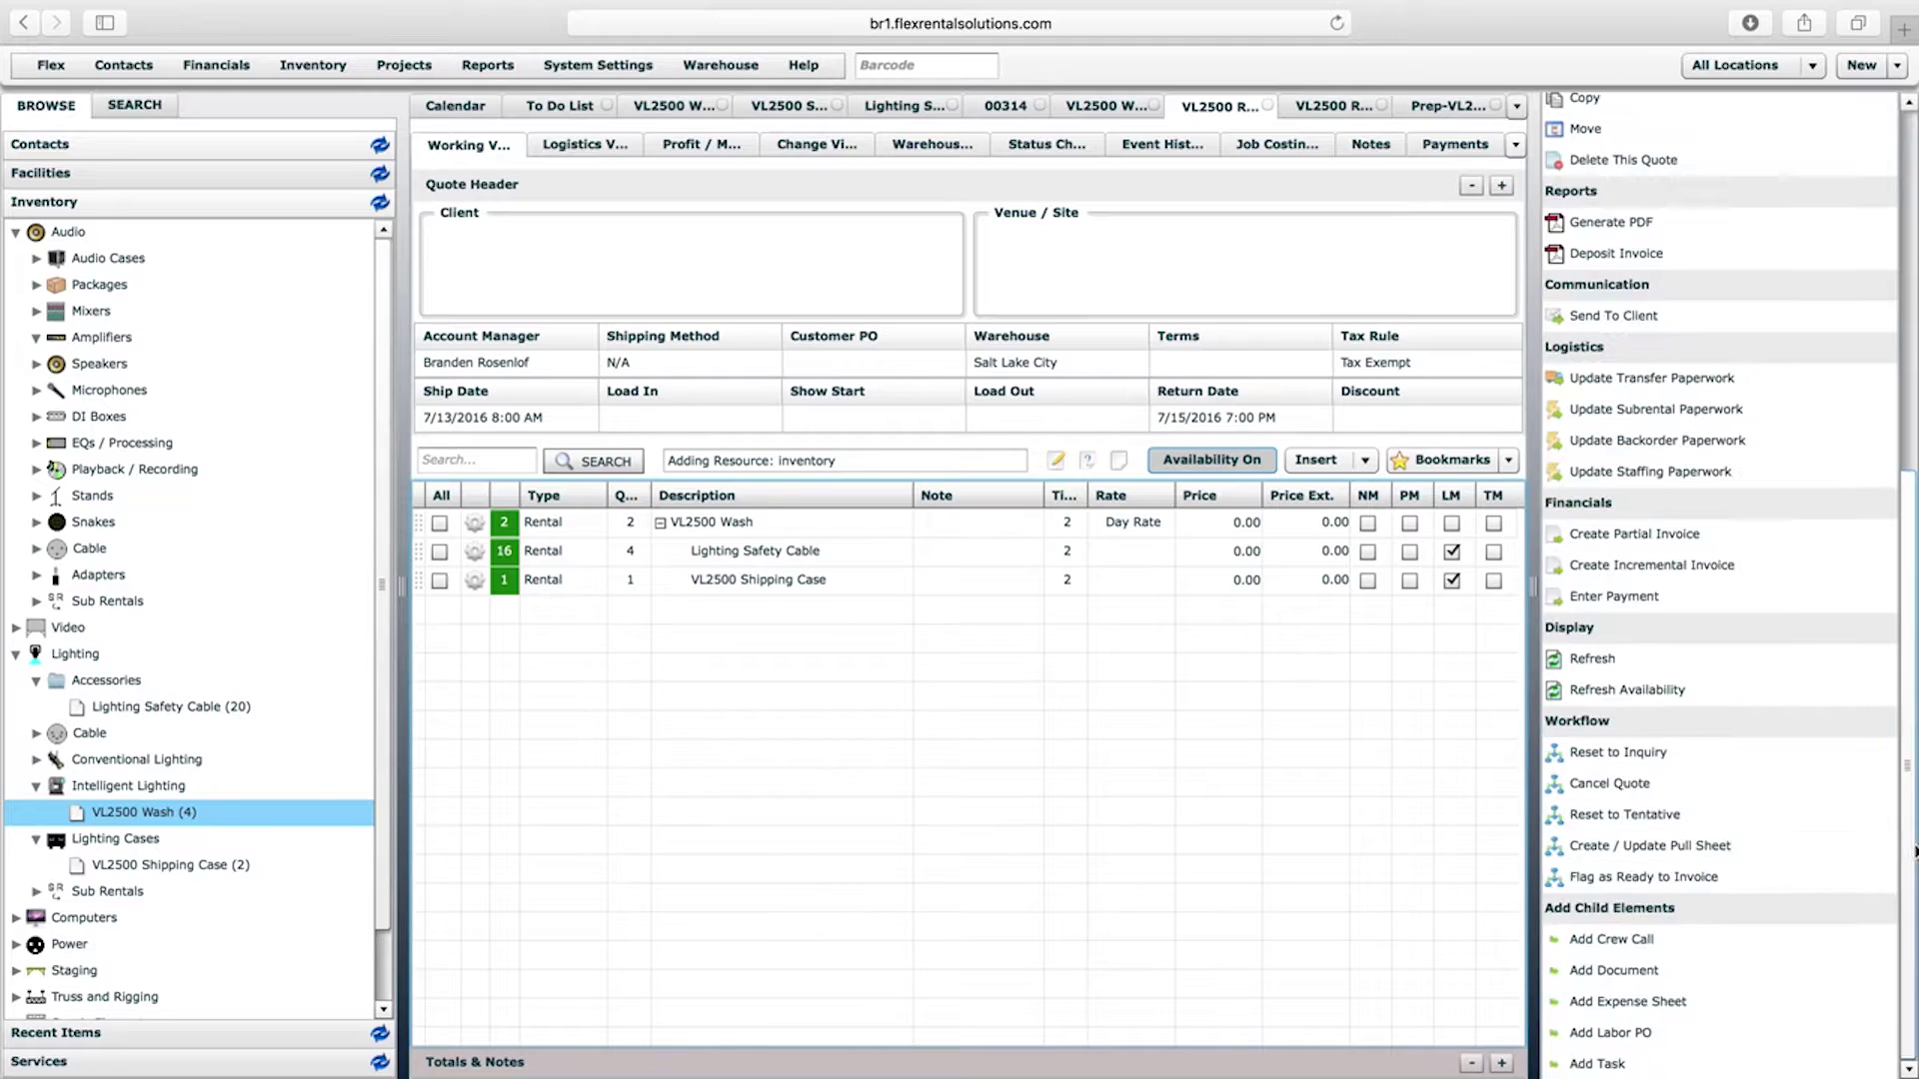
click(1666, 848)
click(1279, 845)
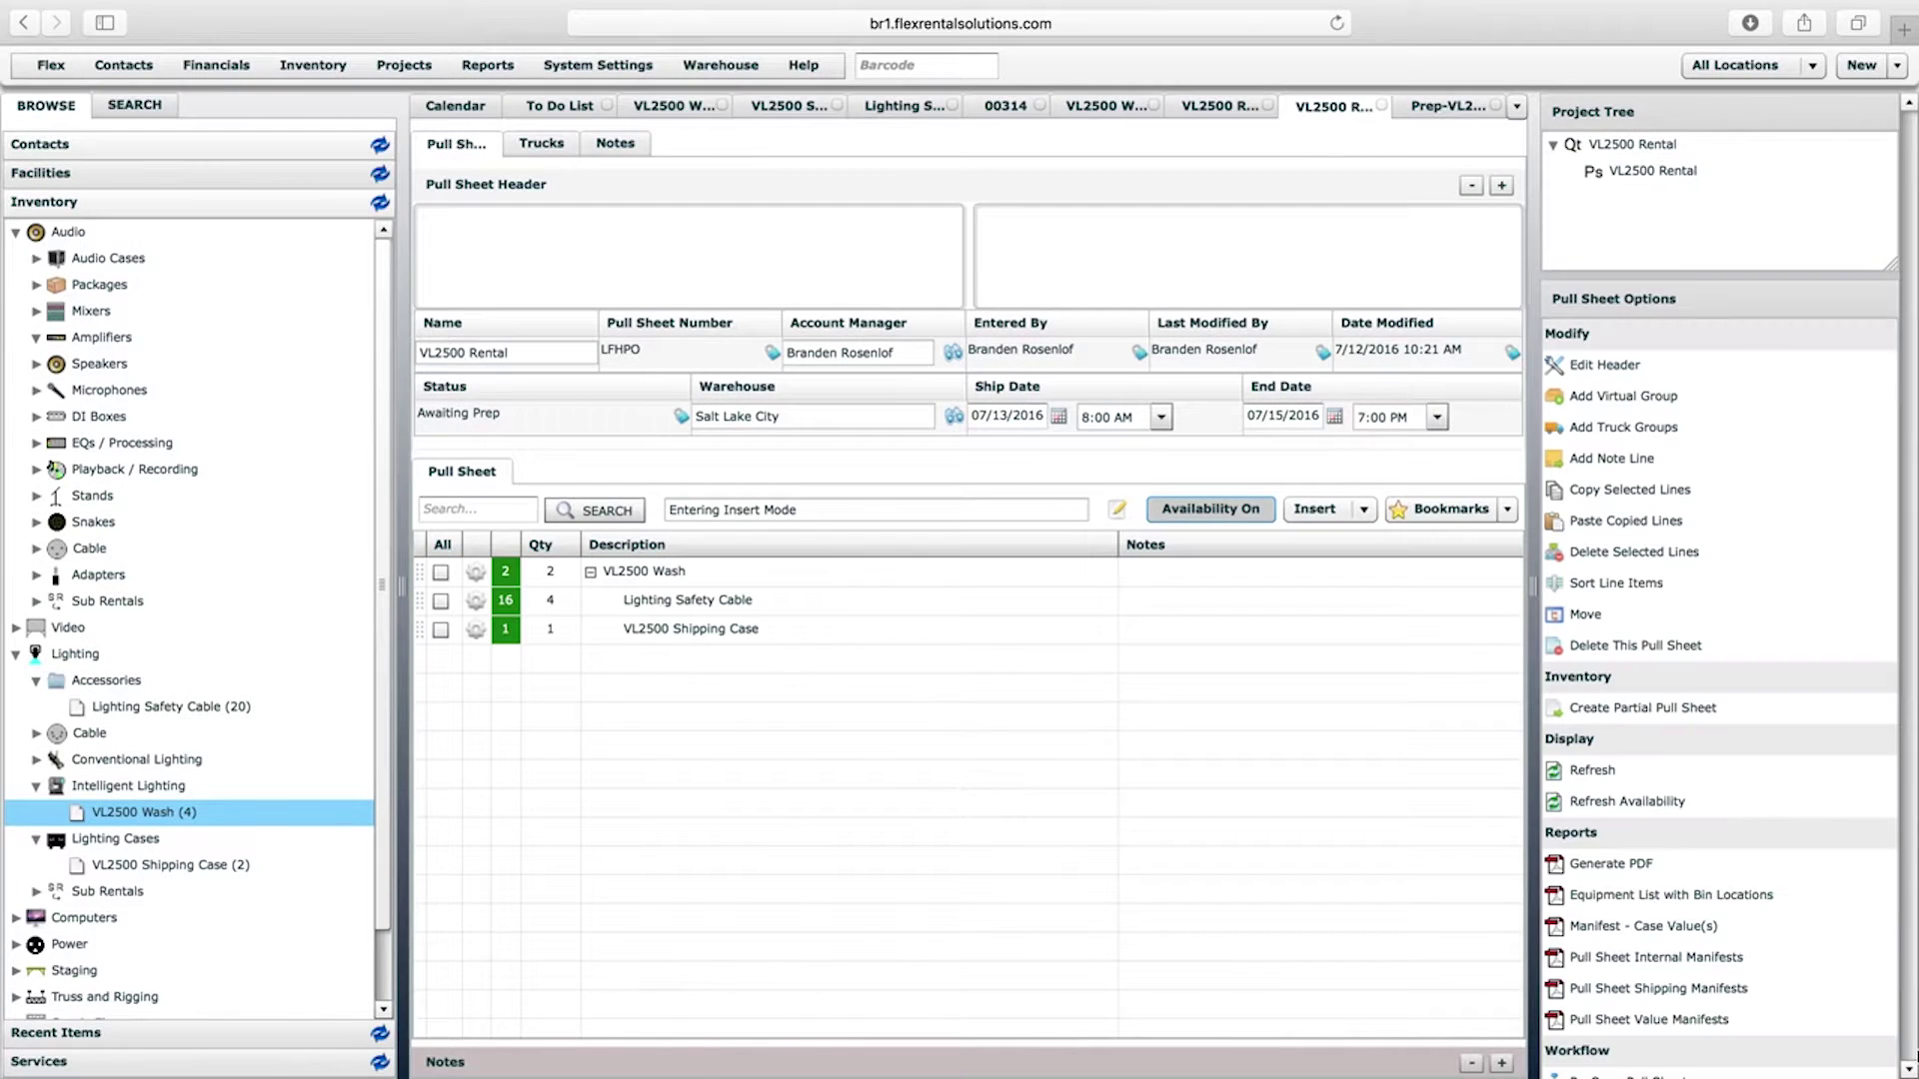
Prep the VL2500 Rental pull sheet by scanning out shipping case 00314, and finalize the prep
scroll(1913, 1045, down, 3)
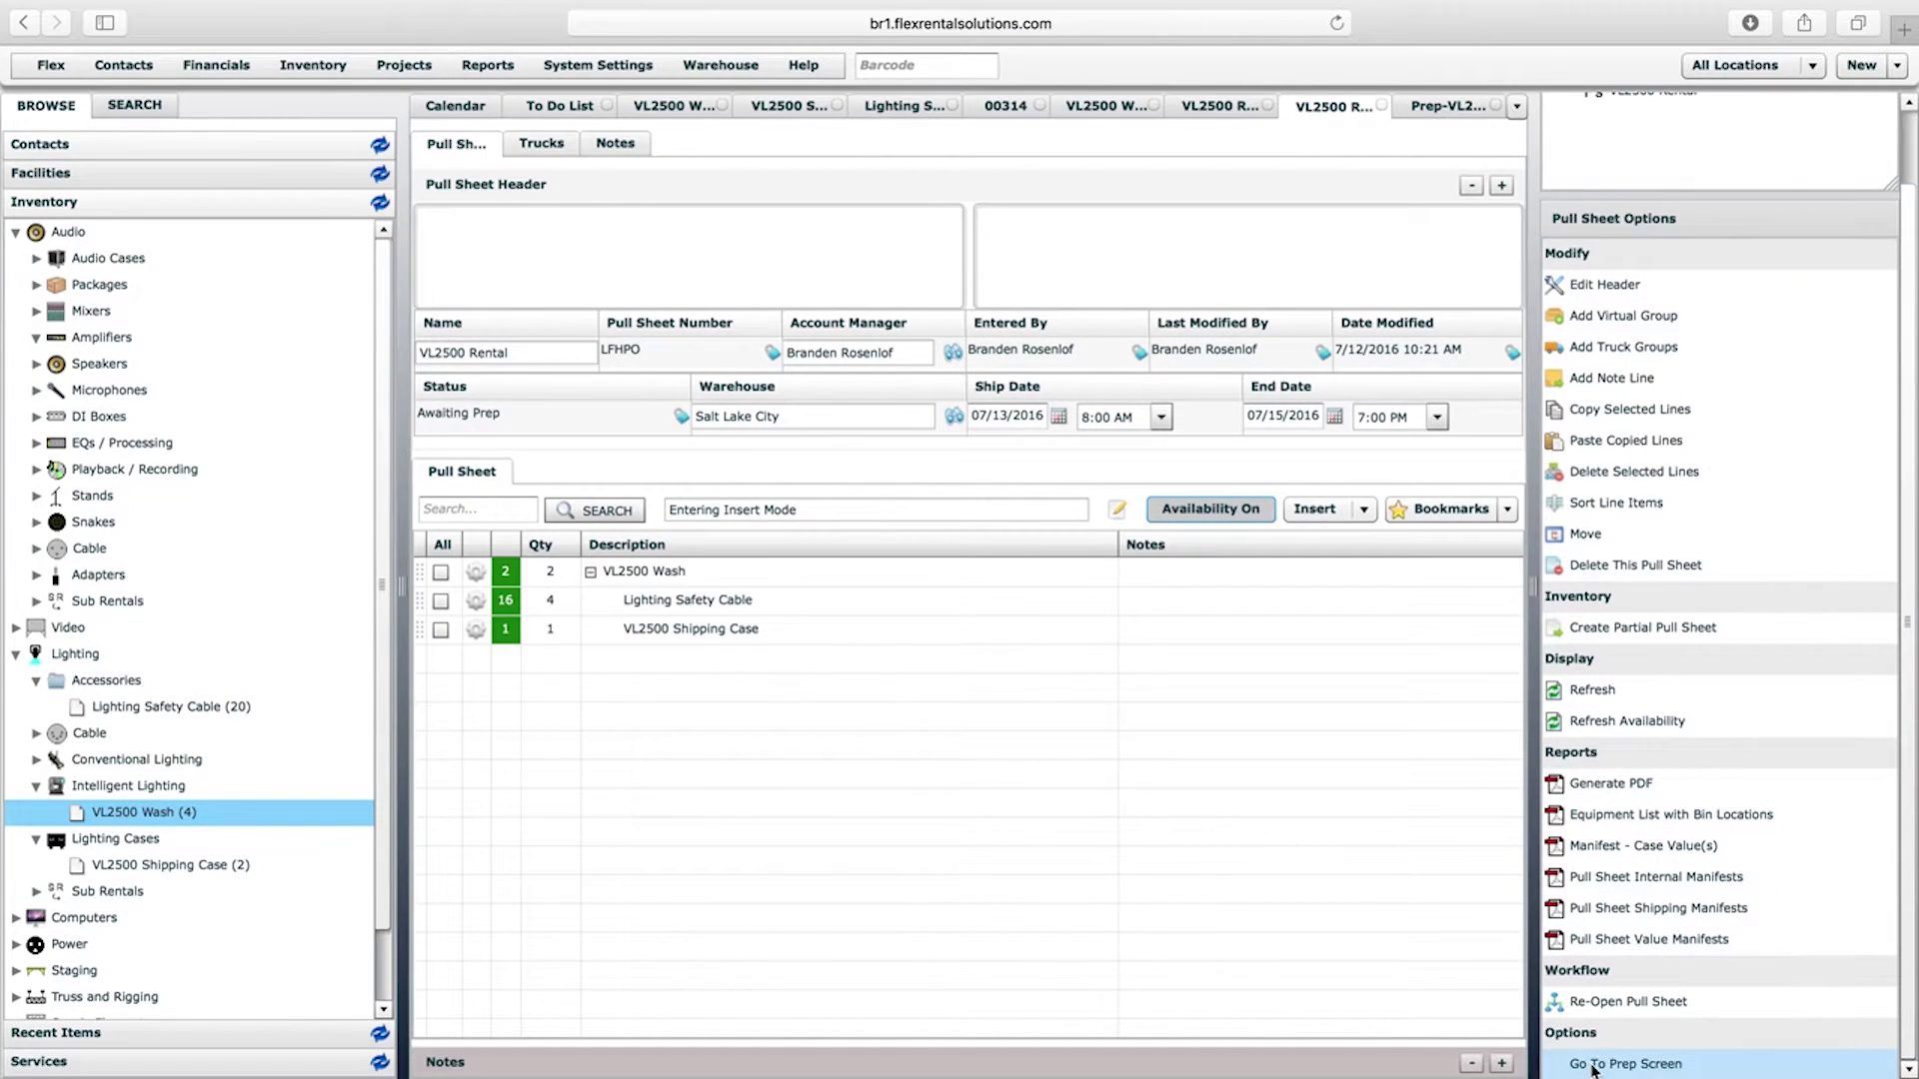
click(1620, 947)
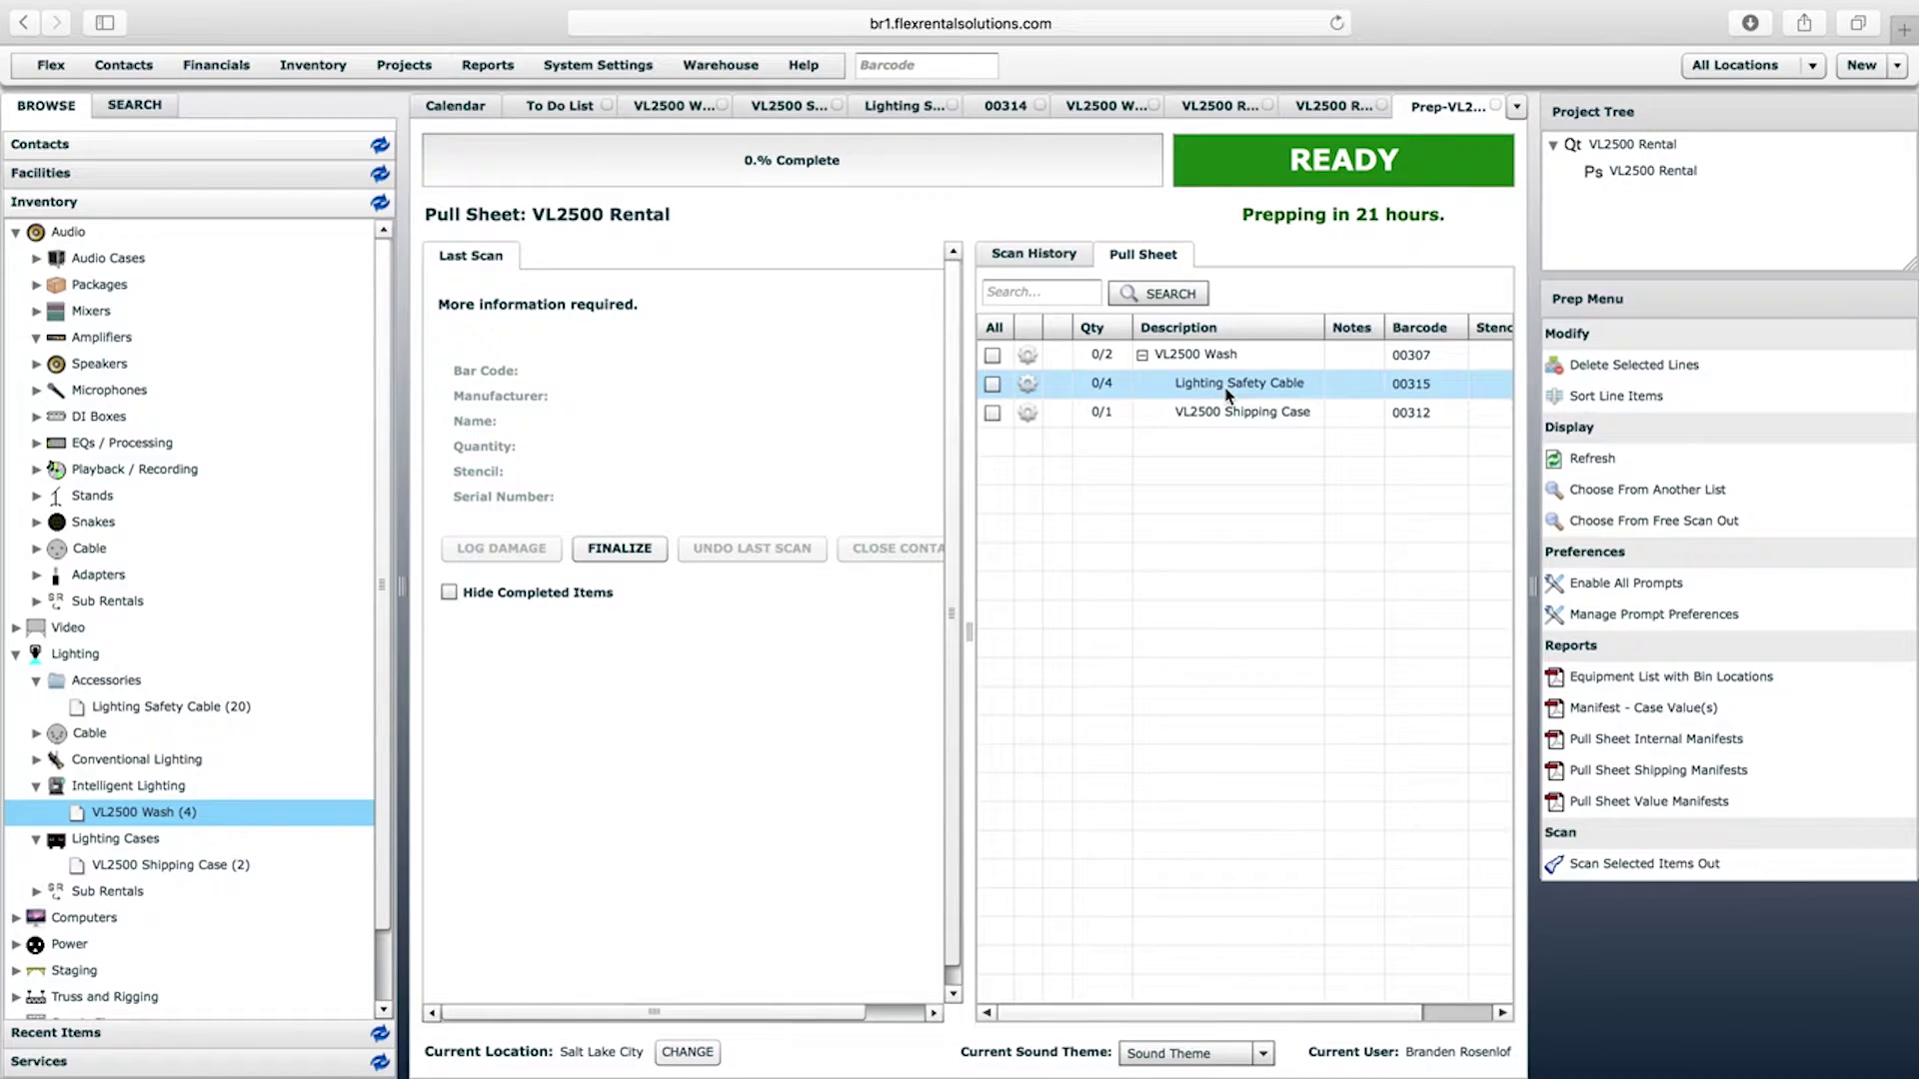
click(917, 68)
text(00314)
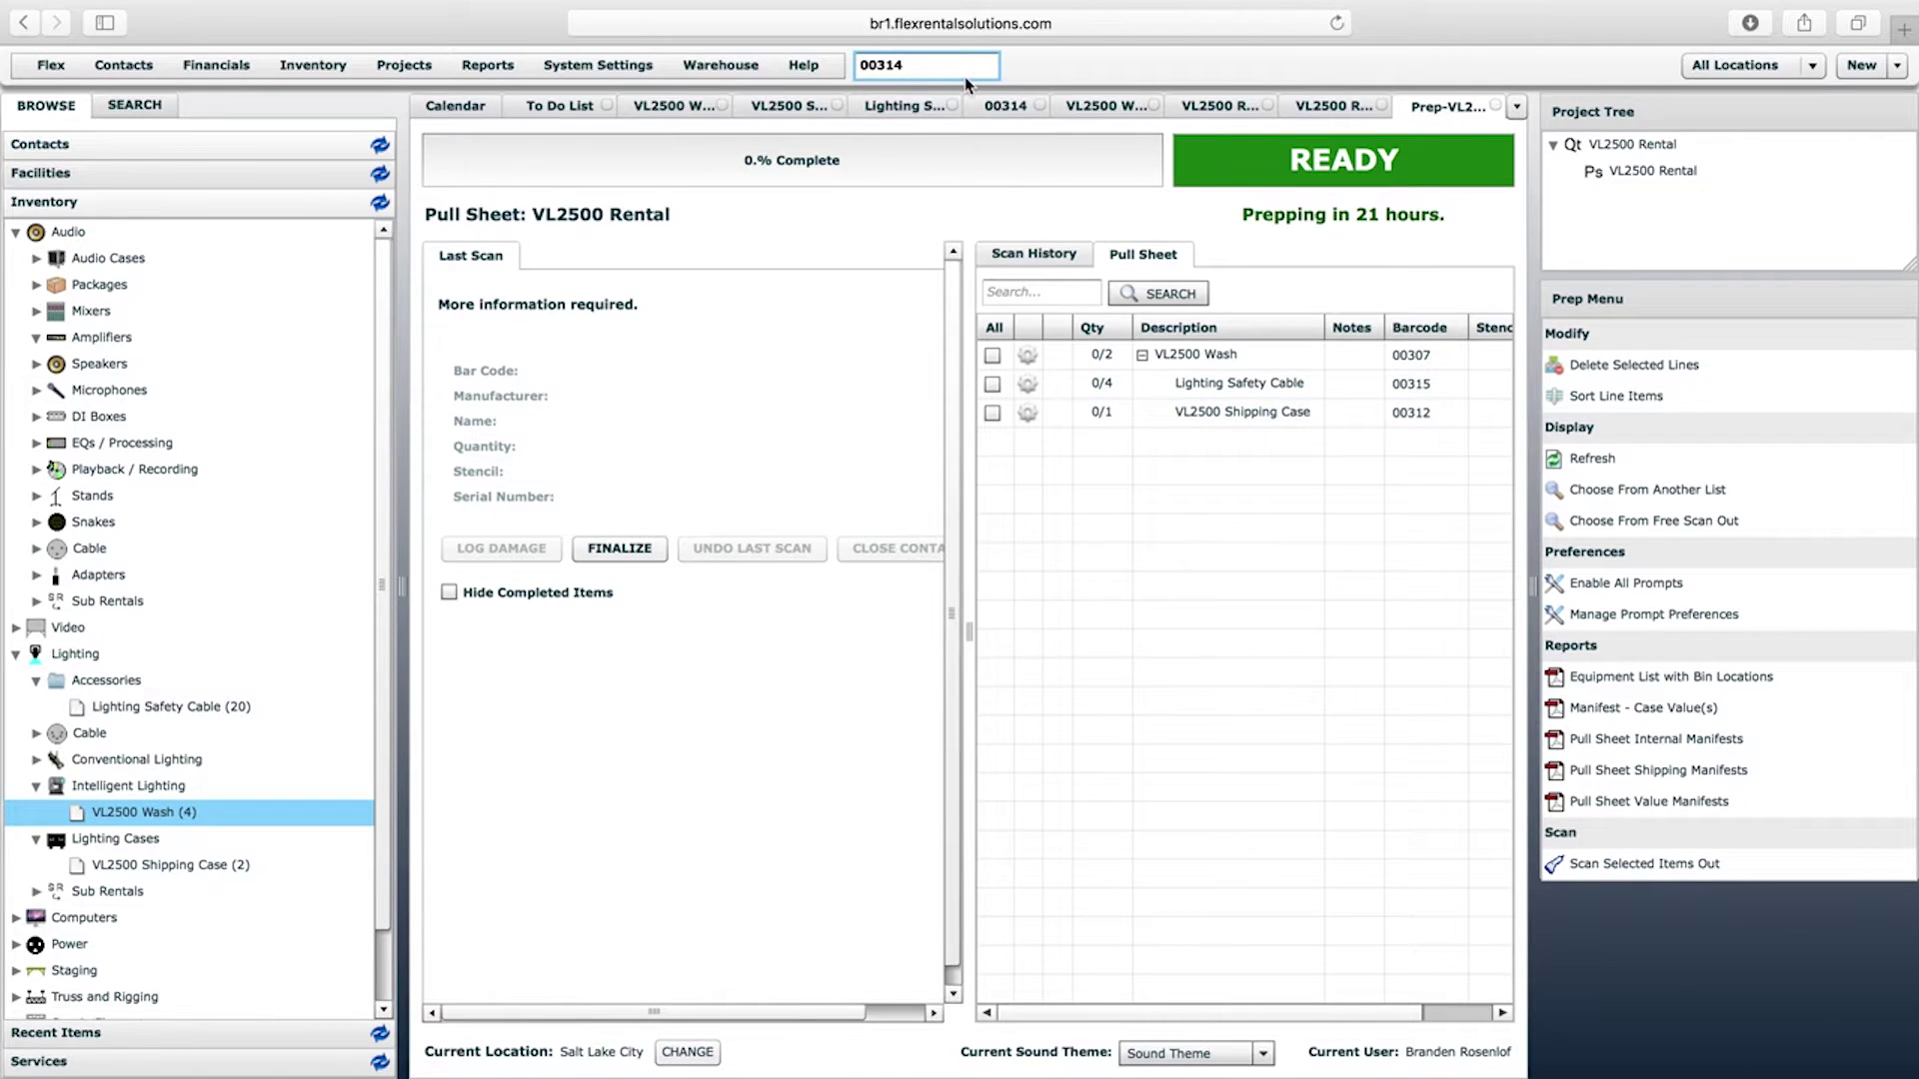
key(Return)
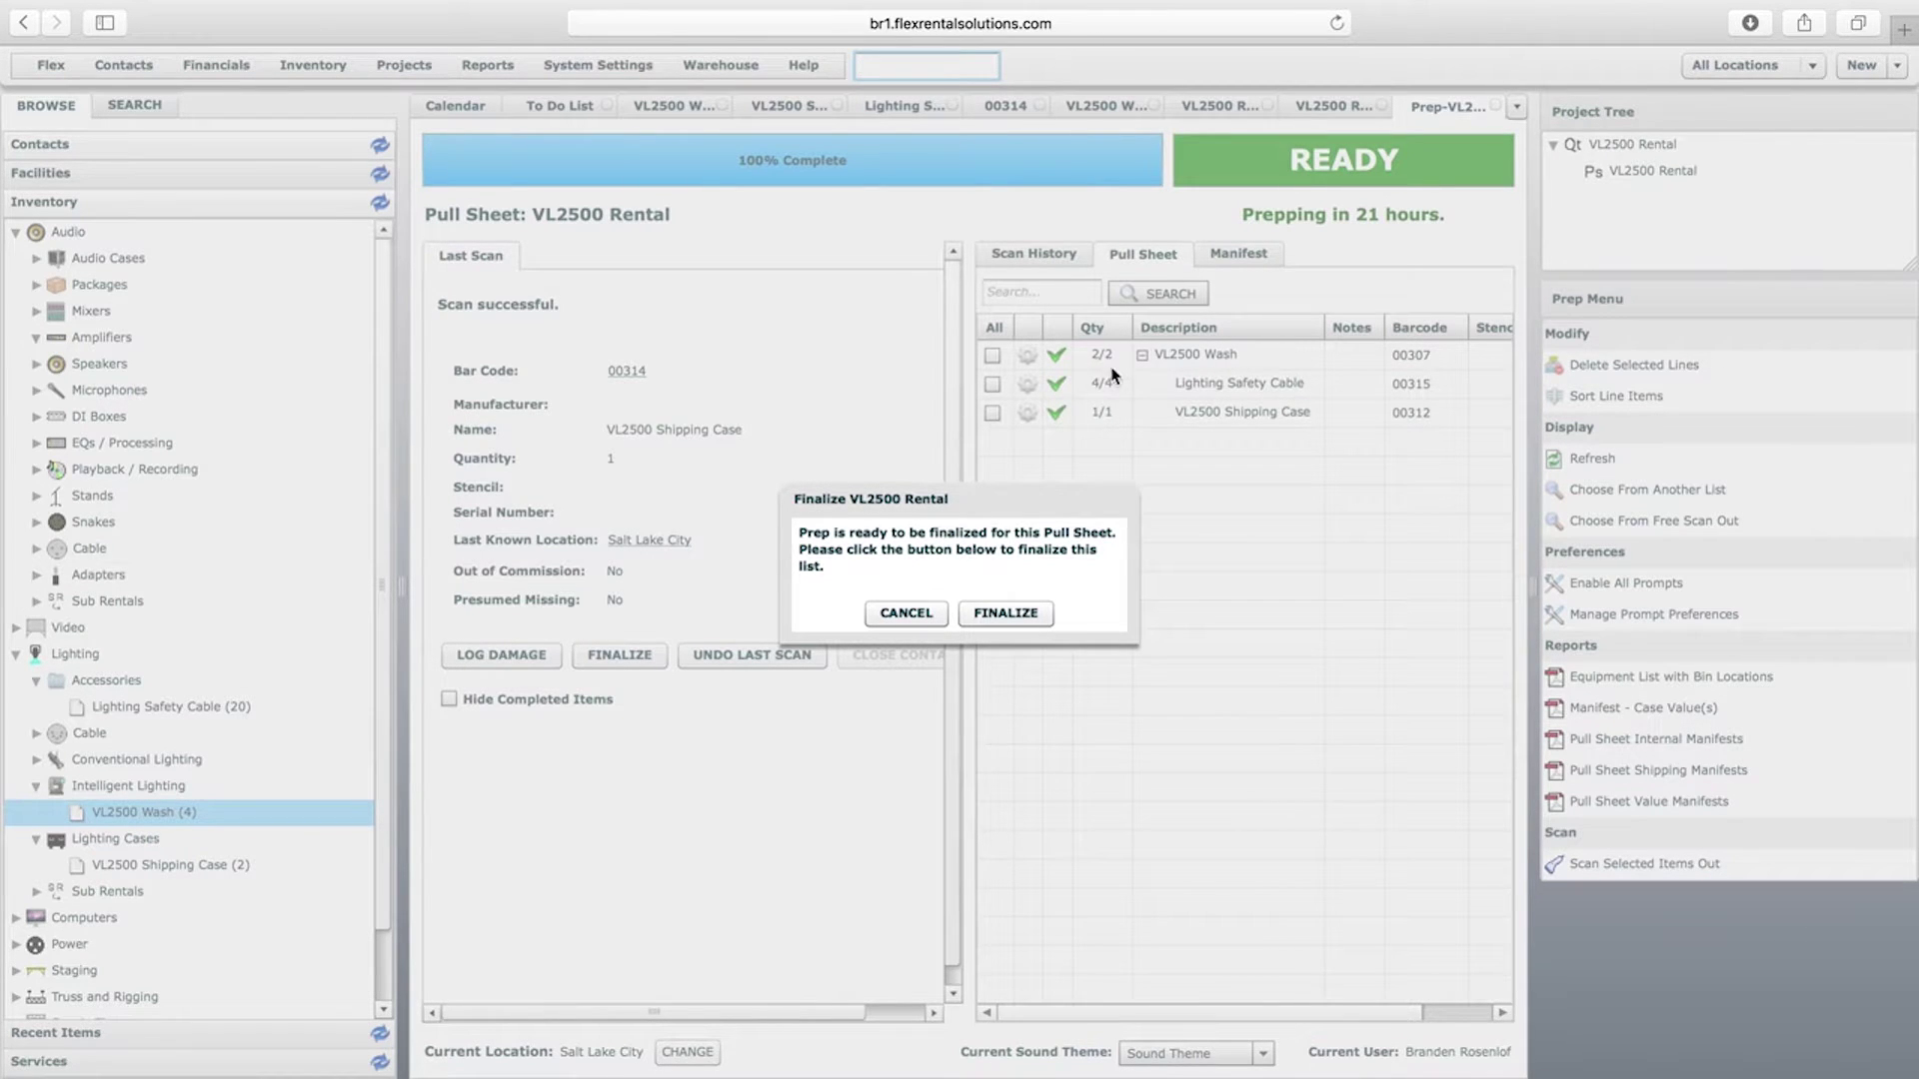
click(1008, 614)
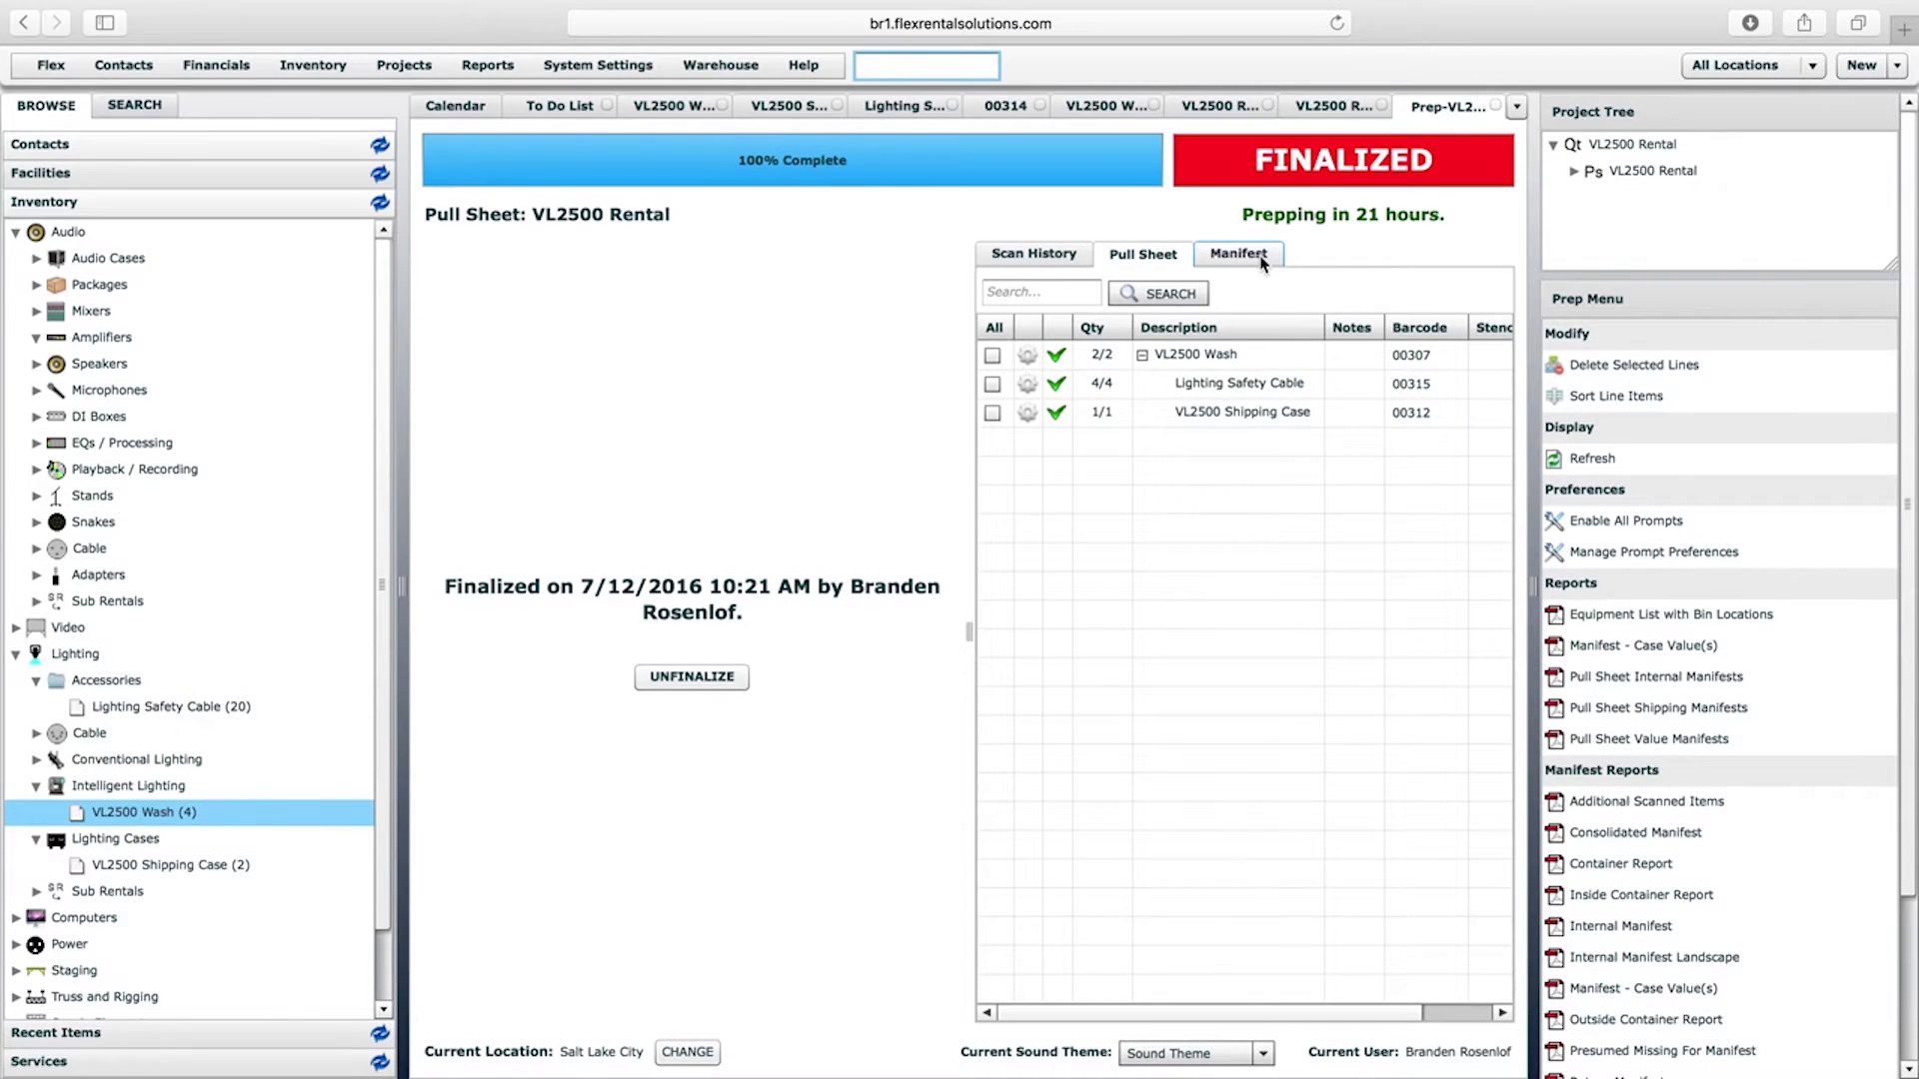
Review the prep manifest with the Description column widened to read the shipping case and its nested items in full
click(1260, 258)
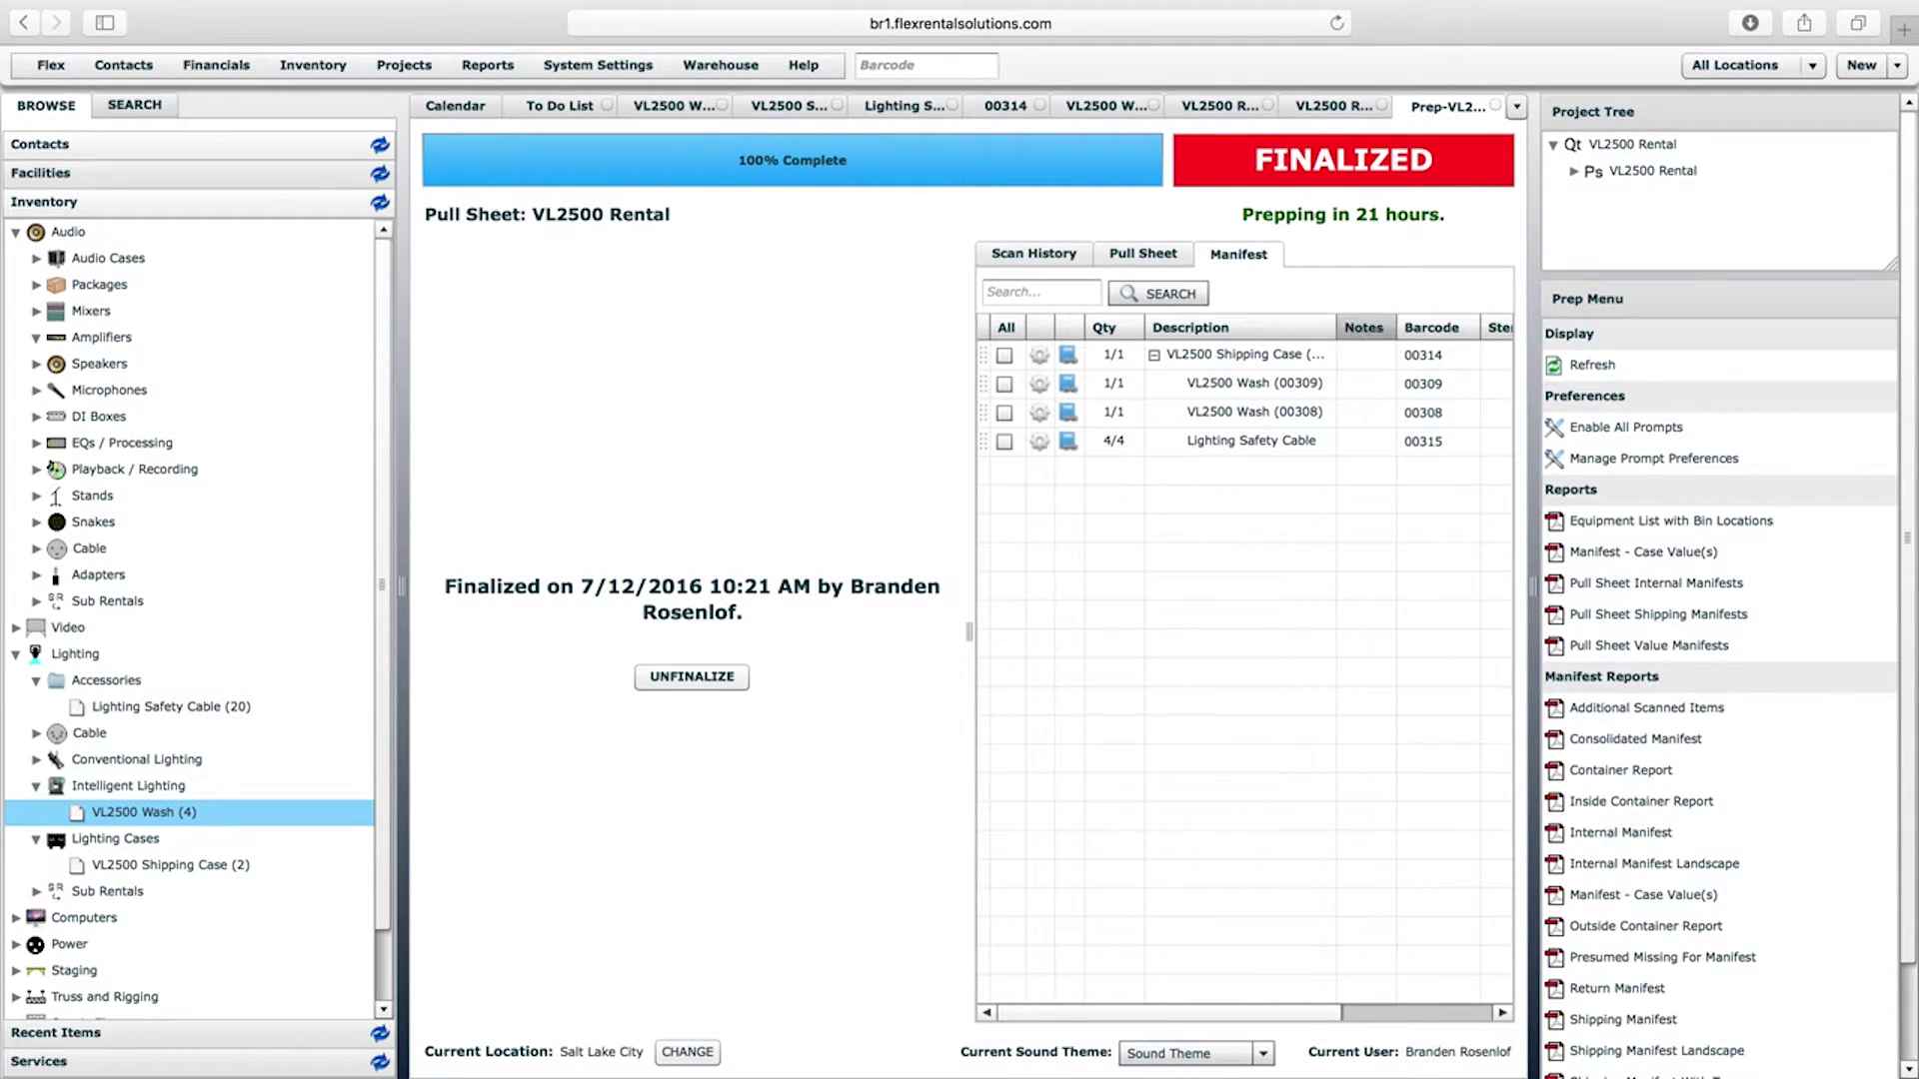
drag(1333, 328, 1401, 329)
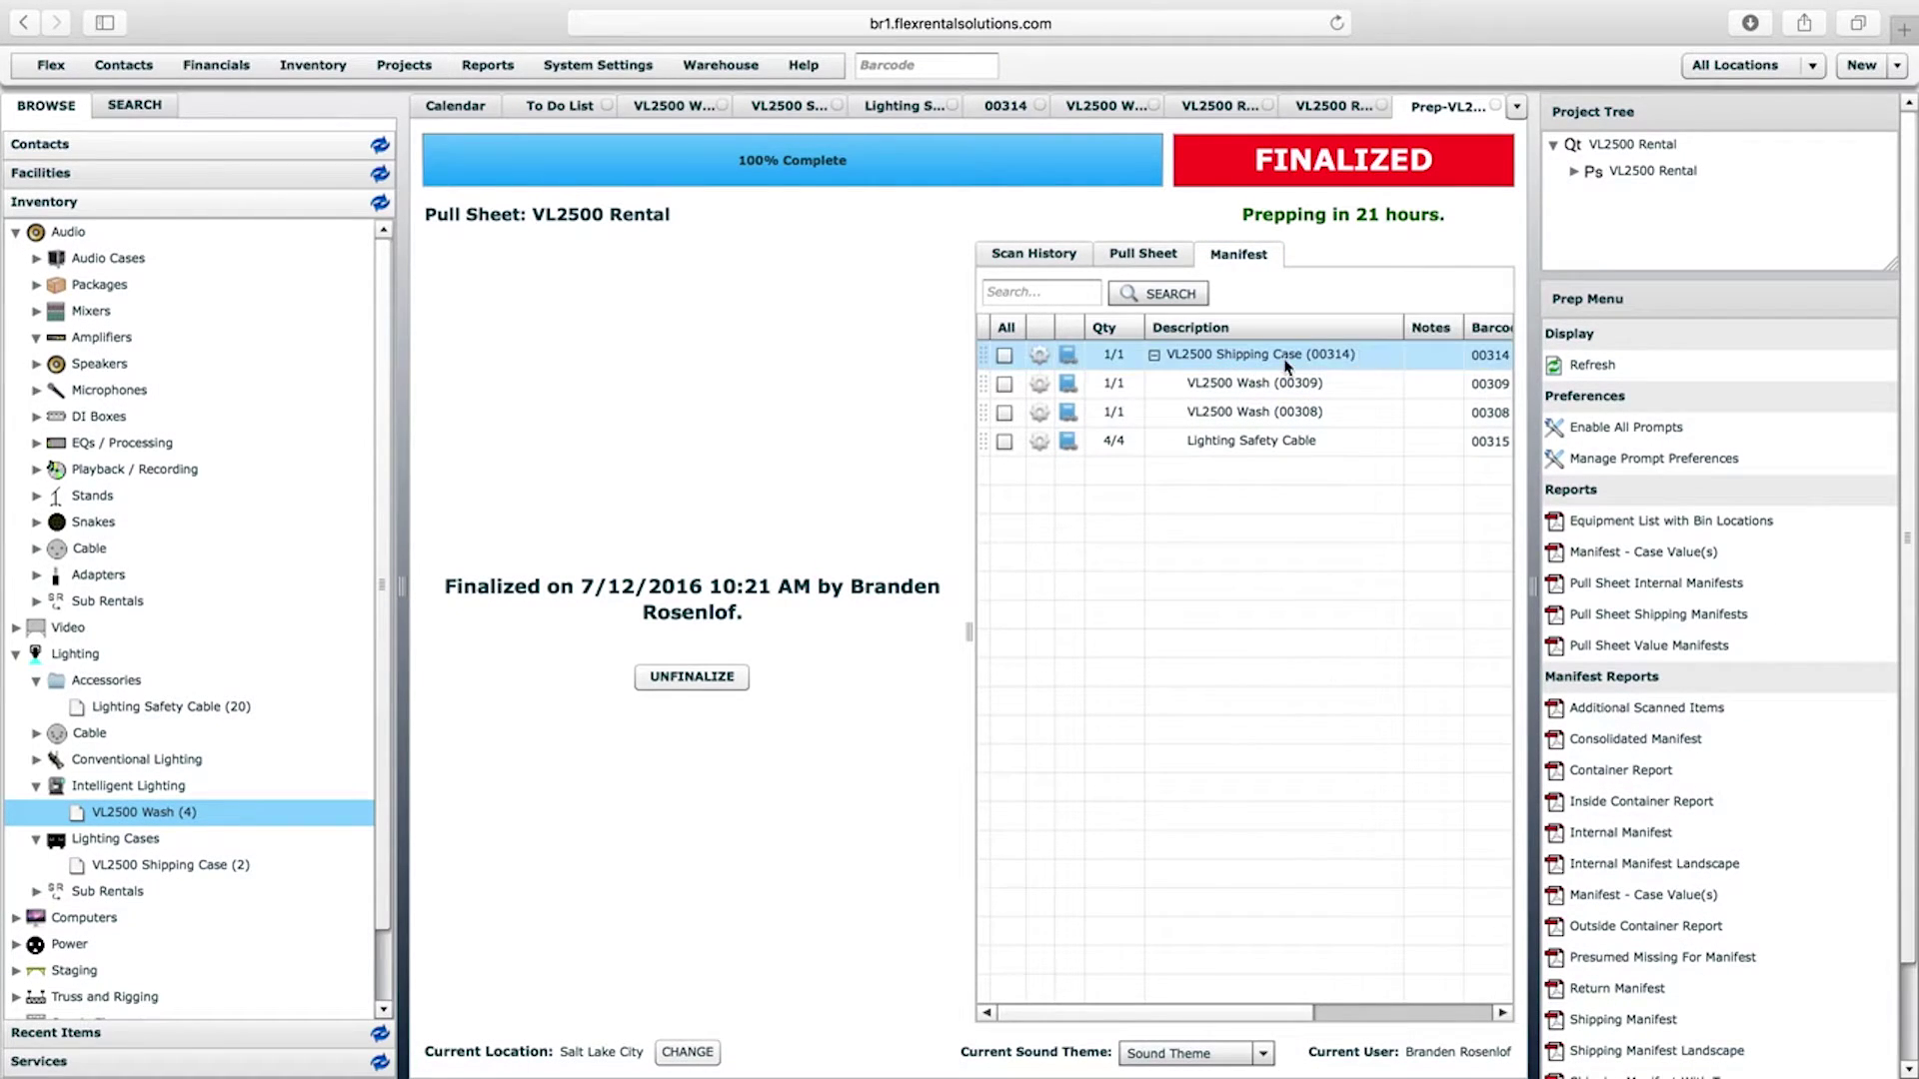
click(1262, 387)
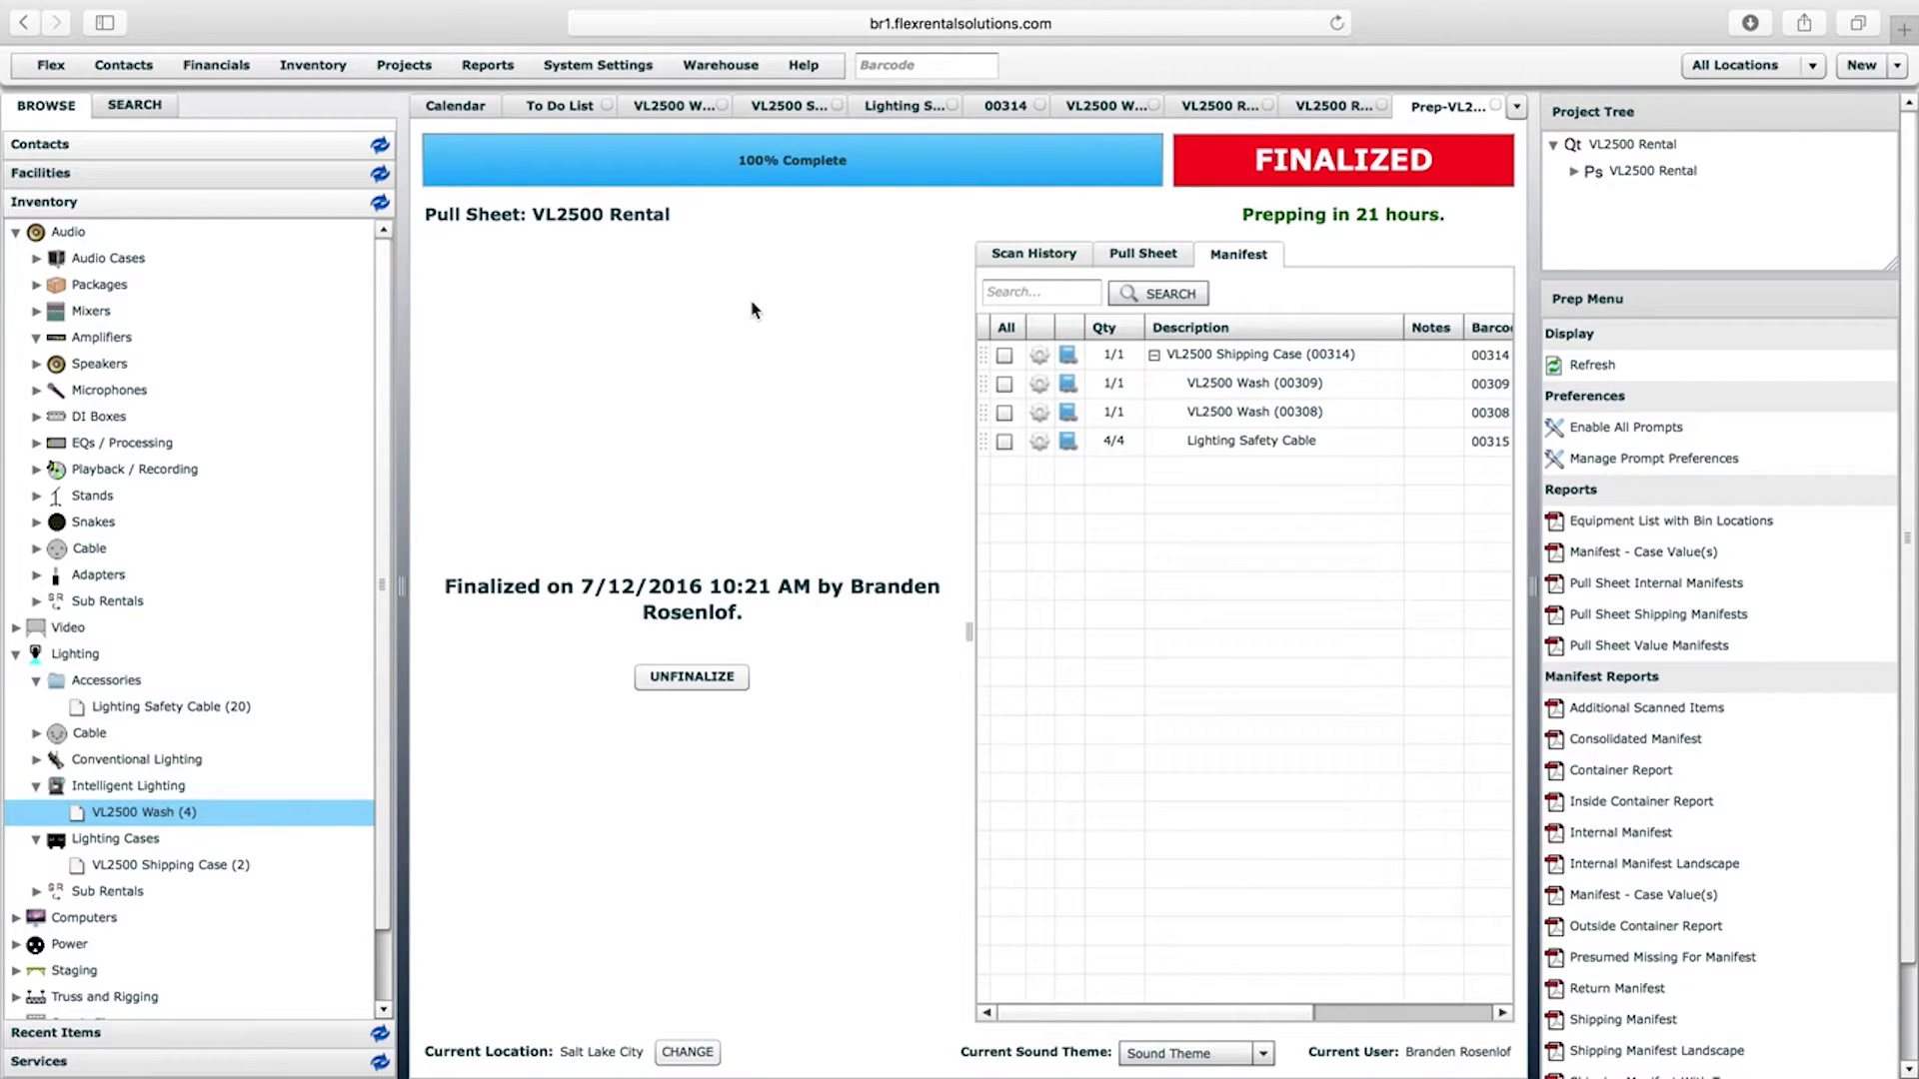
Open the VL2500 Shipping Case inventory item for editing and review its Structure/Availability container settings
click(809, 110)
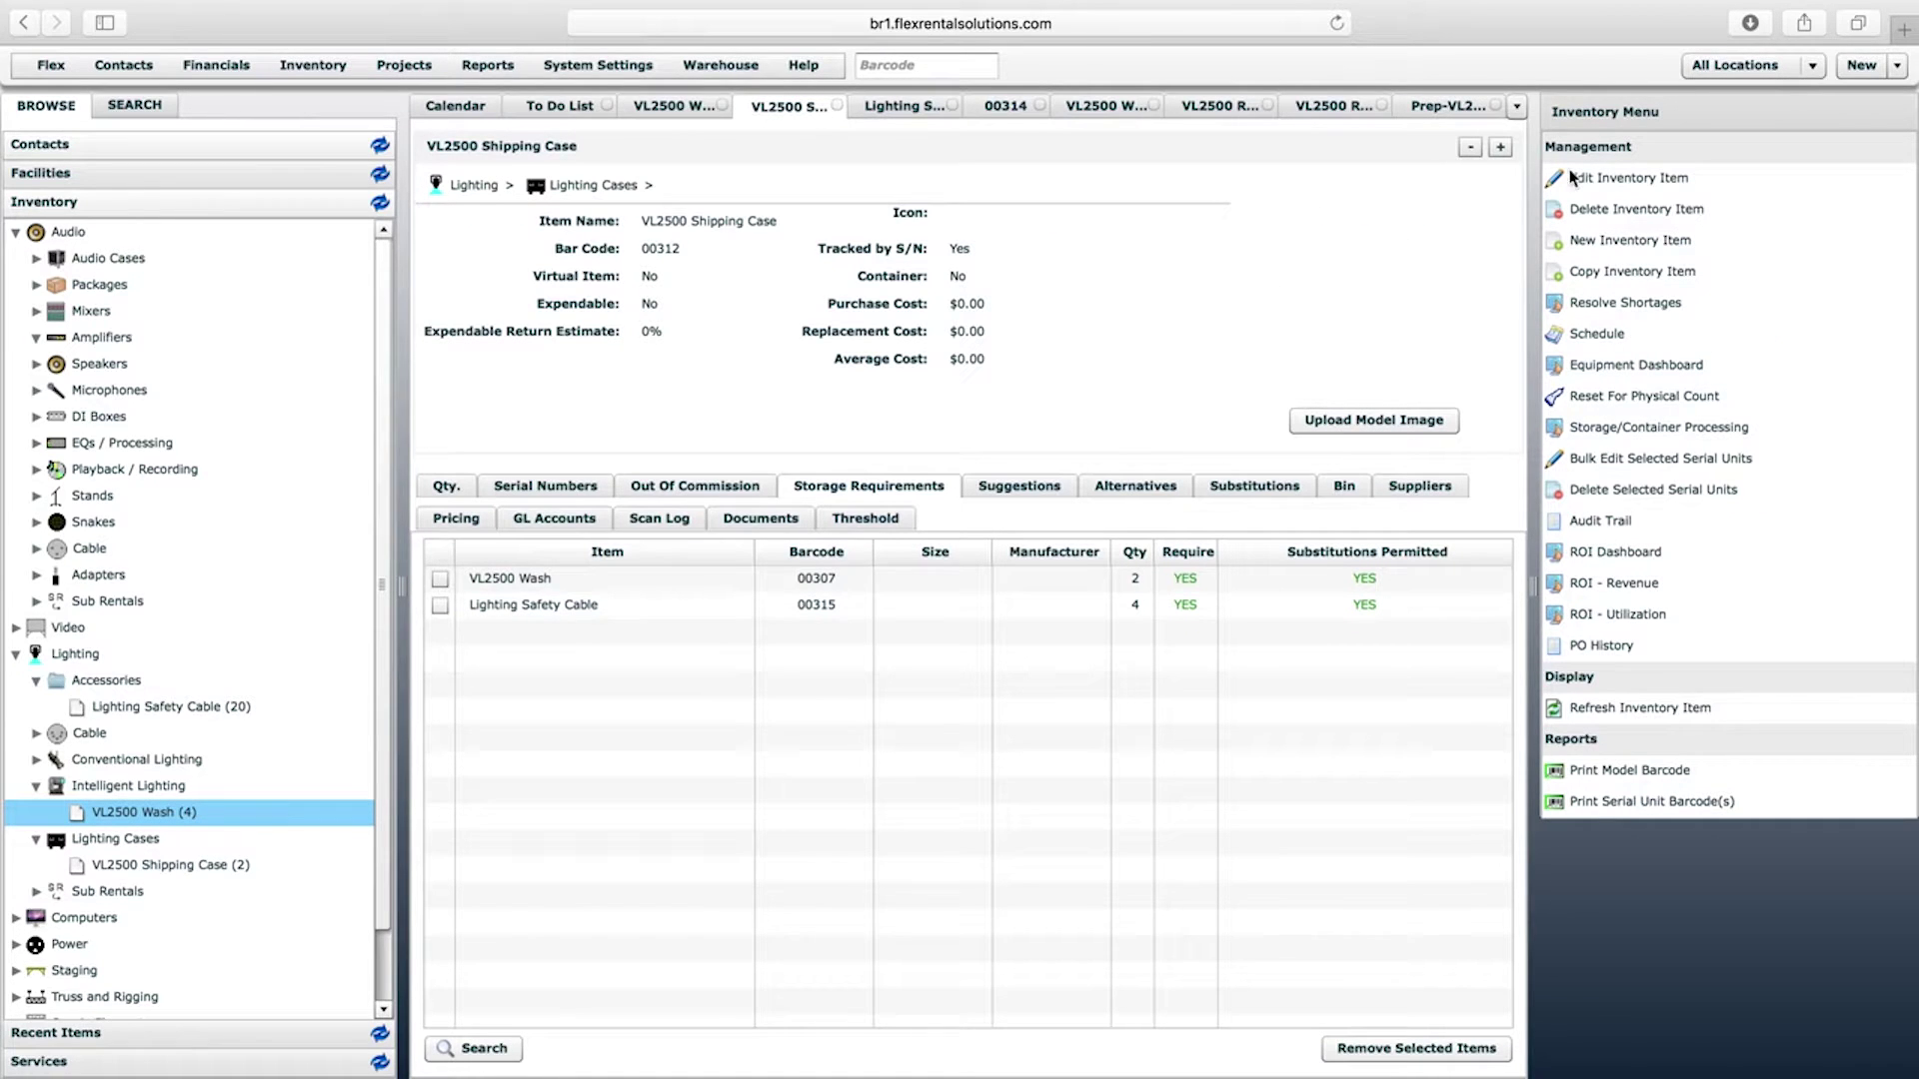
click(1653, 182)
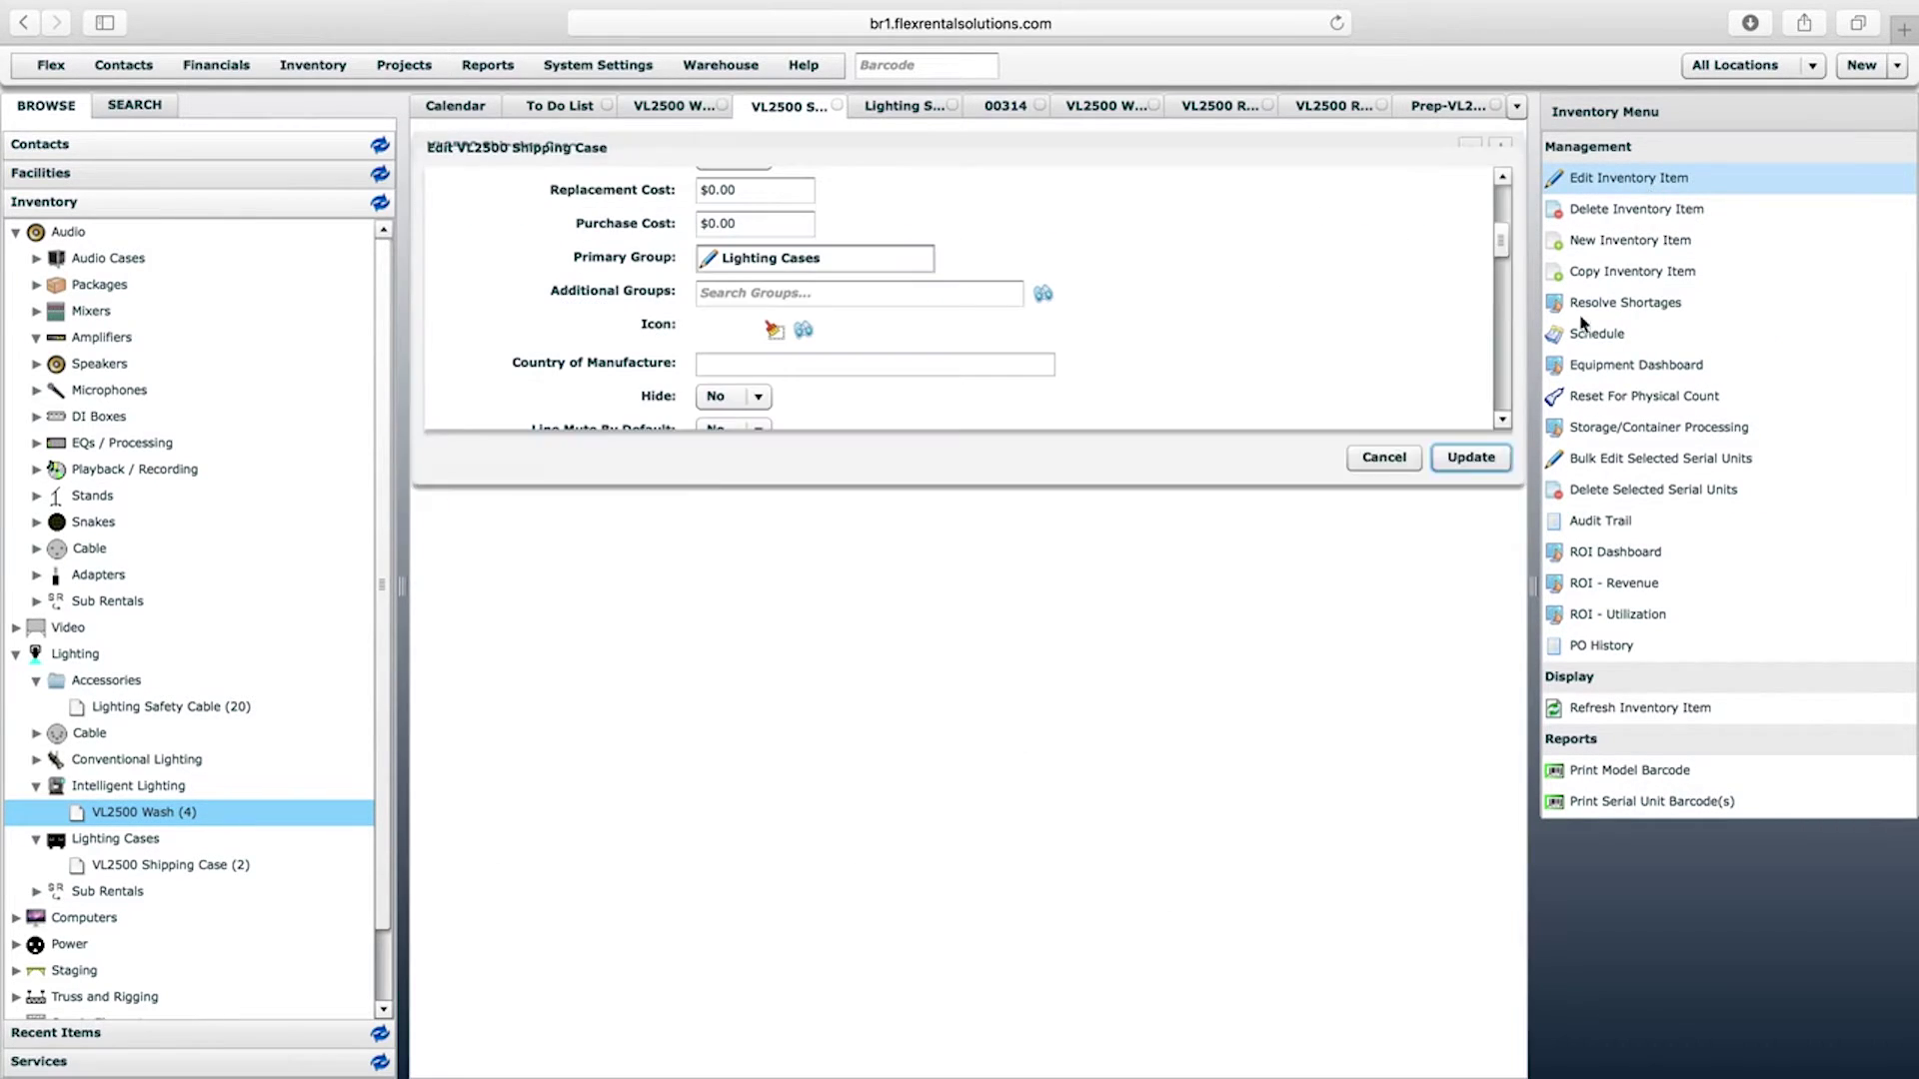
drag(1507, 428, 1506, 465)
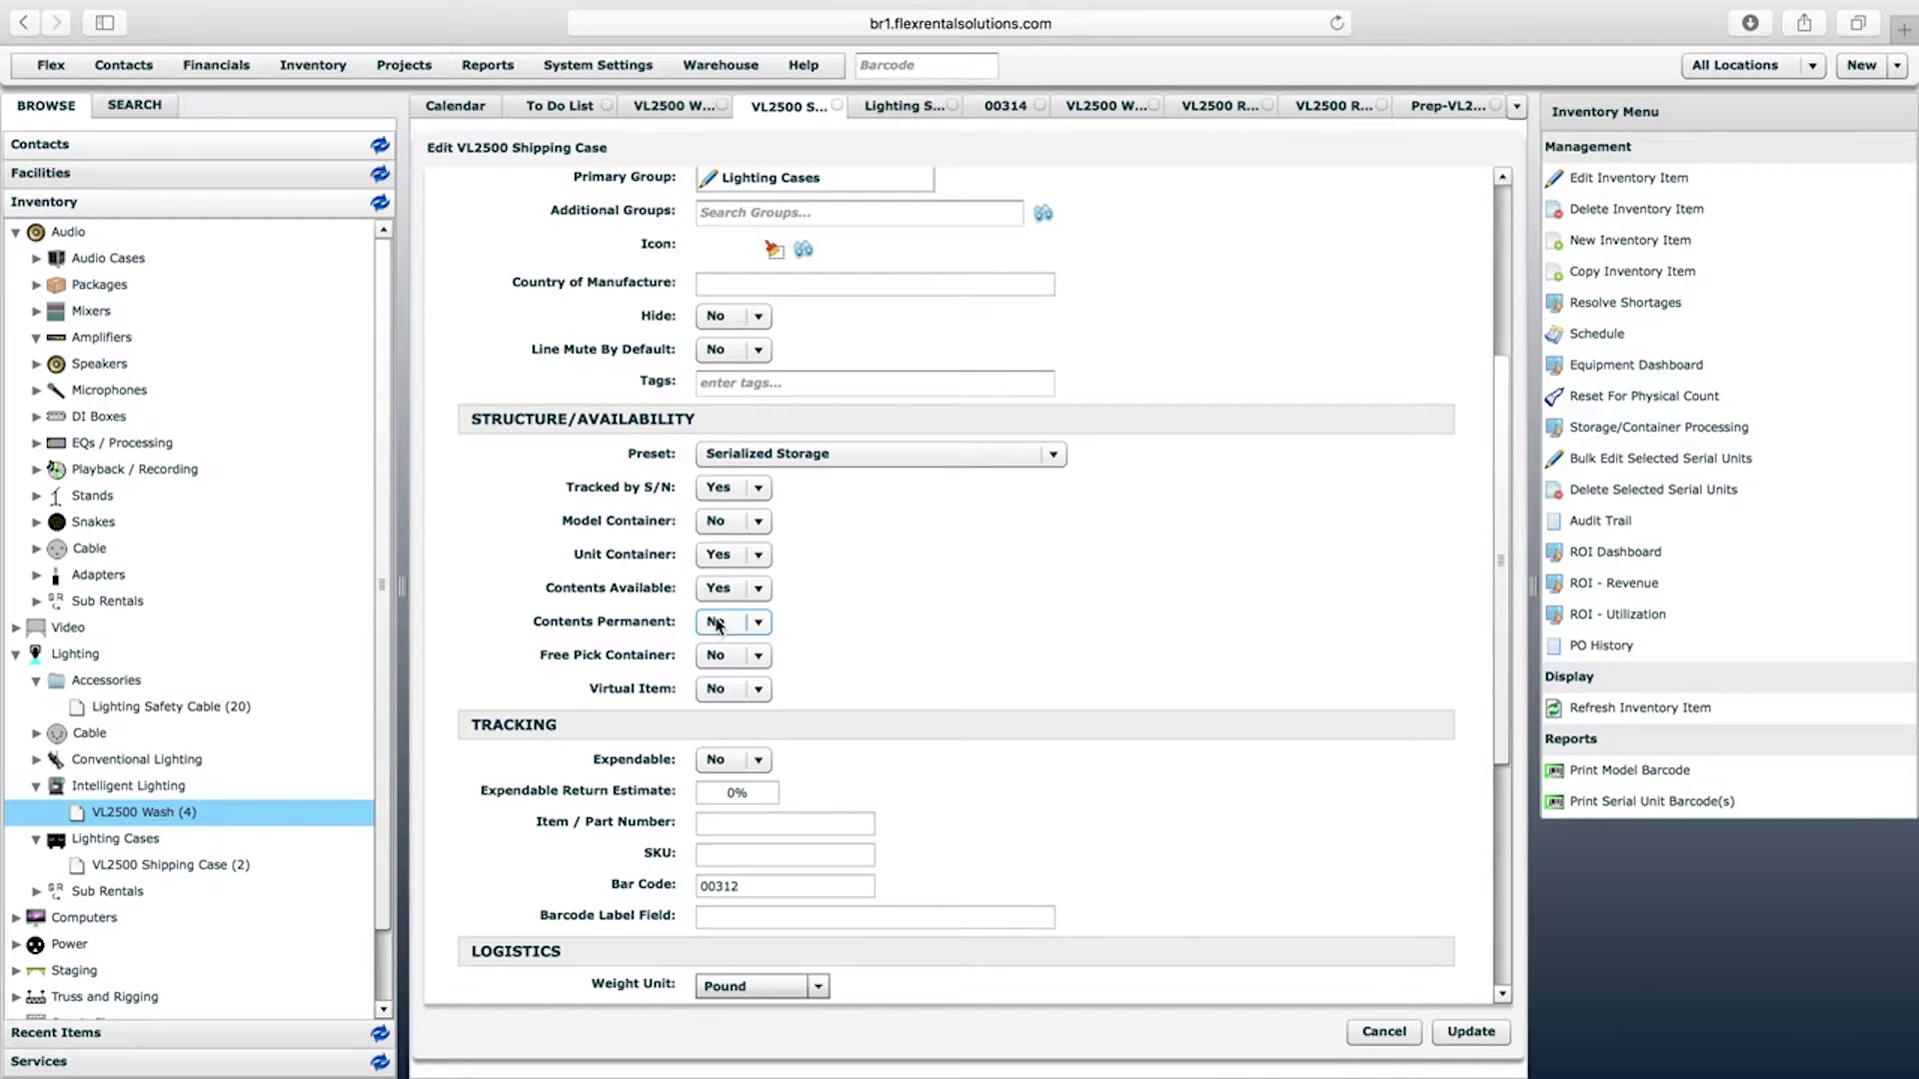
Examine the contents of shipping case 00314, including its barcode and the Permanent option of each item inside
click(1006, 106)
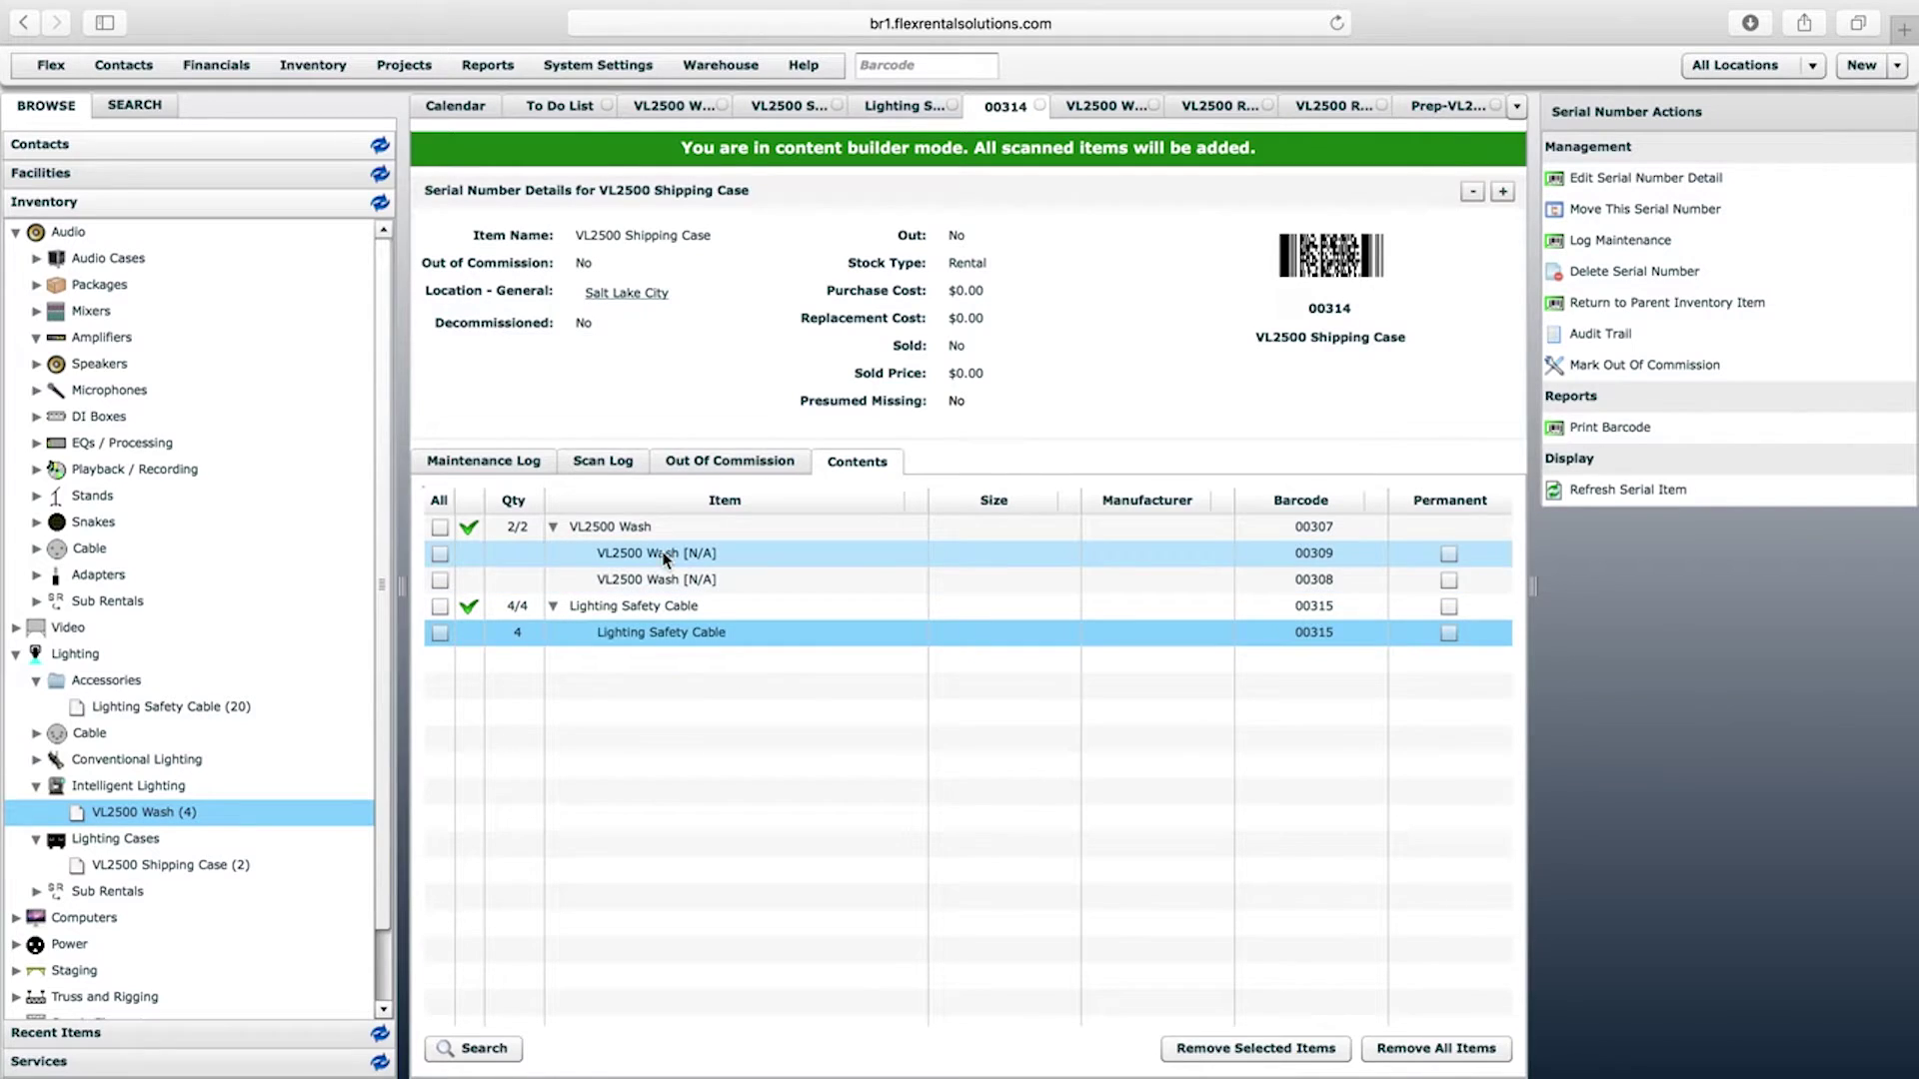
click(650, 559)
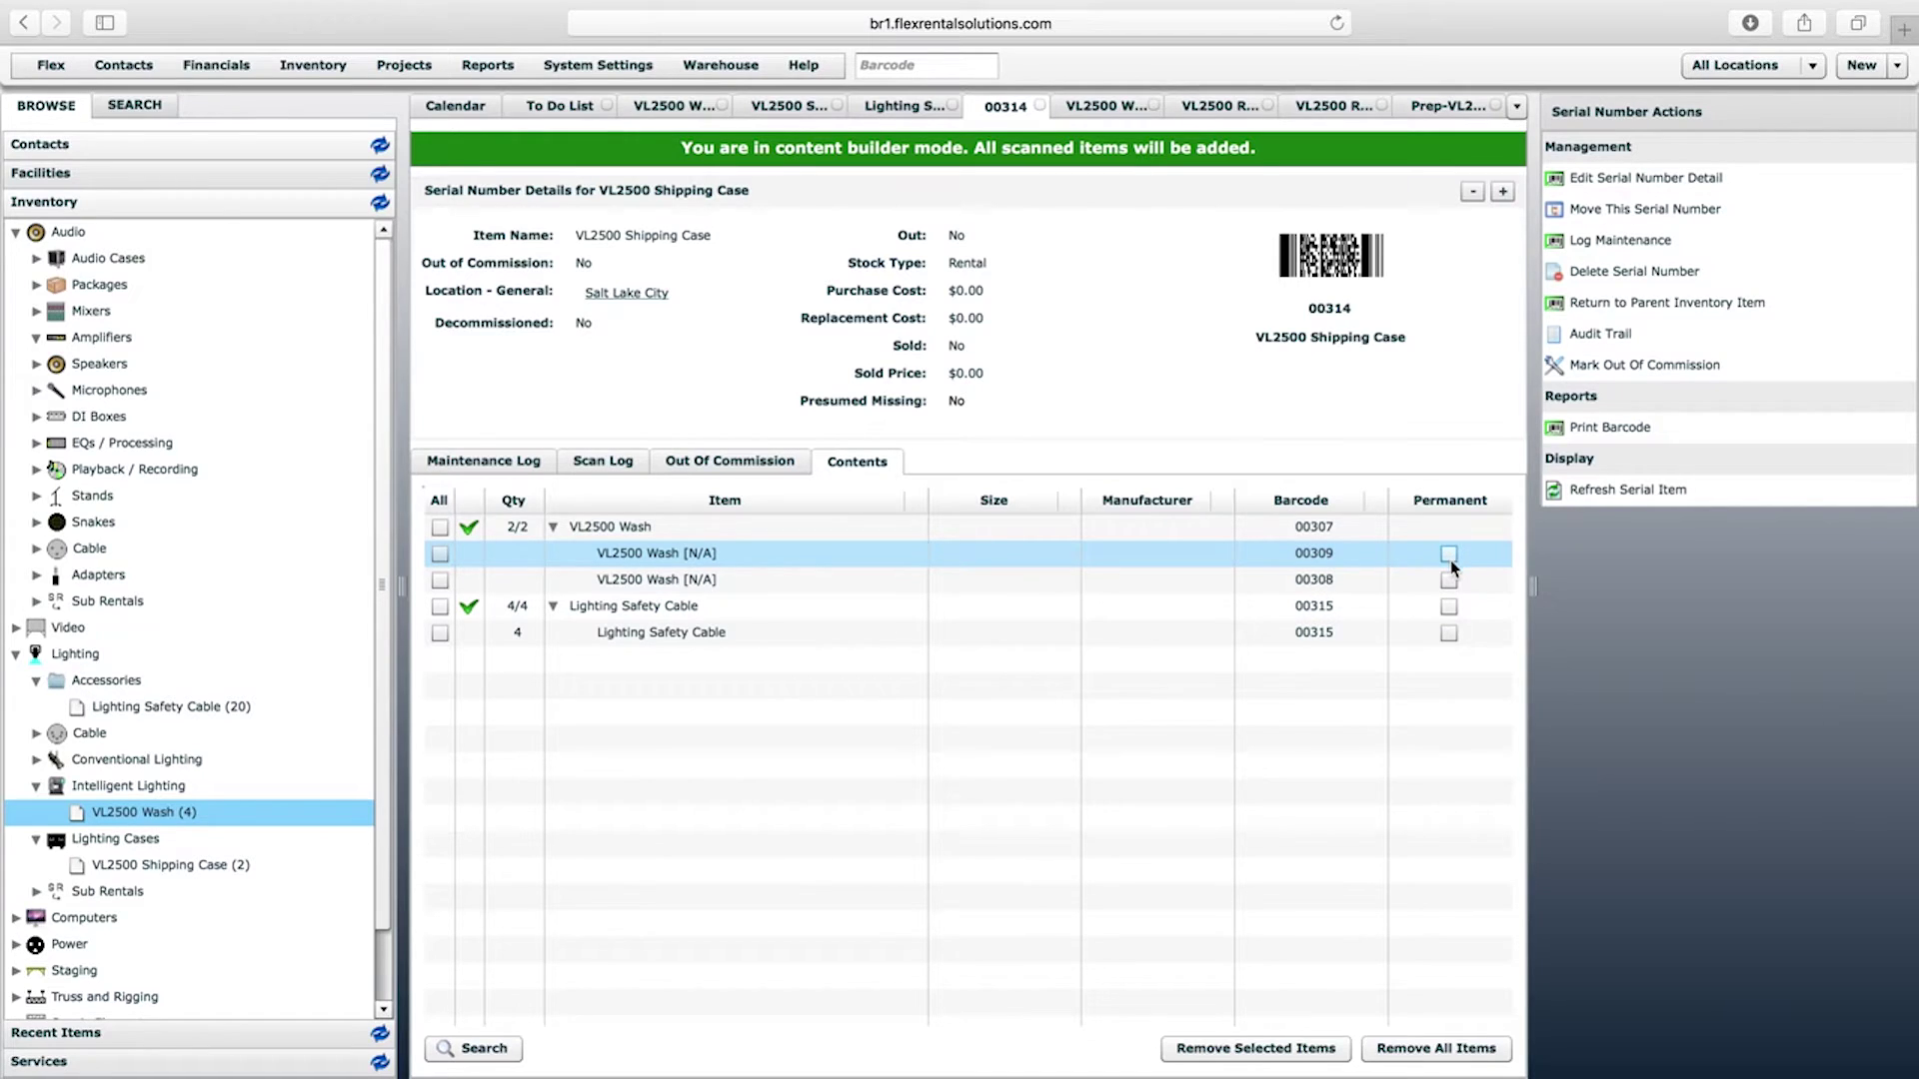
drag(1304, 308, 1371, 314)
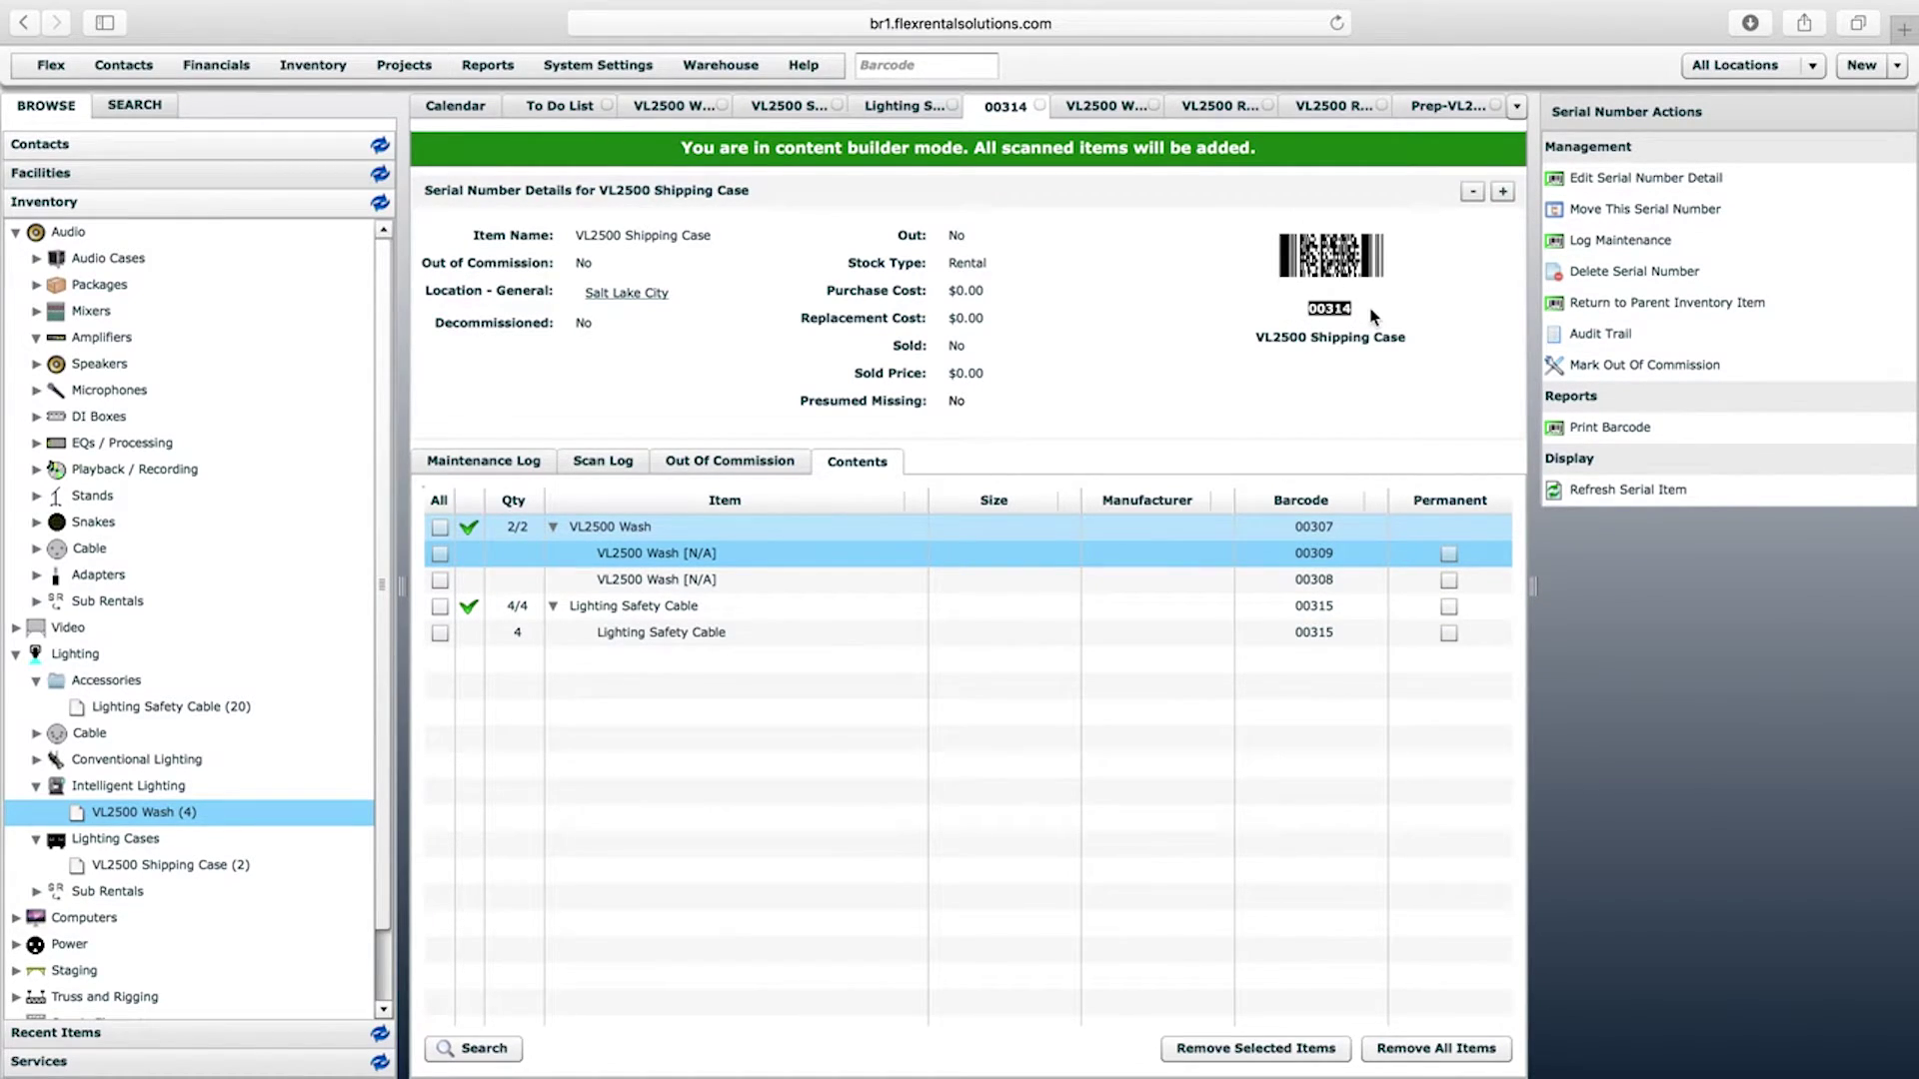
click(1326, 308)
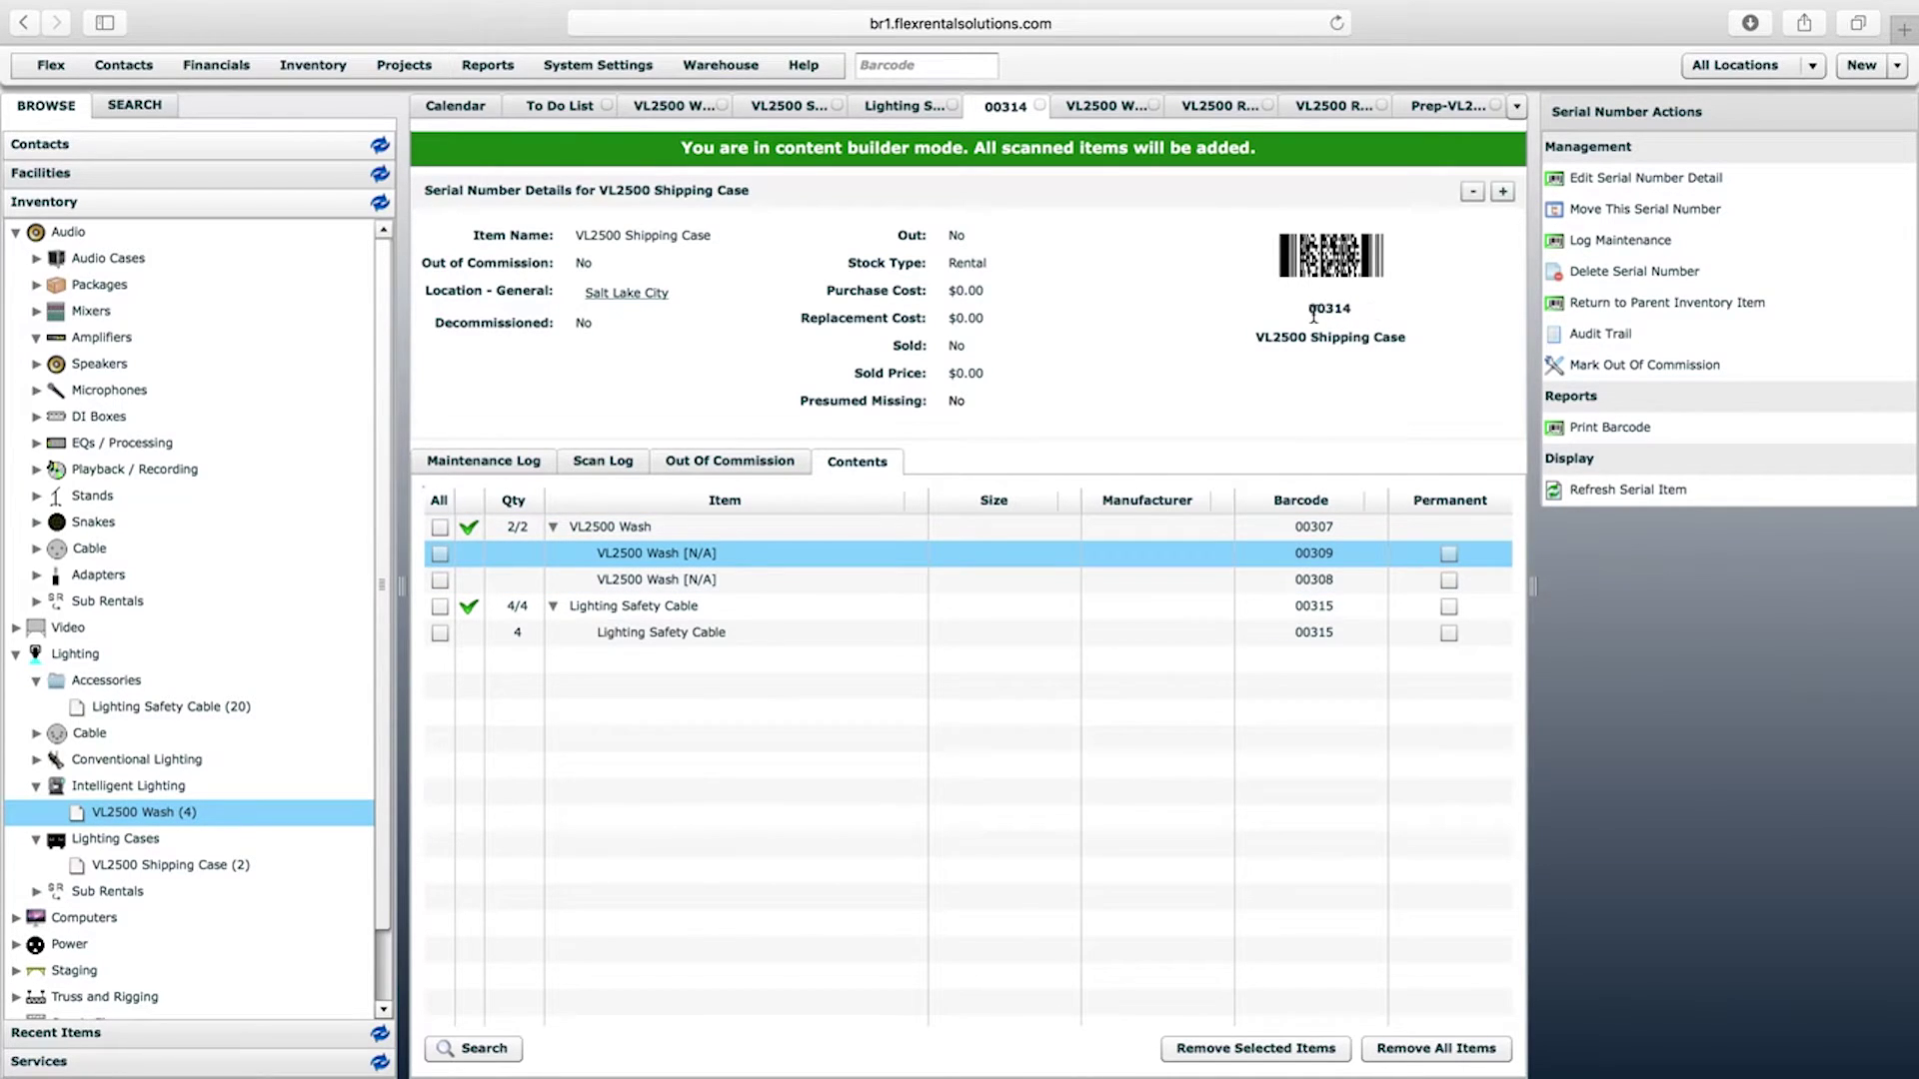
drag(1310, 313, 1359, 308)
click(1339, 309)
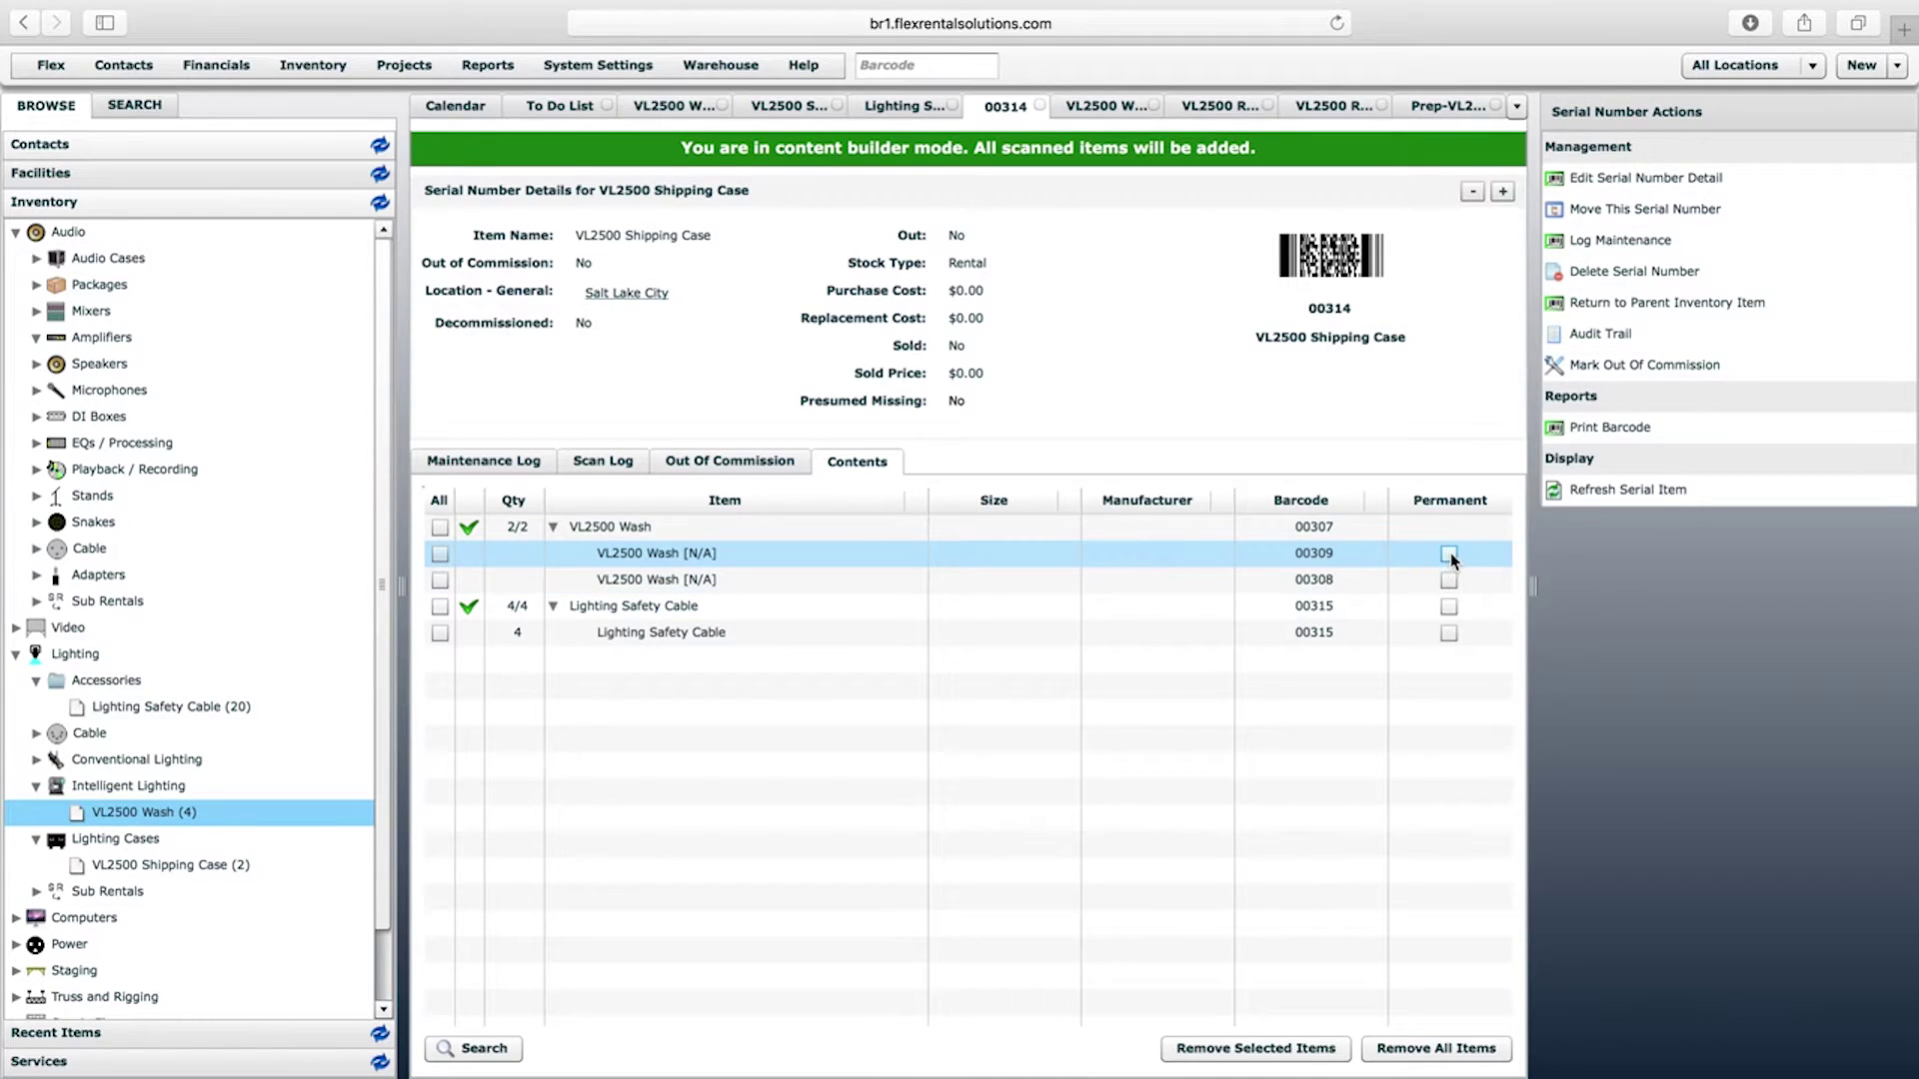
click(1450, 556)
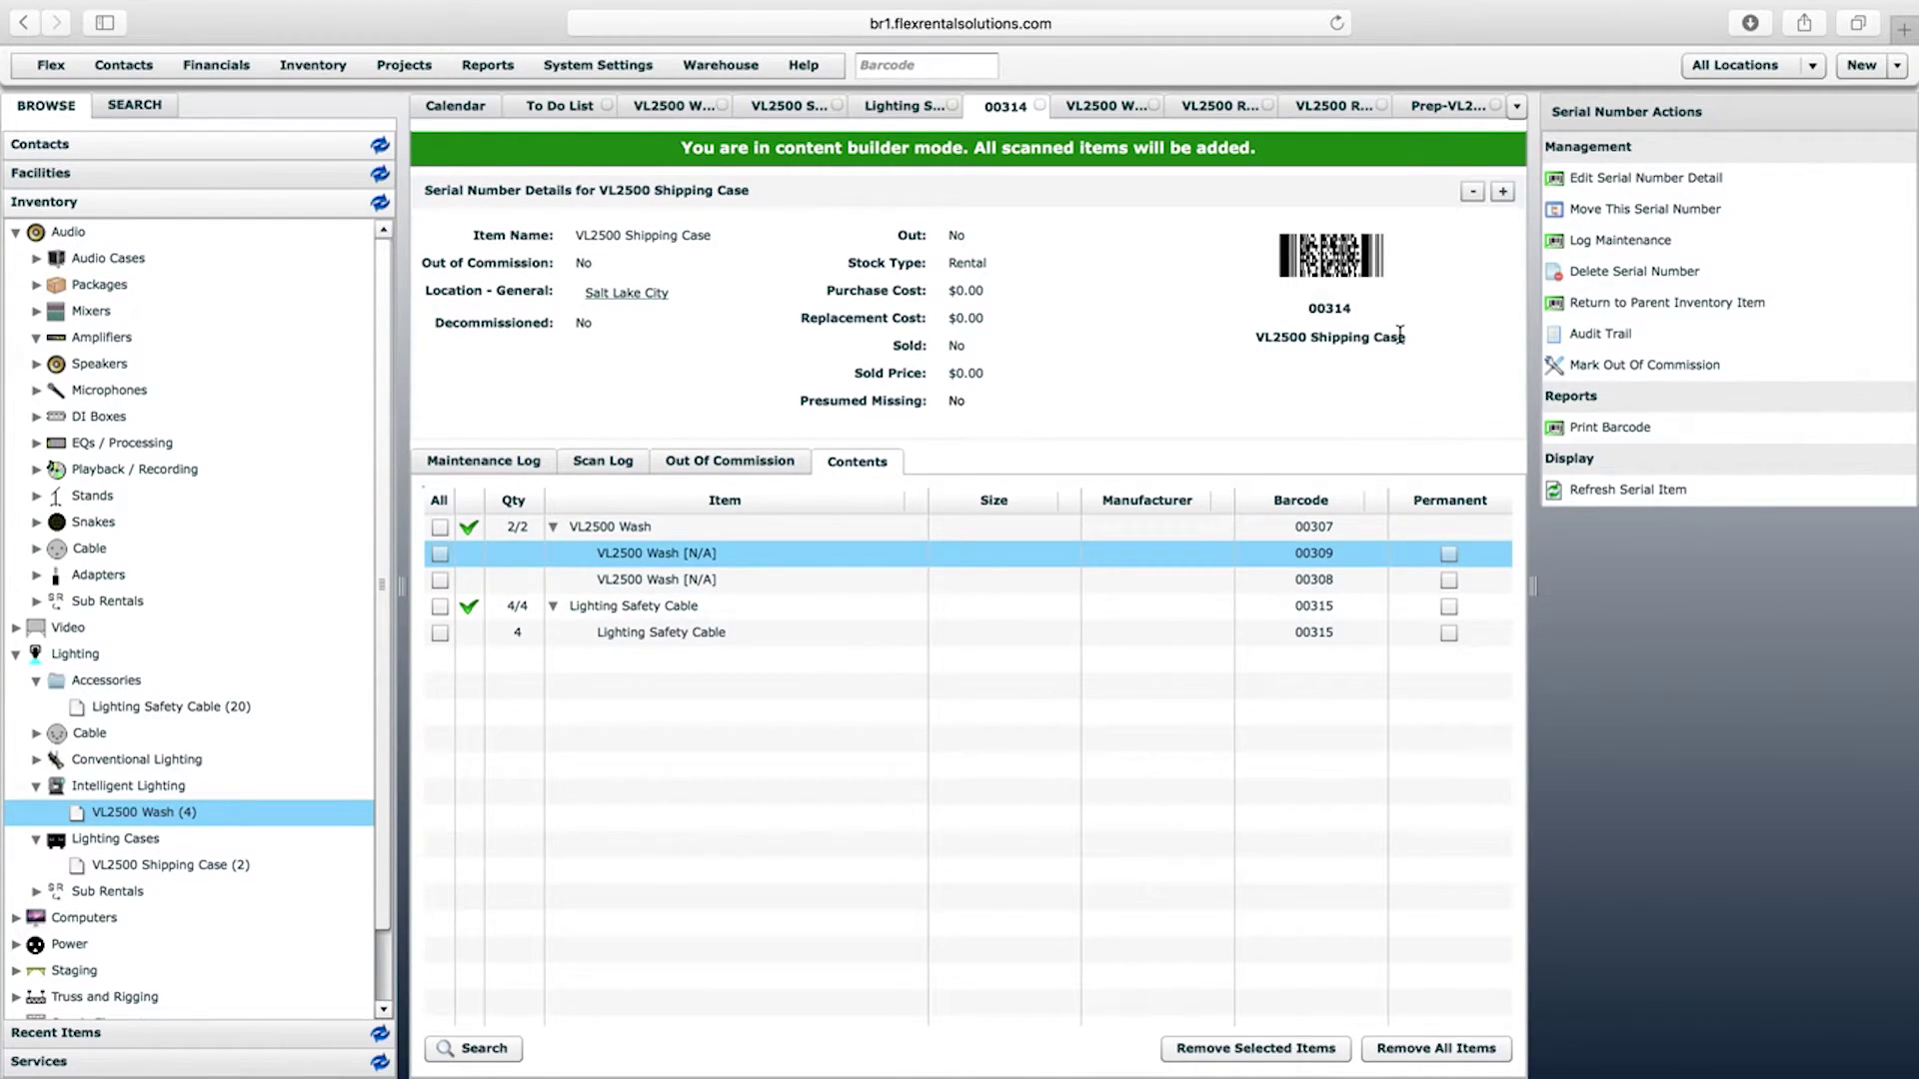
Open the VL2500 Rental manifest from the project tree and go to its return screen
click(1455, 112)
click(1574, 171)
click(1639, 197)
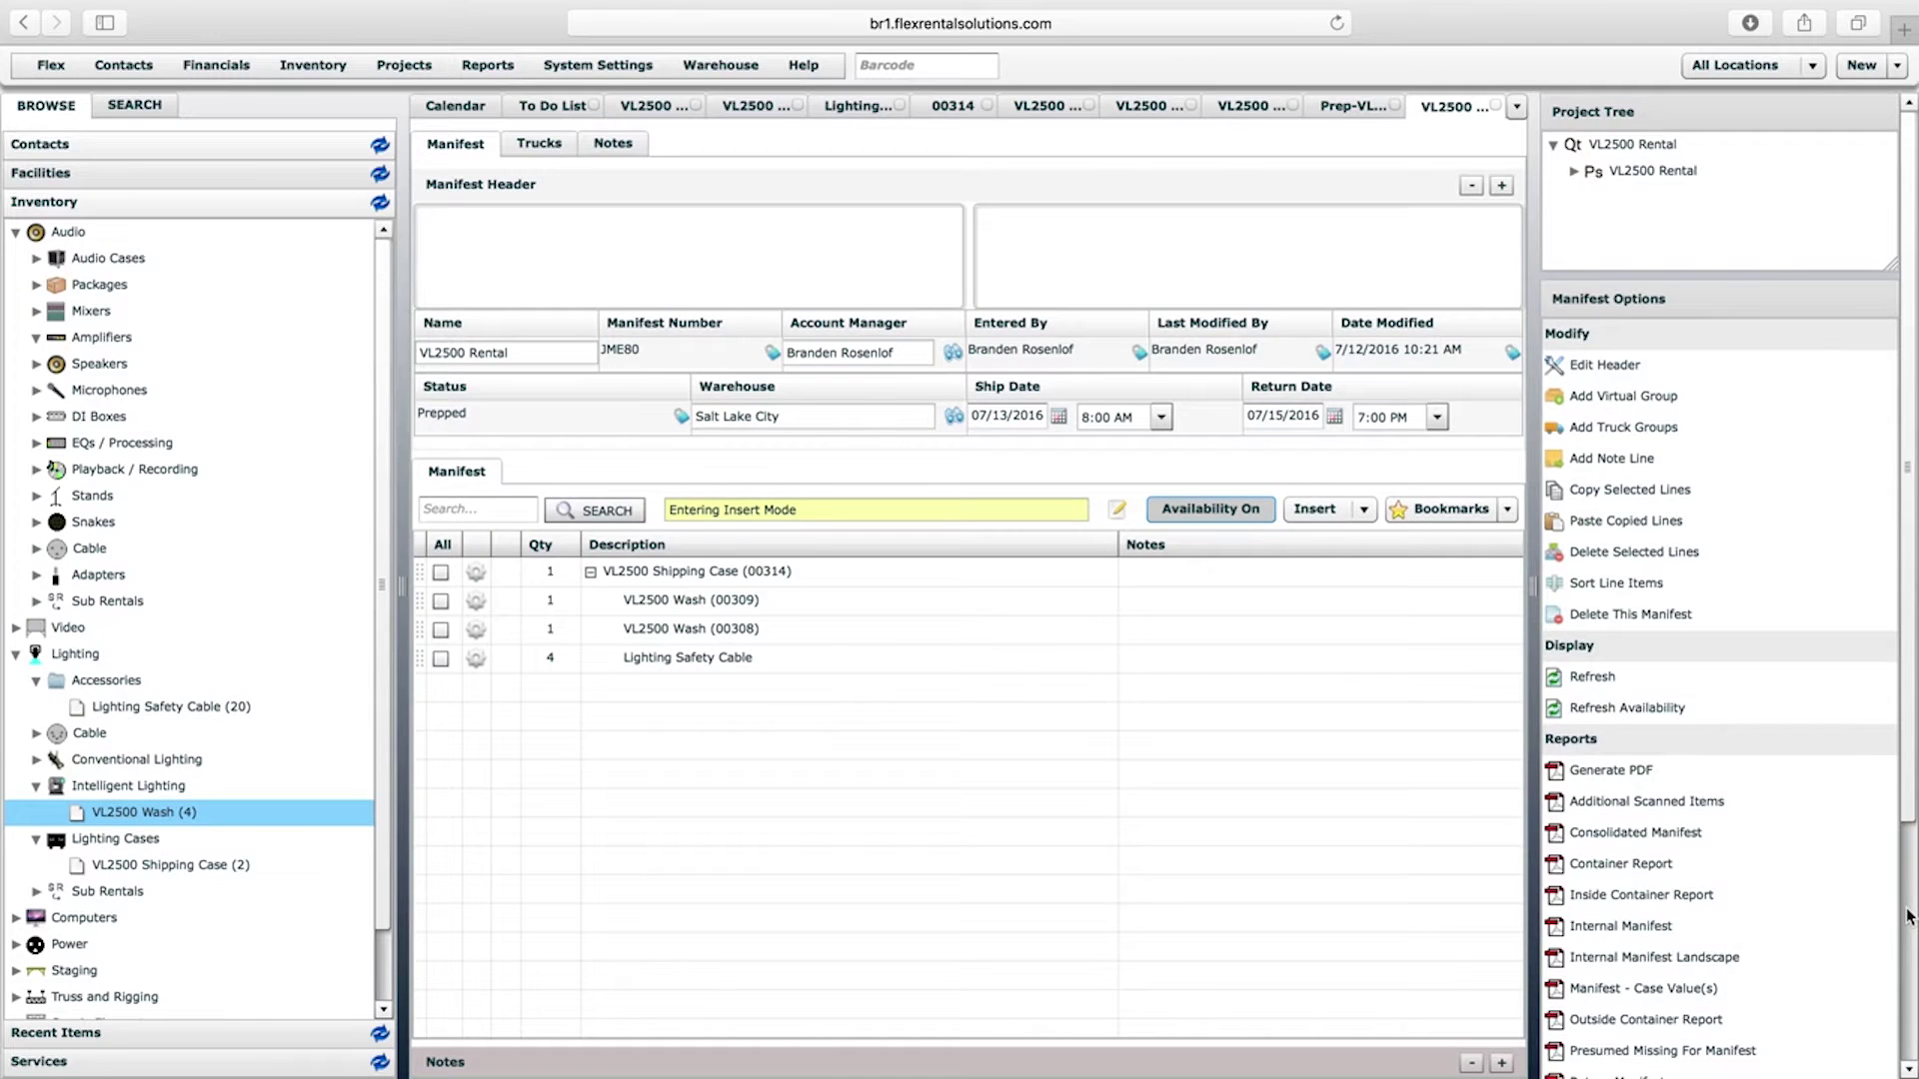
scroll(1911, 899, down, 5)
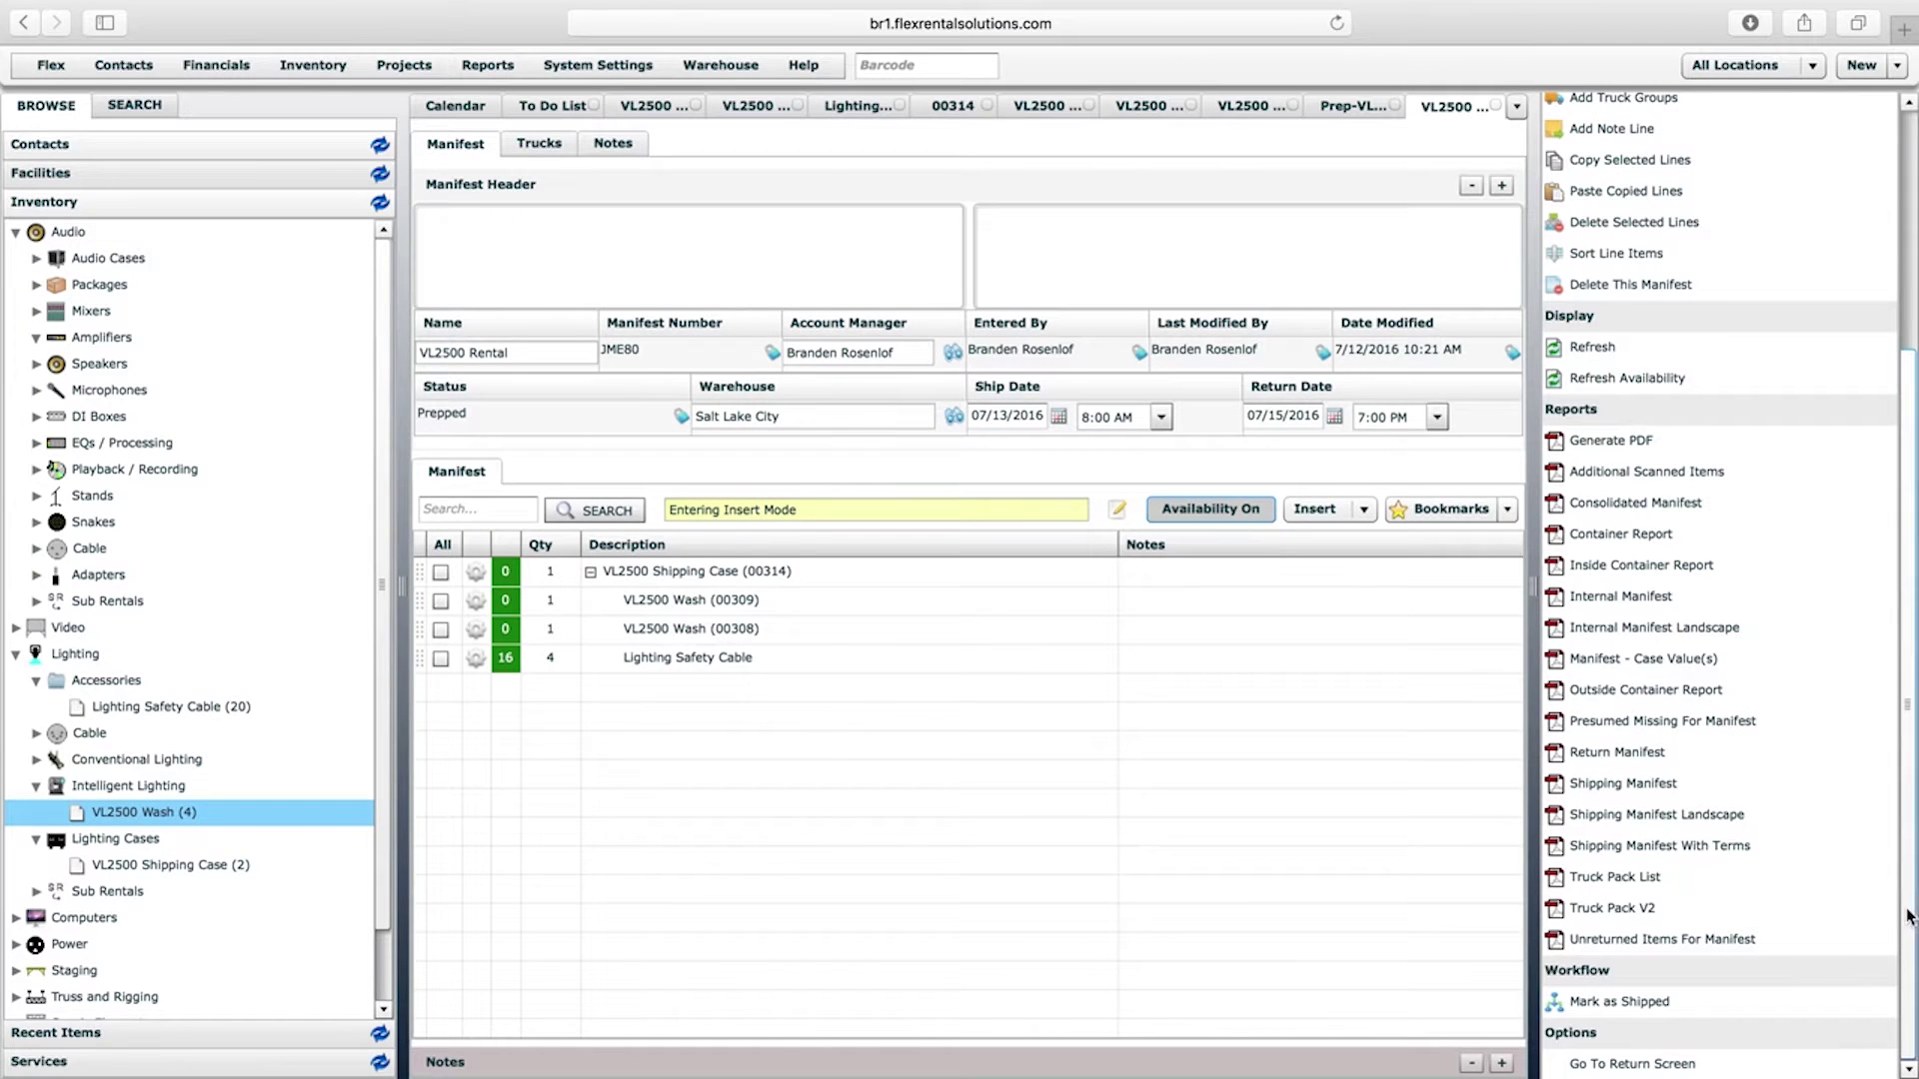
click(1637, 1065)
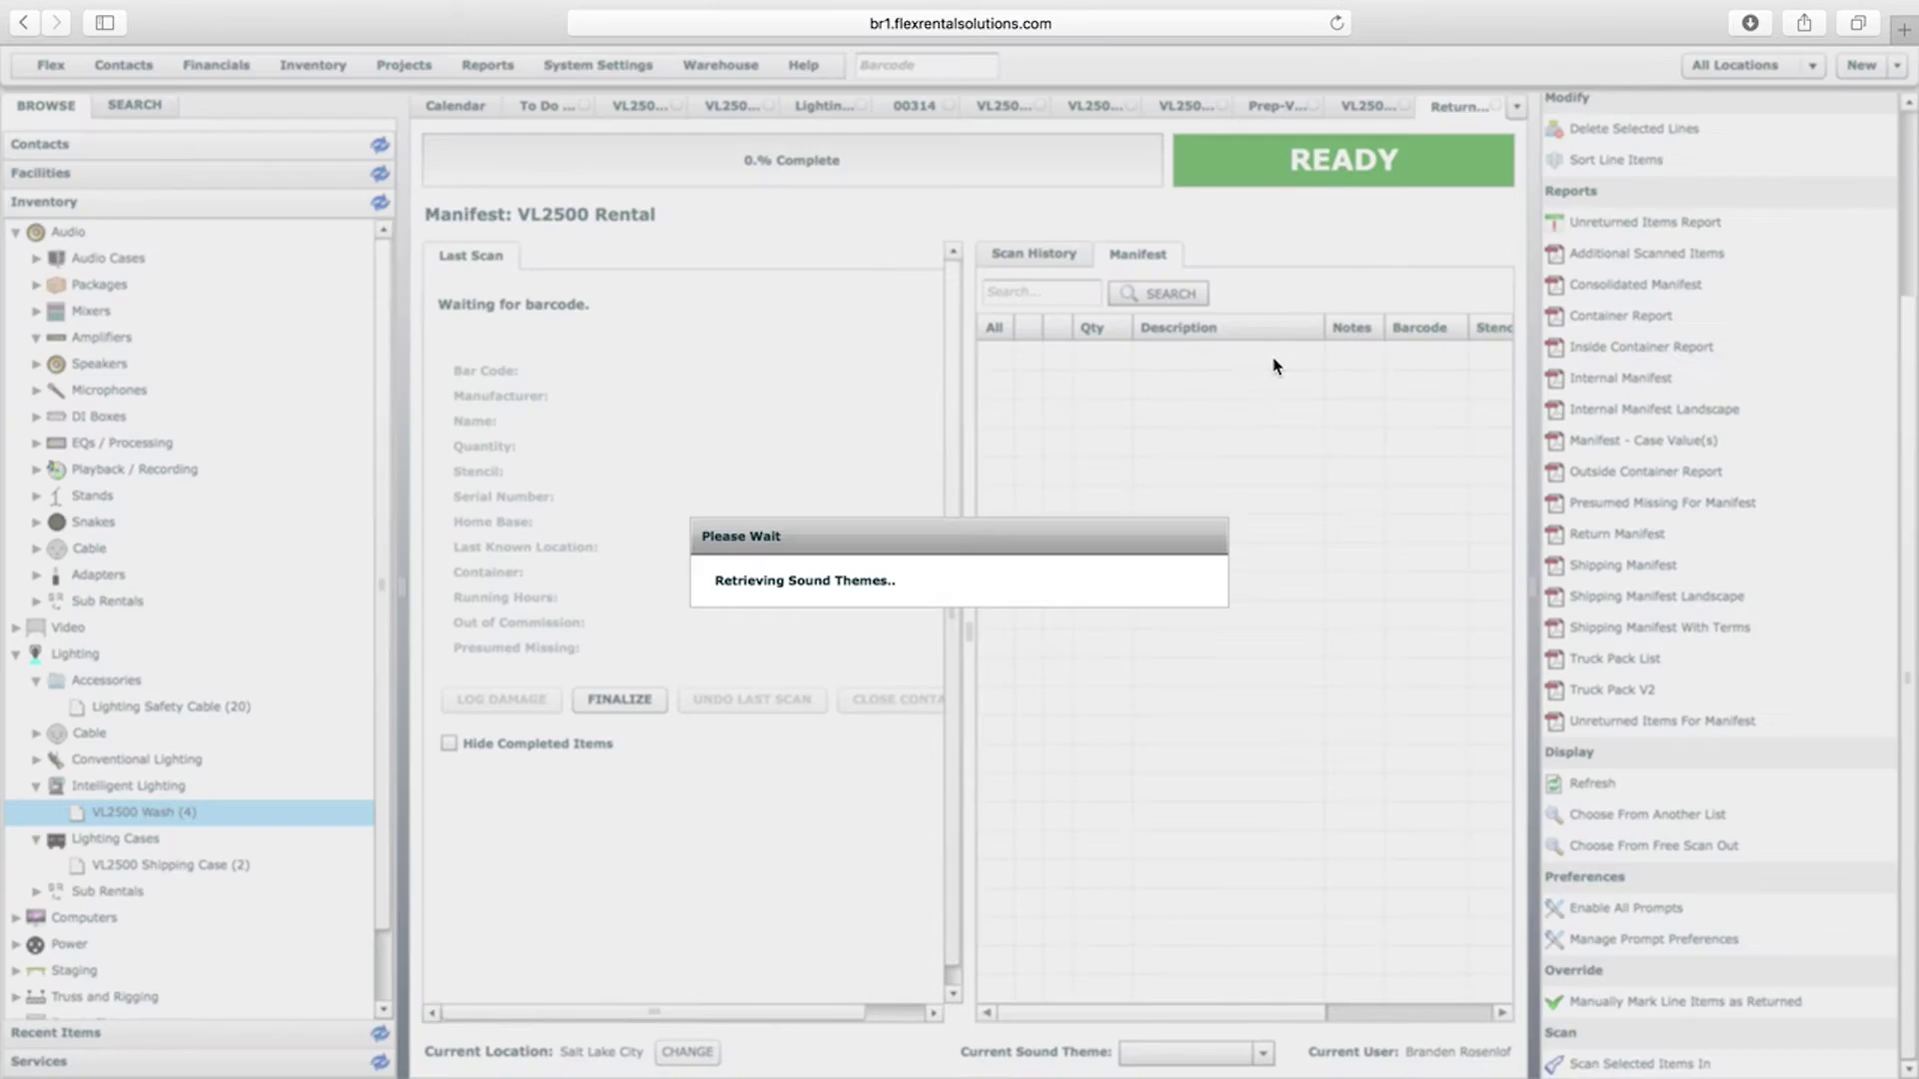
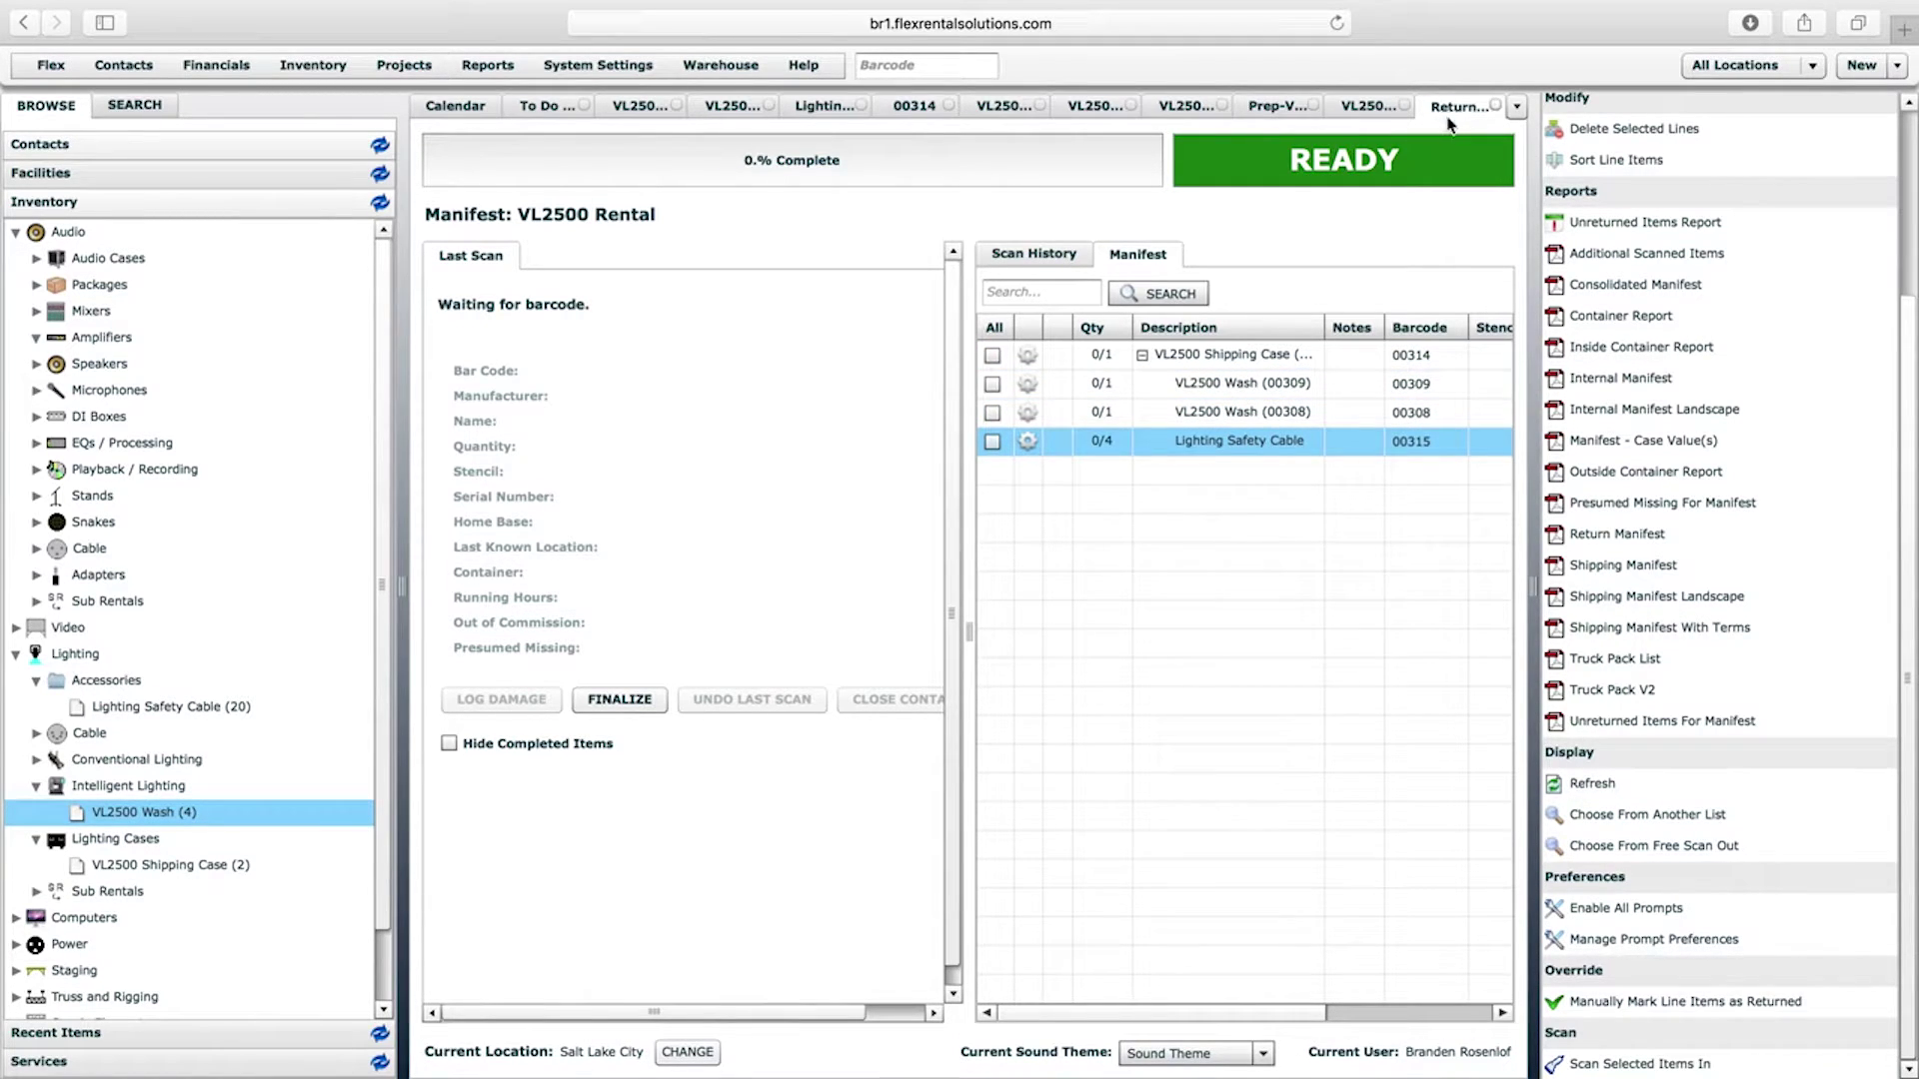
Look over the warehouse scanning options and compare case 00314's contents with the VL2500 Rental return screen
click(724, 63)
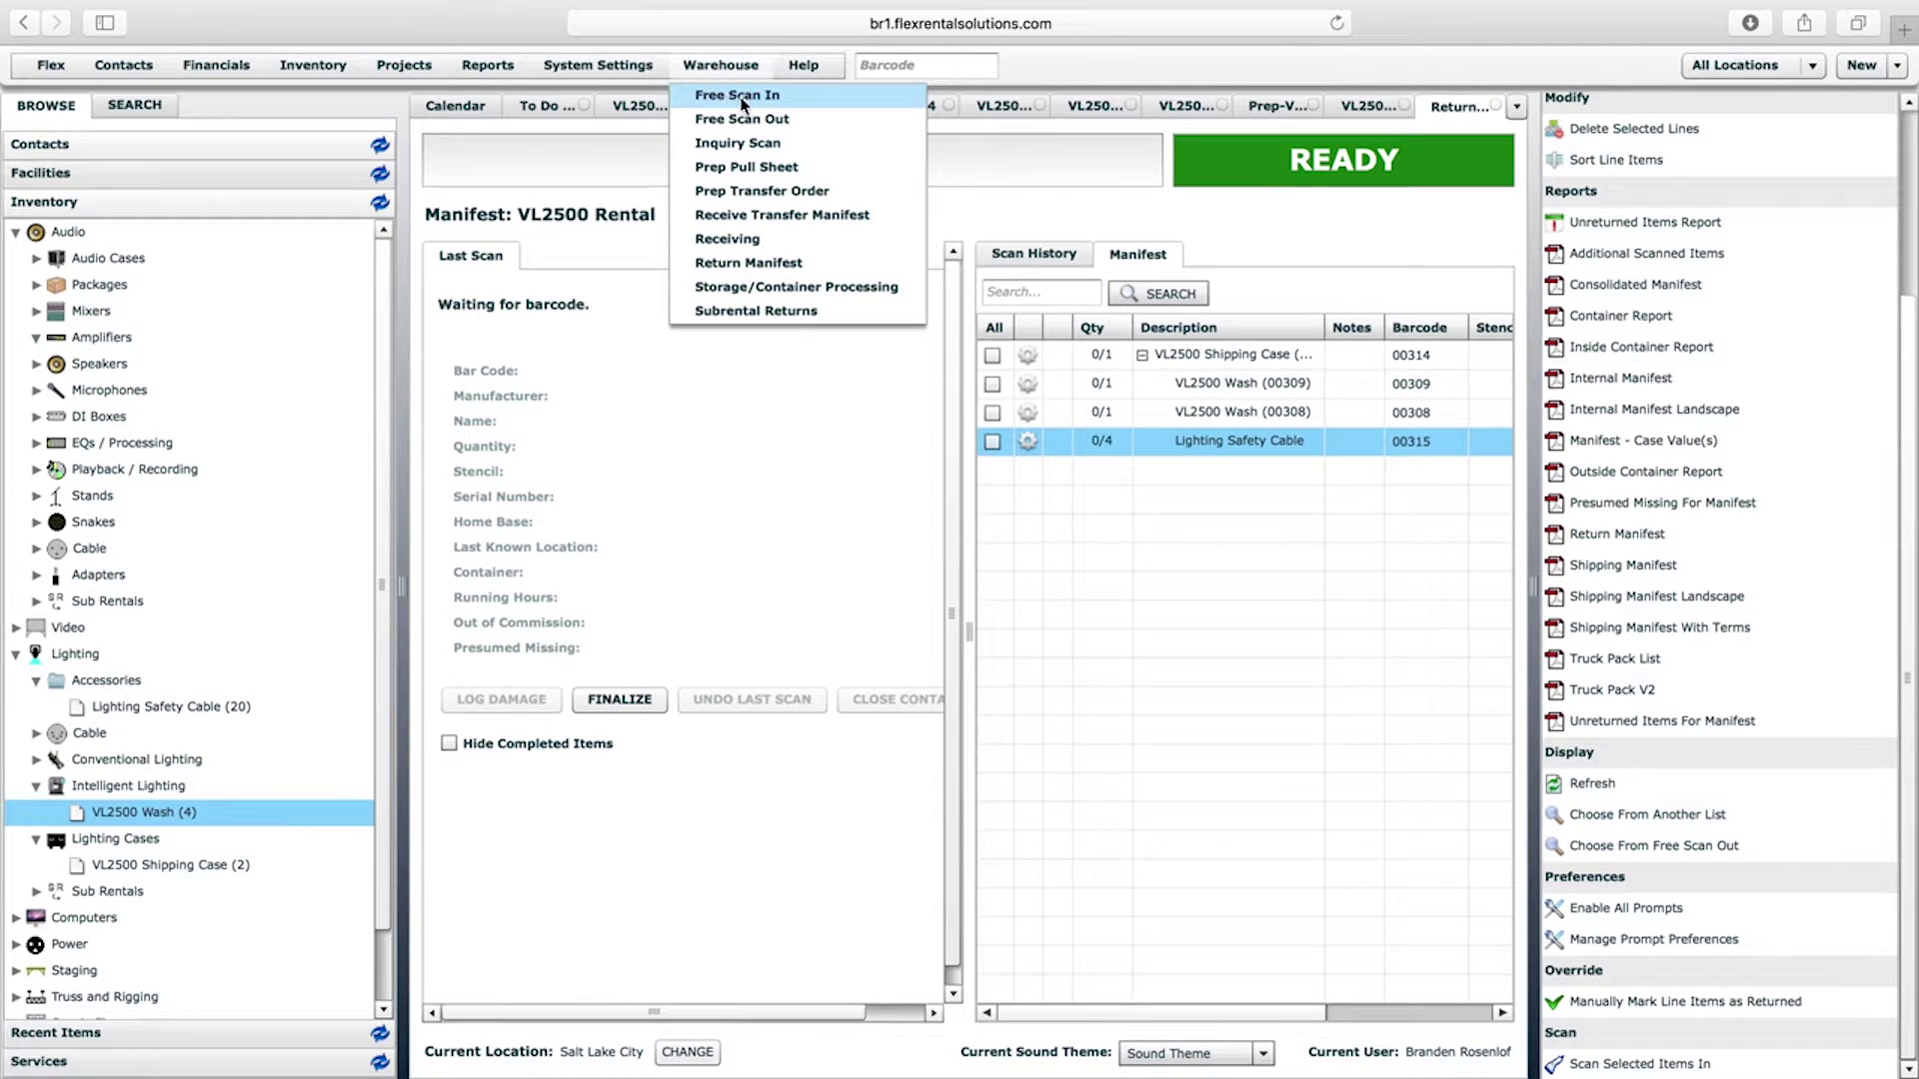
click(823, 120)
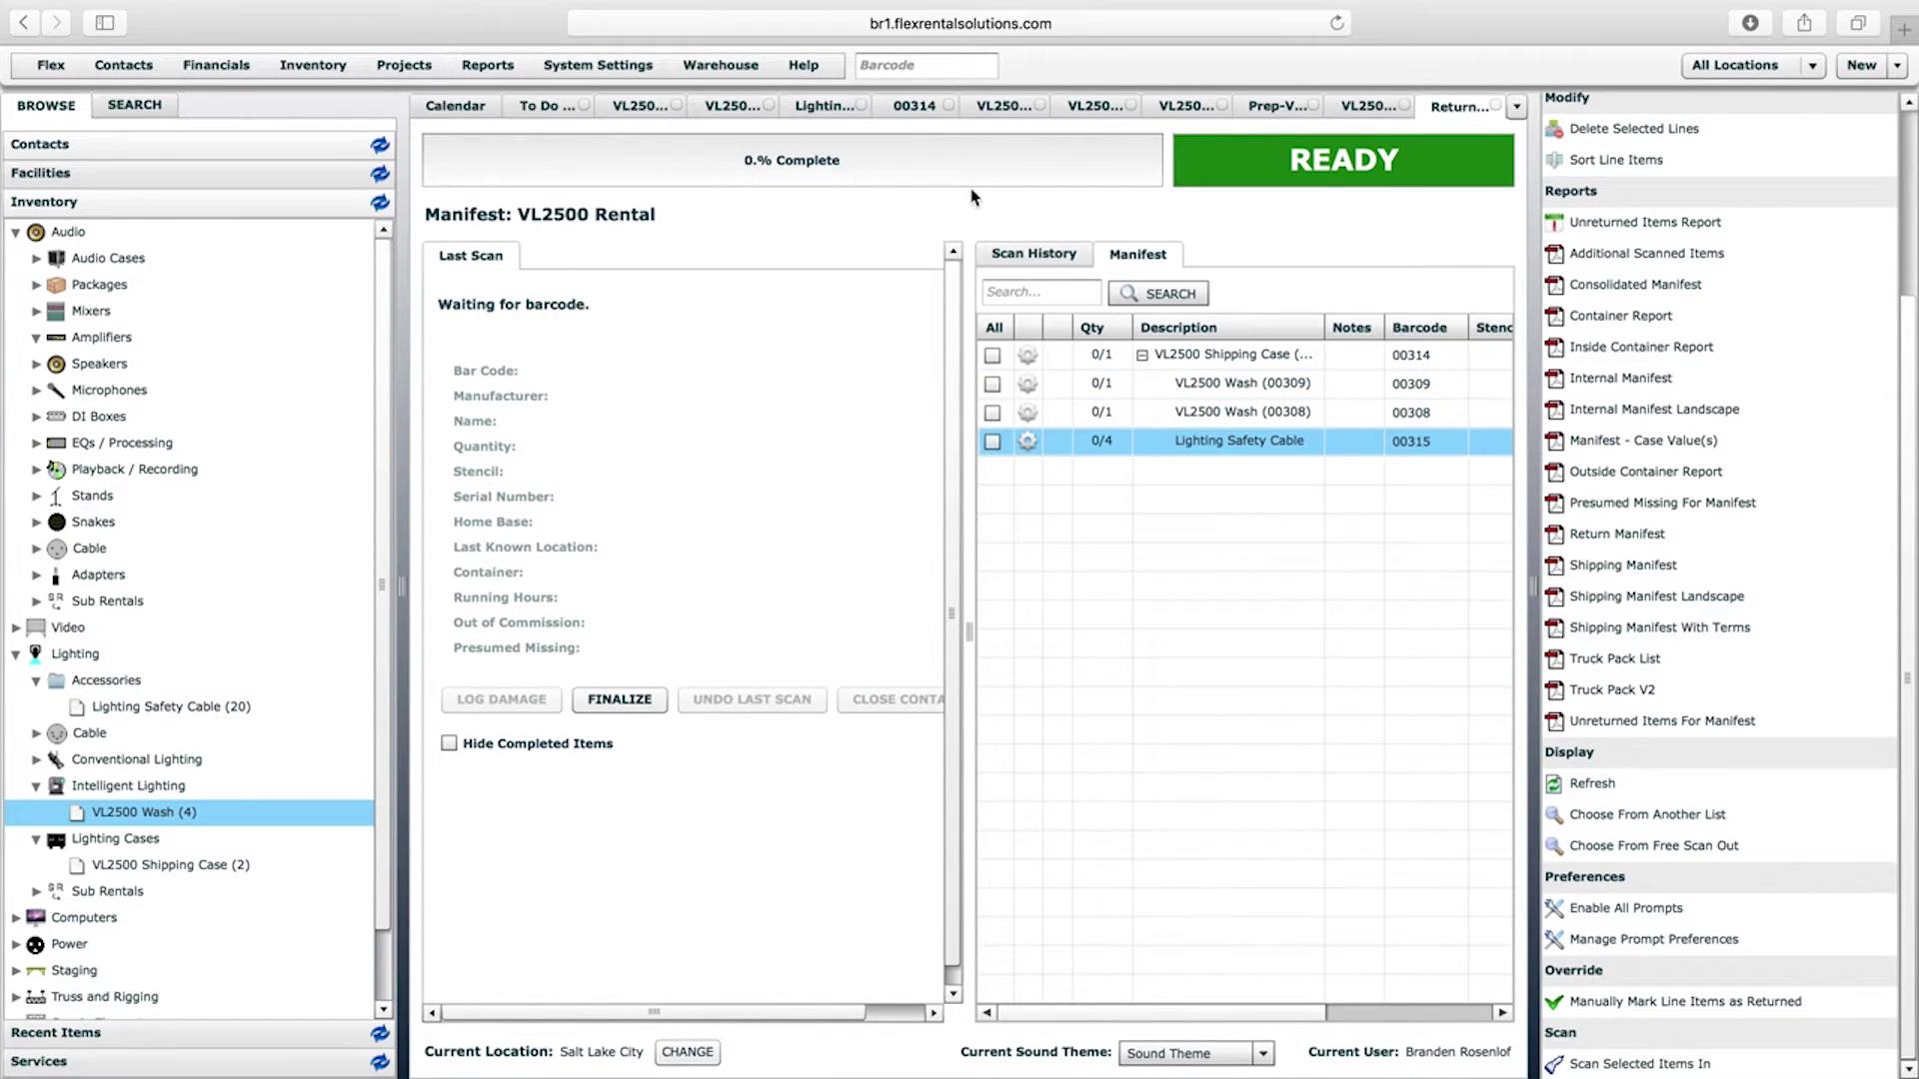
click(912, 107)
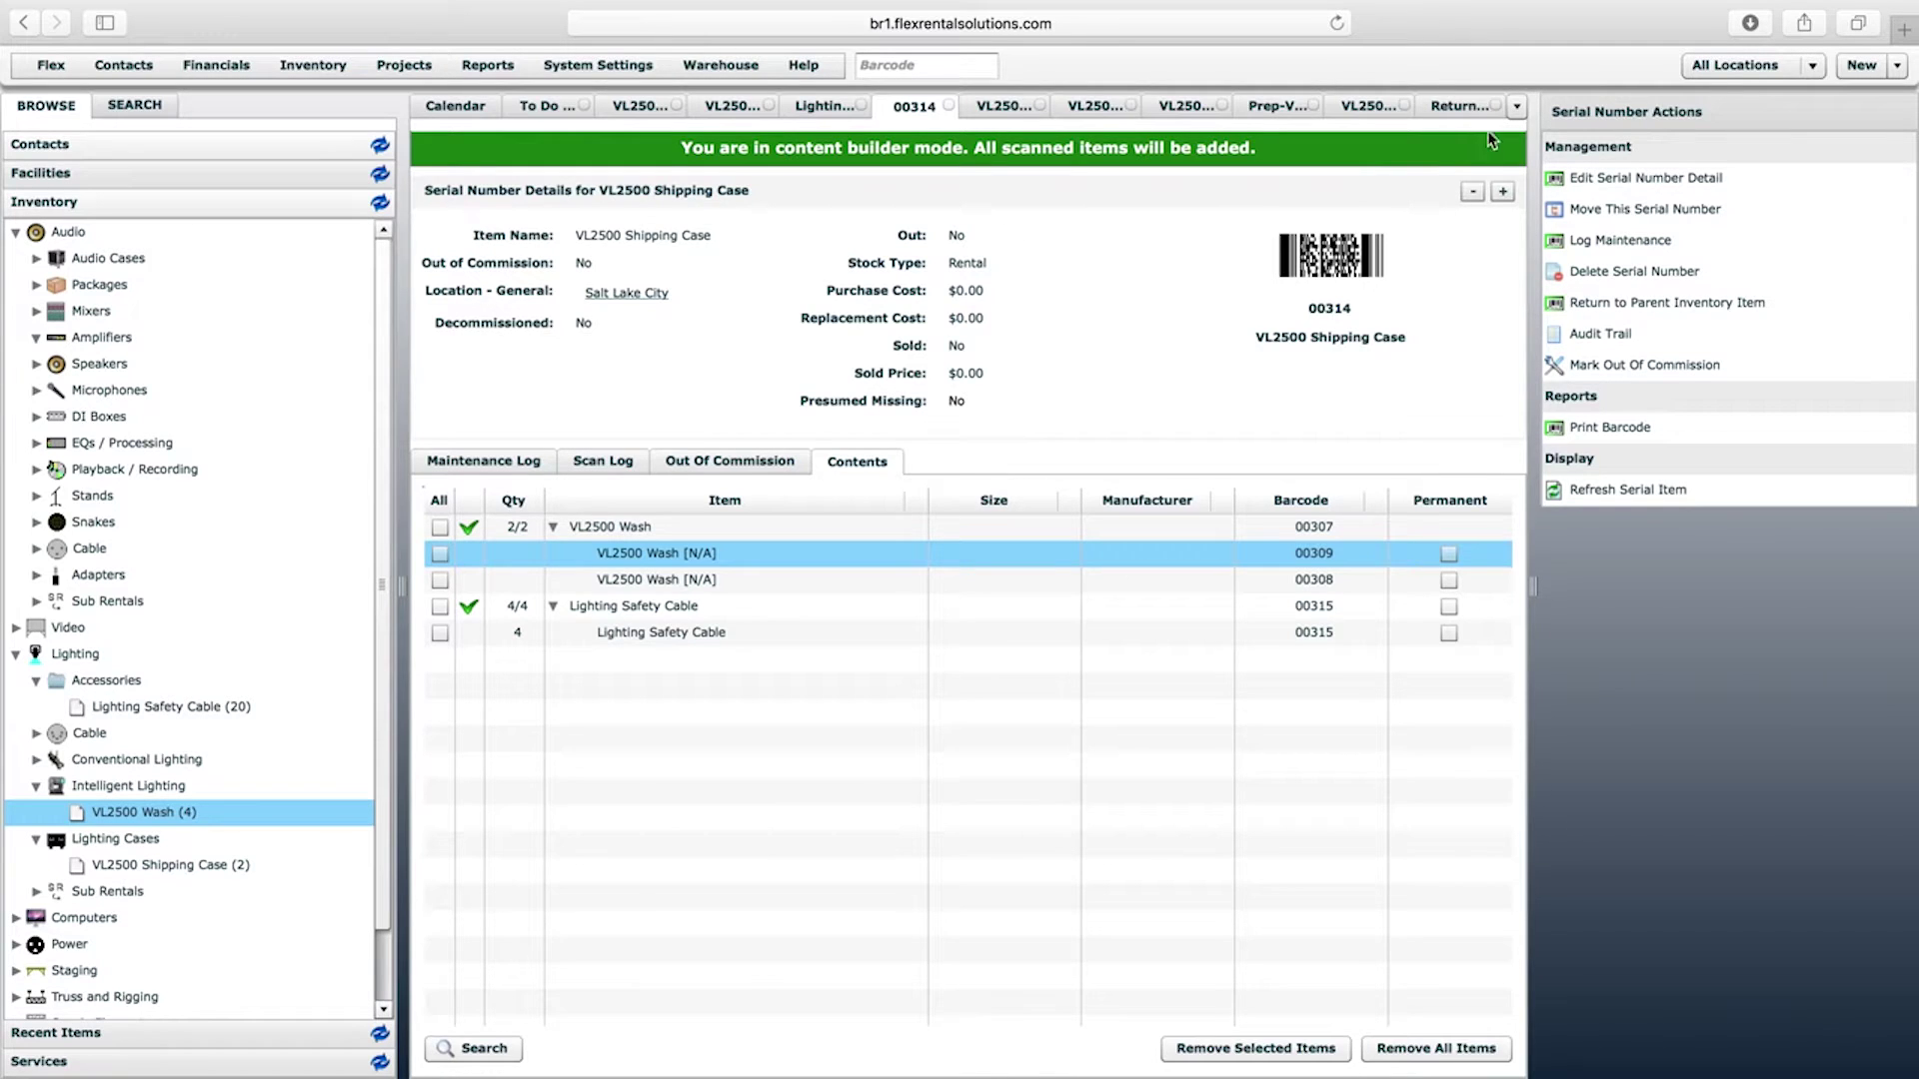
click(1439, 107)
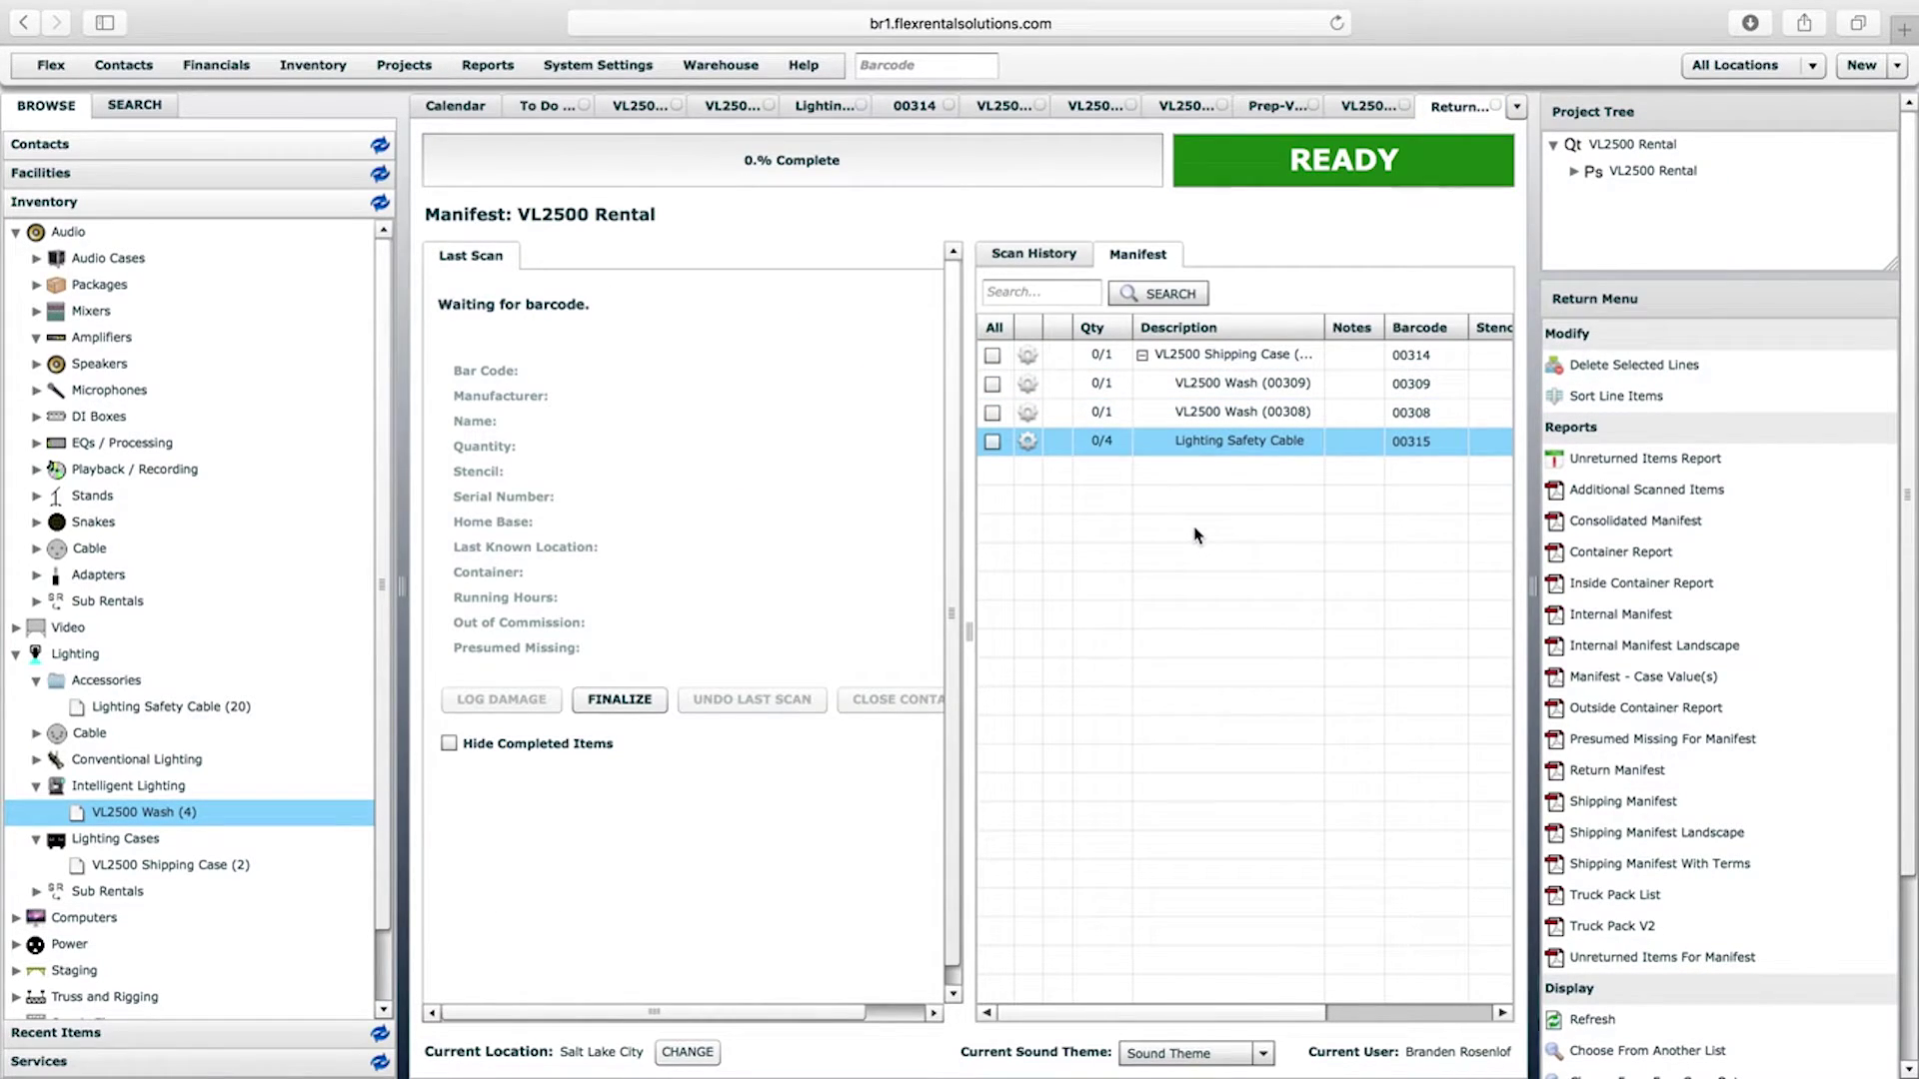
Look up barcode 00314 from the calendar and view the refreshed shipping case record with its contents
click(482, 108)
click(910, 62)
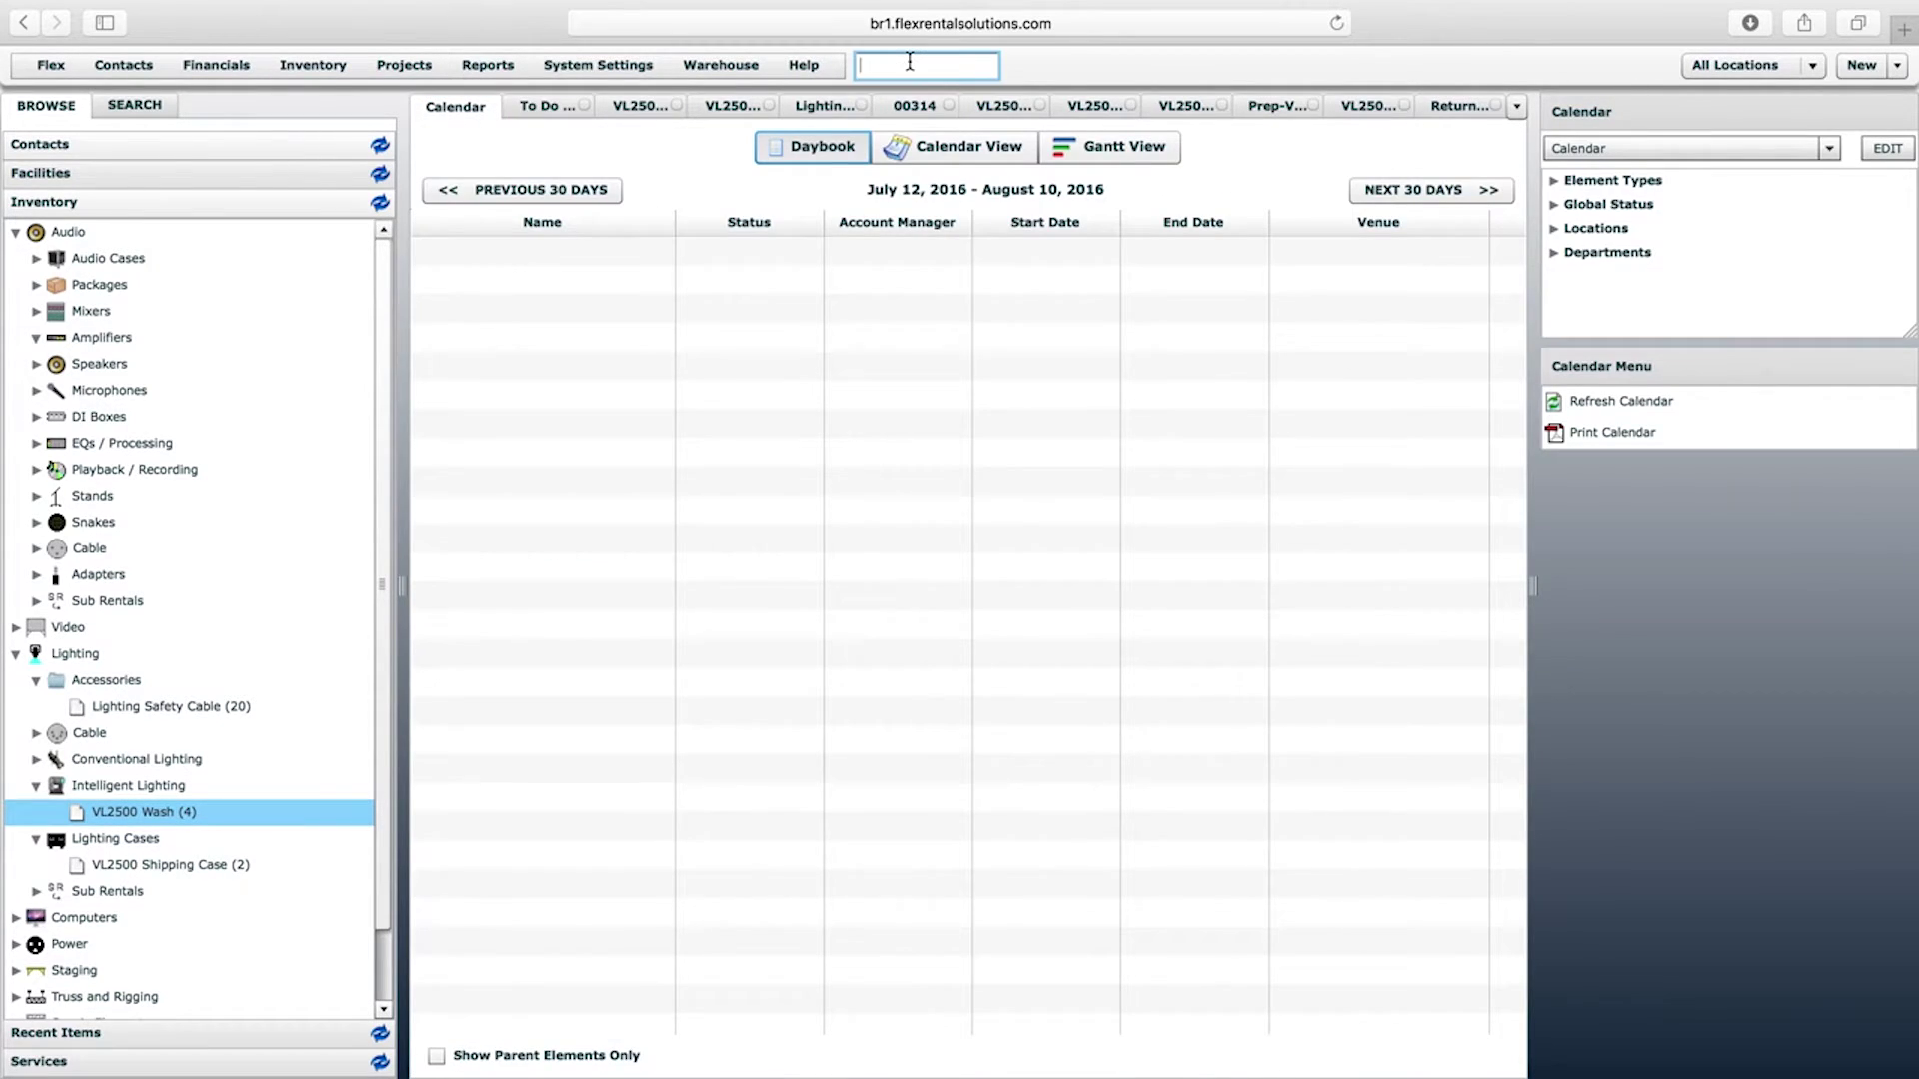
text(00314)
click(456, 112)
click(947, 67)
key(Return)
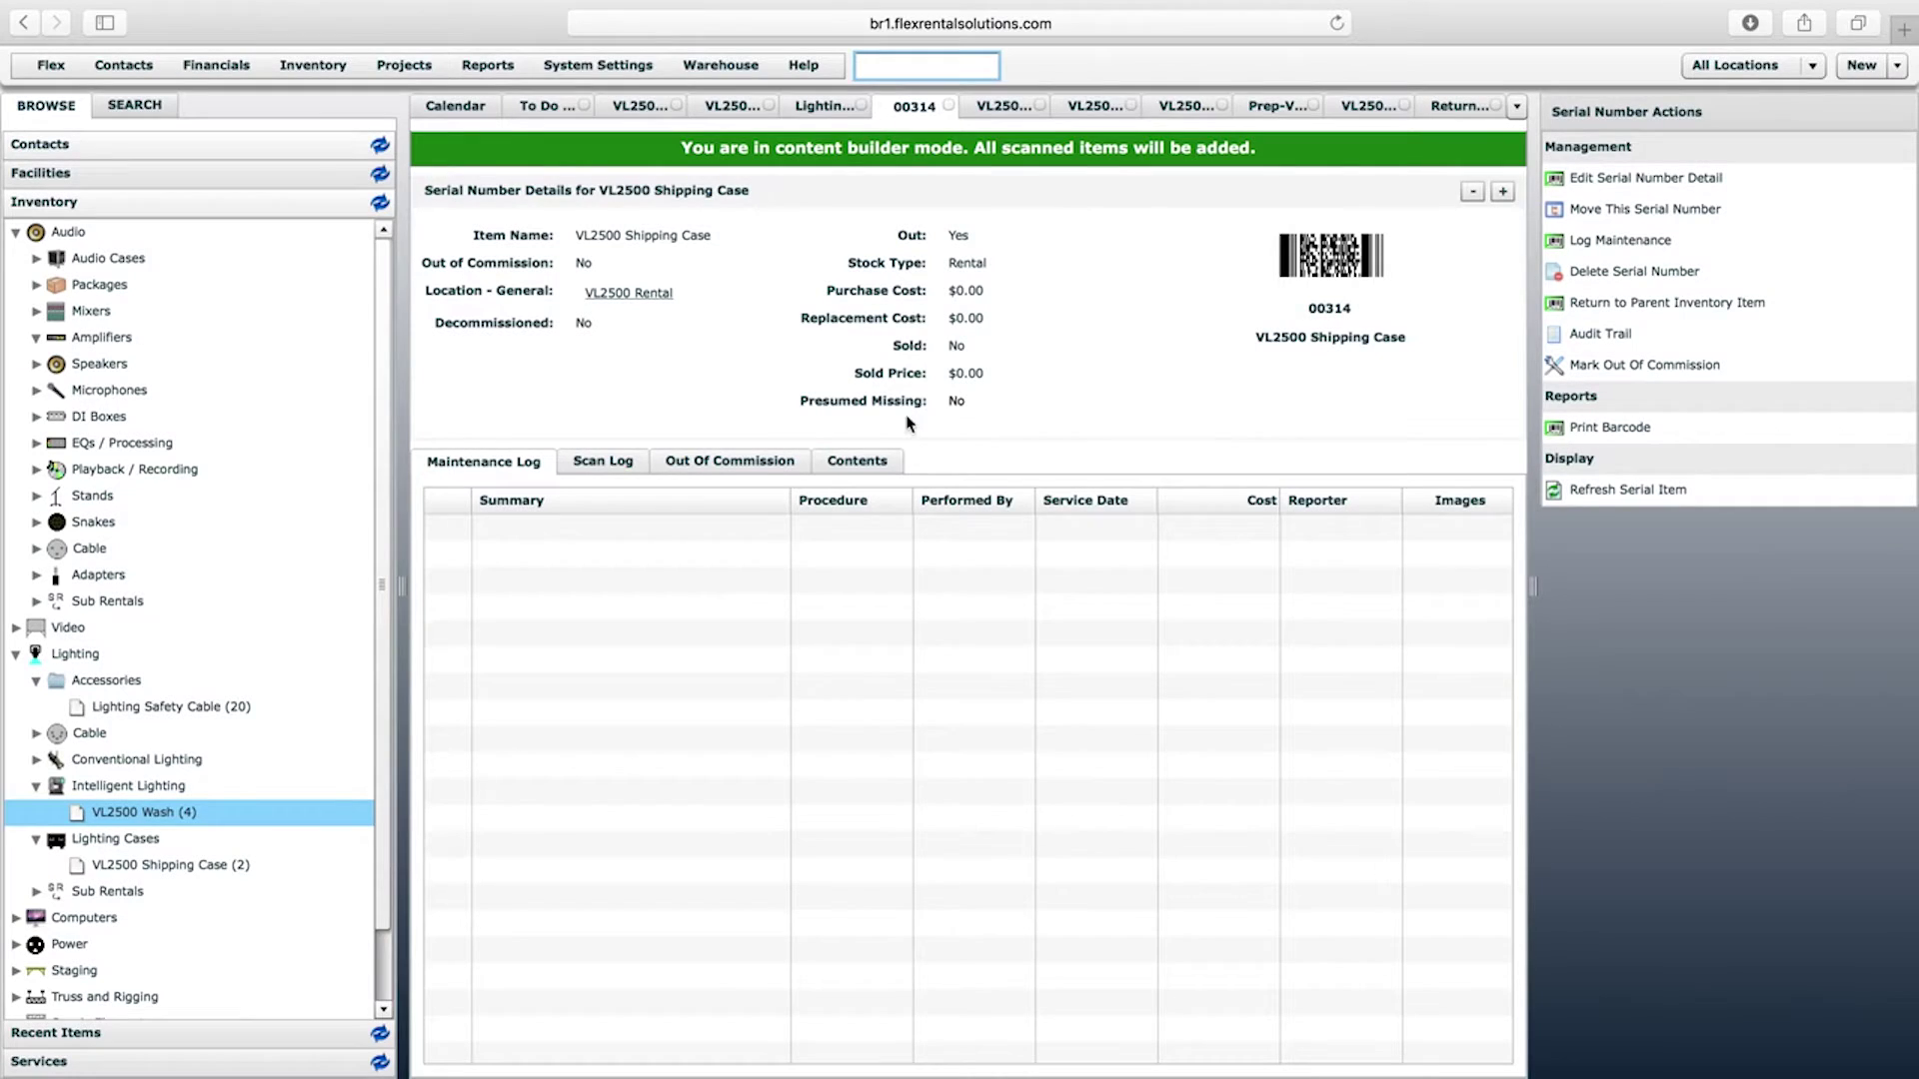
click(859, 464)
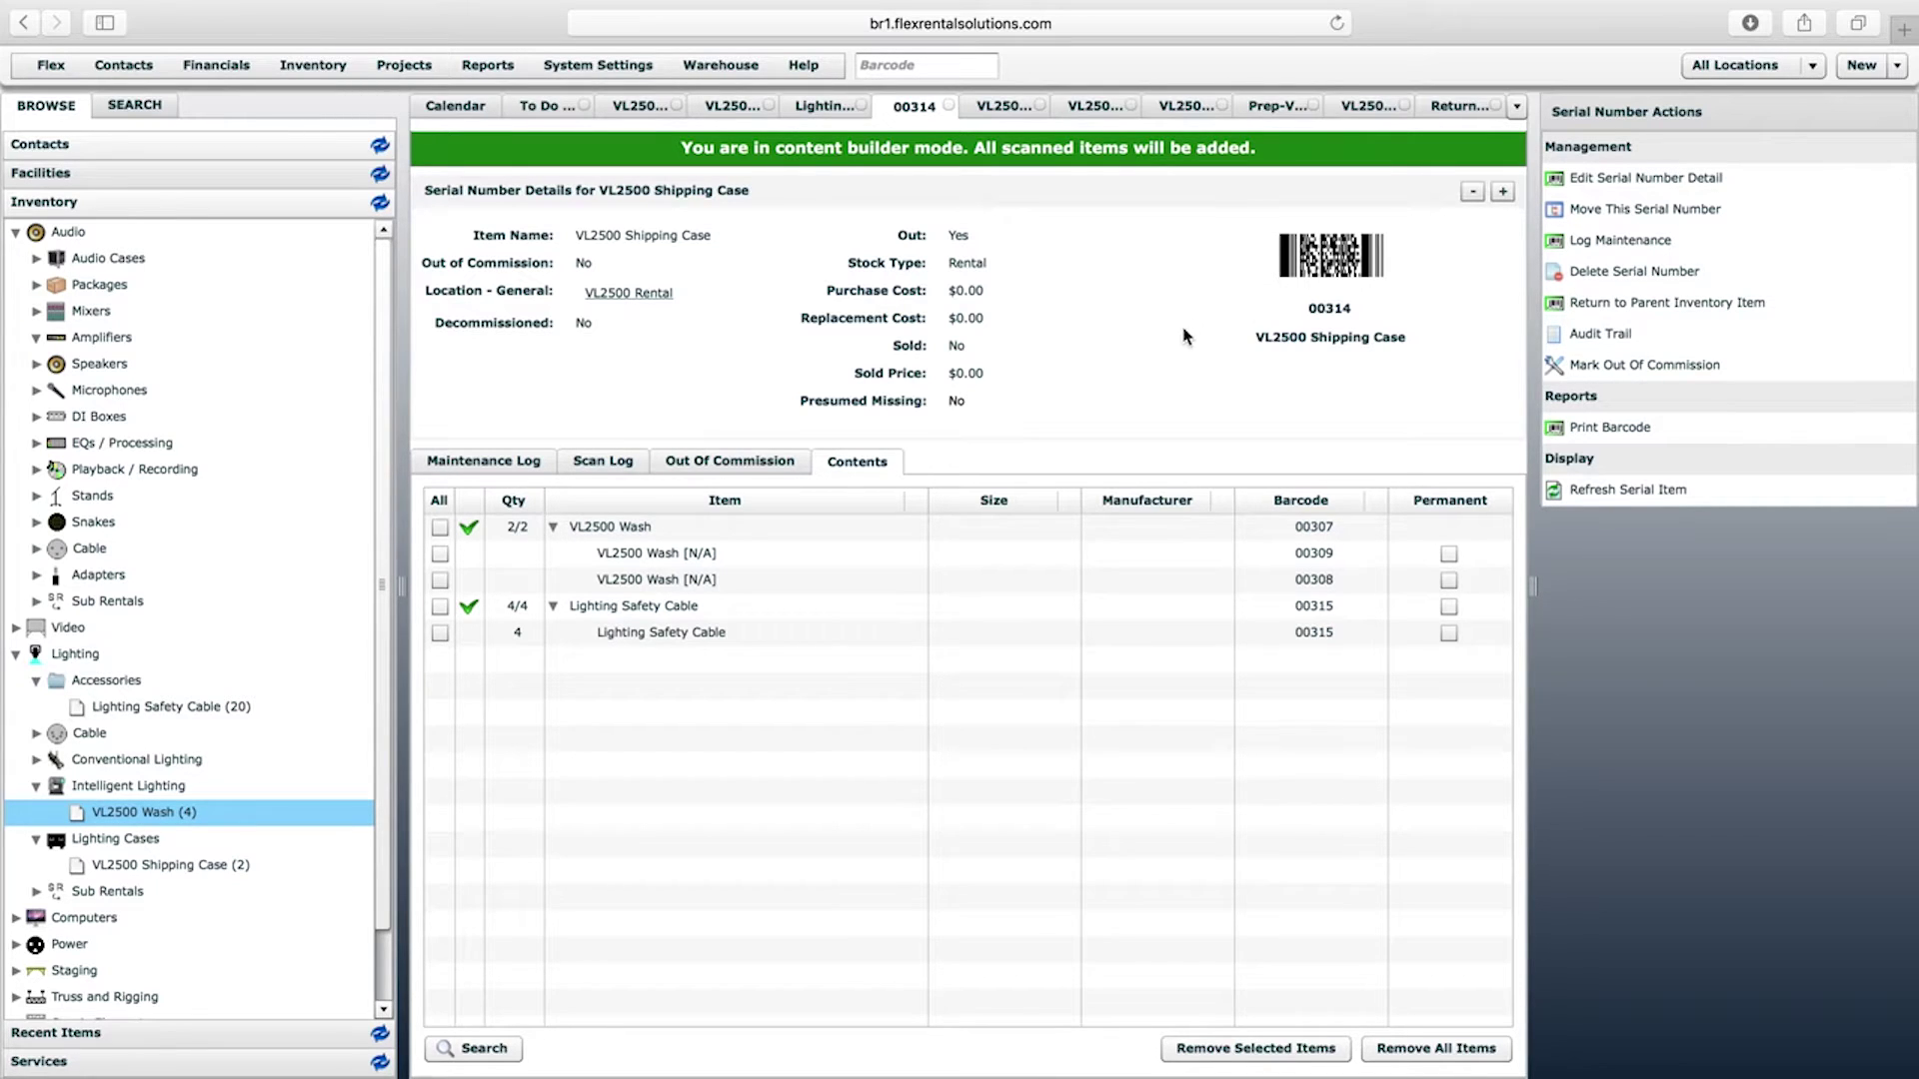
Open the inventory settings and review the container options for inbound and free scans
click(1457, 106)
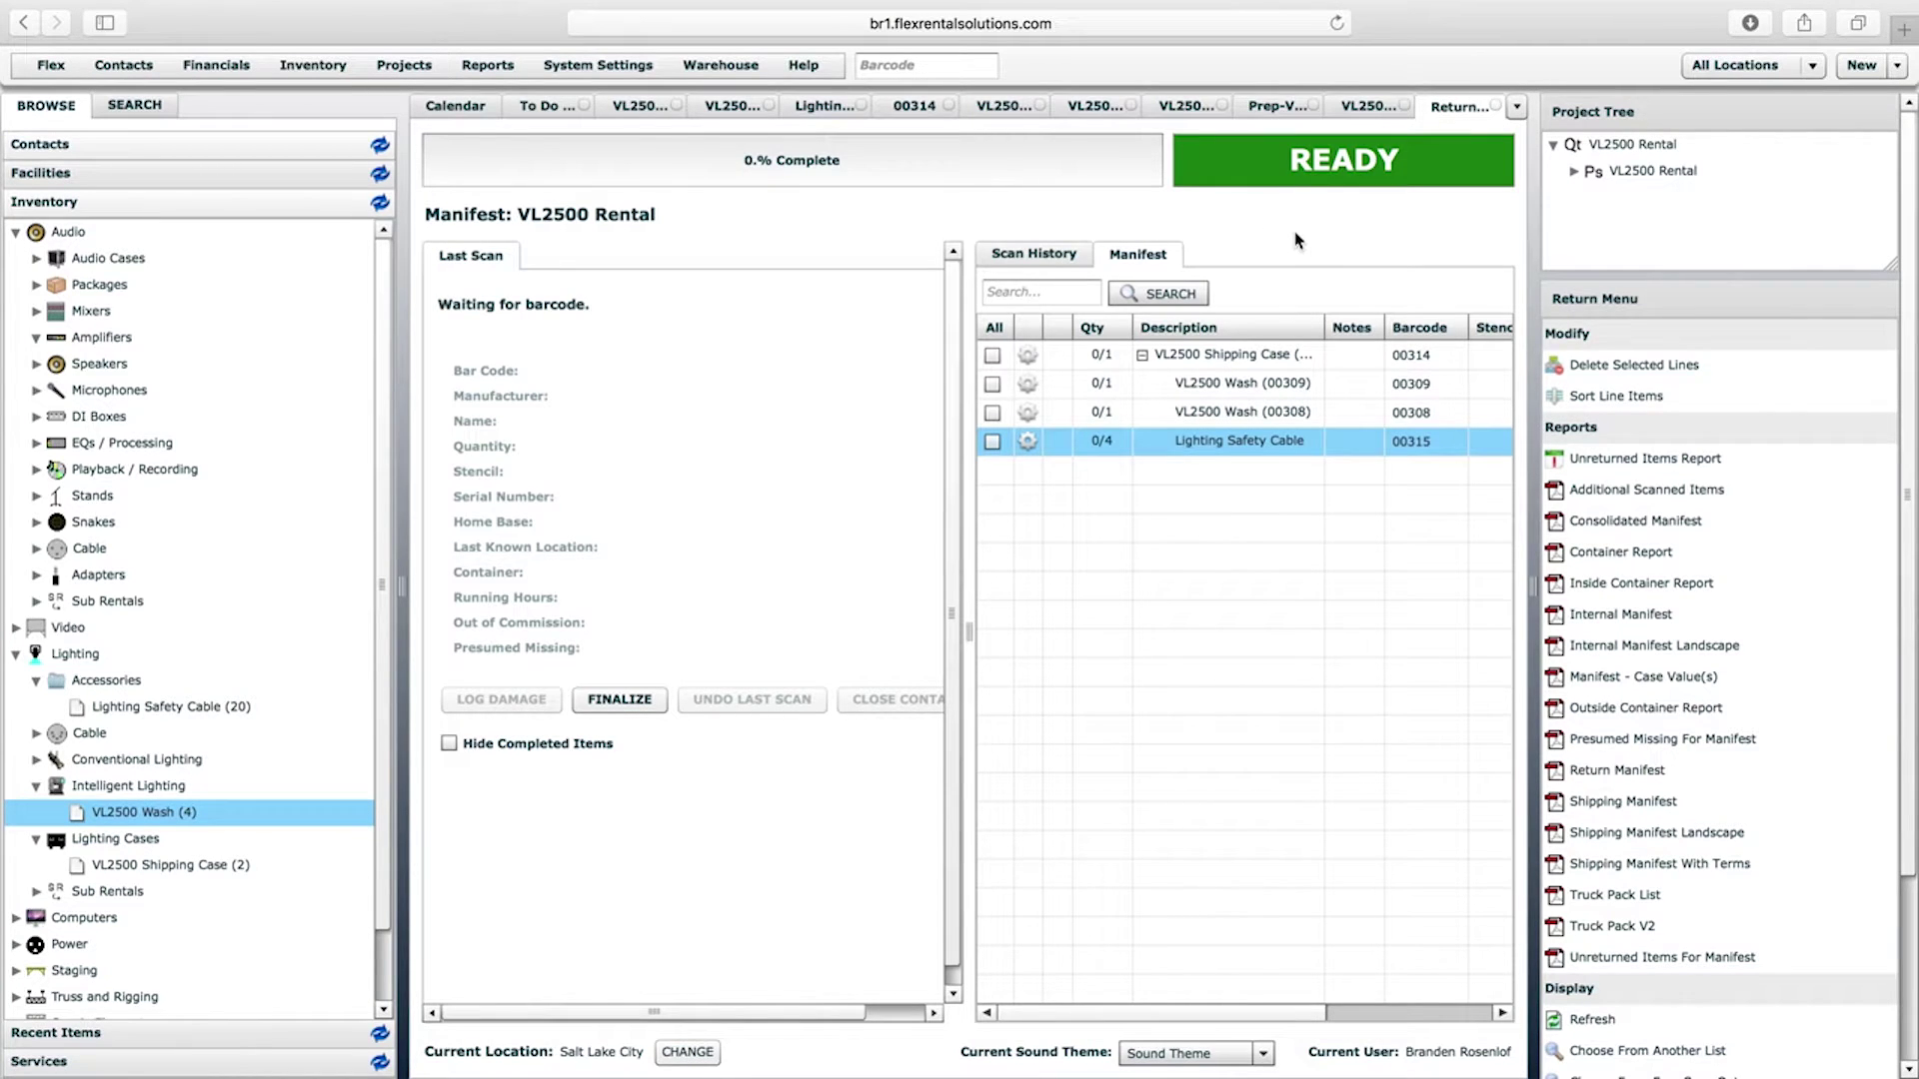
click(311, 67)
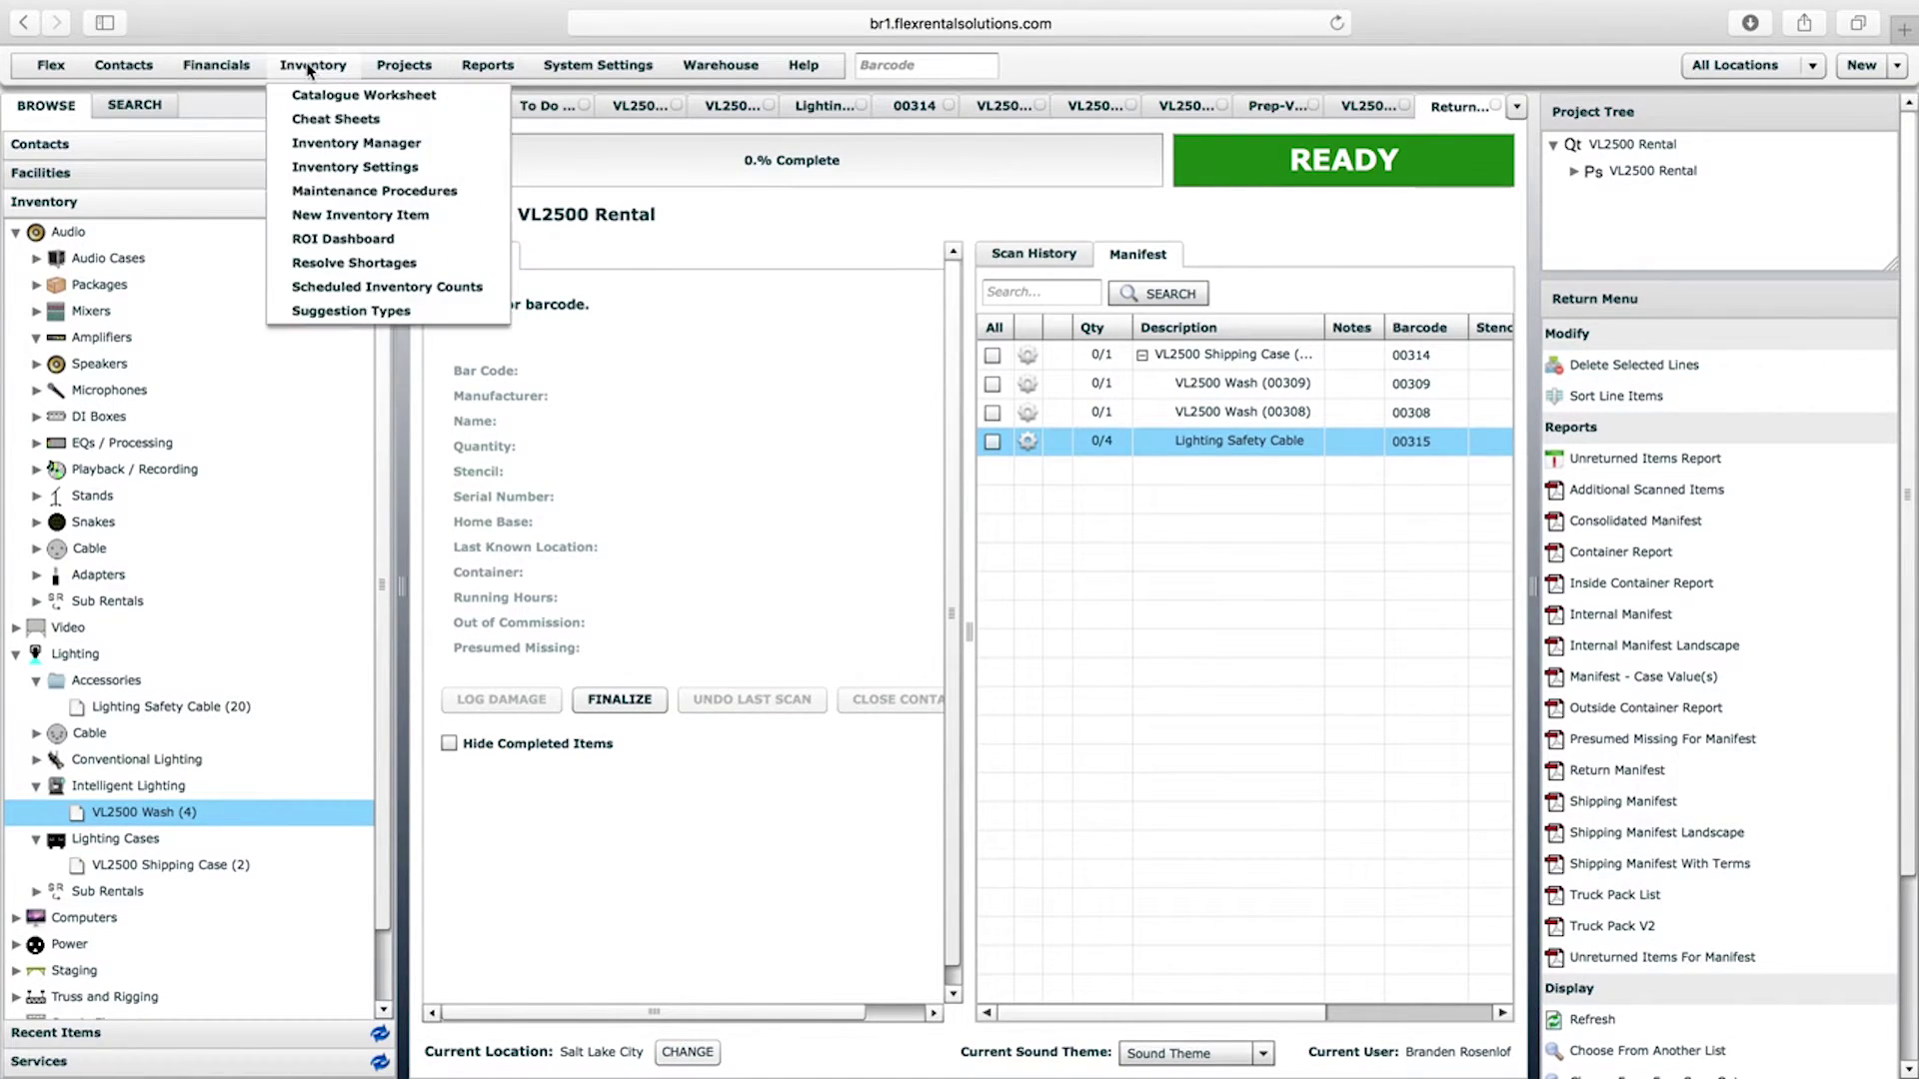
click(369, 170)
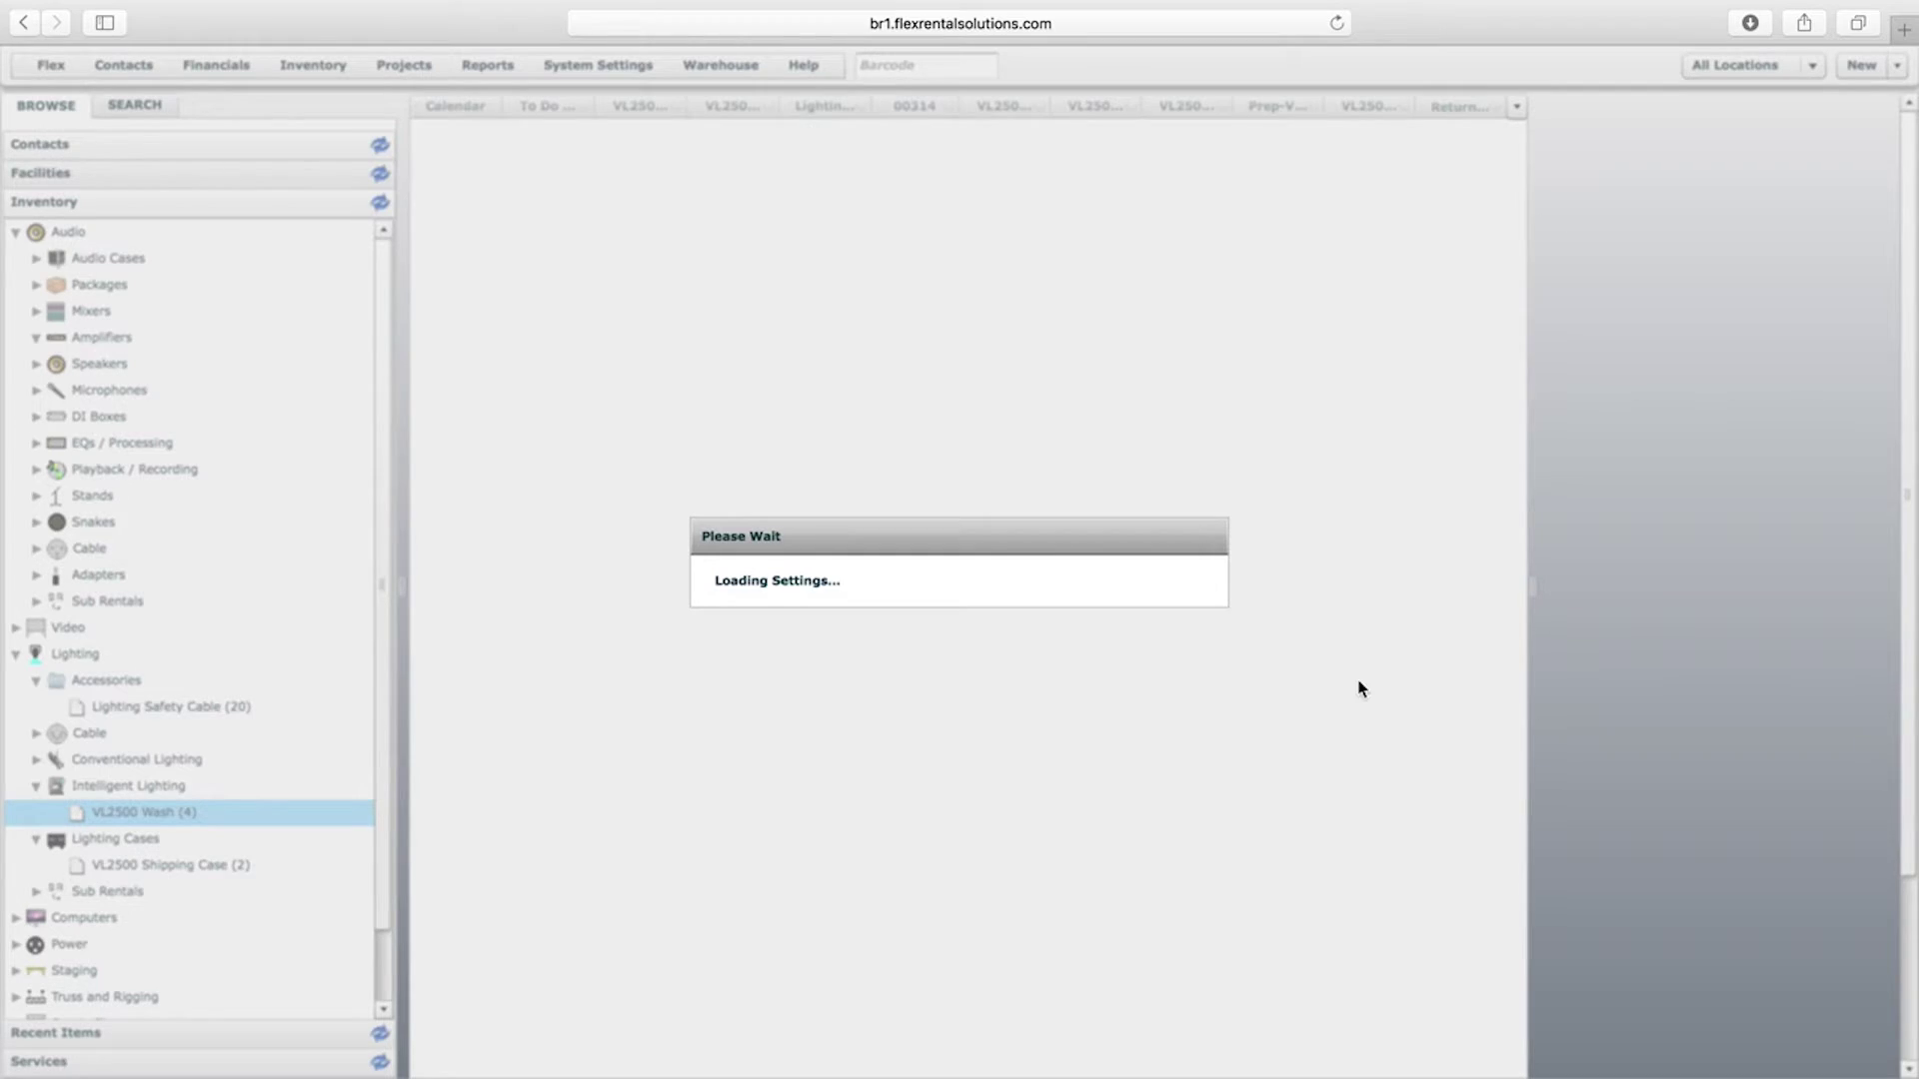
scroll(1496, 1000, down, 10)
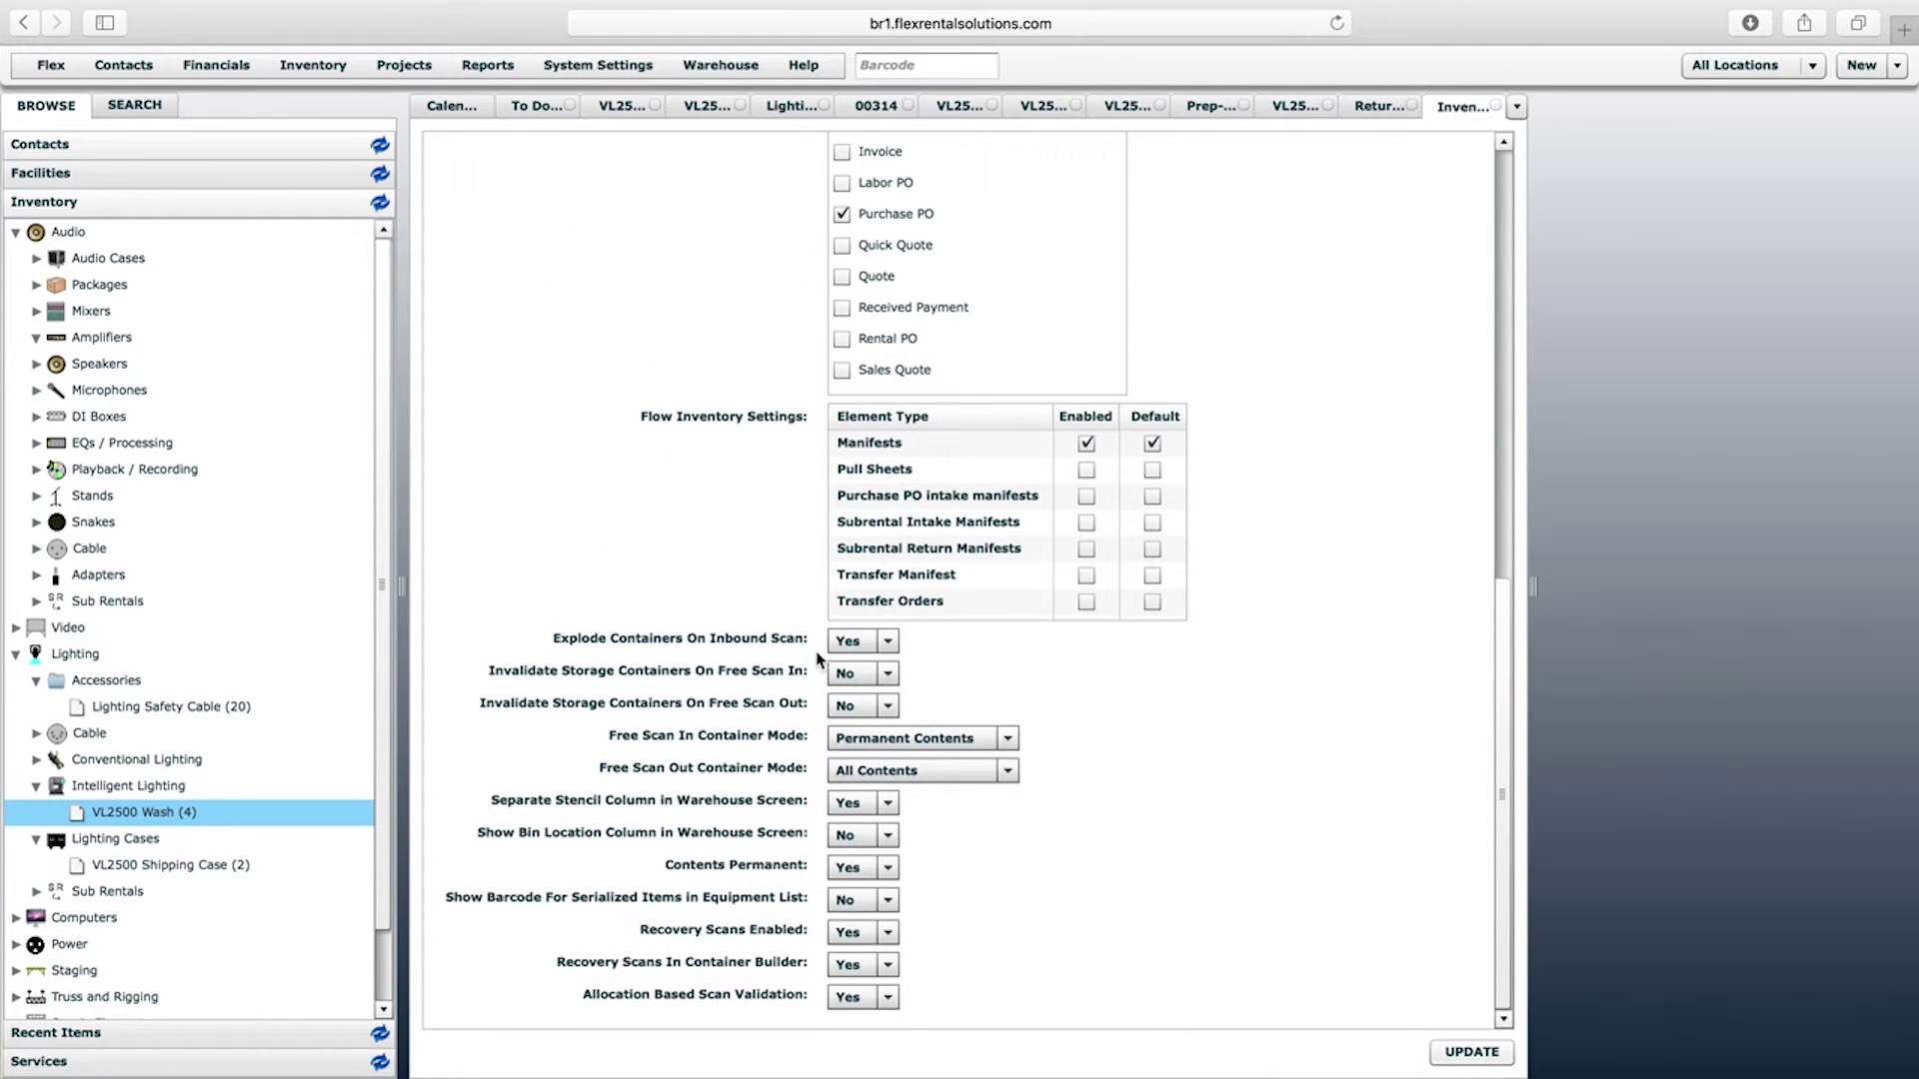
Check the shipping case line on the return manifest and the item barcodes in case 00314's contents
click(1377, 106)
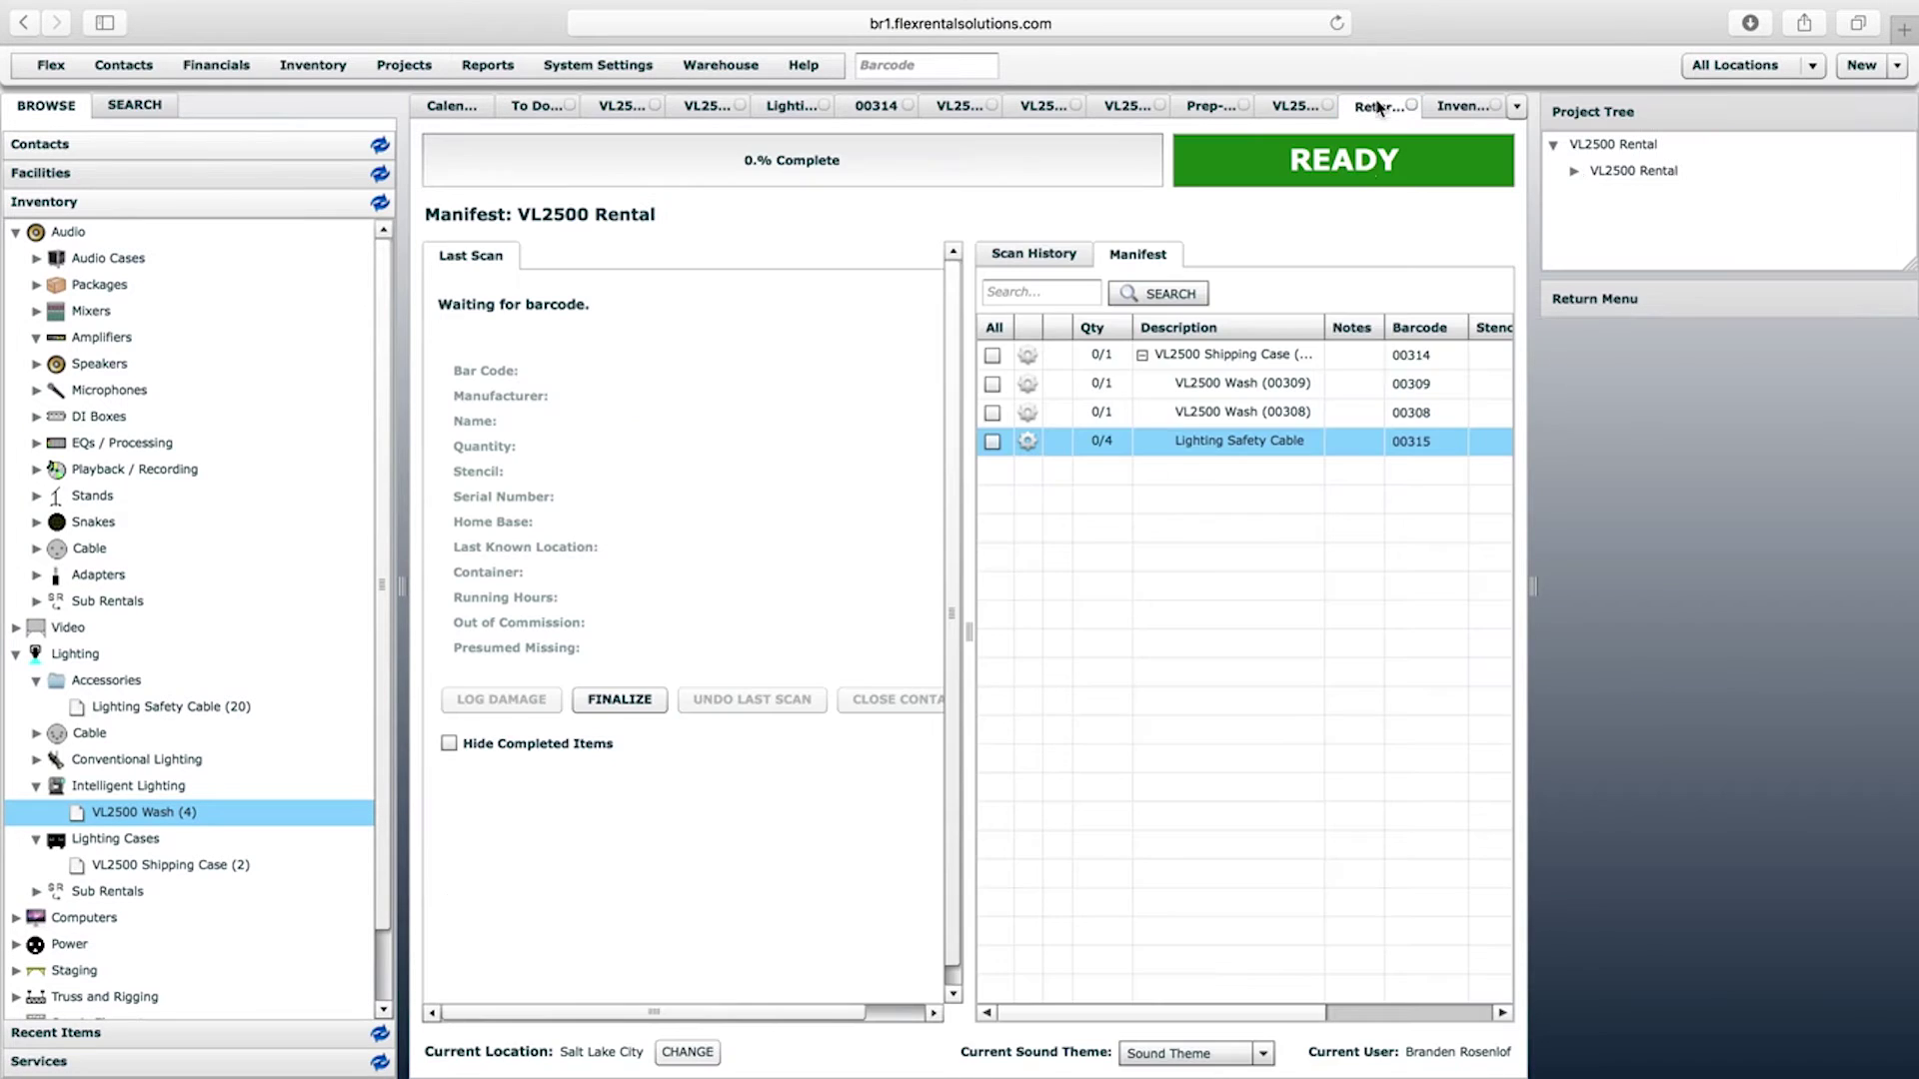
double_click(1425, 350)
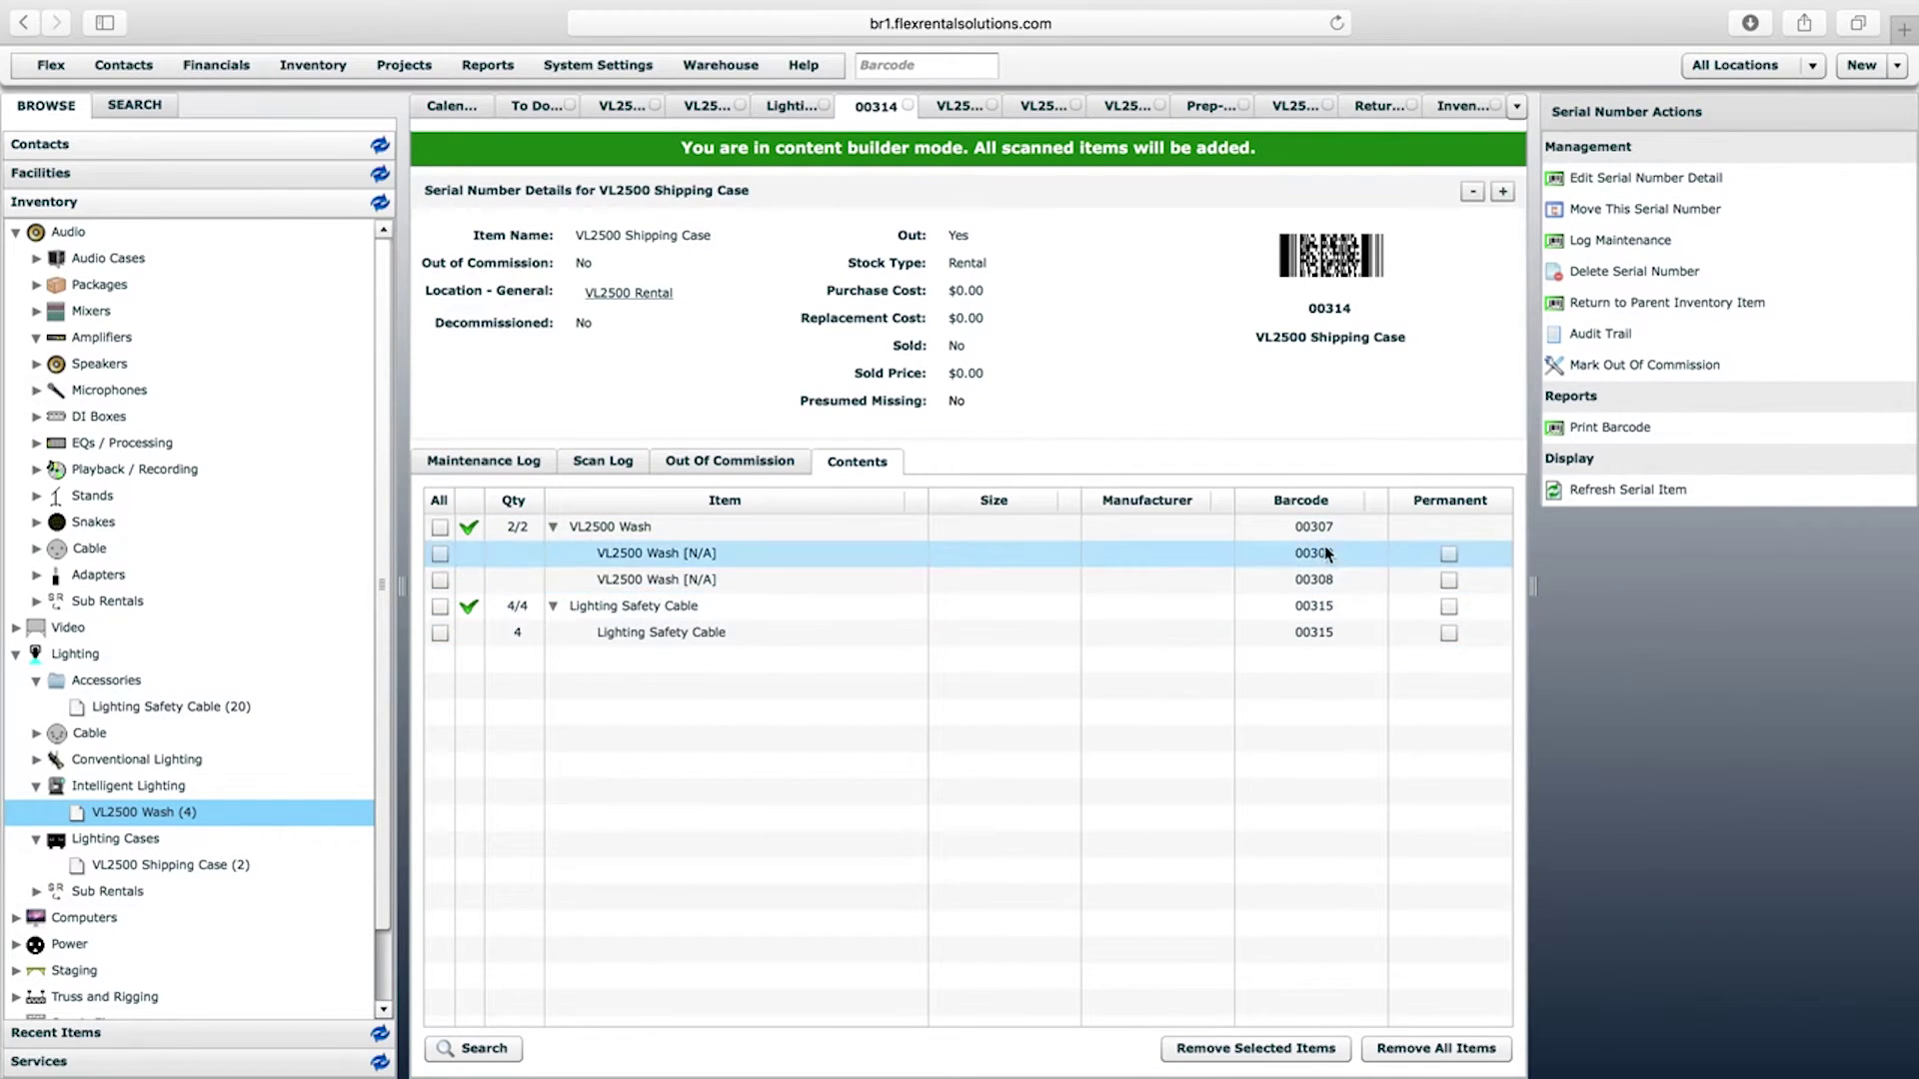
click(1311, 608)
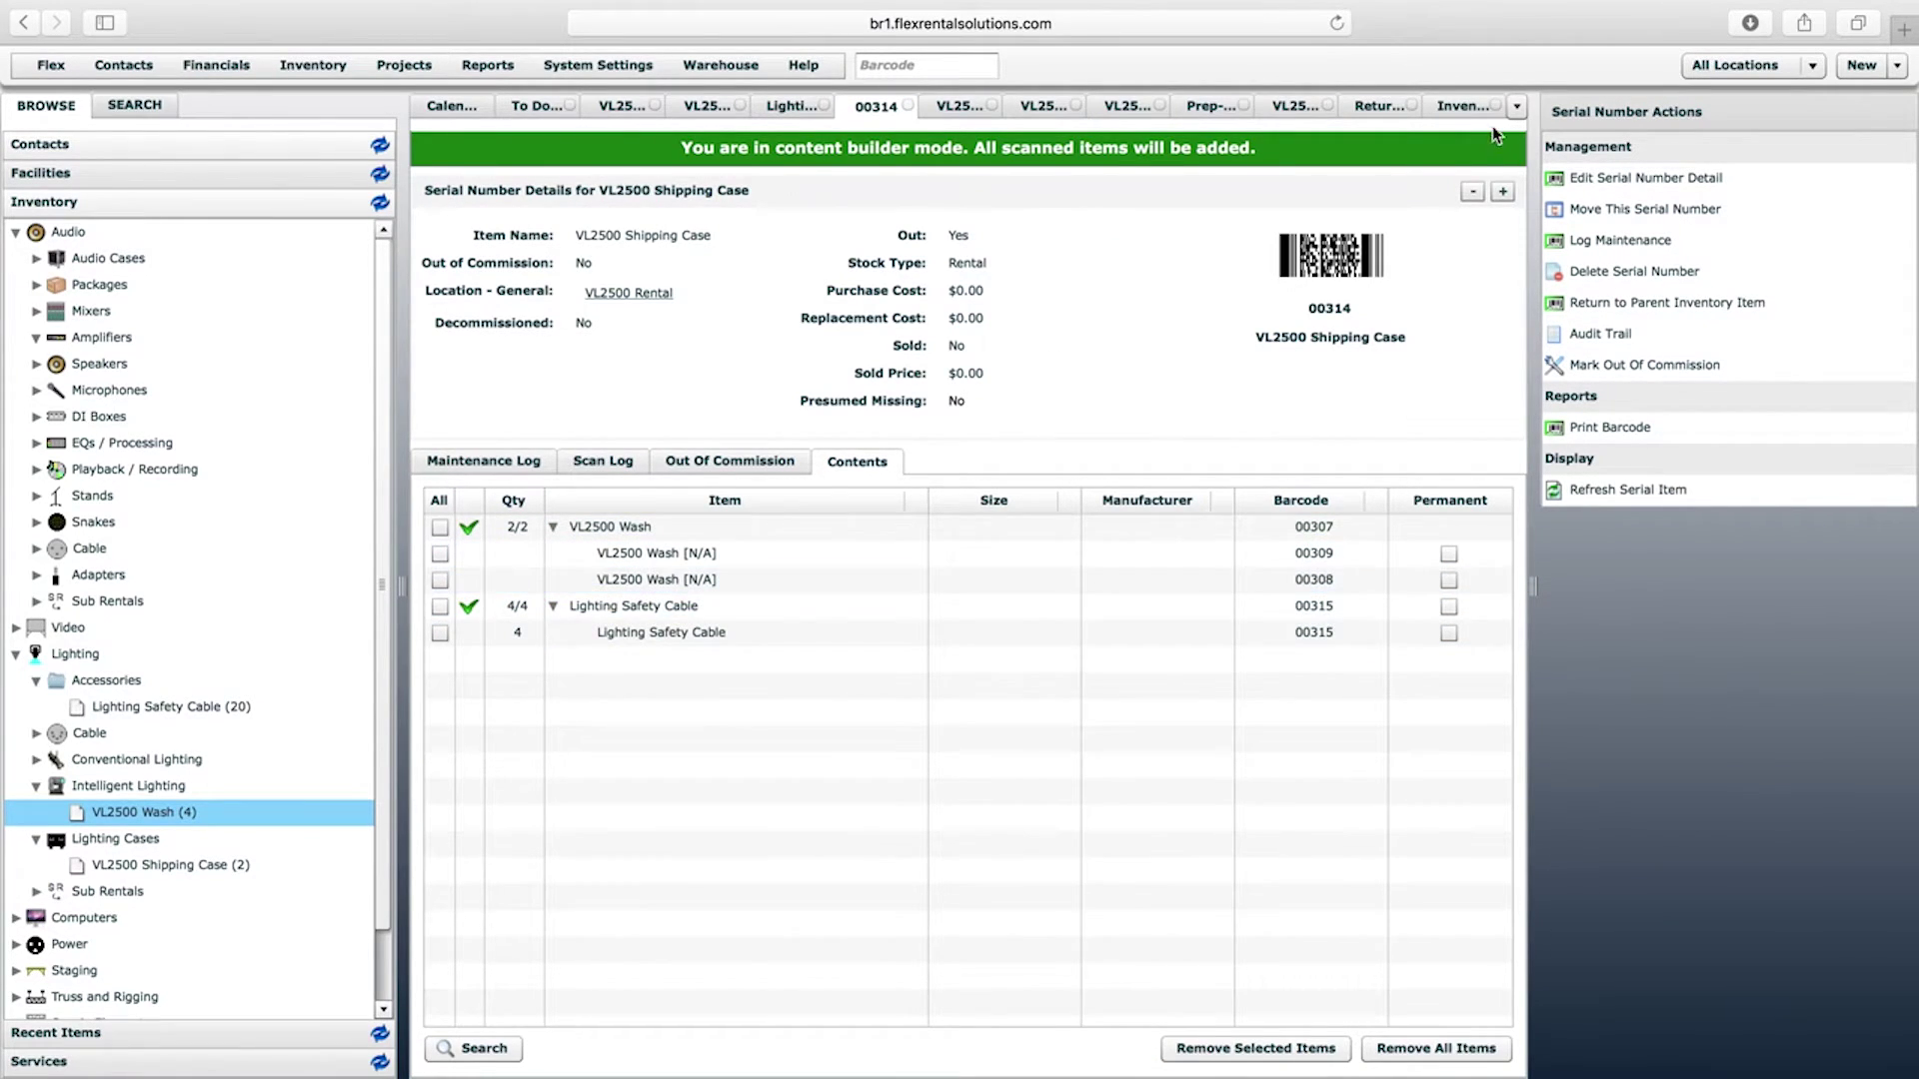
Review the Explode Containers On Inbound Scan setting and compare the return manifest lines with case 00314's contents
click(1464, 106)
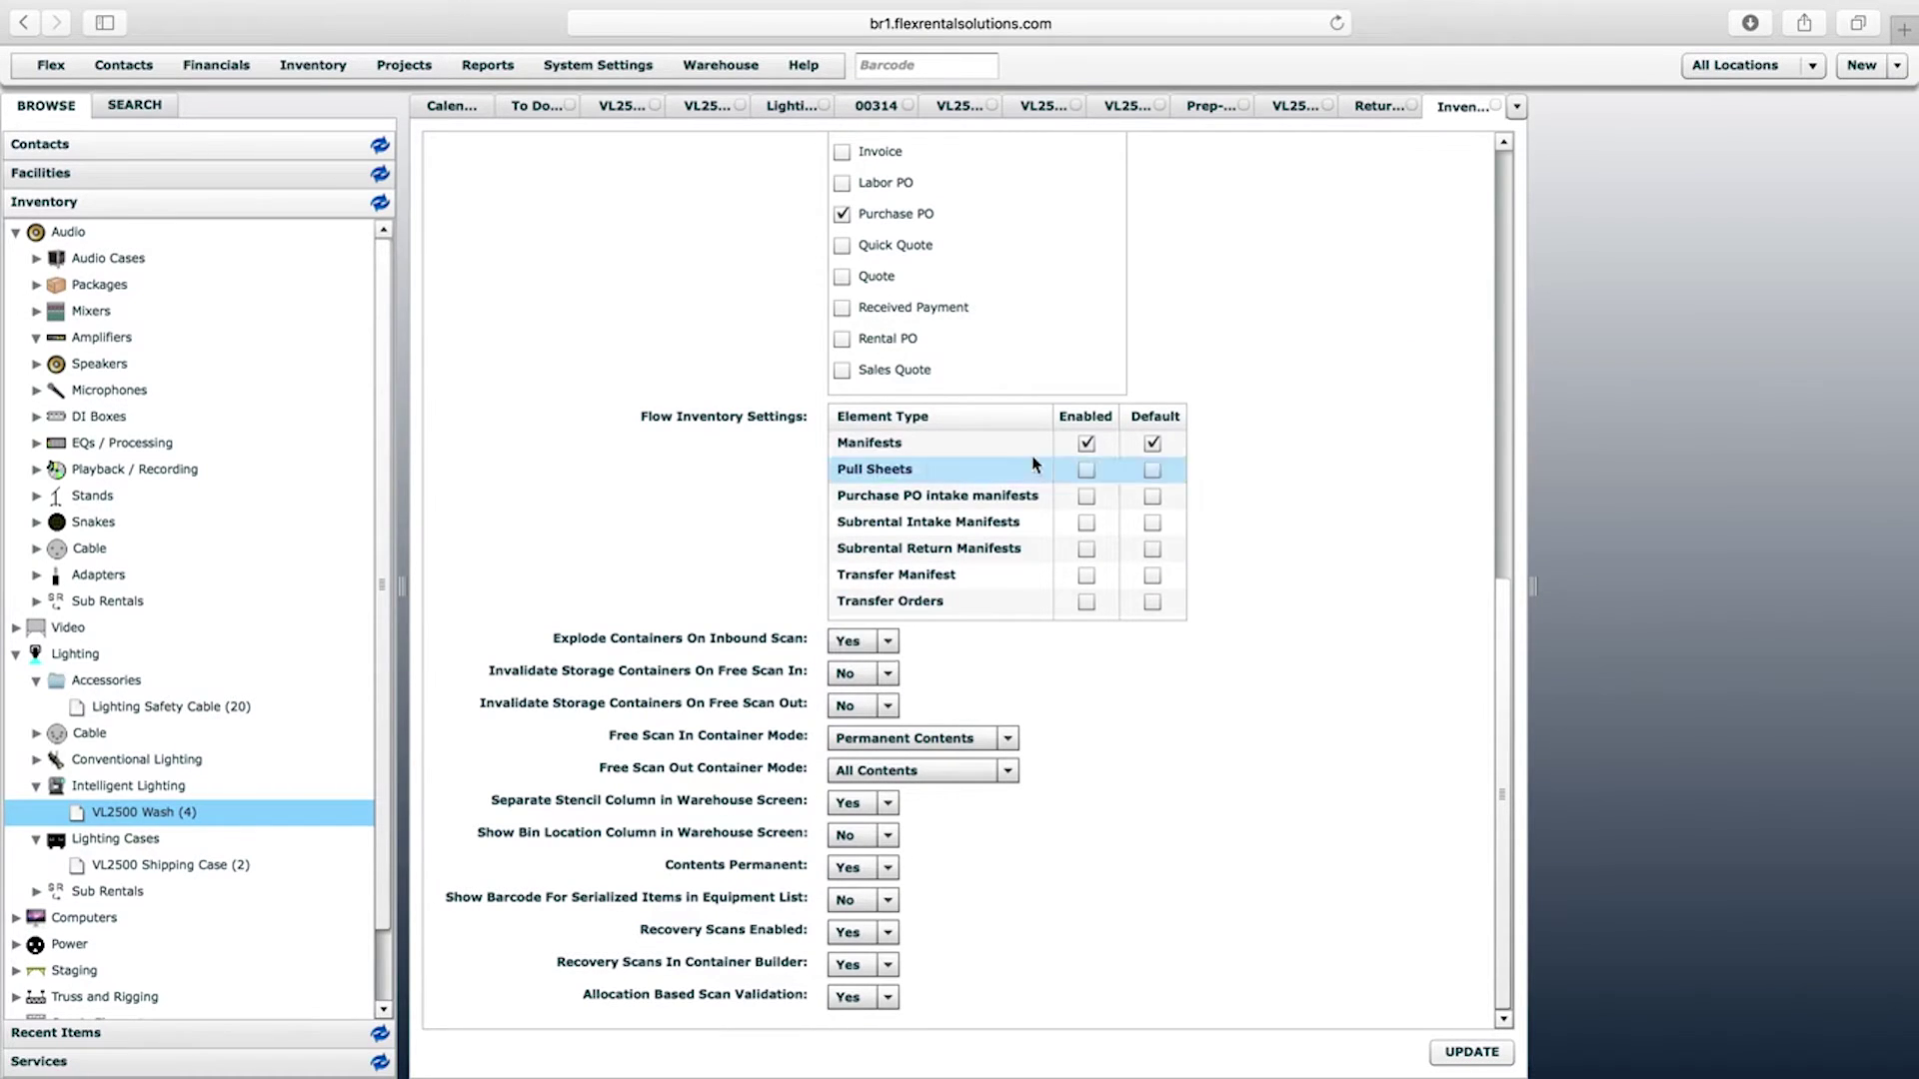
click(1379, 105)
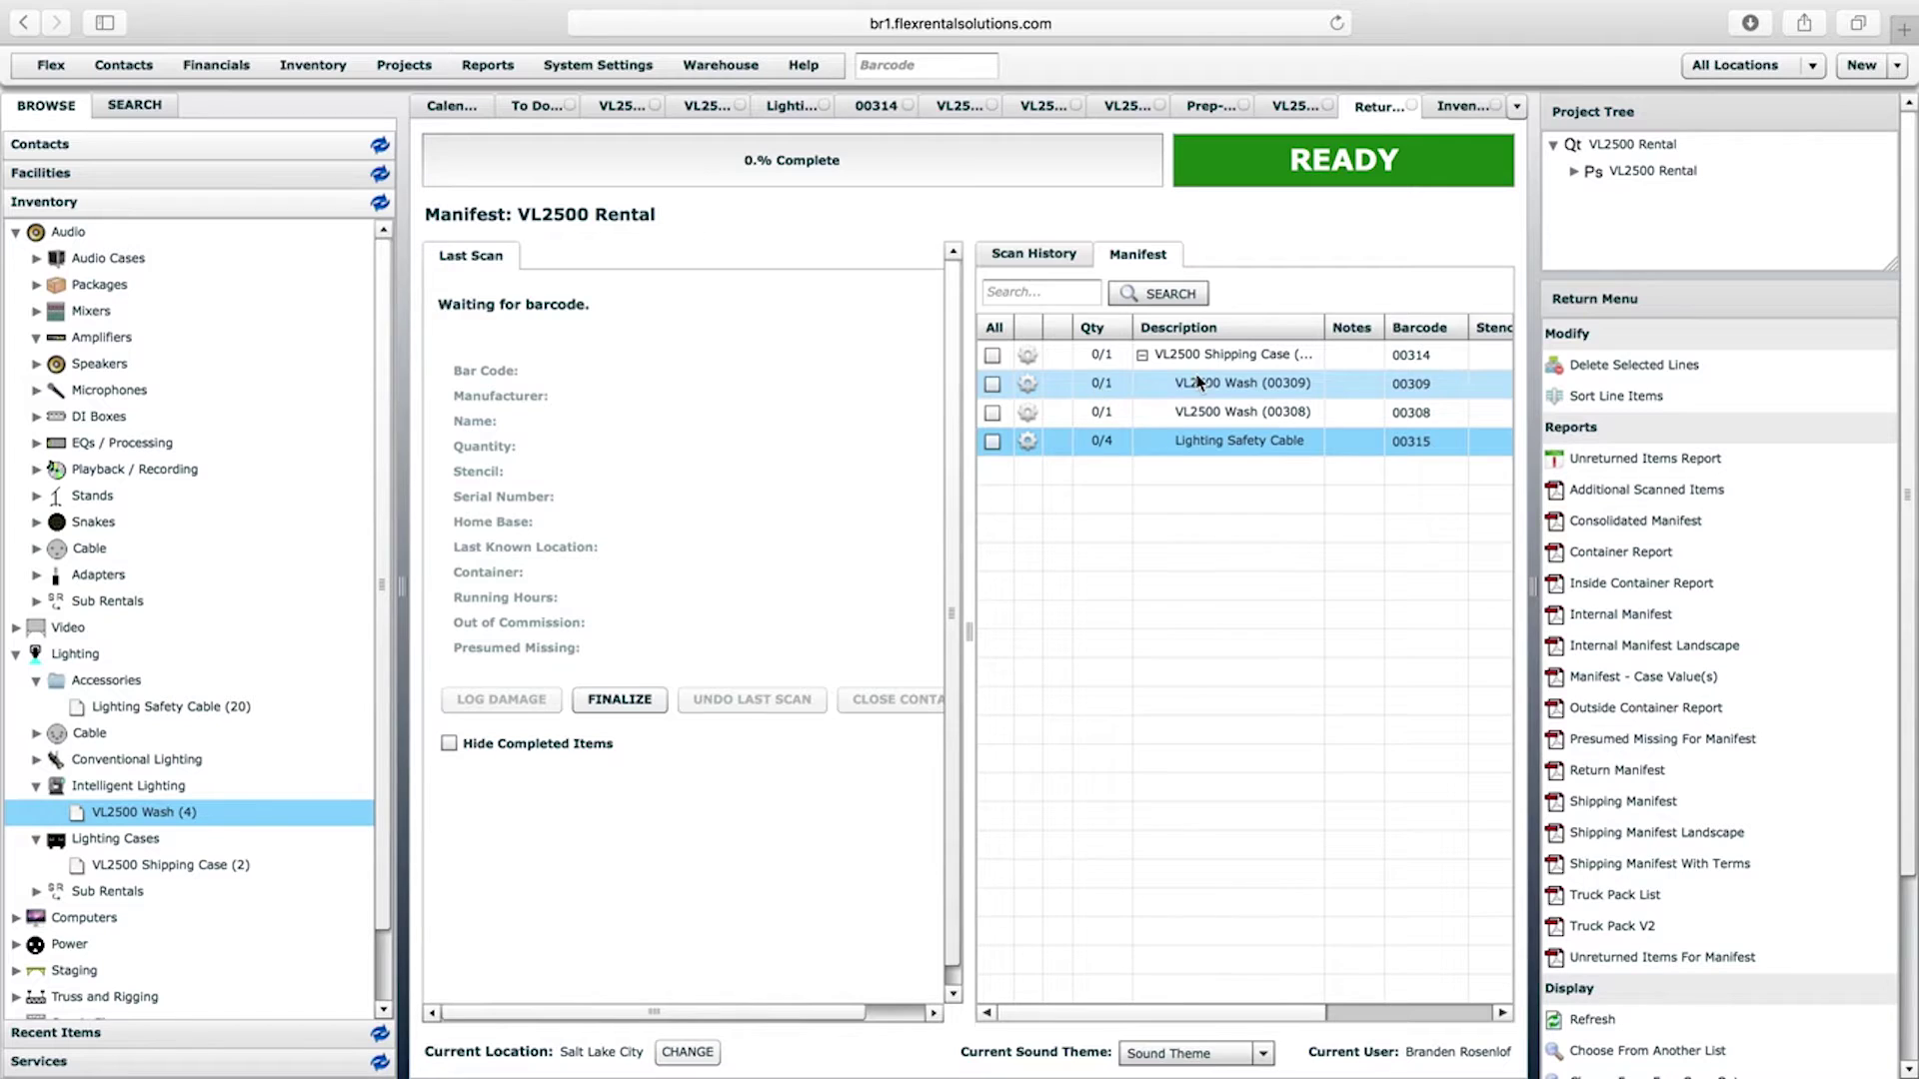
click(877, 106)
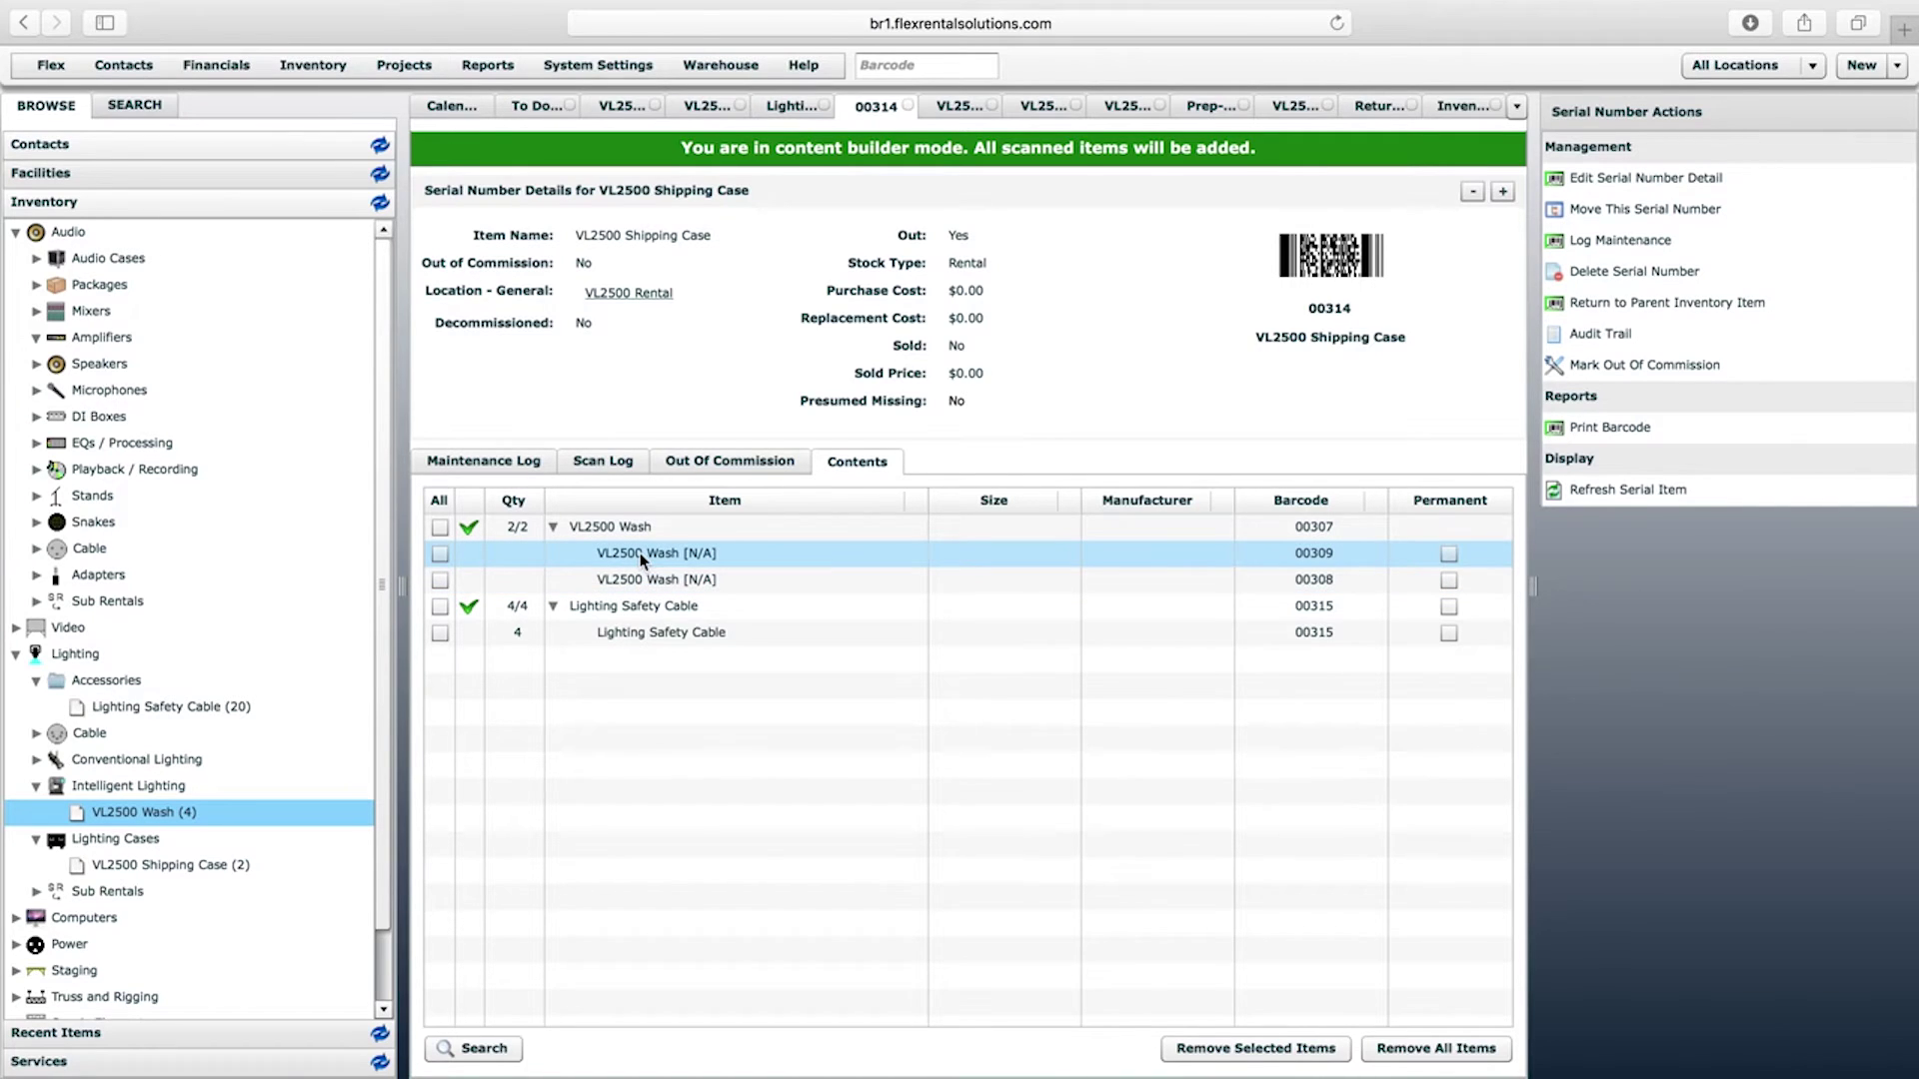
click(640, 584)
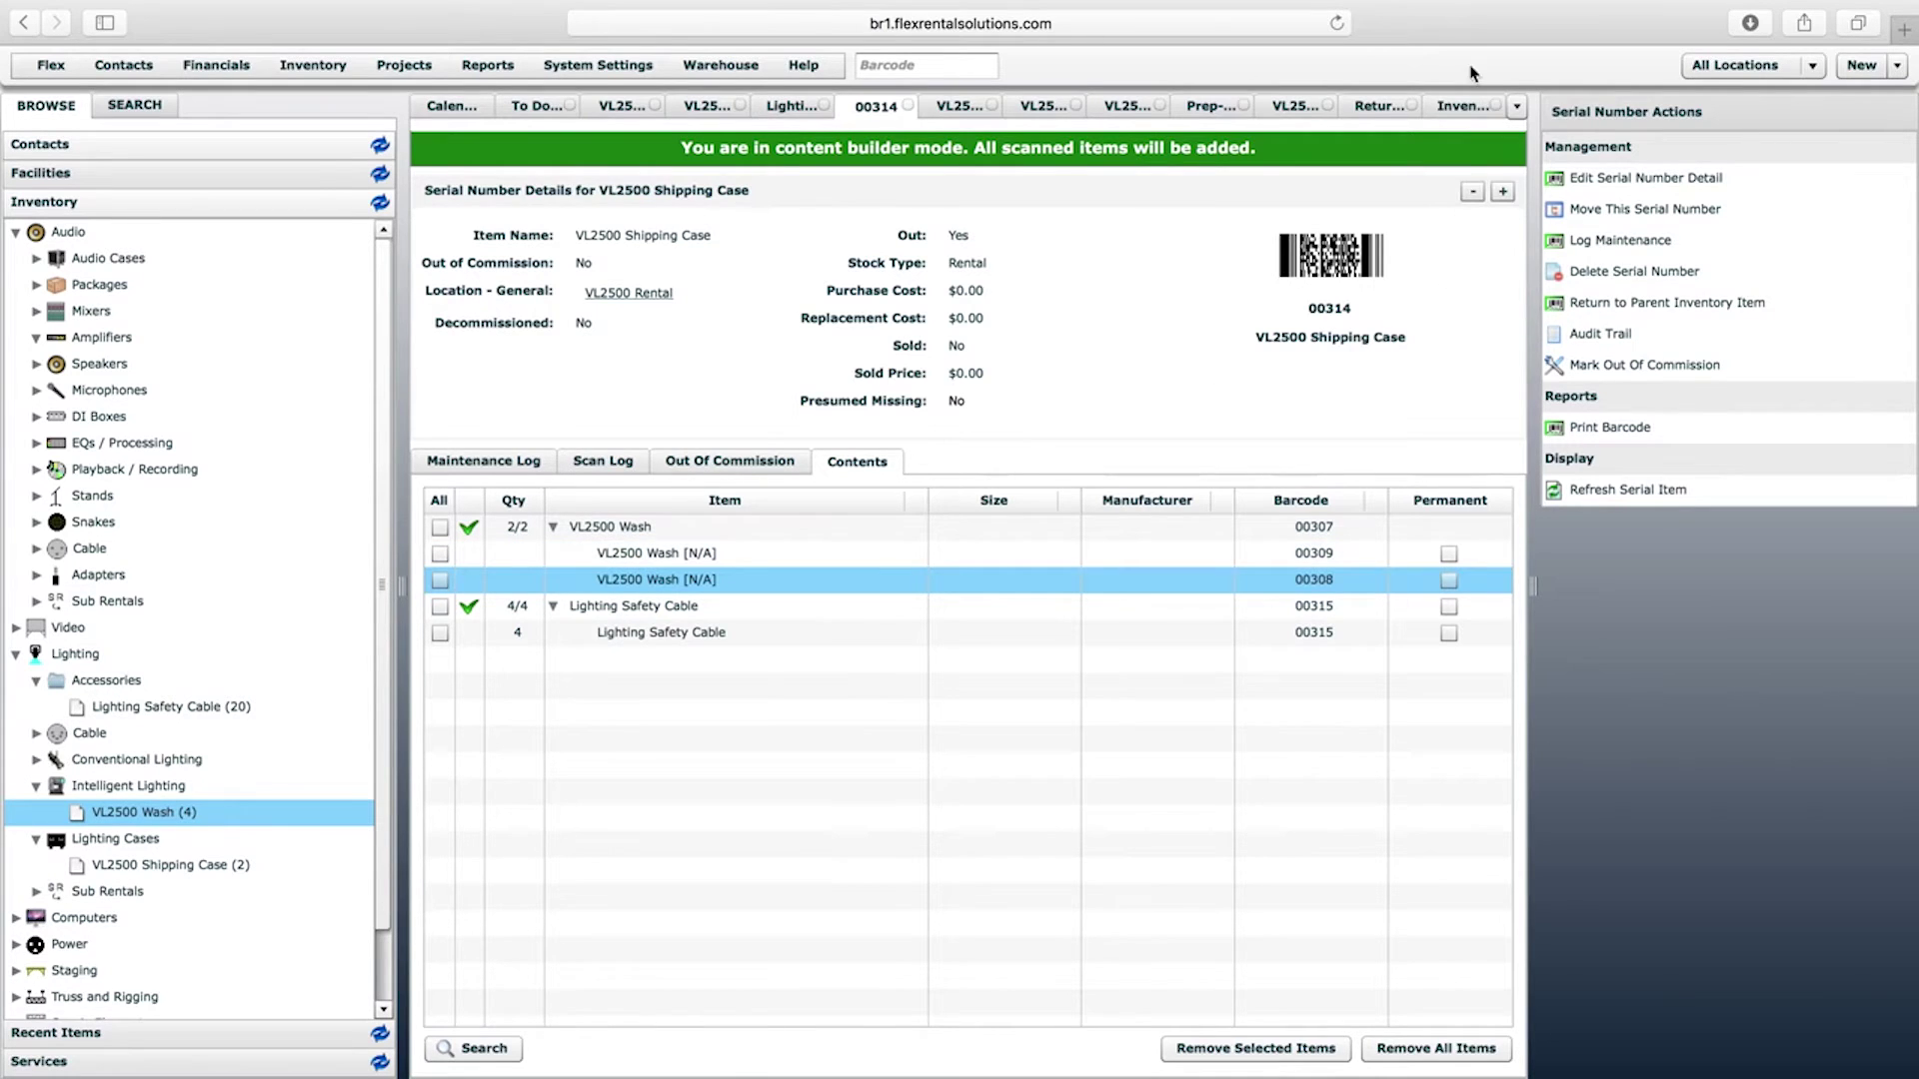
click(1464, 106)
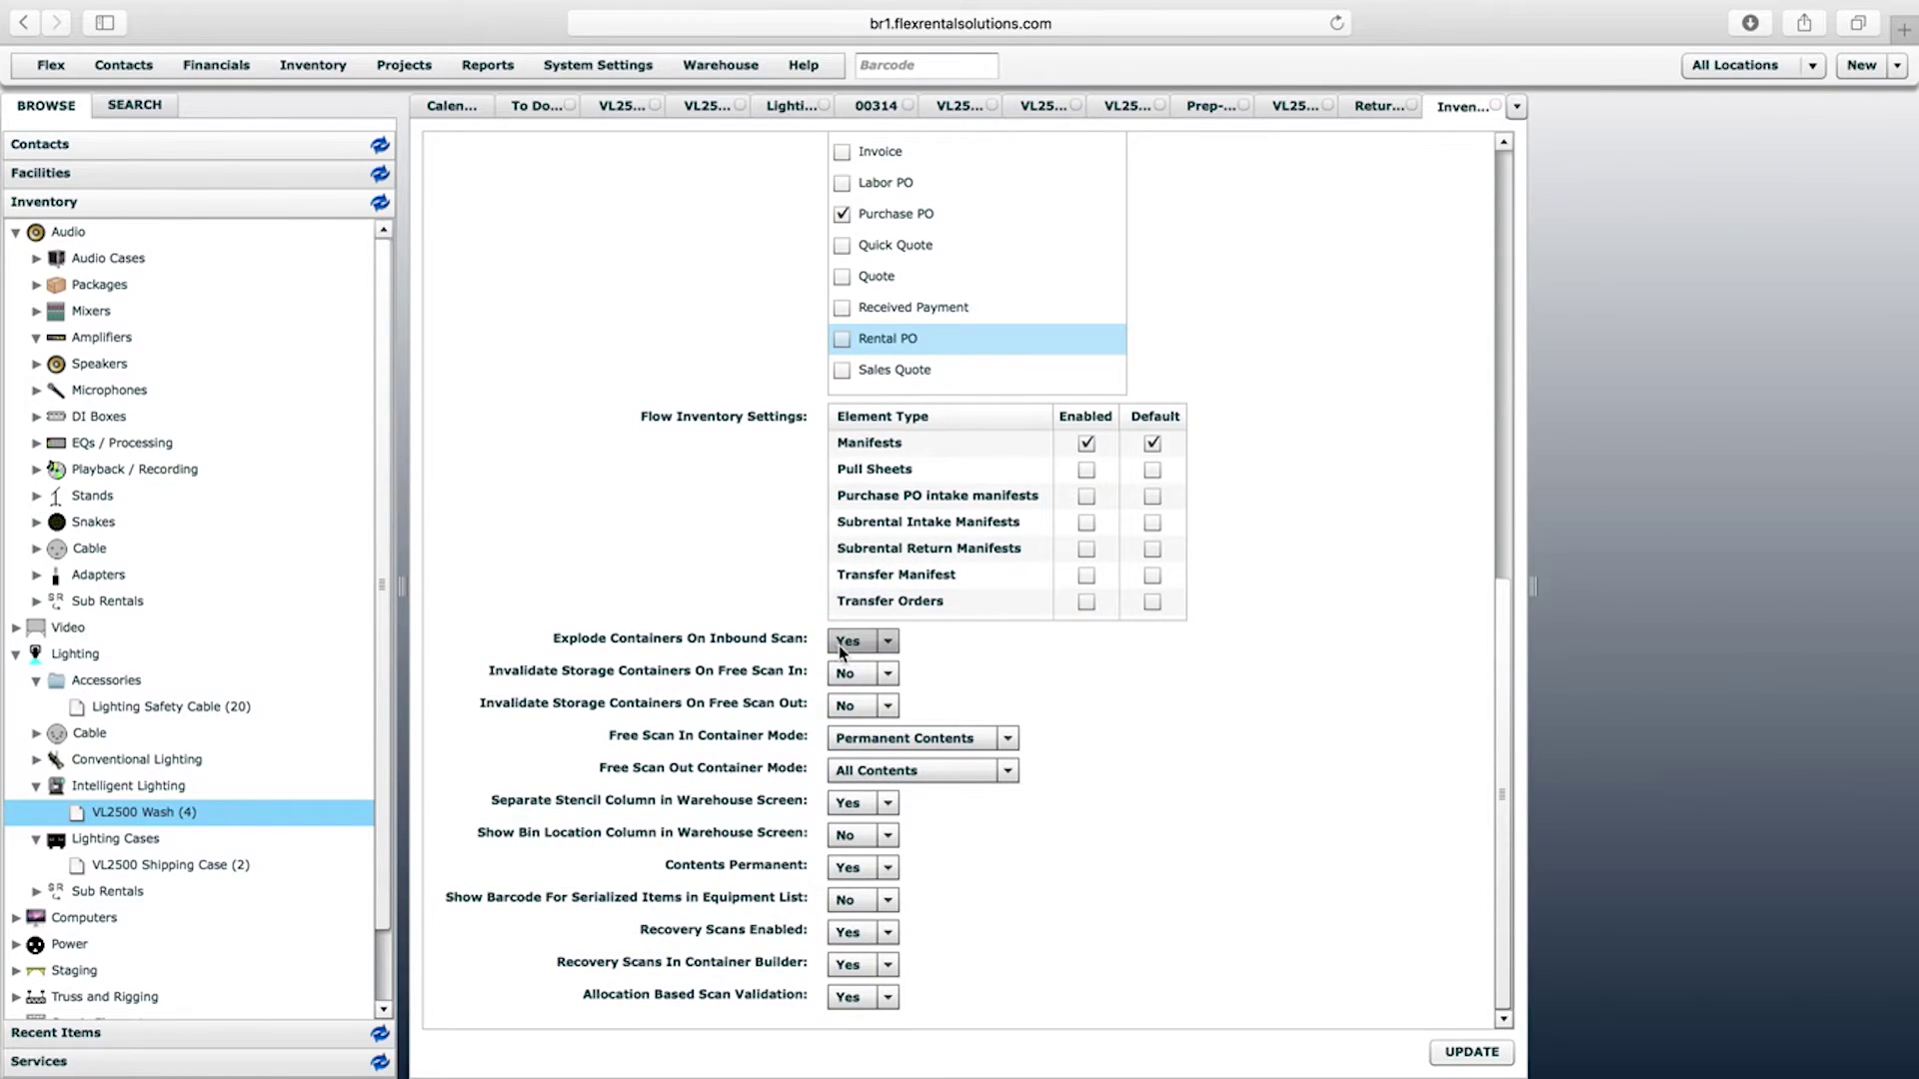
click(880, 105)
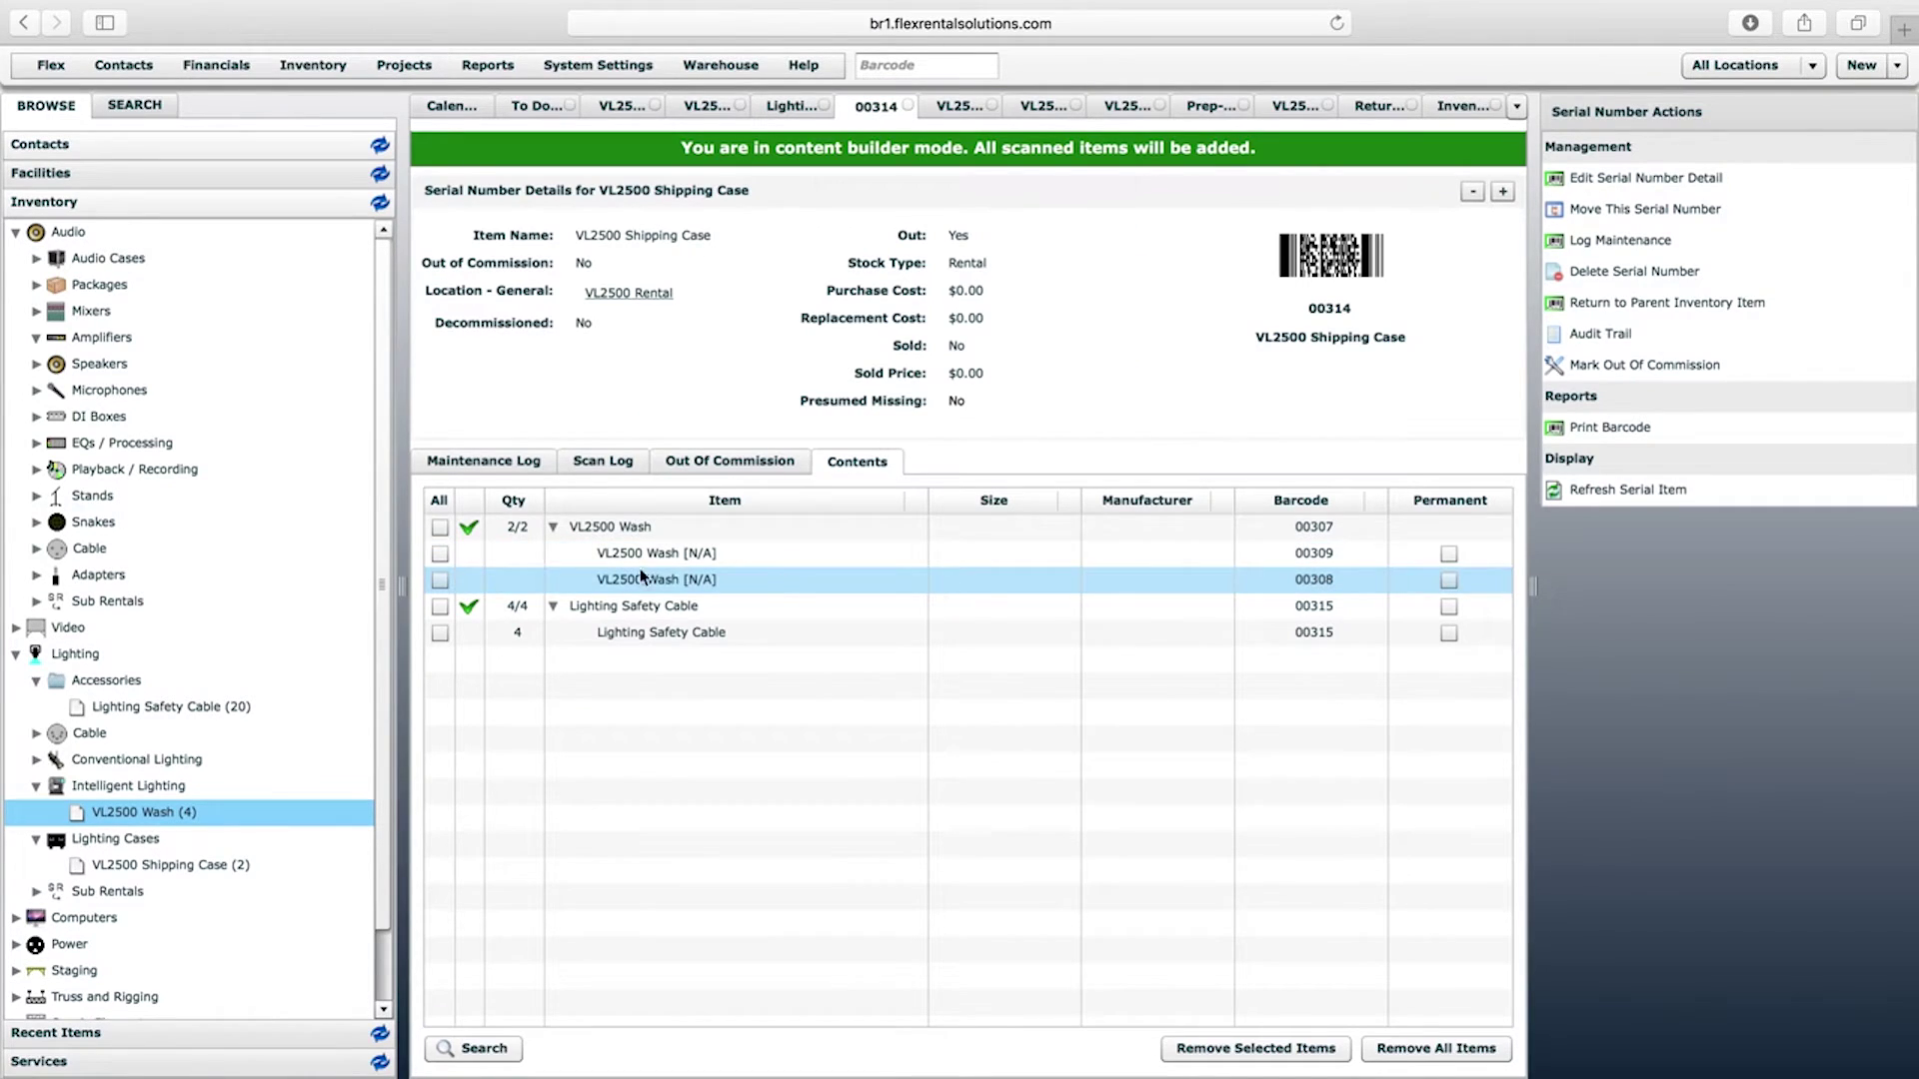
click(647, 561)
click(642, 583)
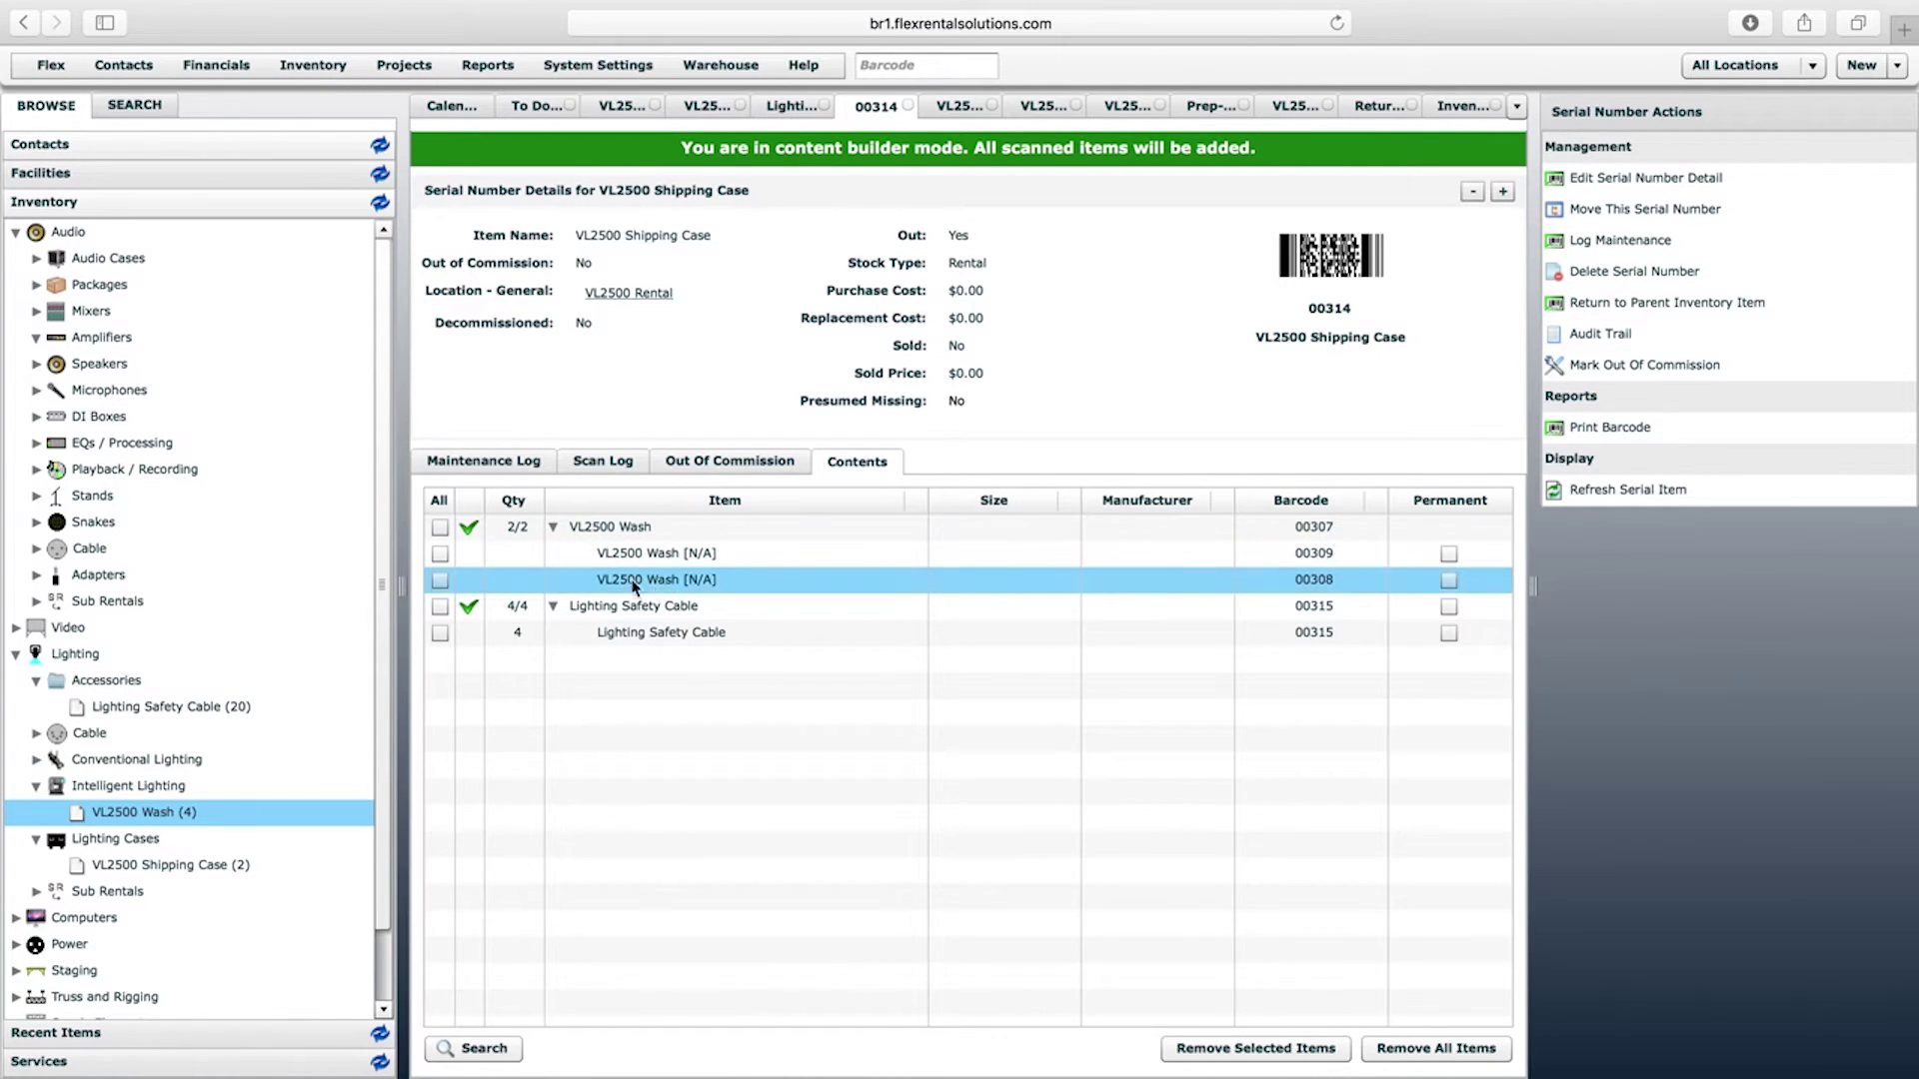
click(666, 636)
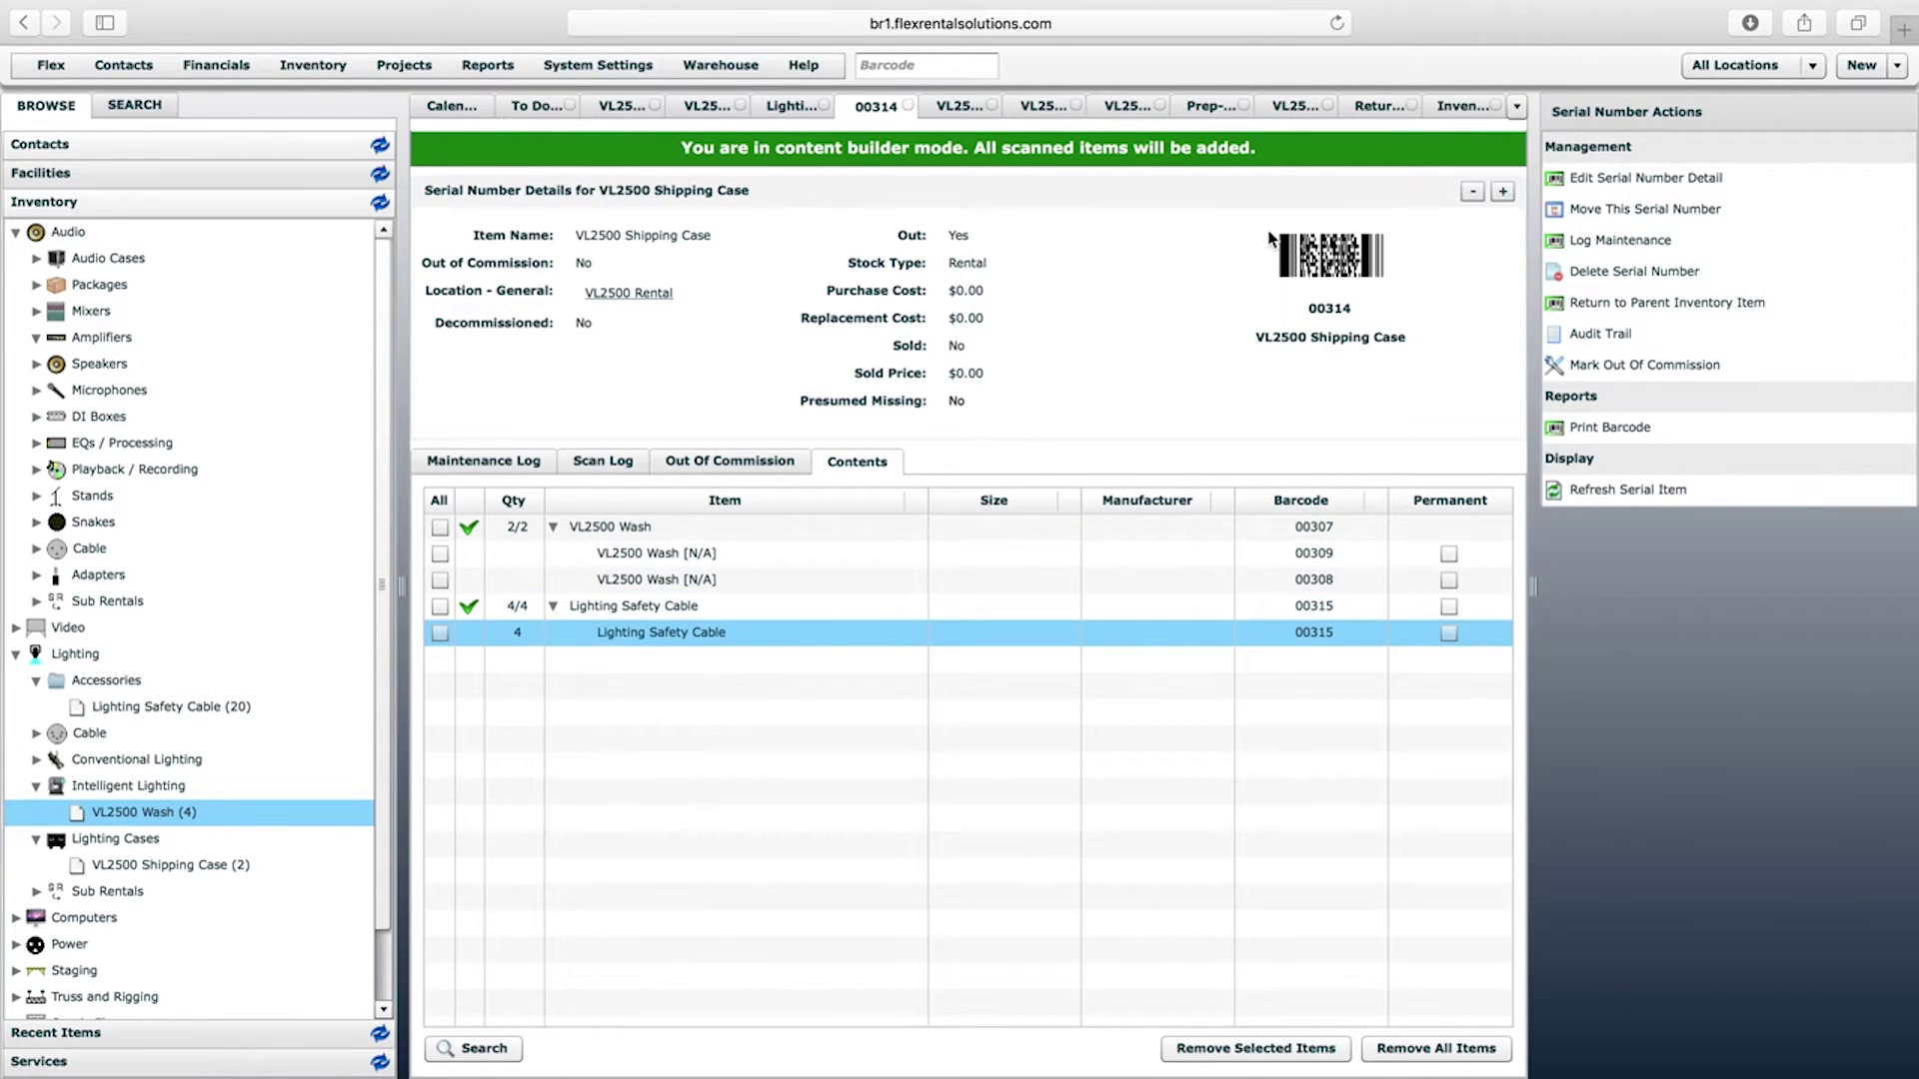
Try to scan case barcode 00314 on the finalized VL2500 Rental prep screen
click(1215, 106)
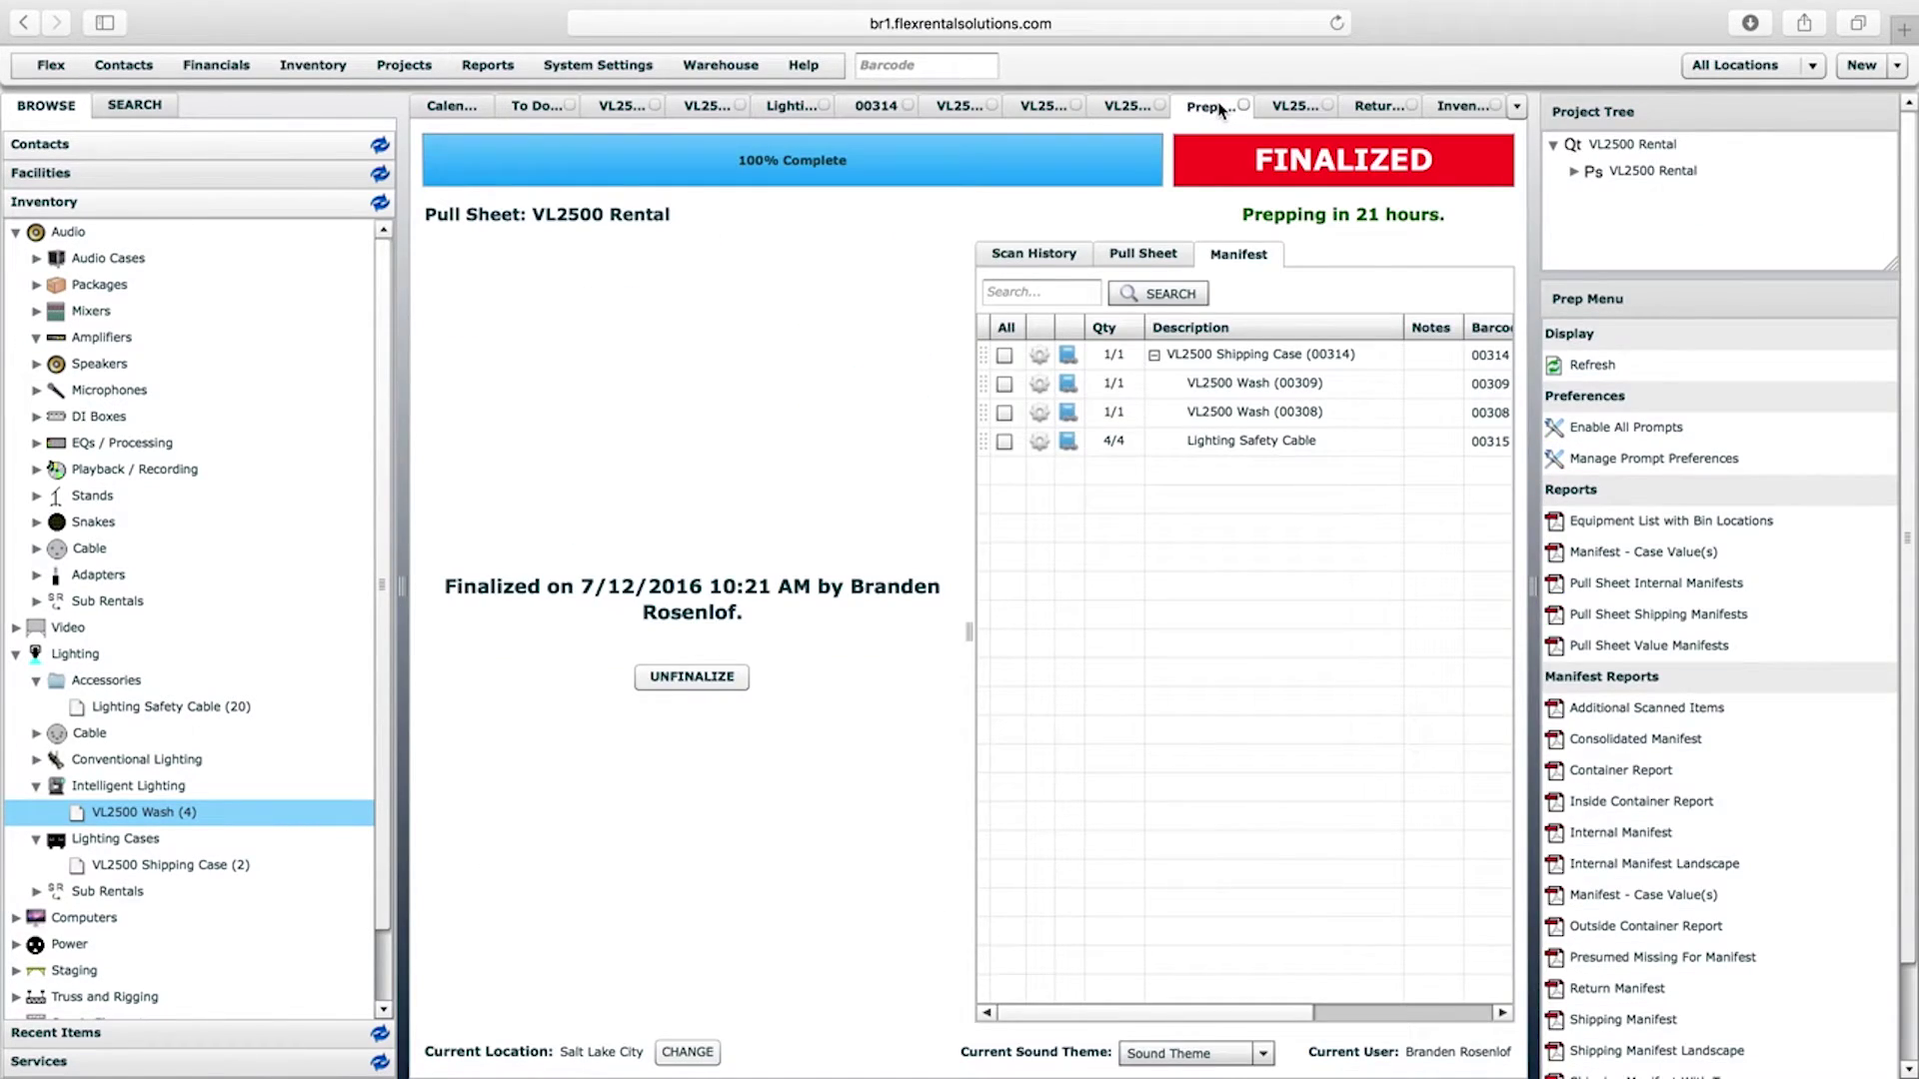
click(954, 66)
text(00314)
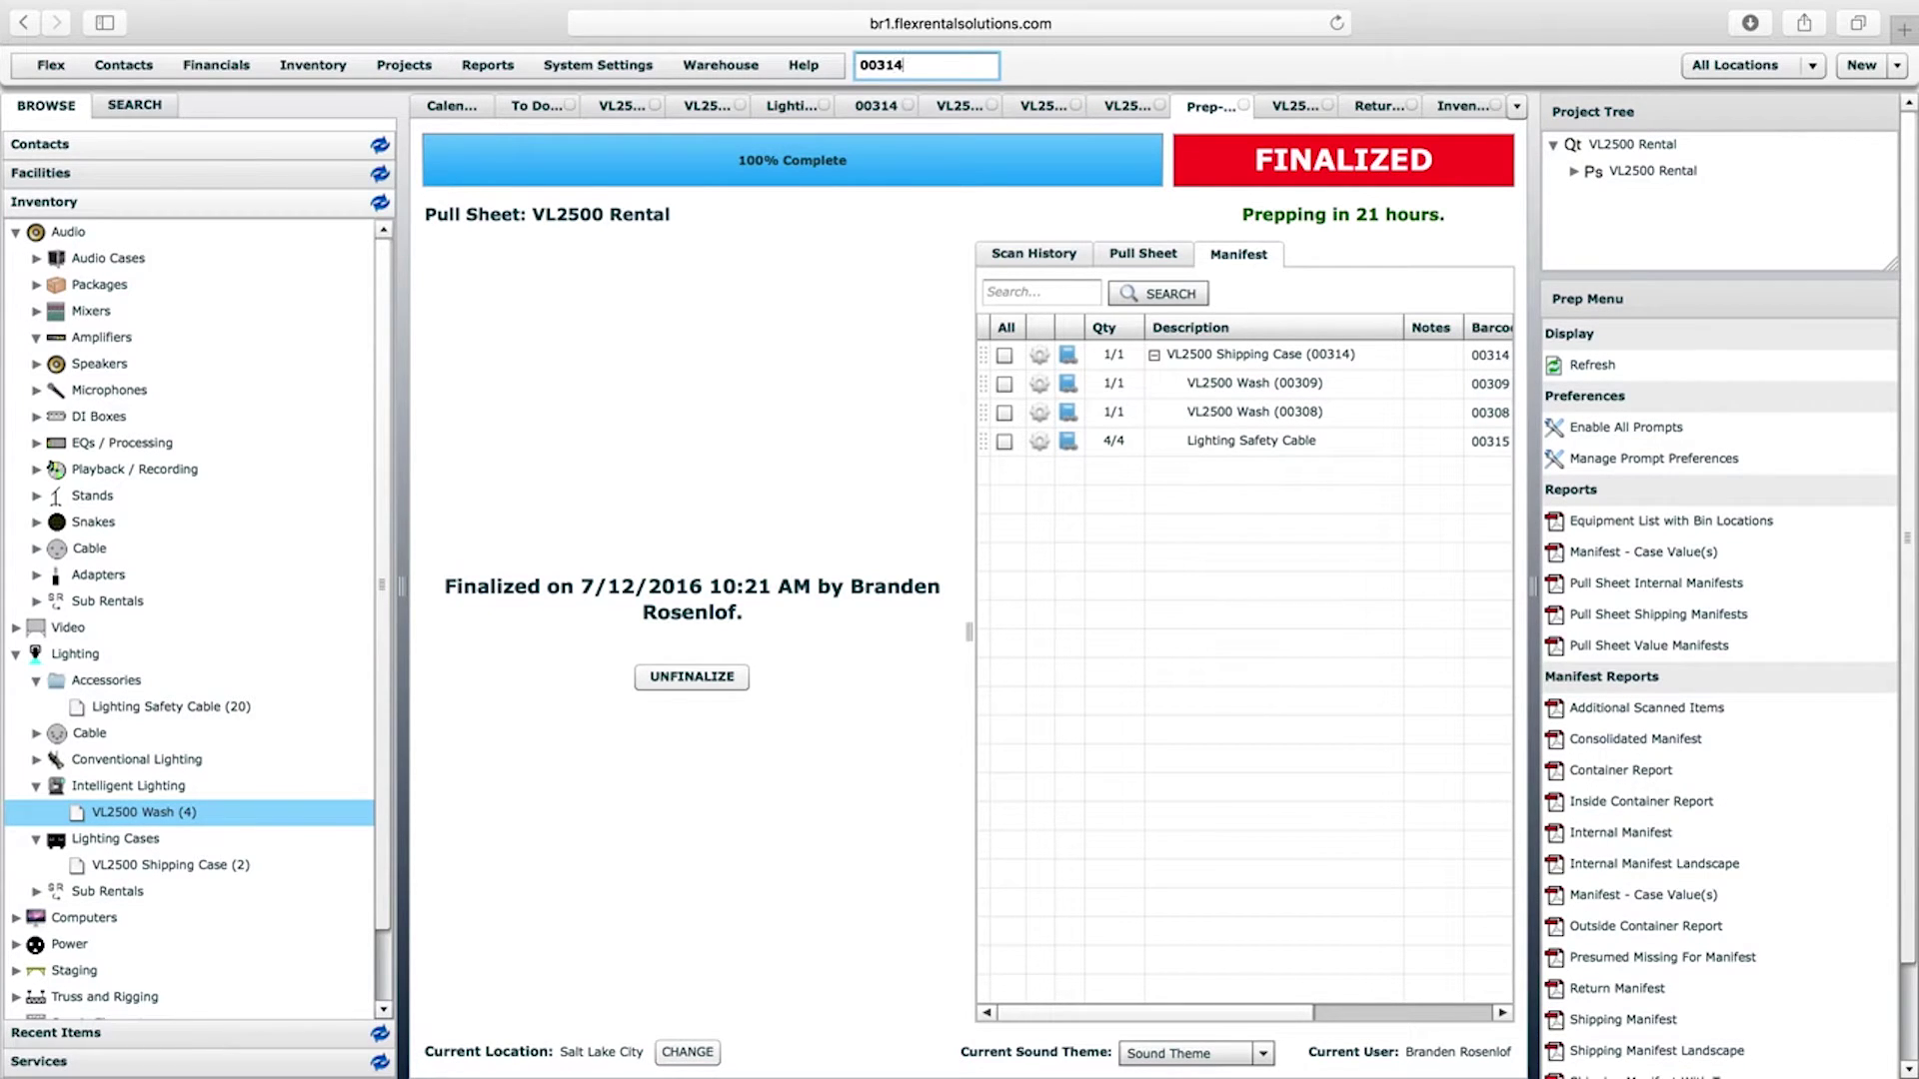
key(Return)
click(702, 640)
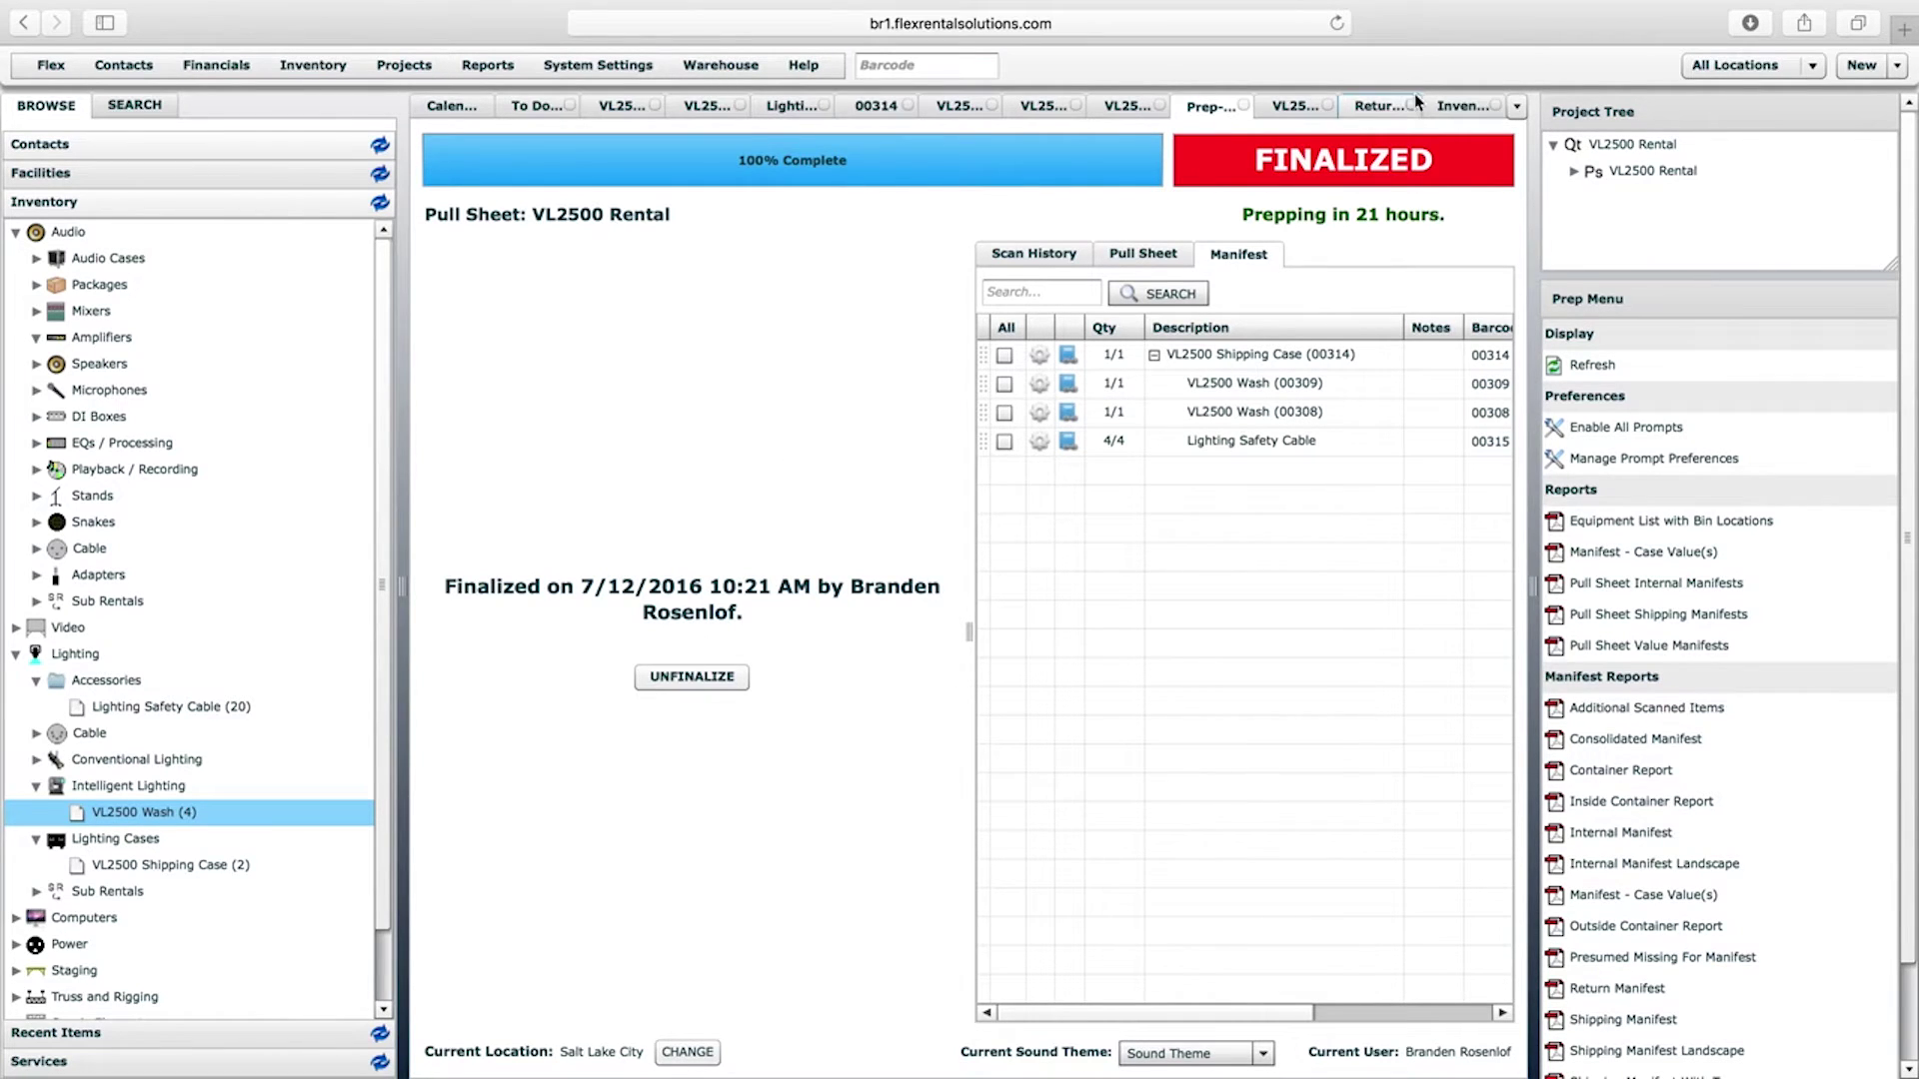
Scan shipping case barcode 00314 on the VL2500 Rental return manifest
click(1384, 107)
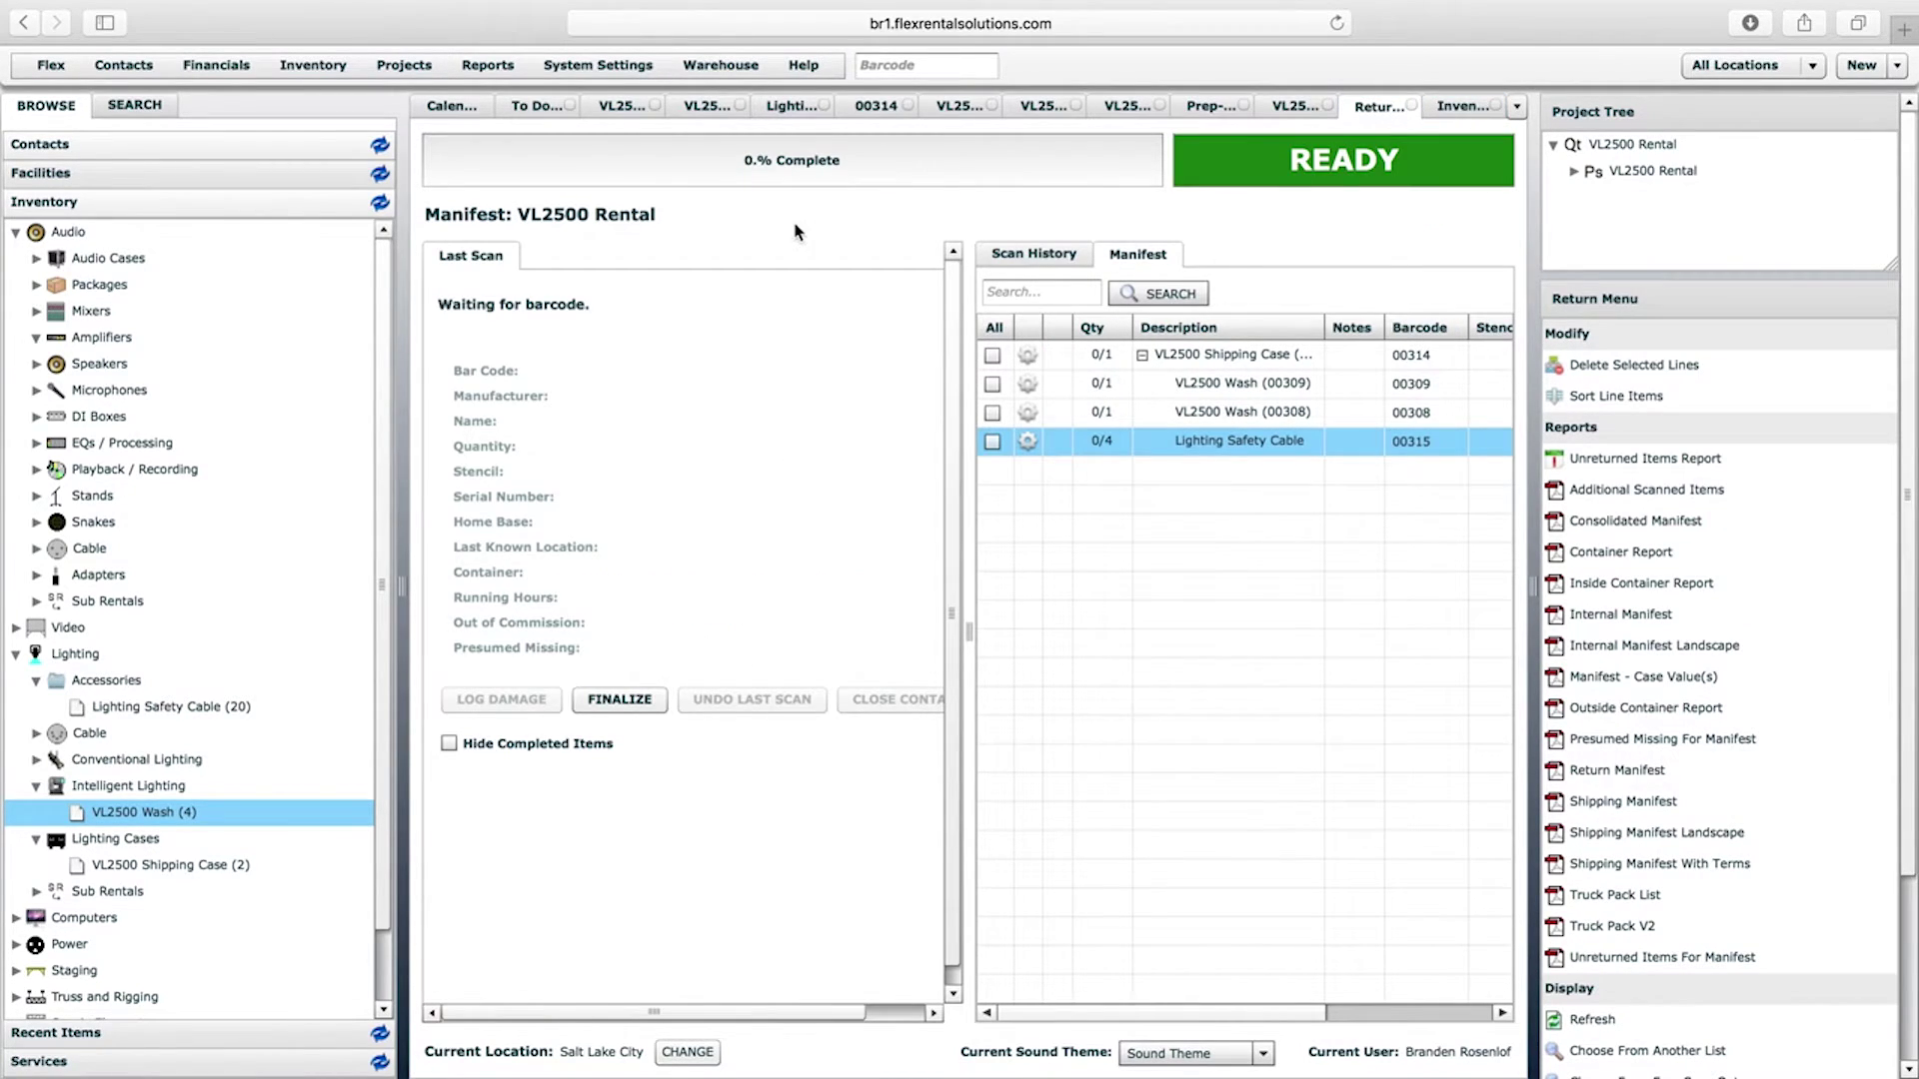
click(898, 73)
text(00314)
key(Return)
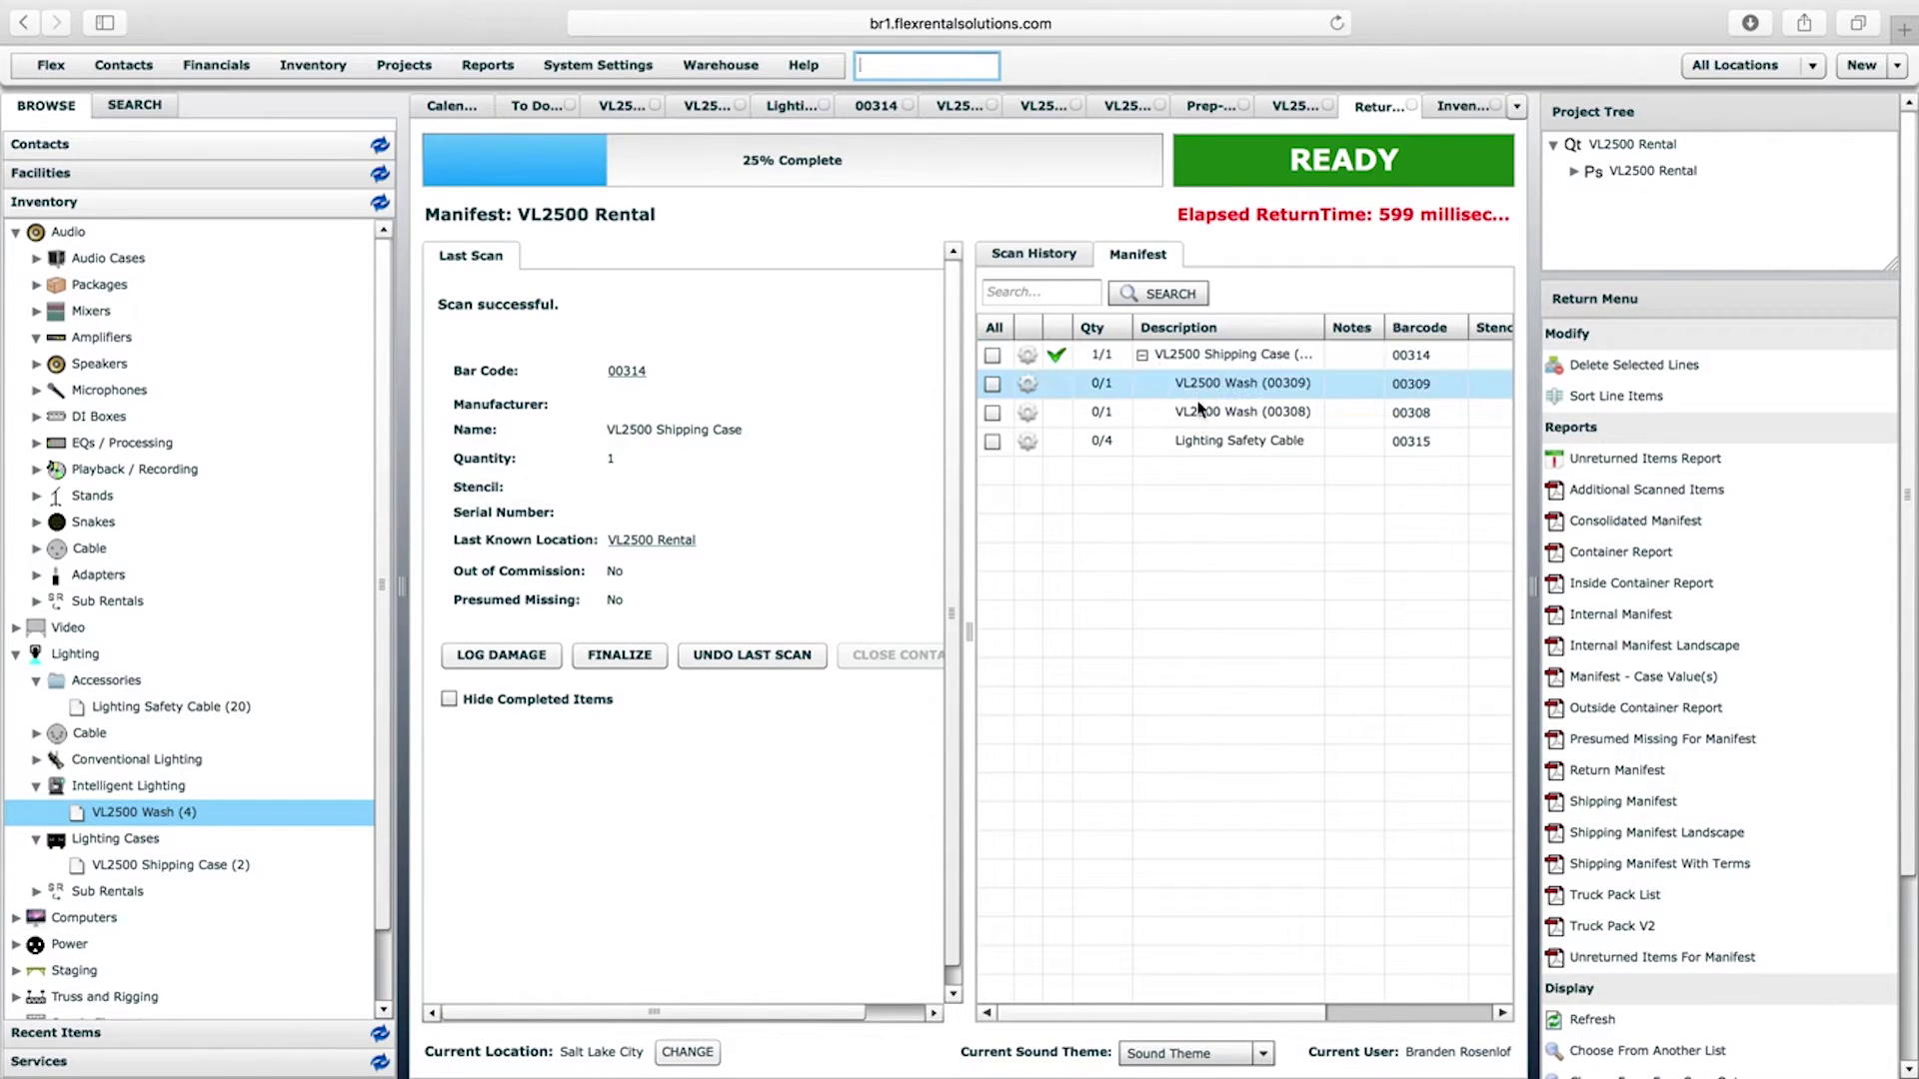
Check shipping case 00314's contents after the return scan and compare them with the return manifest
click(882, 114)
click(784, 463)
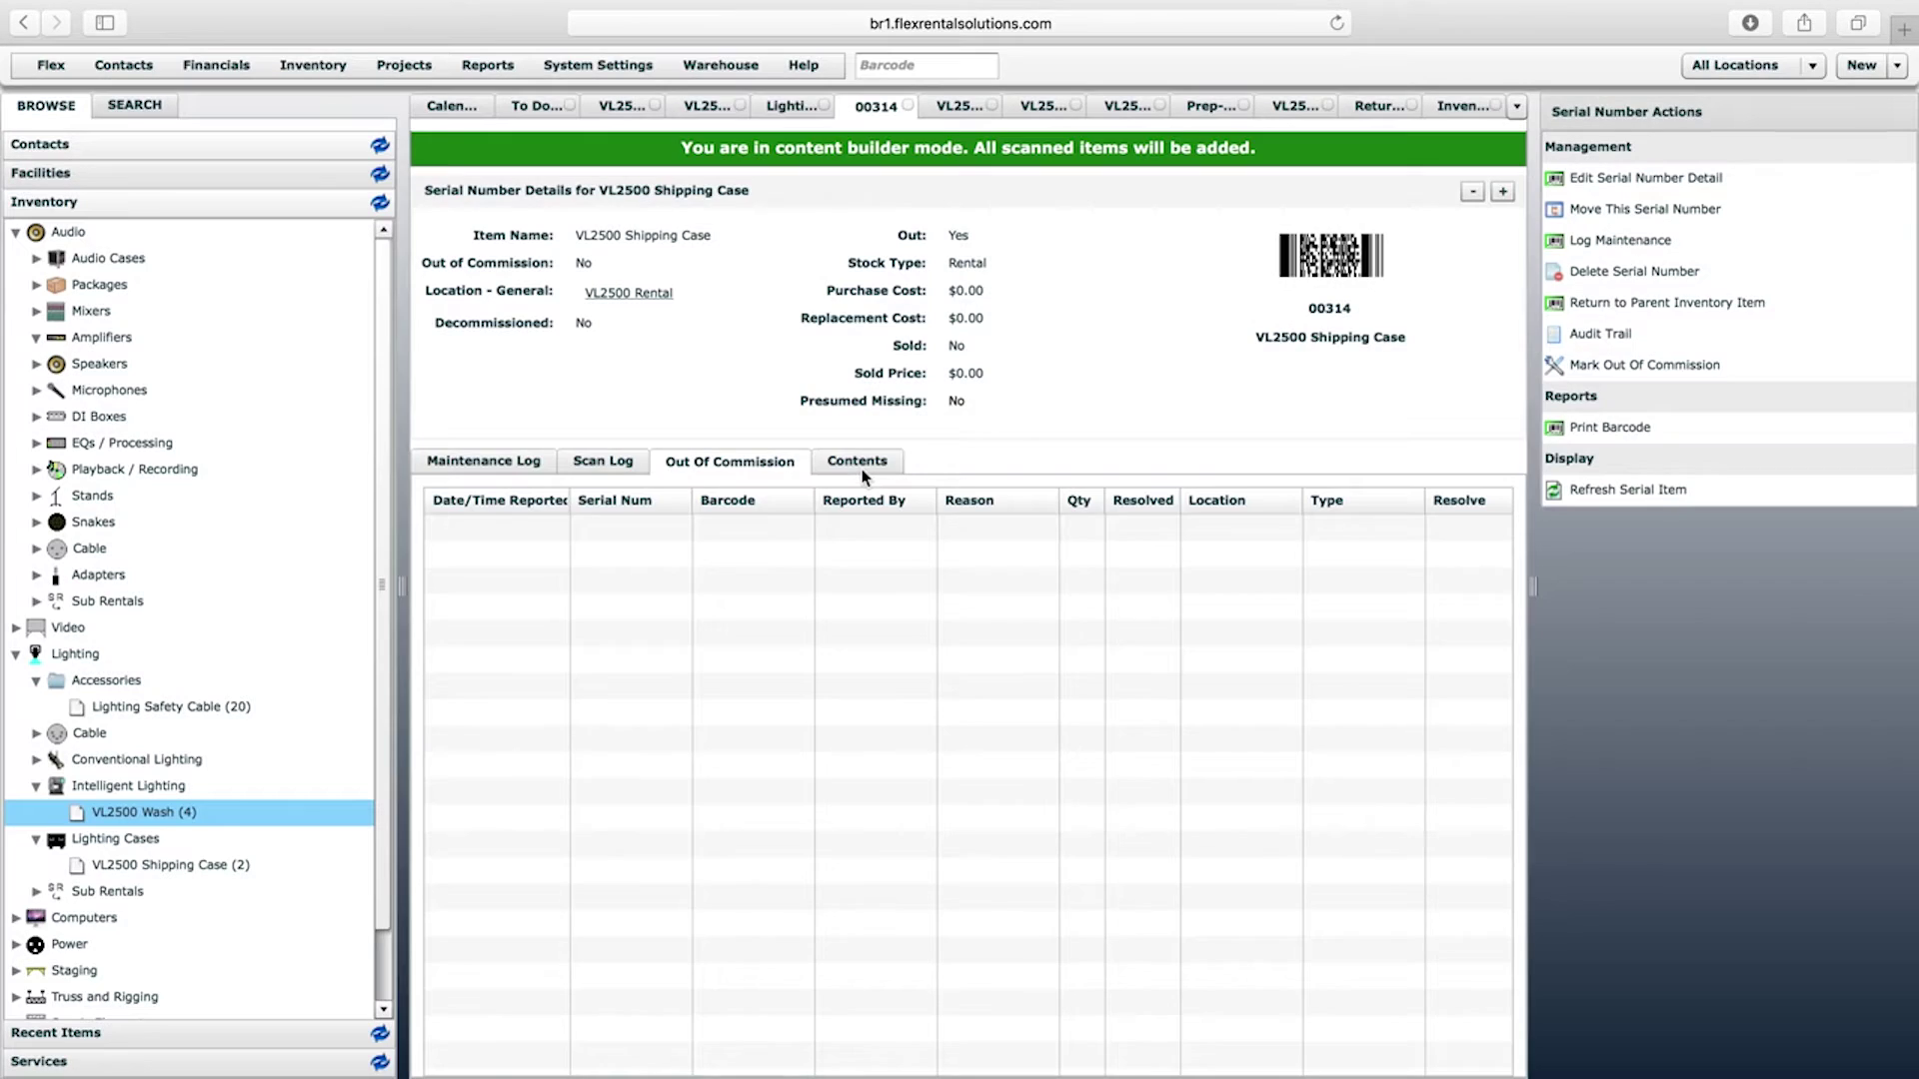
click(857, 464)
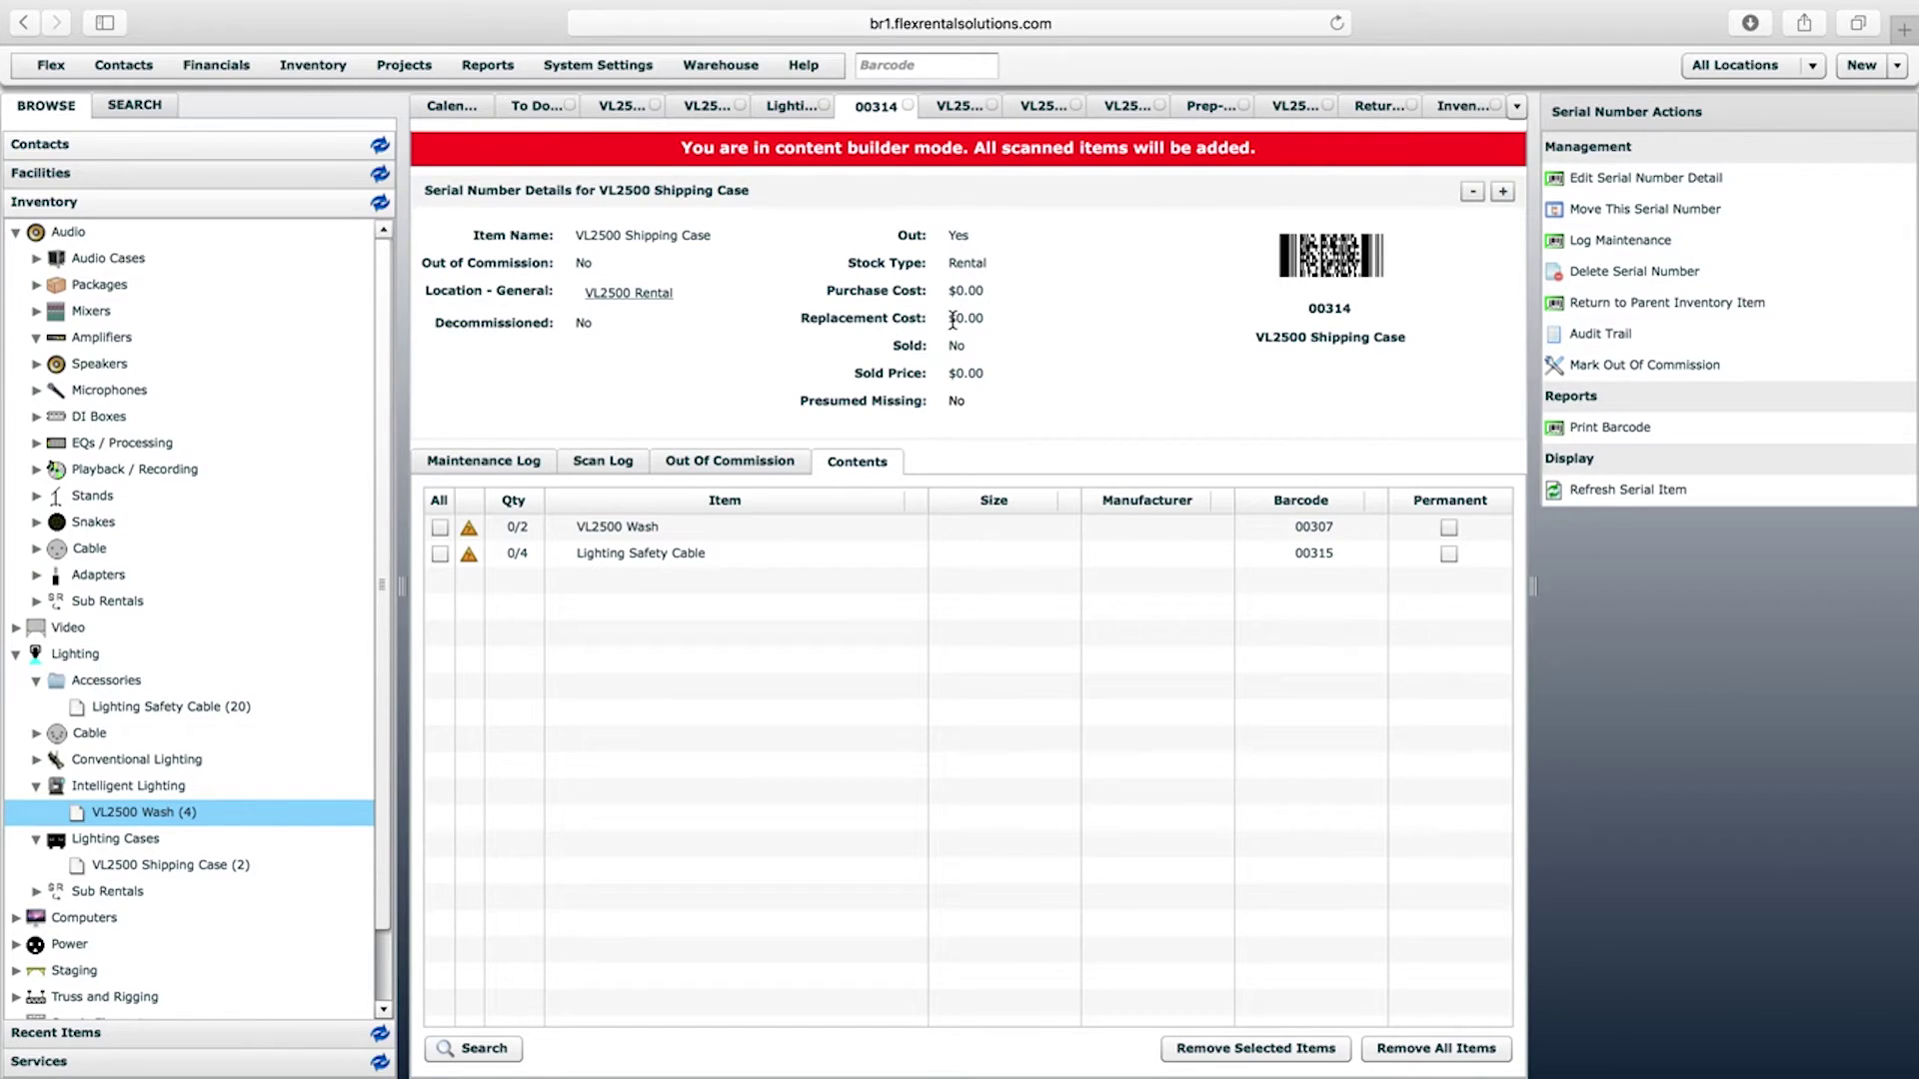
click(1382, 106)
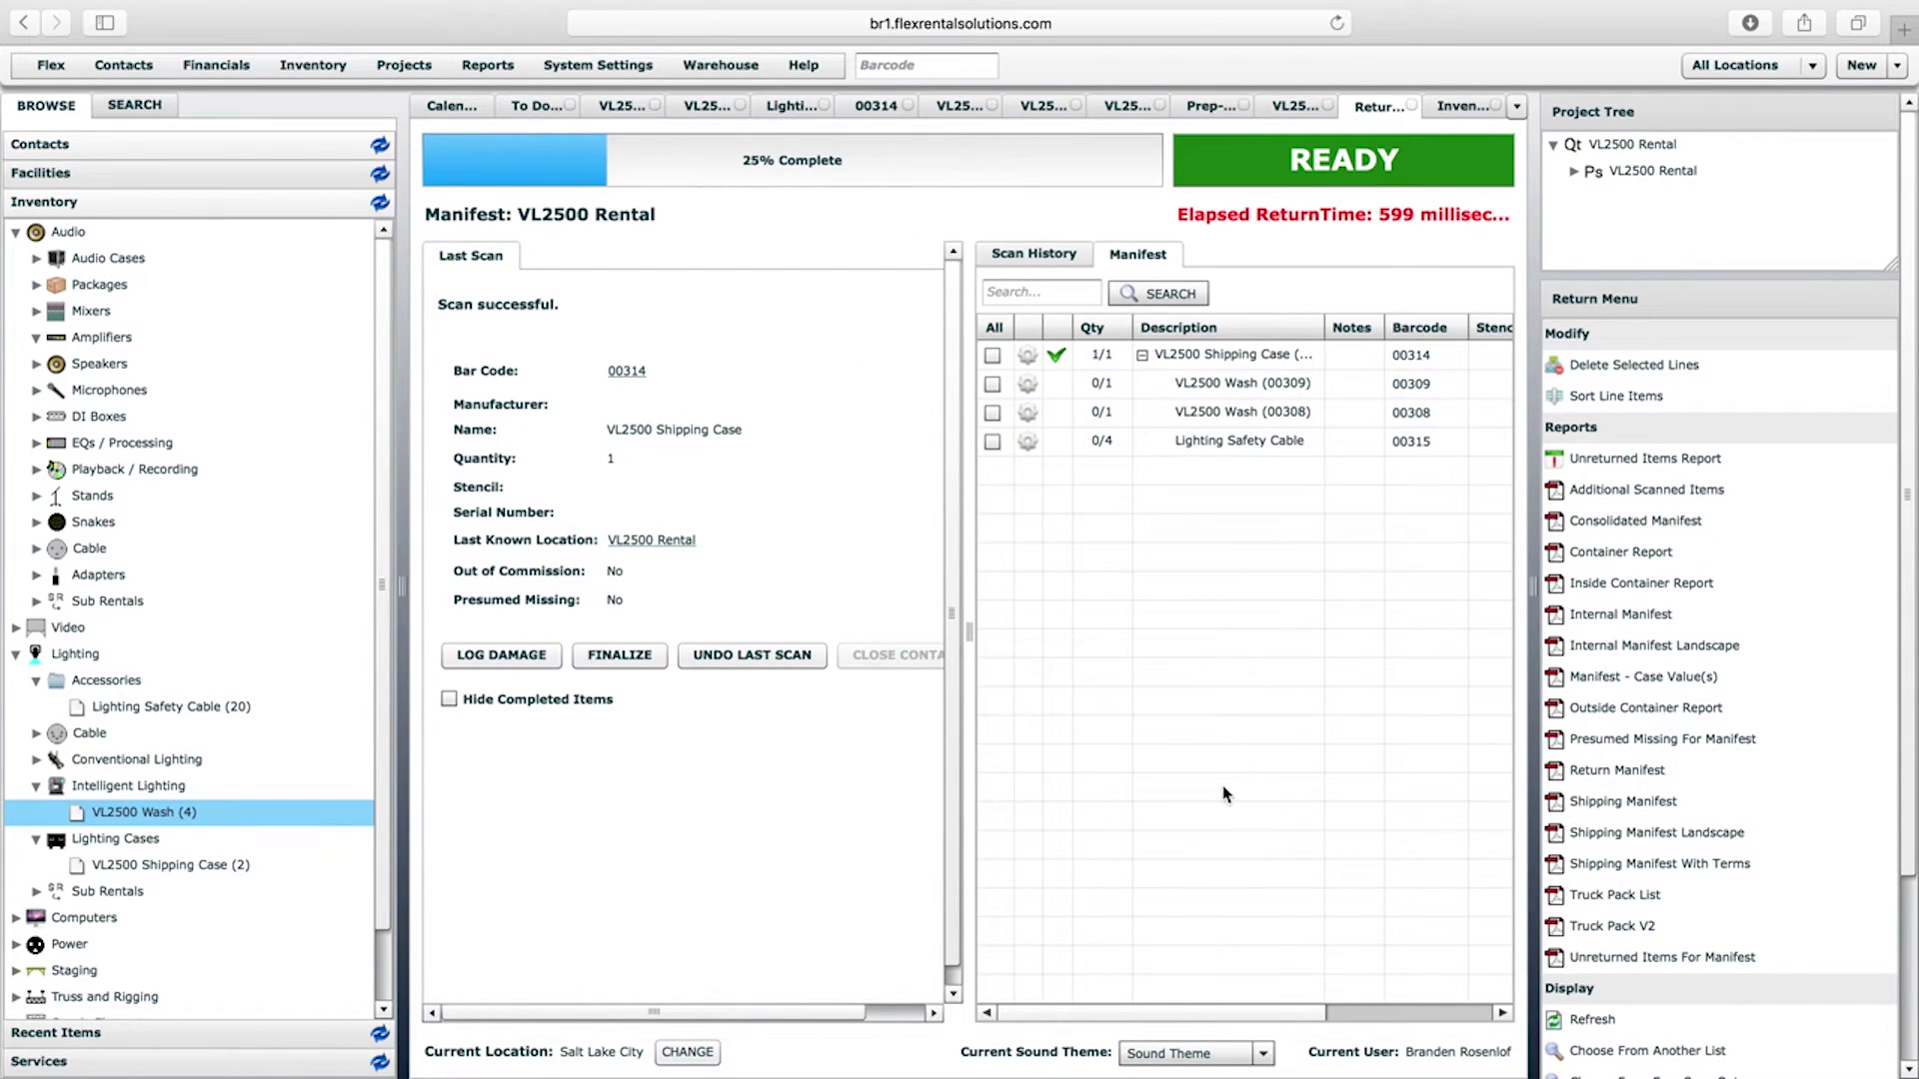
scroll(1225, 794, right, 5)
scroll(1226, 794, left, 5)
Scan VL2500 Wash barcodes 00308 and 00309 into the contents of shipping case 00314
click(870, 107)
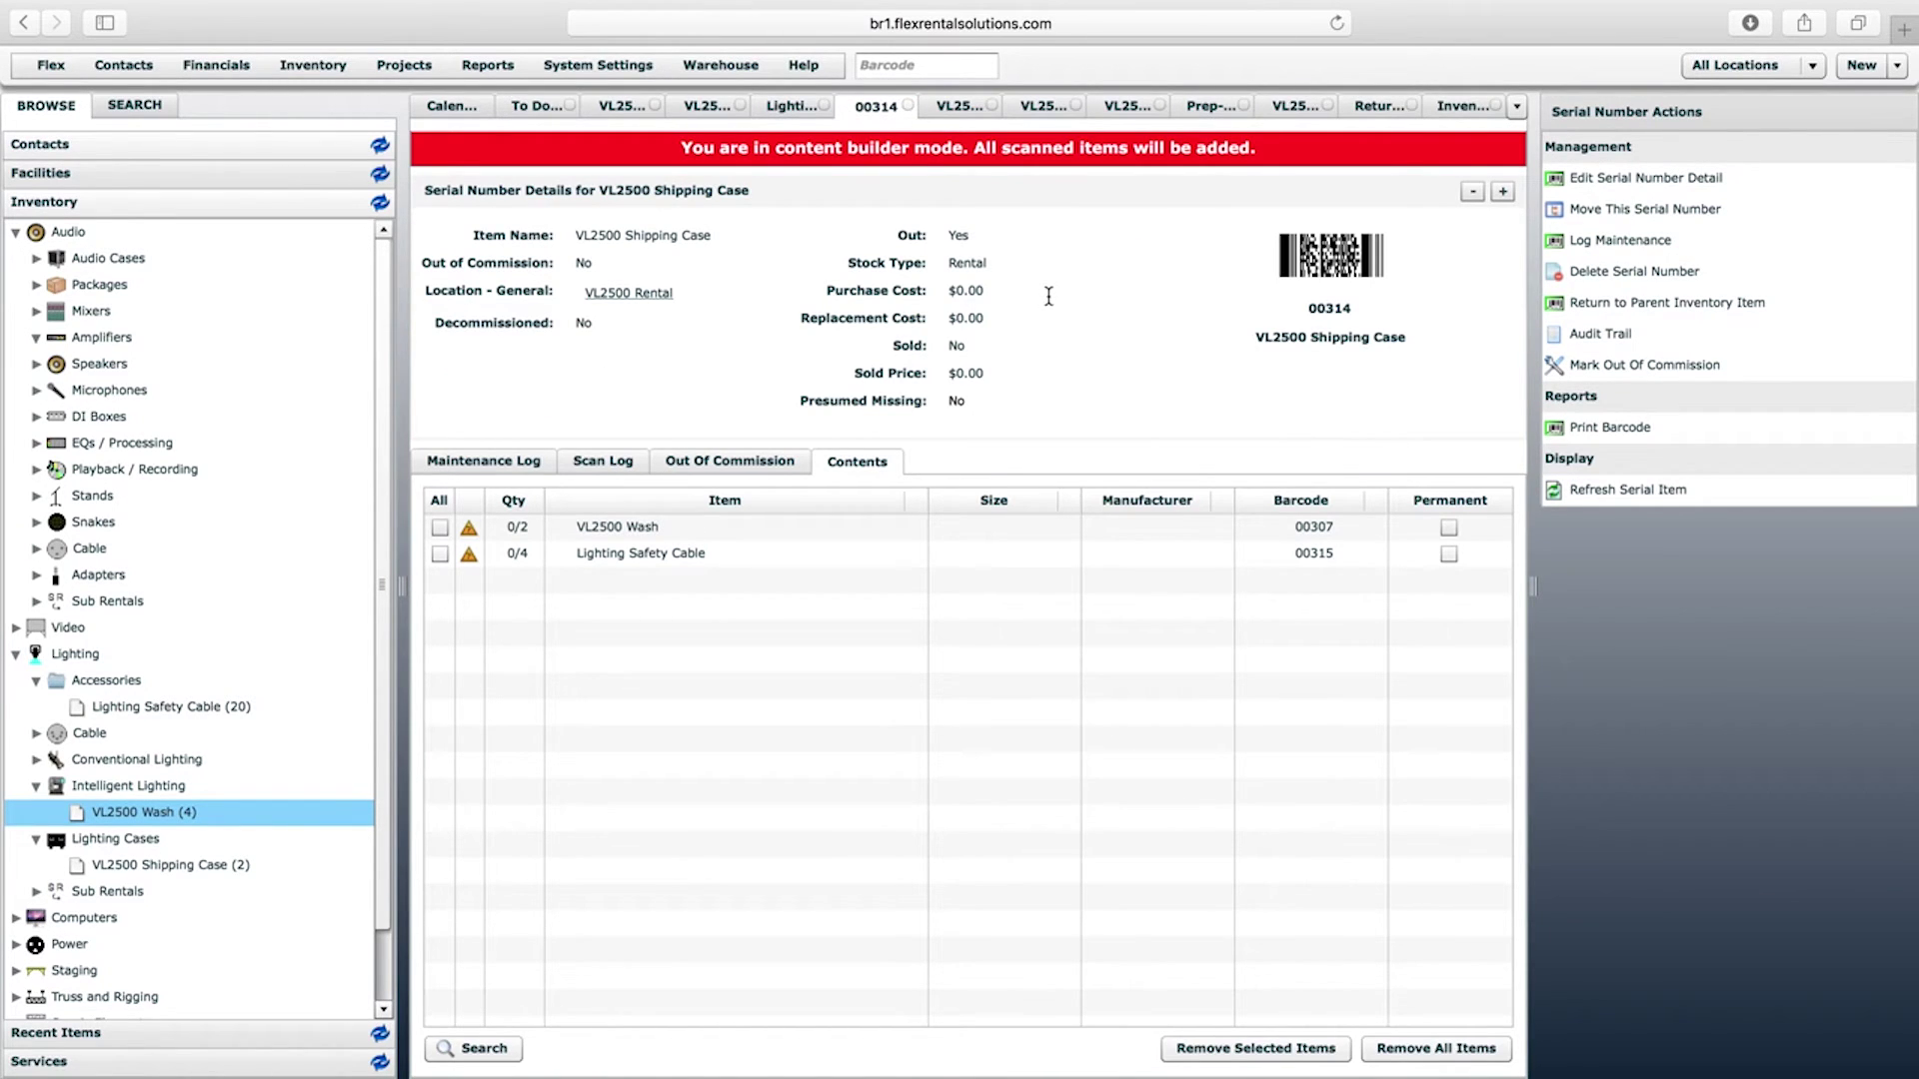
click(948, 64)
text(00308)
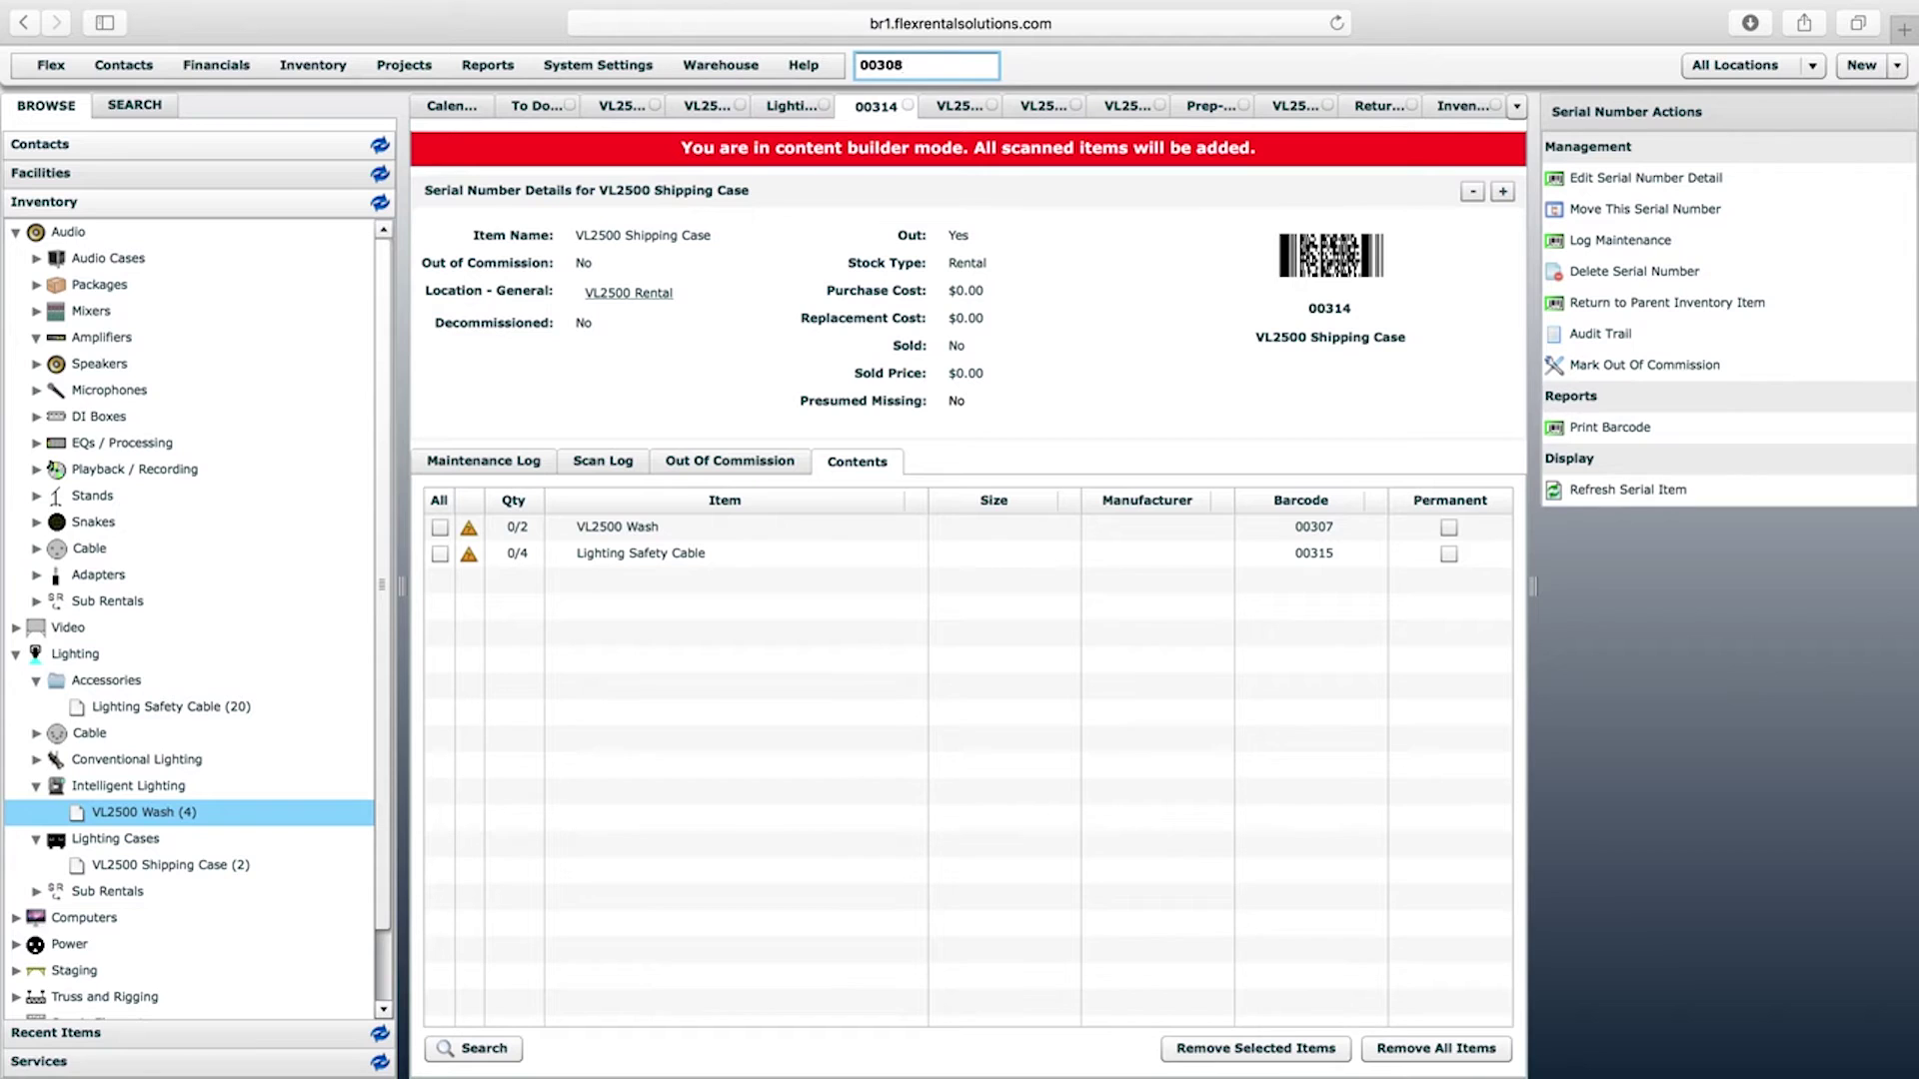
key(Return)
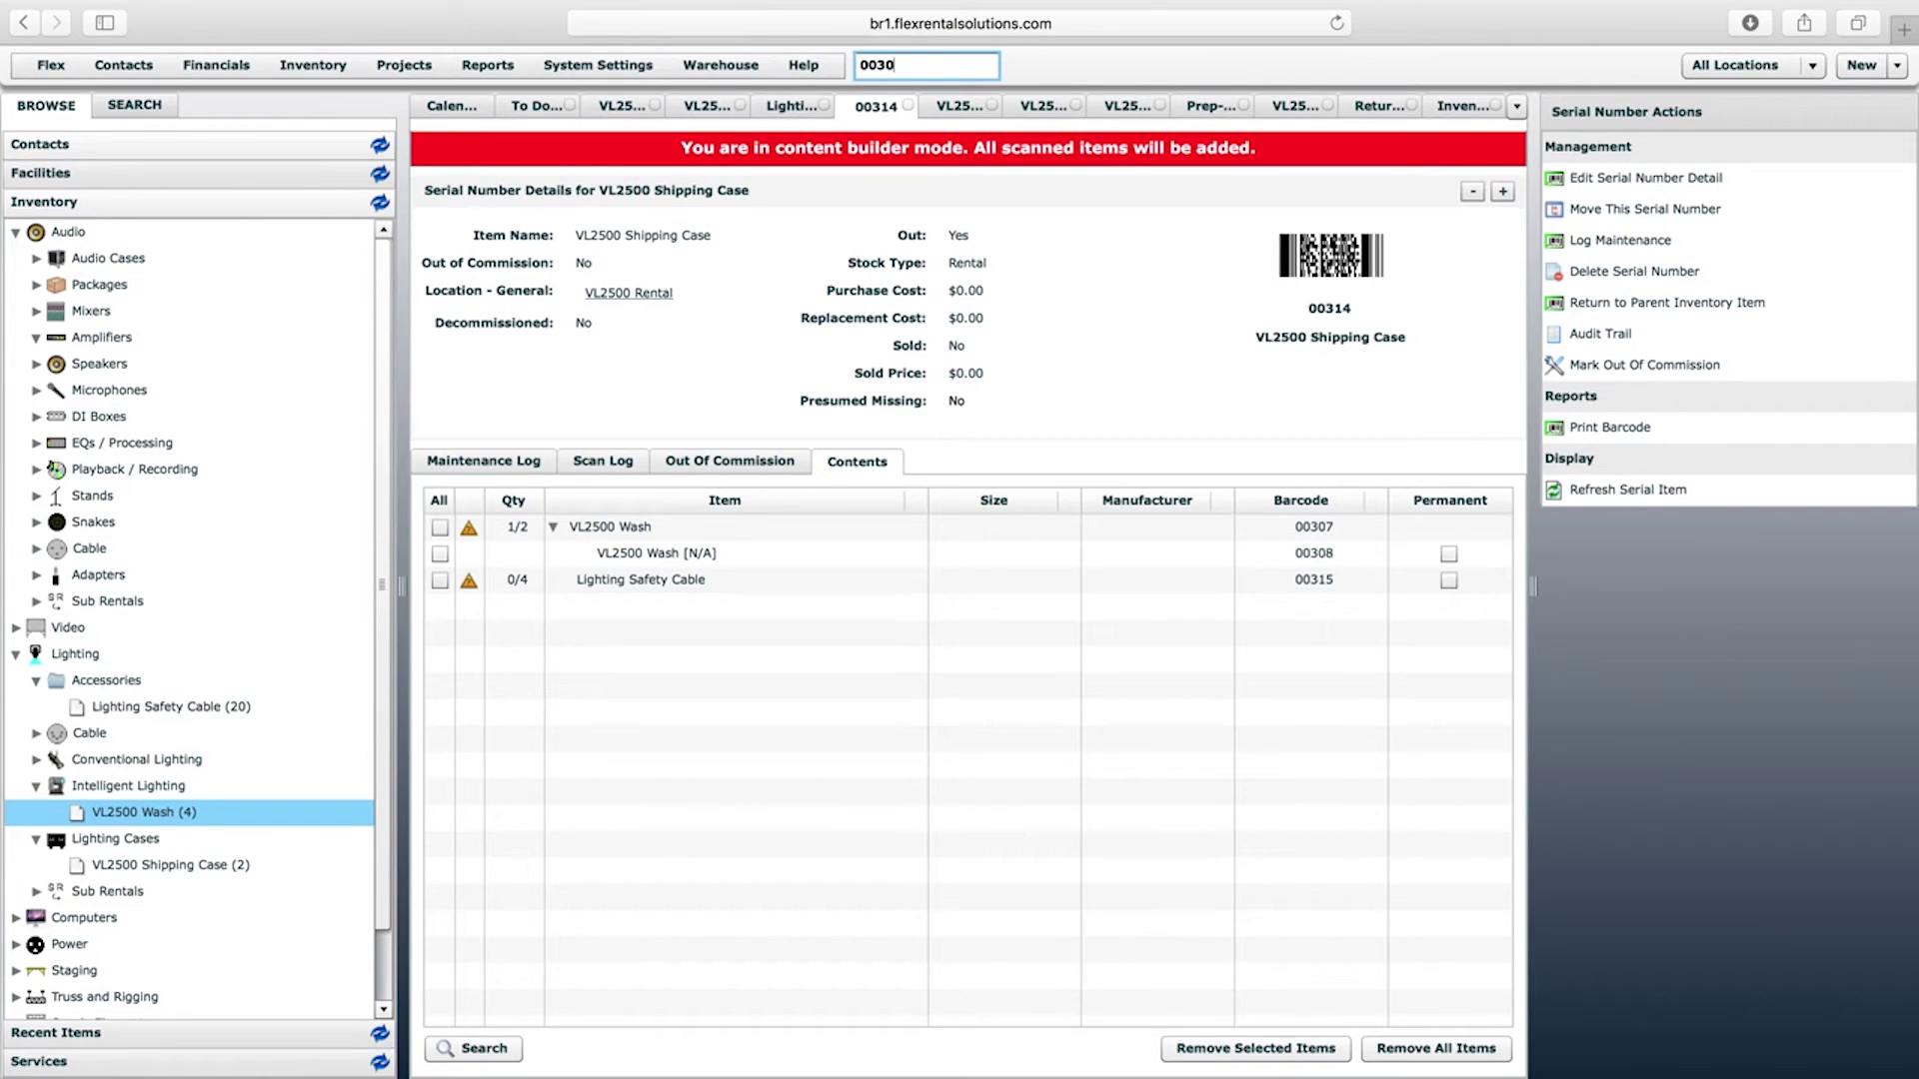
key(Return)
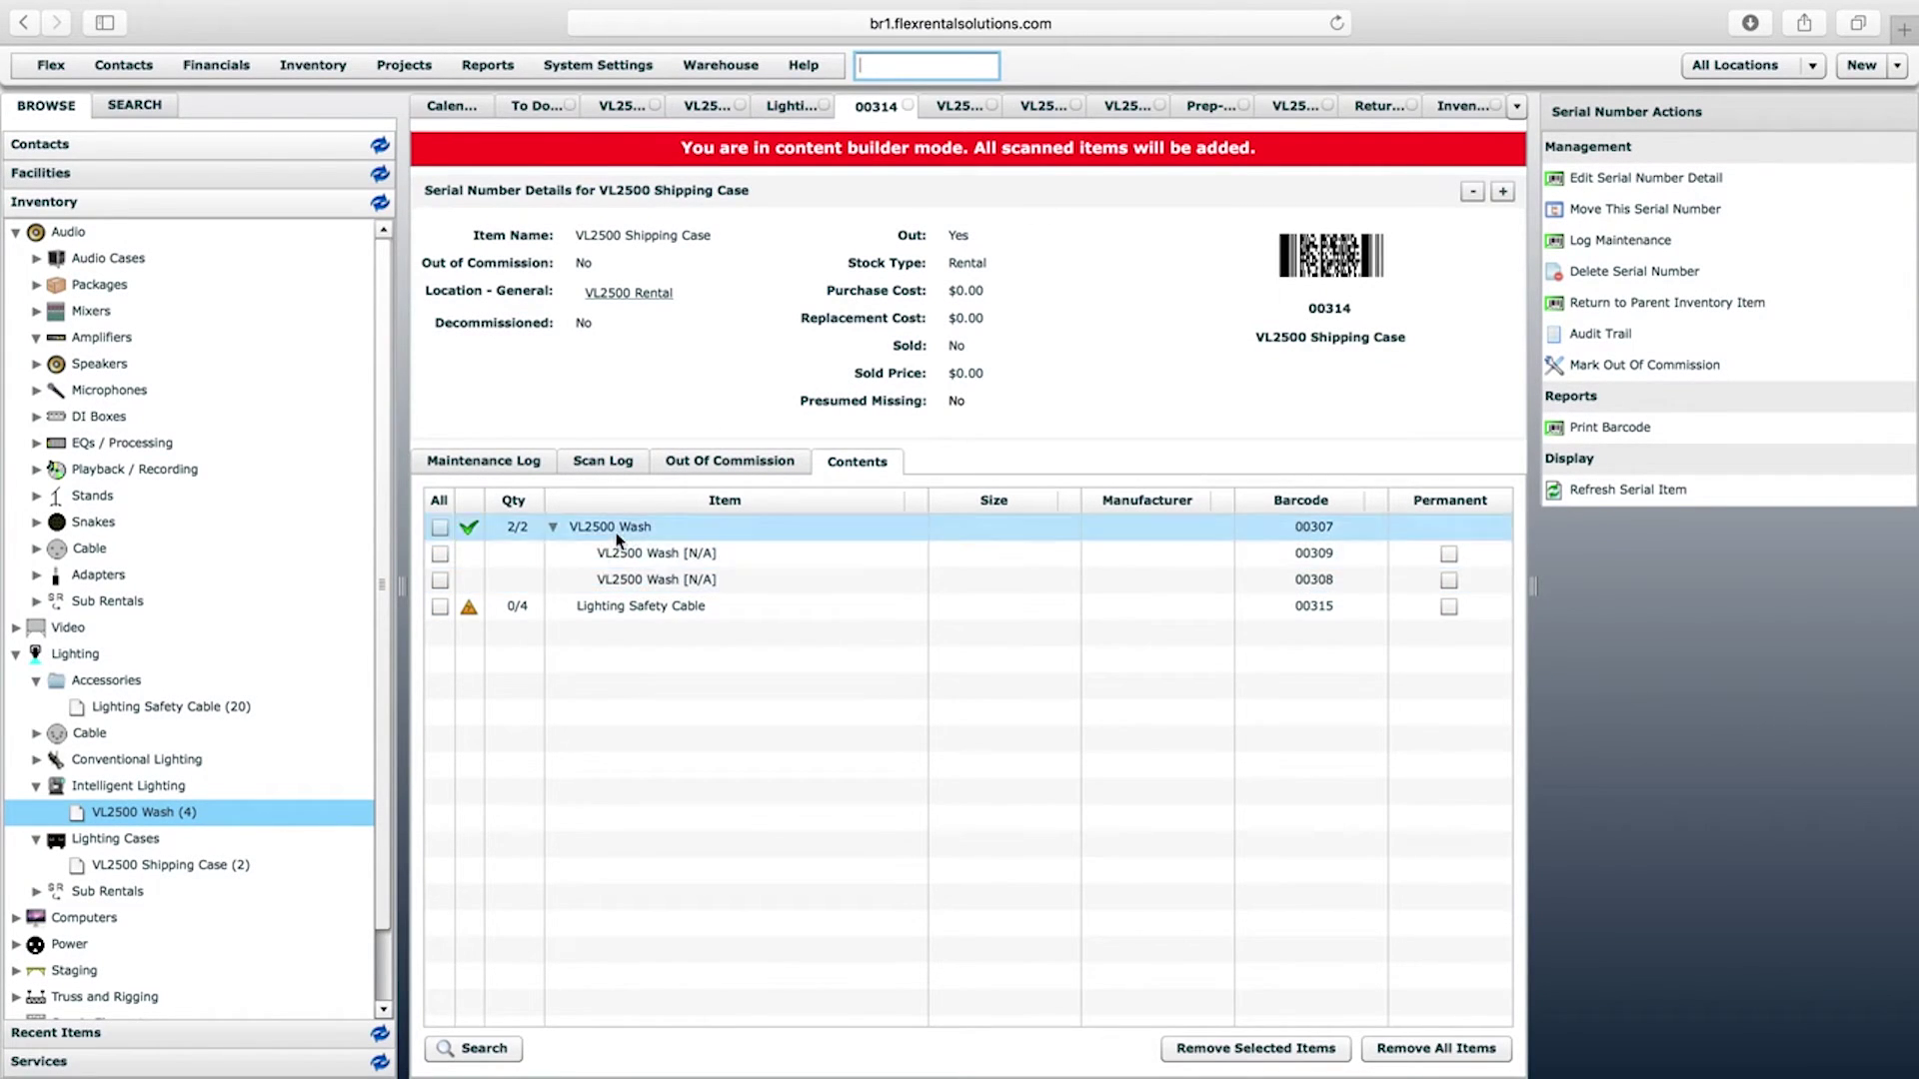
click(661, 556)
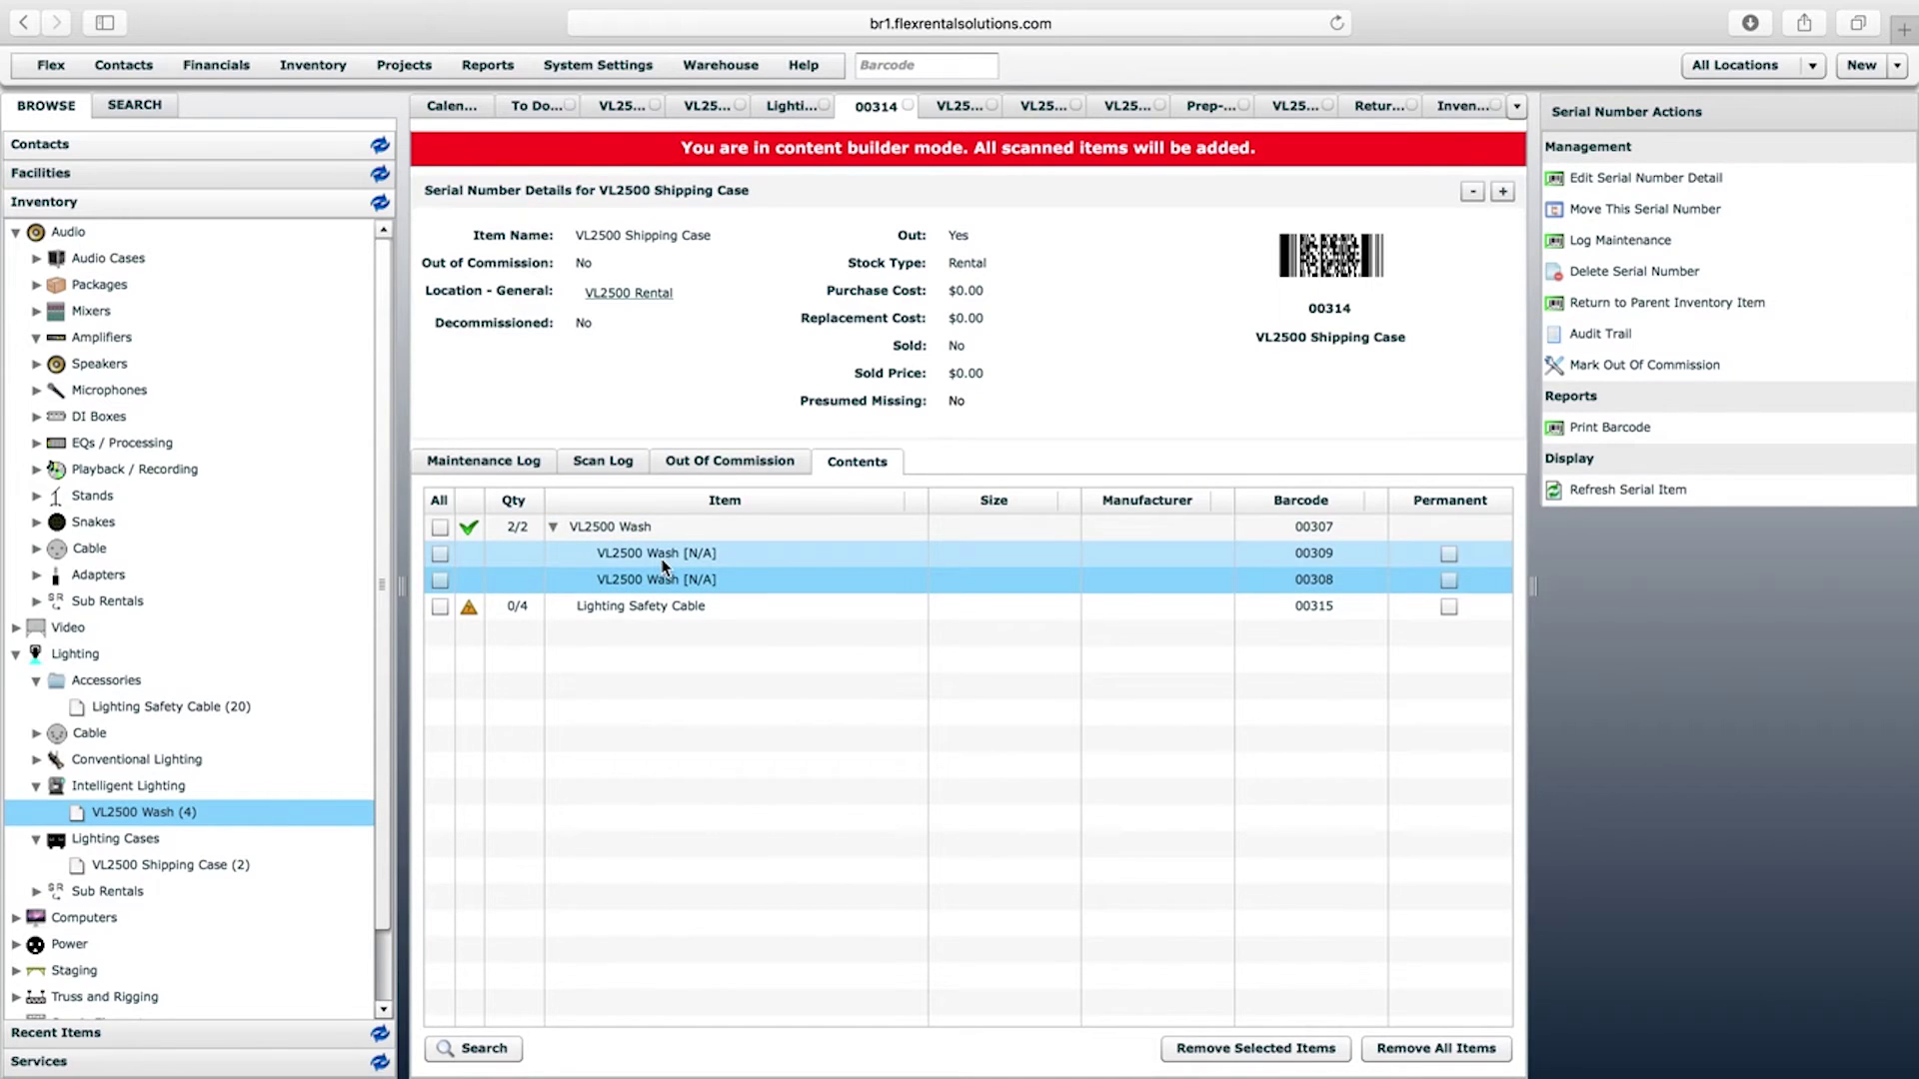
Look up the container of units 00308 and 00309 in the VL2500 Wash serial number list
click(614, 107)
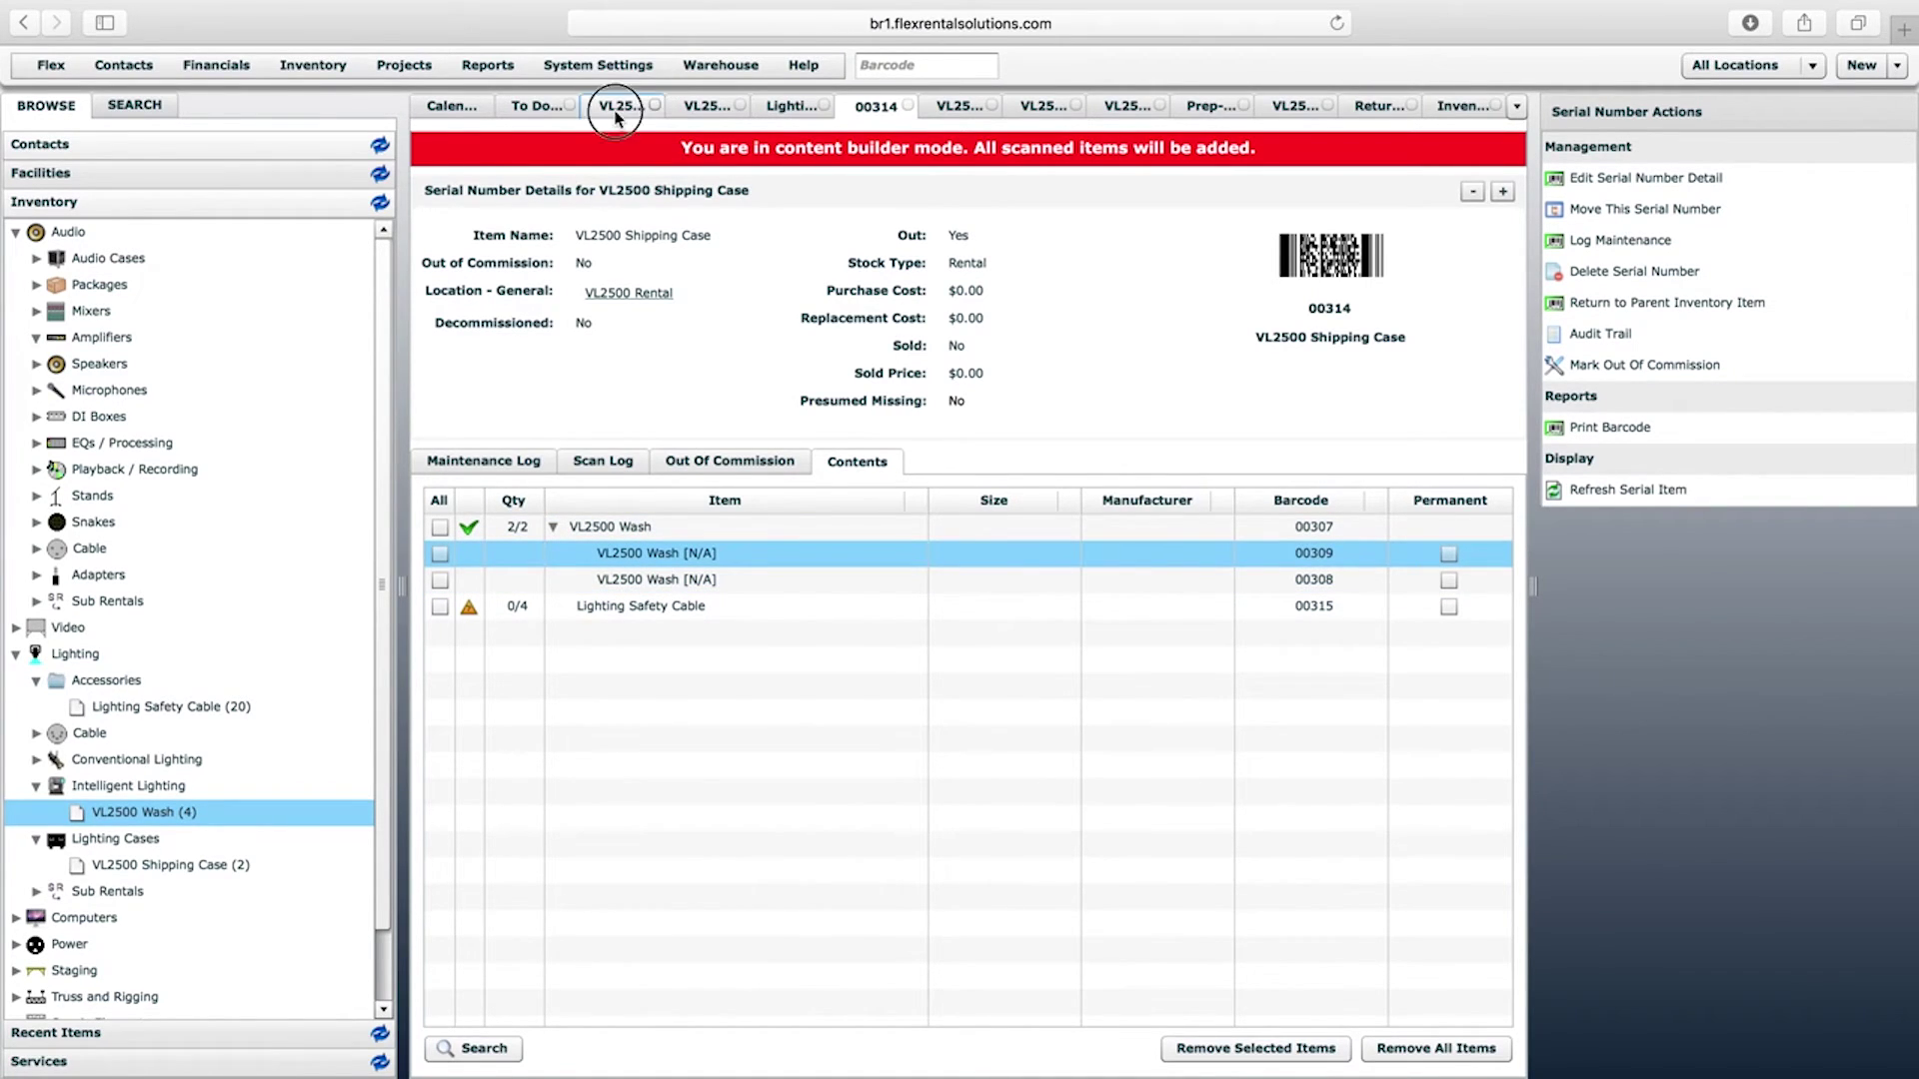
click(539, 490)
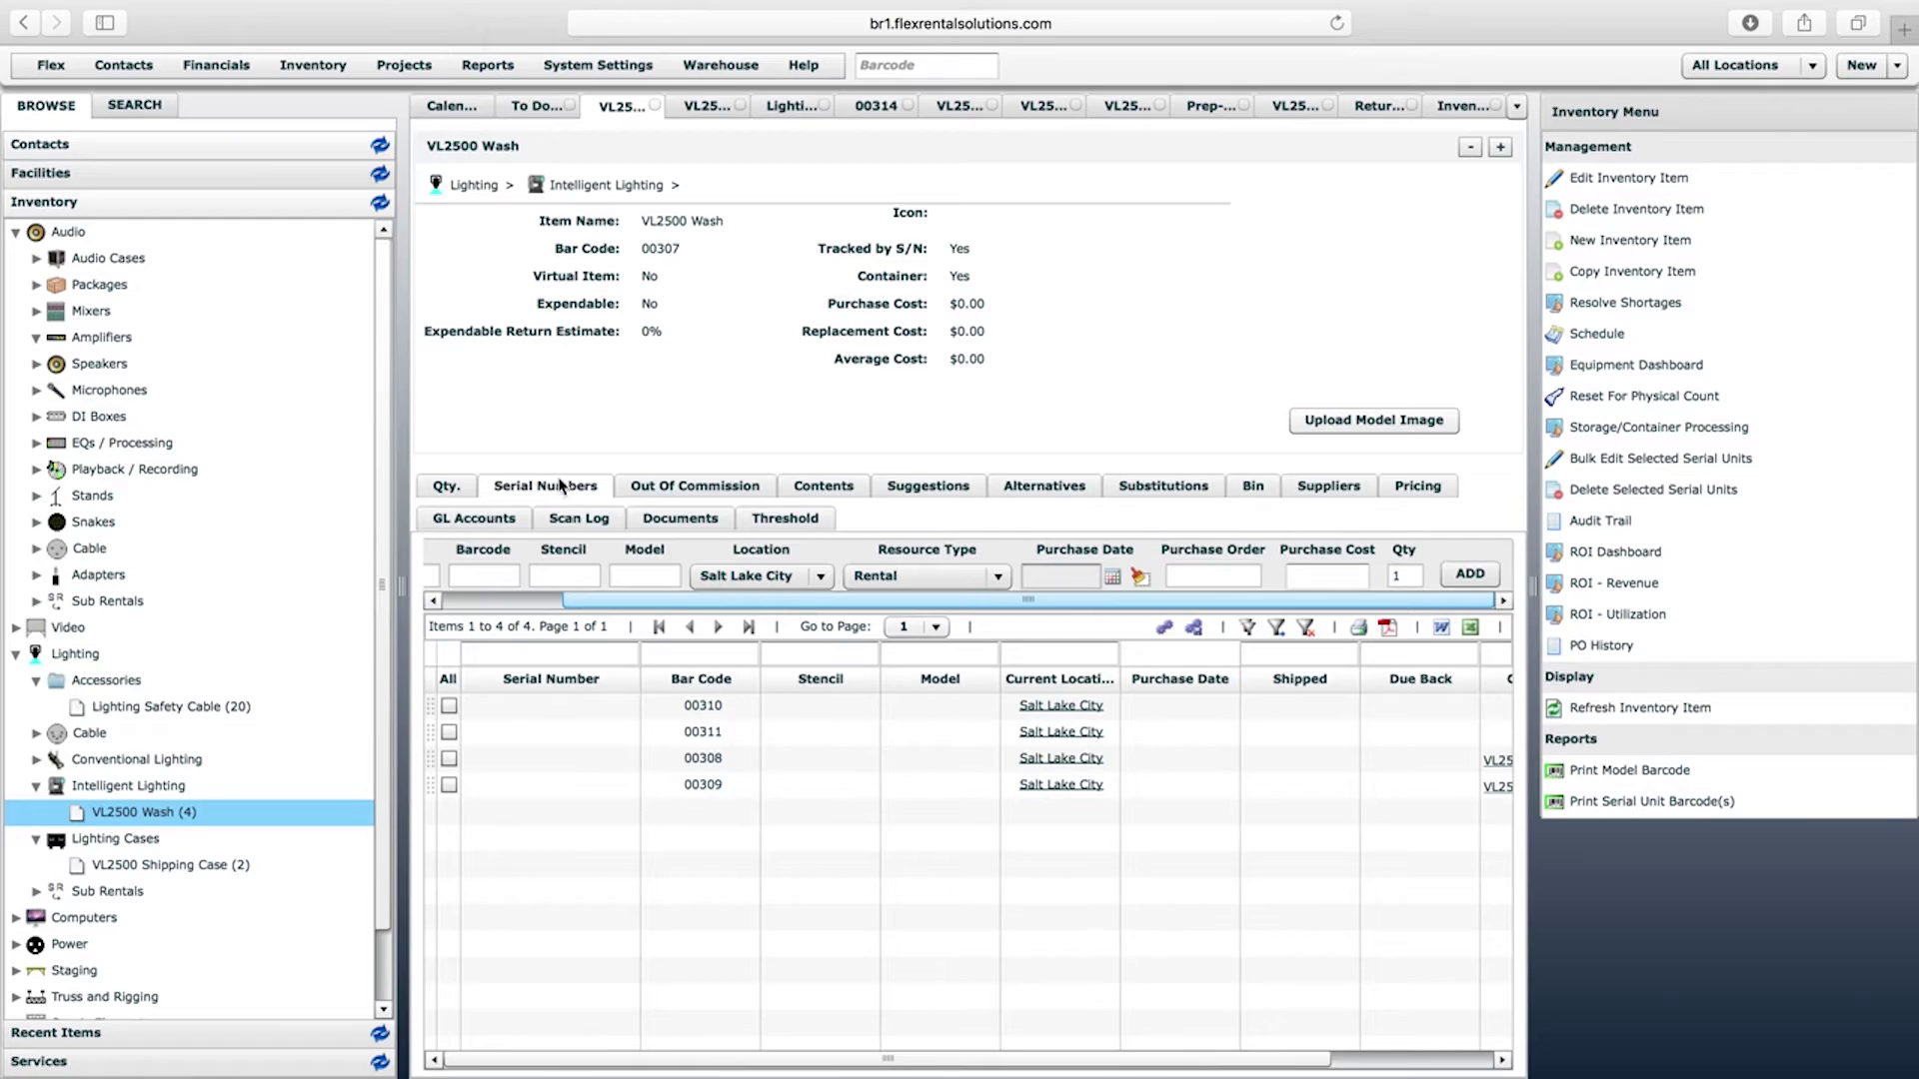
drag(1299, 1063, 1469, 1051)
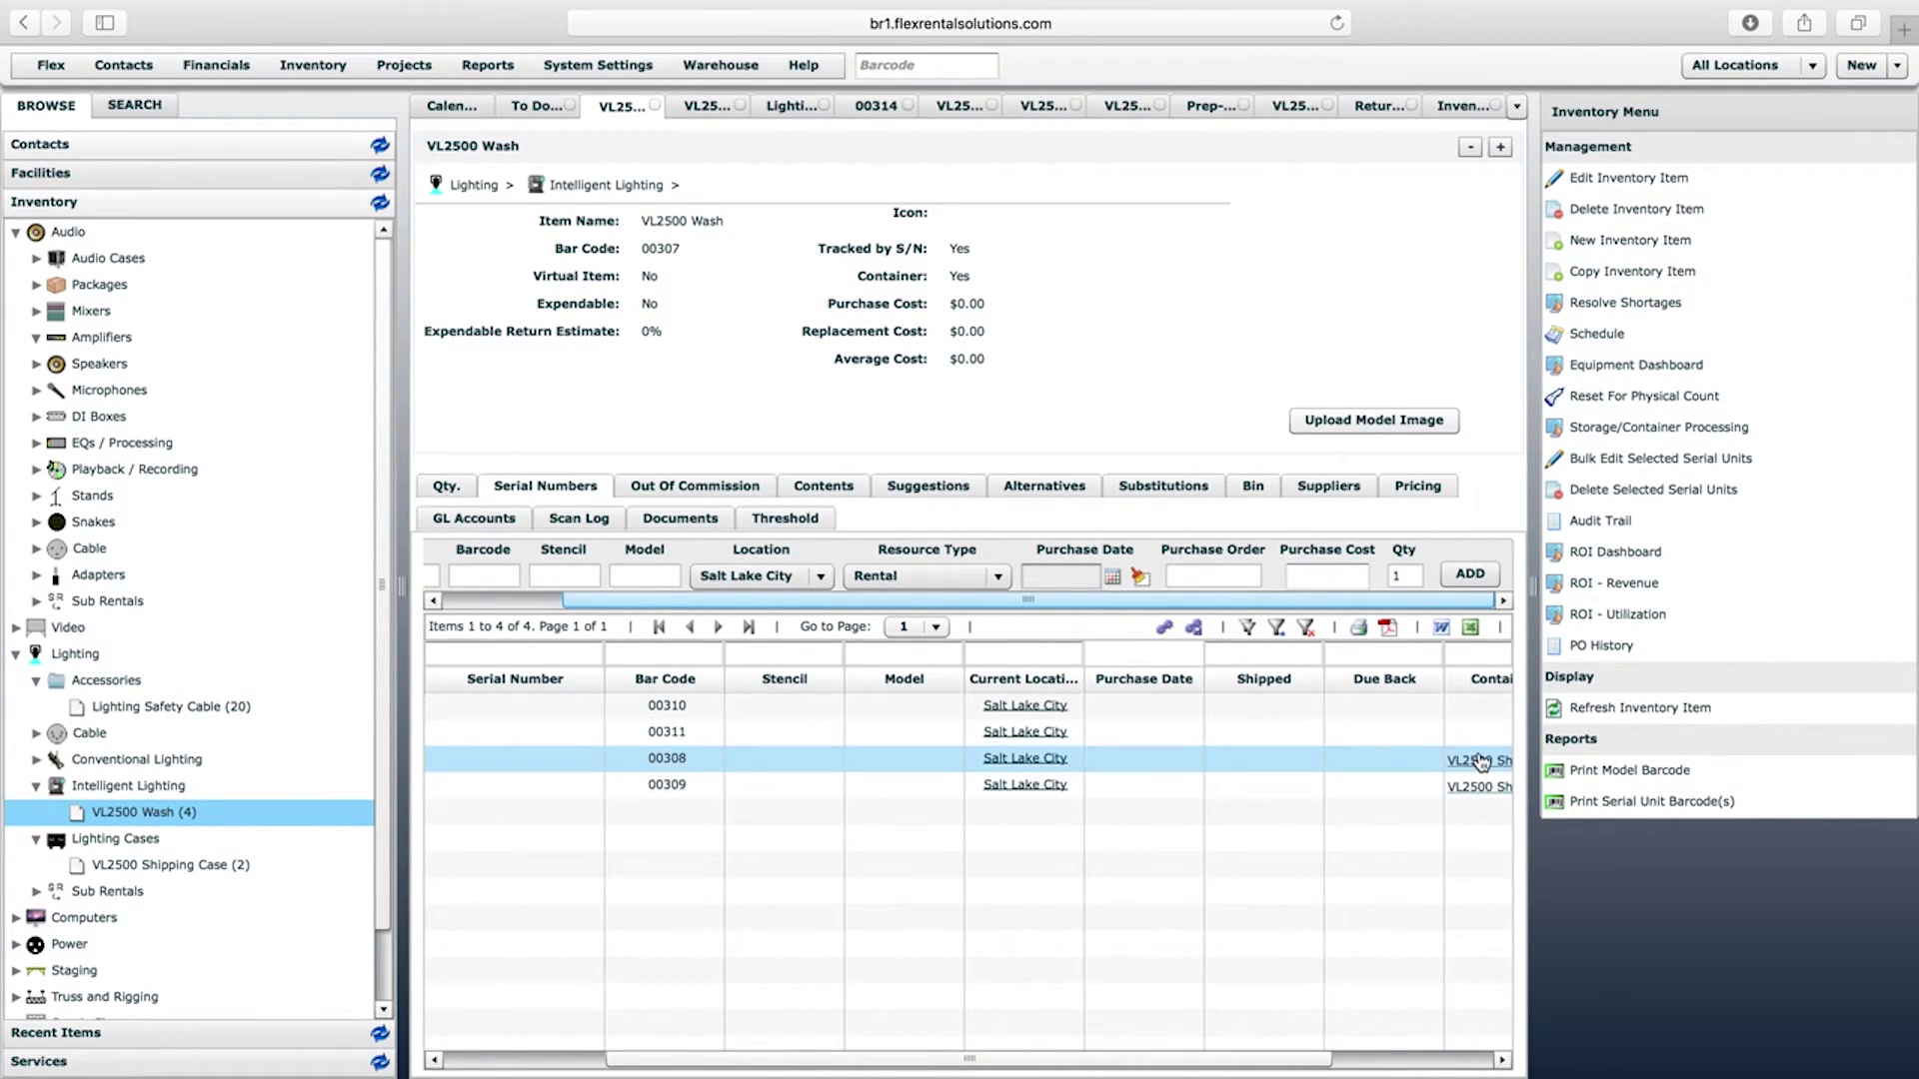
Refresh the VL2500 Rental return manifest and compare its wash fixture lines with case 00314's contents
click(1377, 106)
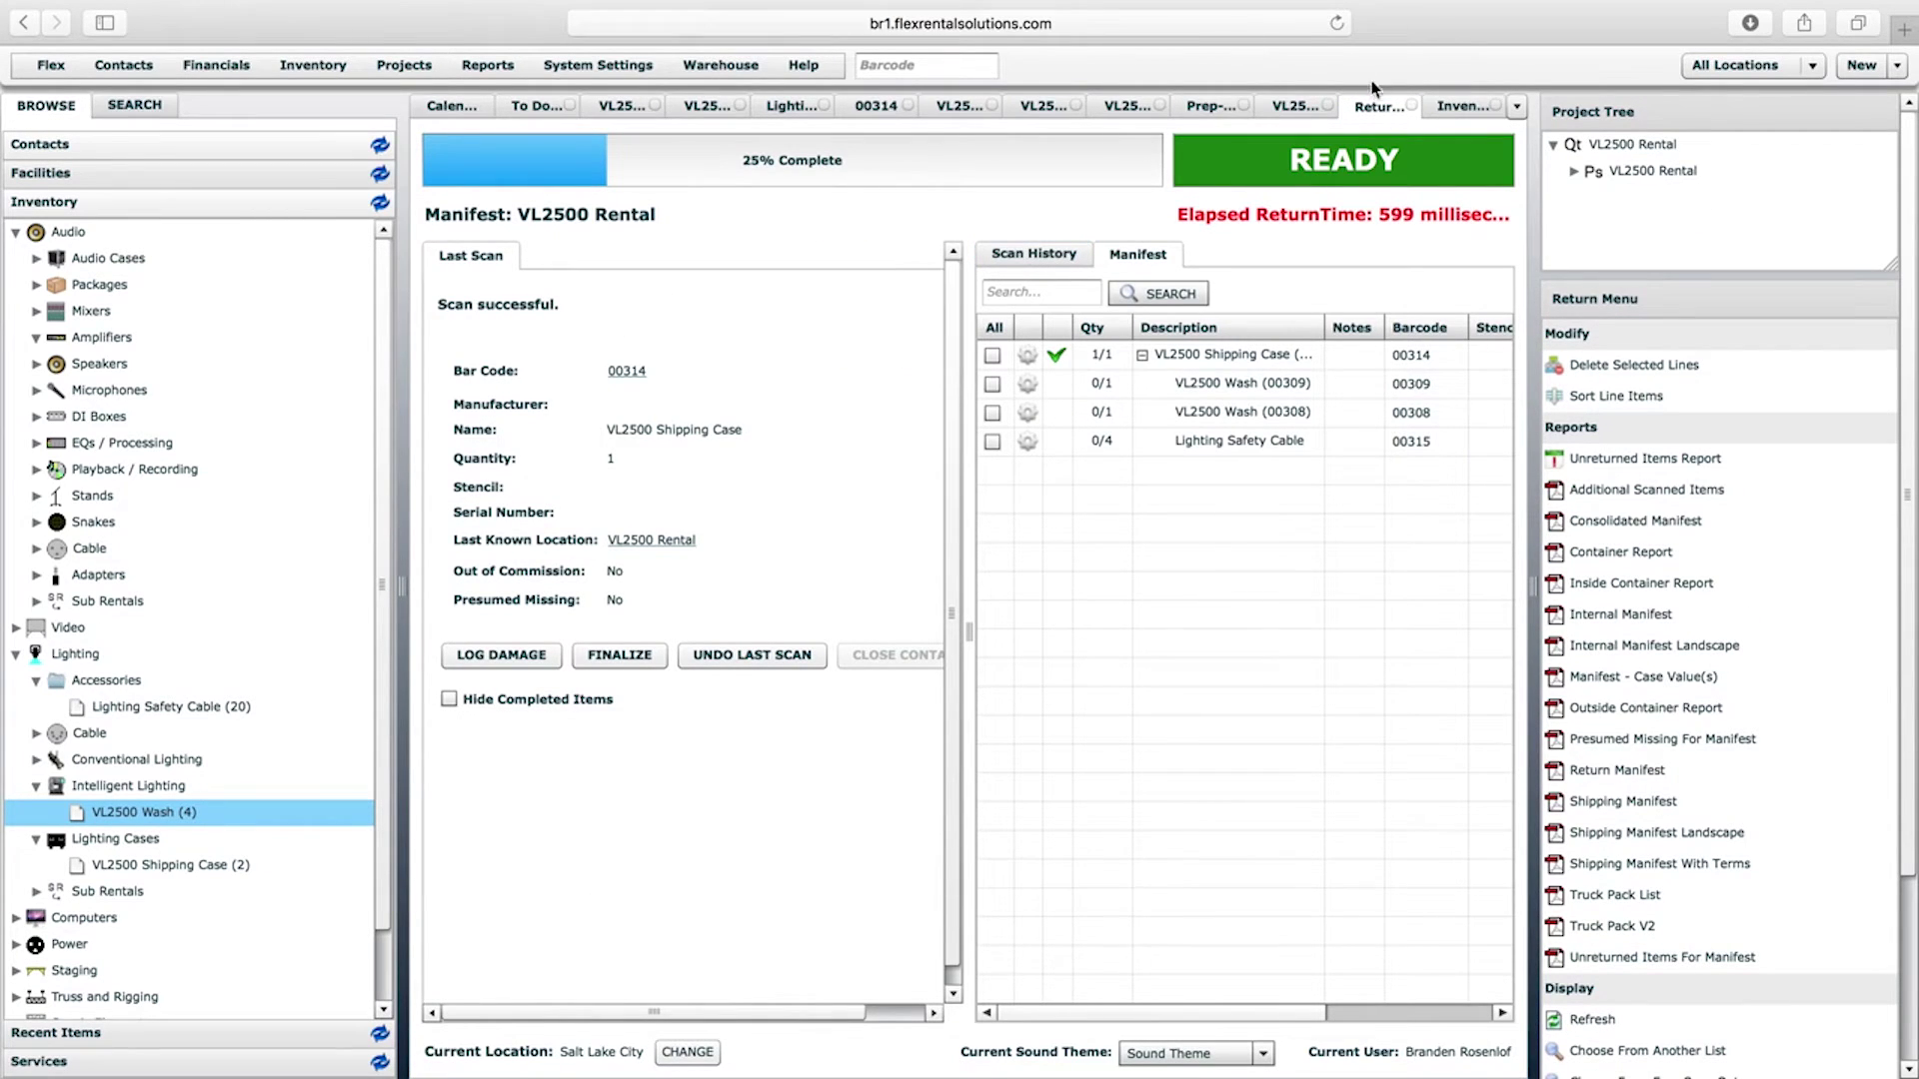
right_click(1375, 112)
click(1428, 171)
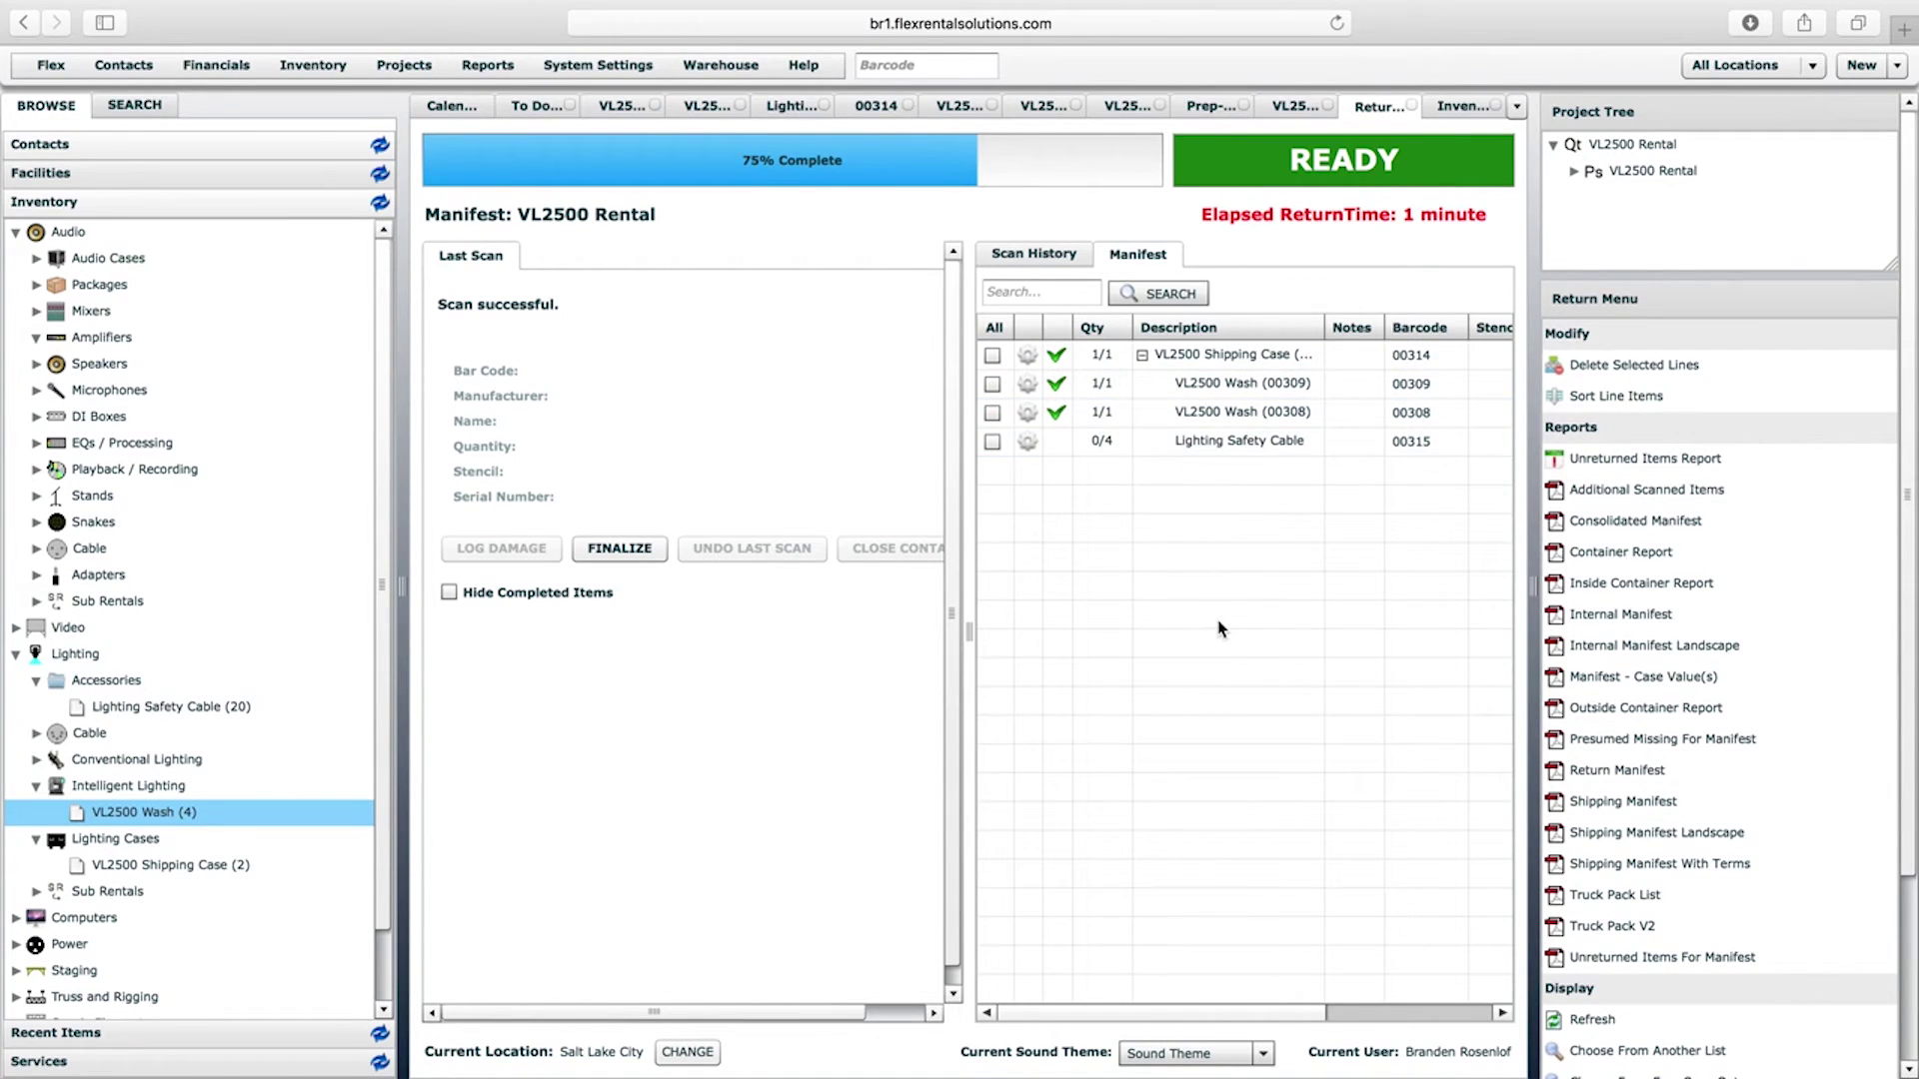
click(869, 110)
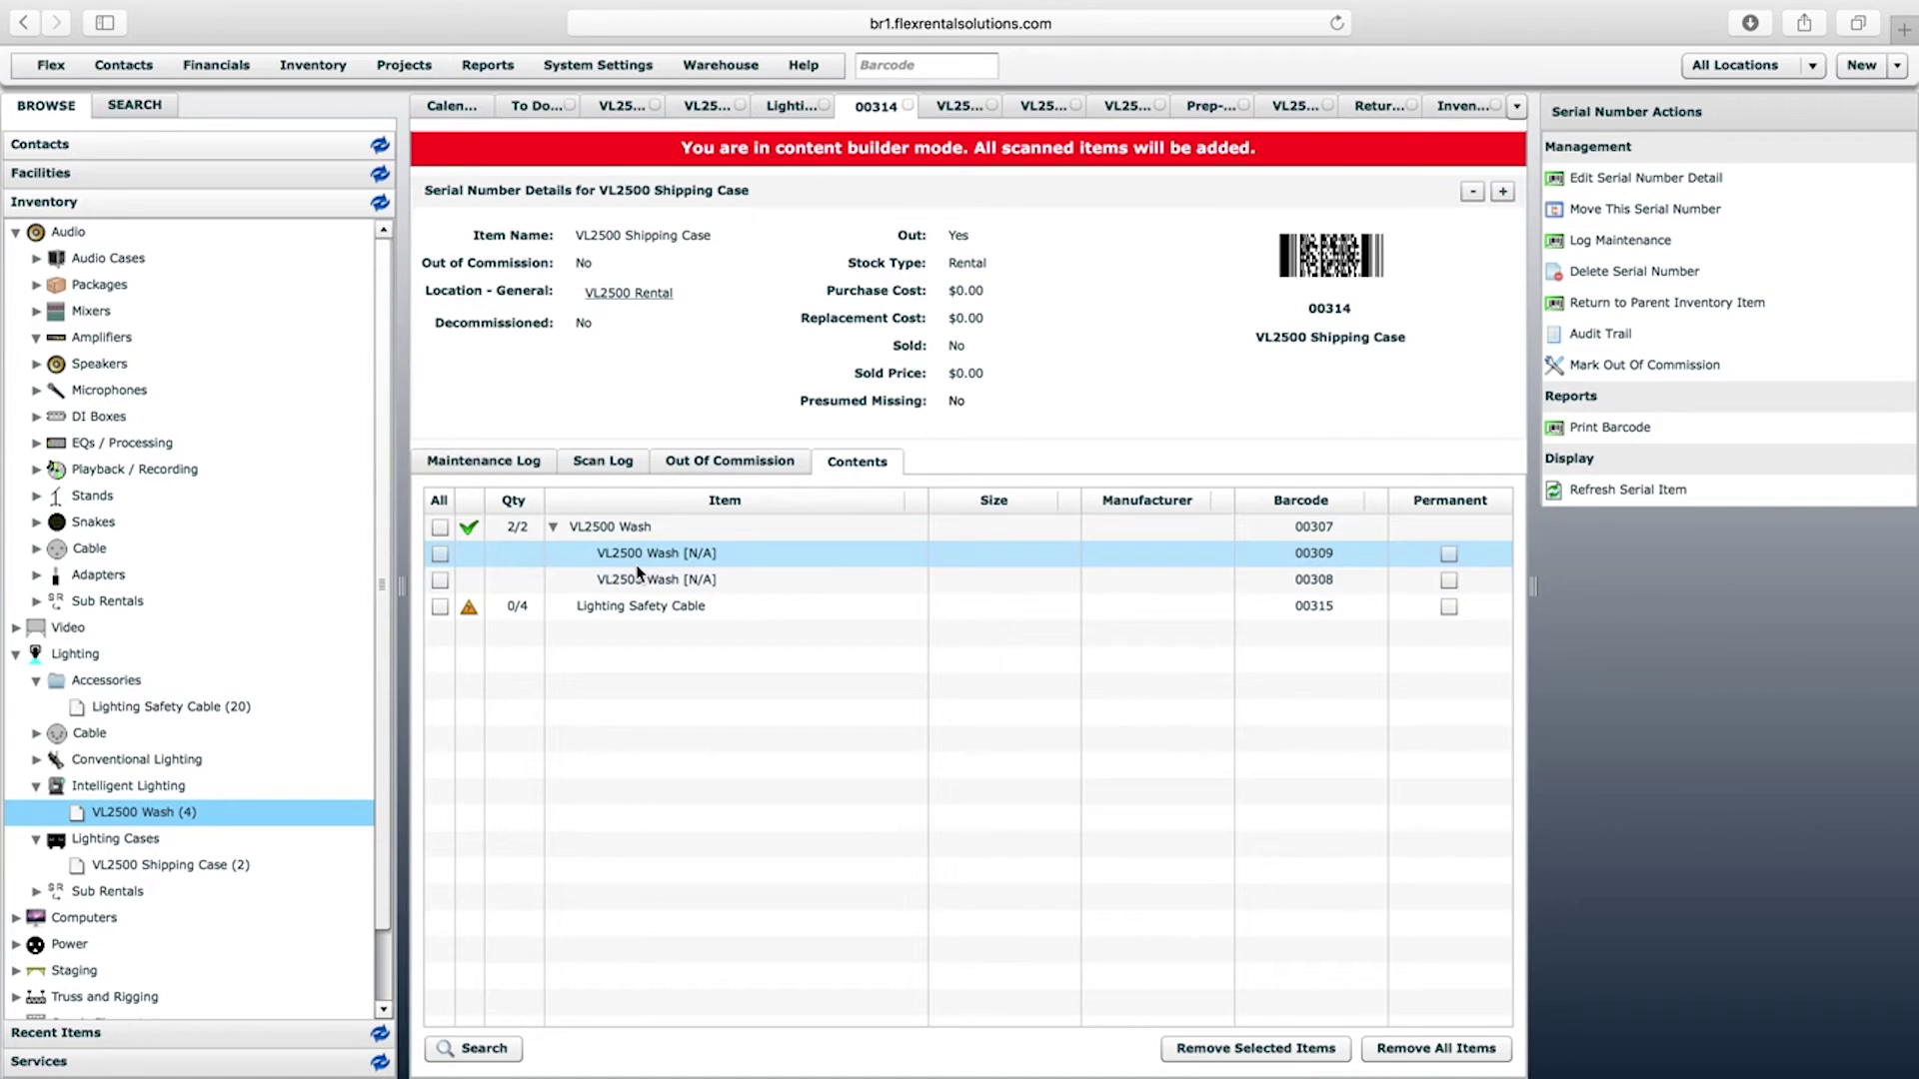
click(1366, 108)
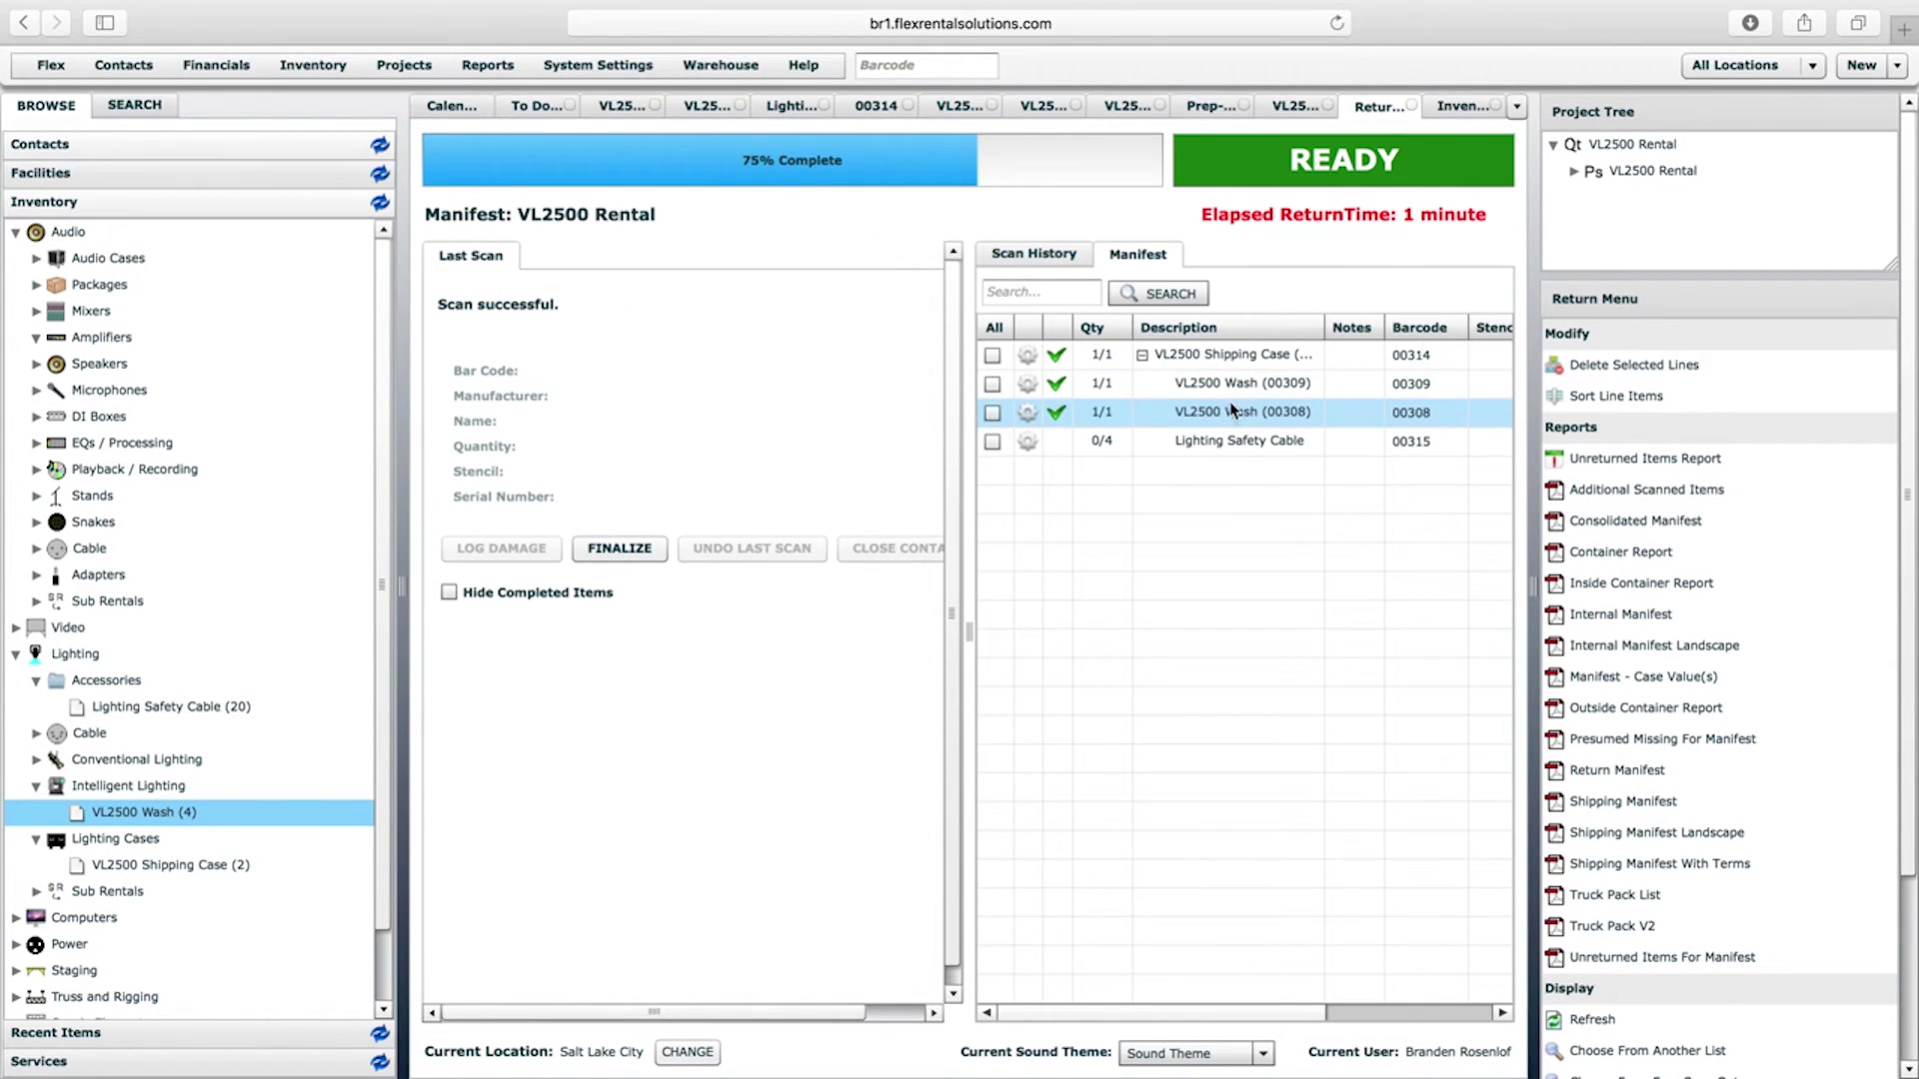
Open the VL2500 Wash scan log and review the latest entries for barcodes 00308 and 00309
click(621, 105)
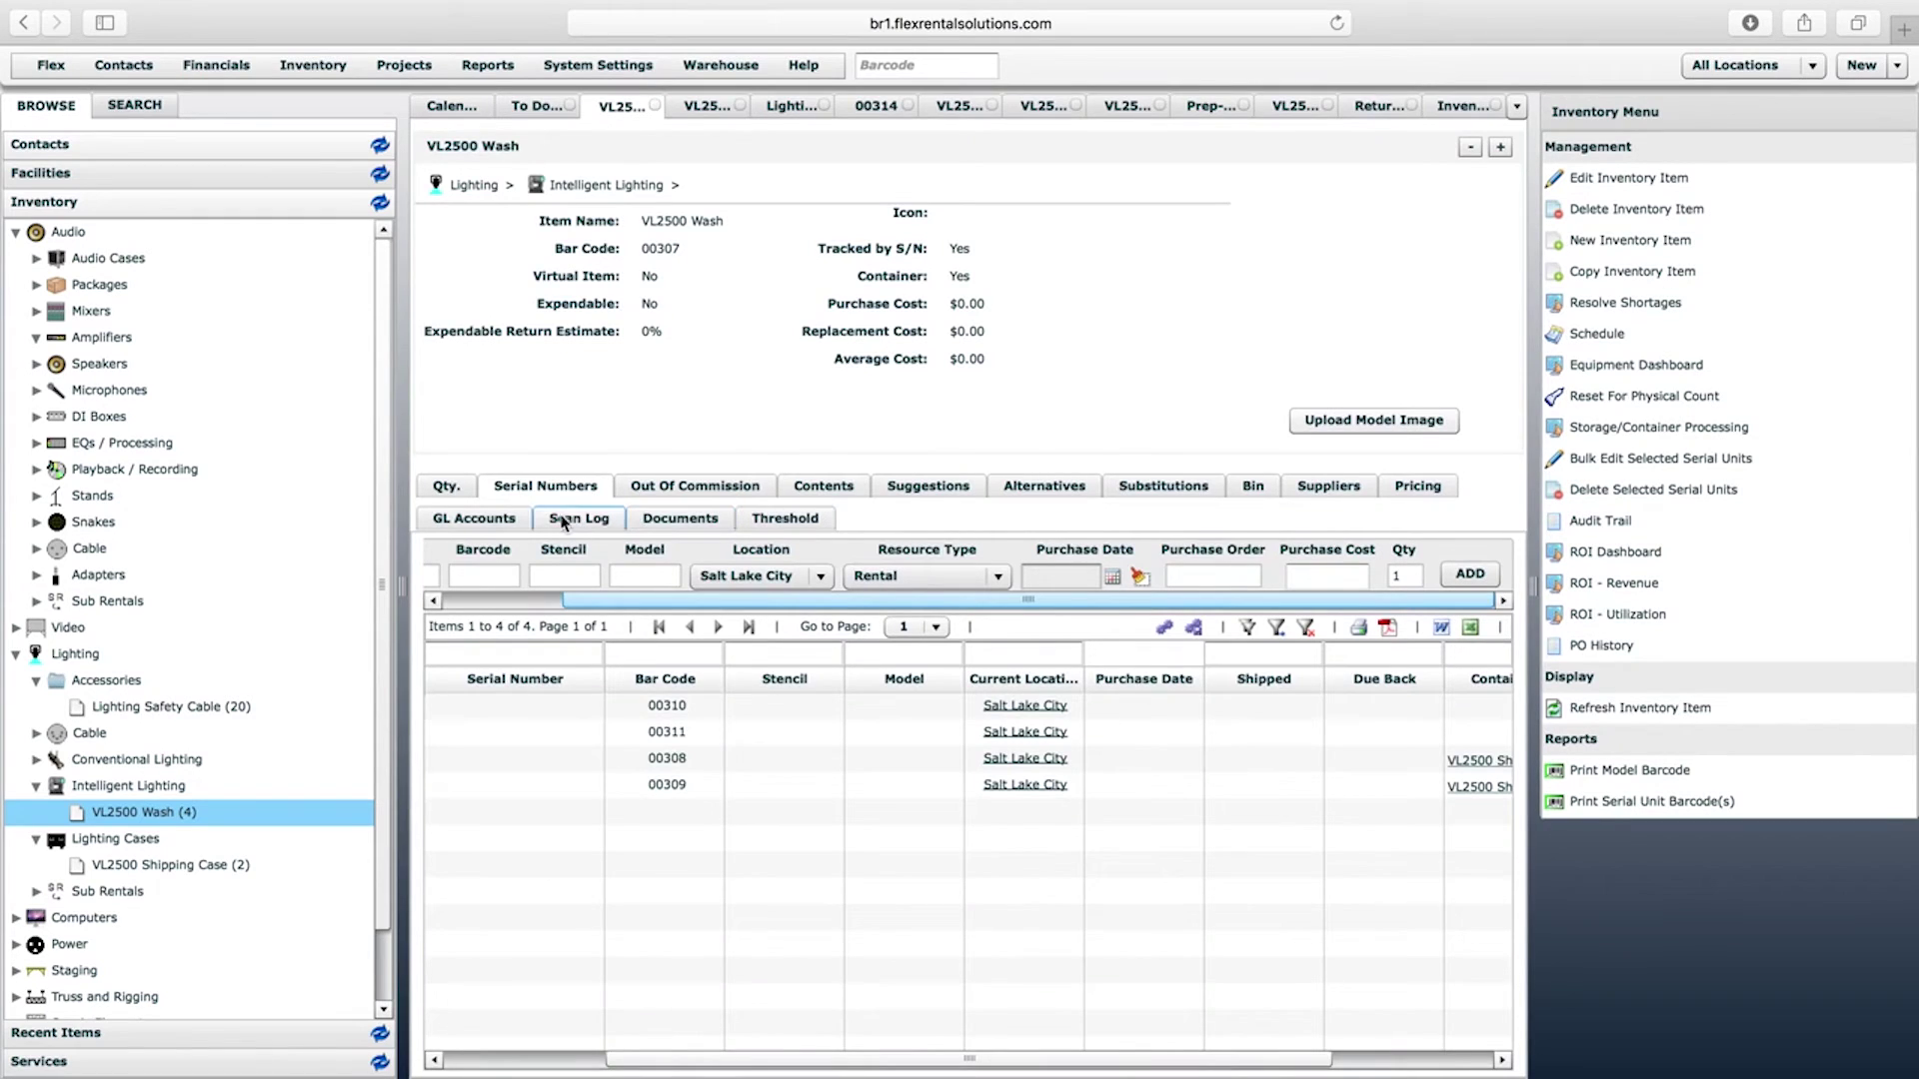
click(564, 521)
click(658, 649)
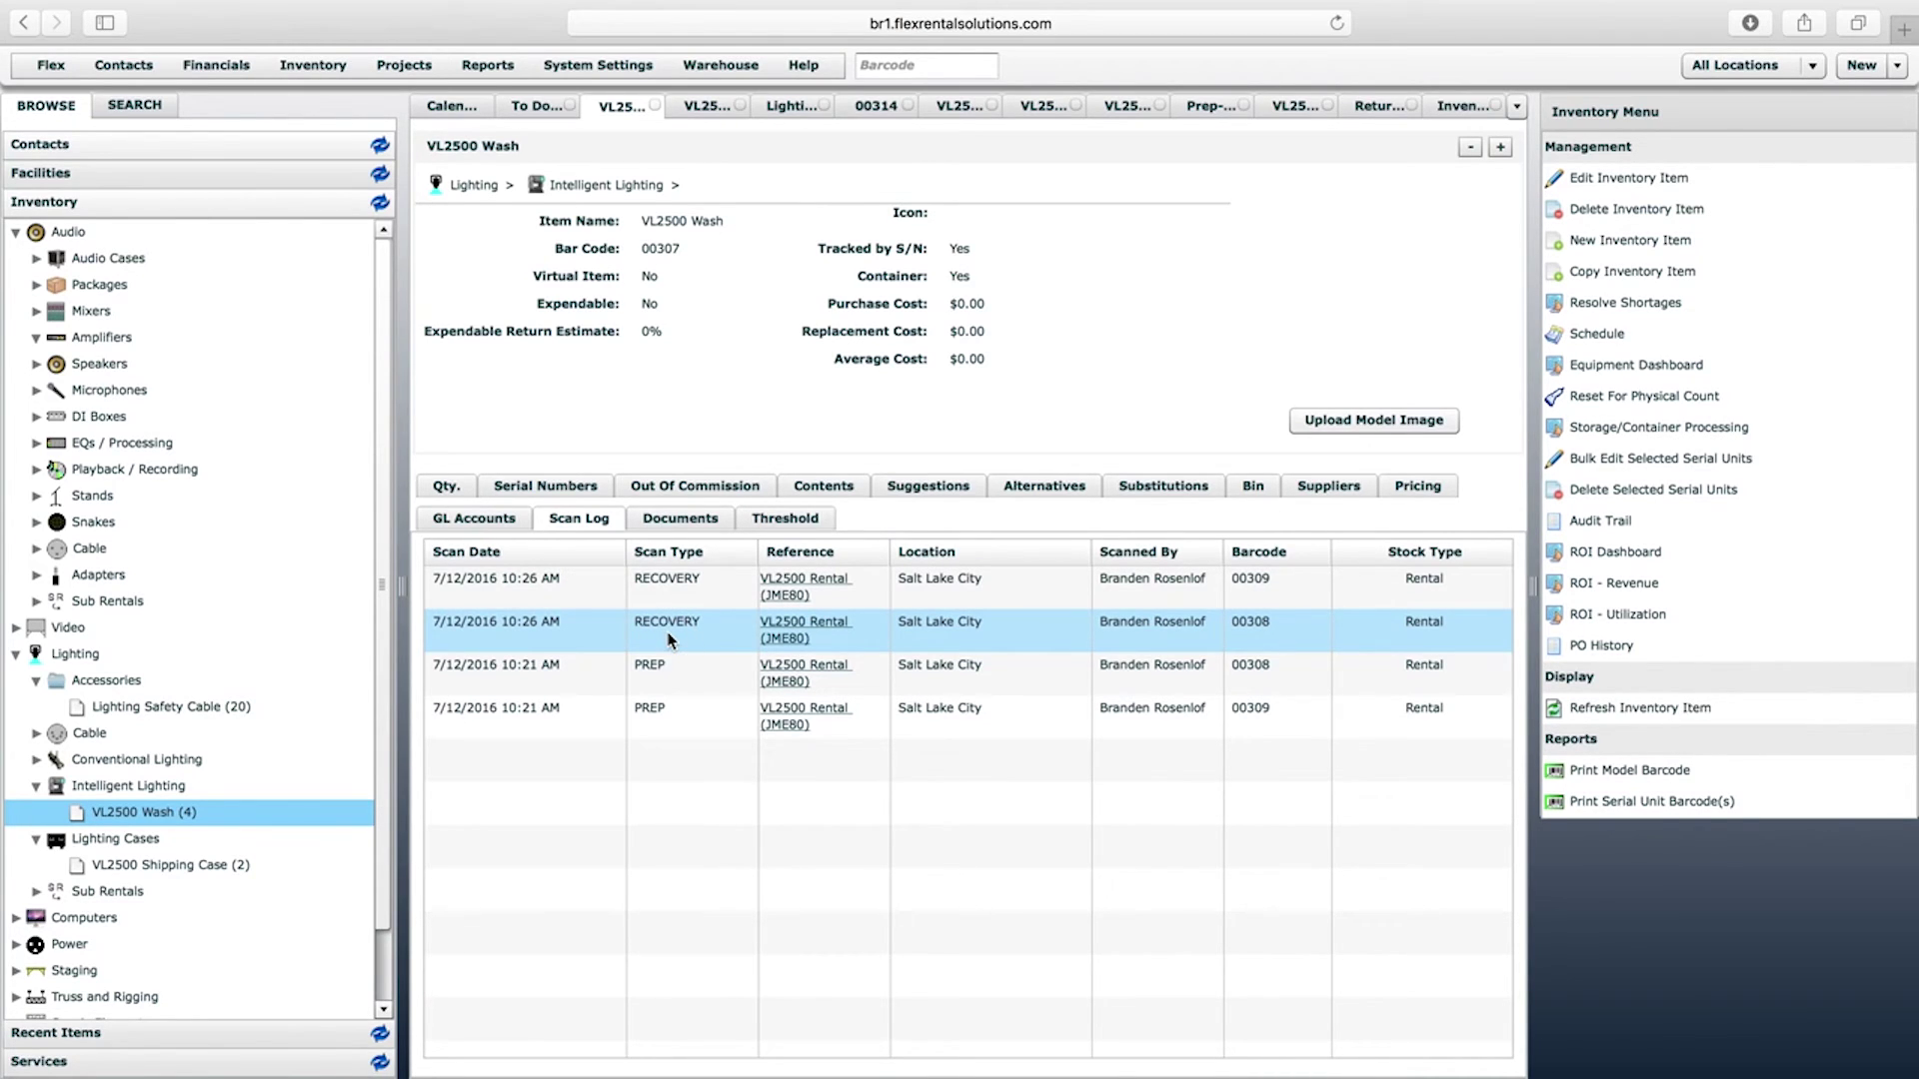
click(678, 585)
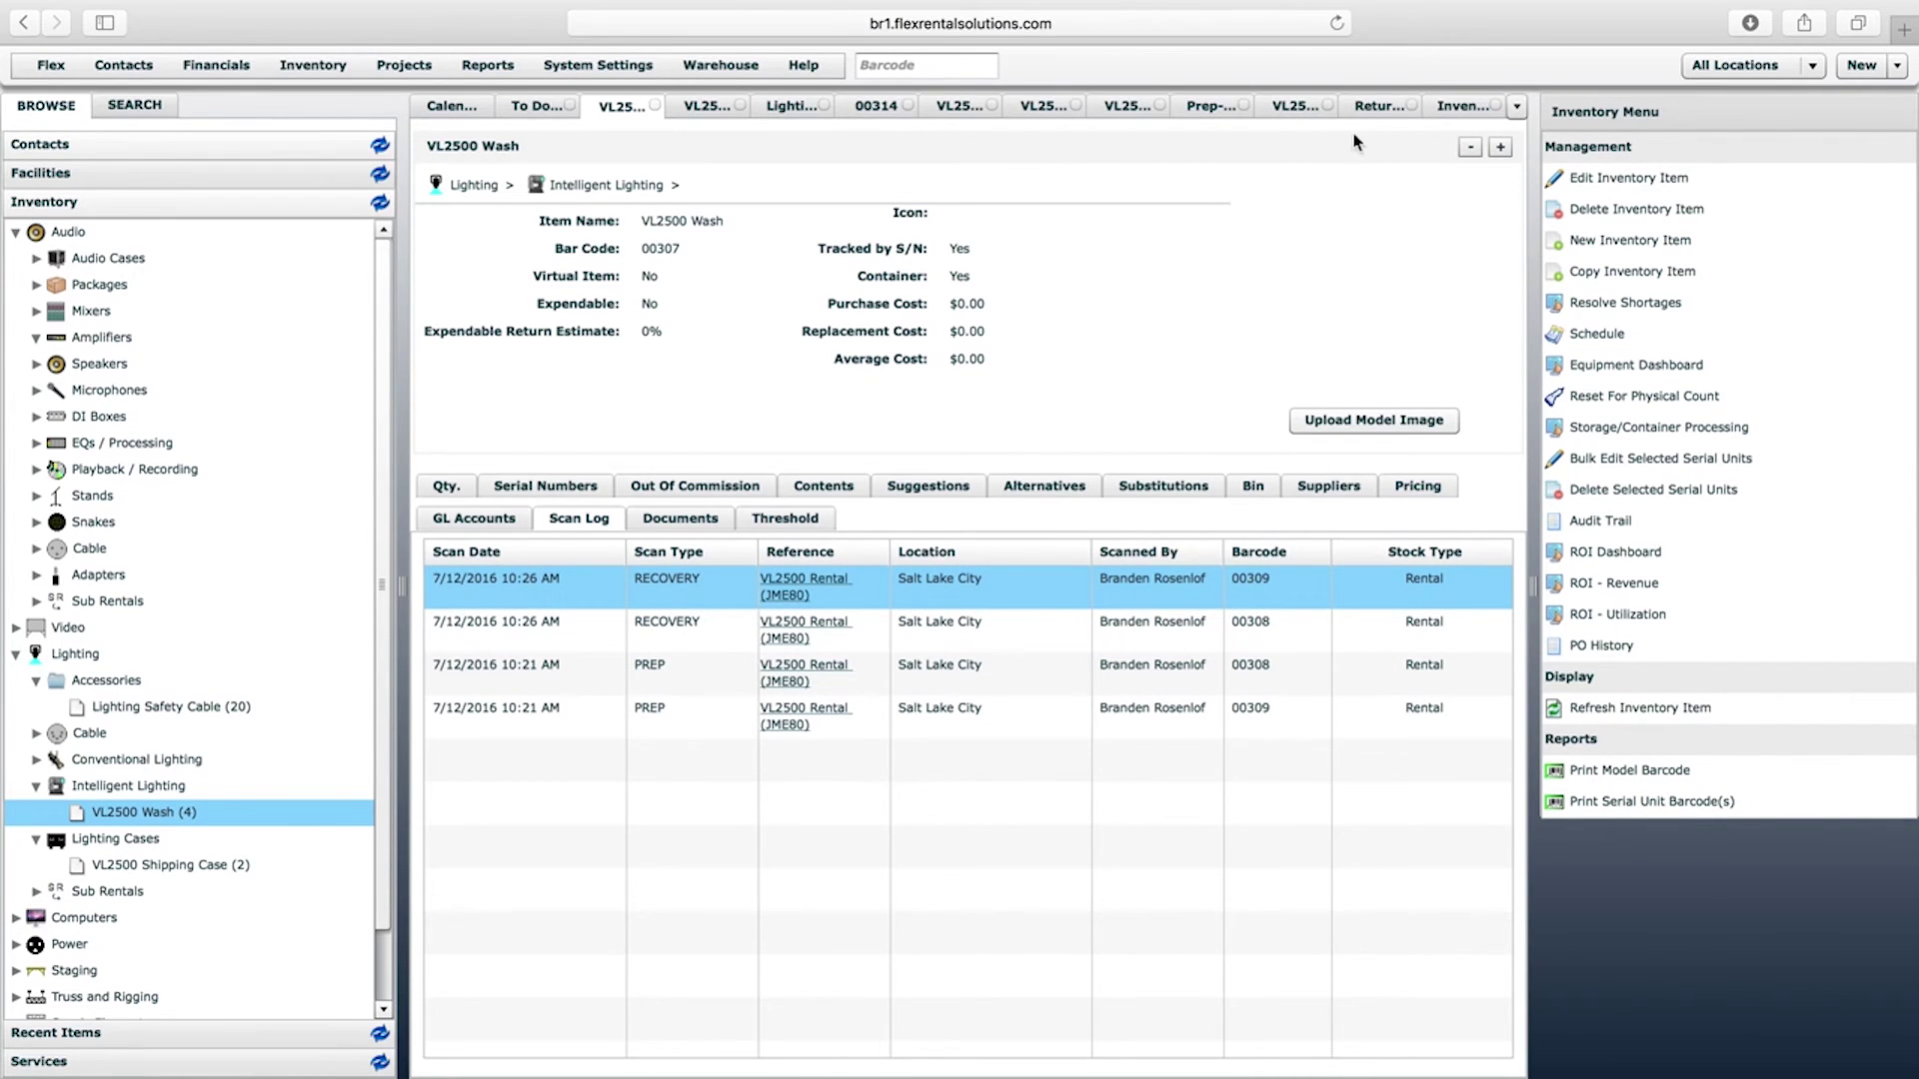
Compare the return manifest's safety cable line, case 00314's contents and the scan log entry for unit 00308
click(1373, 107)
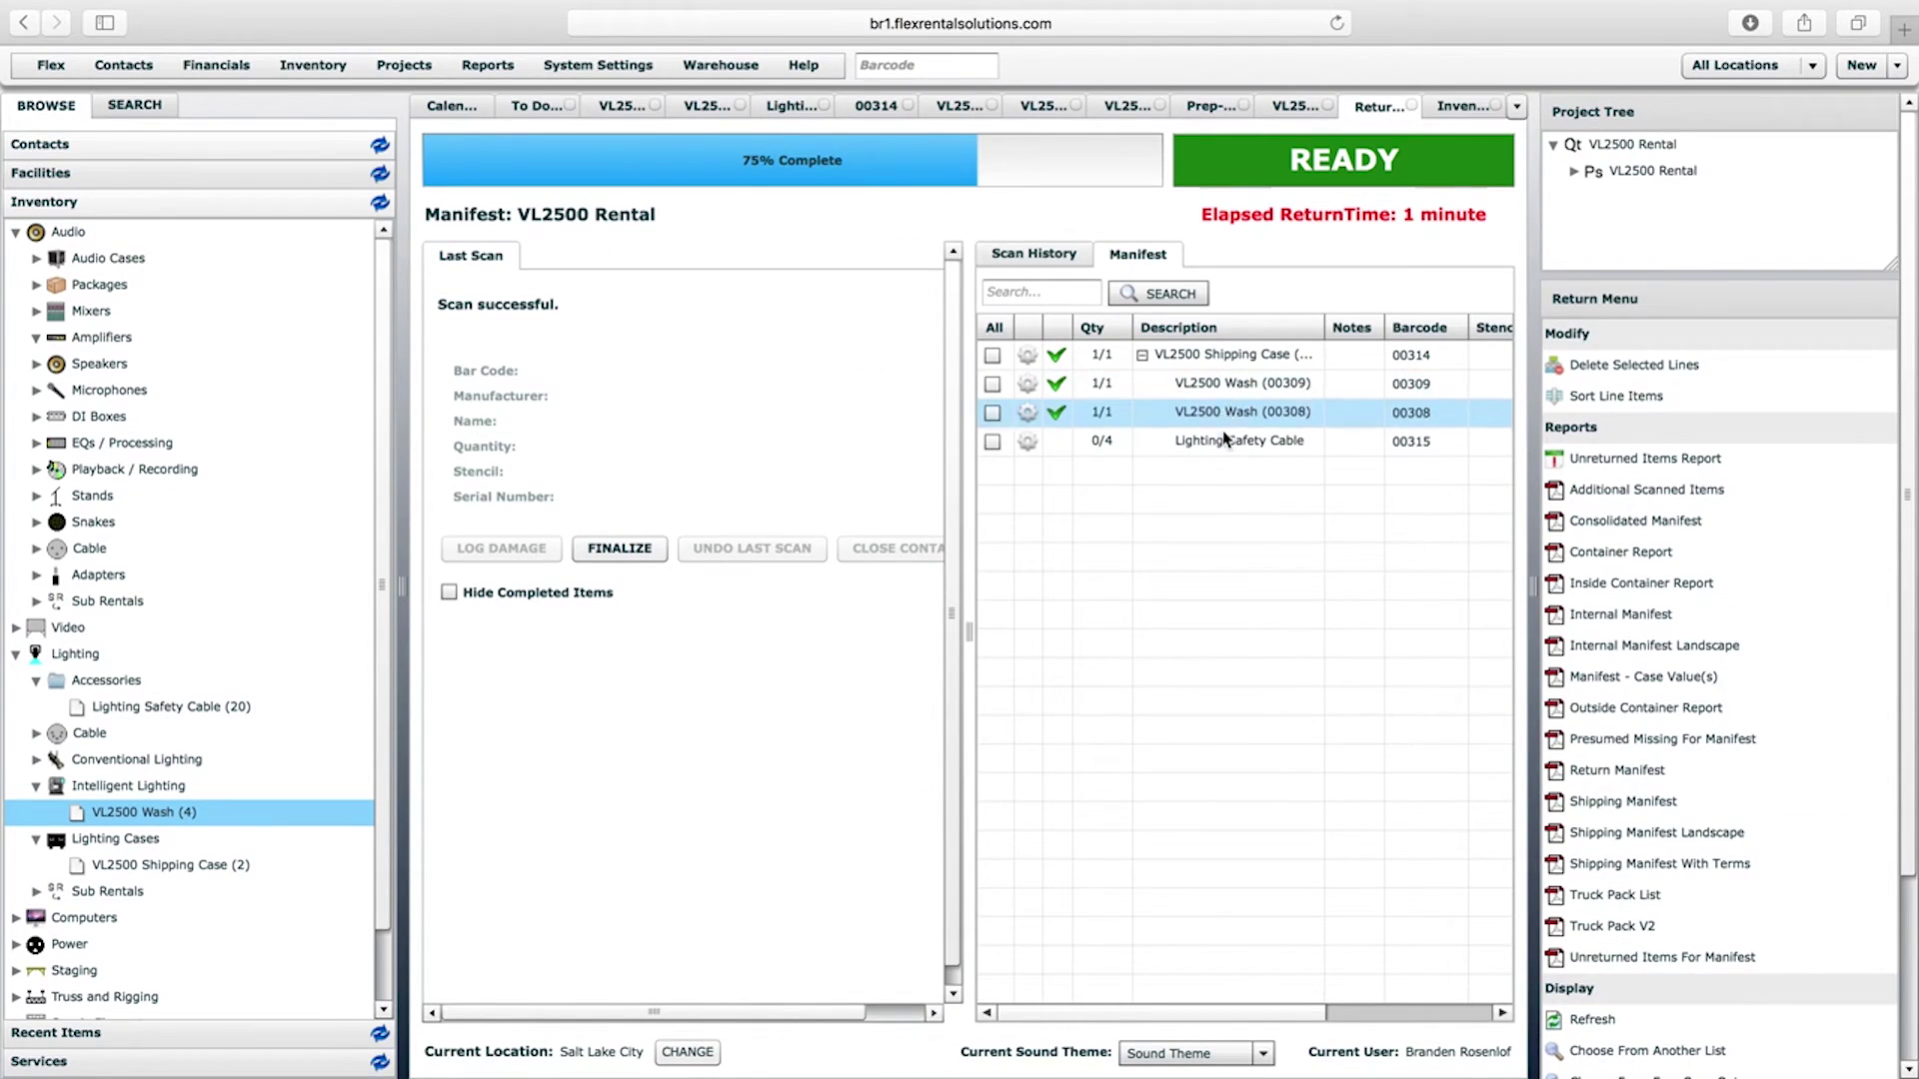
click(875, 106)
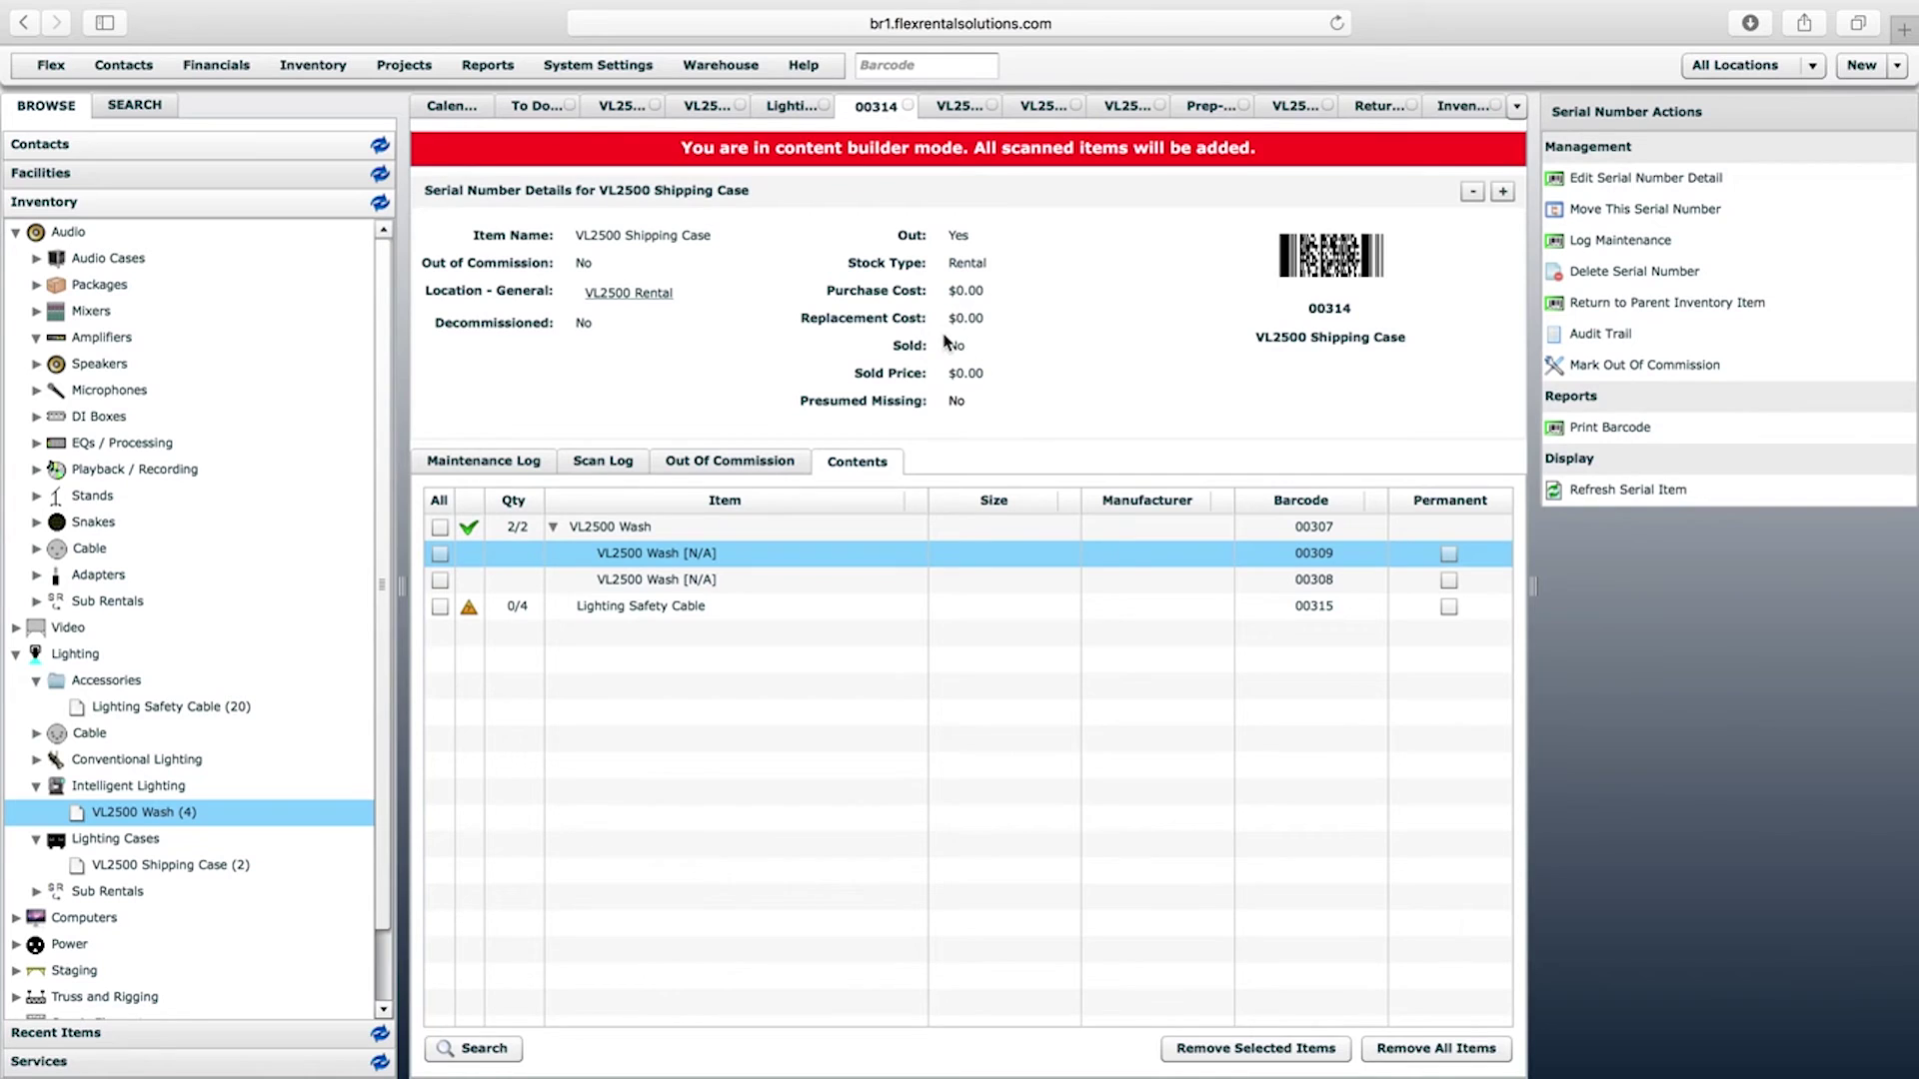
click(629, 108)
click(665, 628)
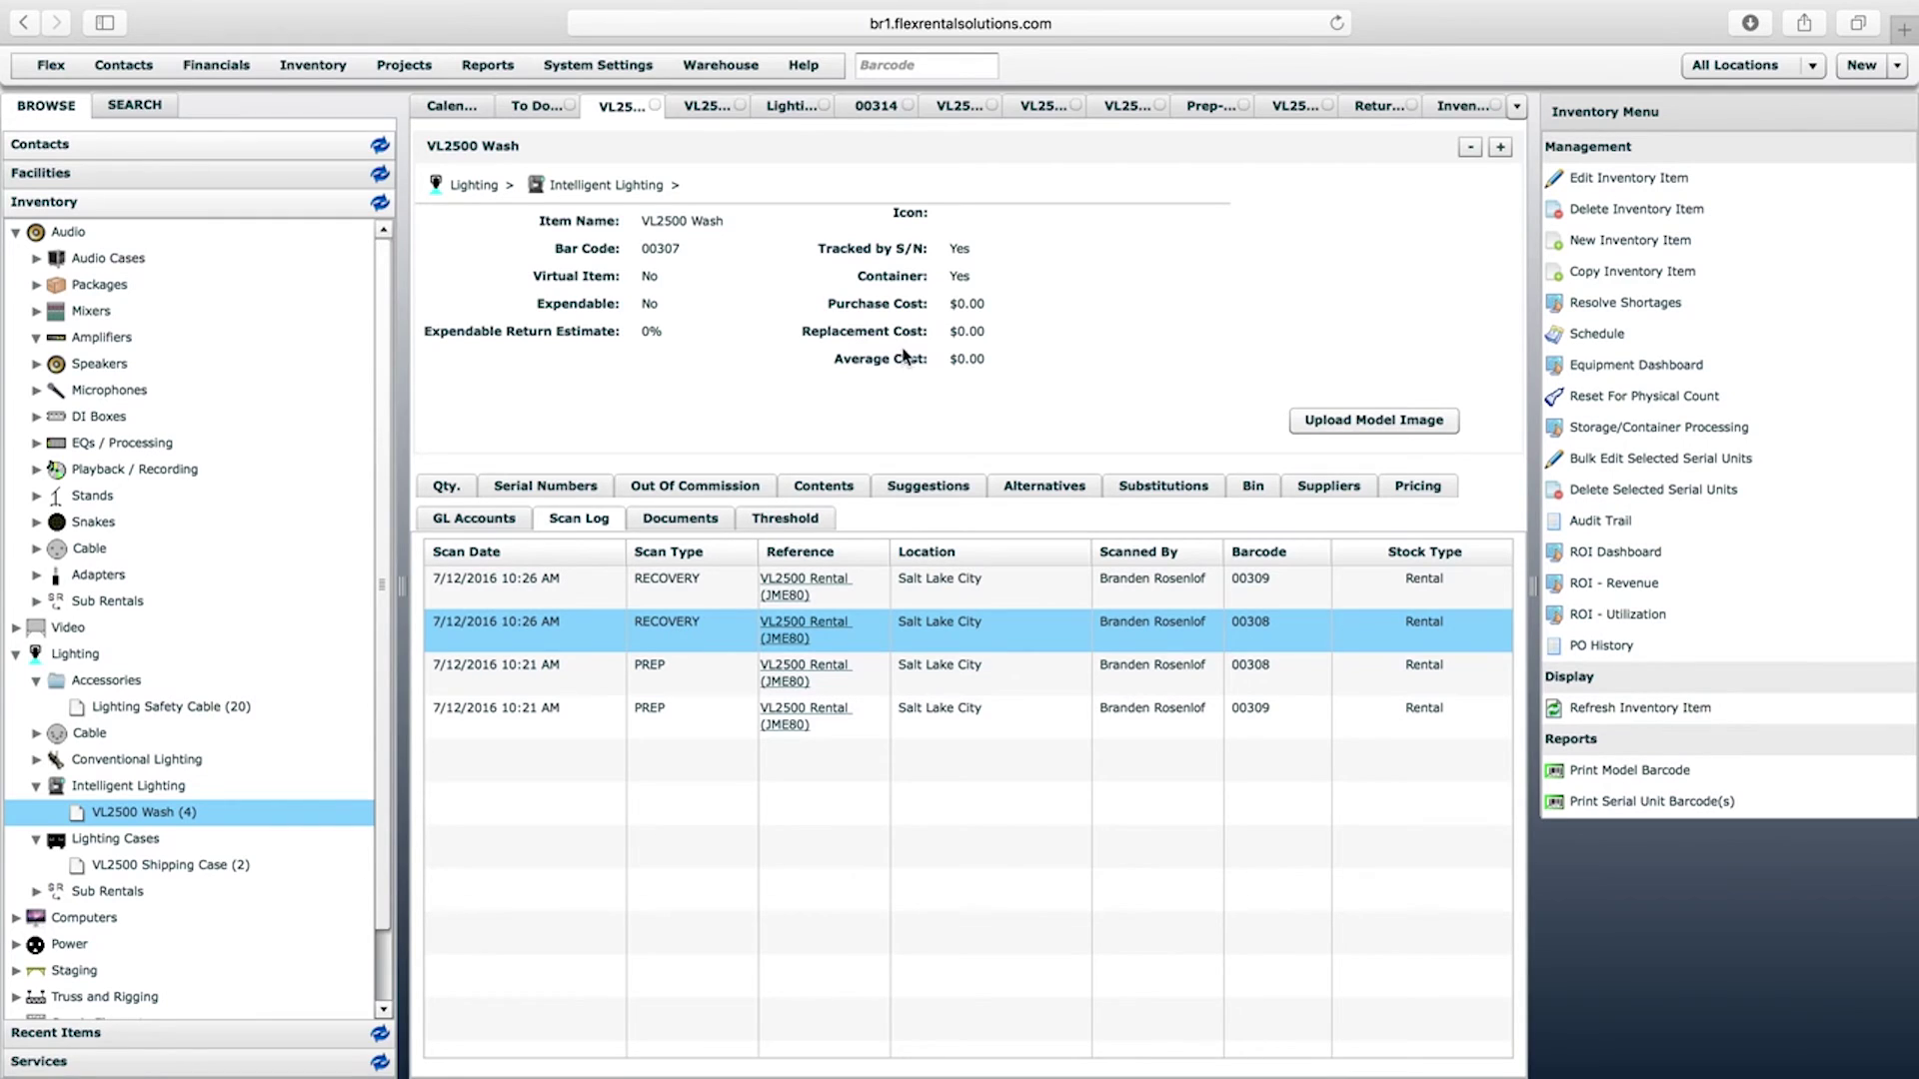
click(879, 112)
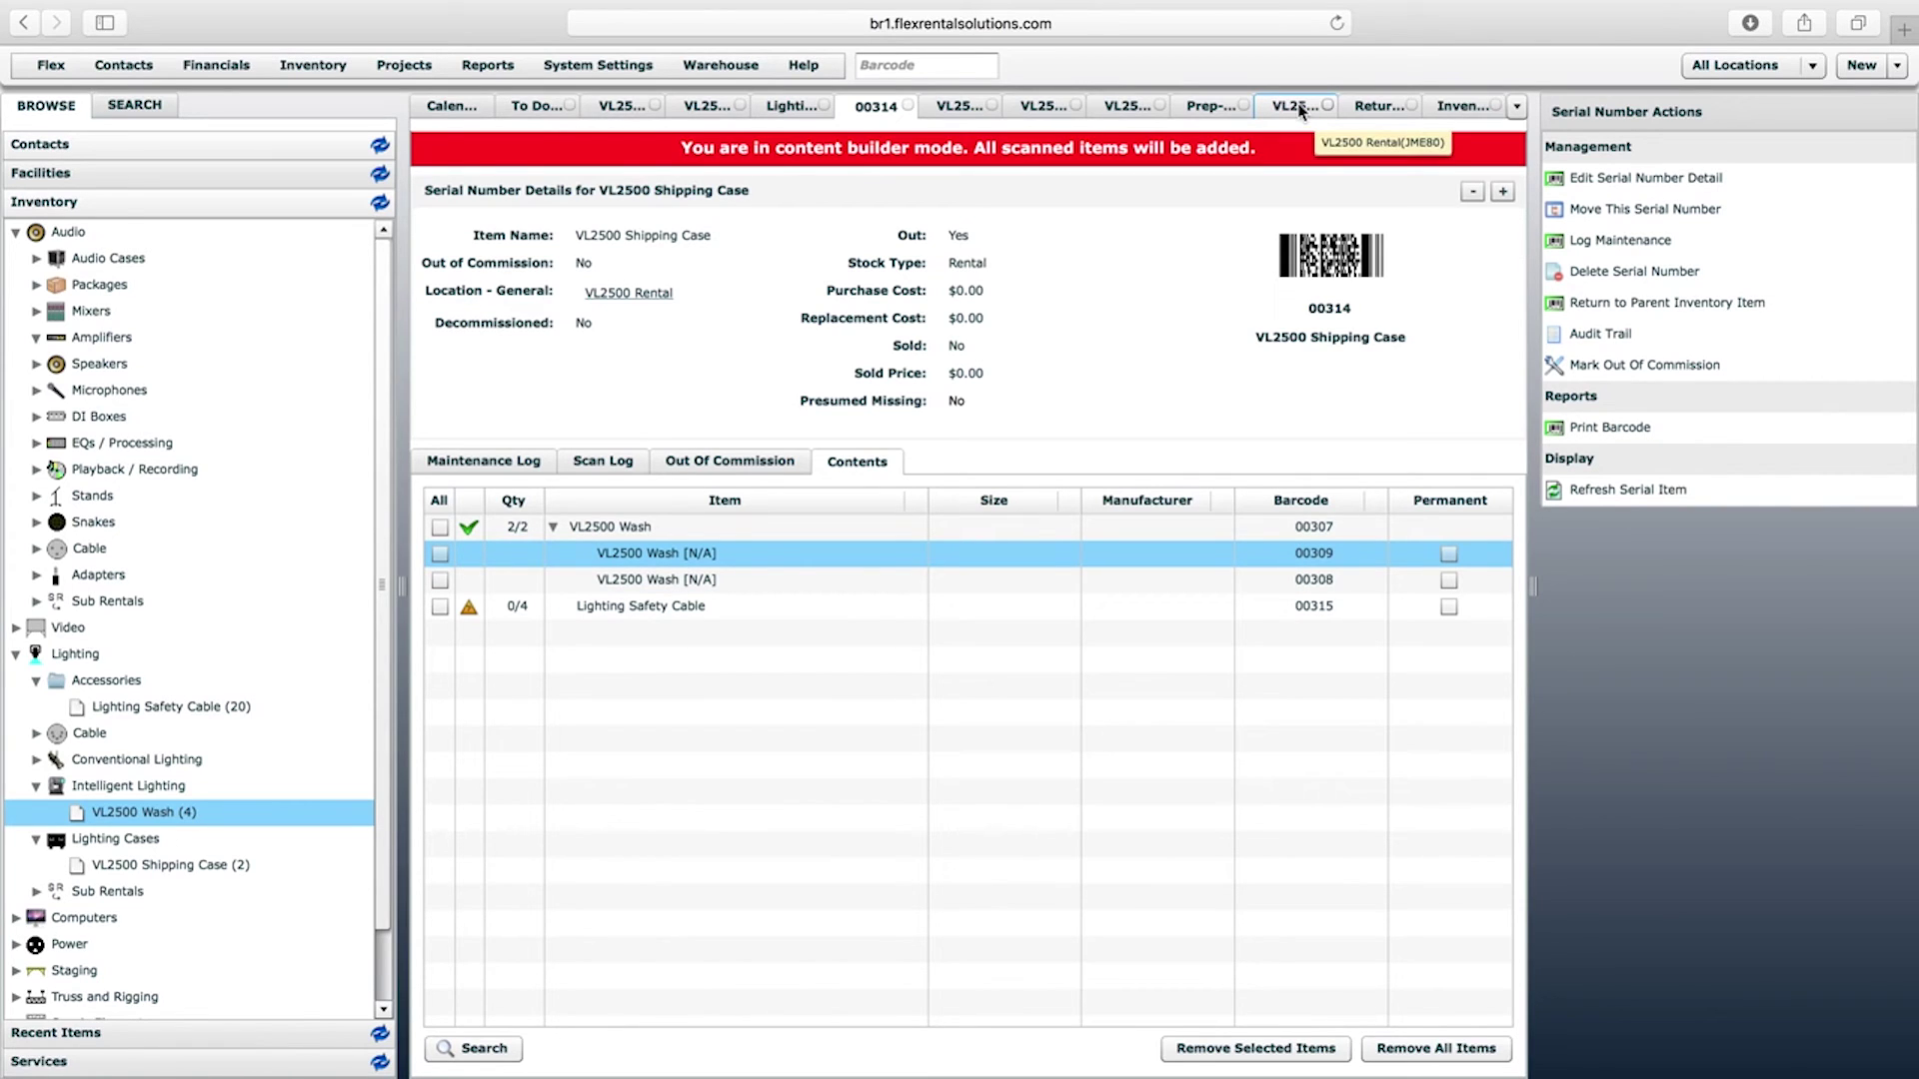
Review the VL2500 Rental return manifest and the inventory's Packages category, and return to shipping case 00314's contents
click(1367, 106)
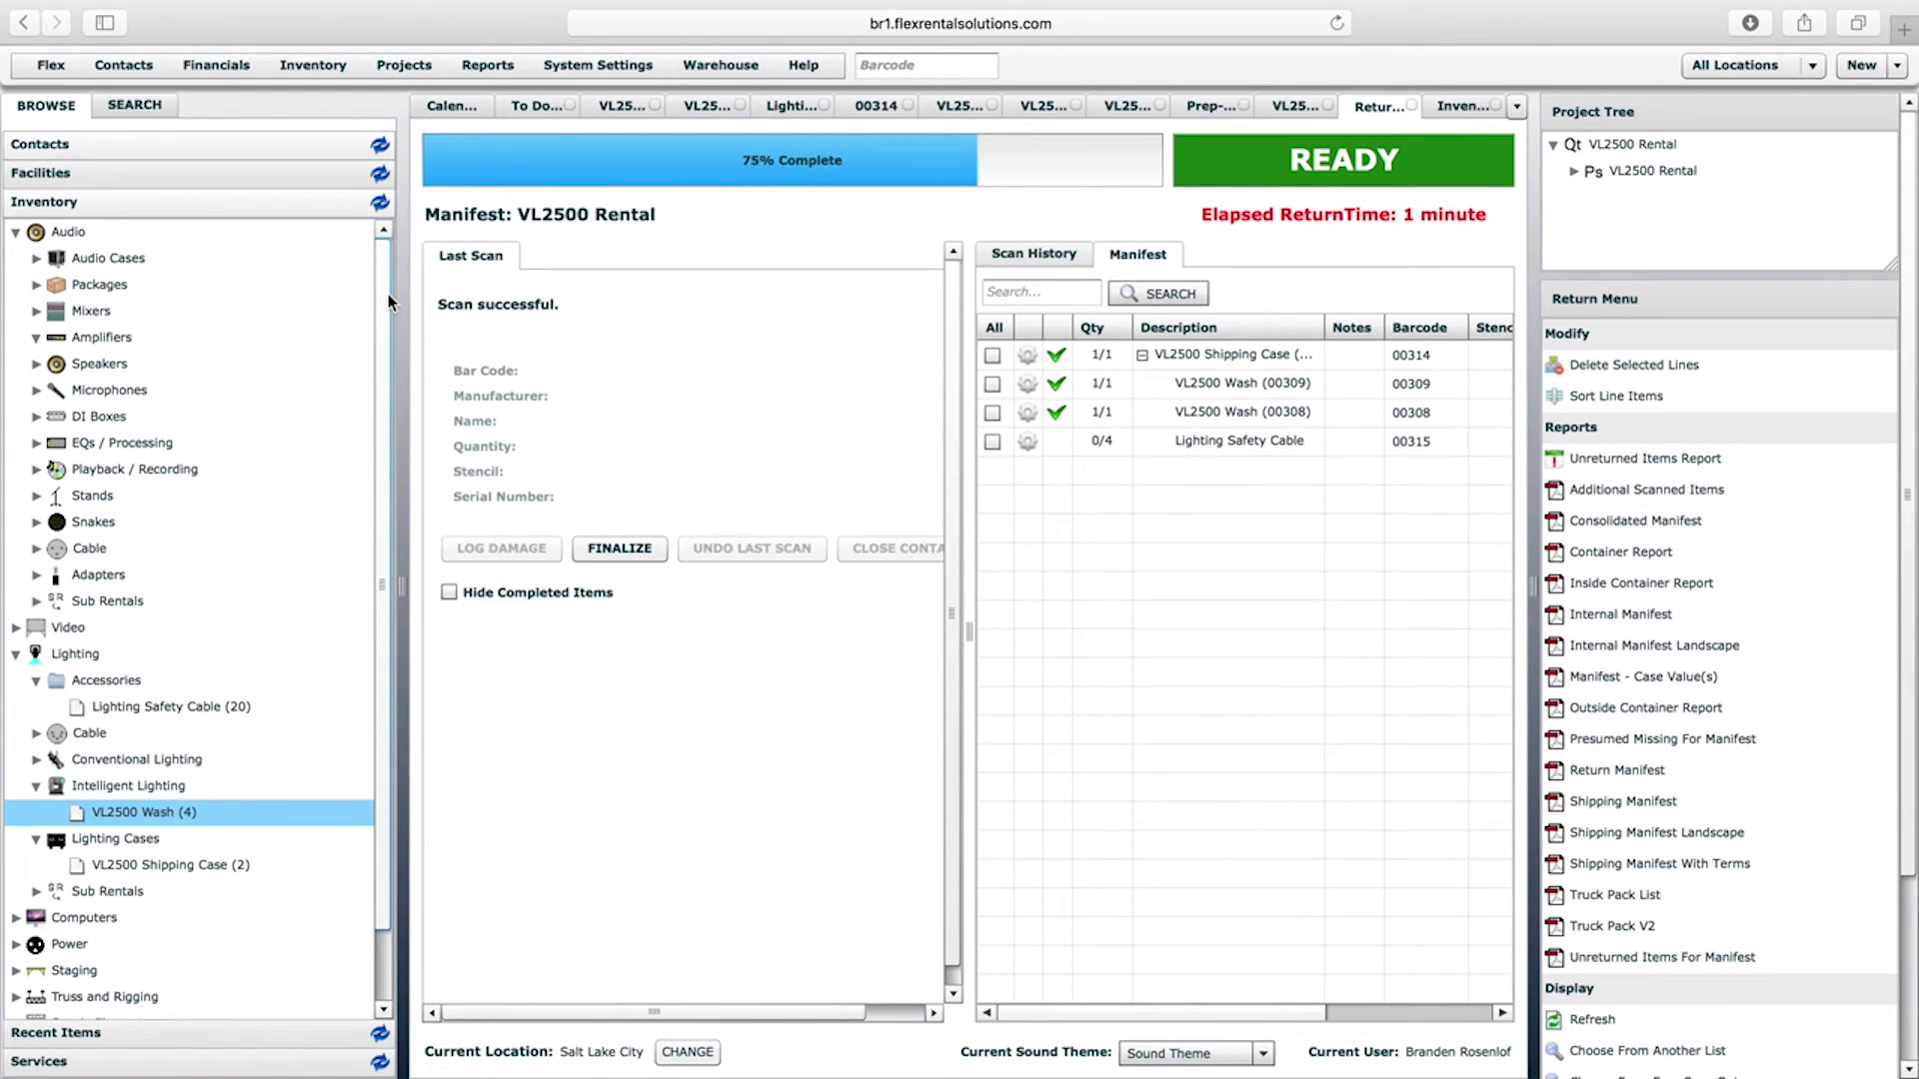
click(38, 286)
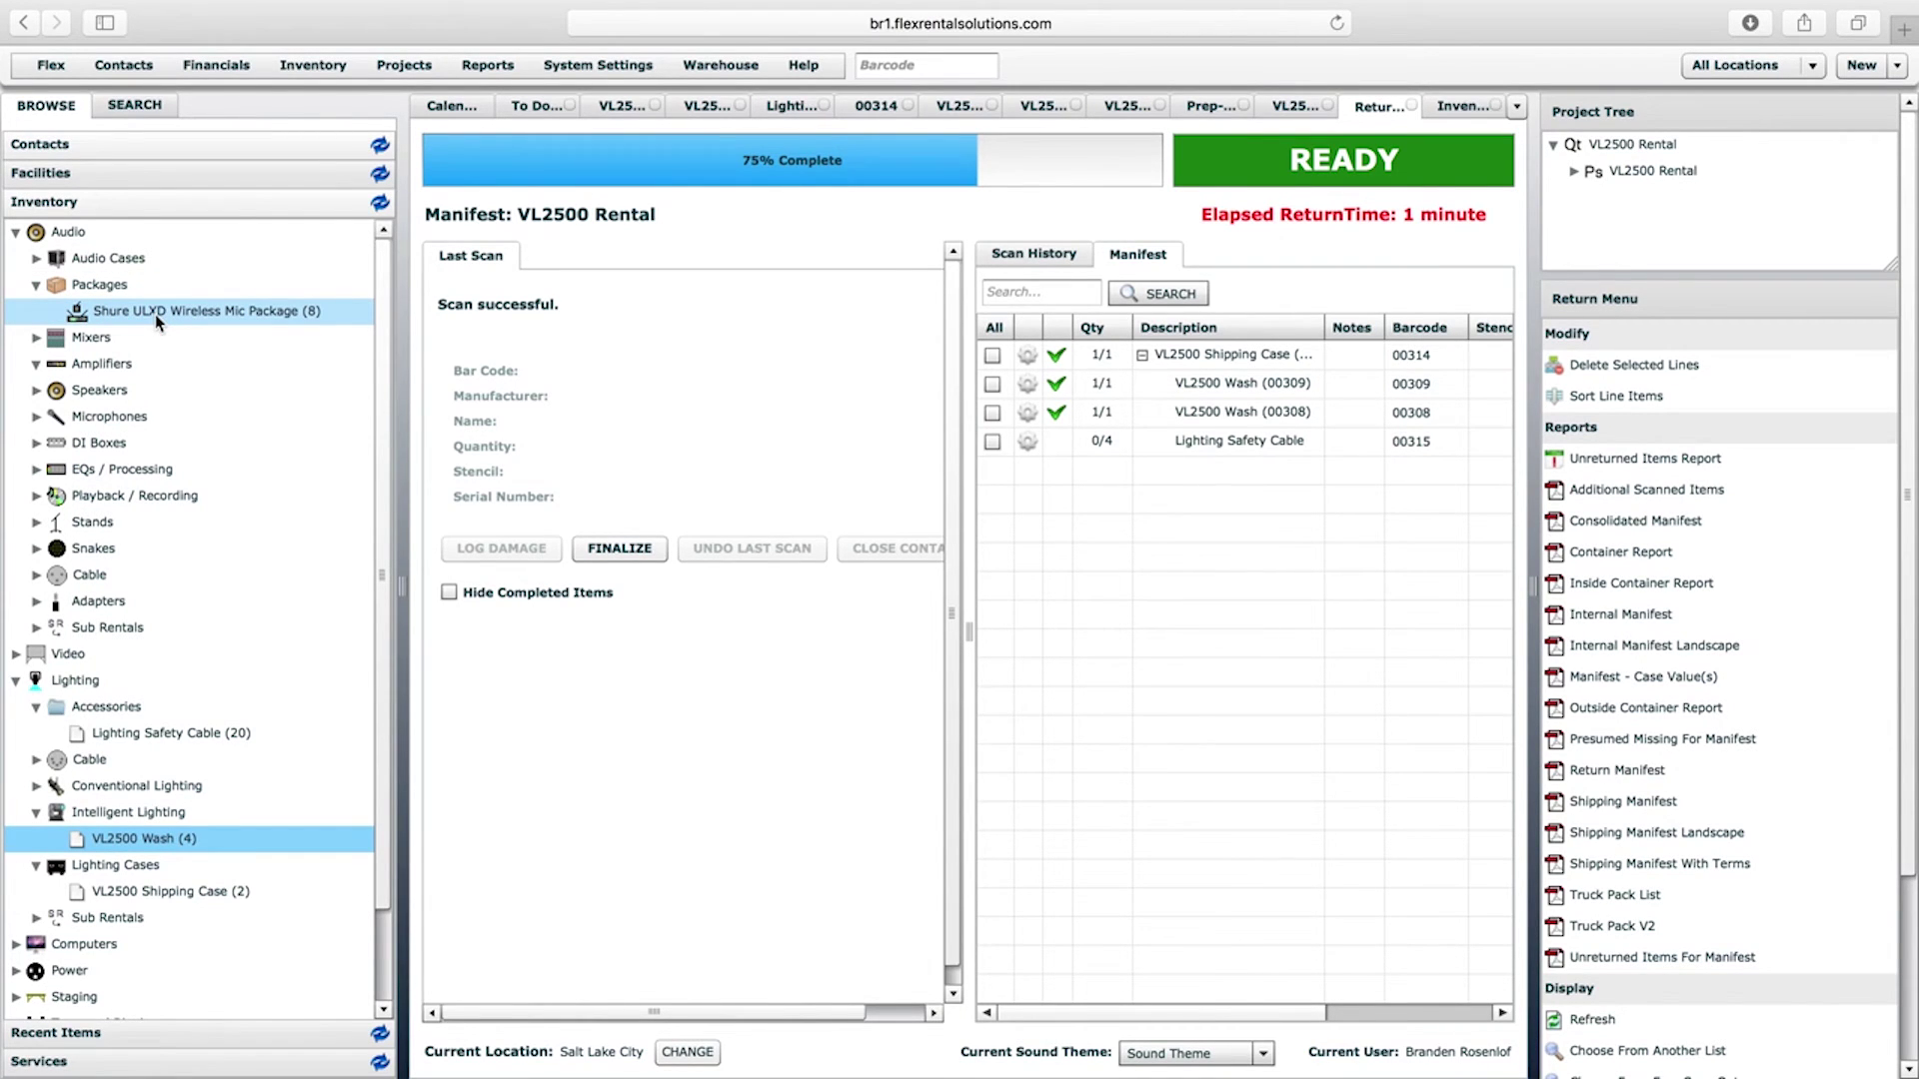
scroll(386, 428, down, 3)
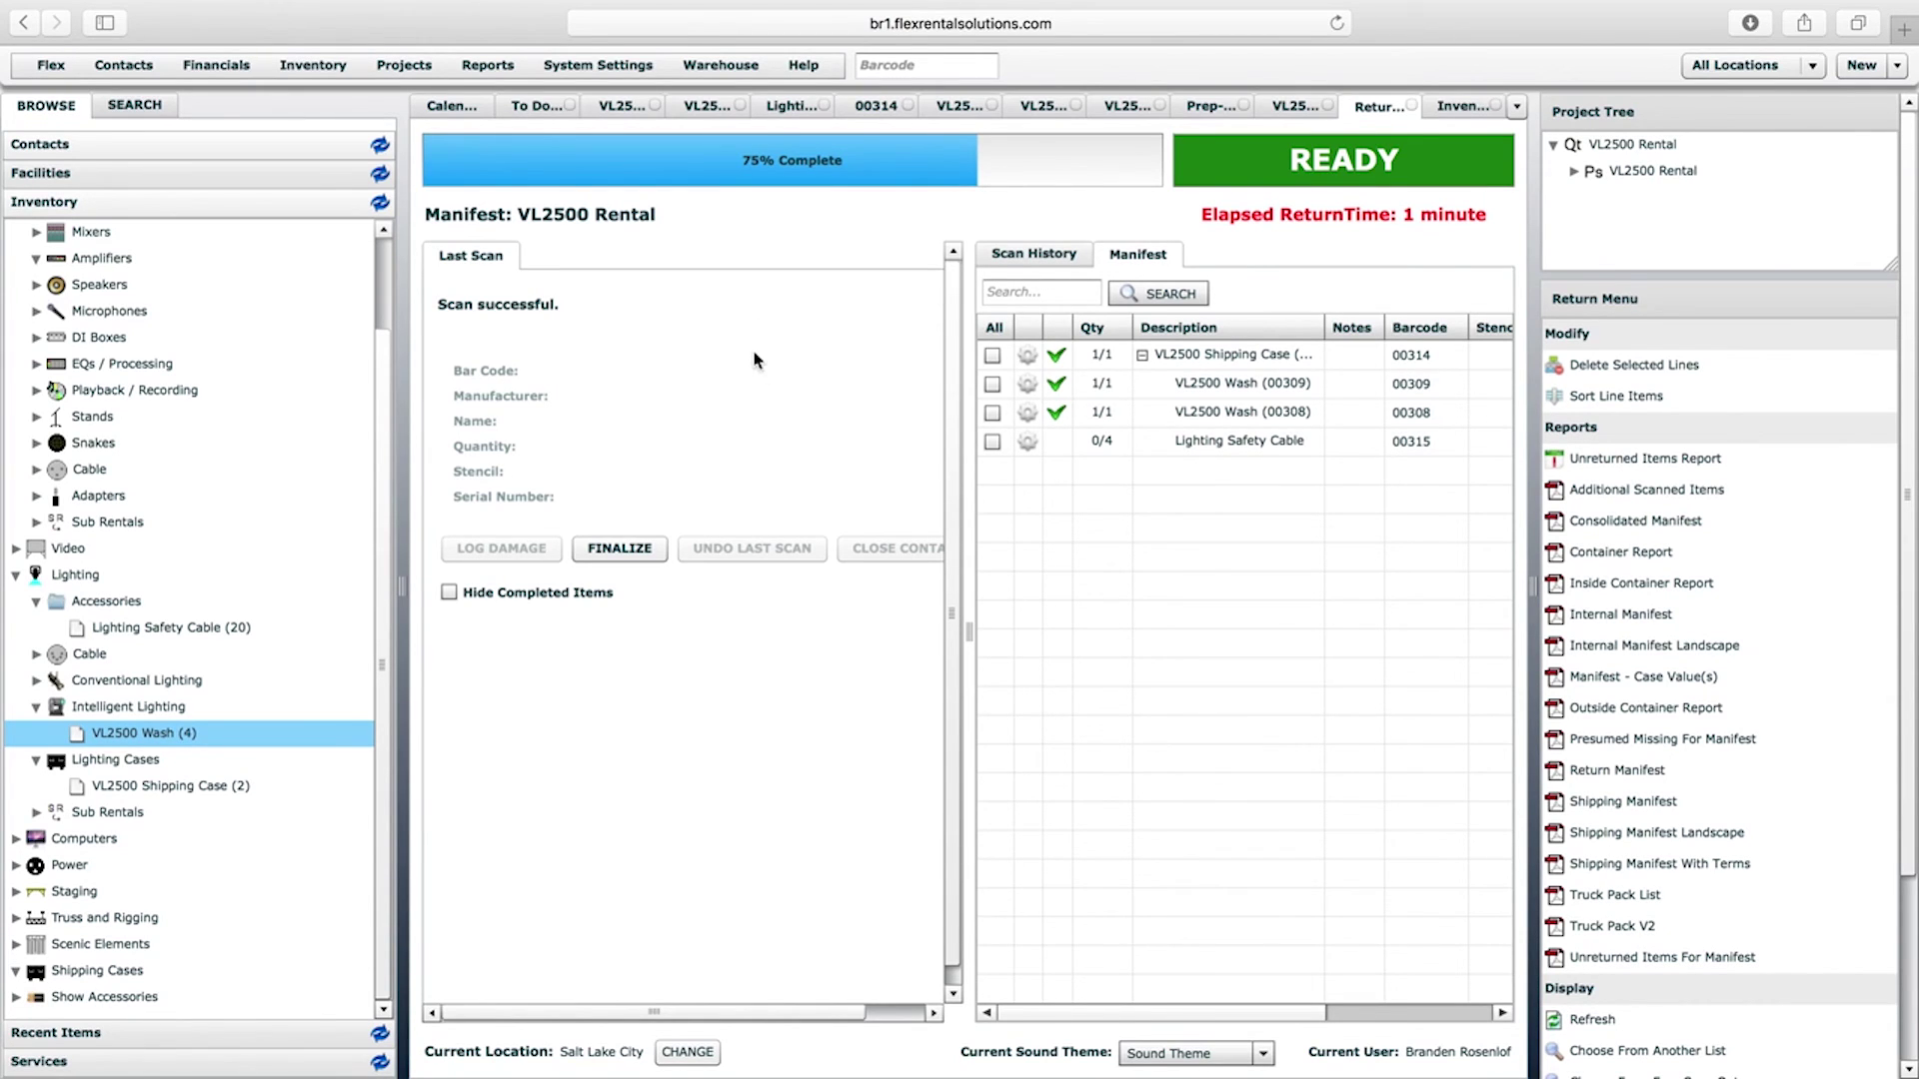
click(881, 97)
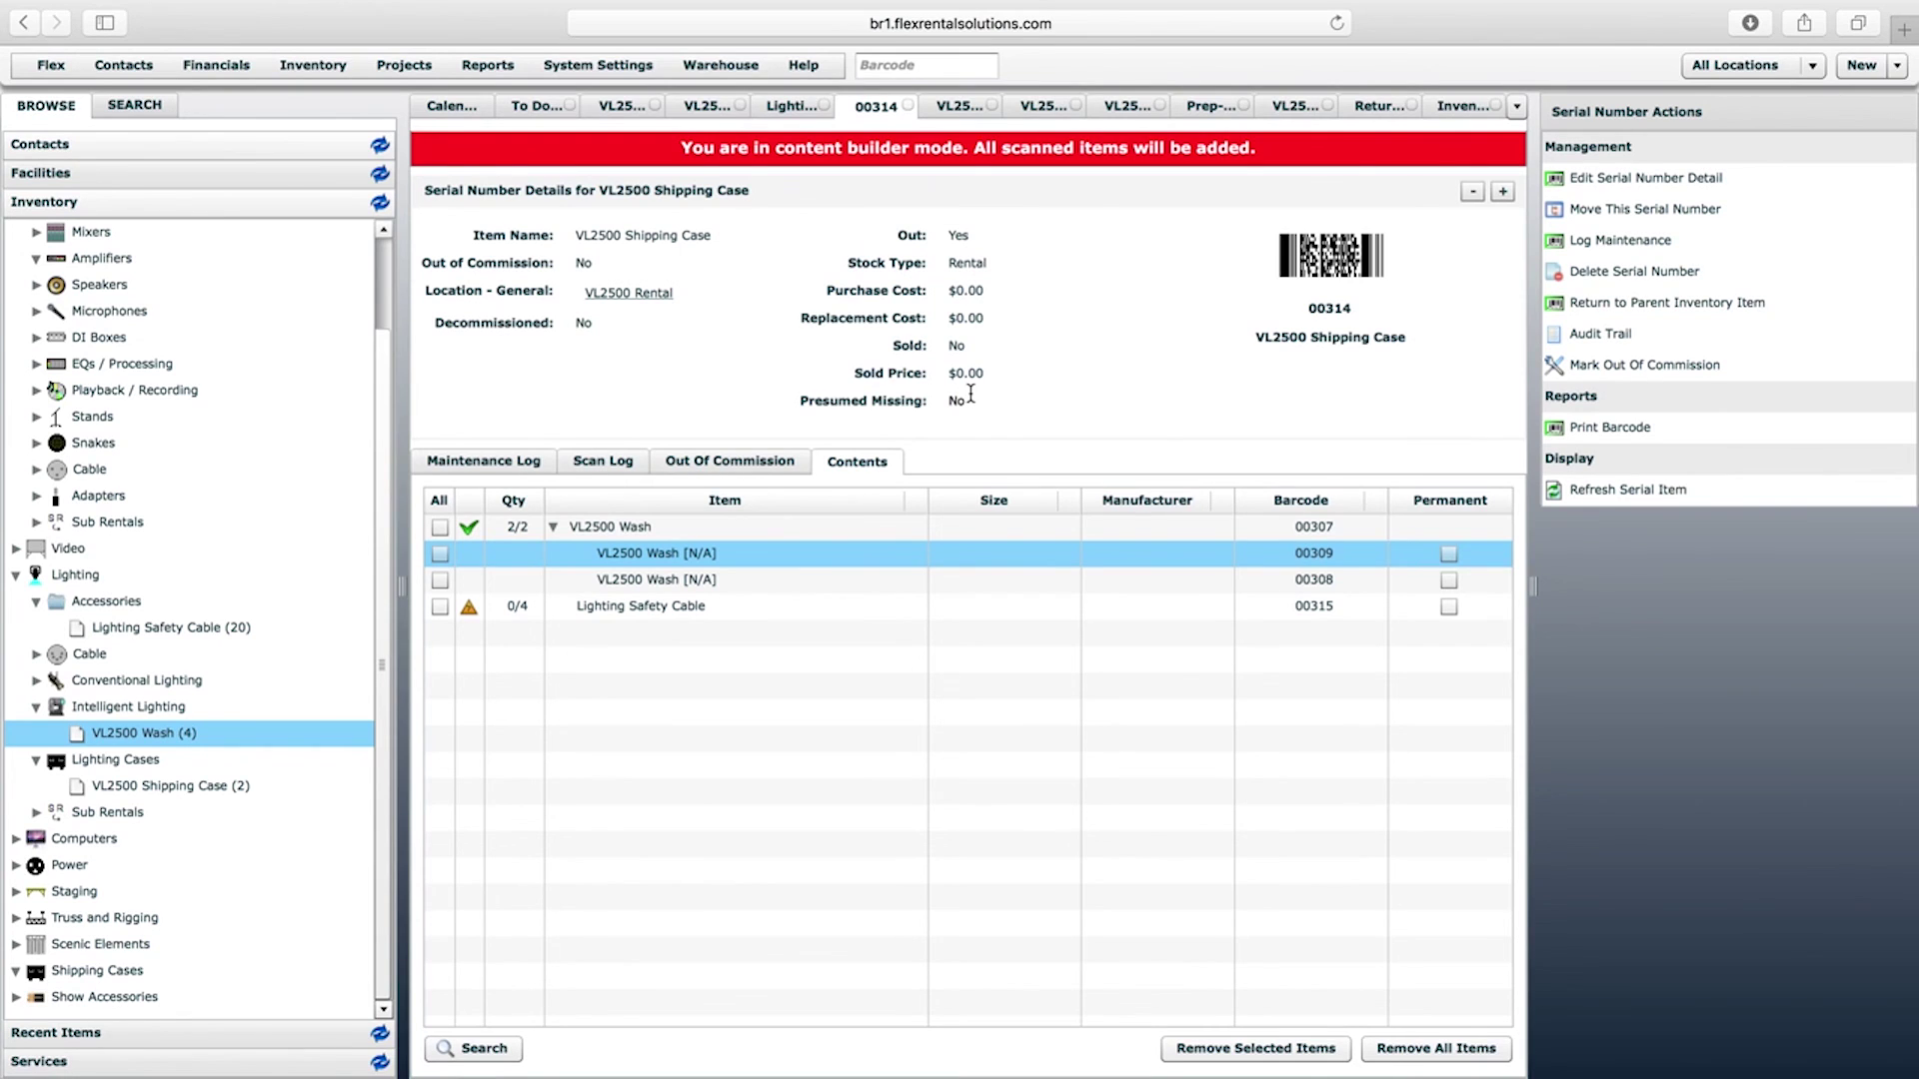
Open the Flex Rental Solutions Forum at forum.flexrentalsolutions.com in a new browser tab
key(super+t)
text(forum.flexrentalsolutions.com)
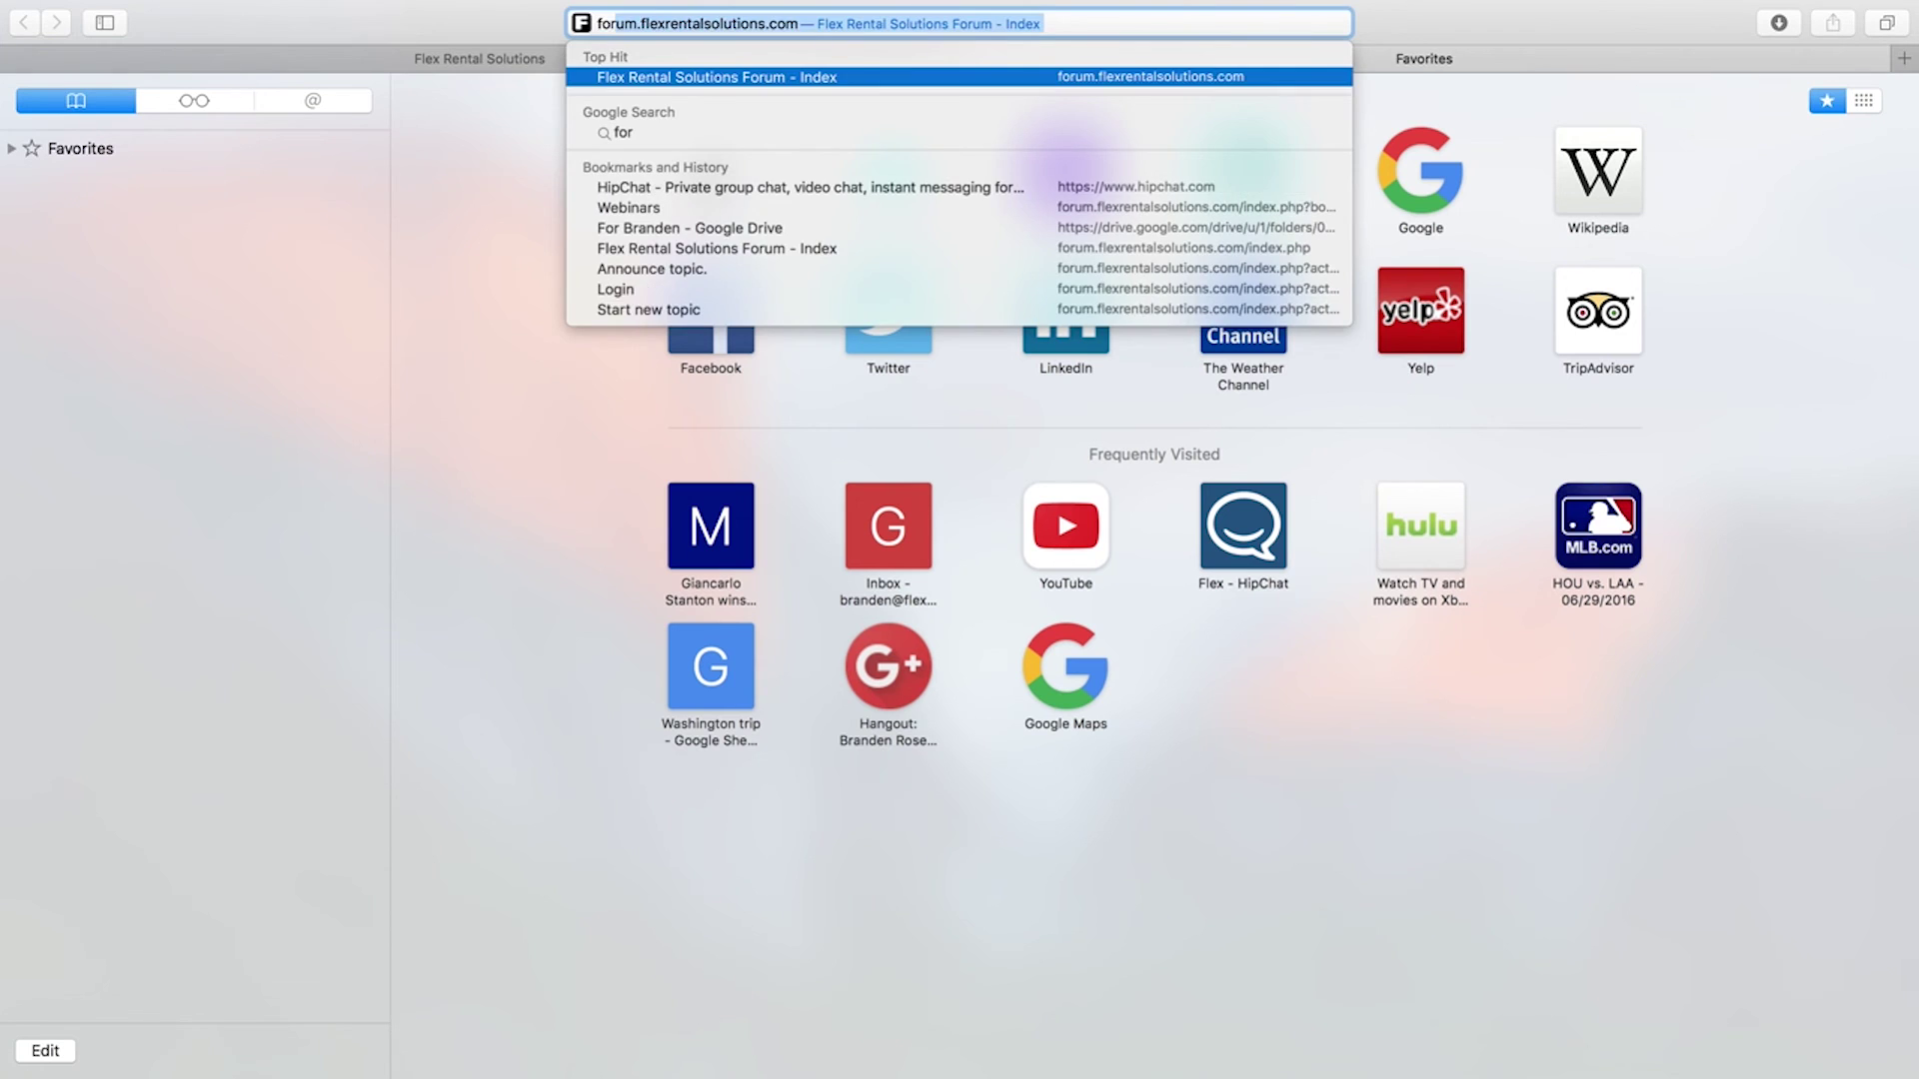
key(Return)
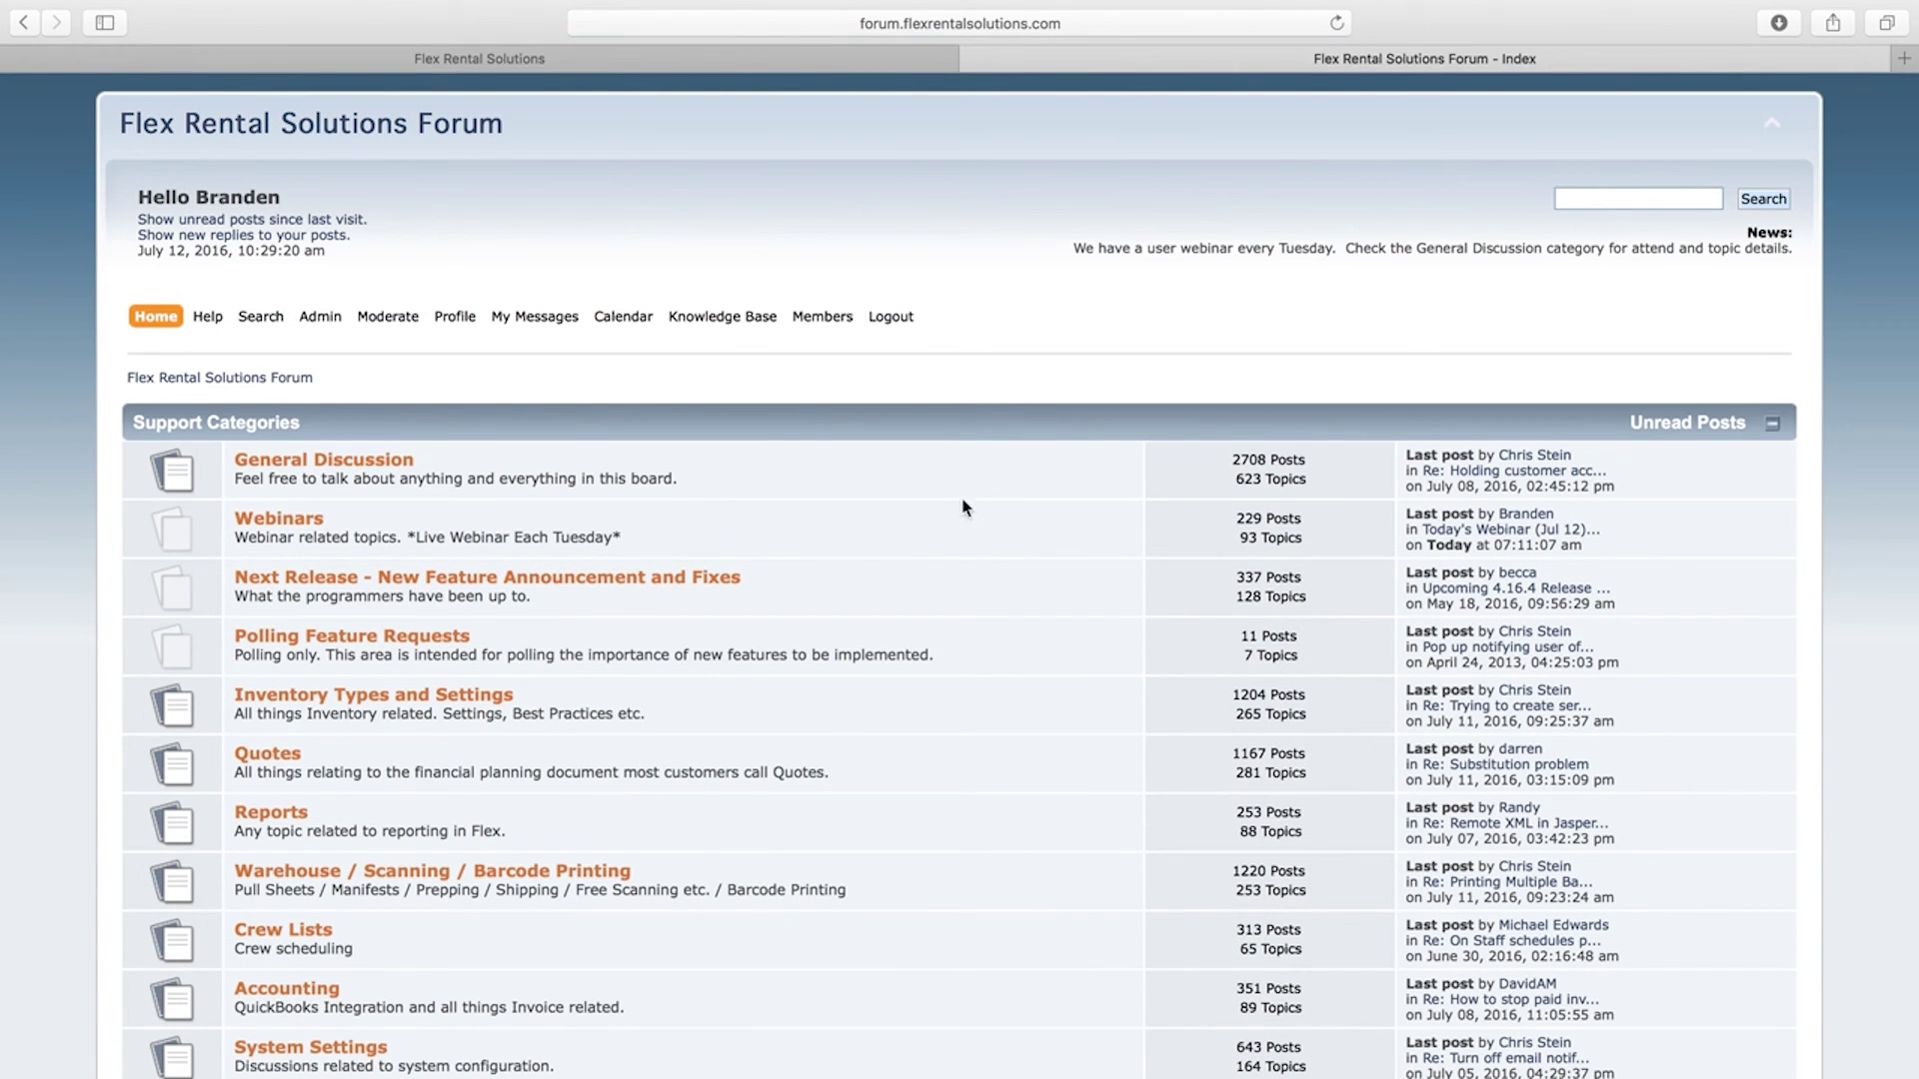
Read the Webinars topic "Today's Webinar (Jul 12): Containers and Packages Tips and Tricks" and return to the forum's home page
click(290, 528)
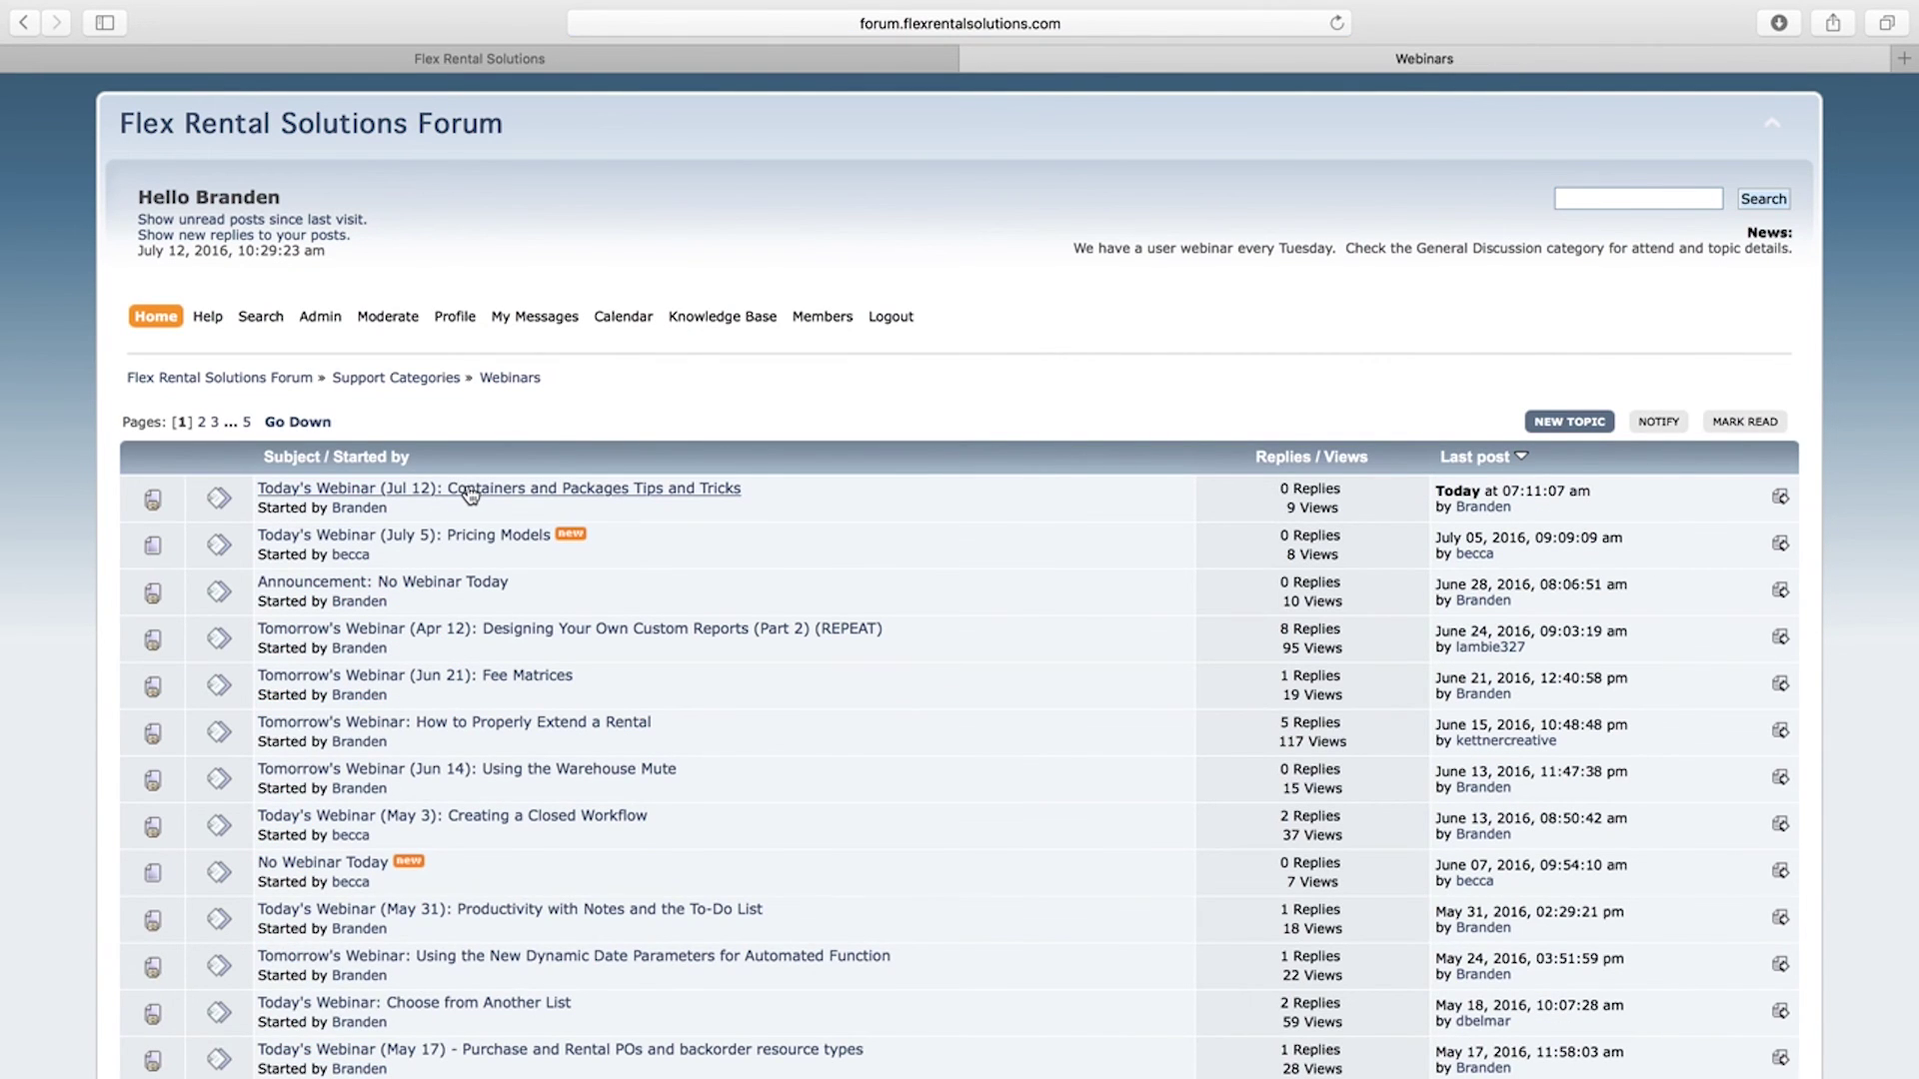
click(470, 490)
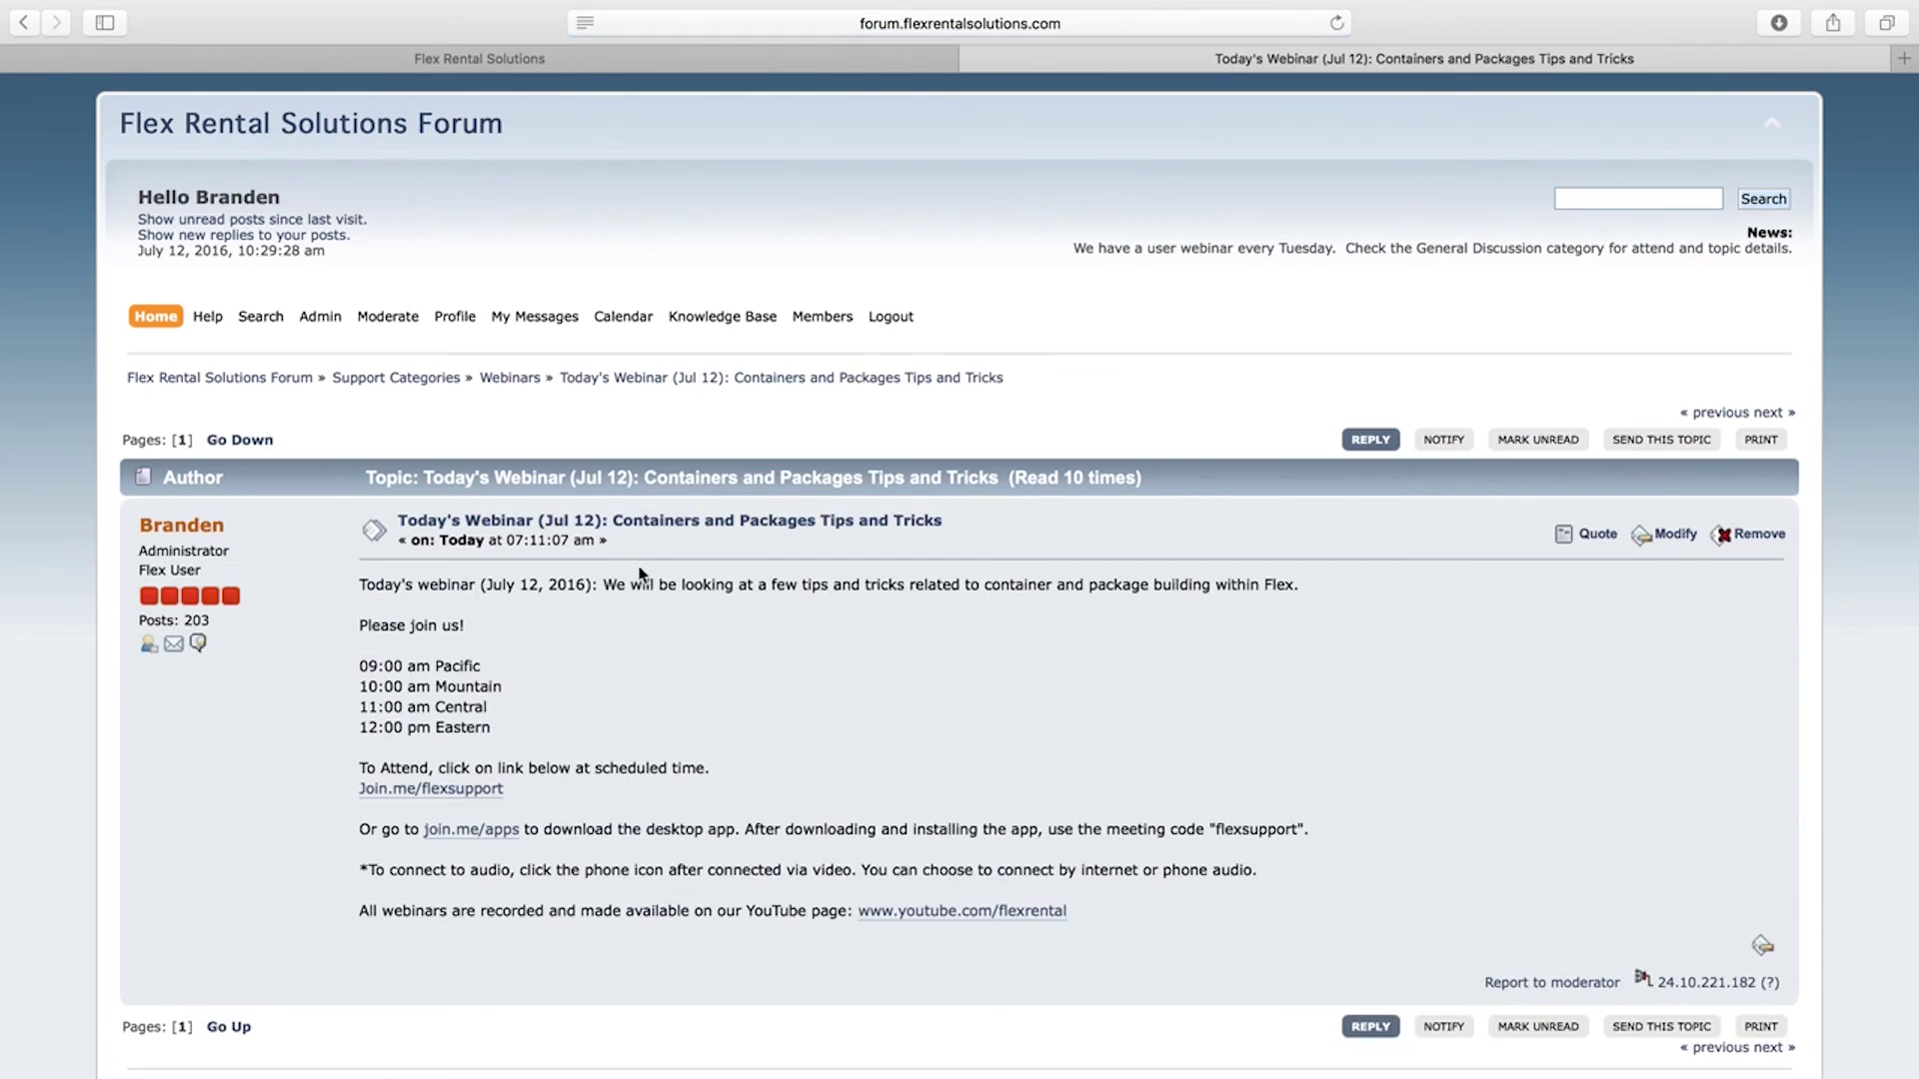
scroll(610, 600, down, 3)
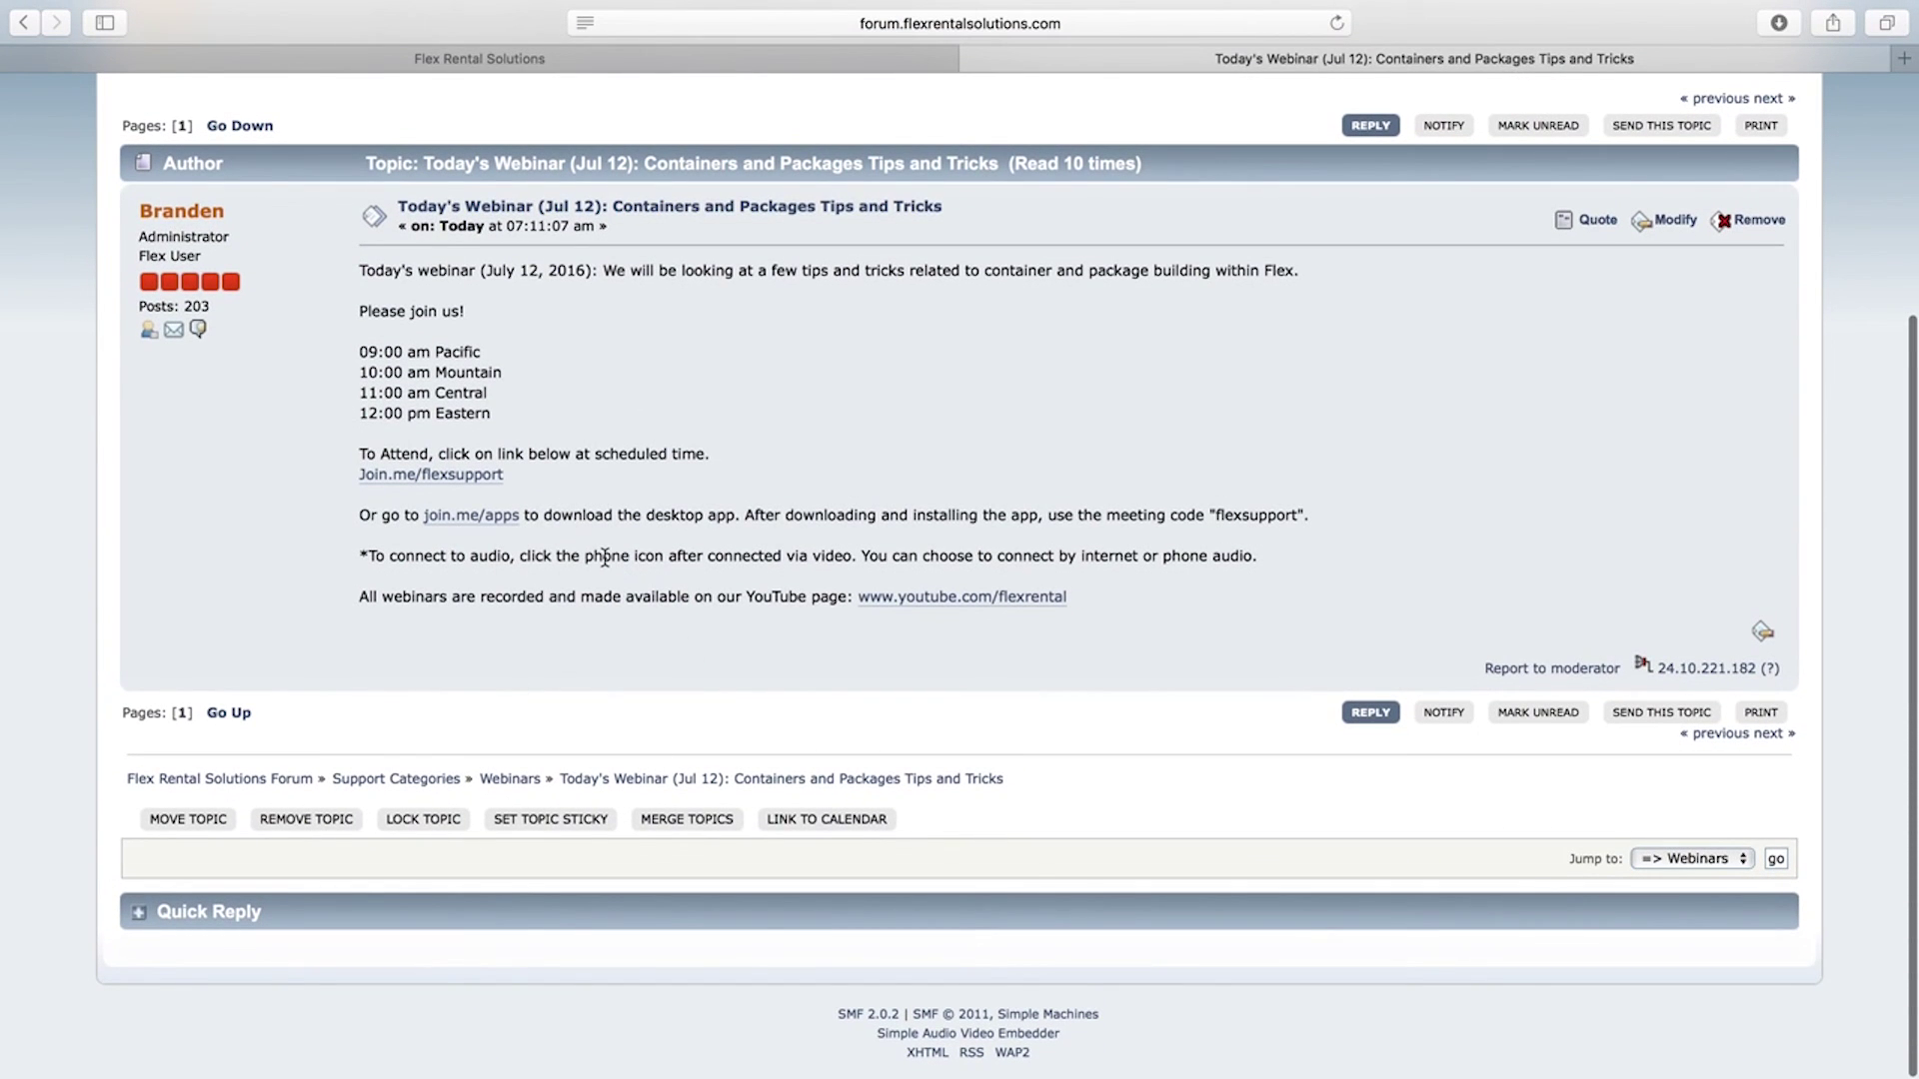
scroll(605, 557, up, 3)
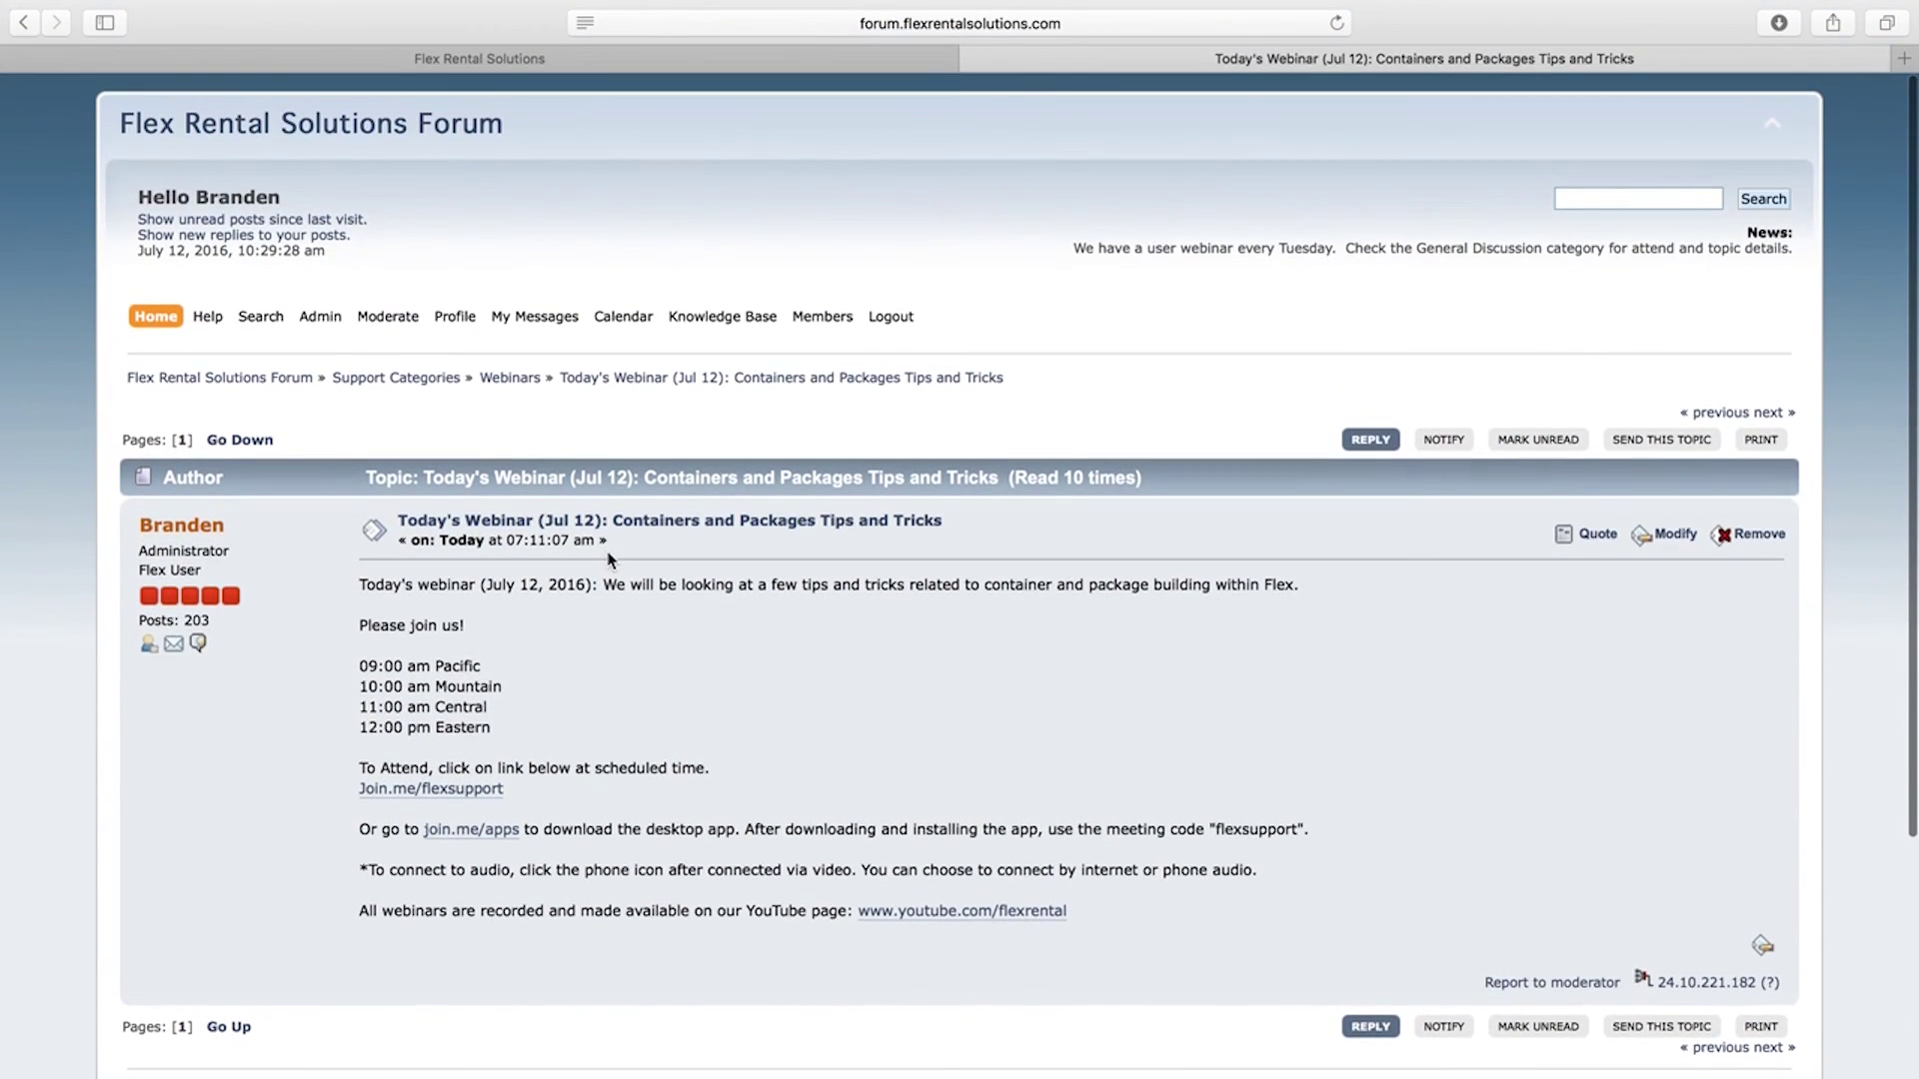
click(156, 317)
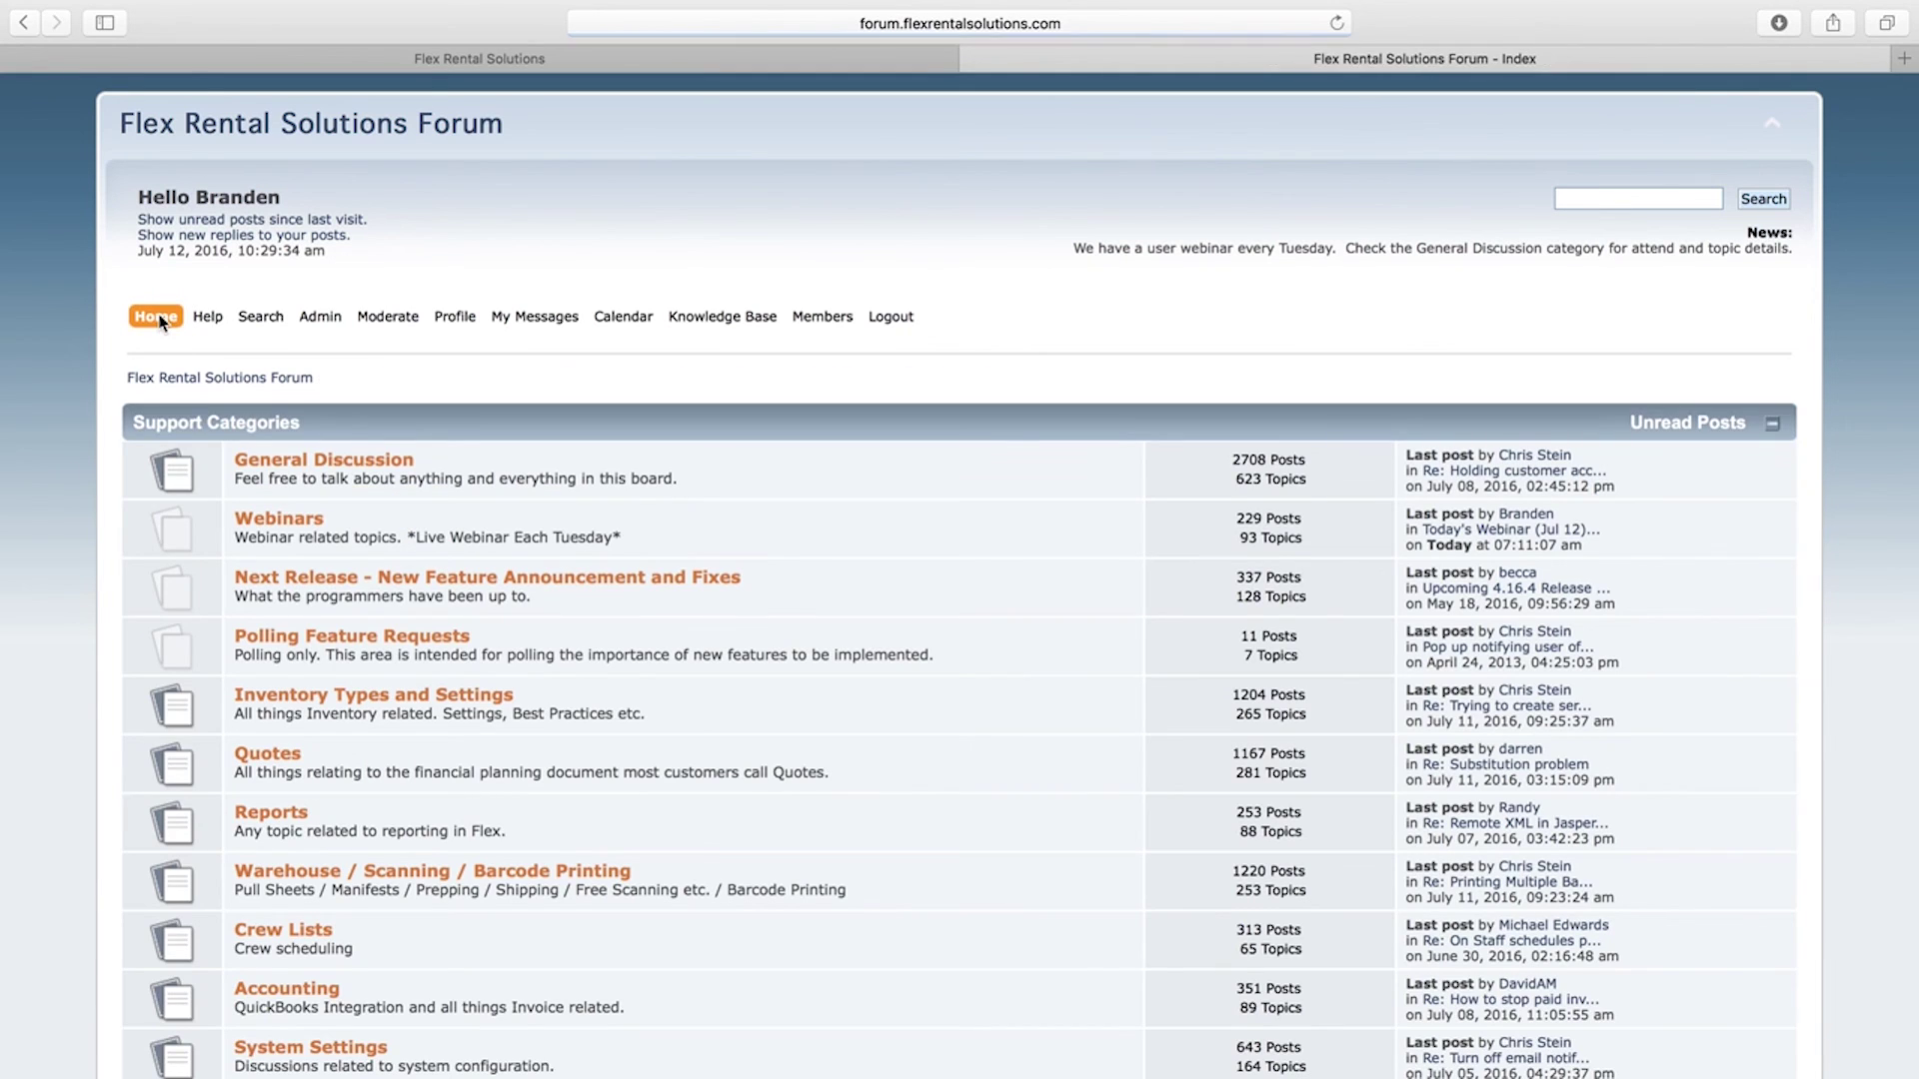